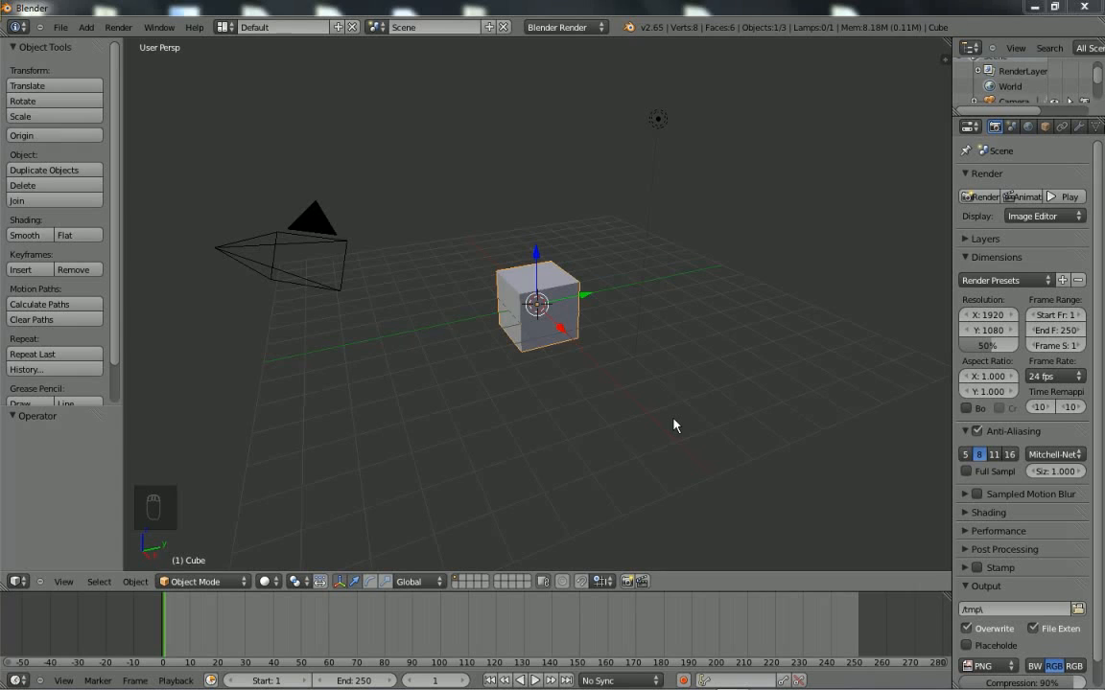
Examine the default cube and its surroundings from different distances, positions and viewing angles.
scroll(674, 425, up, 4)
scroll(674, 425, up, 3)
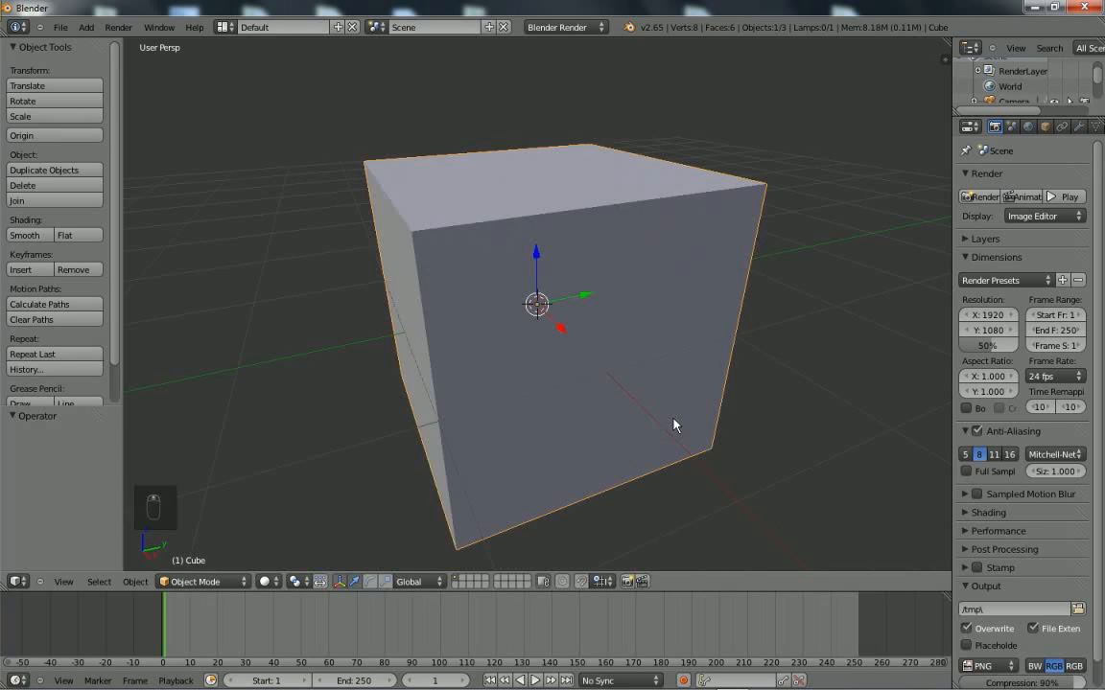
scroll(674, 424, down, 3)
scroll(675, 425, down, 5)
scroll(674, 425, up, 5)
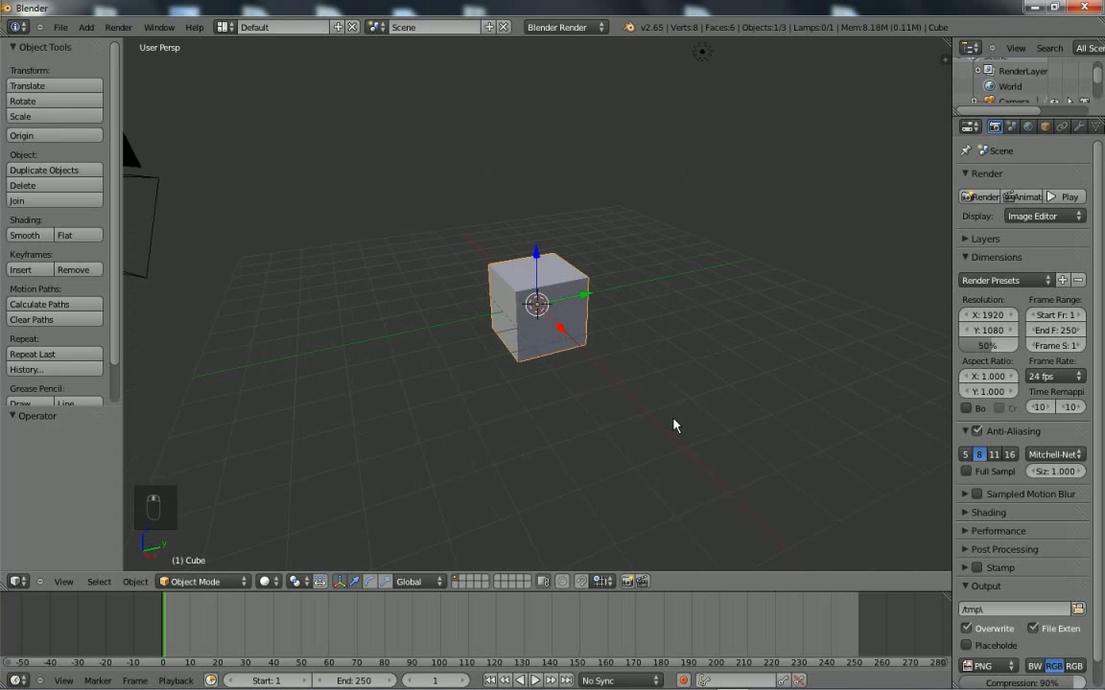
scroll(675, 425, down, 2)
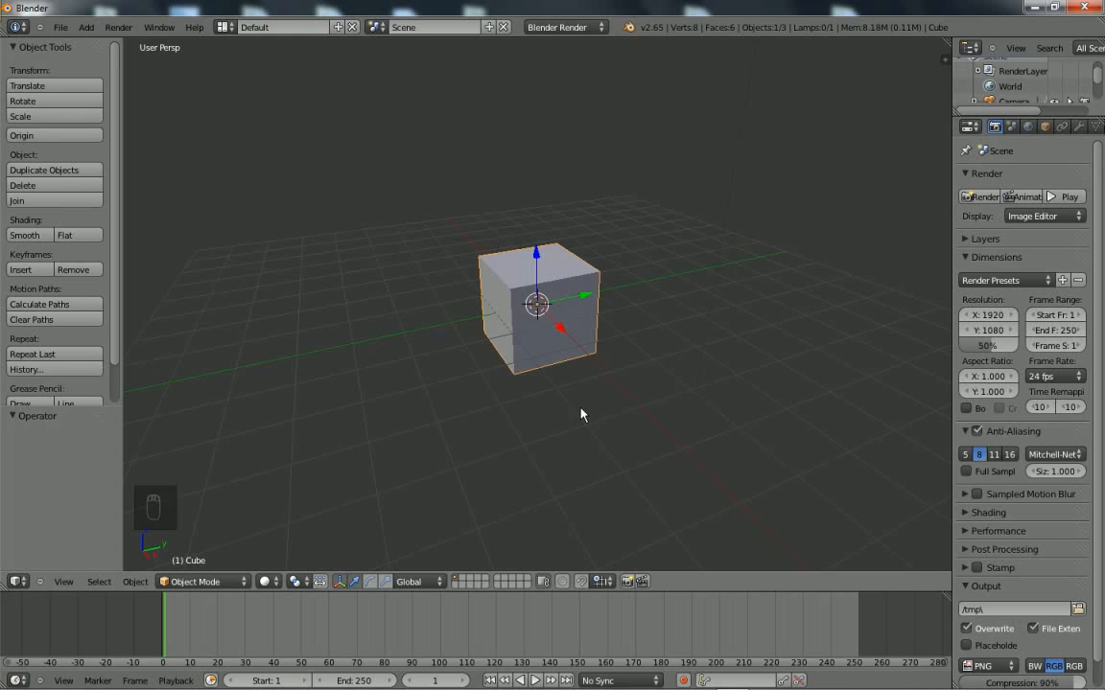
shift+middle_drag(572, 414, 857, 408)
shift+middle_drag(271, 307, 658, 326)
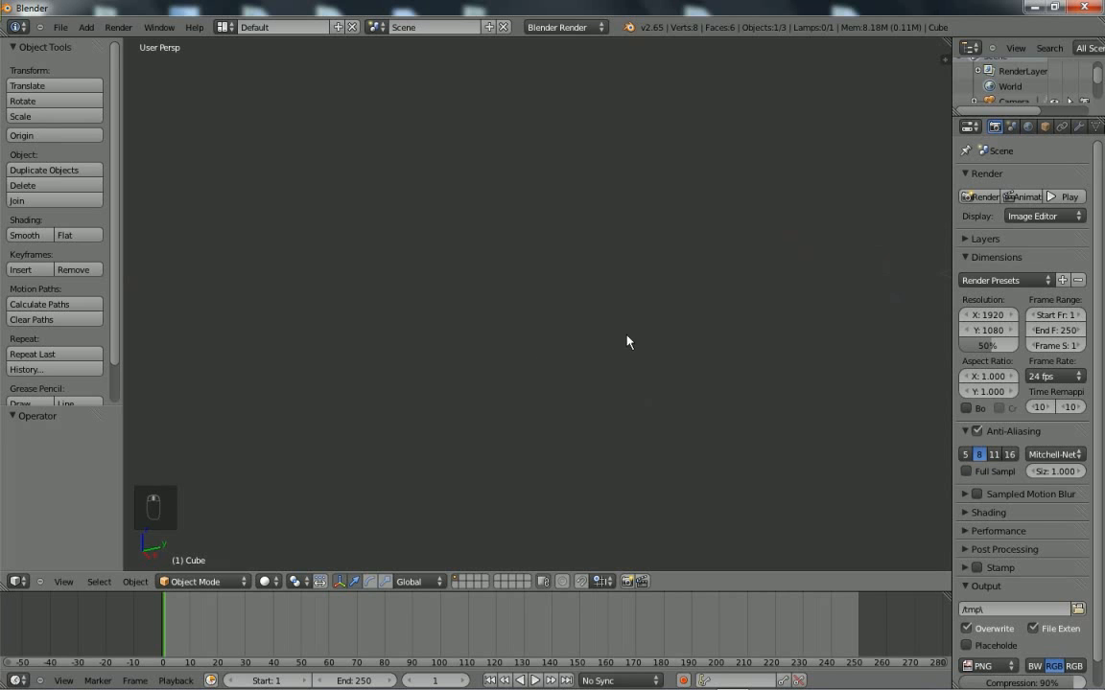
shift+middle_drag(668, 366, 308, 338)
shift+middle_drag(784, 348, 944, 352)
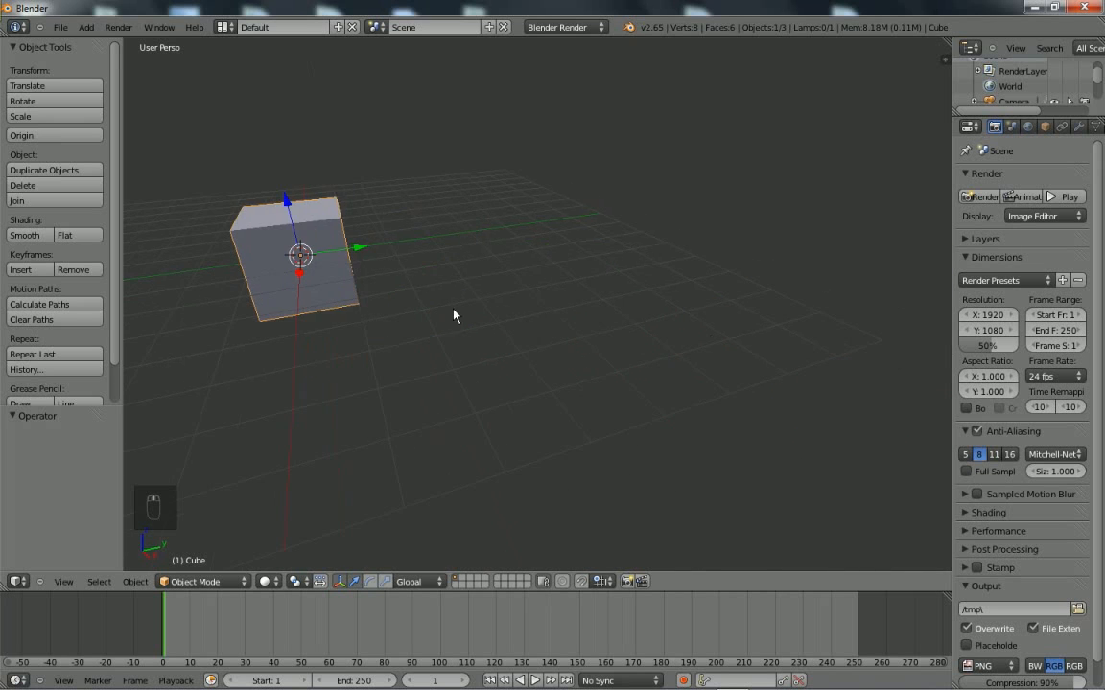
middle_drag(455, 316, 640, 373)
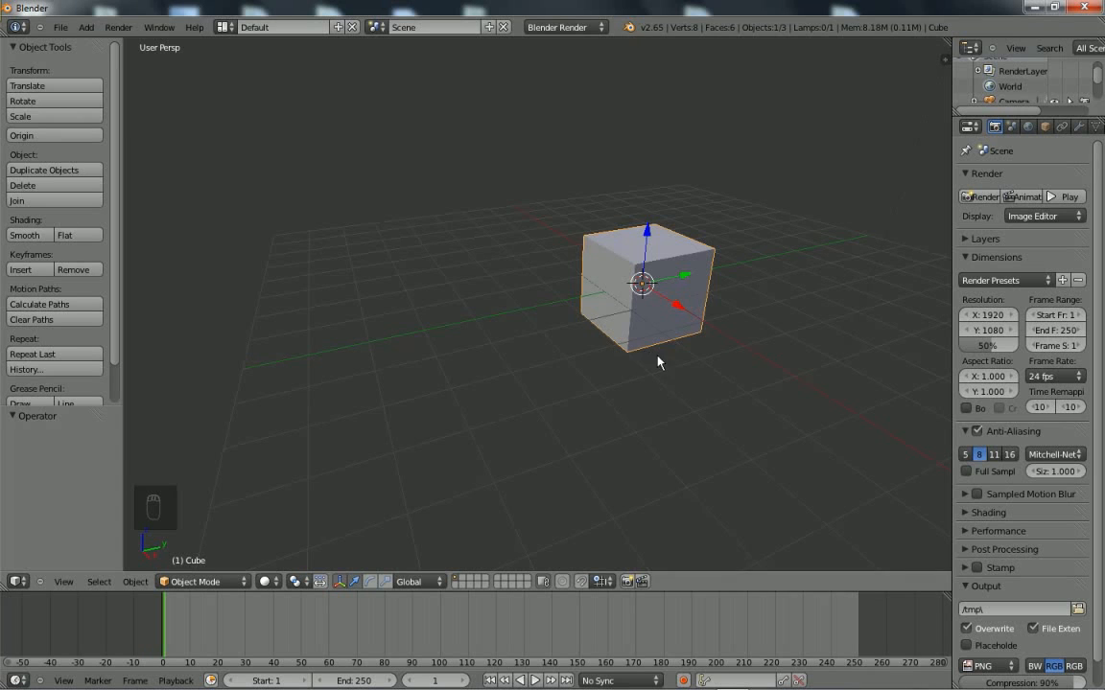
middle_drag(680, 372, 599, 350)
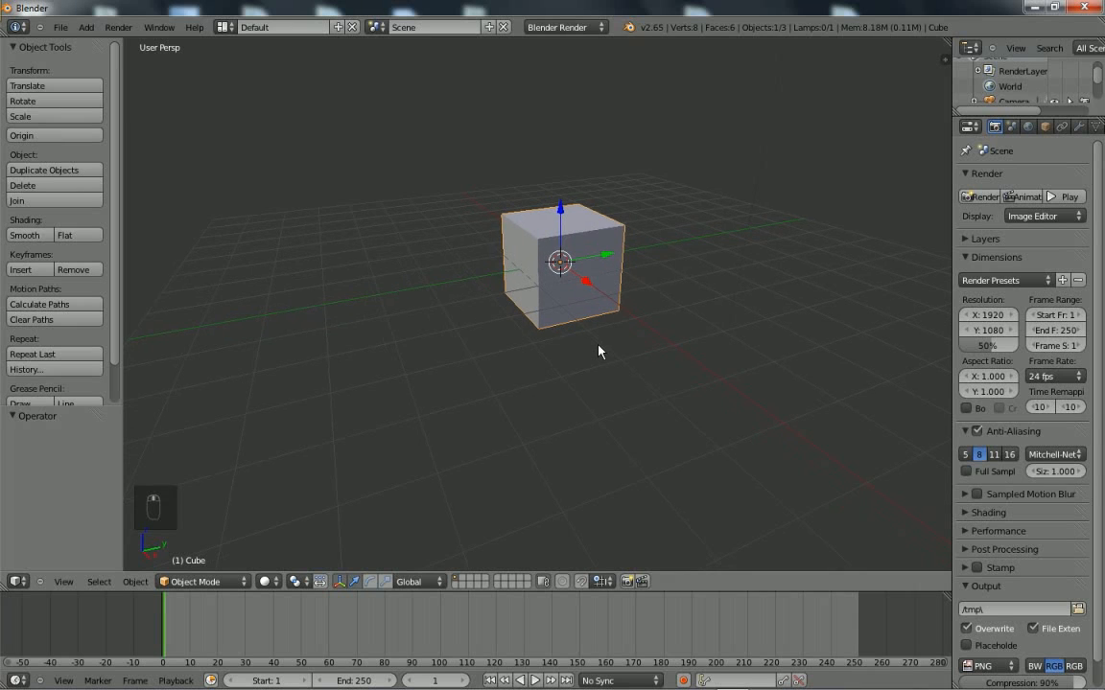
scroll(598, 351, down, 1)
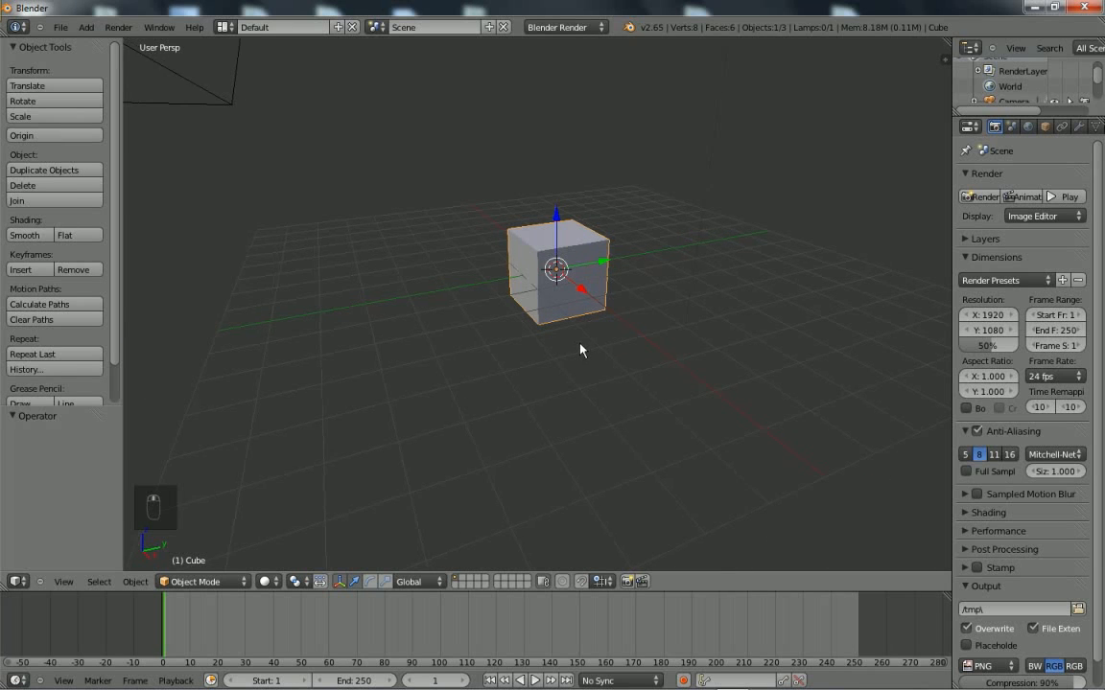
mouse_move(579, 348)
middle_down()
mouse_move(389, 323)
mouse_move(618, 353)
mouse_move(432, 337)
mouse_move(473, 388)
mouse_move(463, 436)
mouse_move(505, 276)
mouse_move(494, 407)
mouse_move(382, 339)
mouse_move(579, 363)
mouse_move(561, 351)
middle_up()
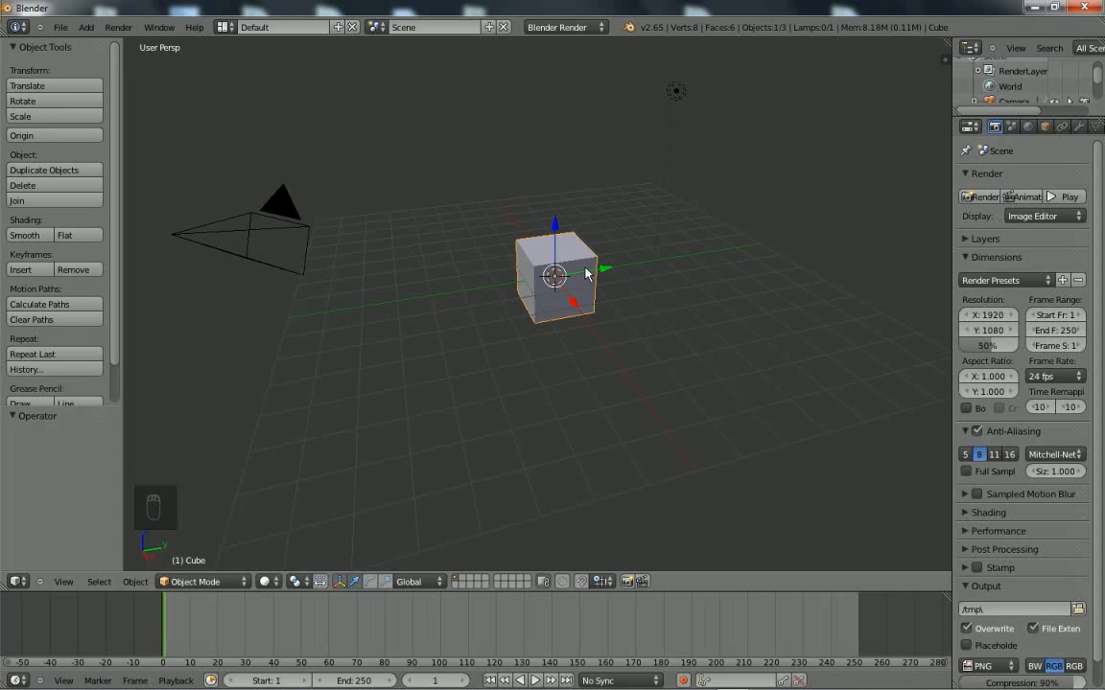
Select the lamp, the camera and the cube one after another.
right_click(675, 96)
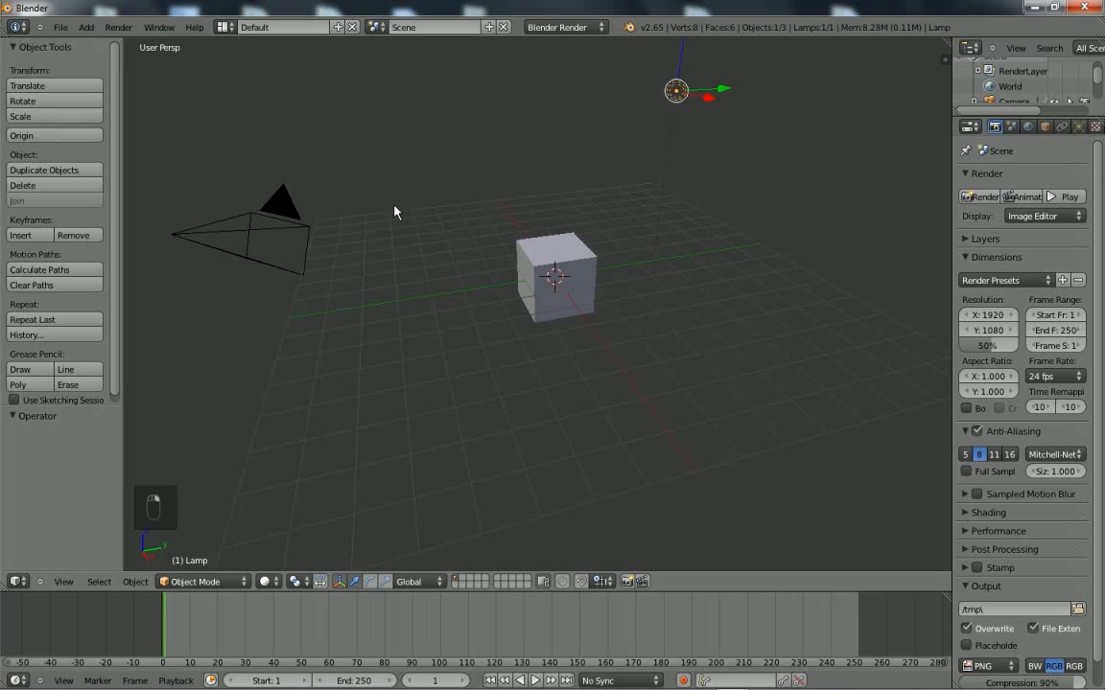
right_click(285, 203)
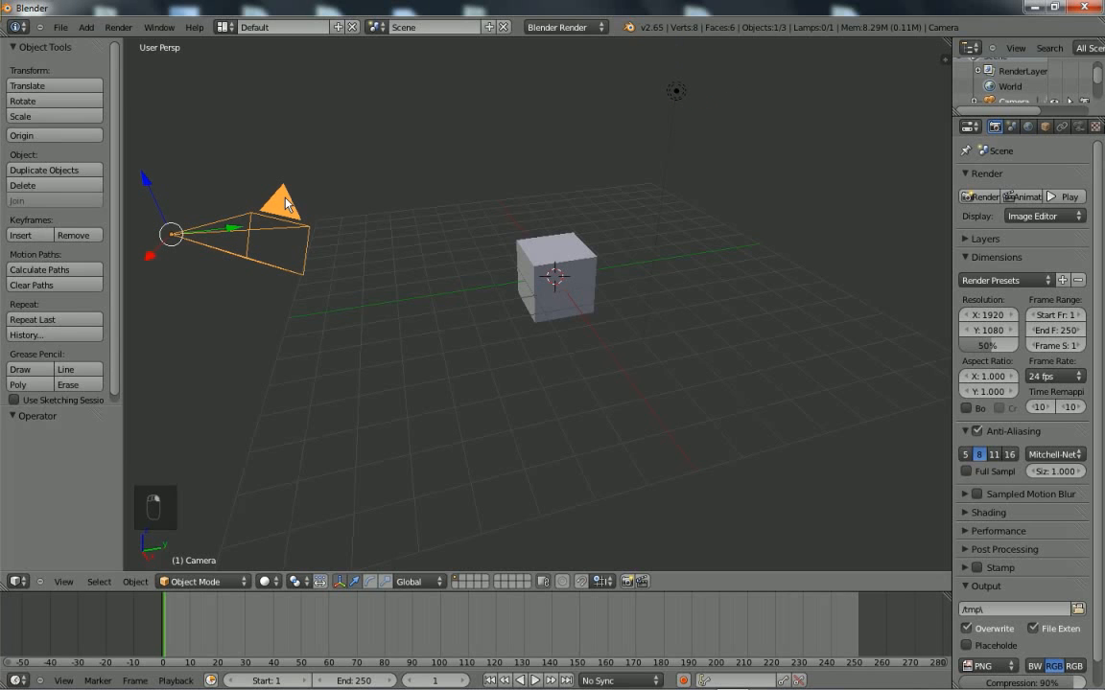
right_click(557, 259)
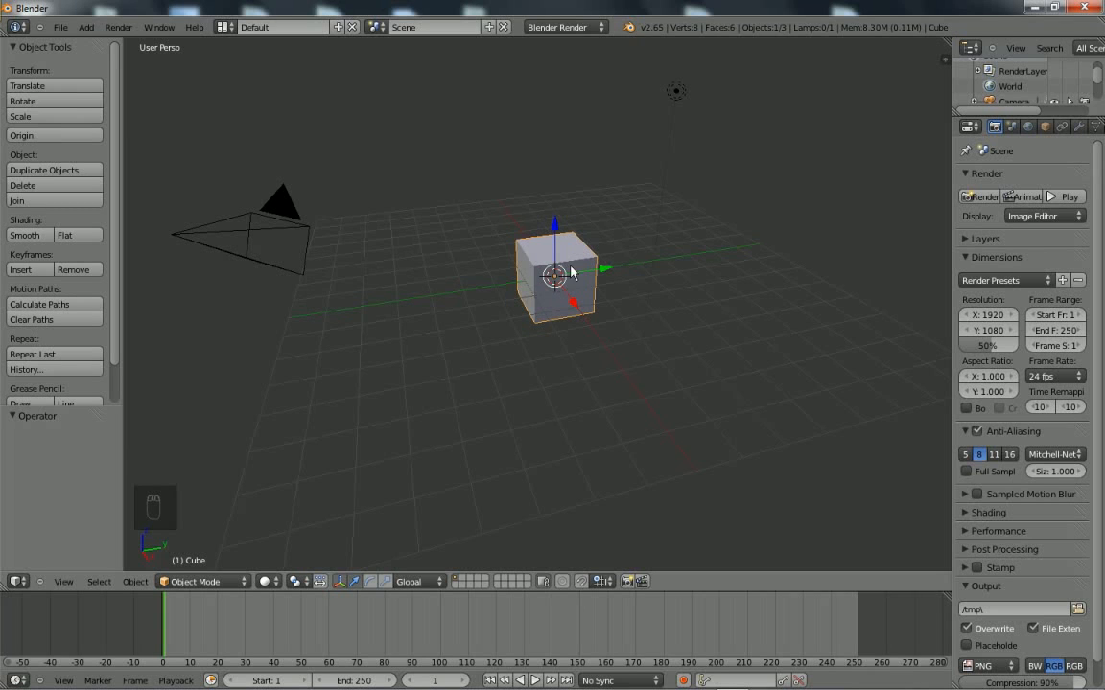
right_drag(552, 278, 486, 151)
key(Escape)
right_drag(551, 288, 827, 173)
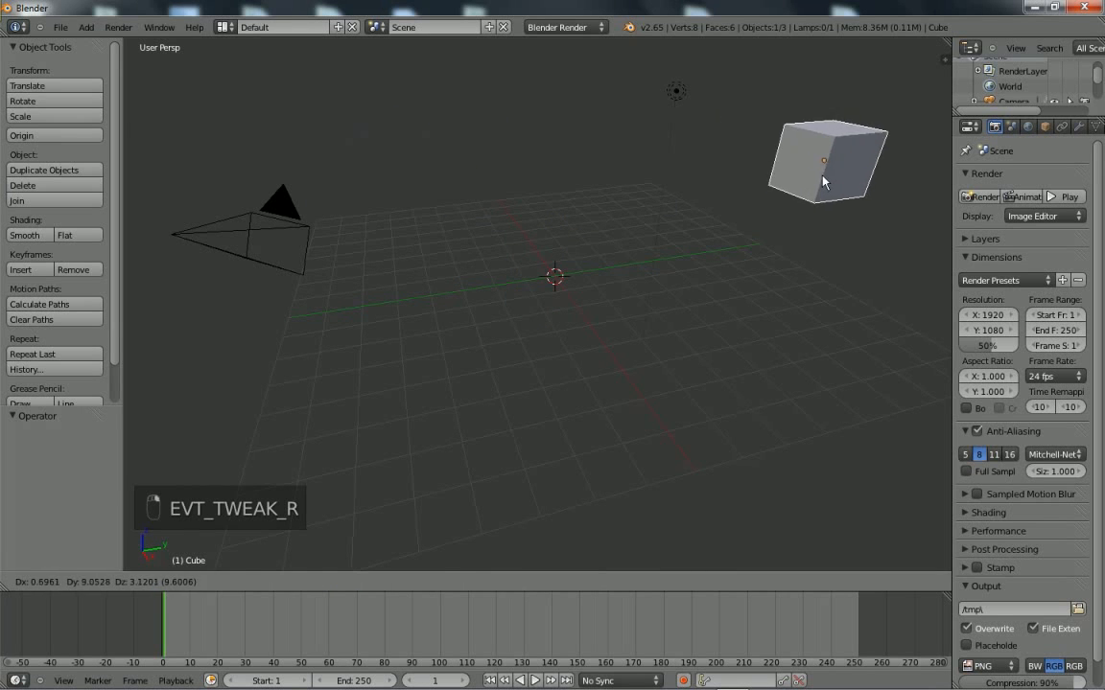
key(Escape)
right_drag(545, 301, 328, 185)
key(Escape)
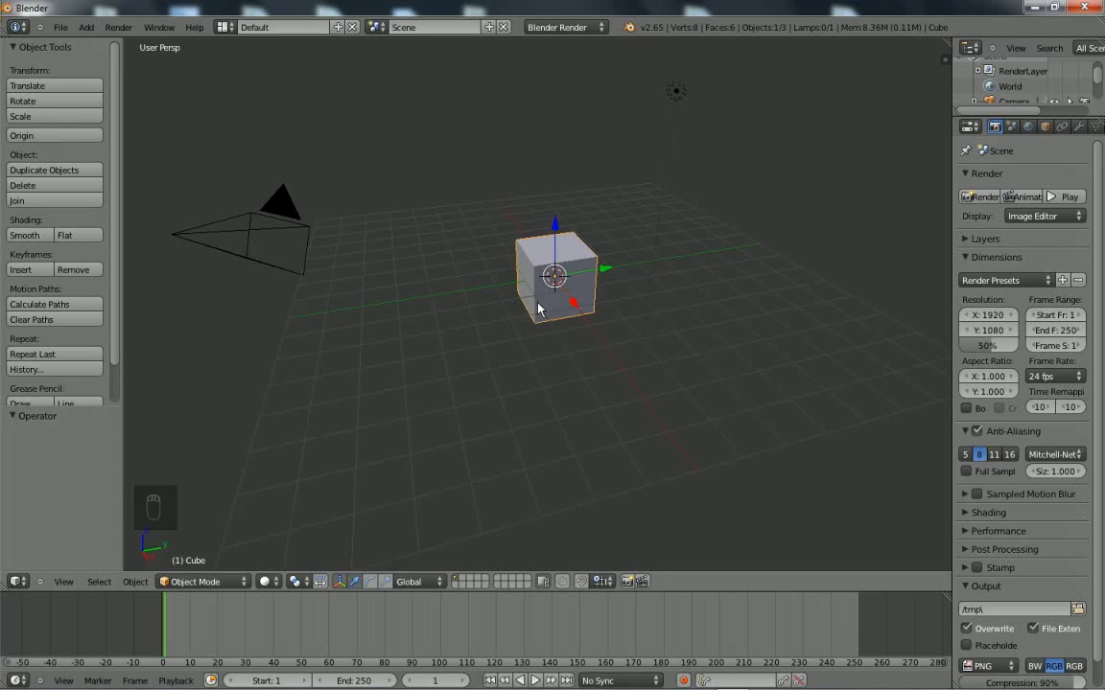
Move the cube freely to two other spots in the scene and reset its location to the origin.
key(g)
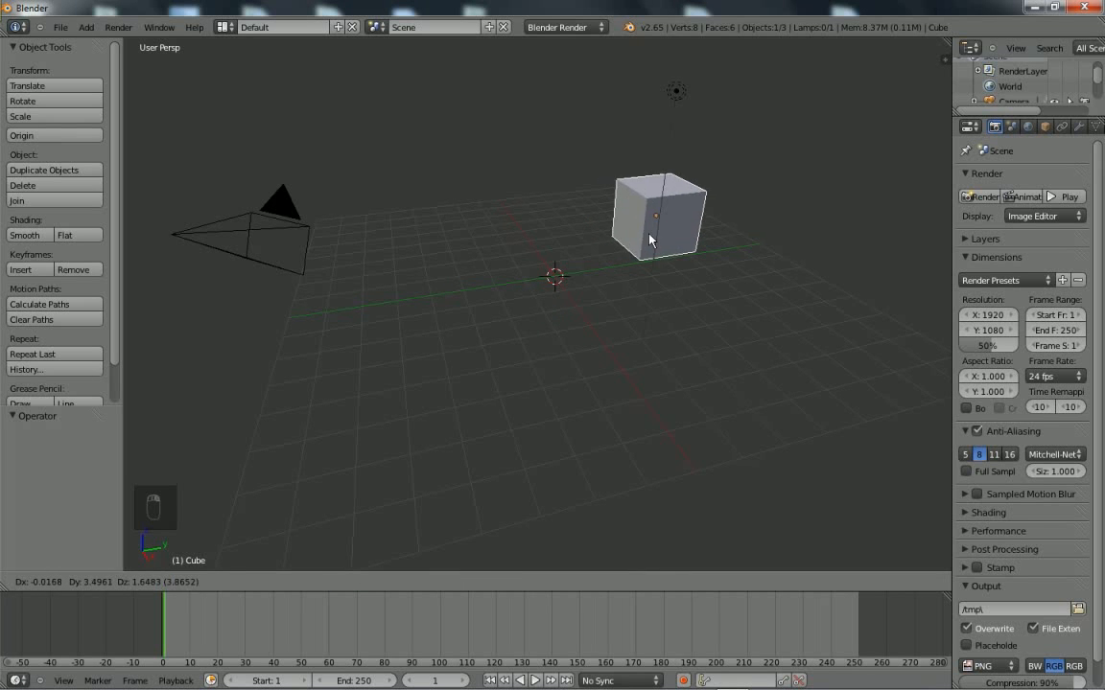
click(767, 237)
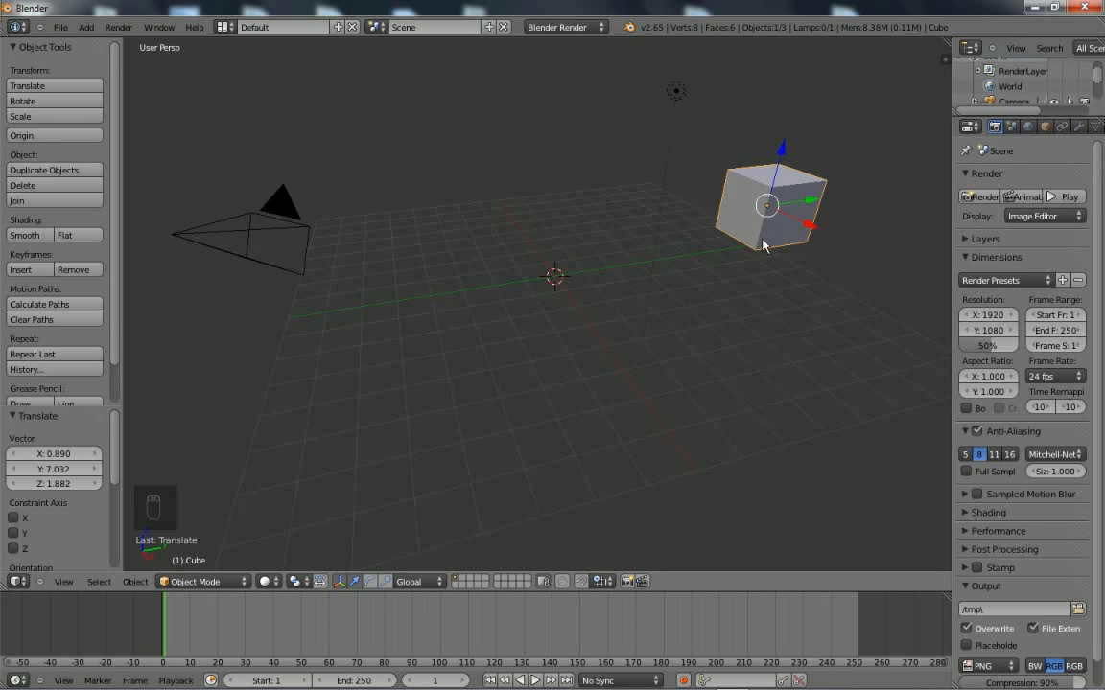
right_drag(765, 222, 396, 206)
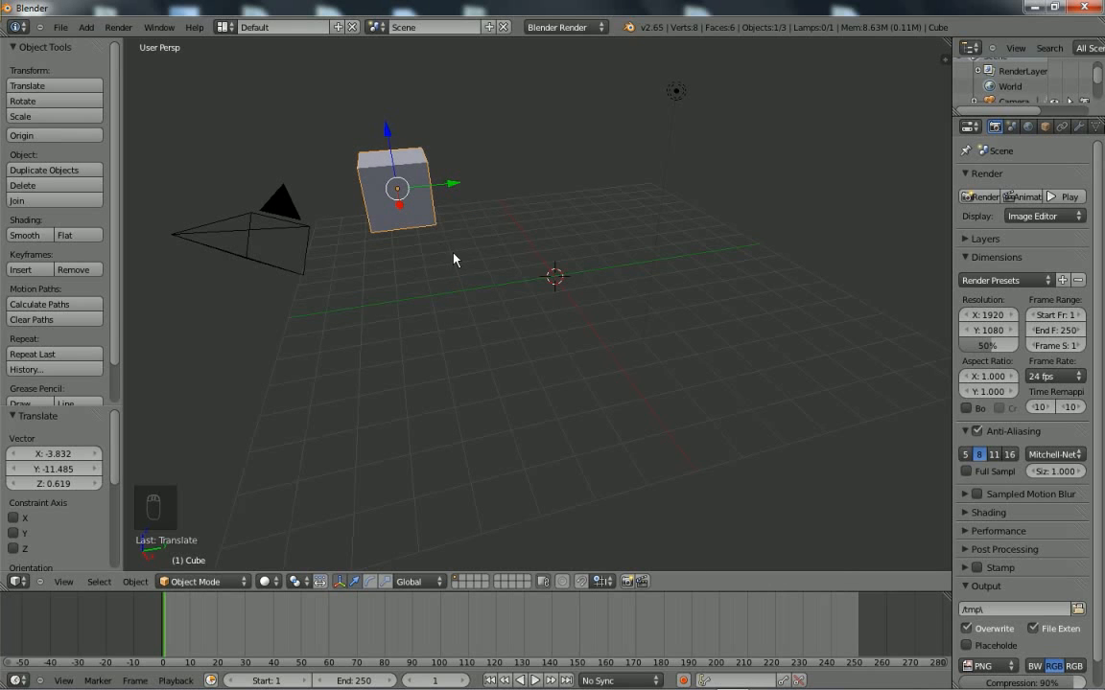
key(alt+g)
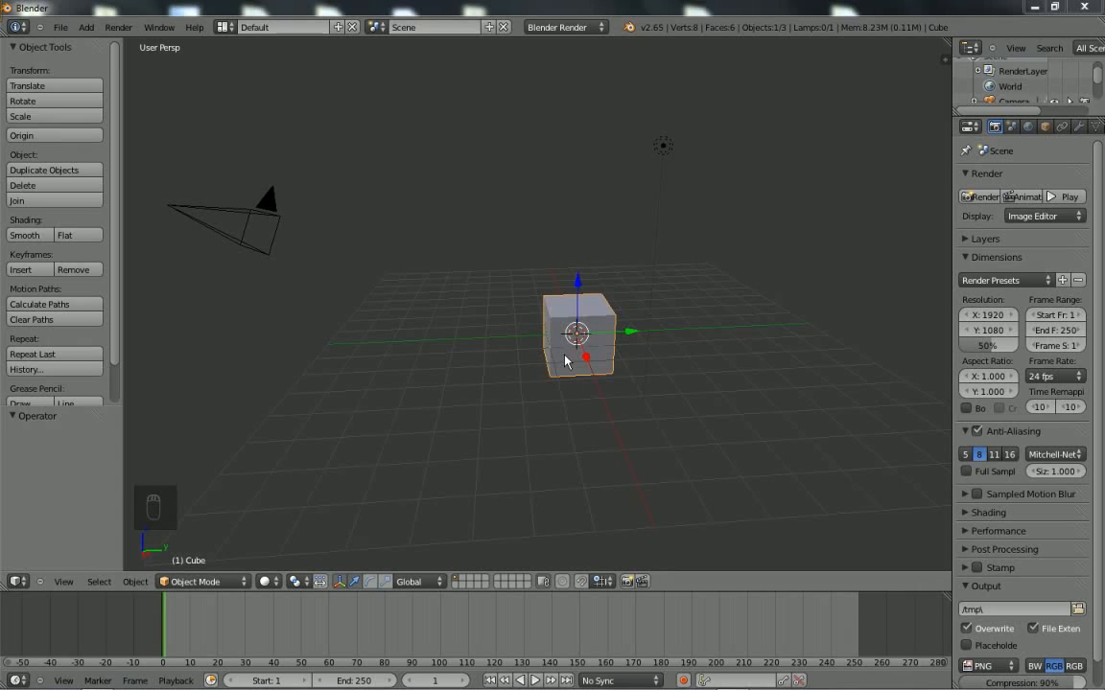
Delete the default cube and add an Image empty at the scene's origin.
key(x)
click(565, 359)
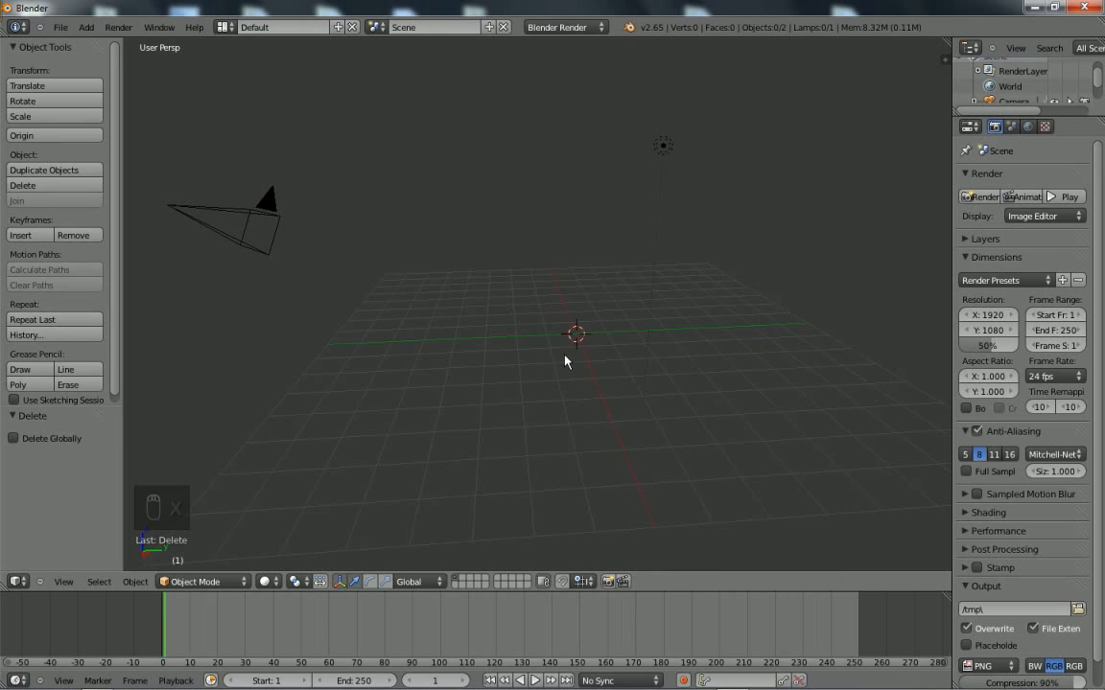
key(shift+a)
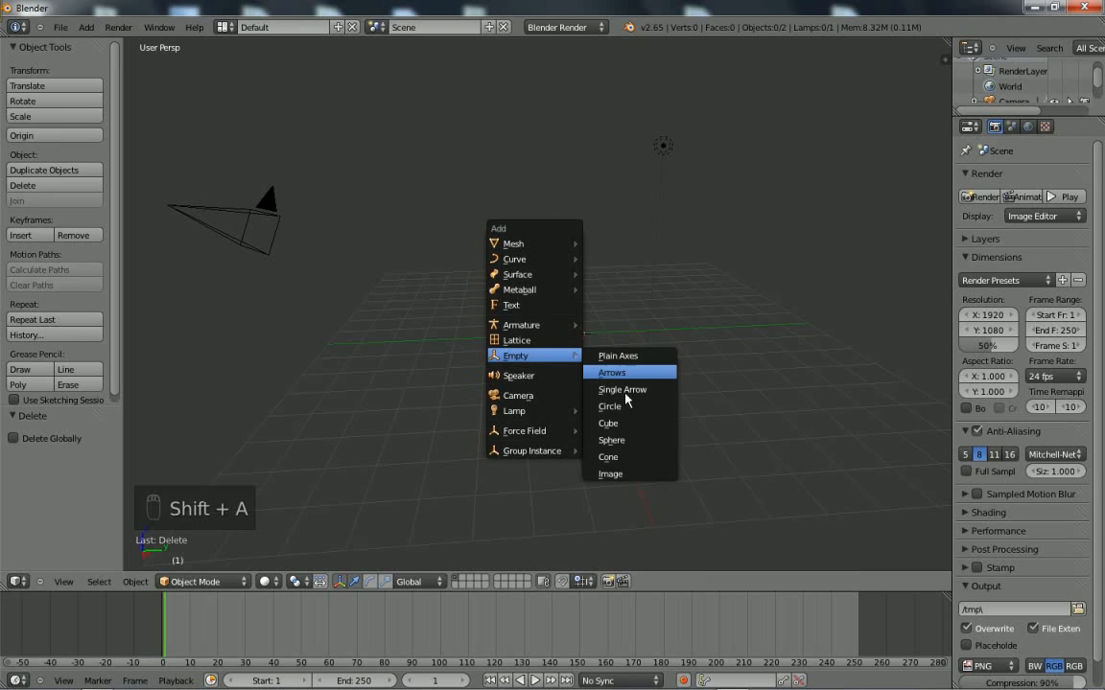
click(624, 474)
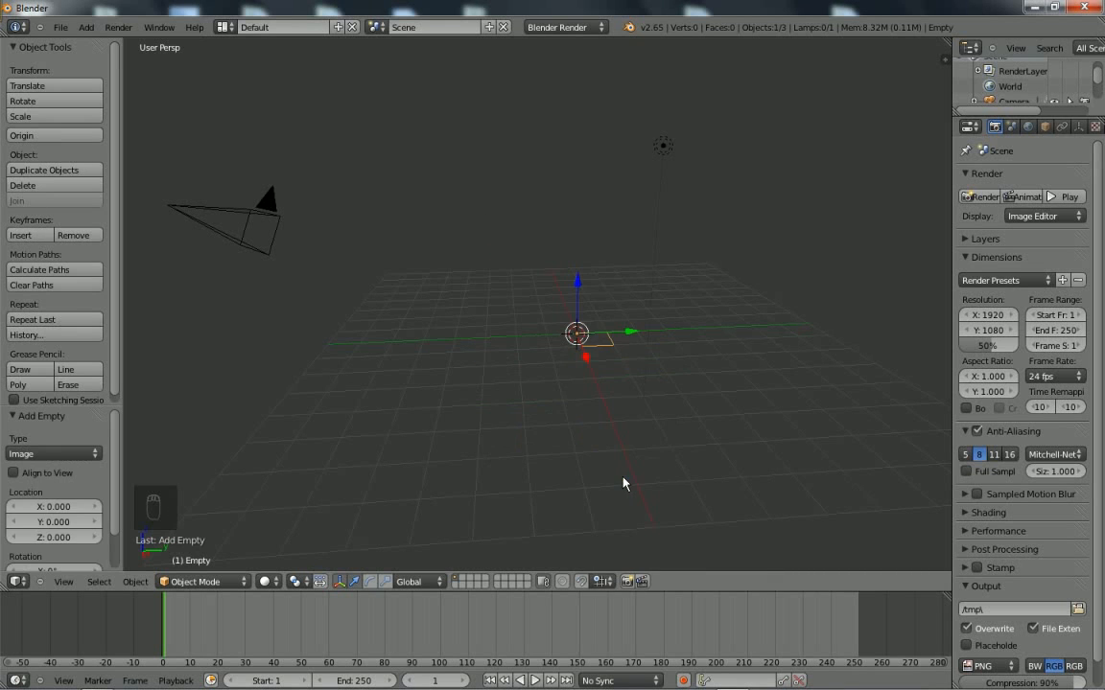
Load Vue_Face.png from the recent cerf folder as the picture of the new image empty.
middle_drag(1075, 132, 1009, 139)
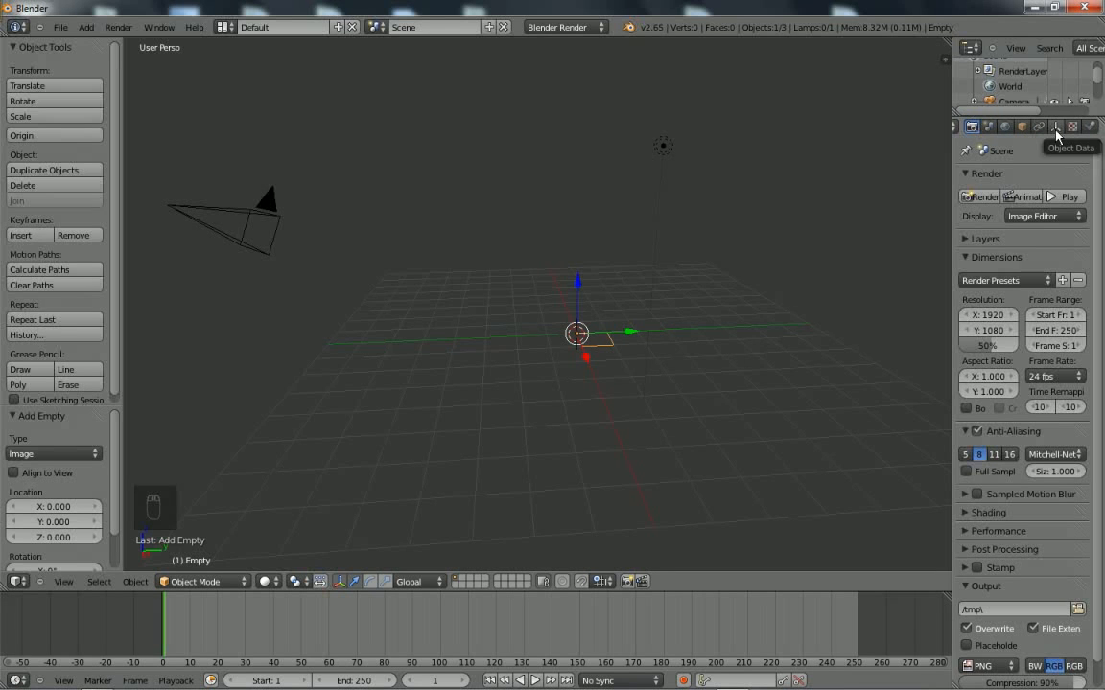
click(1056, 136)
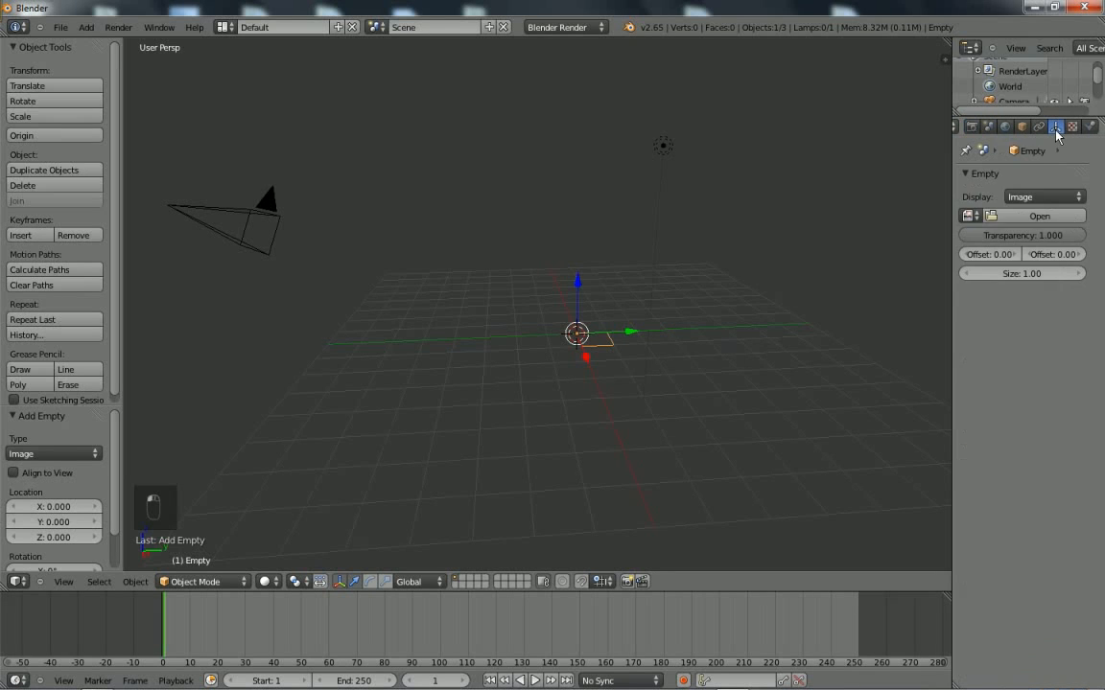
click(1033, 225)
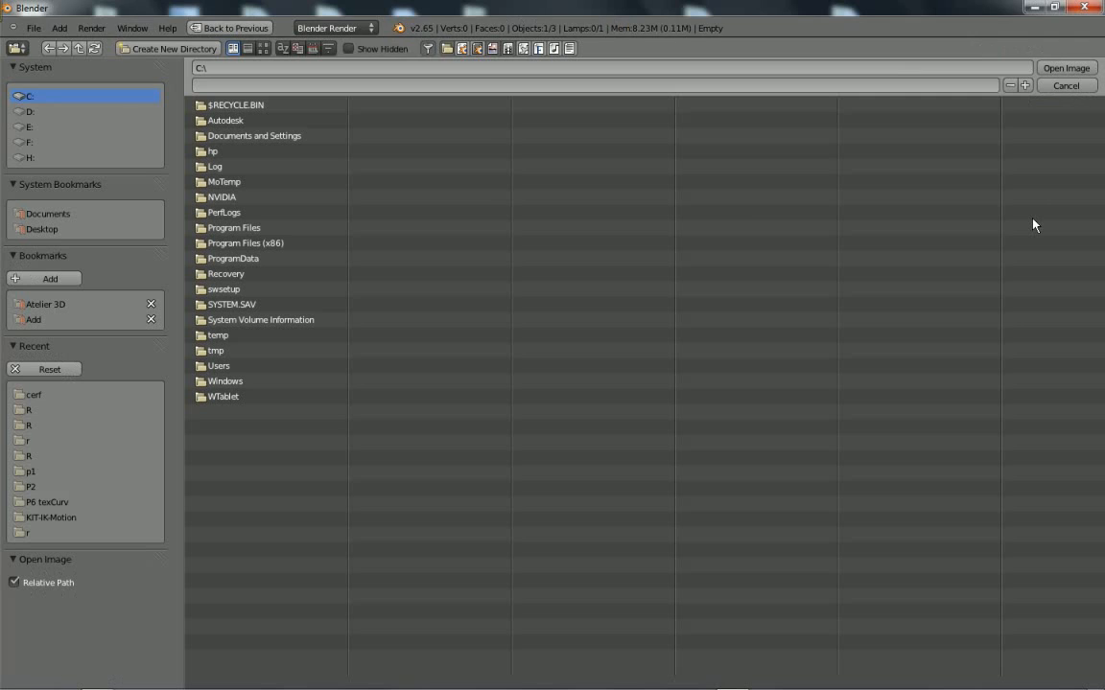
click(24, 398)
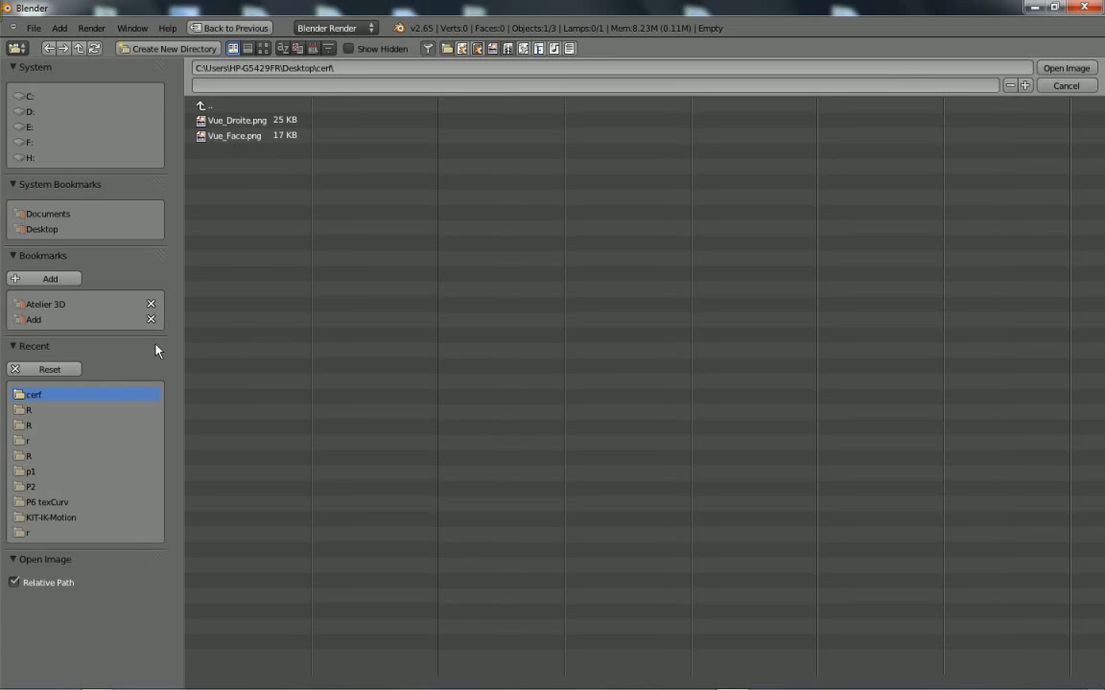
click(265, 137)
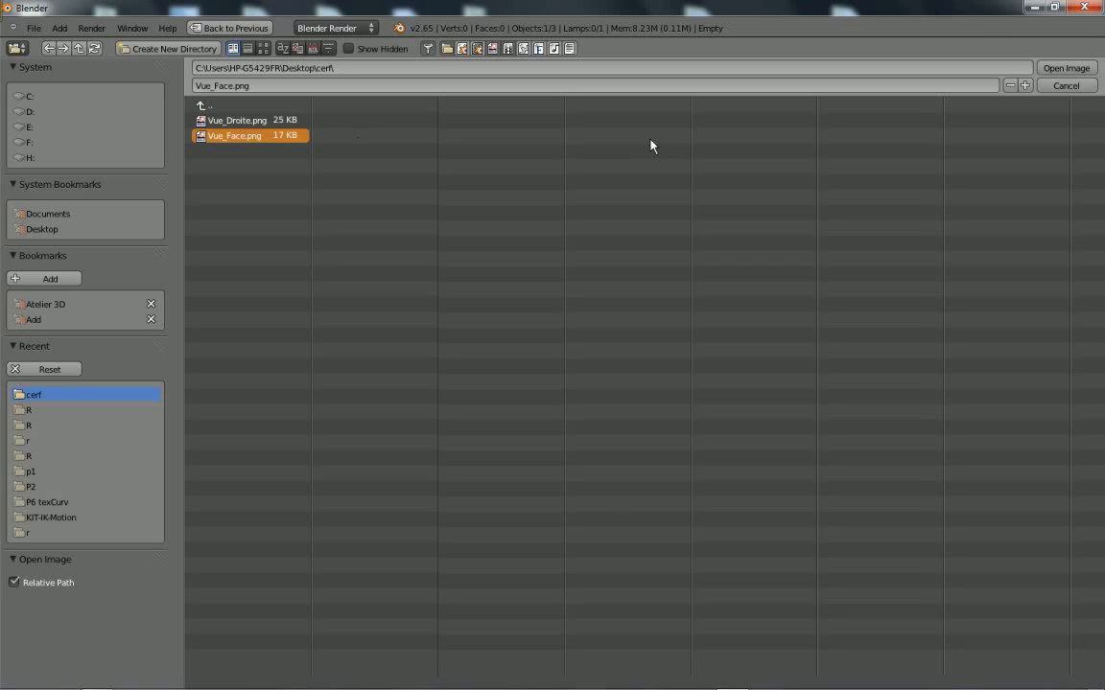
click(1075, 69)
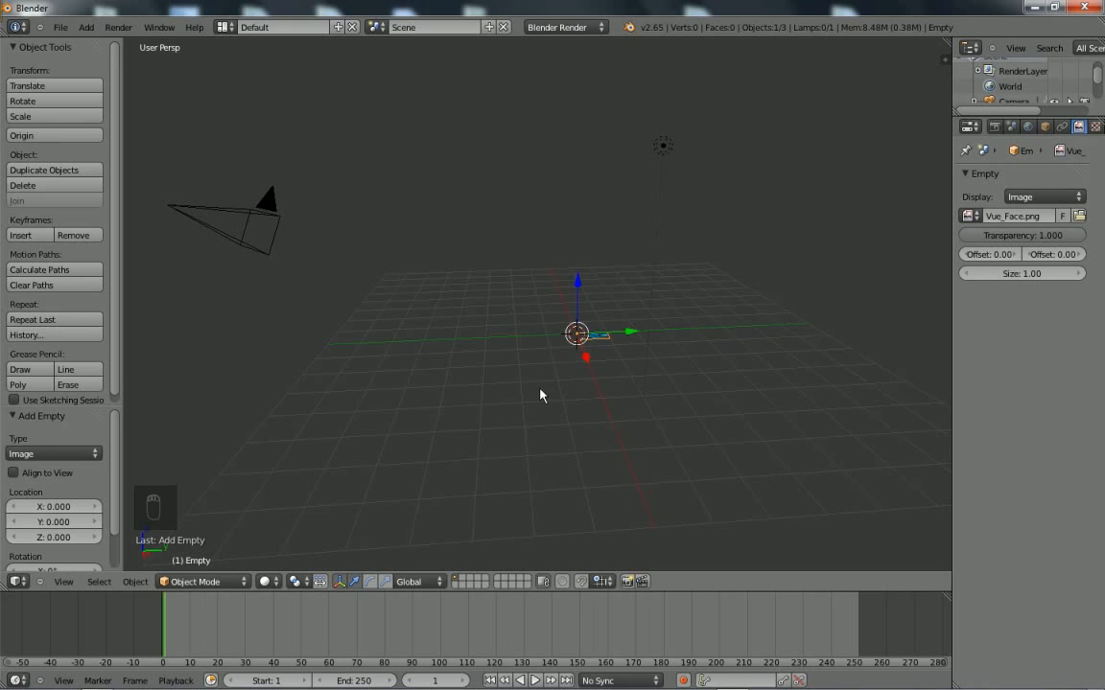
Set the display size of the front-view image empty to 7.
click(1017, 275)
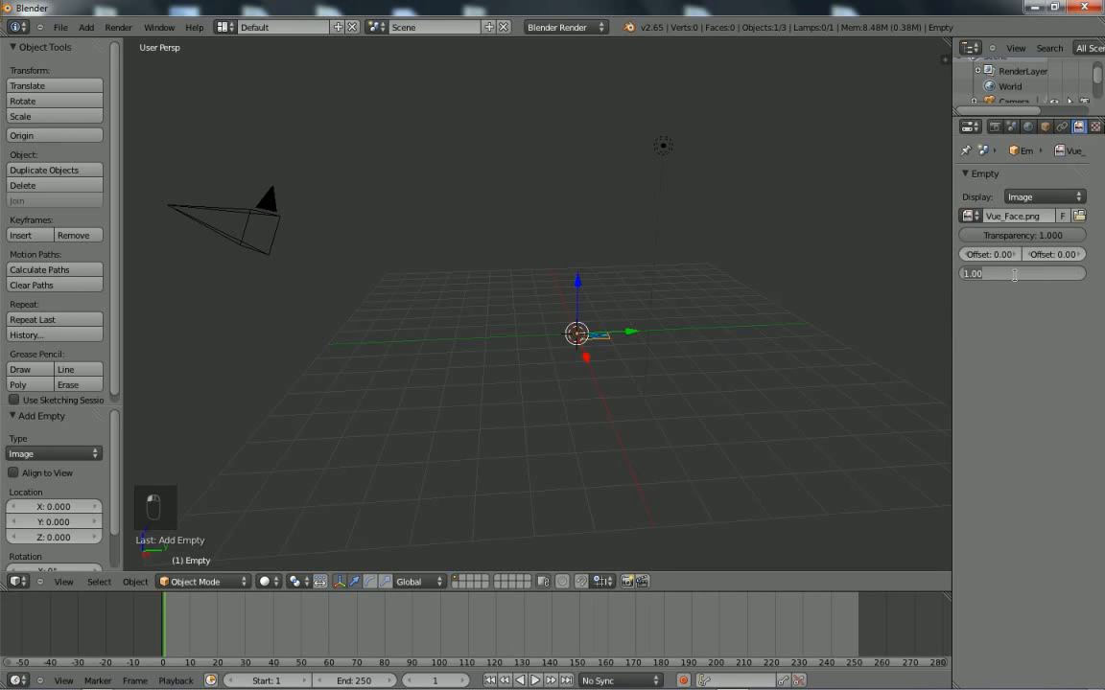
text(7)
key(Return)
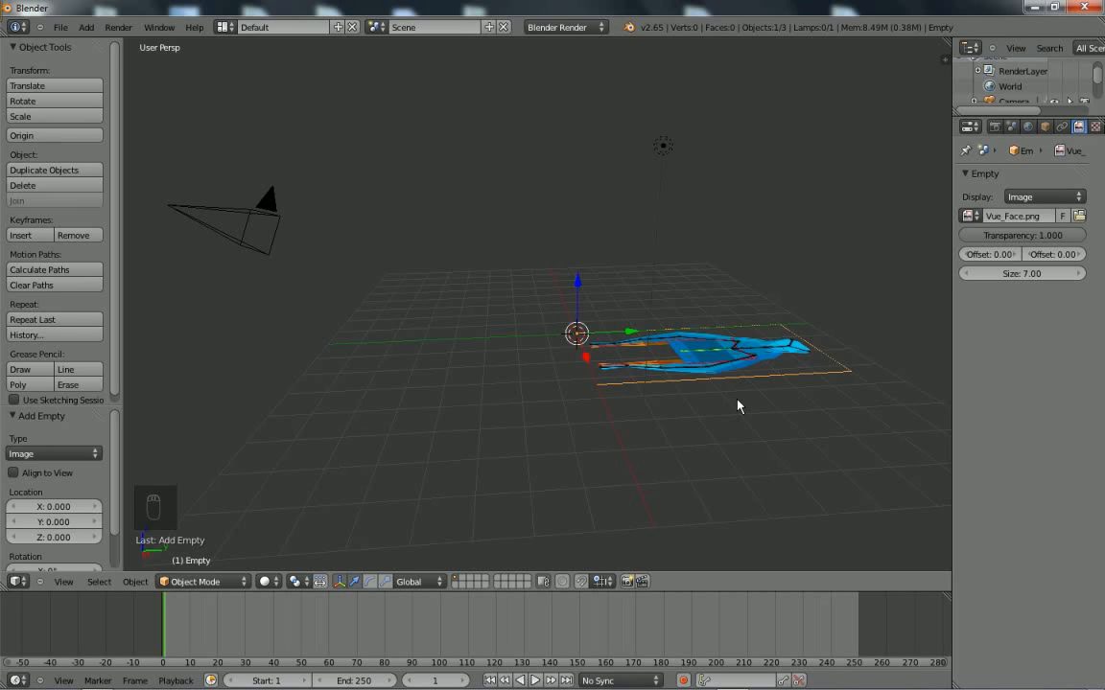
Rotate the front-view image empty 90° about the global X axis.
key(r)
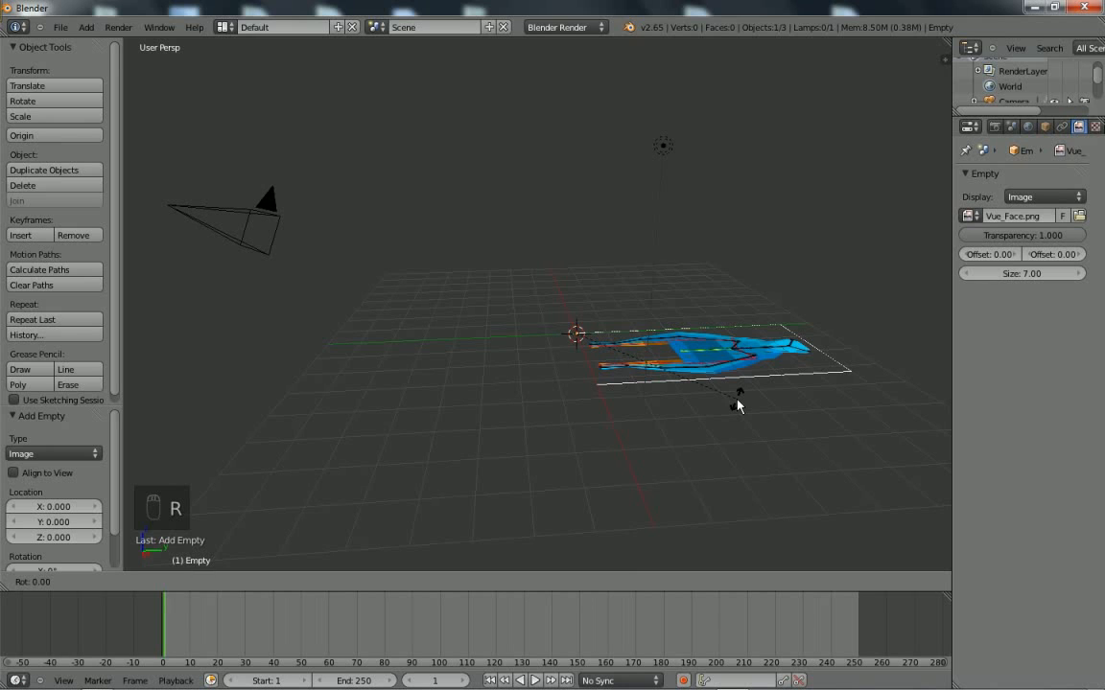
key(x)
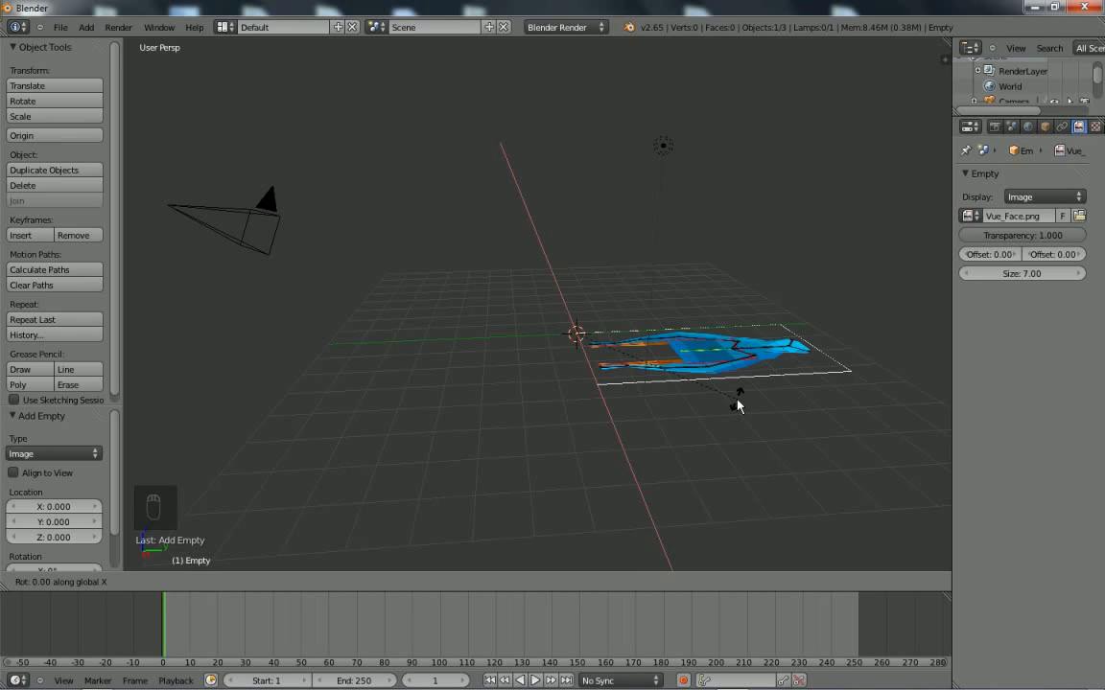
text(90)
key(Return)
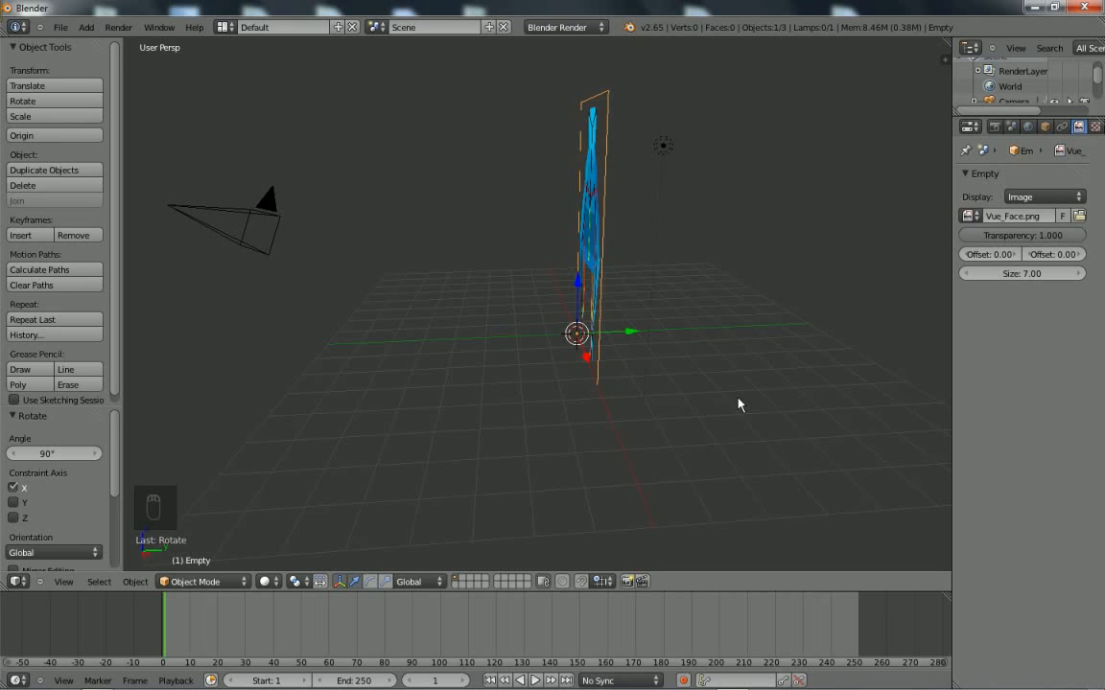
Add a second Image empty at the scene's origin and load Vue_Droite.png from the recent cerf folder into it.
key(shift+a)
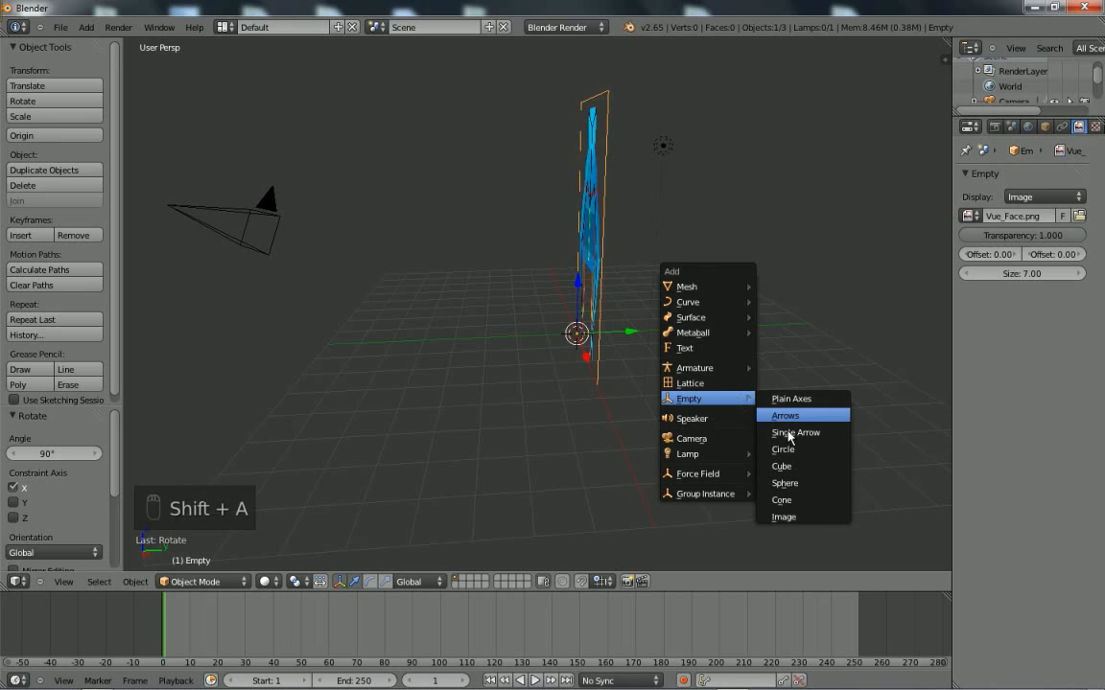
click(792, 518)
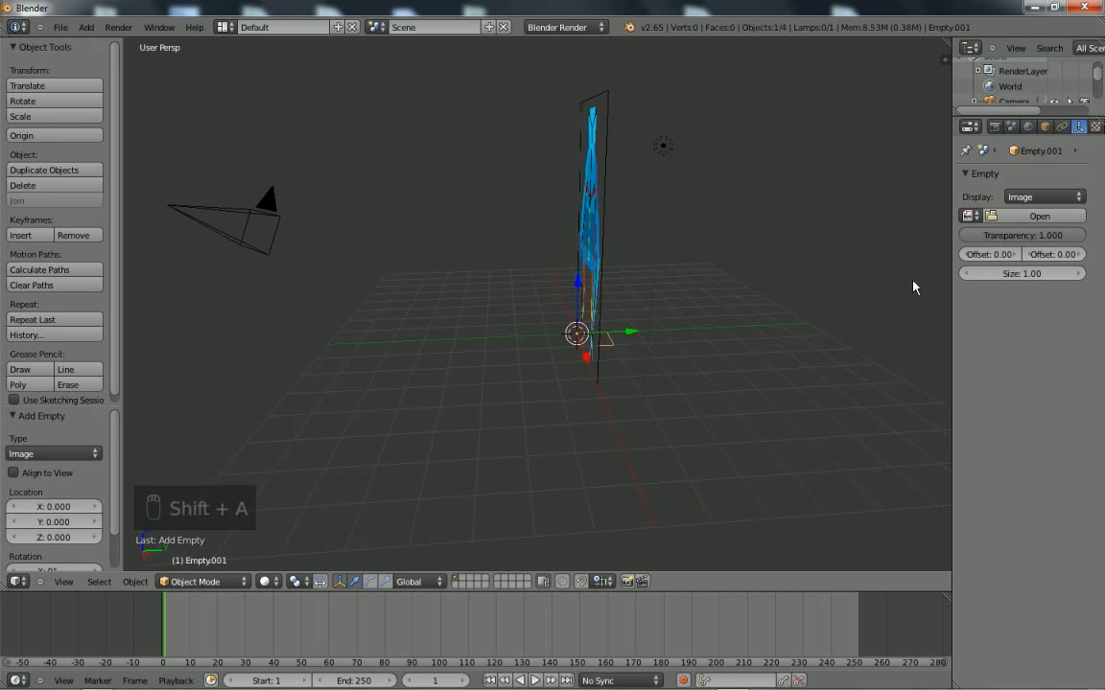
click(1036, 218)
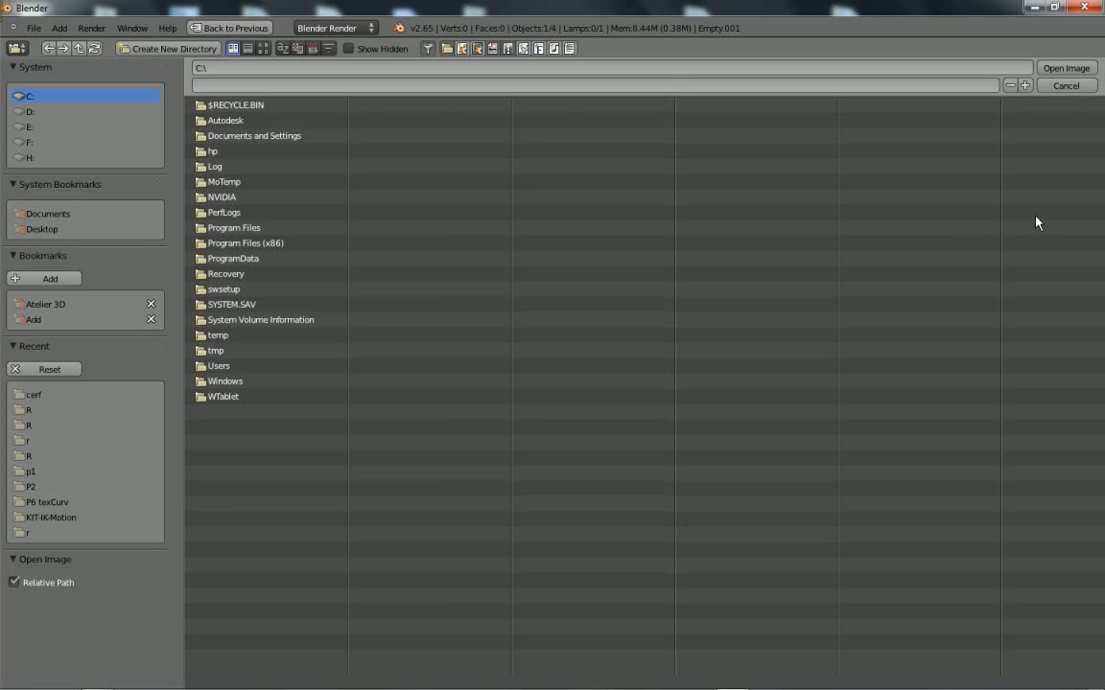
click(49, 396)
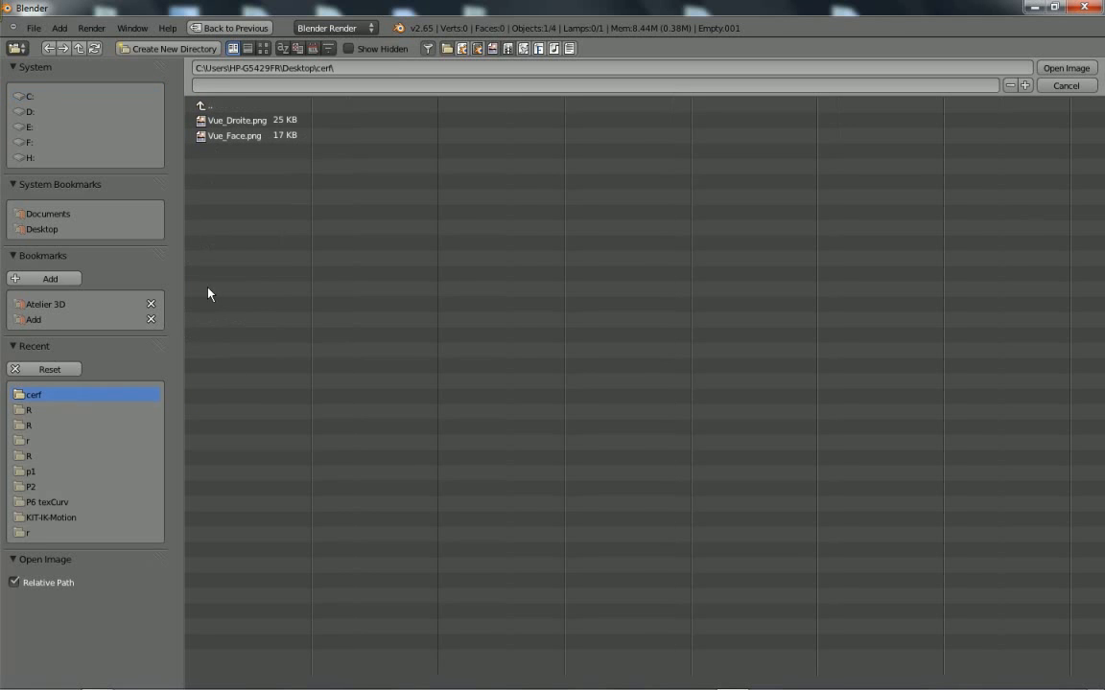
click(250, 121)
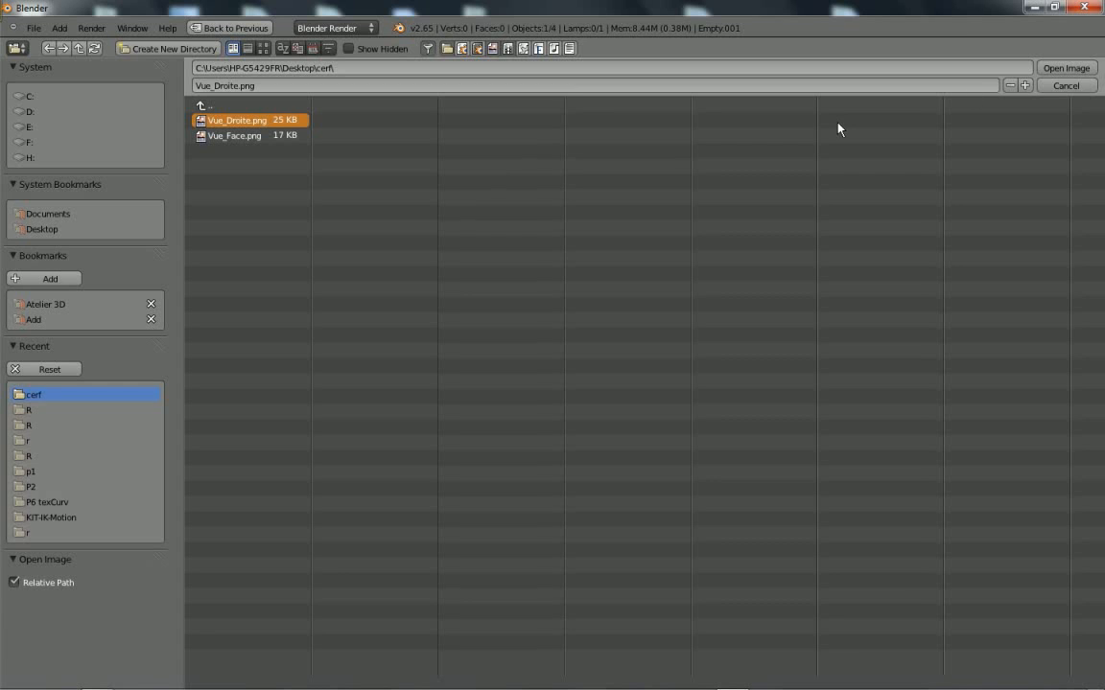
click(1065, 68)
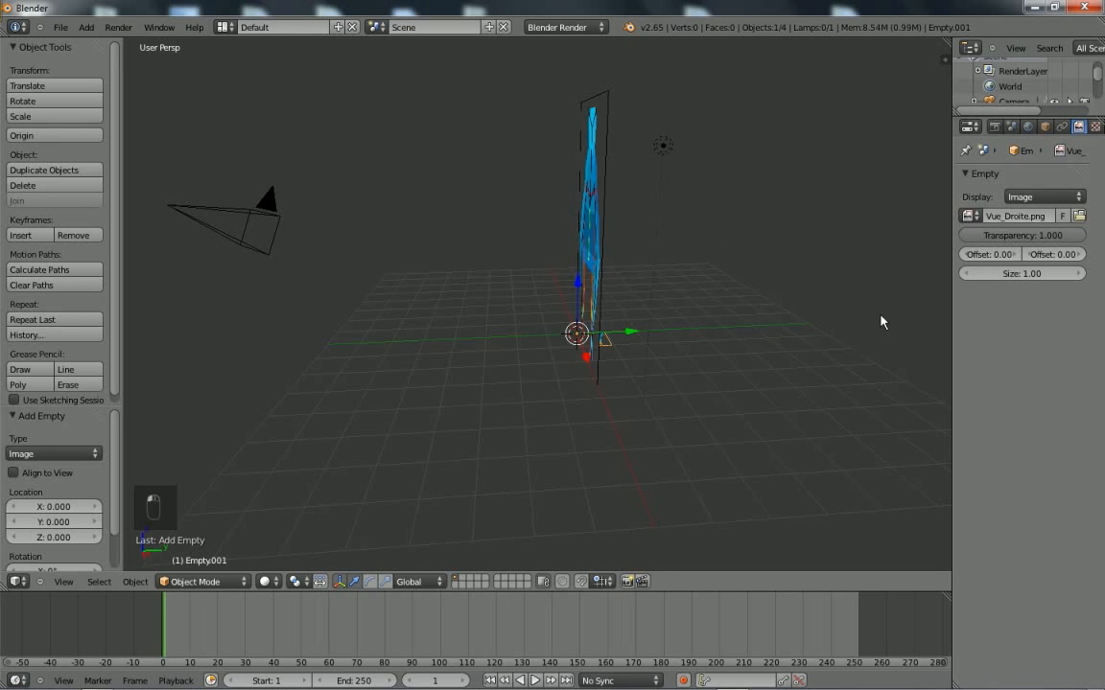
Set the display size of the right-view image empty to 7.
click(1027, 278)
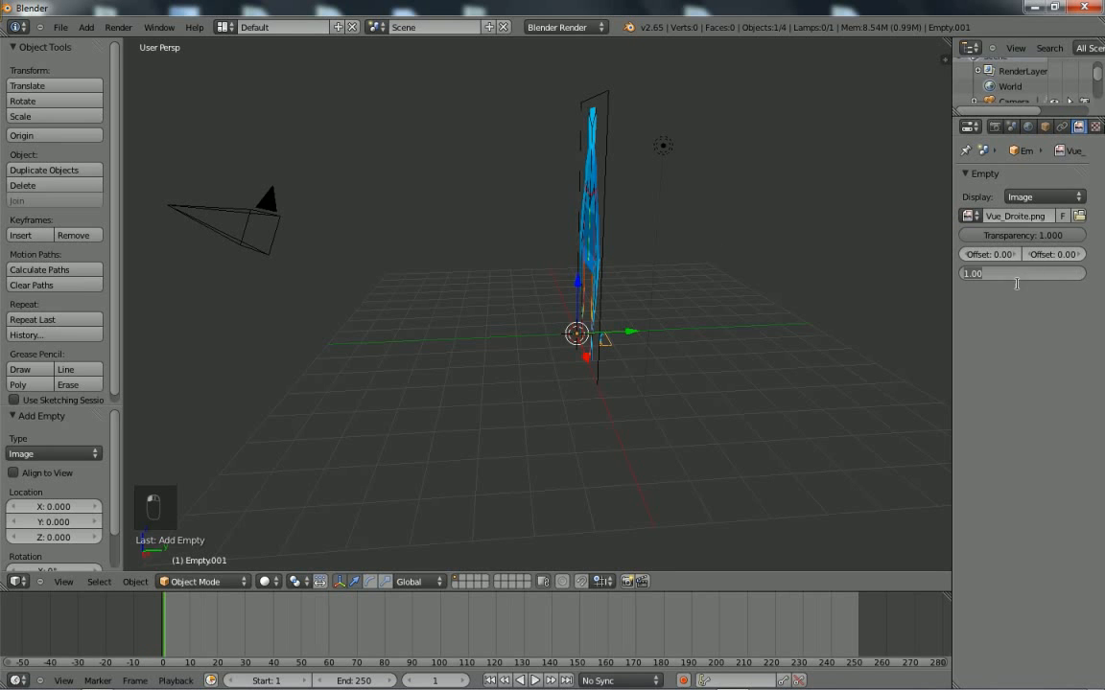
text(7)
key(Return)
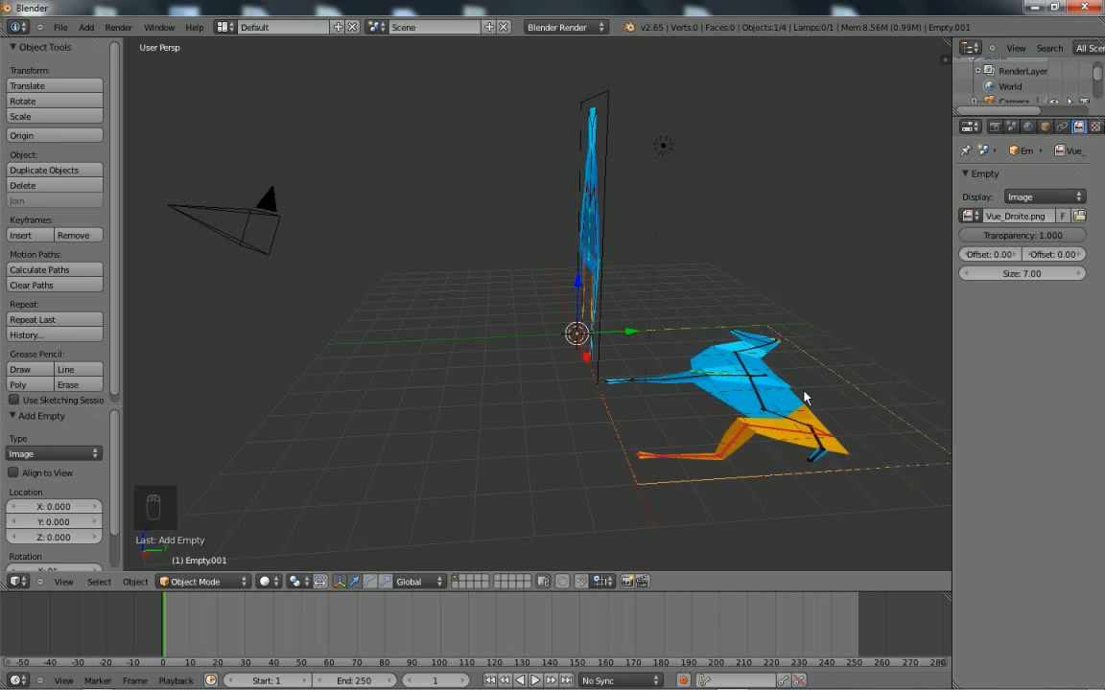
Rotate the right-view image empty 90° about the global X axis and 90° about the global Z axis.
text(rx)
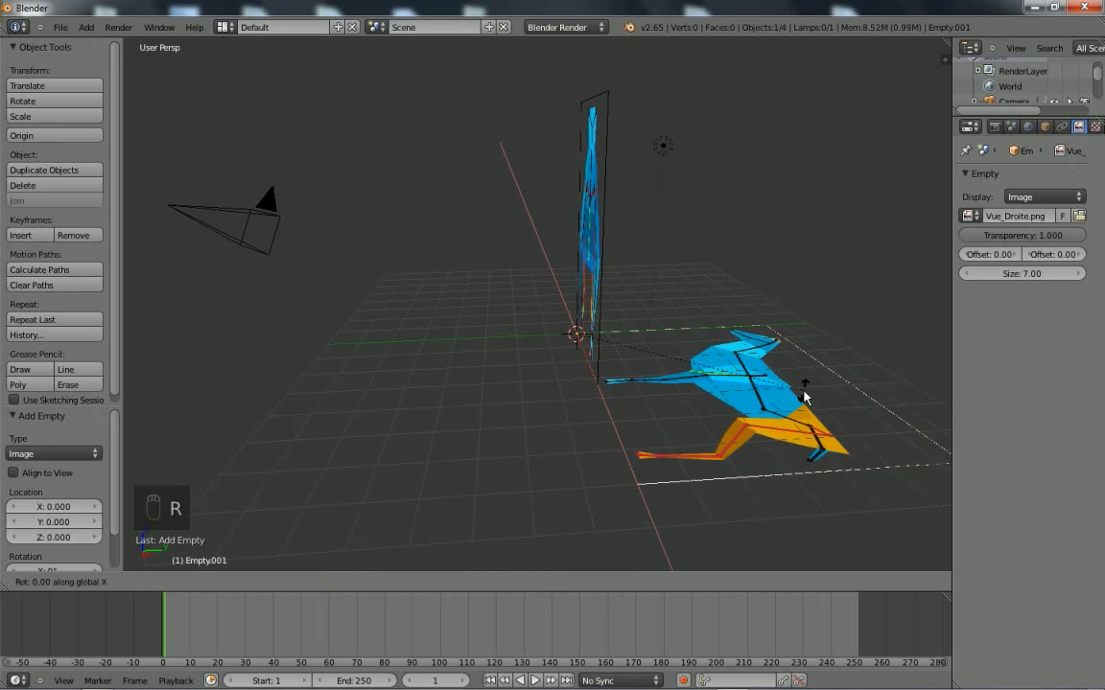
text(90)
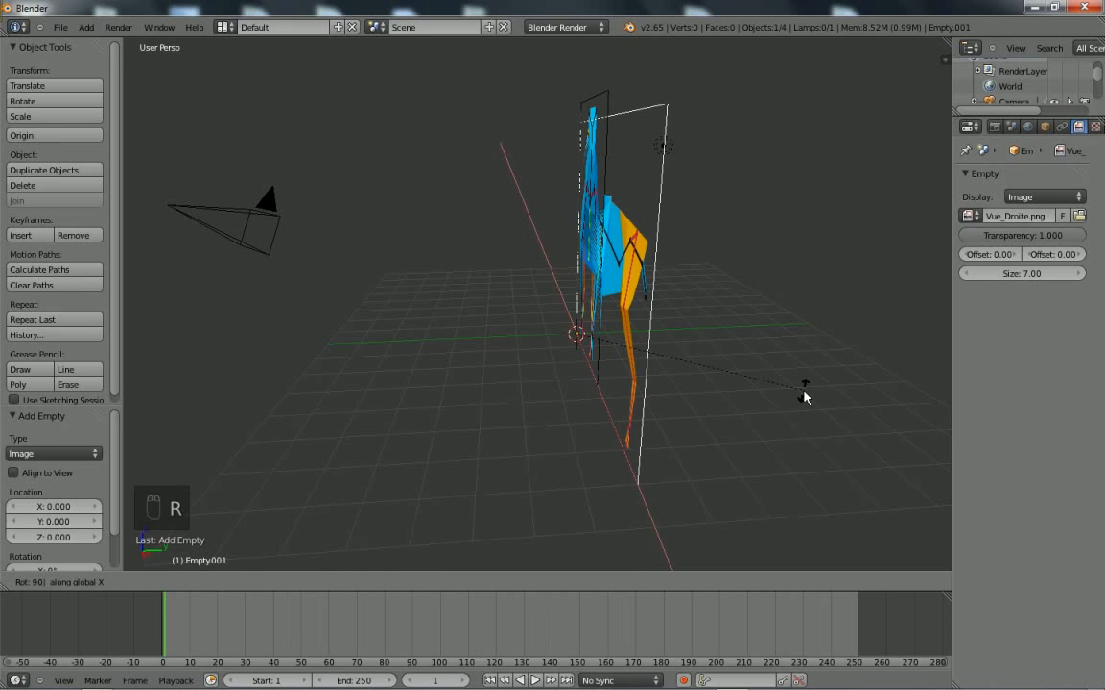
click(803, 396)
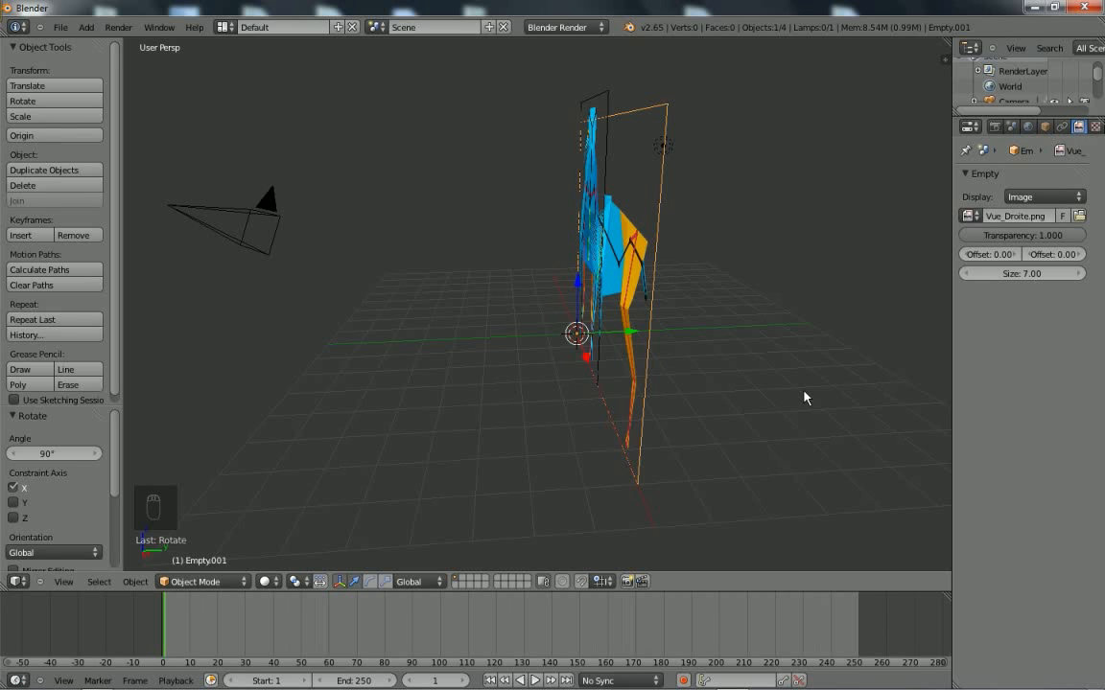
key(r)
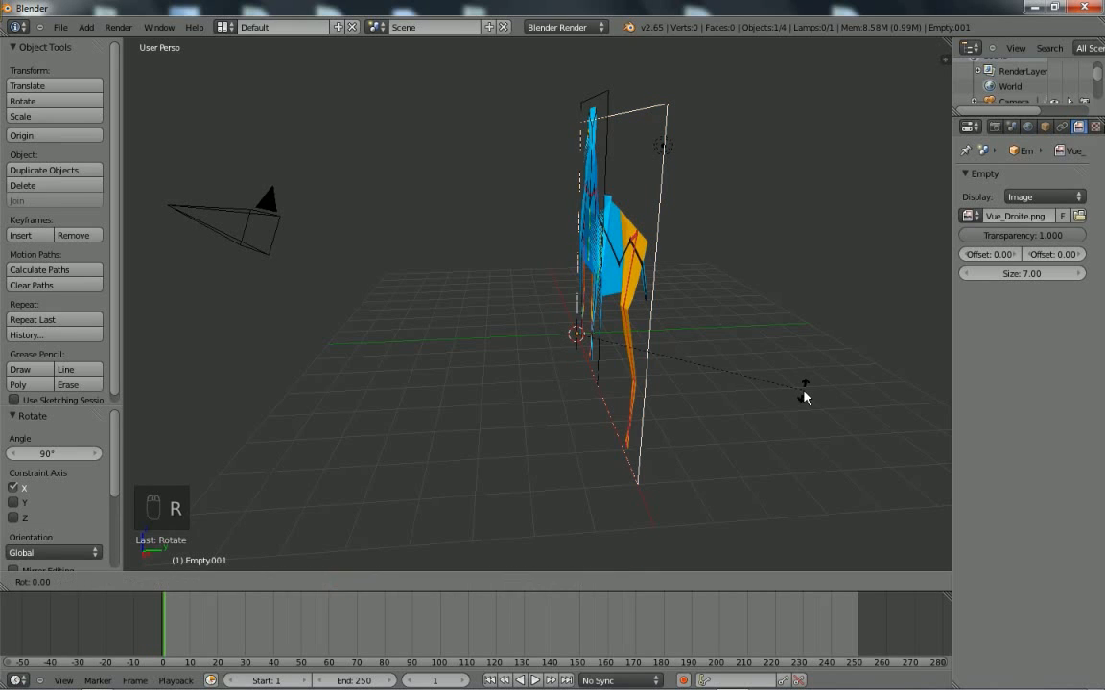
text(z)
text(90)
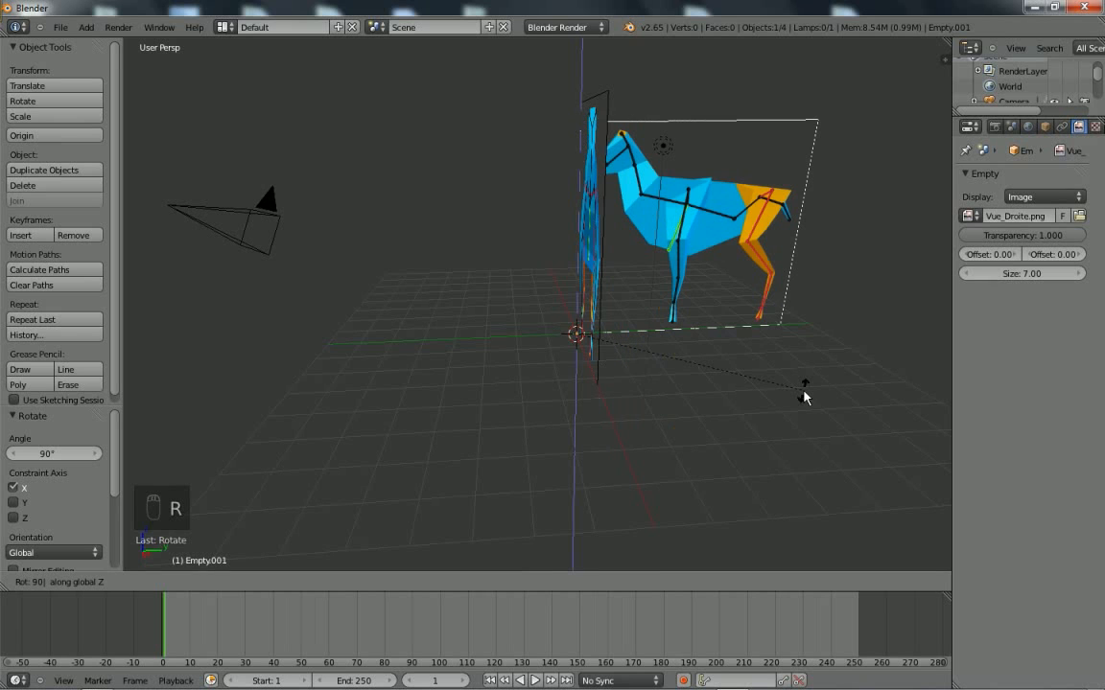
click(804, 396)
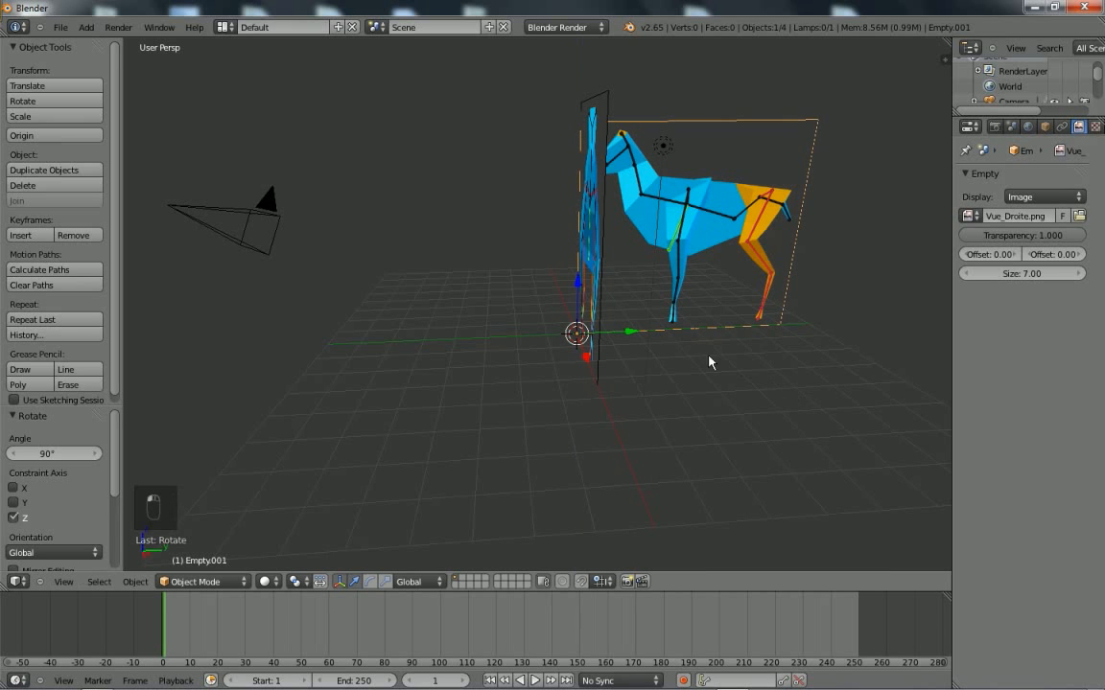
In front orthographic view, move the front-view image empty about -1.64 along X to centre the deer on the Z axis.
right_click(601, 232)
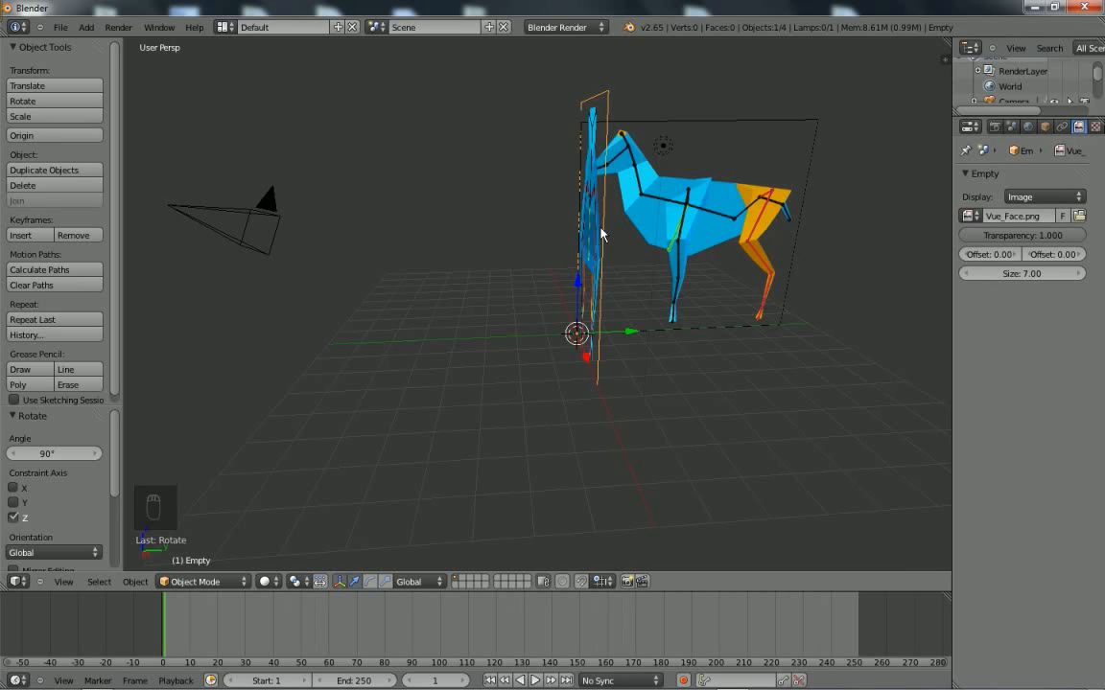
key(KP_1)
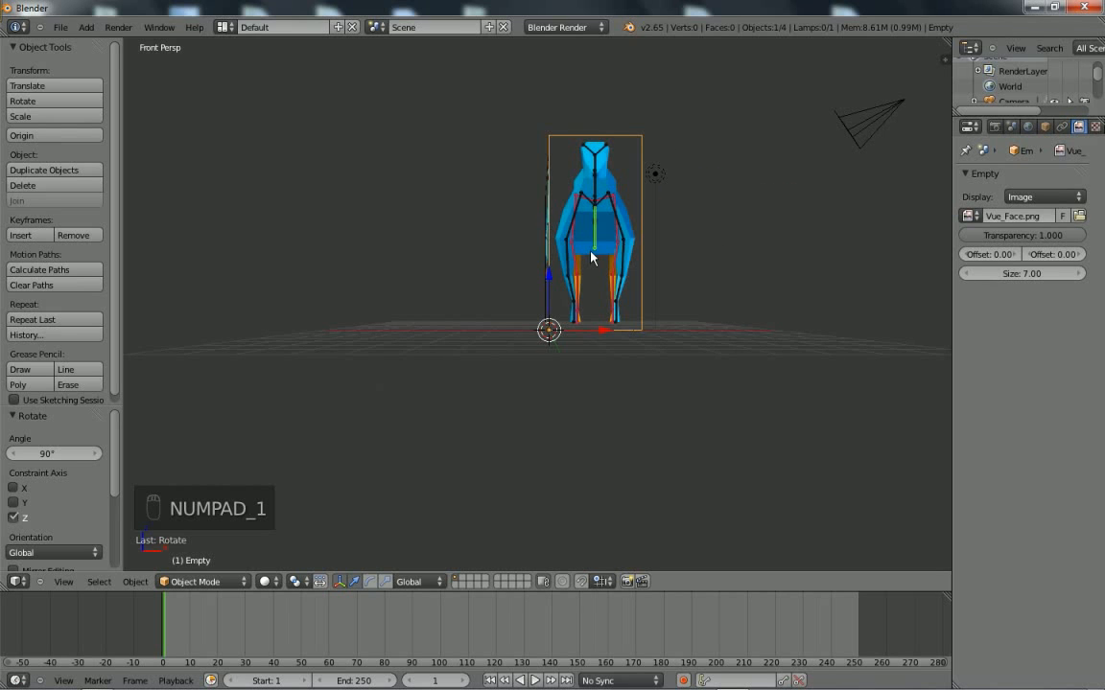
key(KP_5)
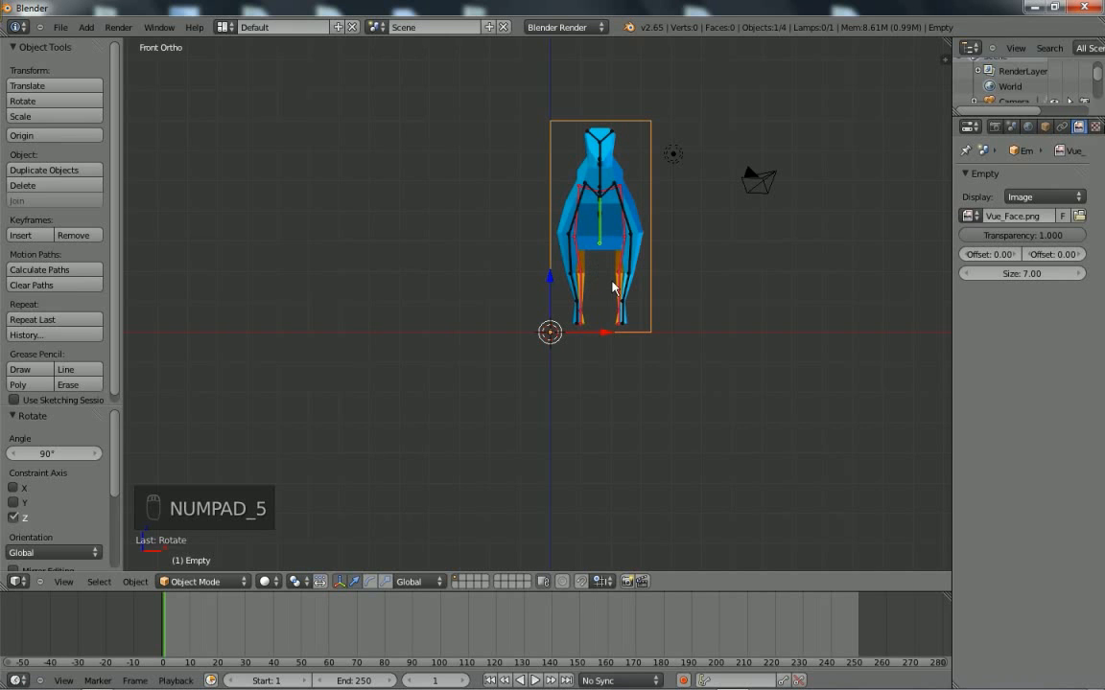
scroll(614, 285, up, 2)
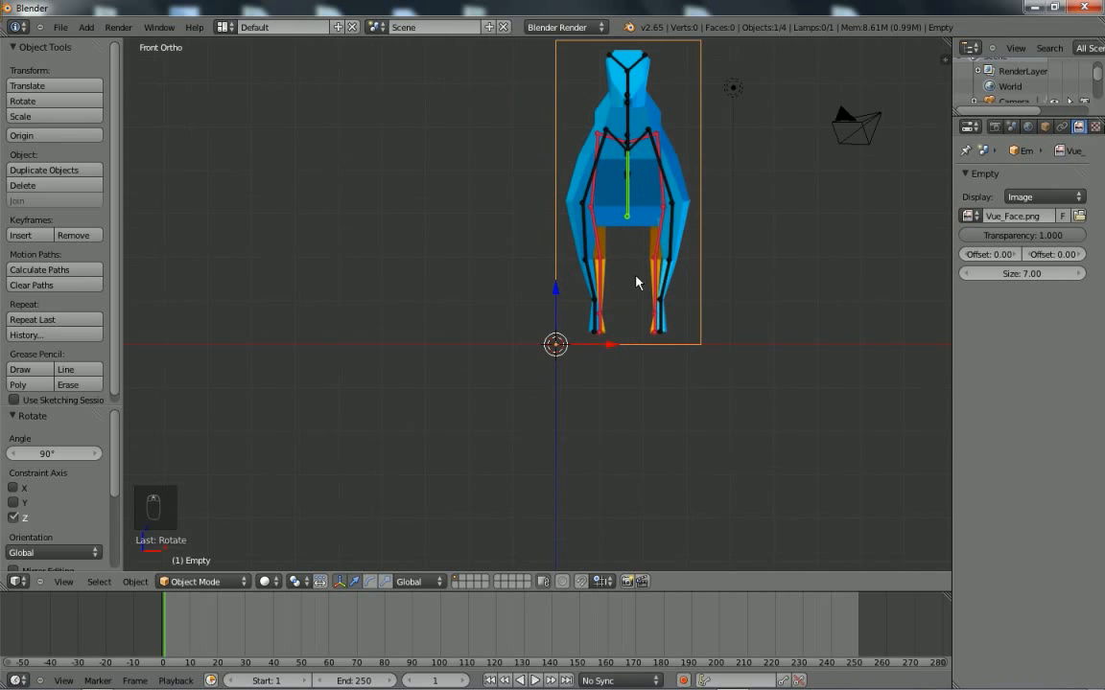
drag(615, 352, 547, 347)
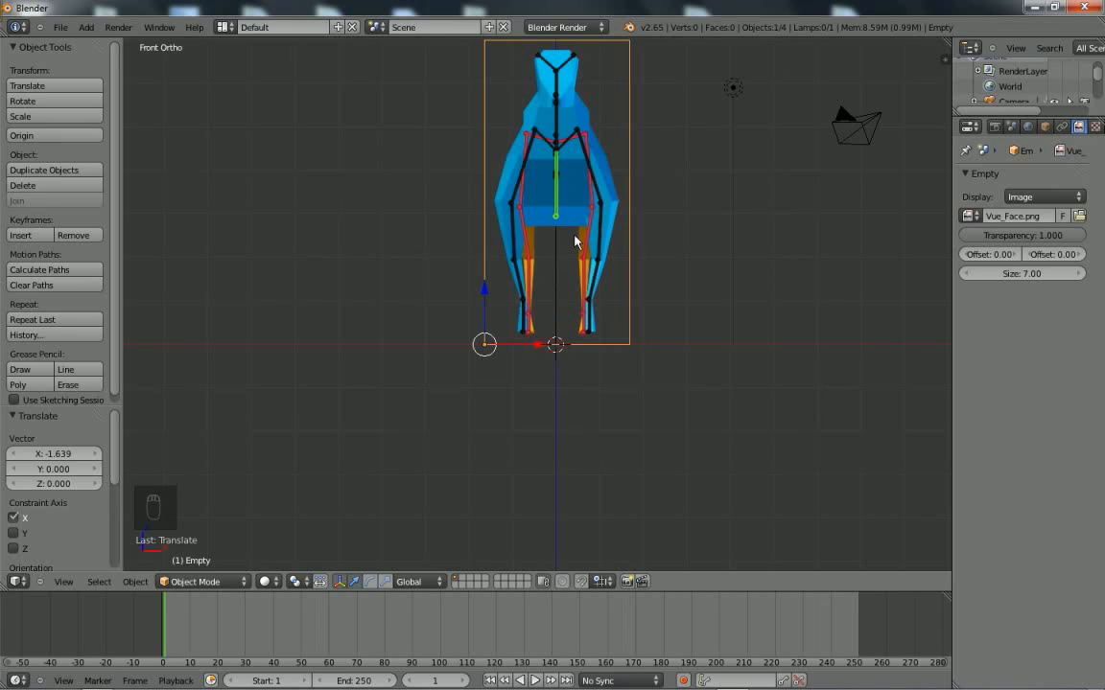
Fine-tune the front-view image's centring by shifting it about 0.002 along the global X axis.
shift+middle_drag(576, 242, 574, 382)
scroll(569, 288, up, 3)
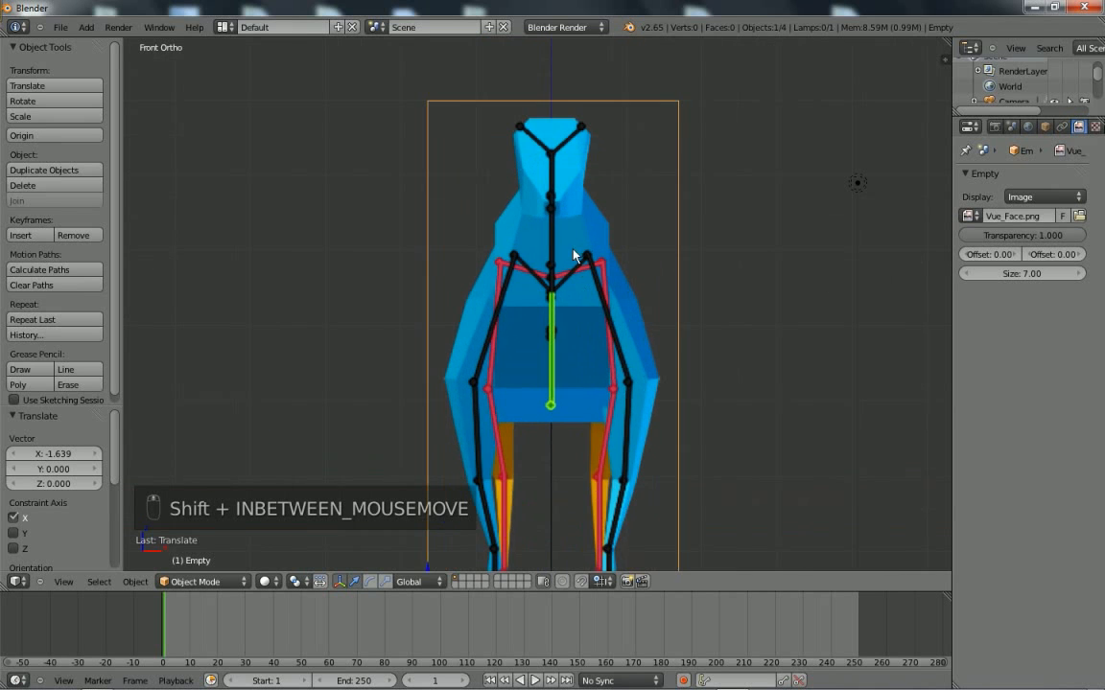
shift+middle_drag(557, 424, 557, 316)
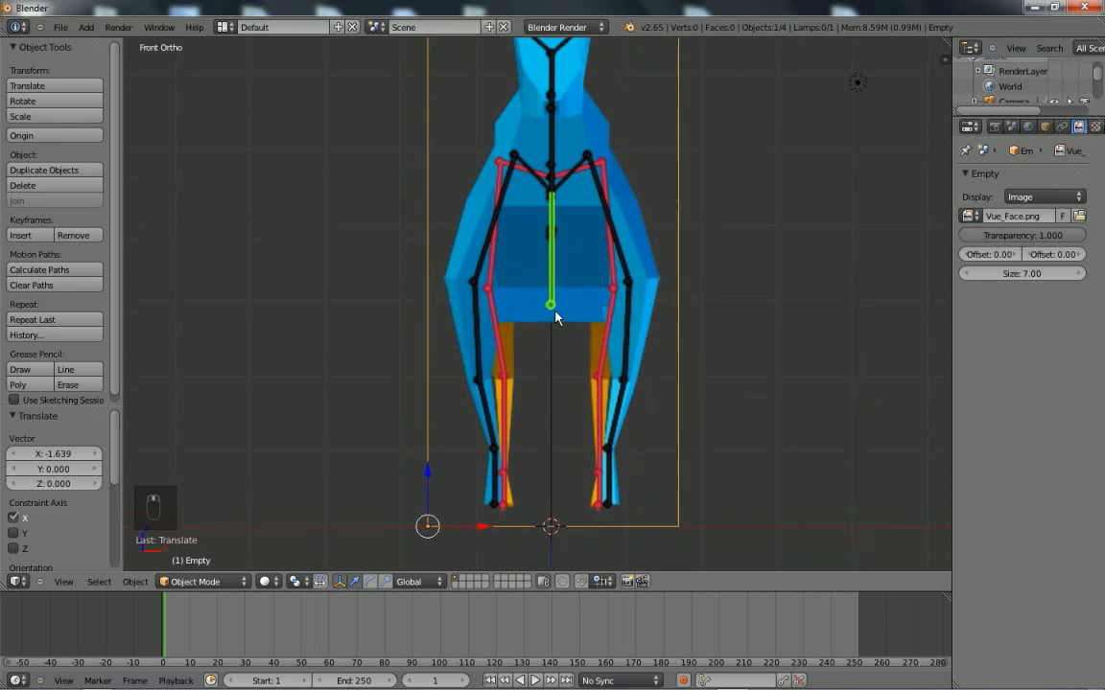
key(g)
key(x)
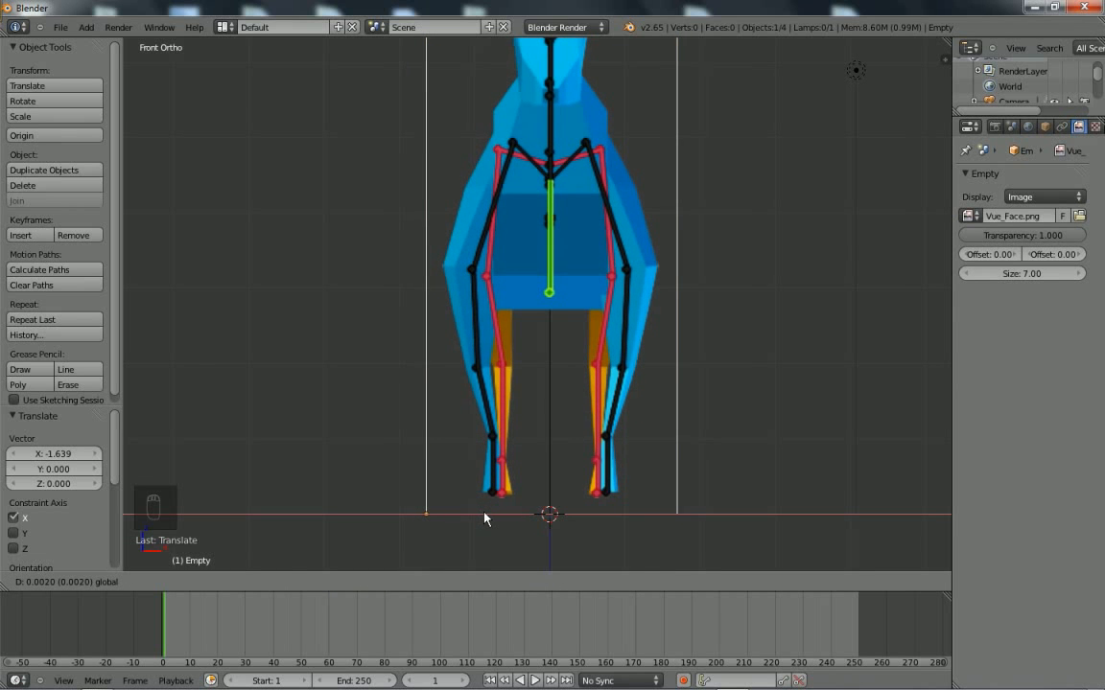
click(484, 513)
In right orthographic view, move the front-view image empty about 3.22 along Y to line up with the deer's front leg.
scroll(620, 360, down, 2)
shift+middle_drag(626, 322, 621, 366)
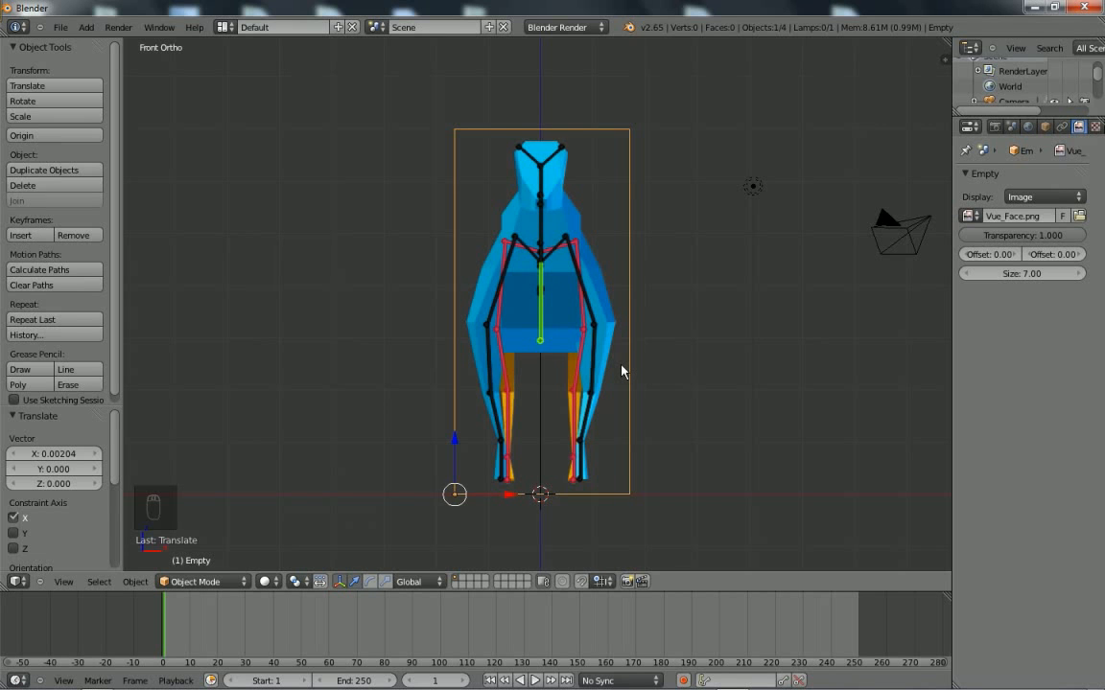
key(KP_3)
shift+middle_drag(713, 452, 531, 456)
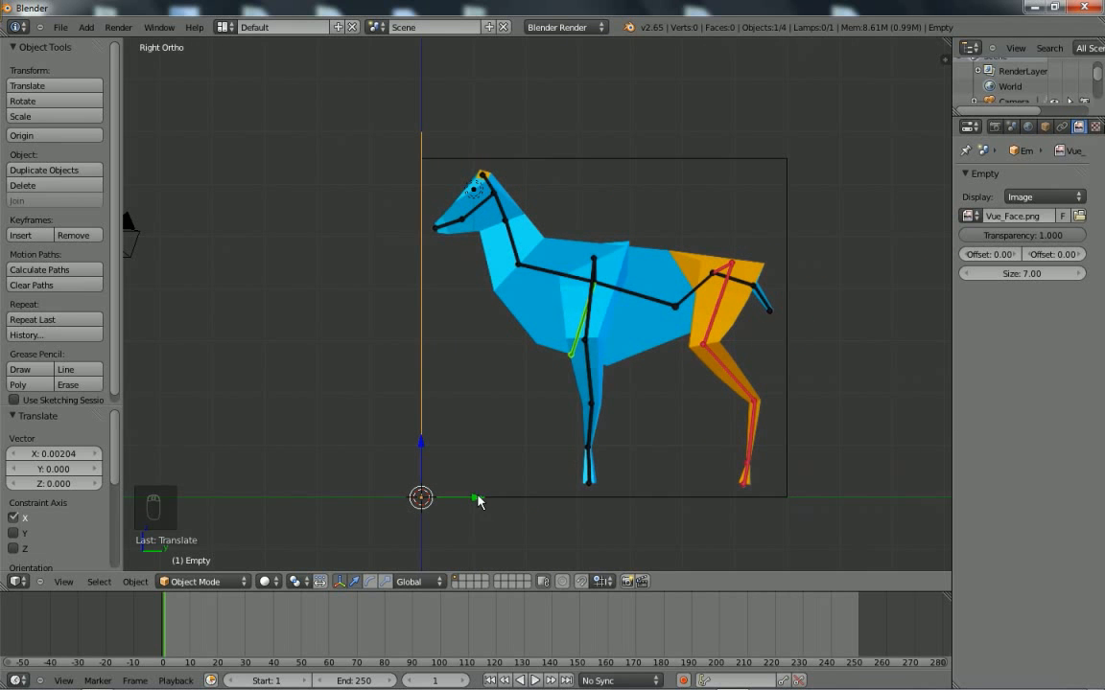
key(g)
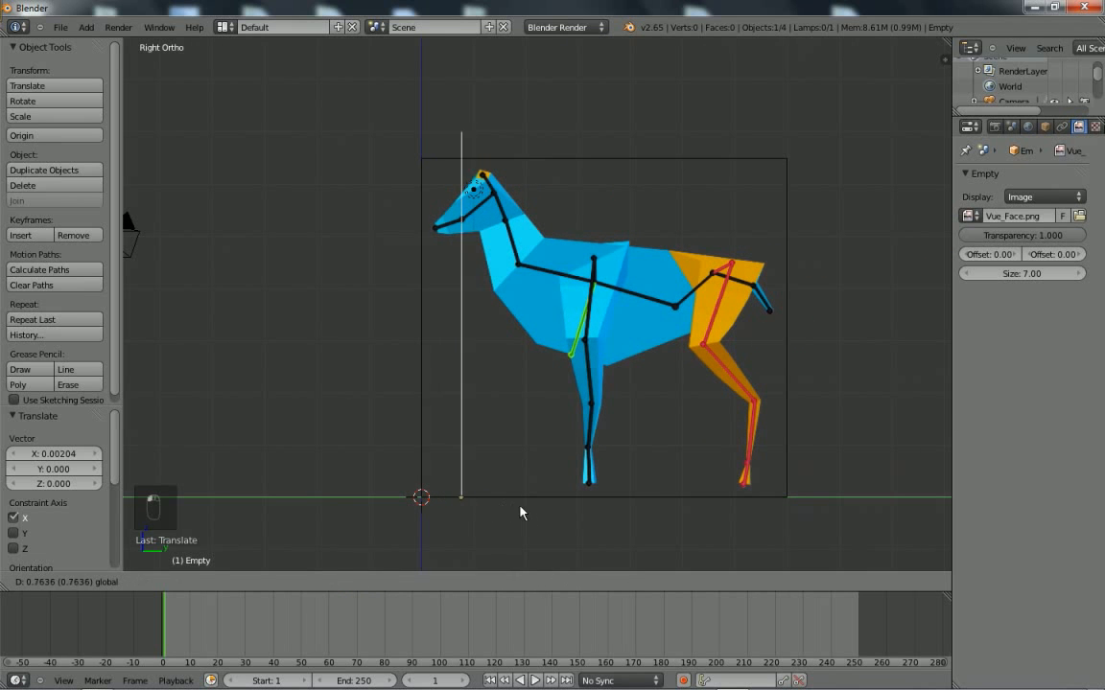
click(644, 529)
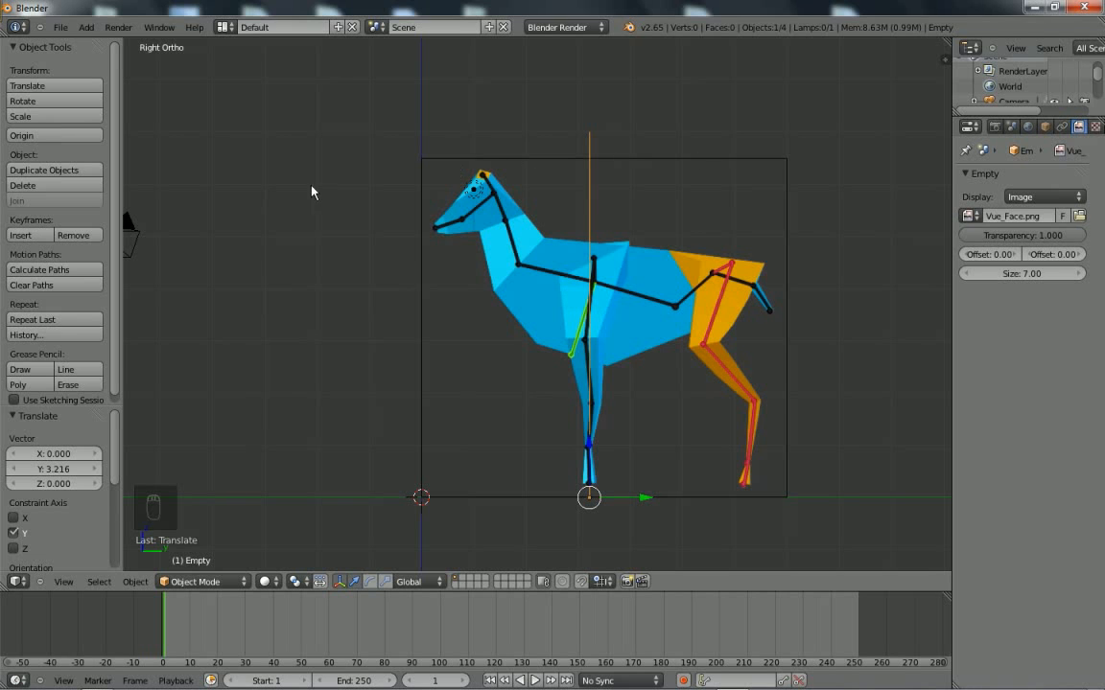
Mark the right-view image's top edge with a short grease pencil stroke and scale the front-view image by about 0.932 to match it.
click(32, 369)
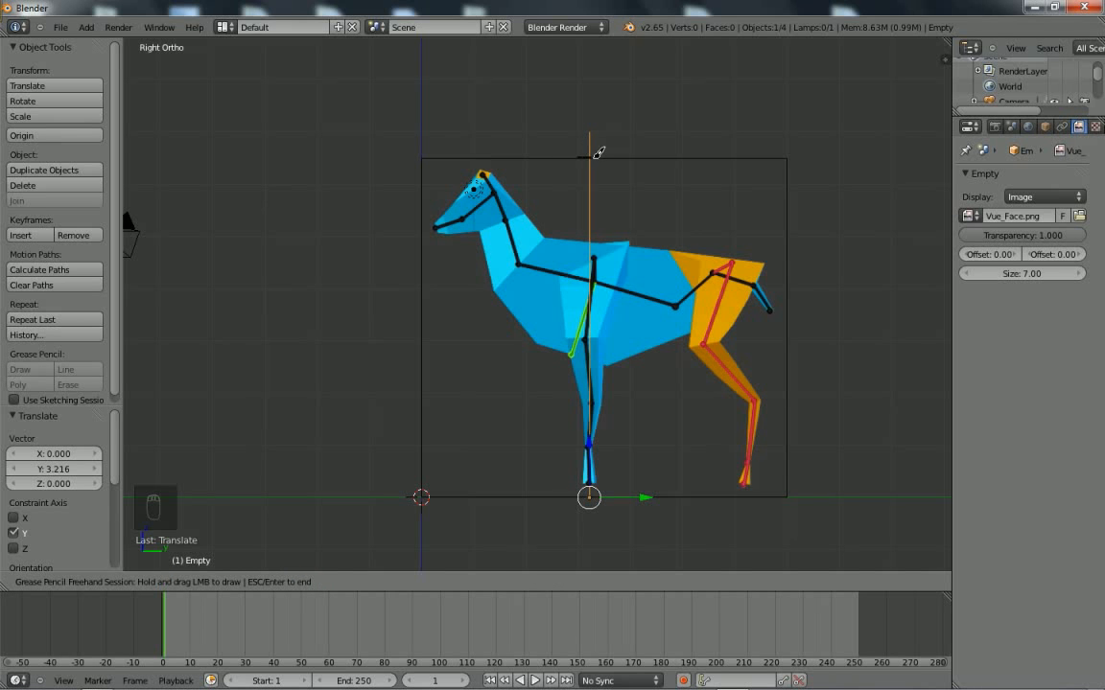
drag(594, 159, 610, 158)
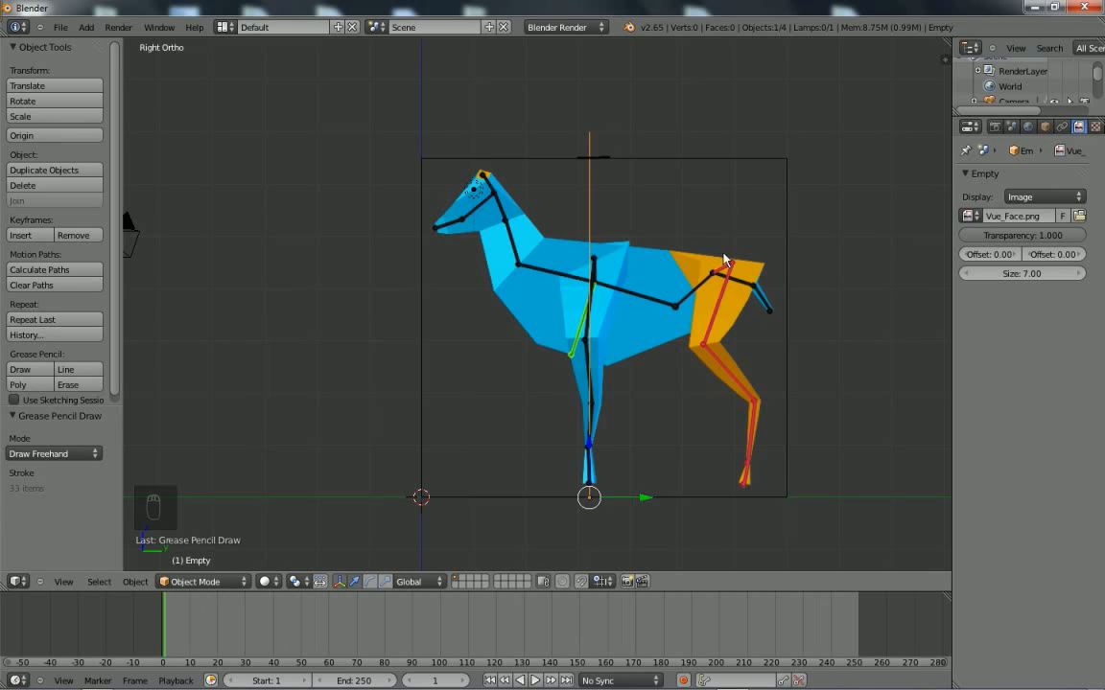
key(s)
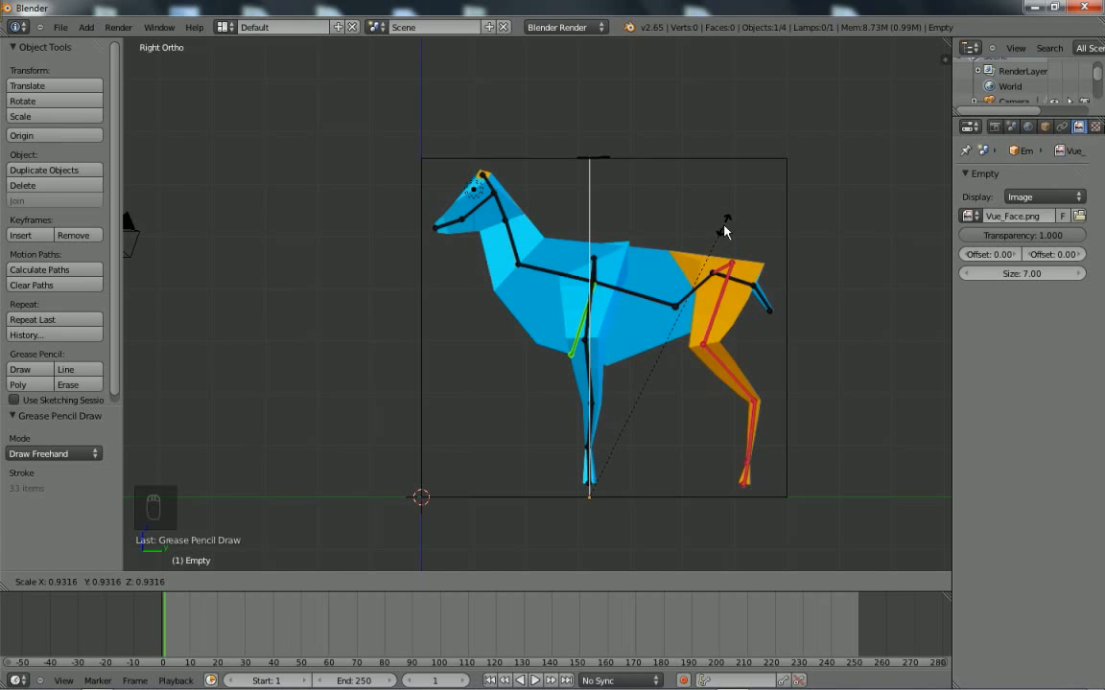
click(724, 231)
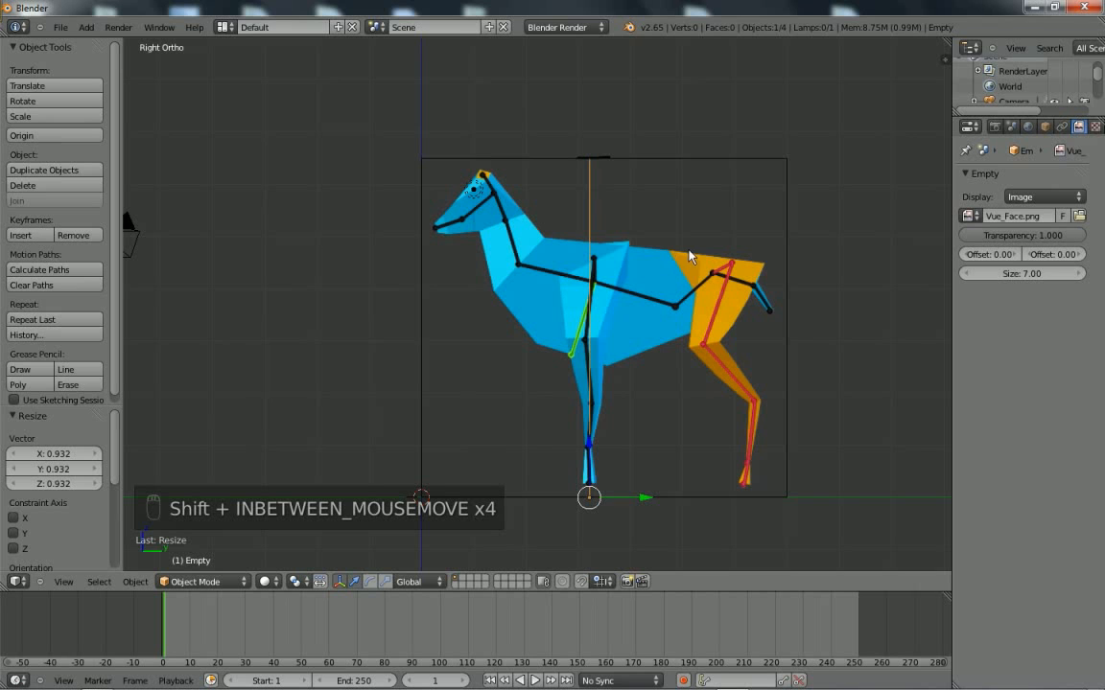
Select both image empties and move them about -0.235 along Z so the deer's hooves rest on the ground line.
shift+click(710, 279)
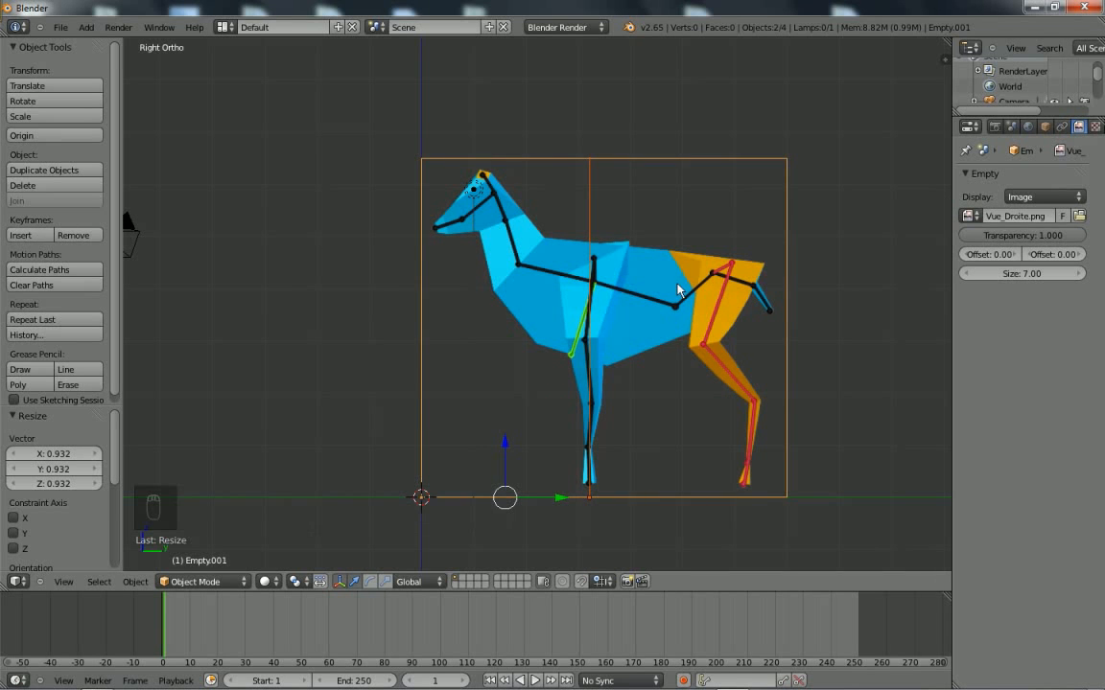
key(g)
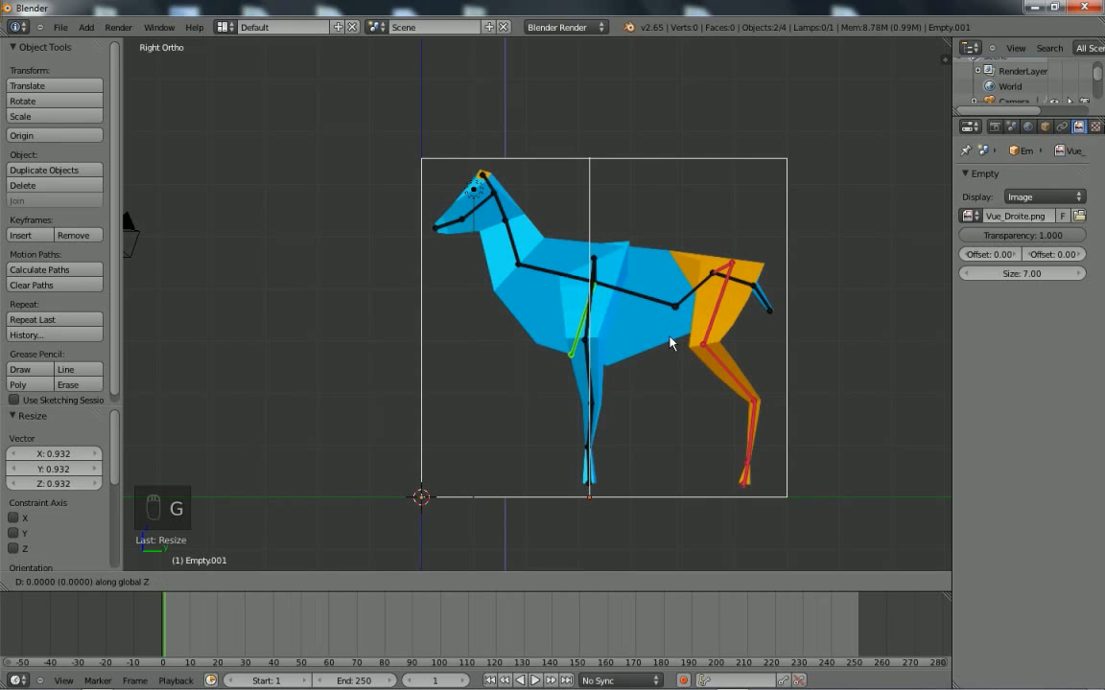
key(z)
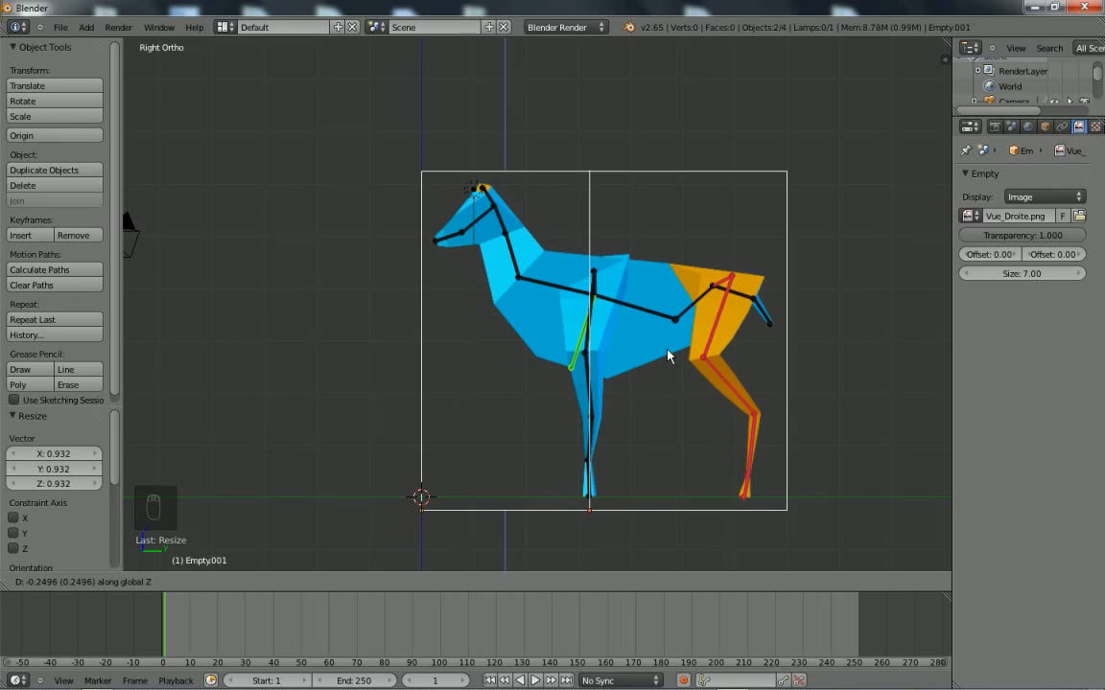
click(668, 354)
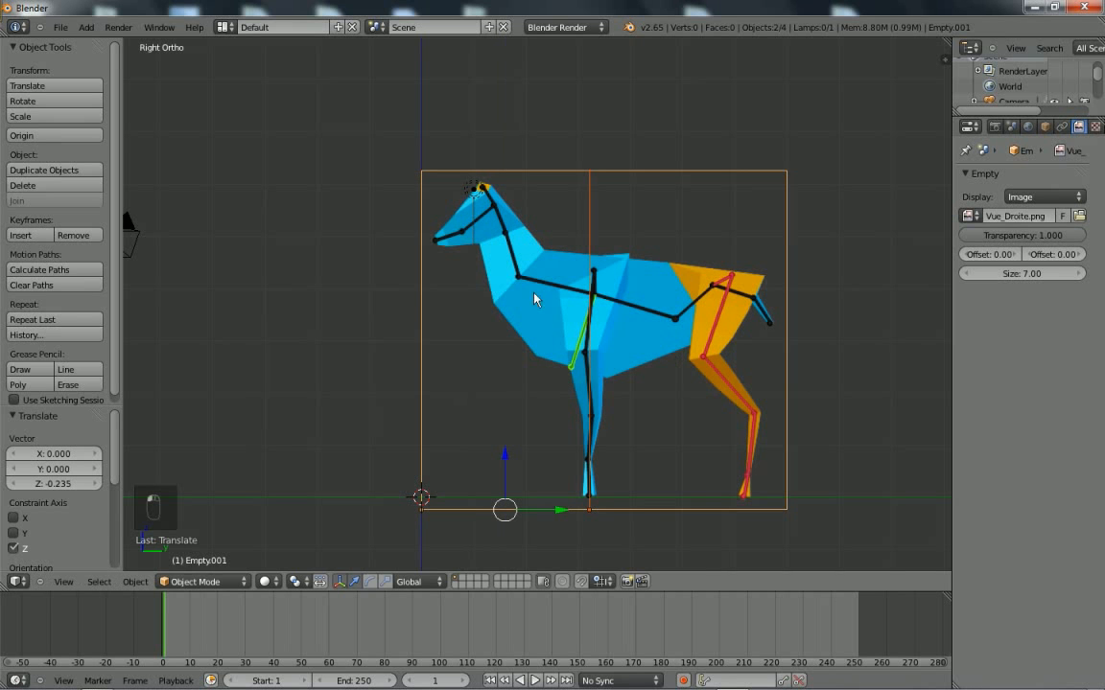
Mark the ground line with short grease pencil strokes under the deer's front and hind hooves in the right view.
click(20, 369)
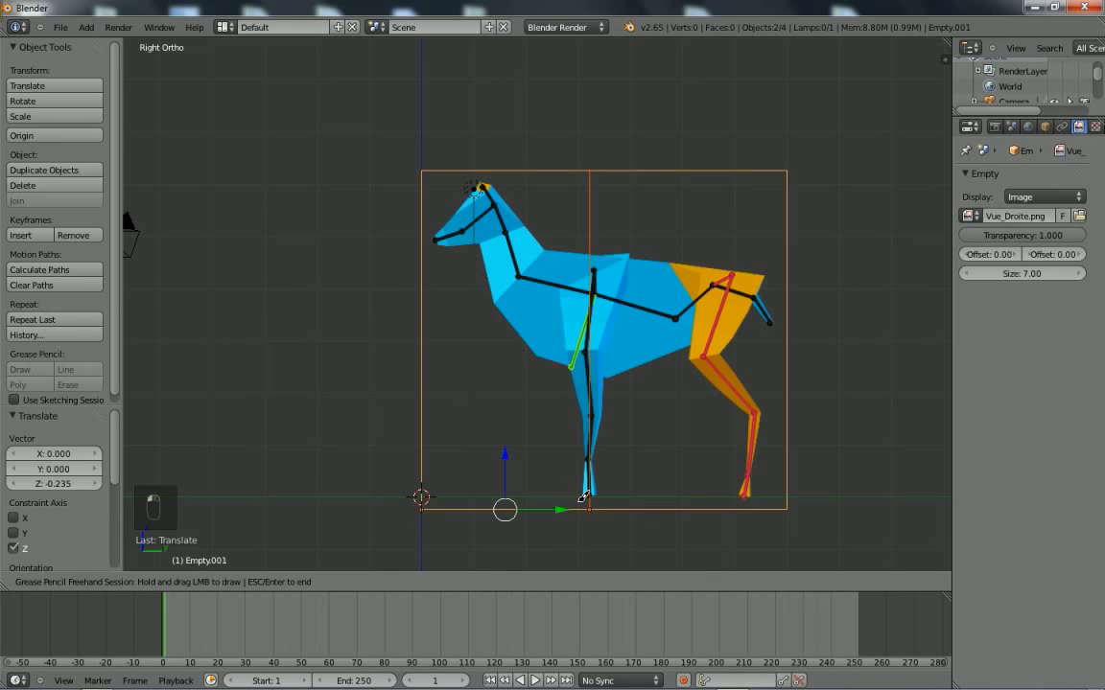
drag(577, 498, 607, 496)
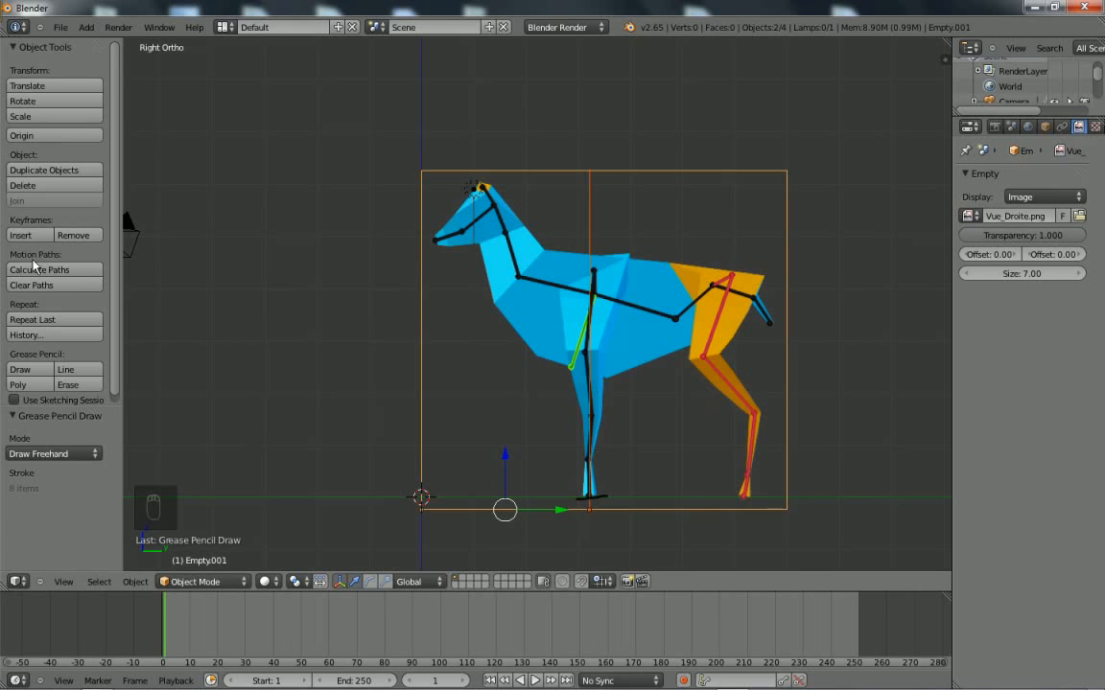
click(19, 375)
drag(732, 499, 756, 494)
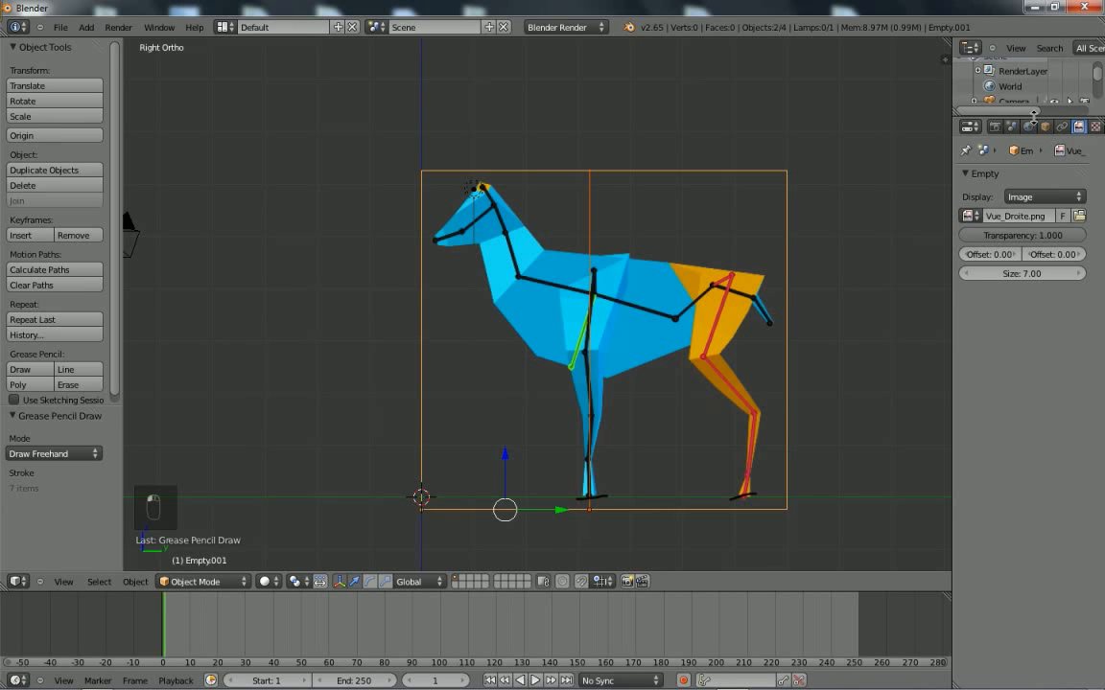
Enlarge the outliner and make both image empties, Empty and Empty.001, unselectable in the viewport.
drag(1034, 112, 1034, 218)
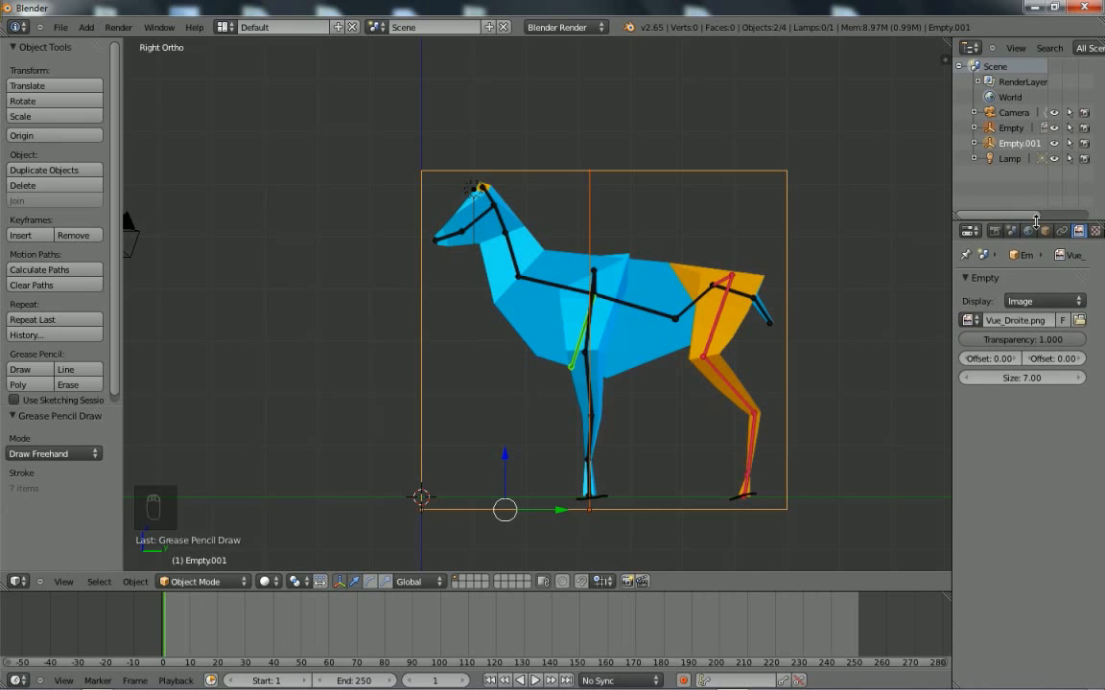
click(1070, 128)
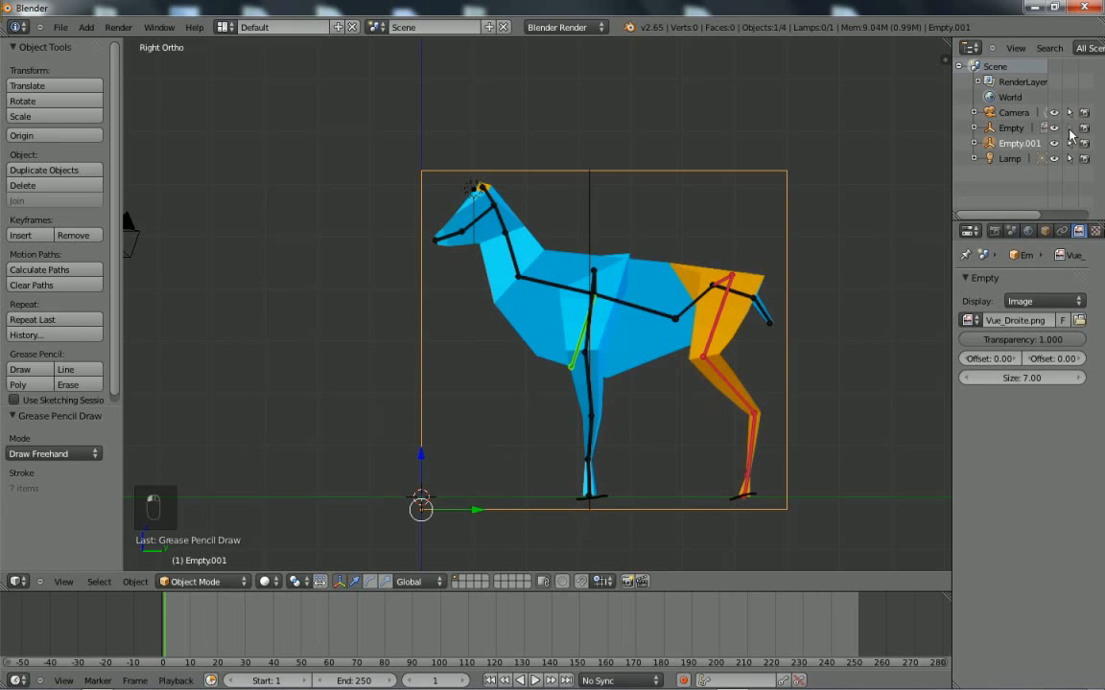
click(1011, 129)
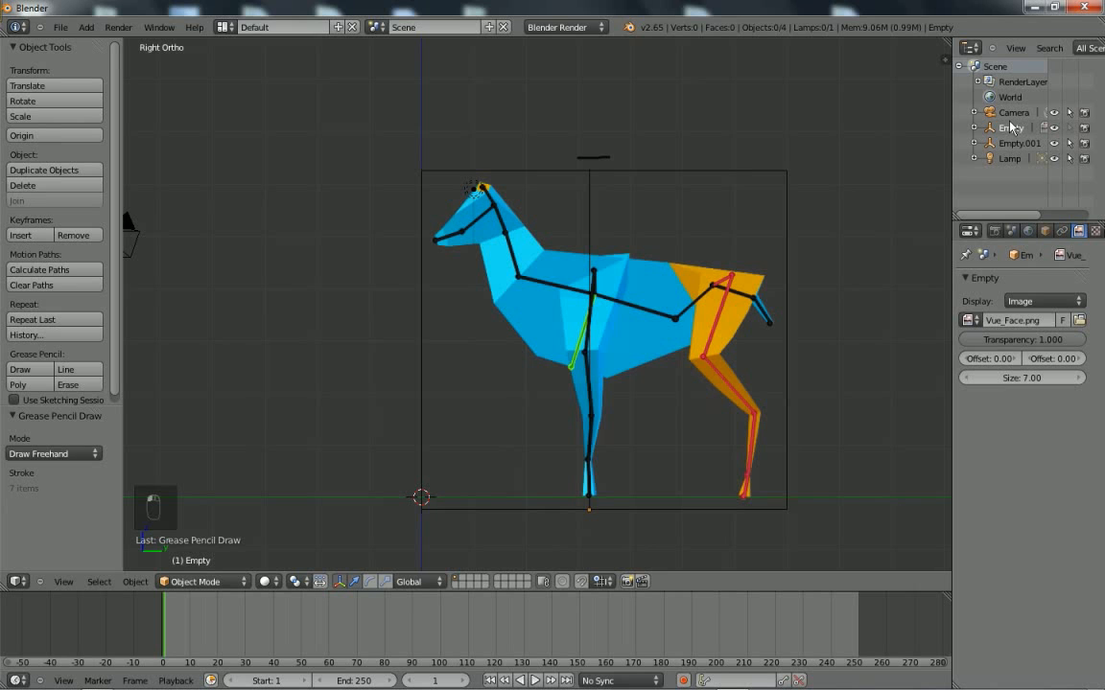
click(1016, 143)
click(1070, 144)
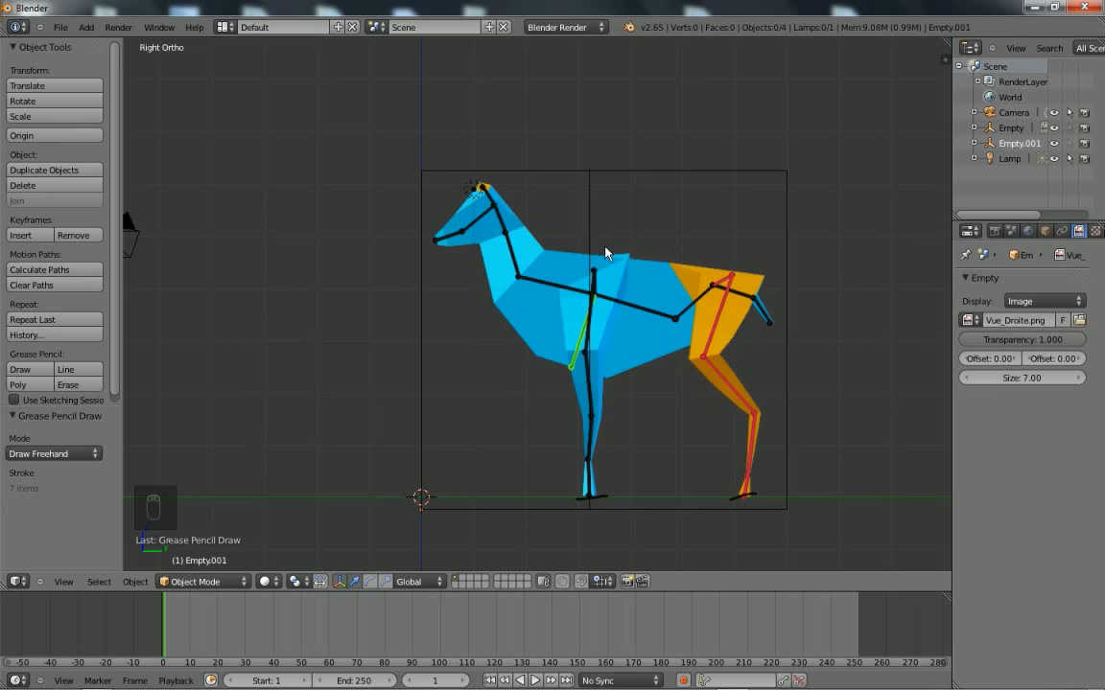
In right orthographic view, snap the 3D cursor to the scene centre and add a plane at the deer's head.
middle_drag(552, 250, 599, 304)
shift+middle_drag(642, 352, 595, 330)
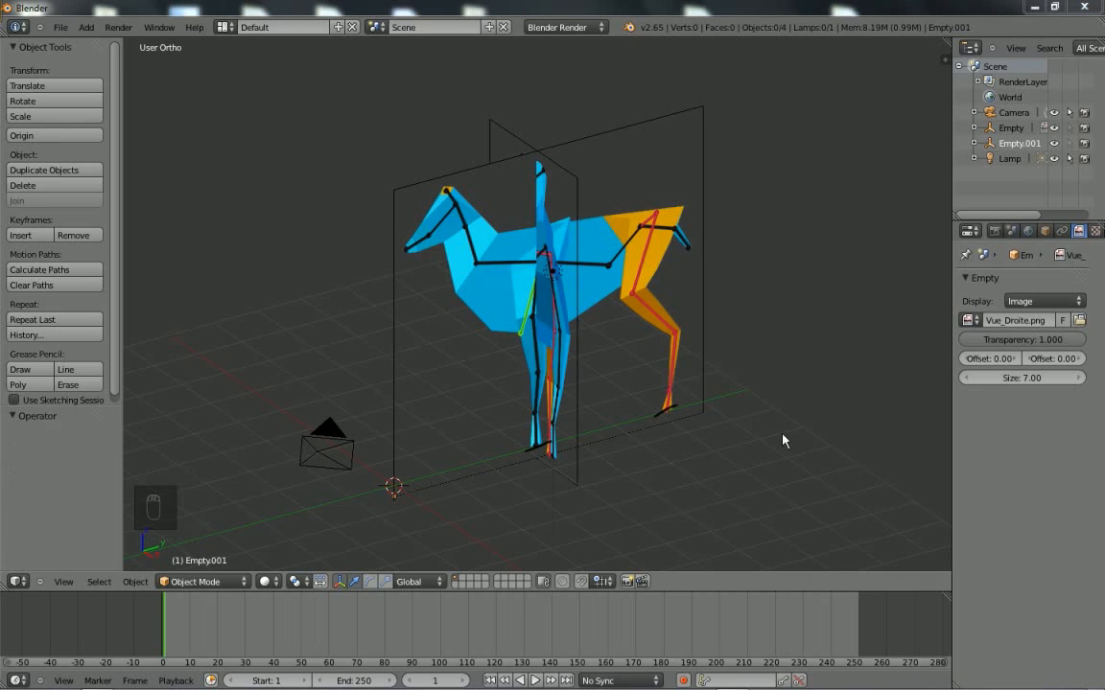
key(KP_3)
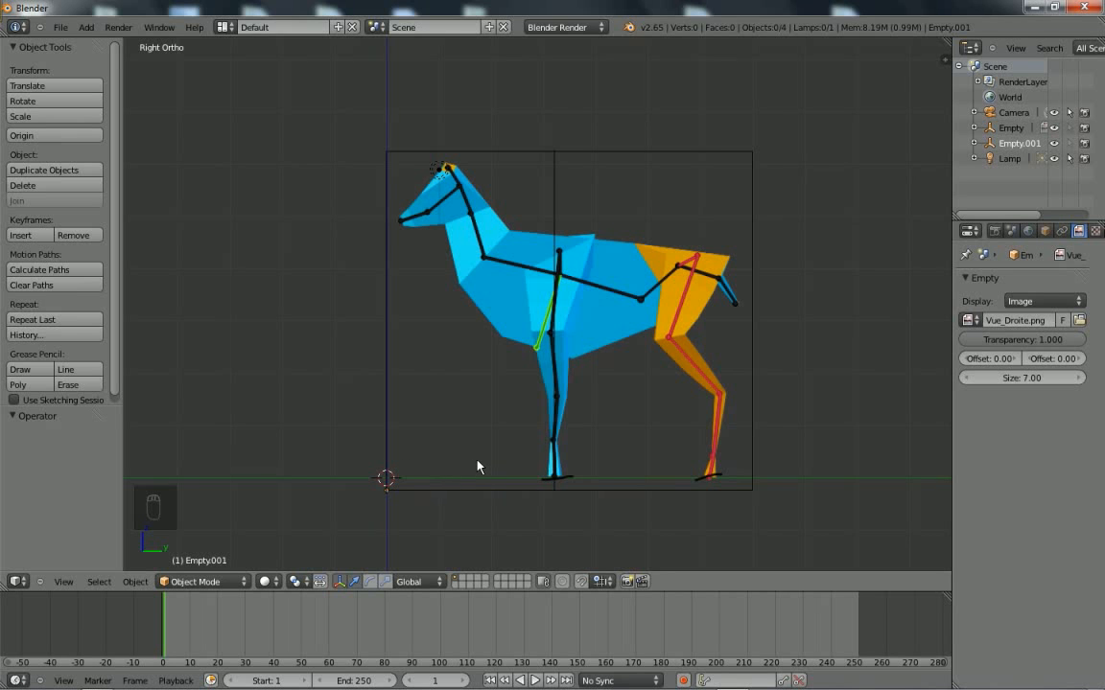
key(shift+s)
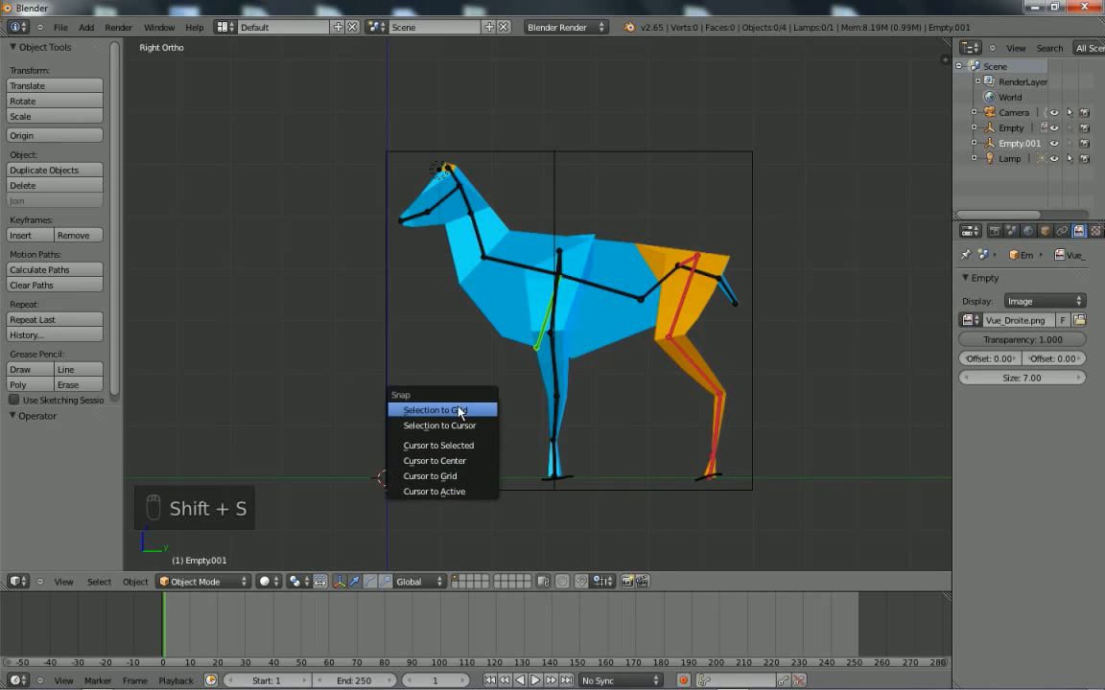
click(441, 464)
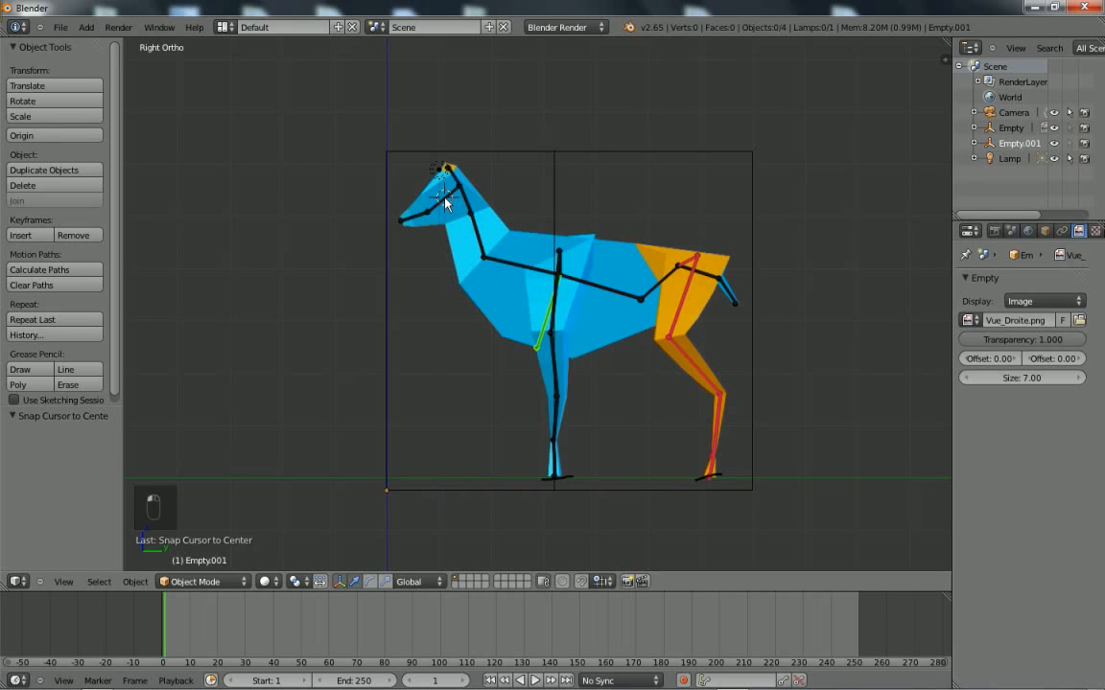
key(shift+a)
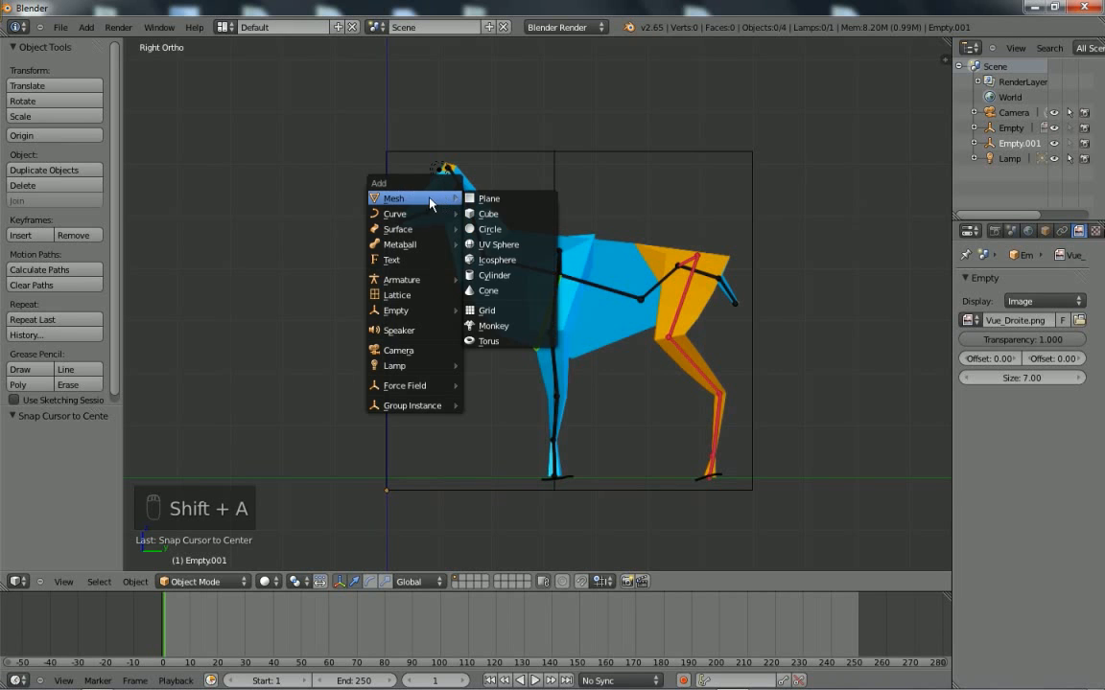
click(484, 200)
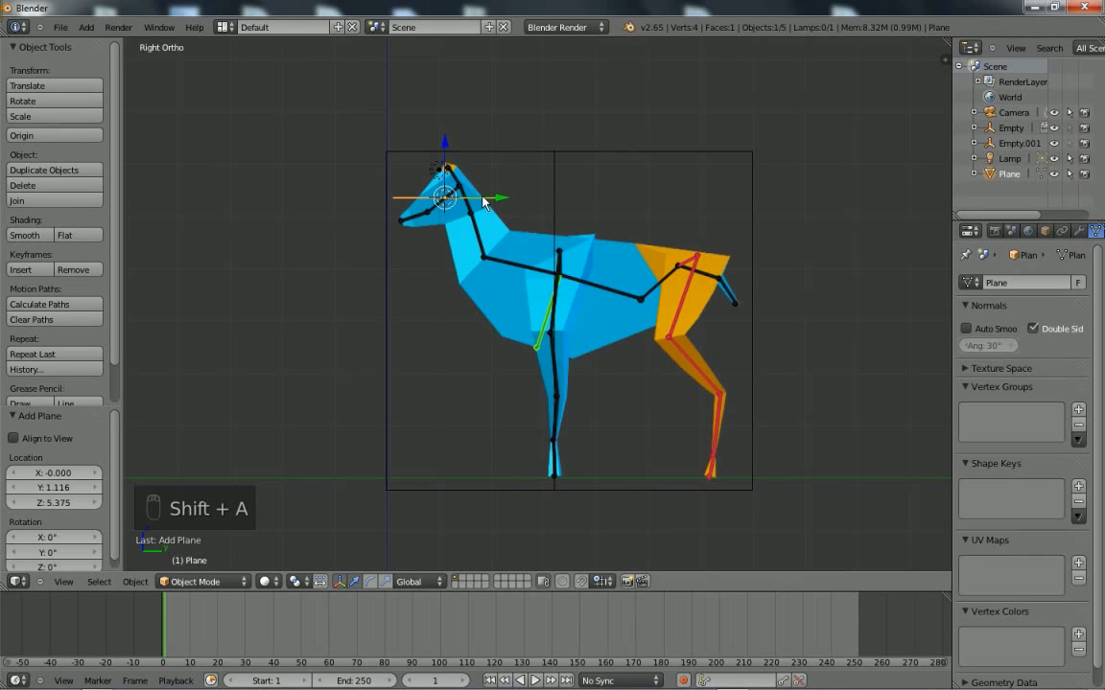
In top view, enter Edit Mode and add one unshifted loop cut down the middle of the plane, along Y.
key(KP_7)
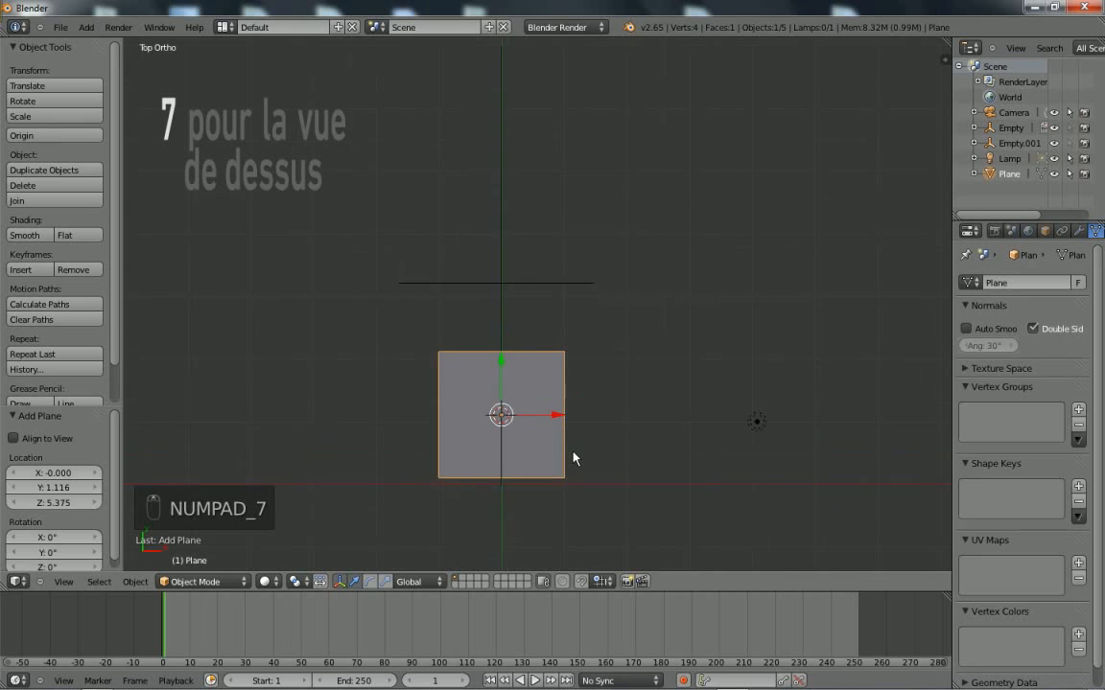
shift+middle_drag(576, 458, 571, 346)
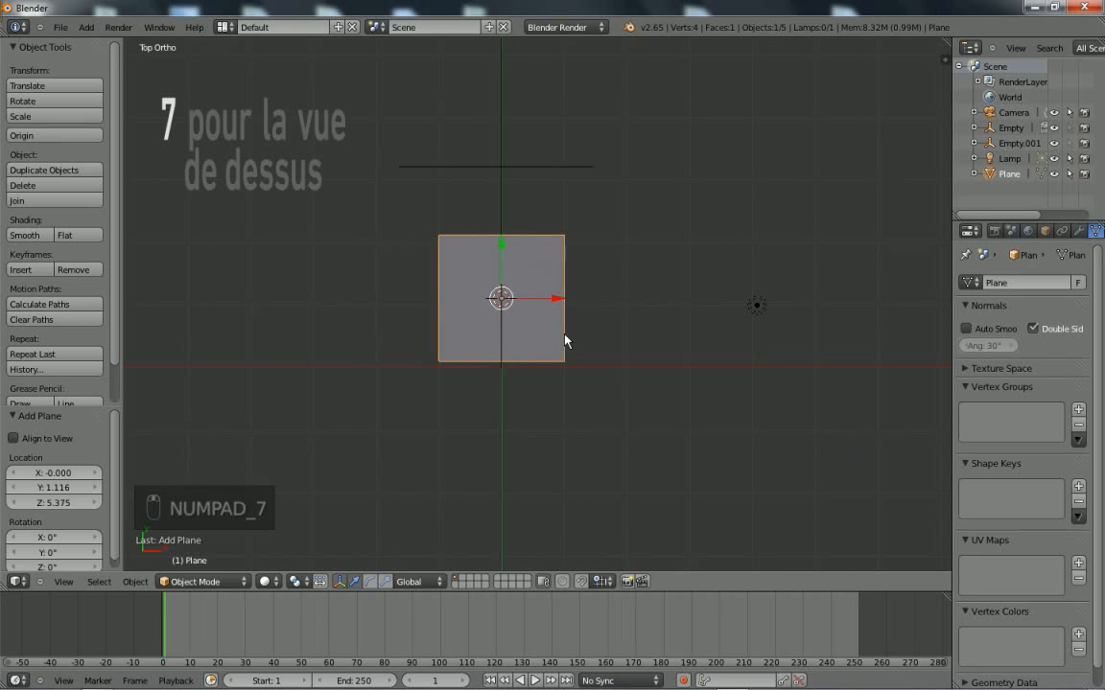
key(Tab)
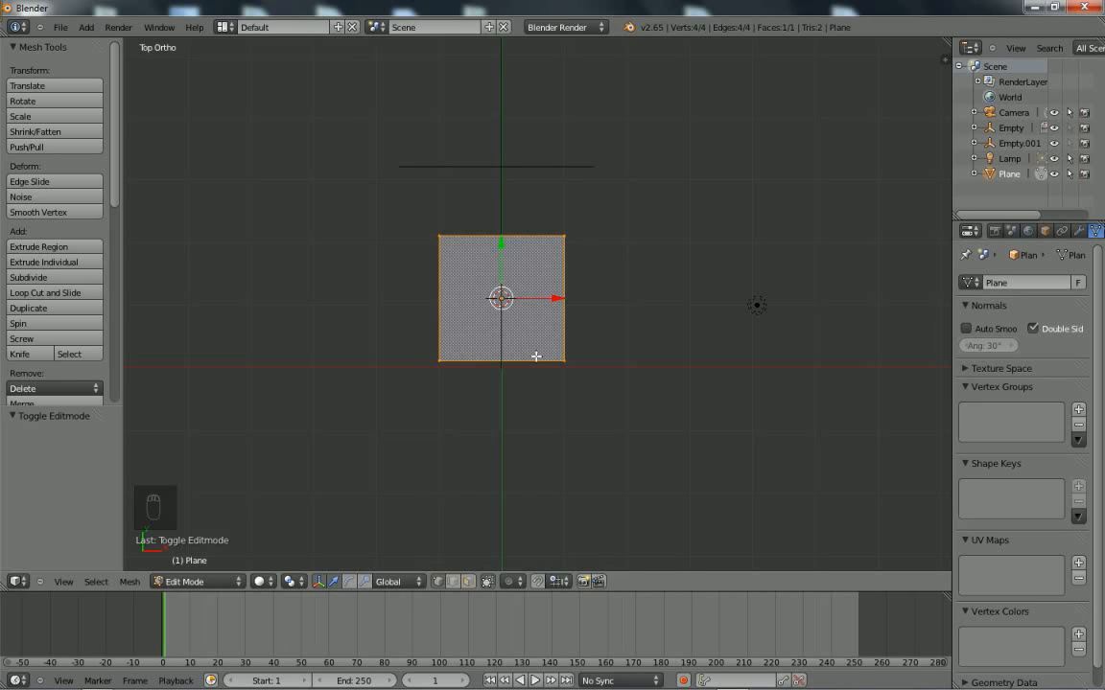
key(ctrl+r)
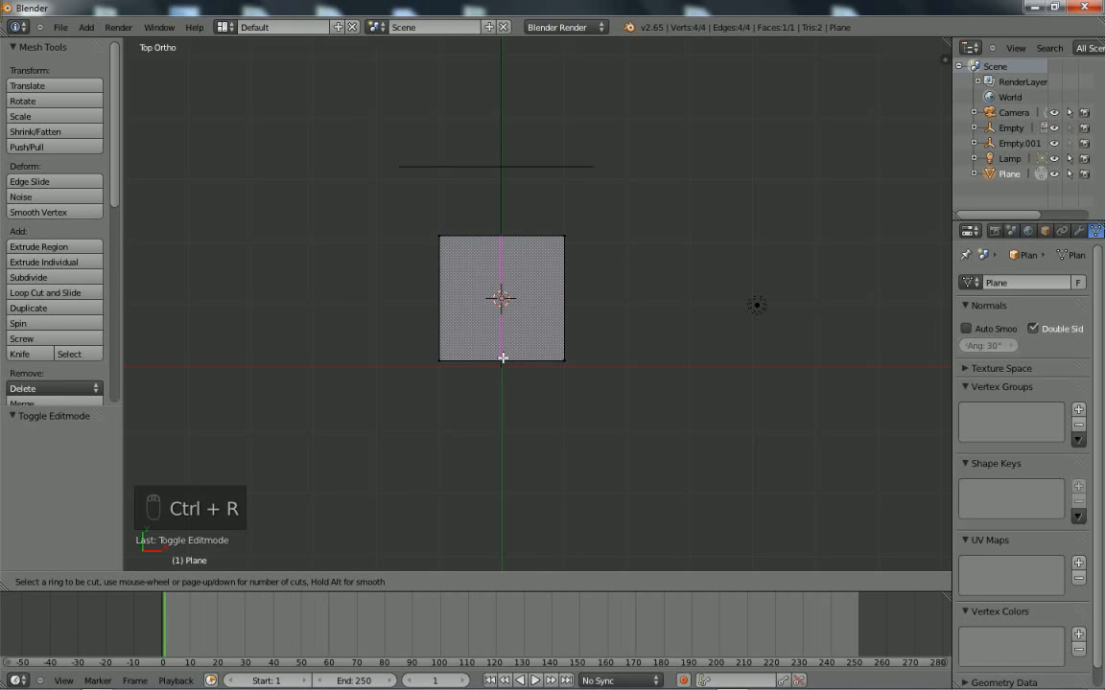
click(501, 358)
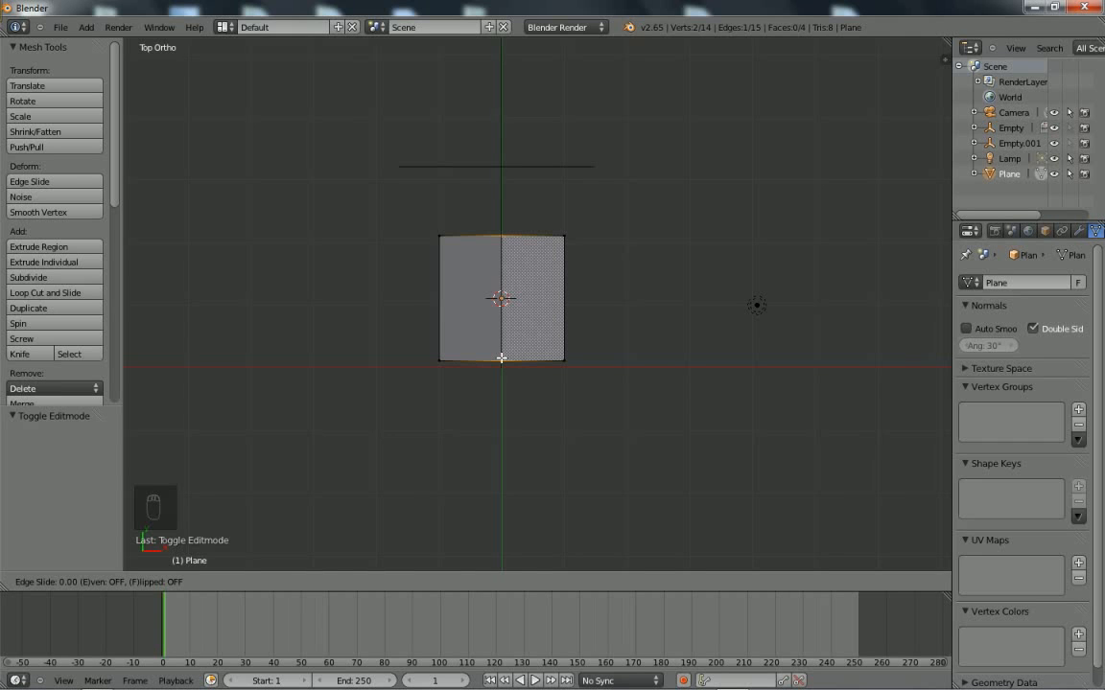
click(500, 358)
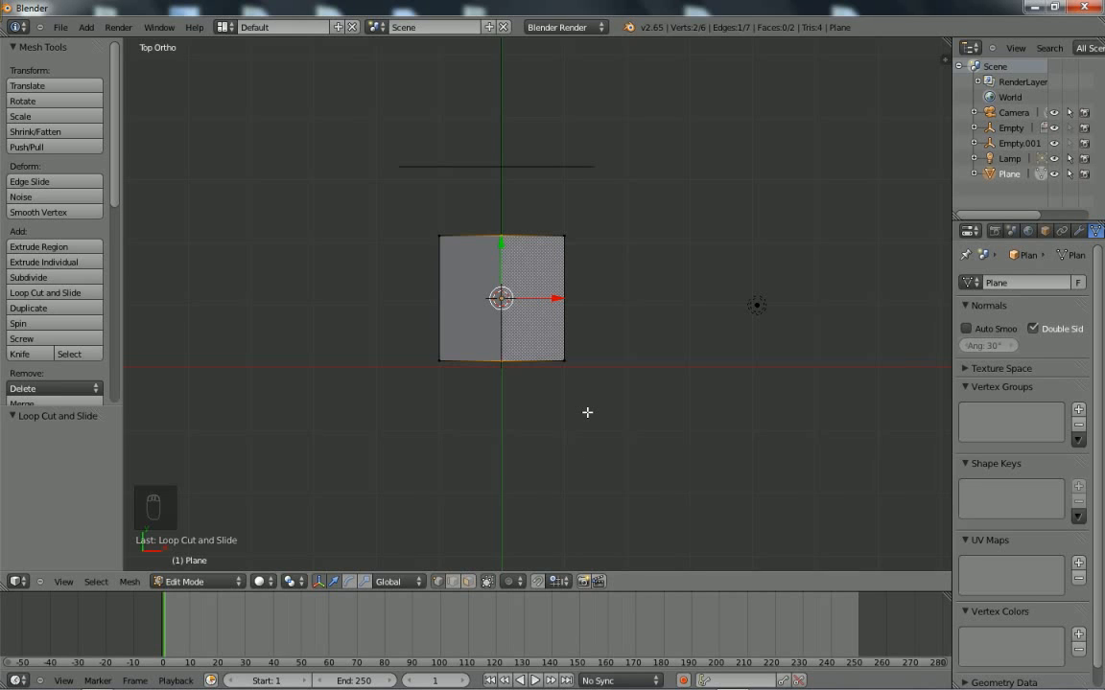
In edge select mode, select the plane's six outer edges and delete them, leaving only the central edge.
key(ctrl+Tab)
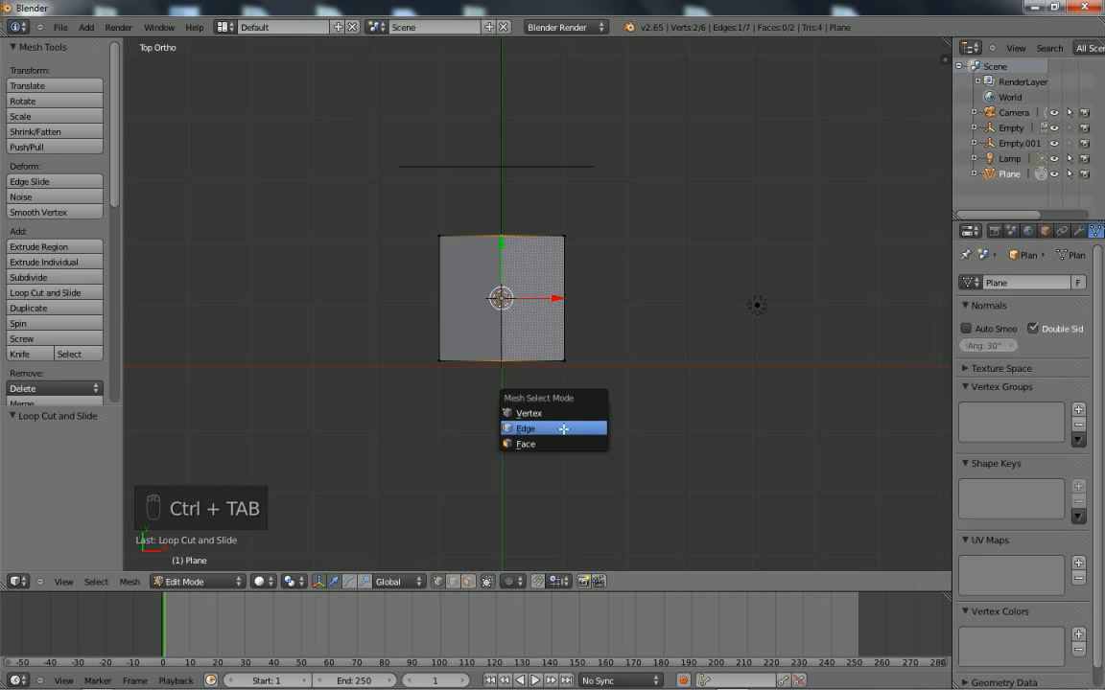
click(566, 429)
right_click(534, 362)
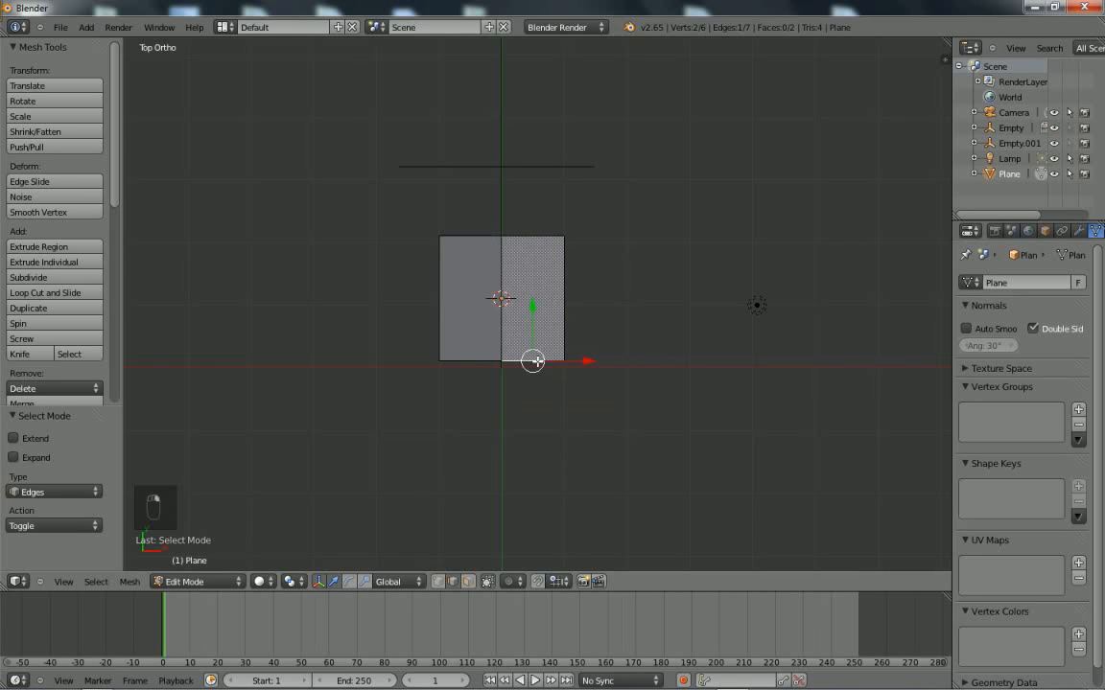
shift+right_click(567, 303)
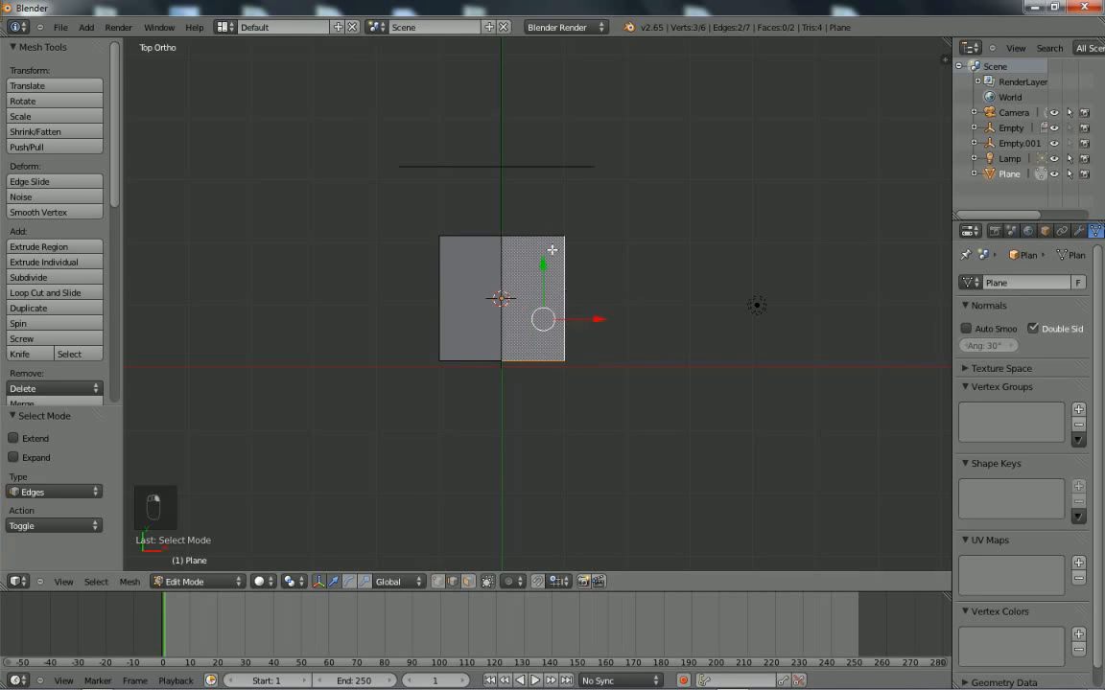
shift+right_click(513, 235)
shift+right_click(474, 236)
shift+right_click(440, 297)
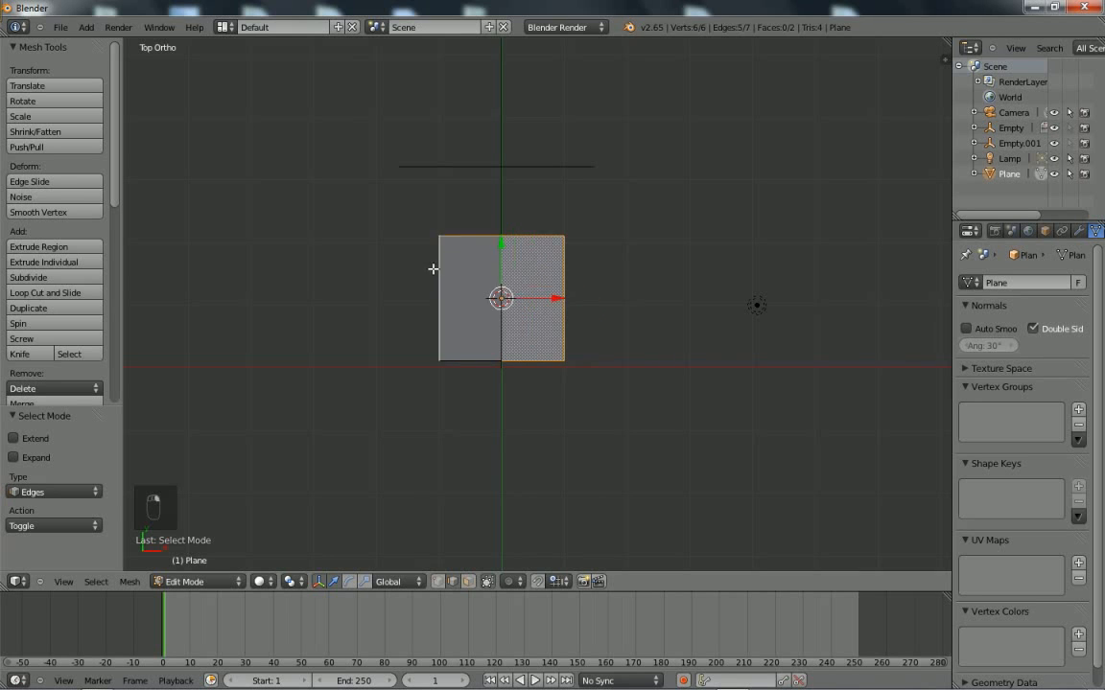
shift+right_click(475, 360)
key(x)
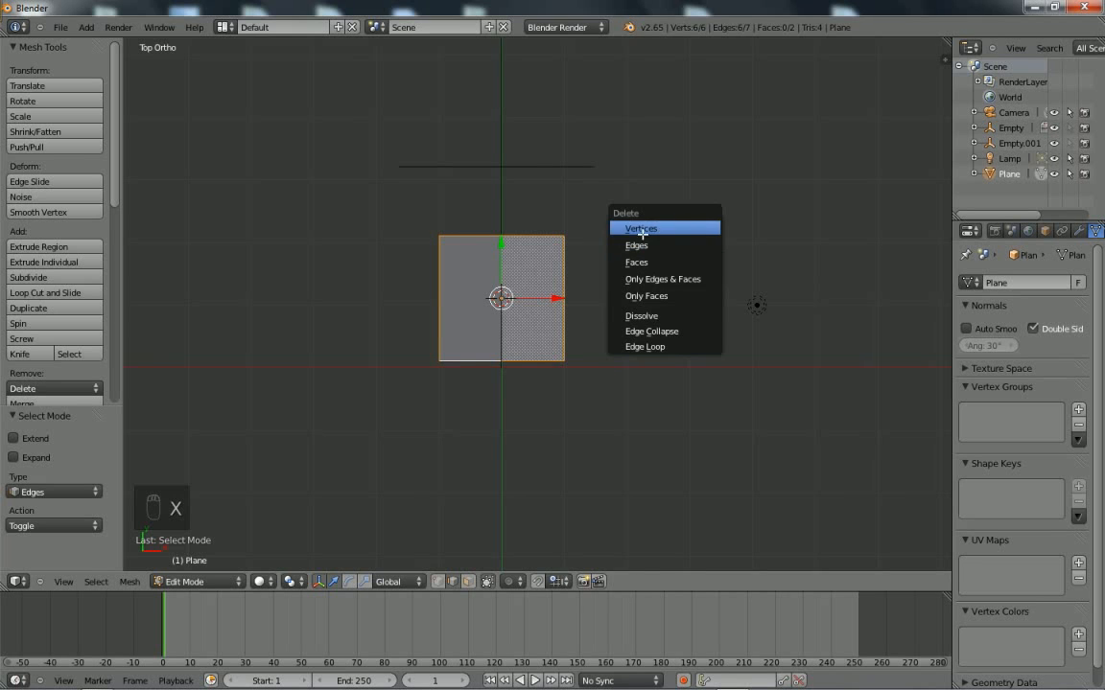
click(655, 247)
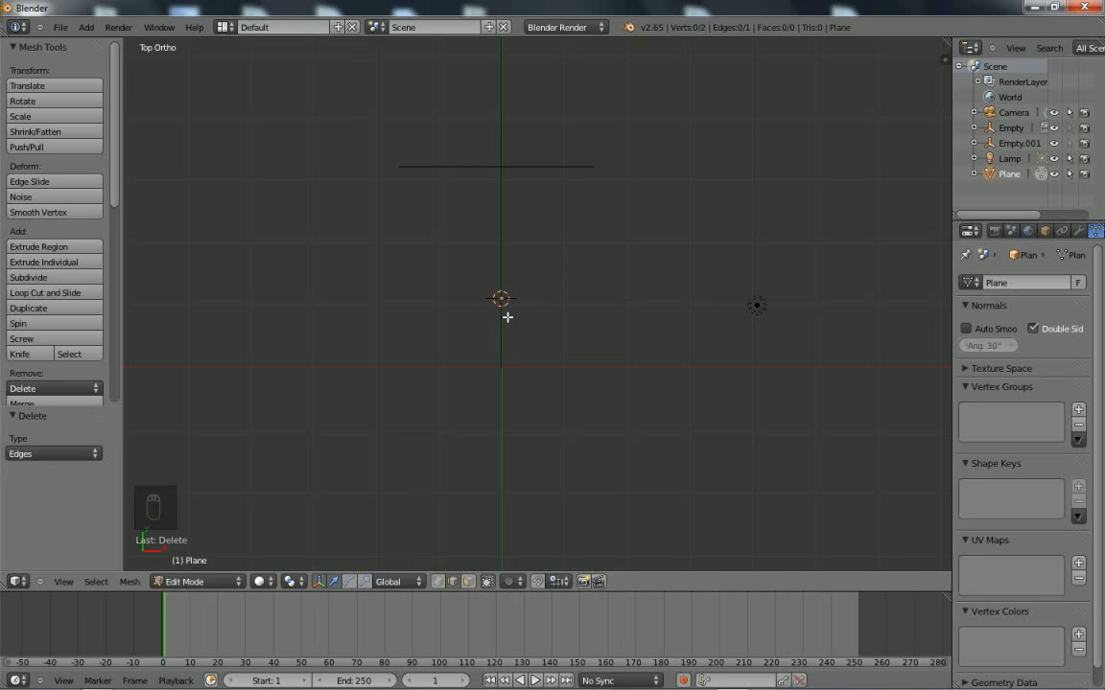
In right view and vertex mode, move the edge's end vertices onto two head skeleton joints, by Y 0.674, Z -0.285 and Y -0.728, Z 0.216.
key(KP_3)
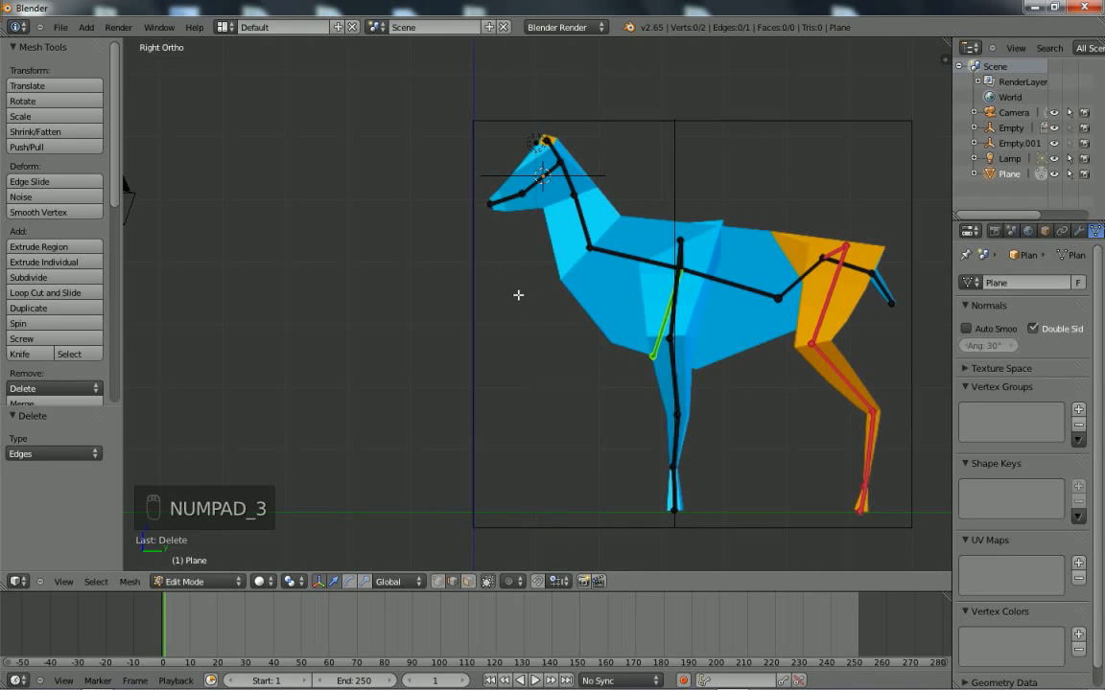
key(ctrl+Tab)
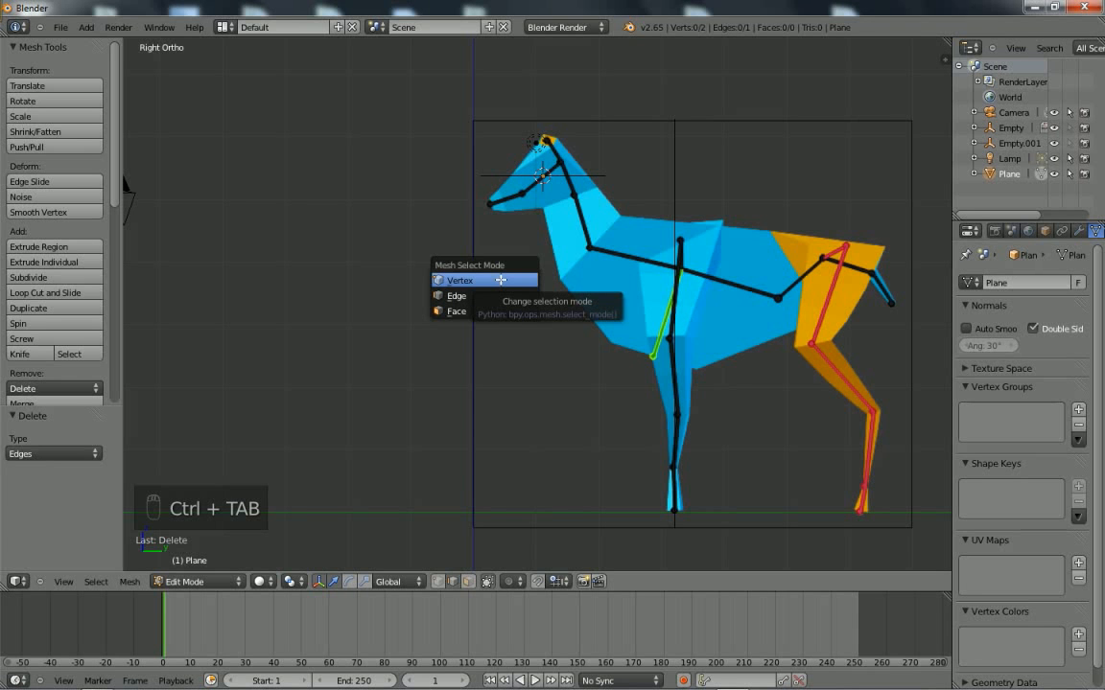
click(500, 280)
ctrl+click(480, 175)
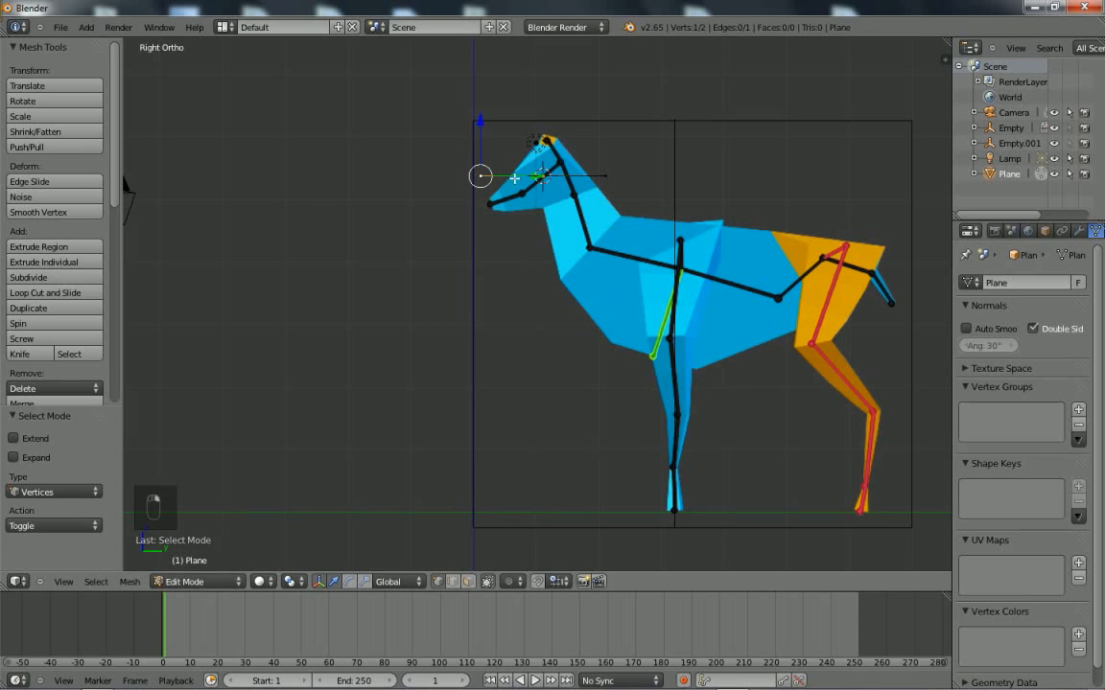
scroll(549, 204, up, 3)
shift+middle_drag(584, 170, 572, 404)
scroll(483, 349, up, 2)
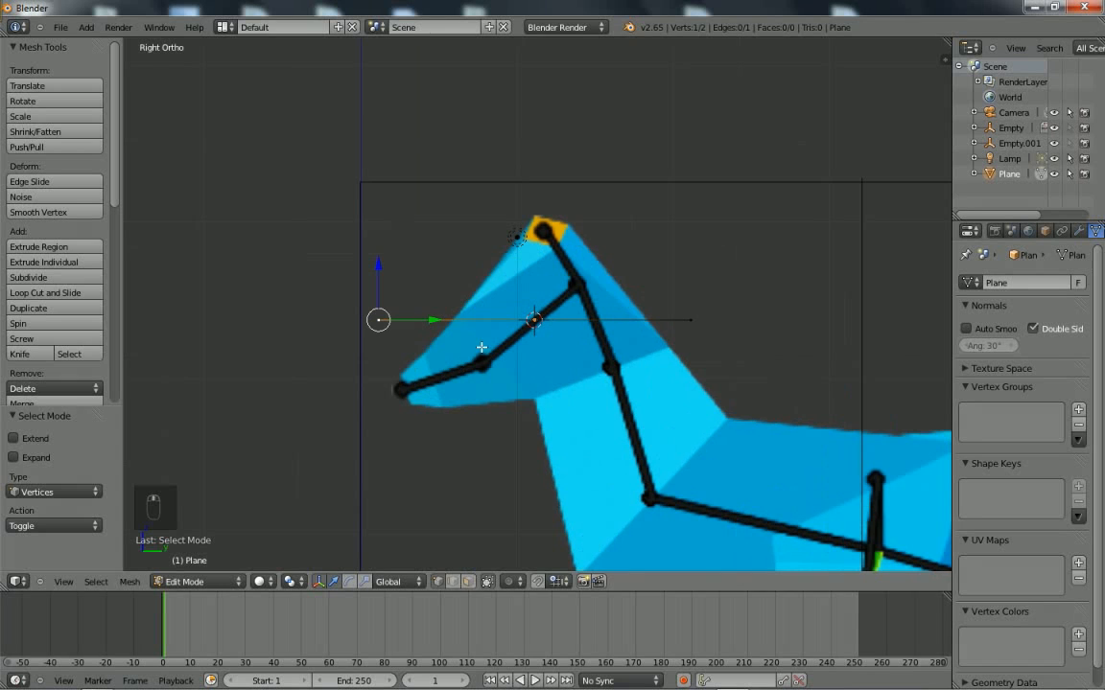
key(g)
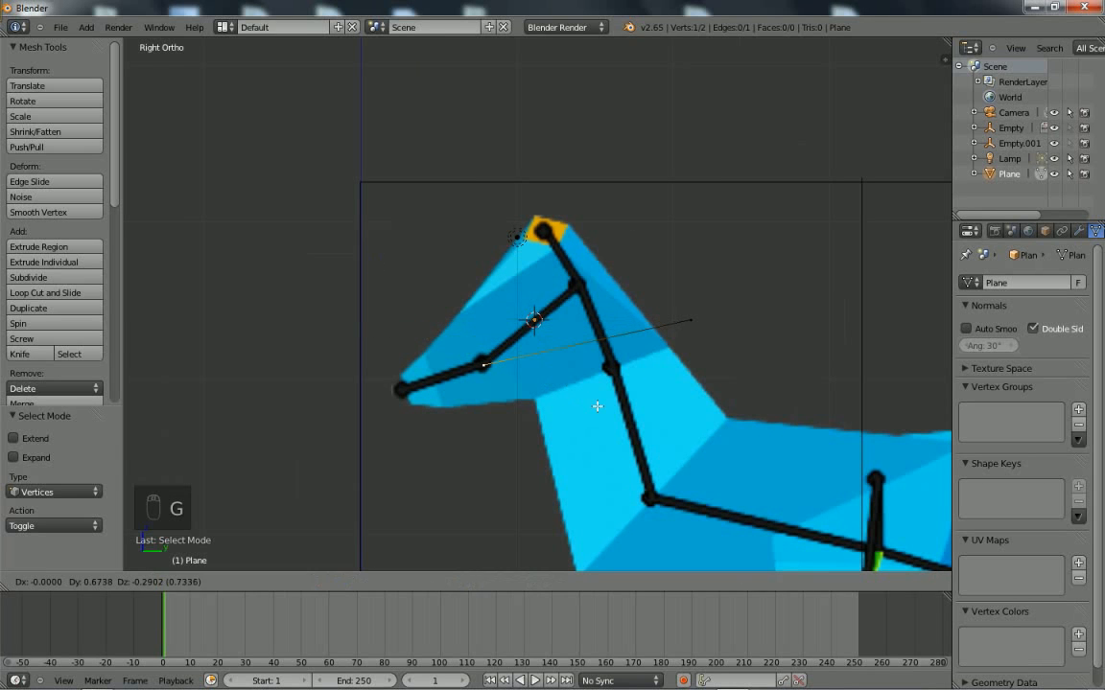
click(601, 297)
key(g)
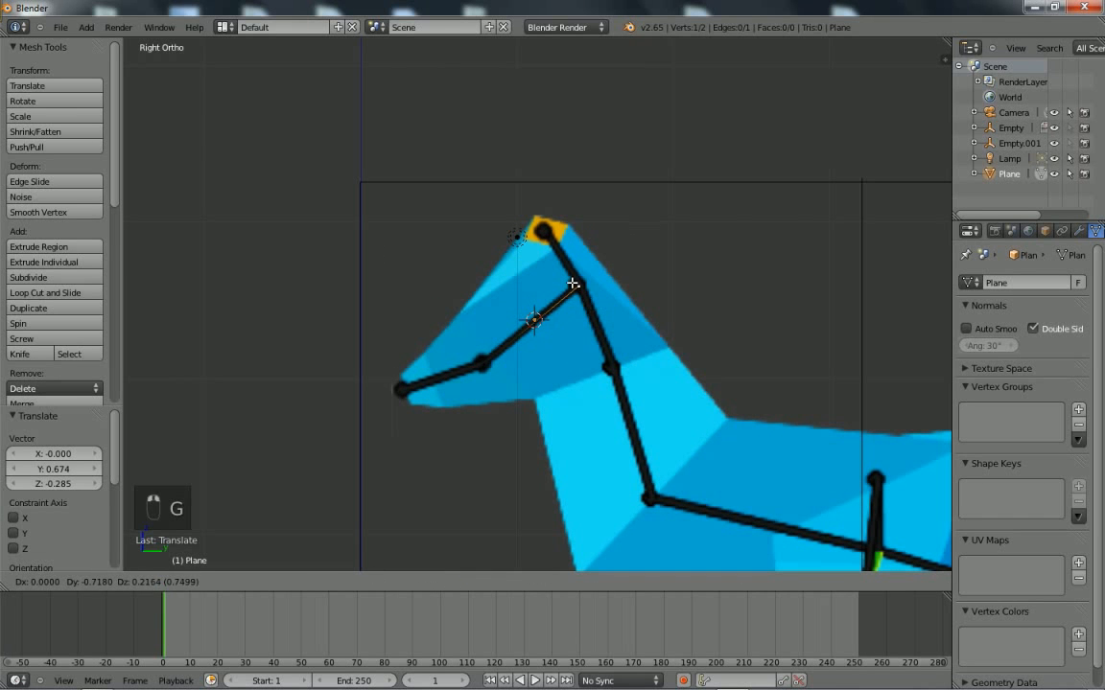
click(571, 283)
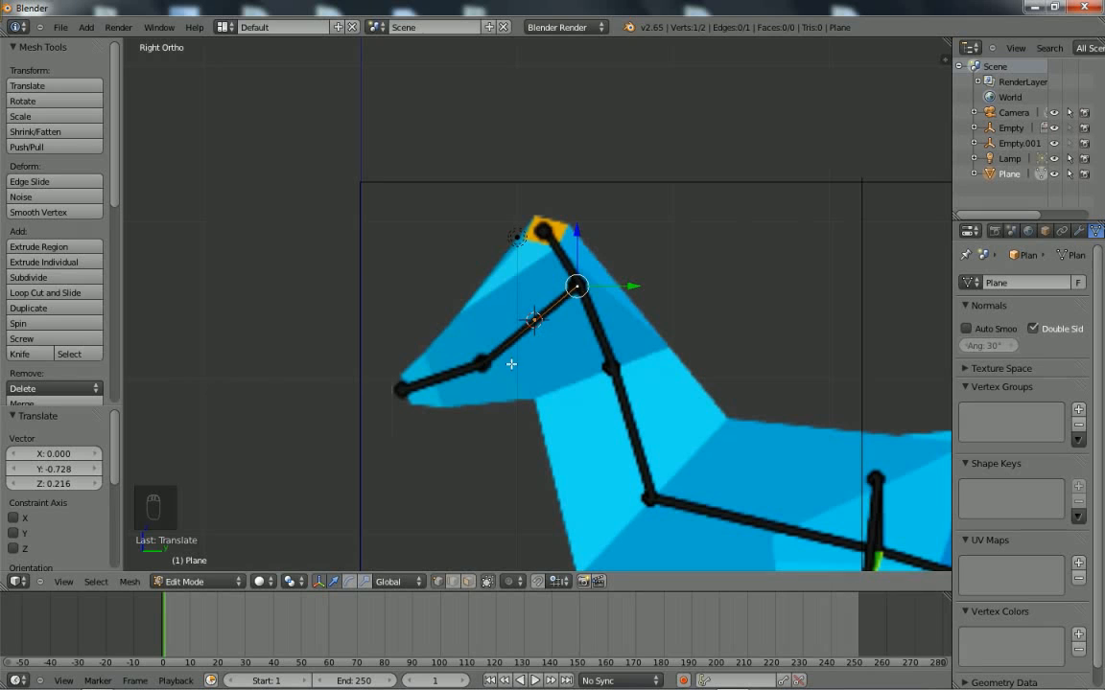
Extrude a vertex from the muzzle joint to the nose tip, and two from the back-of-head joint down to the neck base.
right_click(481, 363)
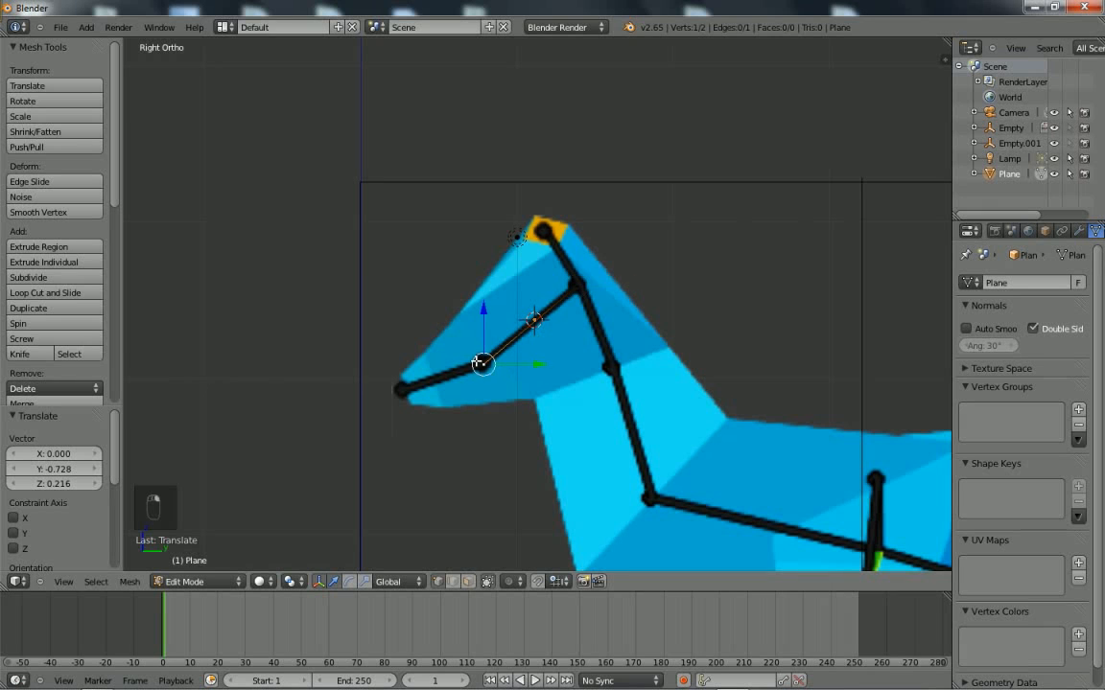
ctrl+click(399, 390)
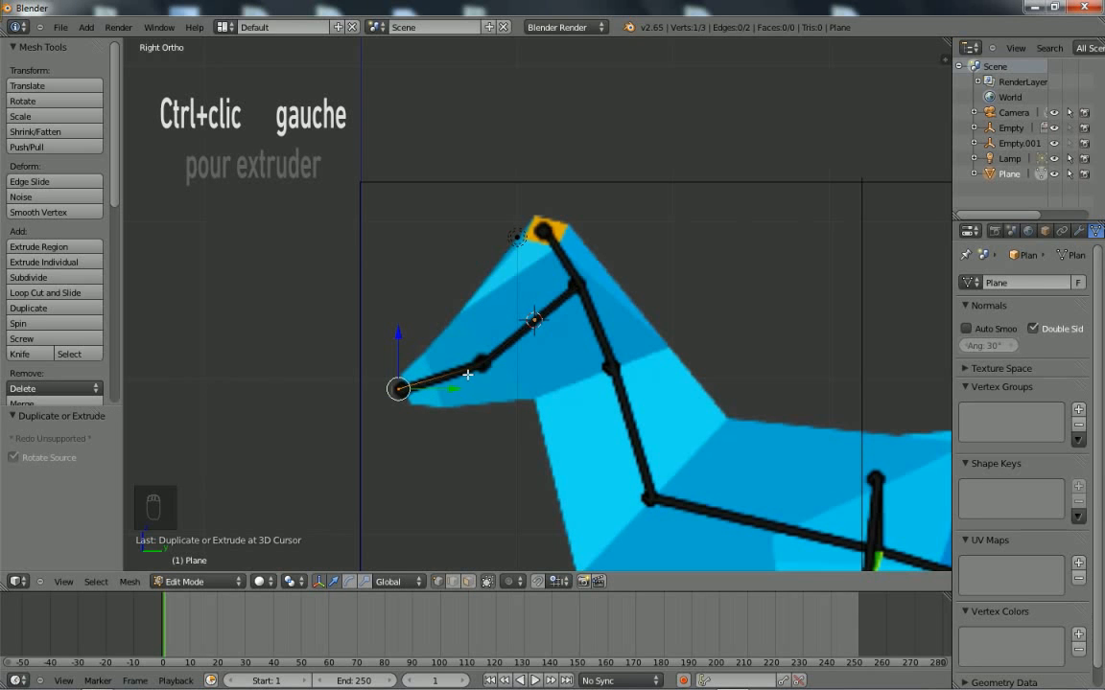
right_click(579, 286)
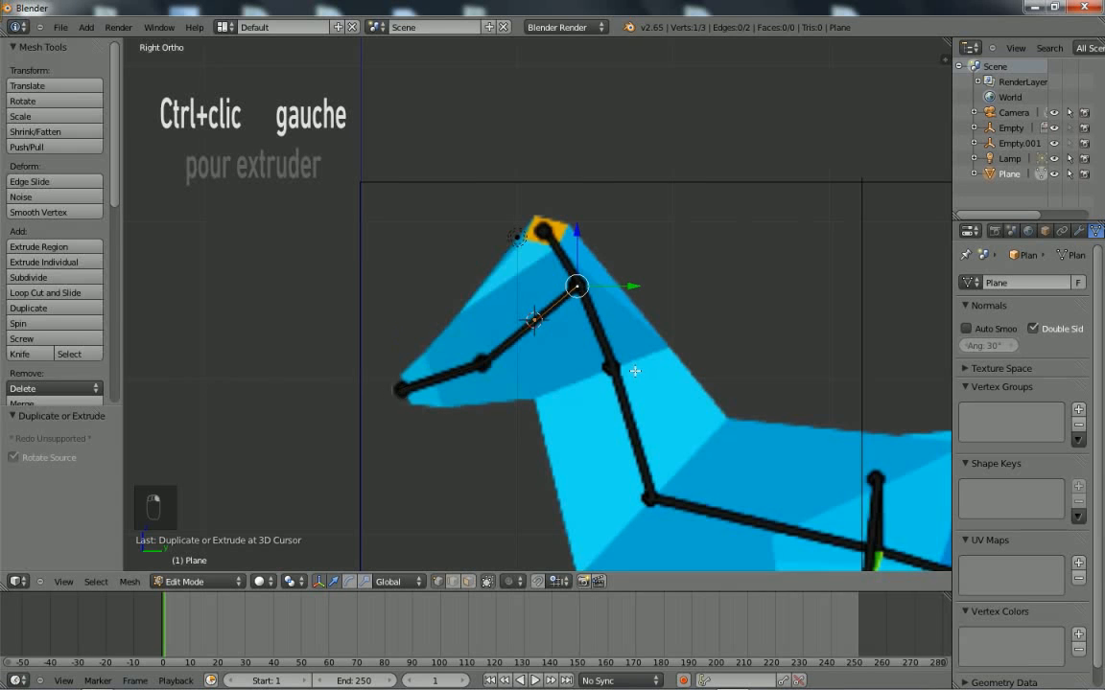
shift+middle_drag(628, 367, 504, 317)
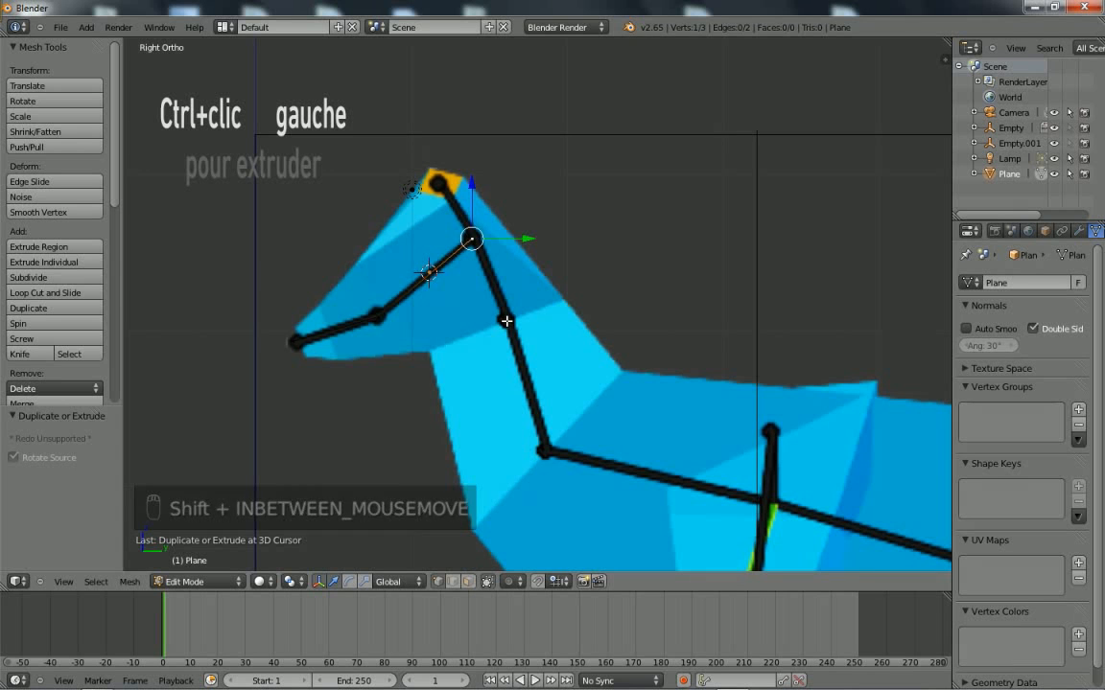
ctrl+click(506, 321)
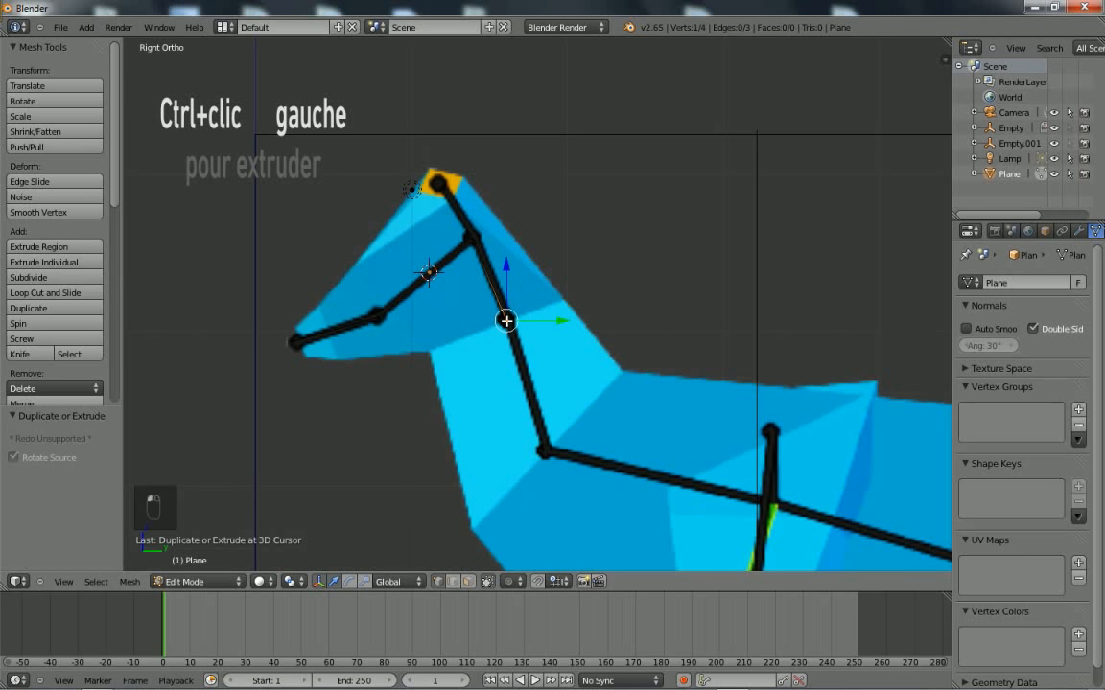
ctrl+click(545, 448)
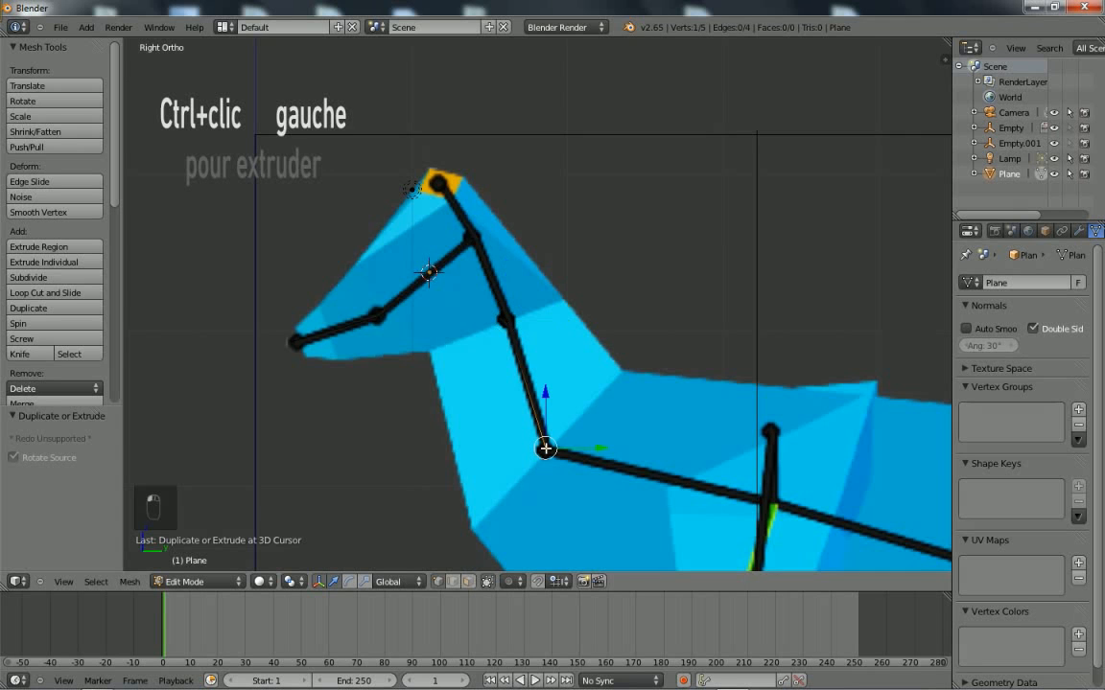
Extrude the spine from the neck base to the front-leg junction and on to the low mid-back joint.
shift+middle_drag(592, 476, 461, 376)
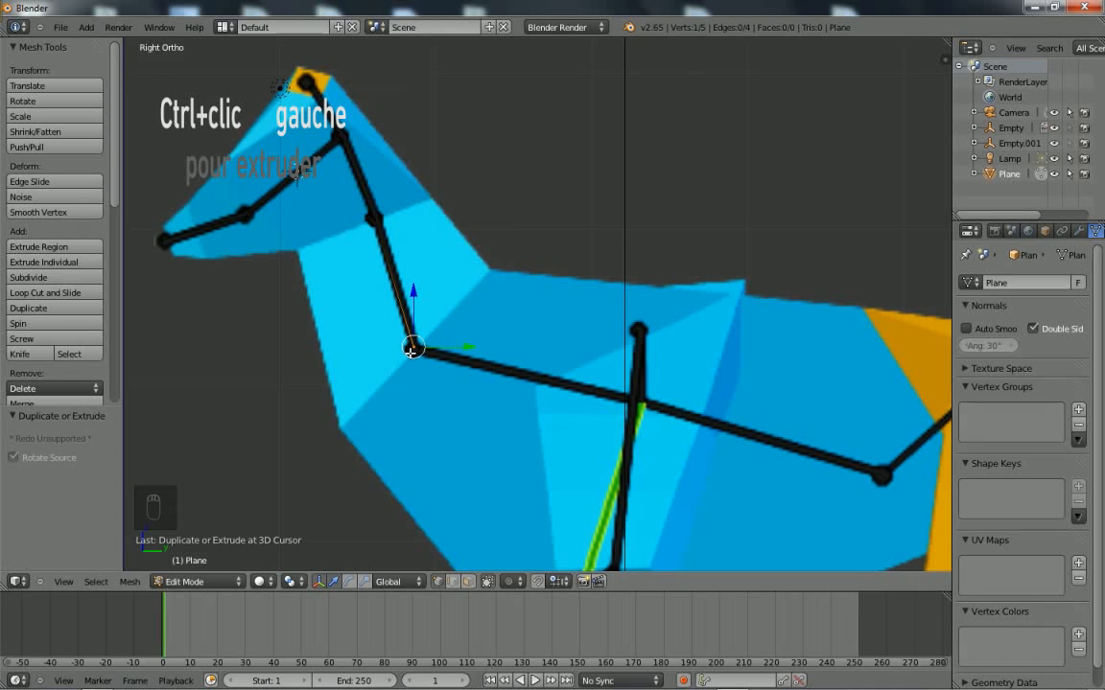
key(ctrl)
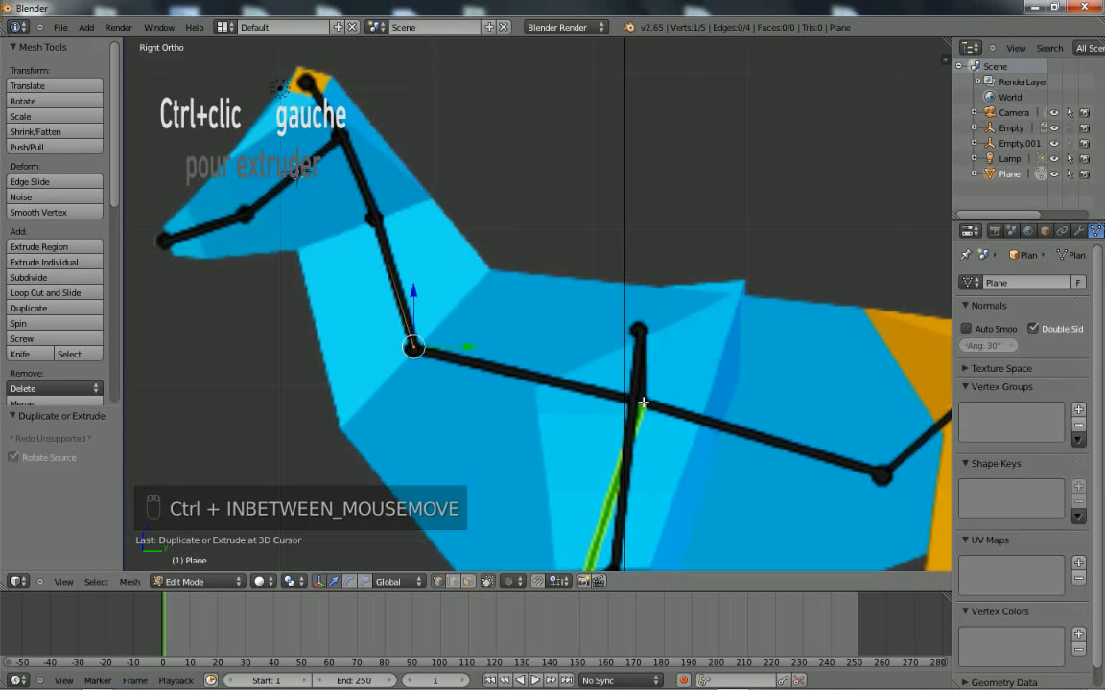
ctrl+click(642, 403)
shift+middle_drag(734, 463, 554, 379)
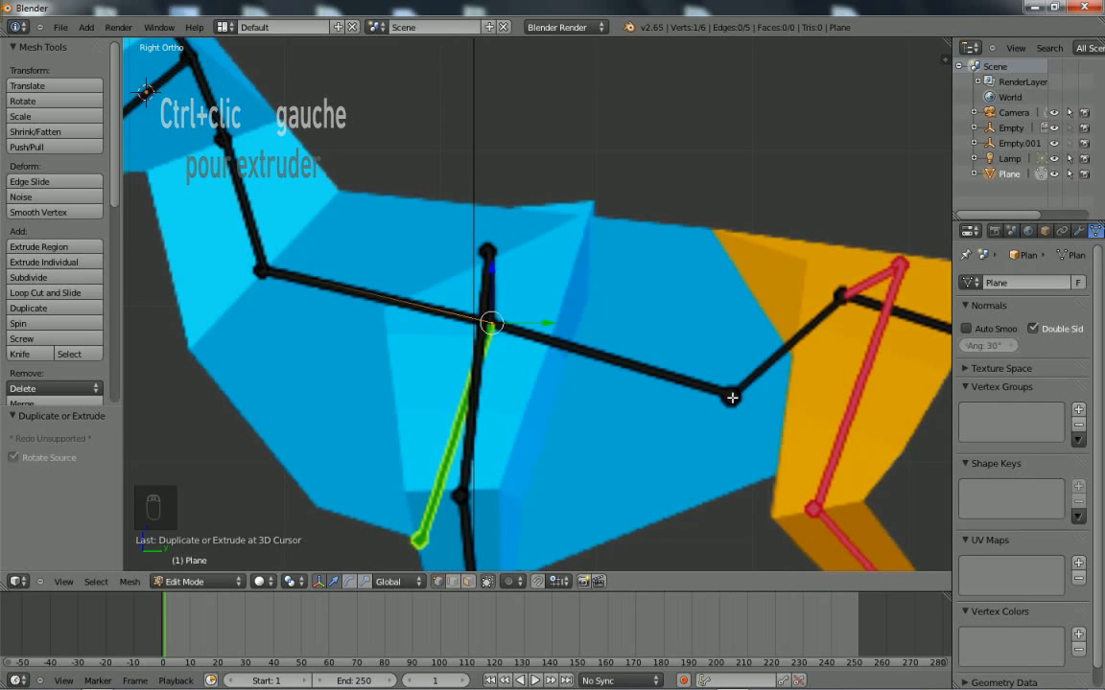
ctrl+click(728, 397)
Extrude the chain from the mid-back joint to the pelvis joint, the tail base and the tail tip.
shift+middle_drag(753, 431, 565, 444)
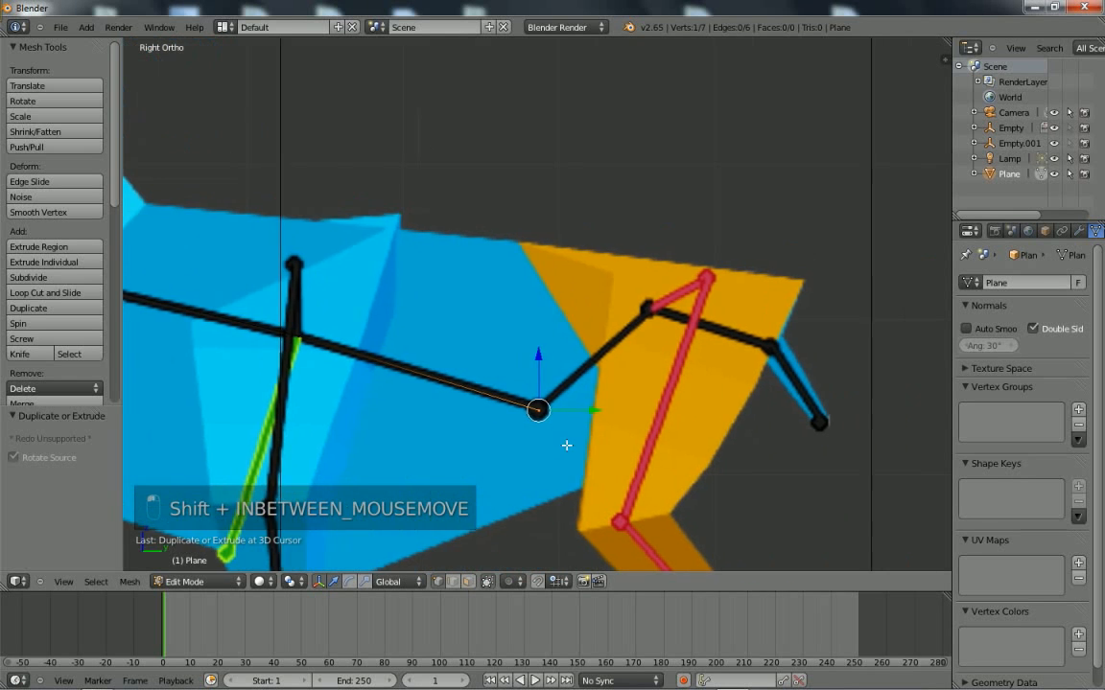
ctrl+click(649, 308)
ctrl+click(769, 345)
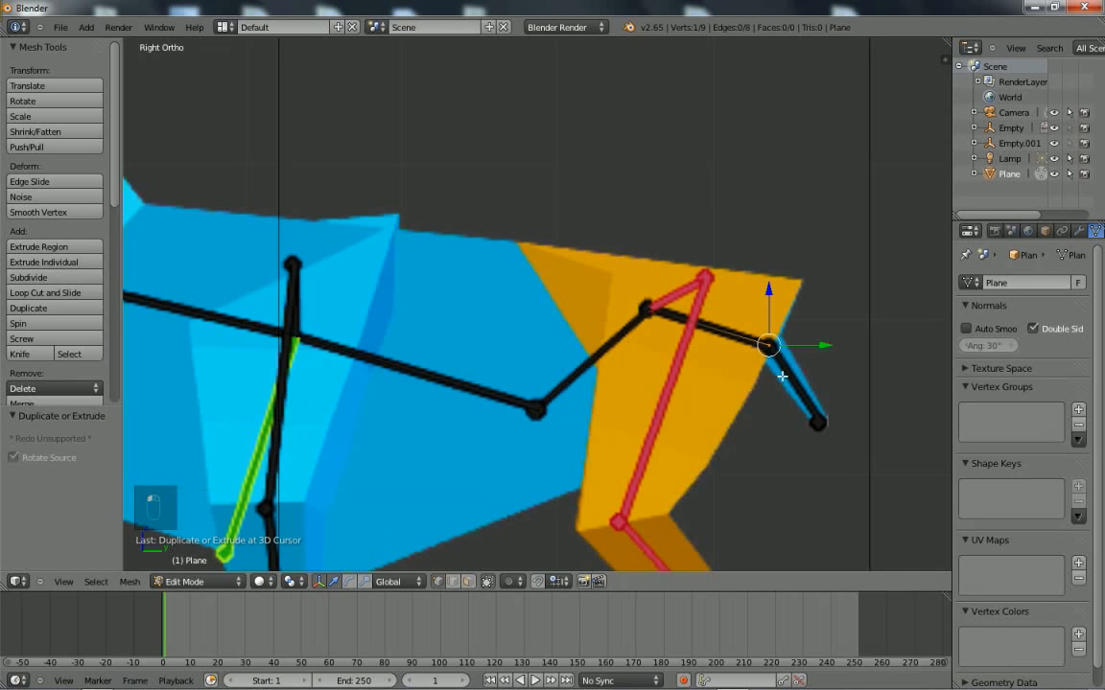
ctrl+click(816, 425)
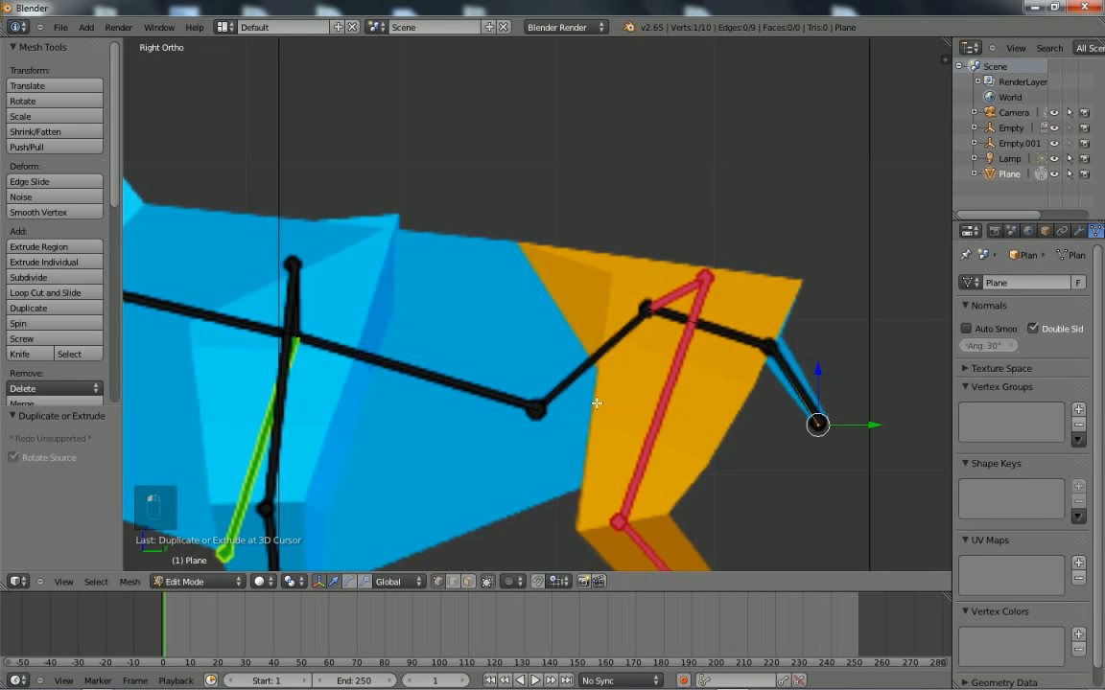
Select the spine vertex at the front-leg junction and compare its position in the front and right orthographic views, ending in front view.
shift+middle_drag(597, 403, 552, 402)
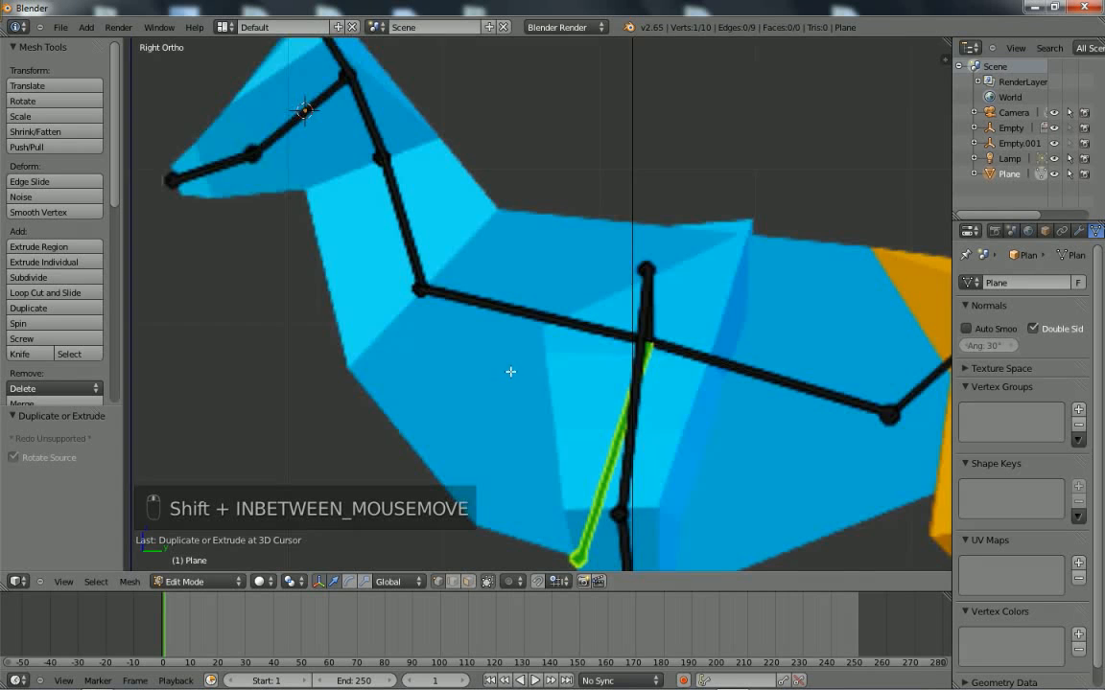
scroll(510, 372, down, 2)
shift+middle_drag(700, 416, 582, 371)
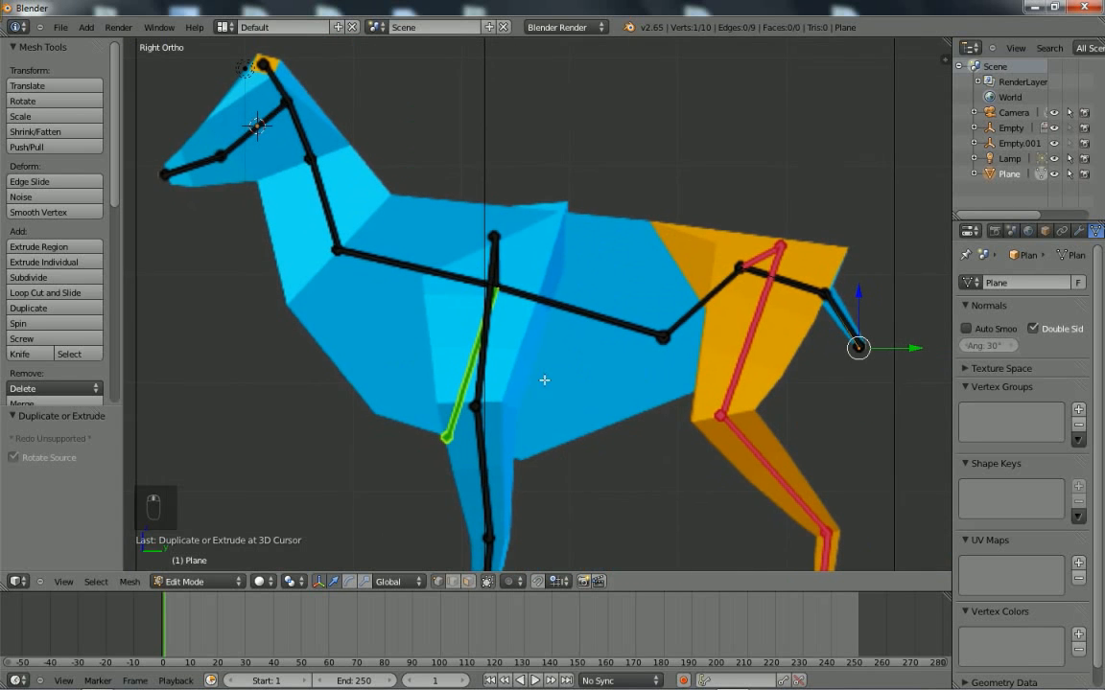
right_click(497, 285)
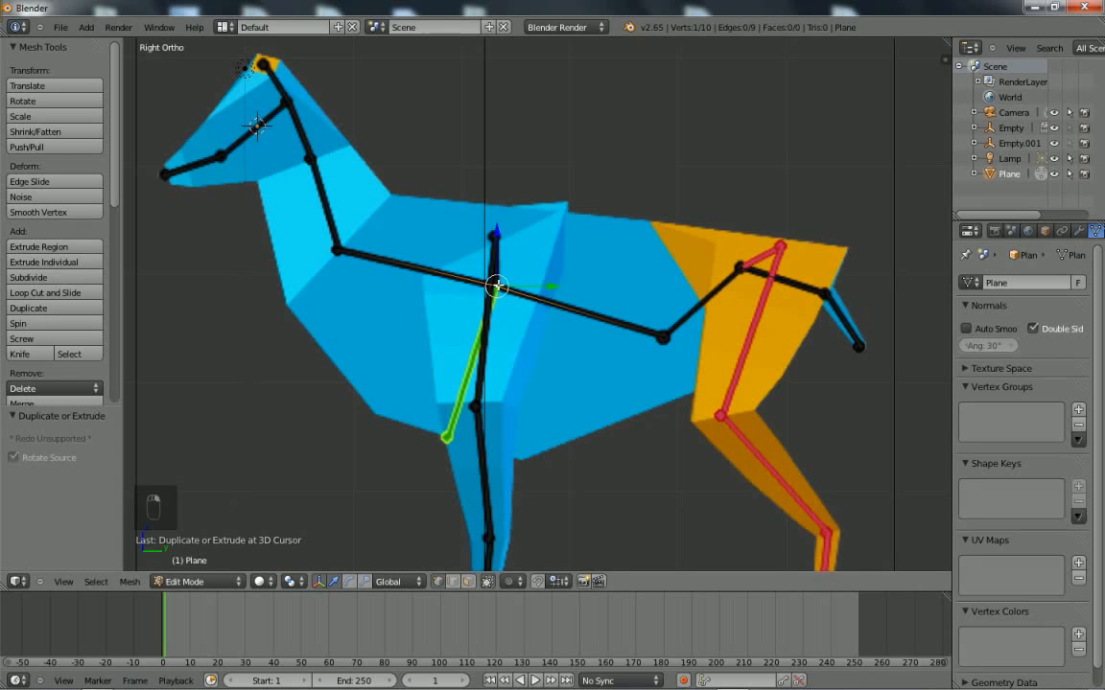
key(KP_1)
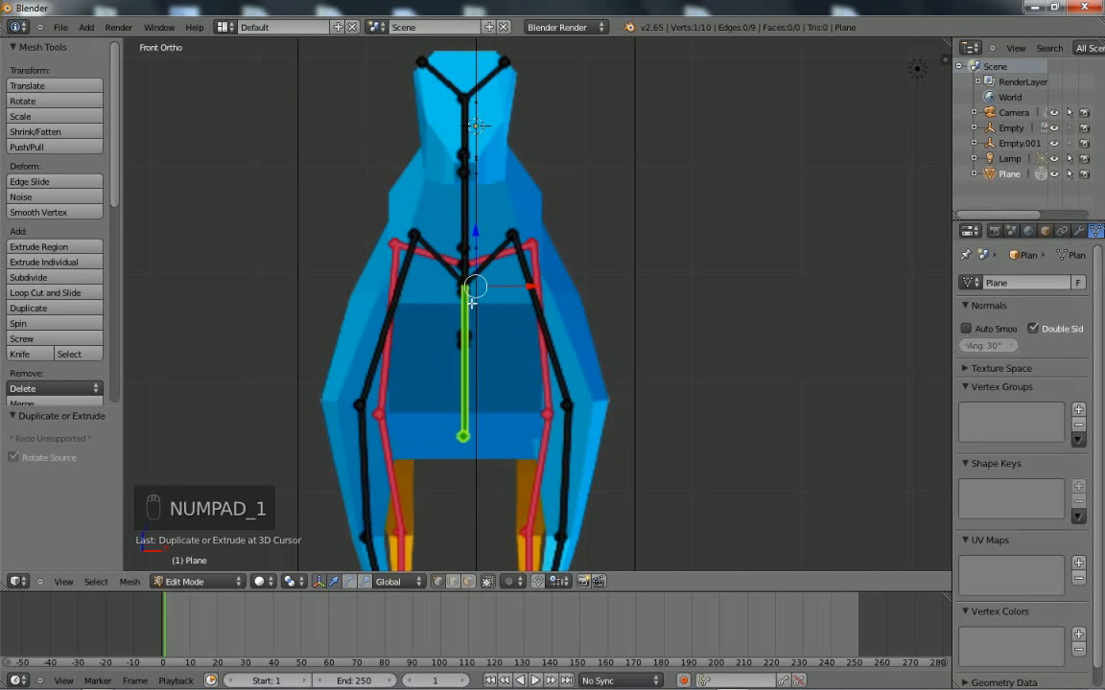
scroll(474, 292, up, 5)
shift+middle_drag(463, 258, 604, 395)
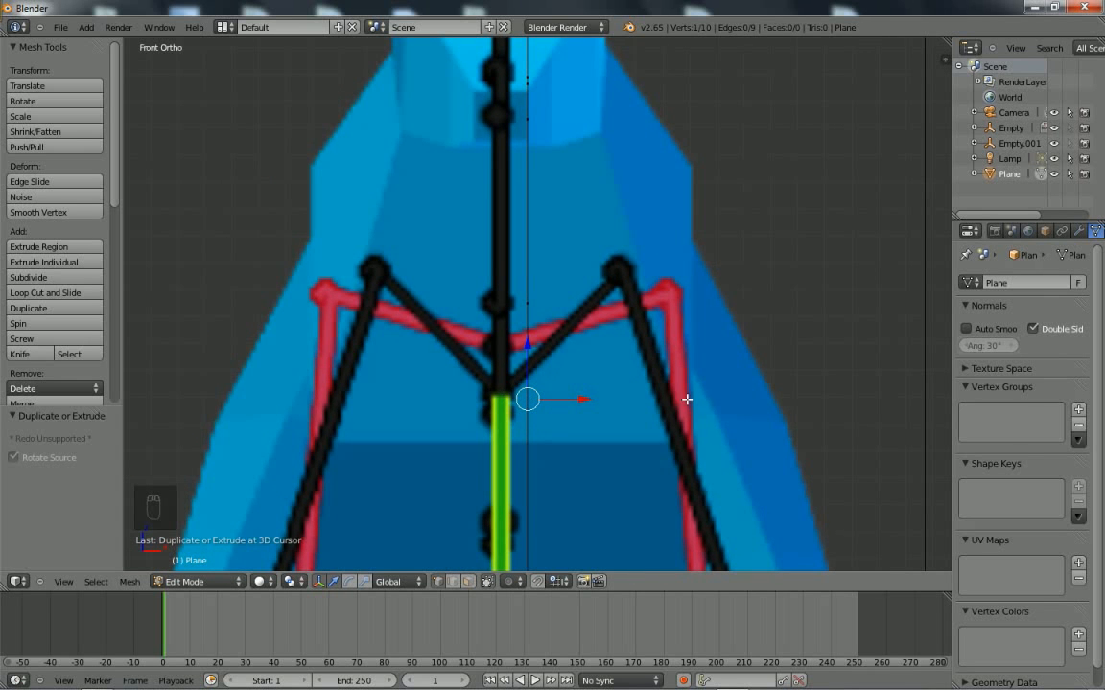
key(KP_3)
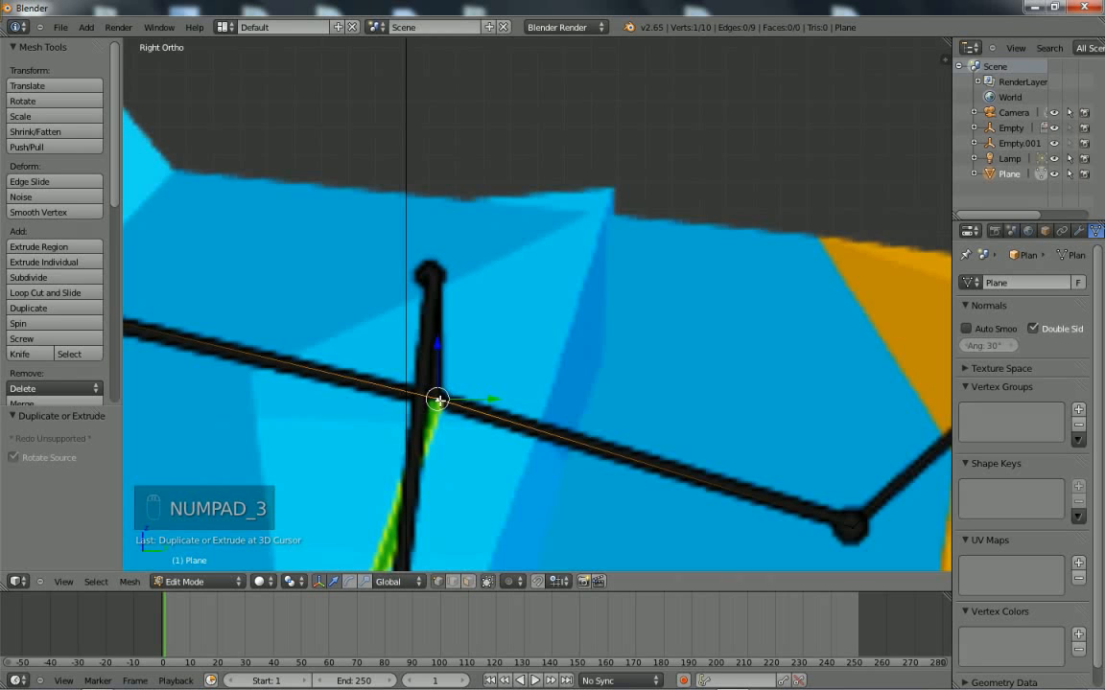
key(KP_1)
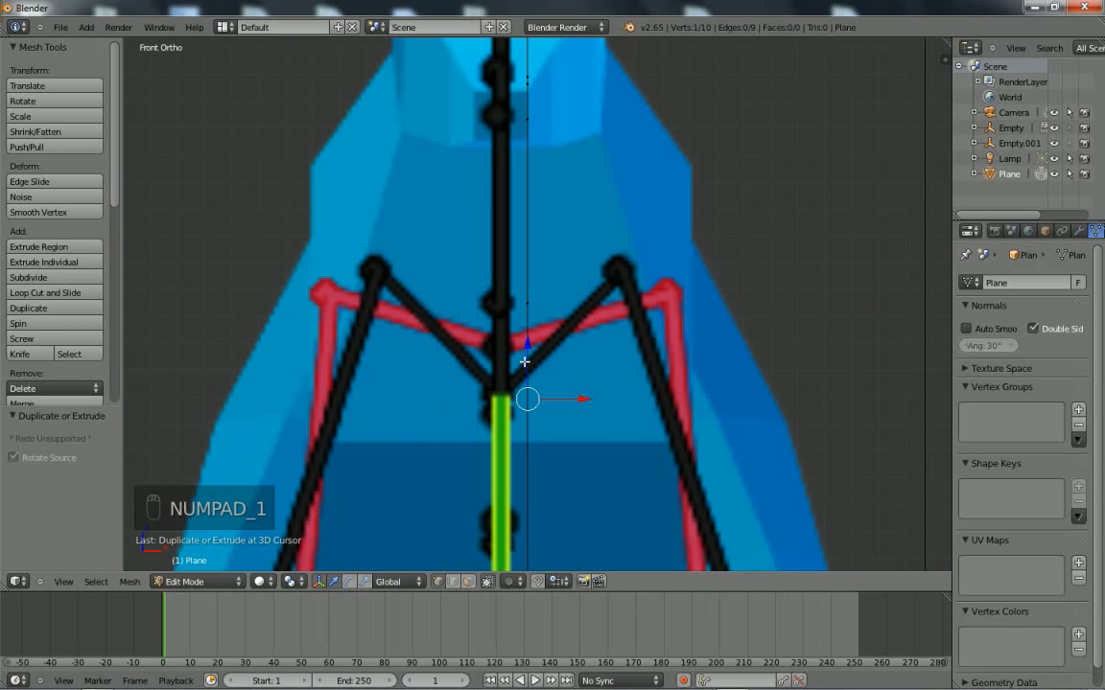
Start a grease pencil layer in the front view and set its stroke colour to green.
scroll(45, 329, down, 5)
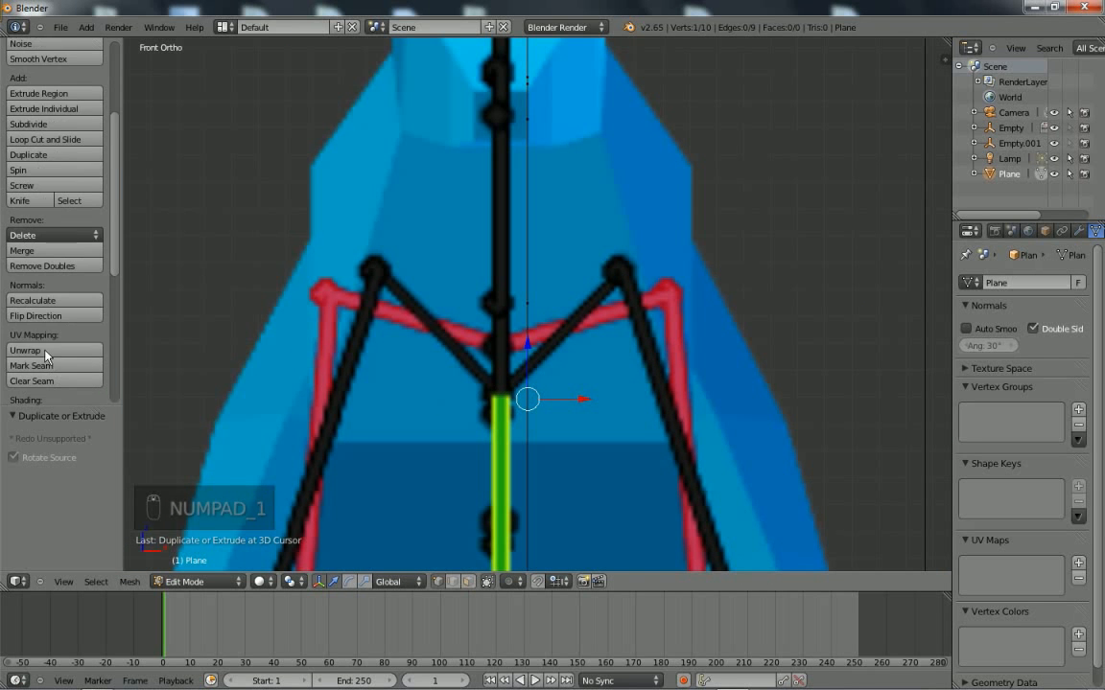
scroll(39, 322, down, 6)
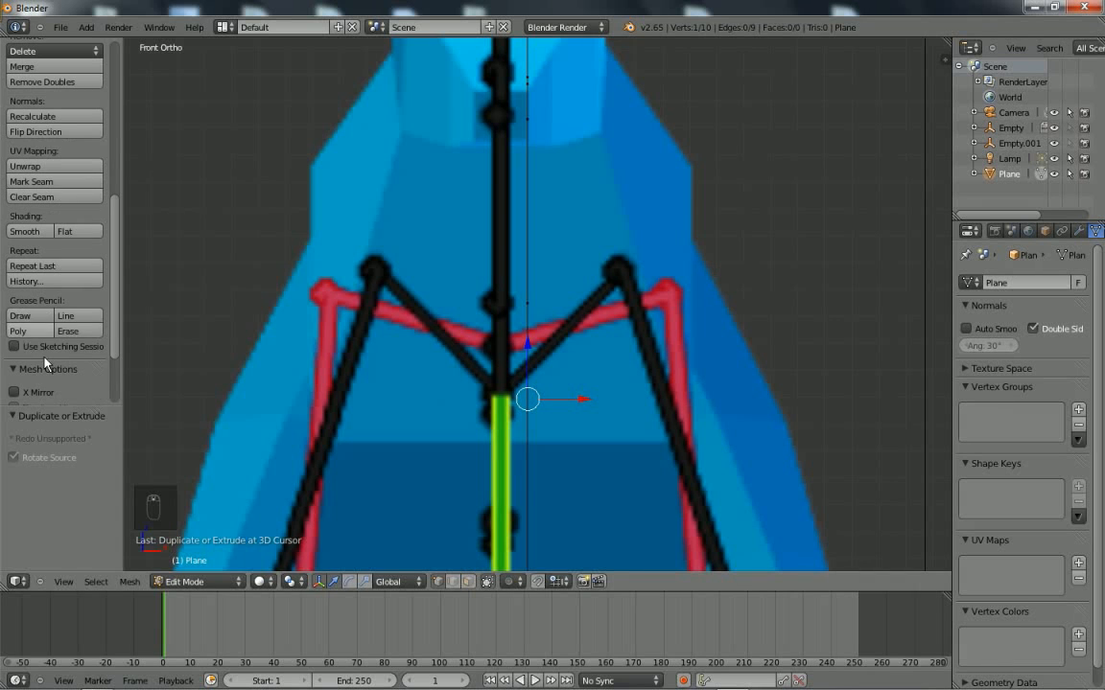
click(19, 316)
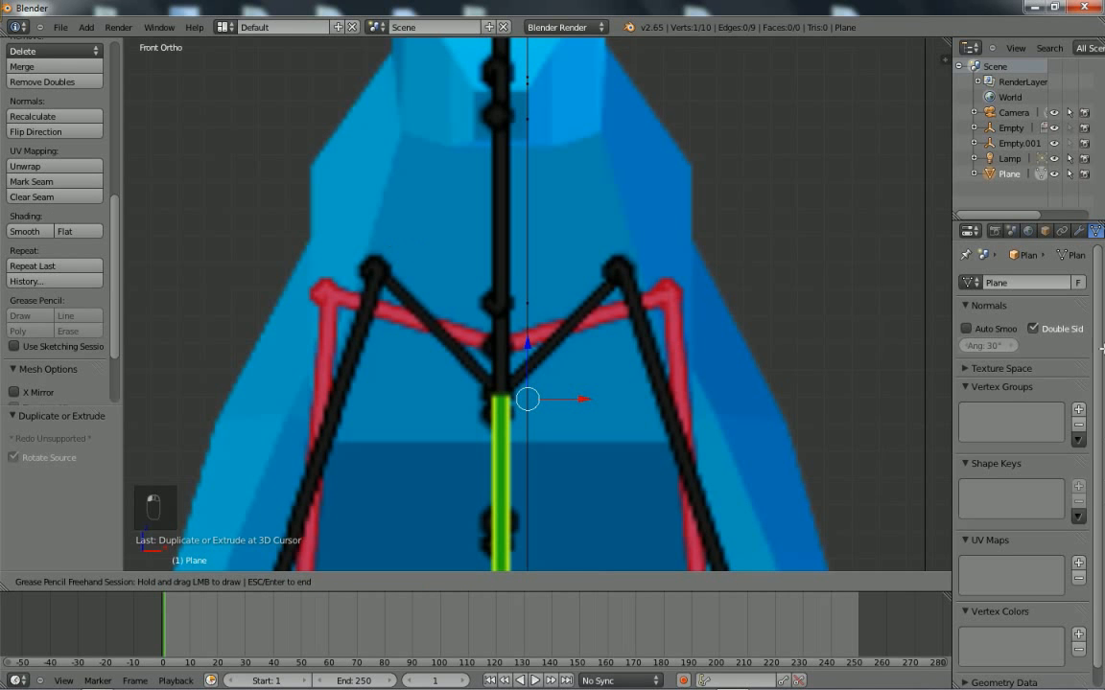
key(Escape)
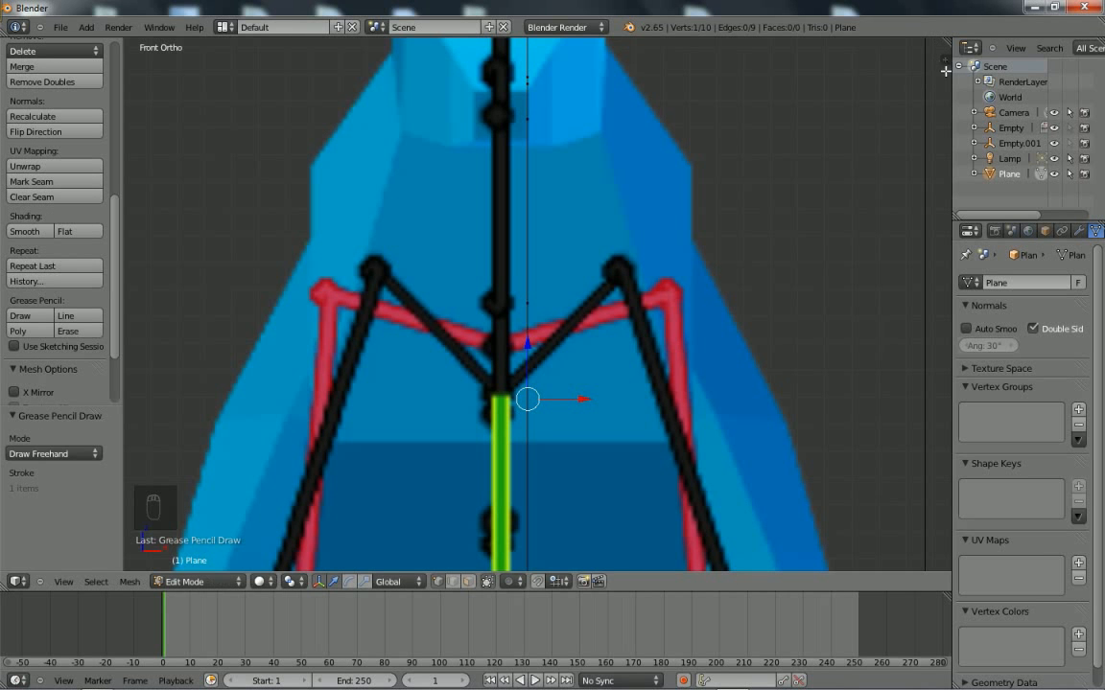
click(945, 61)
scroll(867, 297, down, 3)
scroll(867, 297, up, 2)
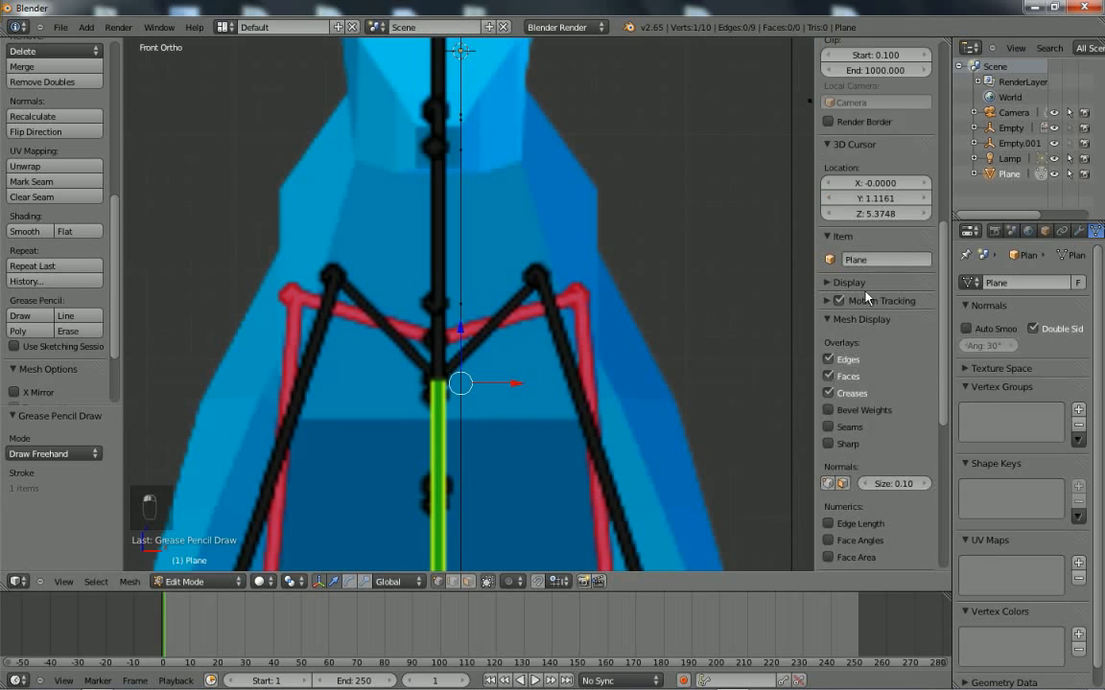
scroll(866, 296, up, 8)
click(858, 146)
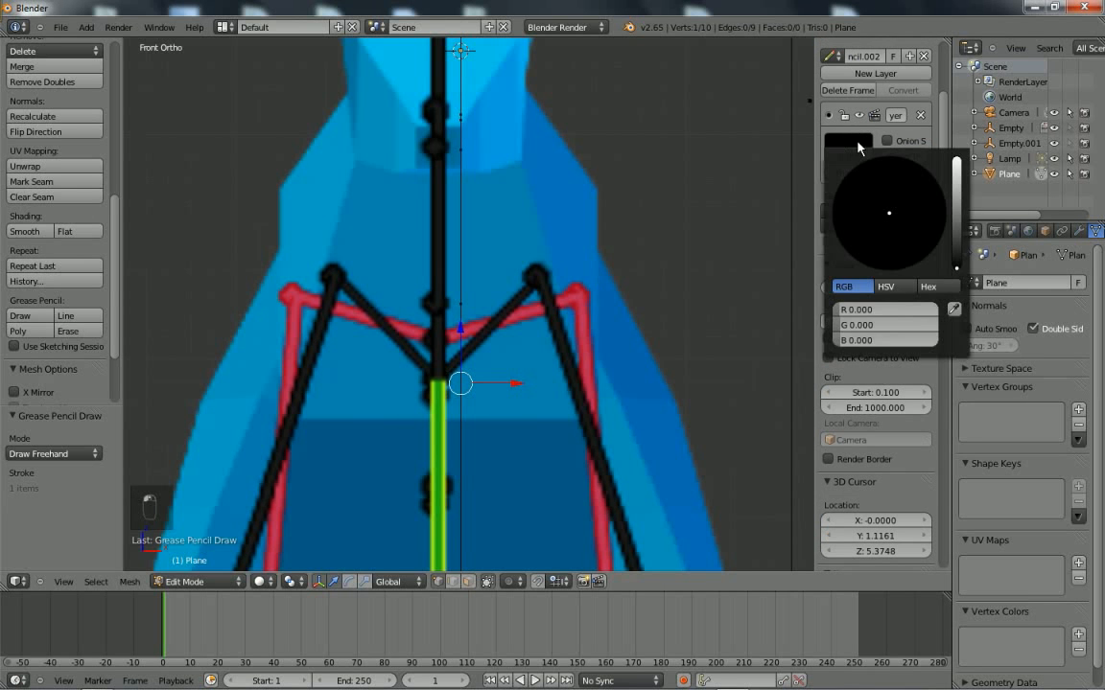
click(956, 204)
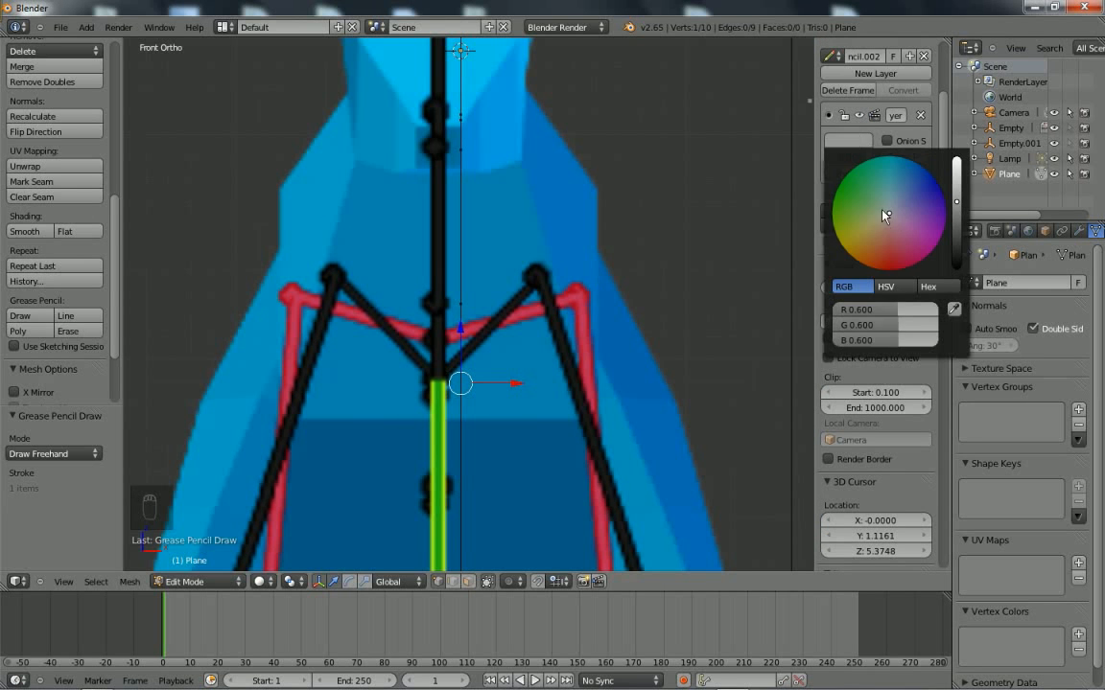
click(849, 184)
Sketch a freehand grease pencil stroke from the spine to the shoulder joint, and delete the grease pencil layer.
click(32, 315)
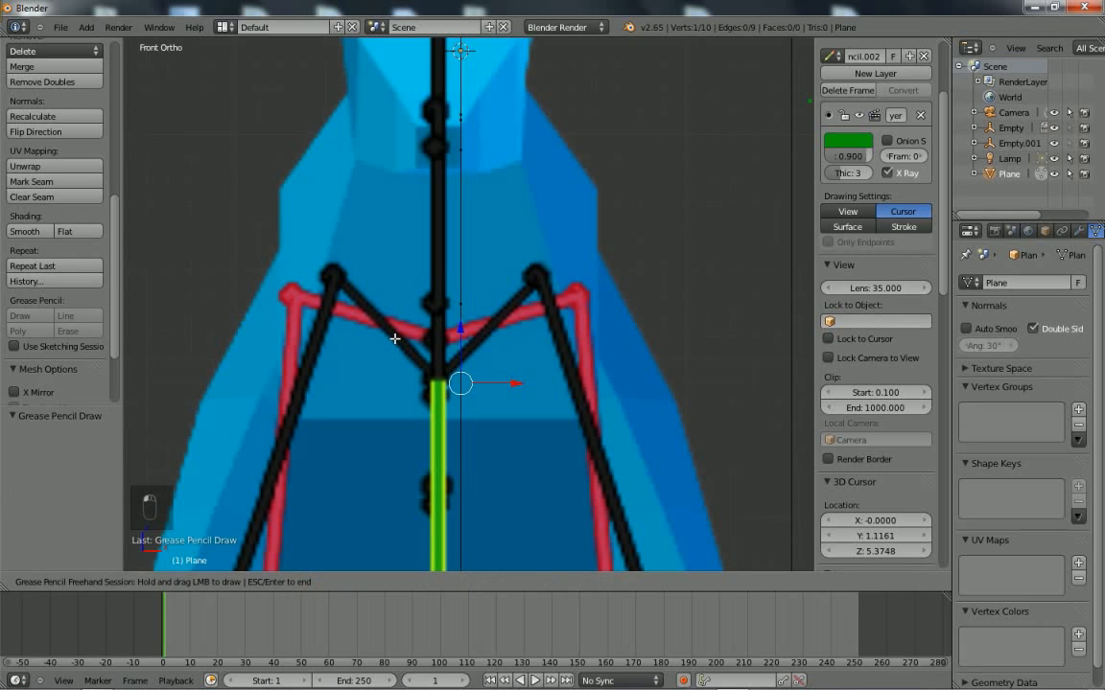
drag(446, 374, 534, 274)
key(Escape)
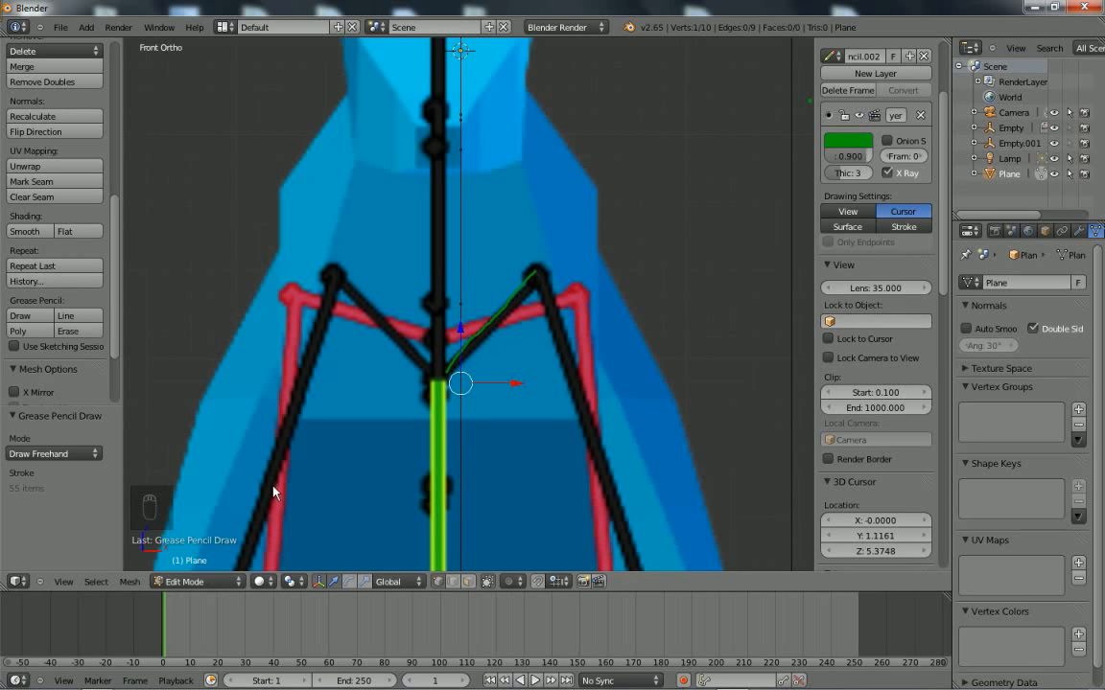
click(921, 115)
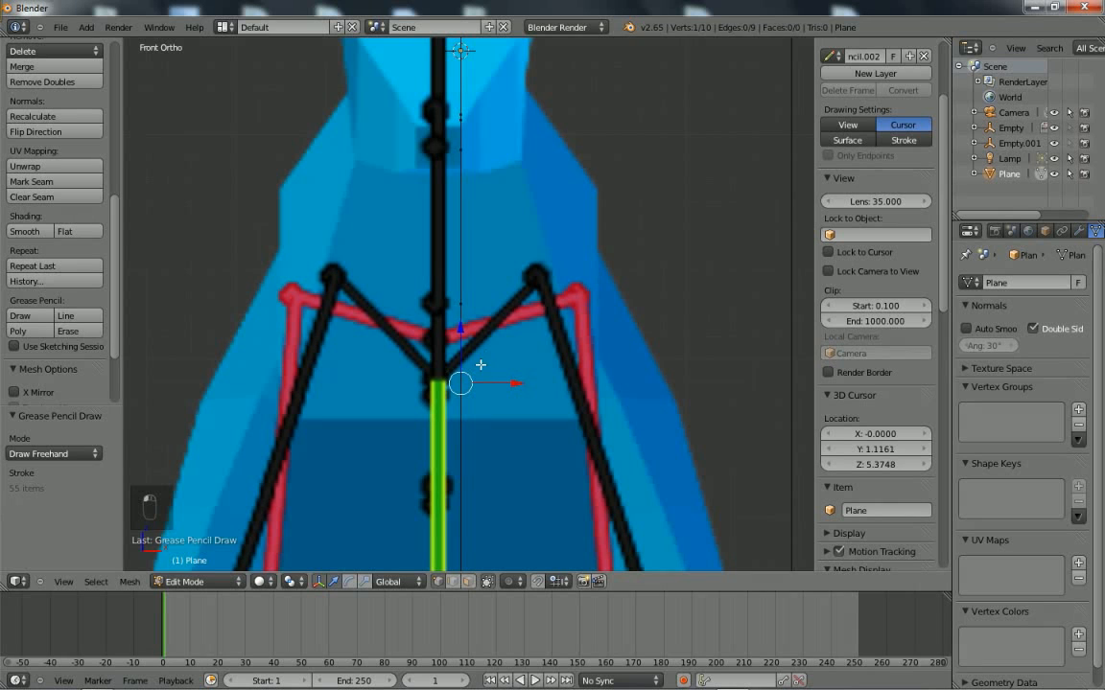
In front view, extrude five vertices from the spine junction to the shoulder and down one front leg's joints to the hoof.
ctrl+click(538, 275)
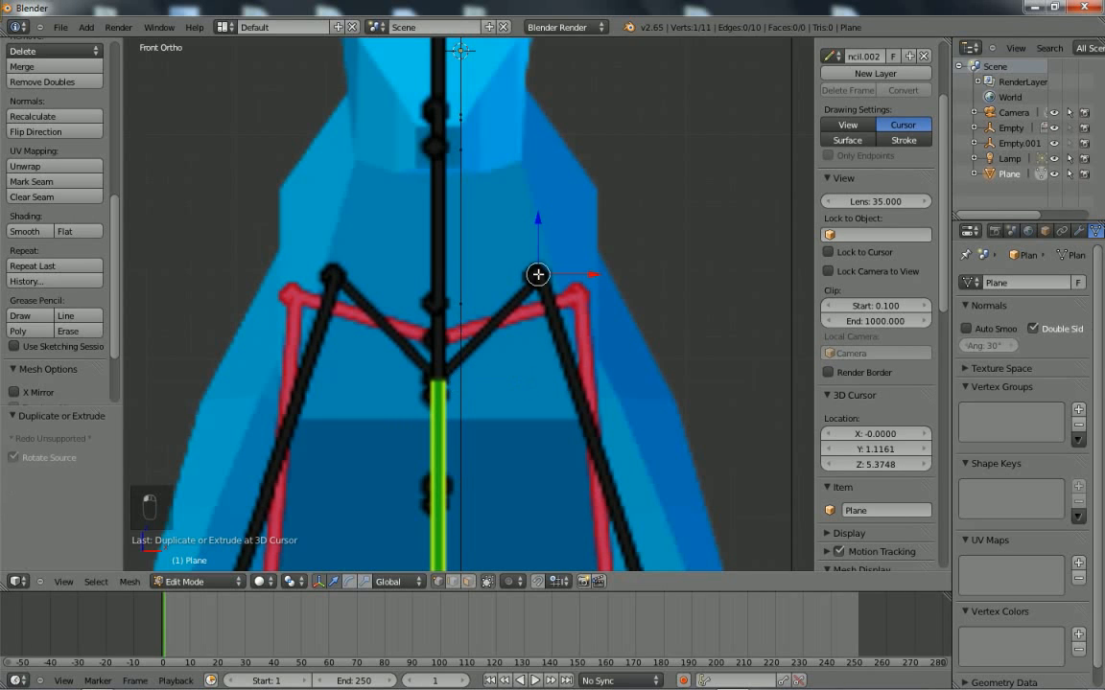
scroll(537, 274, down, 4)
shift+middle_drag(571, 370, 537, 256)
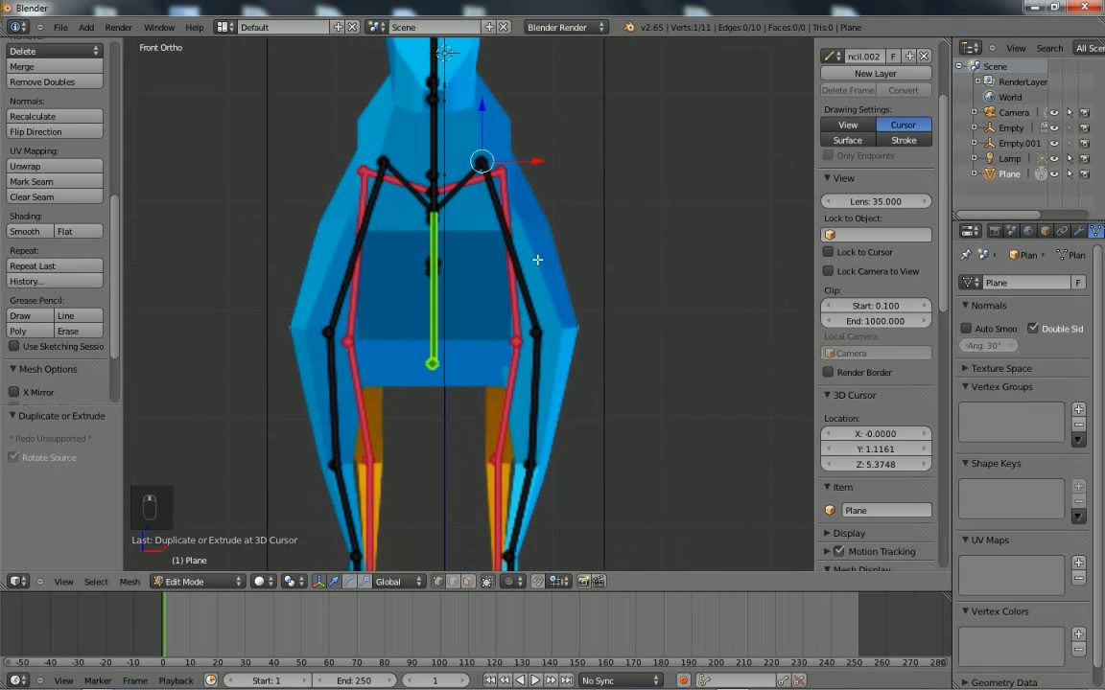
ctrl+click(534, 321)
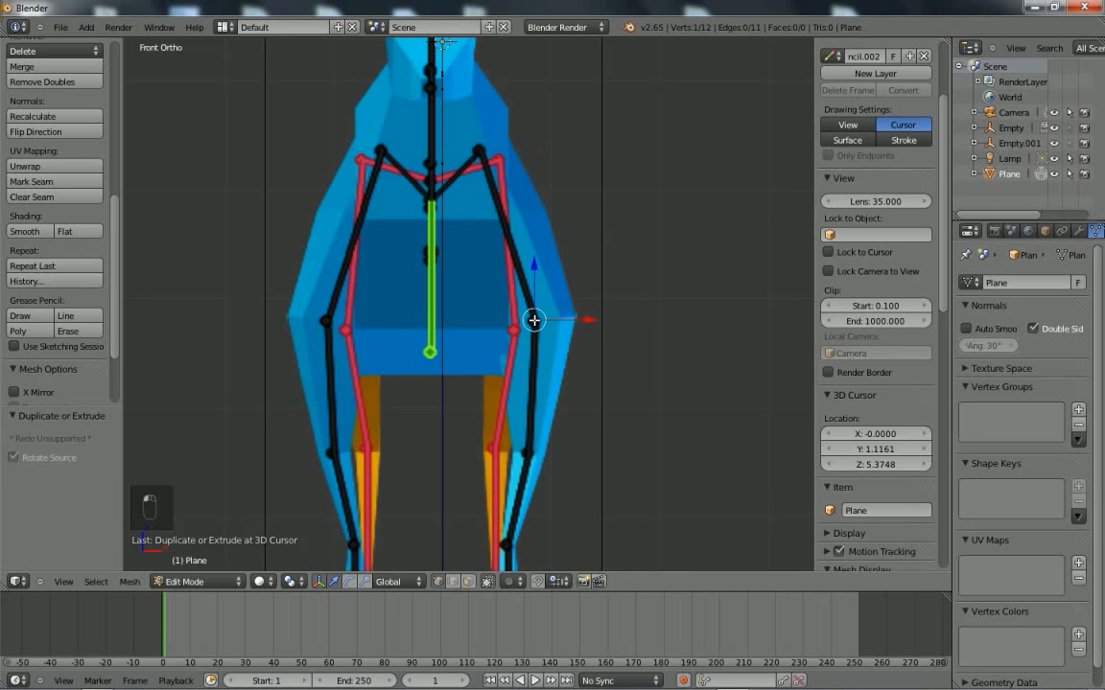
shift+middle_drag(549, 395, 559, 319)
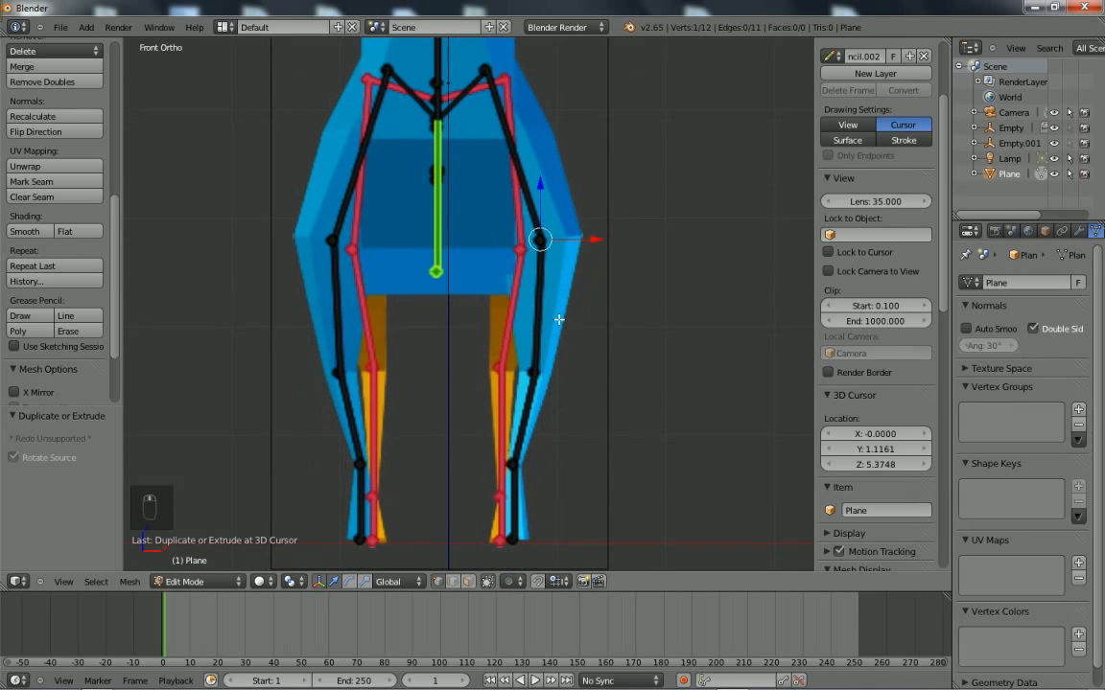
ctrl+click(534, 371)
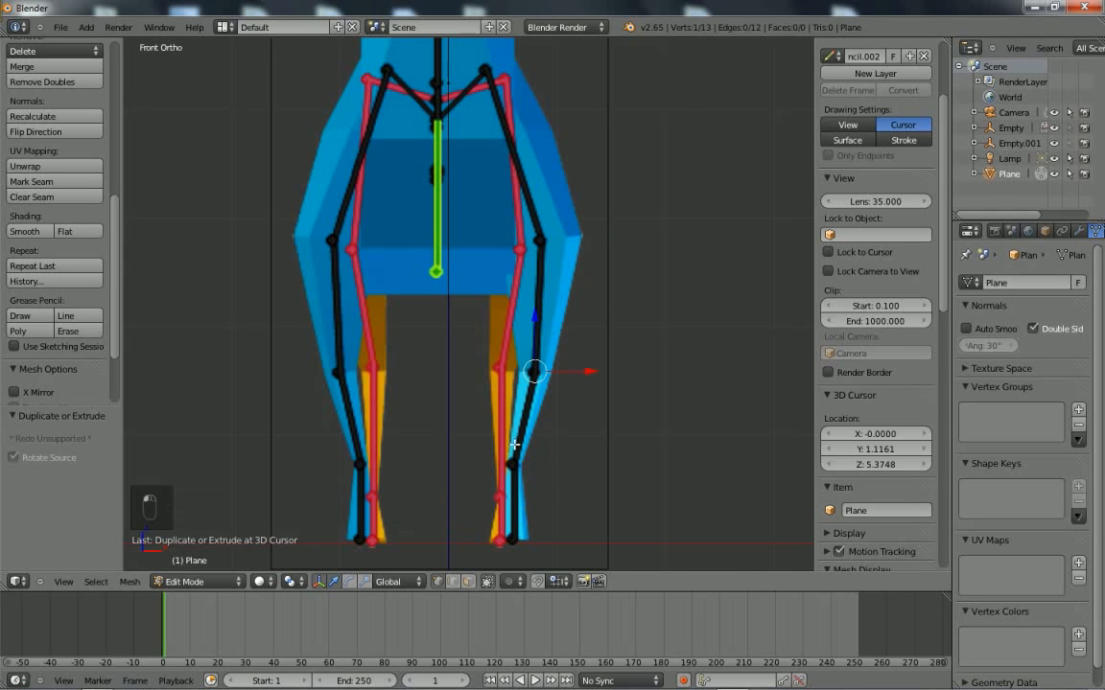
ctrl+click(513, 464)
ctrl+click(513, 541)
In right view, move the front leg's elbow vertex onto the matching joint of the side reference.
key(KP_3)
scroll(508, 537, down, 1)
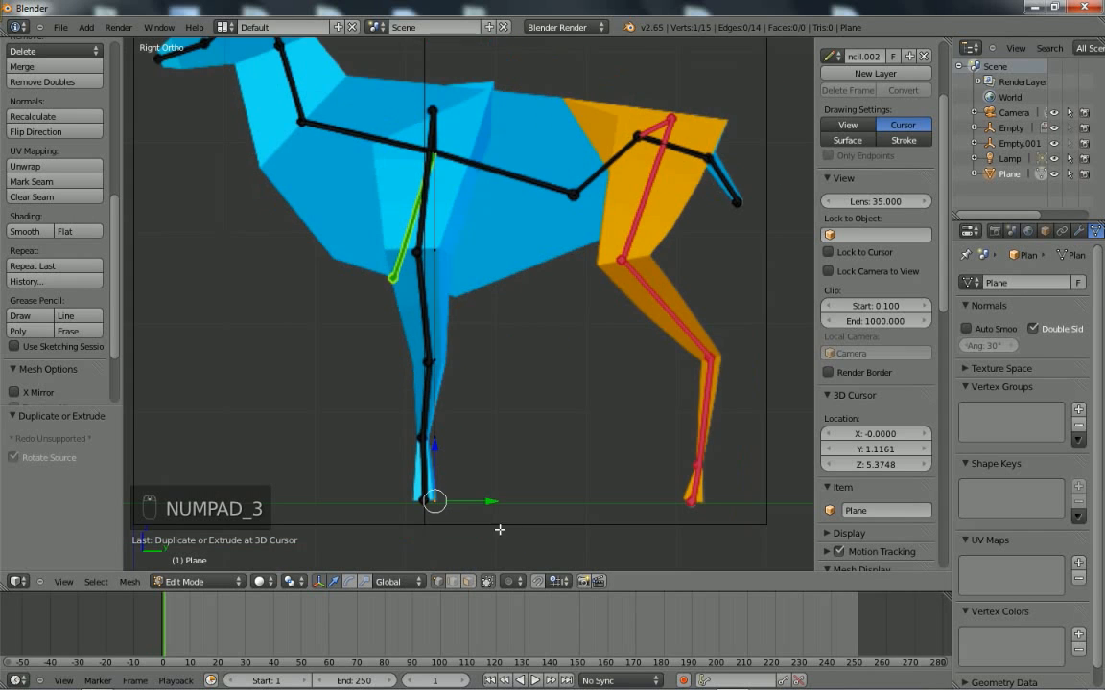
scroll(530, 436, up, 3)
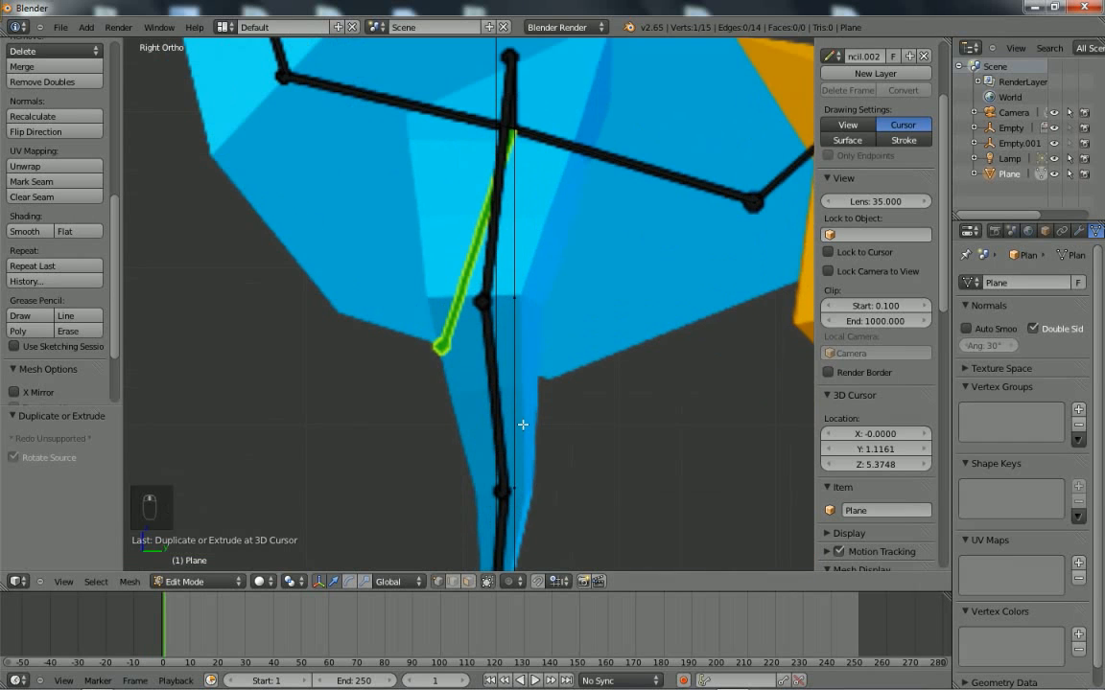
right_click(514, 299)
key(g)
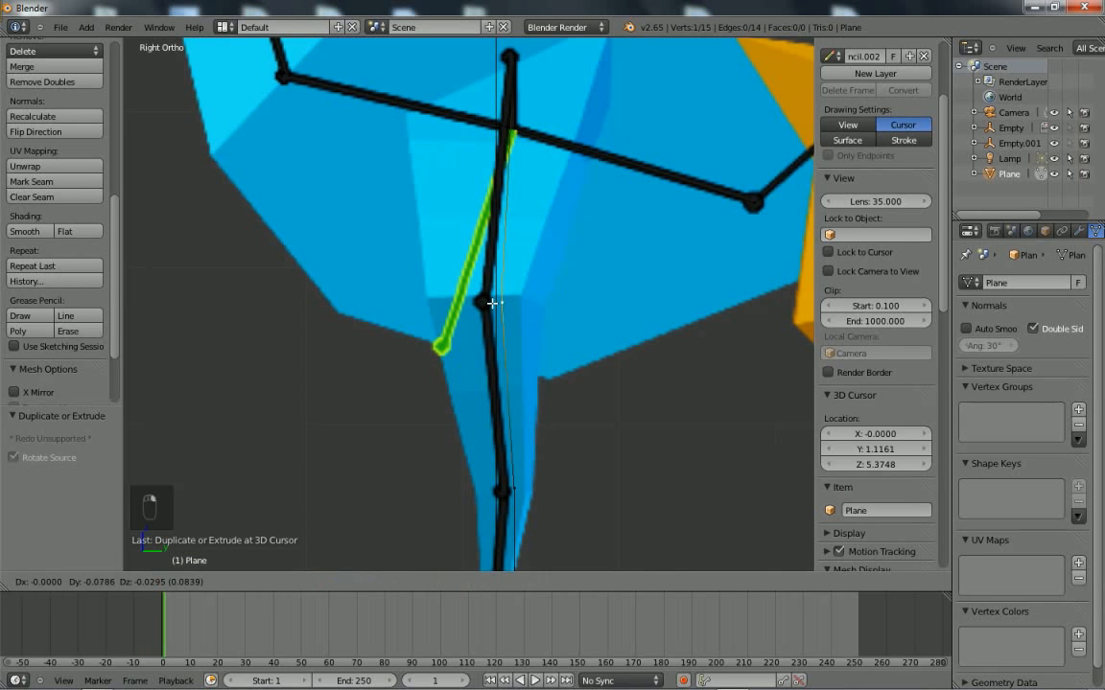
click(475, 305)
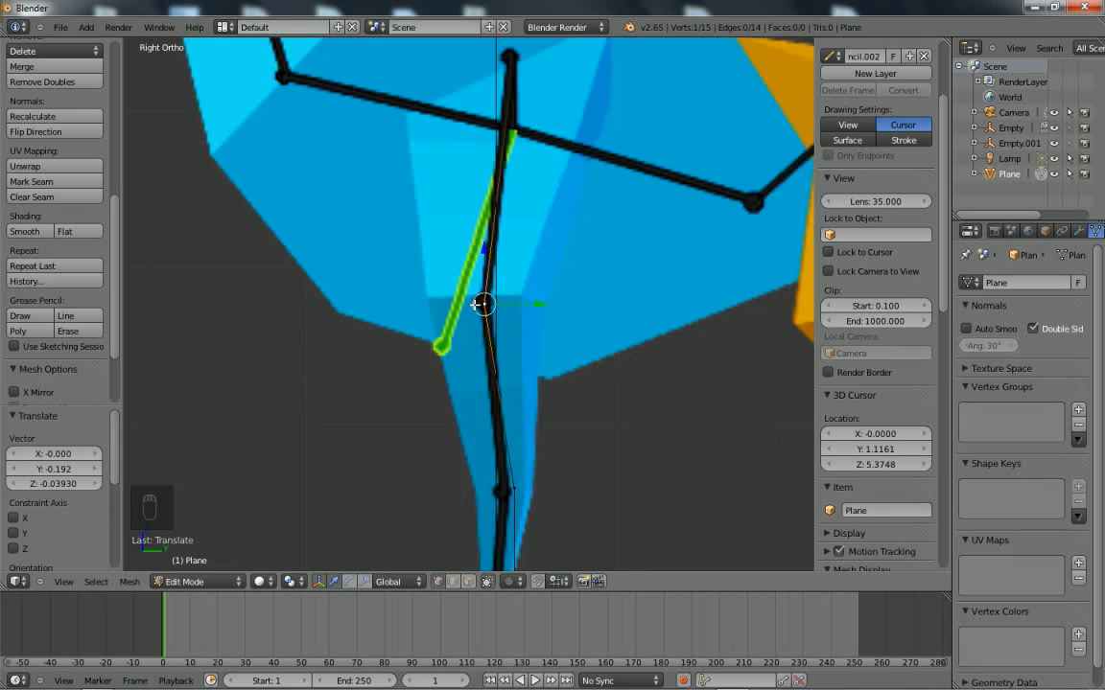
Move the front leg's knee, ankle and hoof vertices onto their joints in the side reference.
shift+middle_drag(542, 405, 530, 297)
right_click(489, 386)
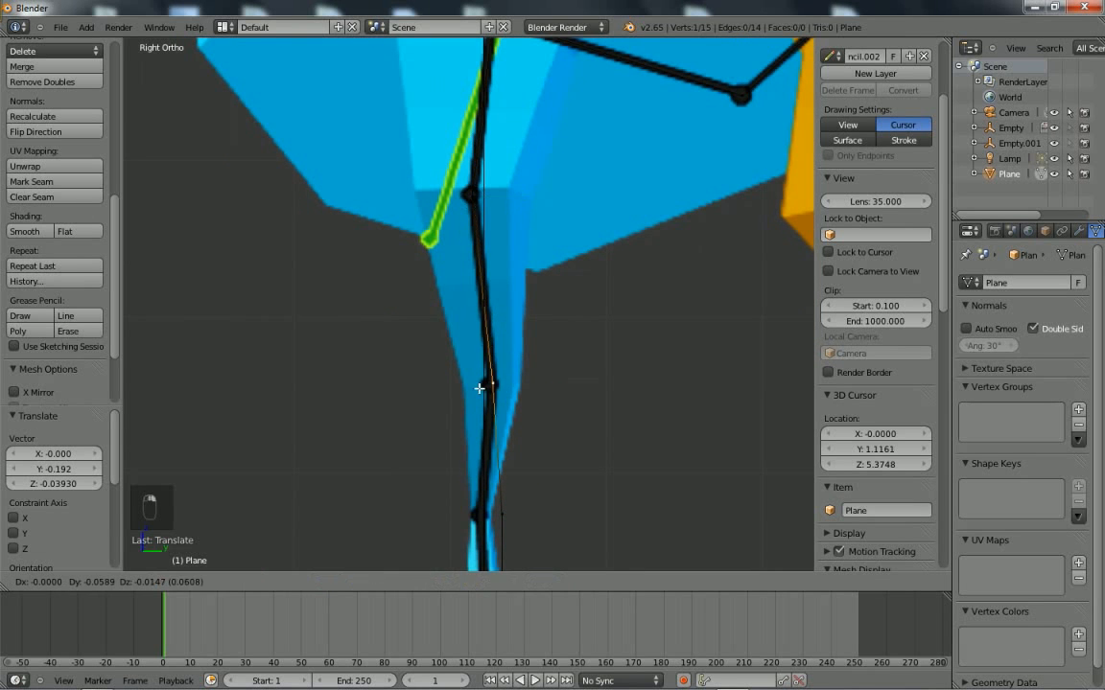
shift+middle_drag(532, 439, 540, 382)
key(g)
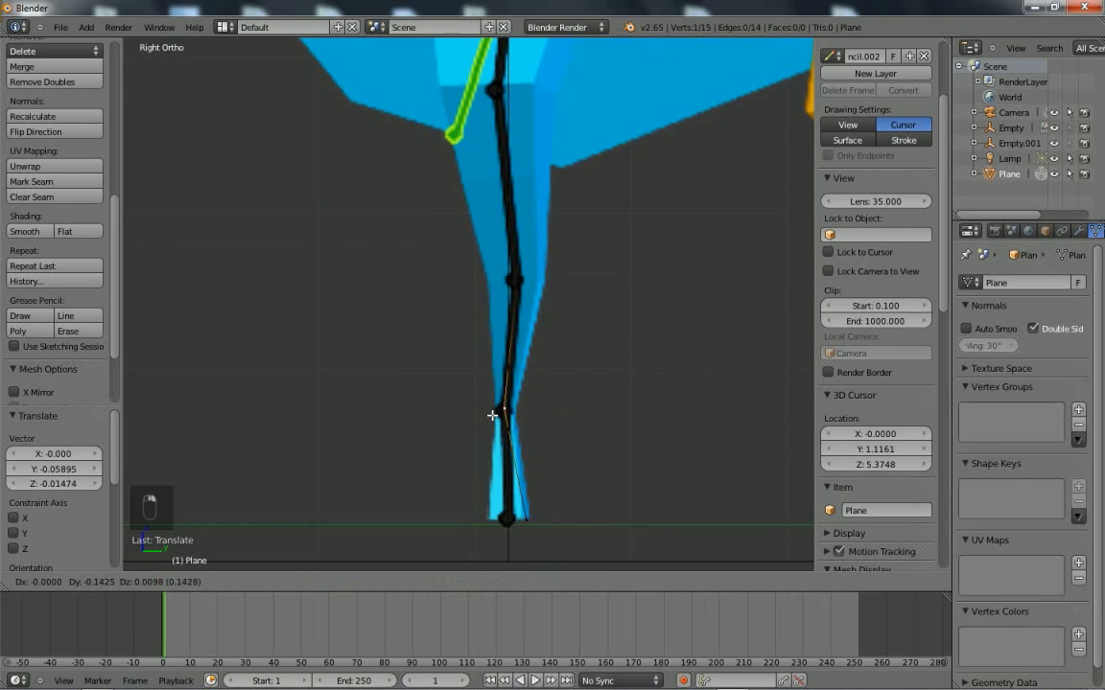
click(503, 412)
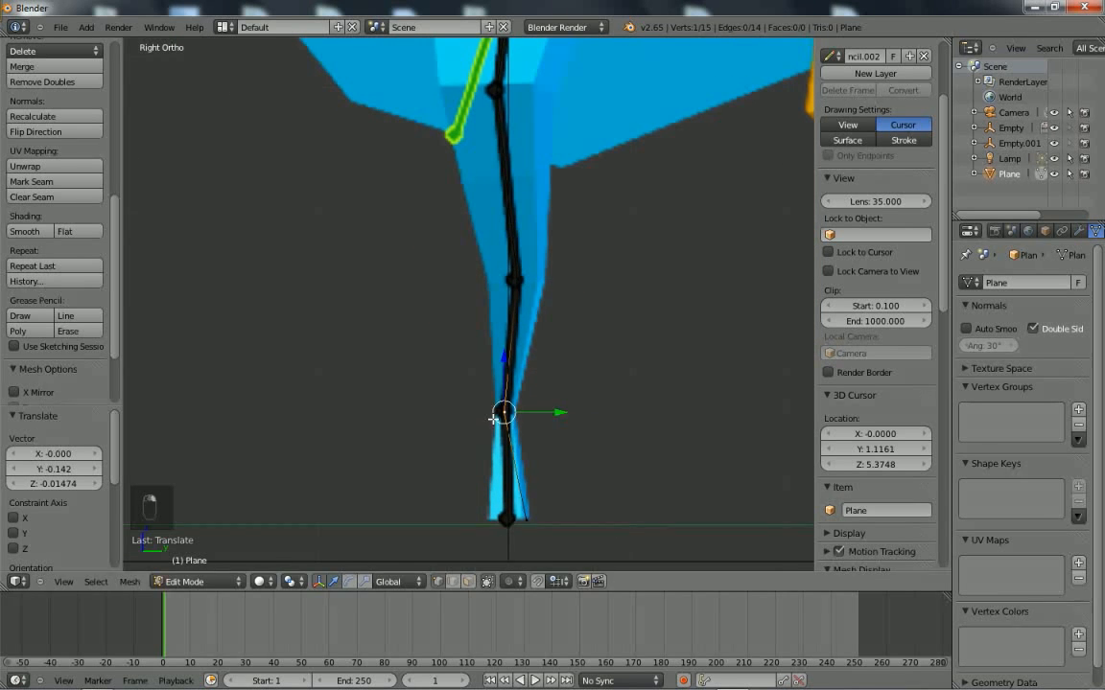
click(505, 519)
Select the spine vertex at the hind-leg junction and extrude a vertex from it to the red hip joint in front view.
middle_drag(586, 323, 543, 380)
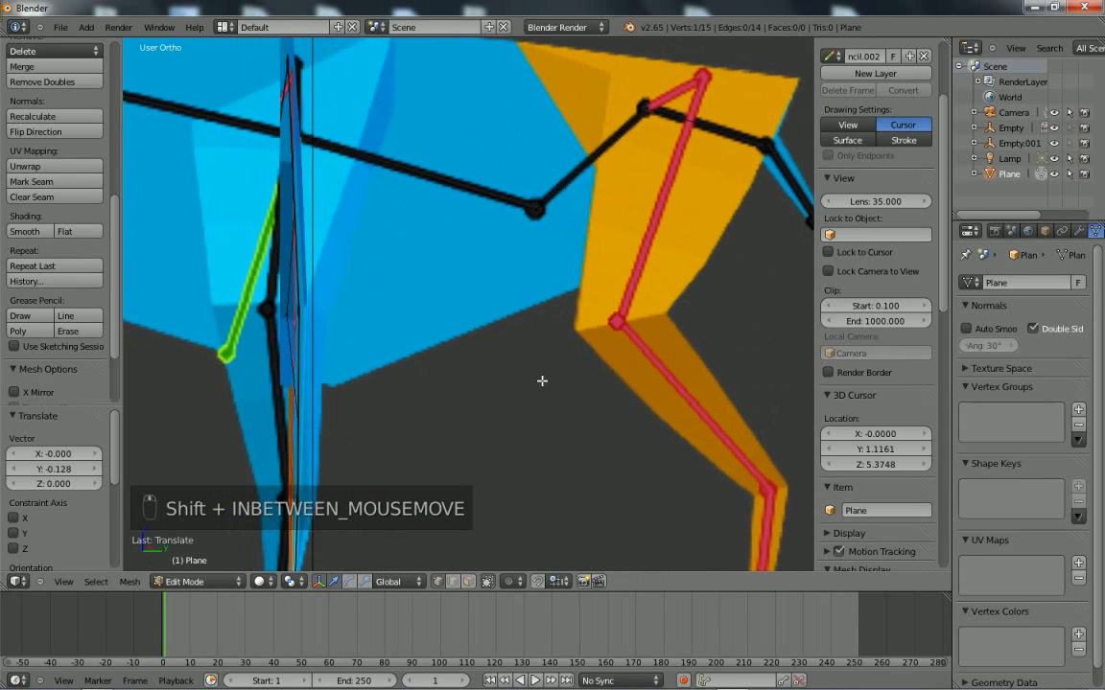
scroll(544, 379, down, 2)
shift+middle_drag(610, 337, 574, 334)
right_click(556, 170)
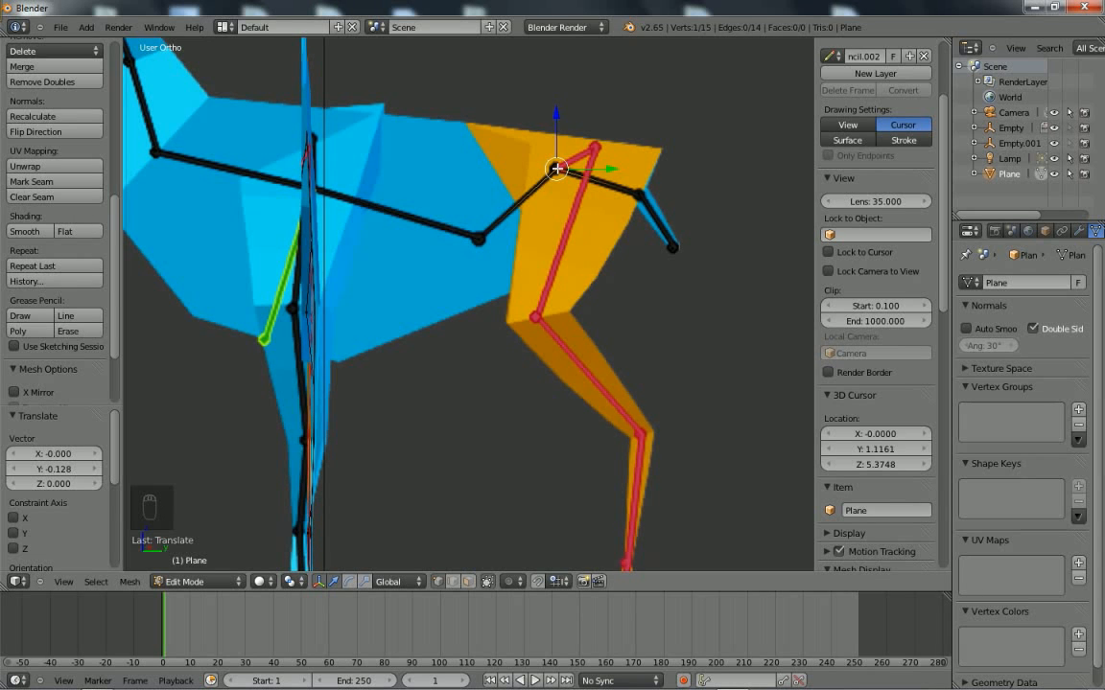
key(KP_1)
scroll(557, 168, up, 3)
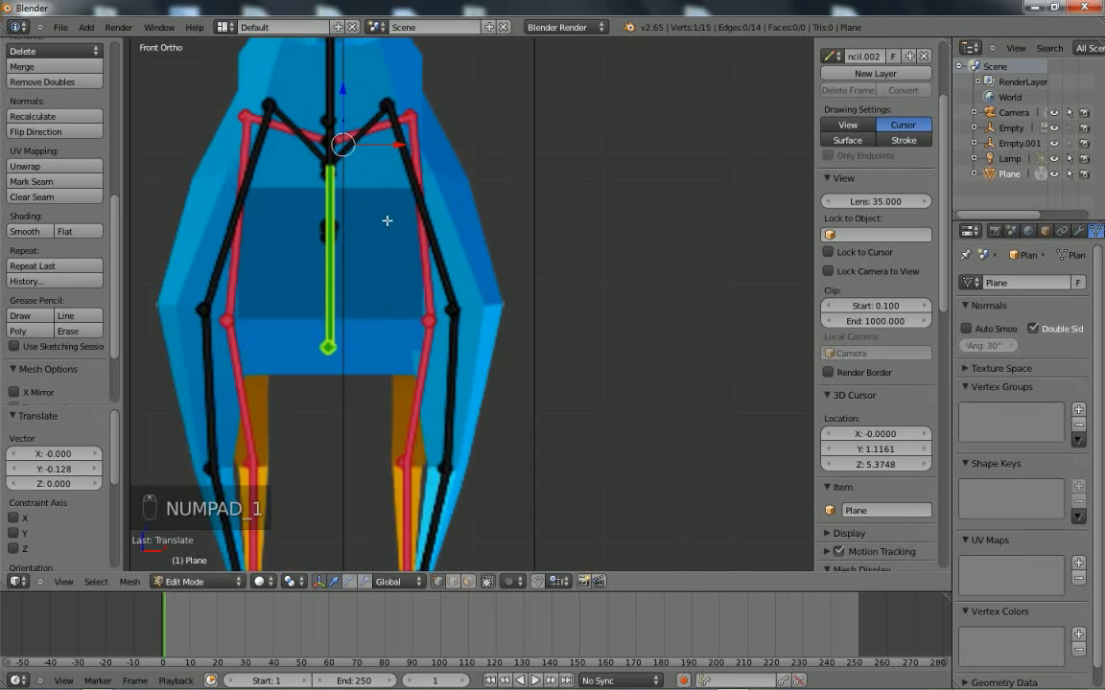
shift+middle_drag(387, 221, 560, 381)
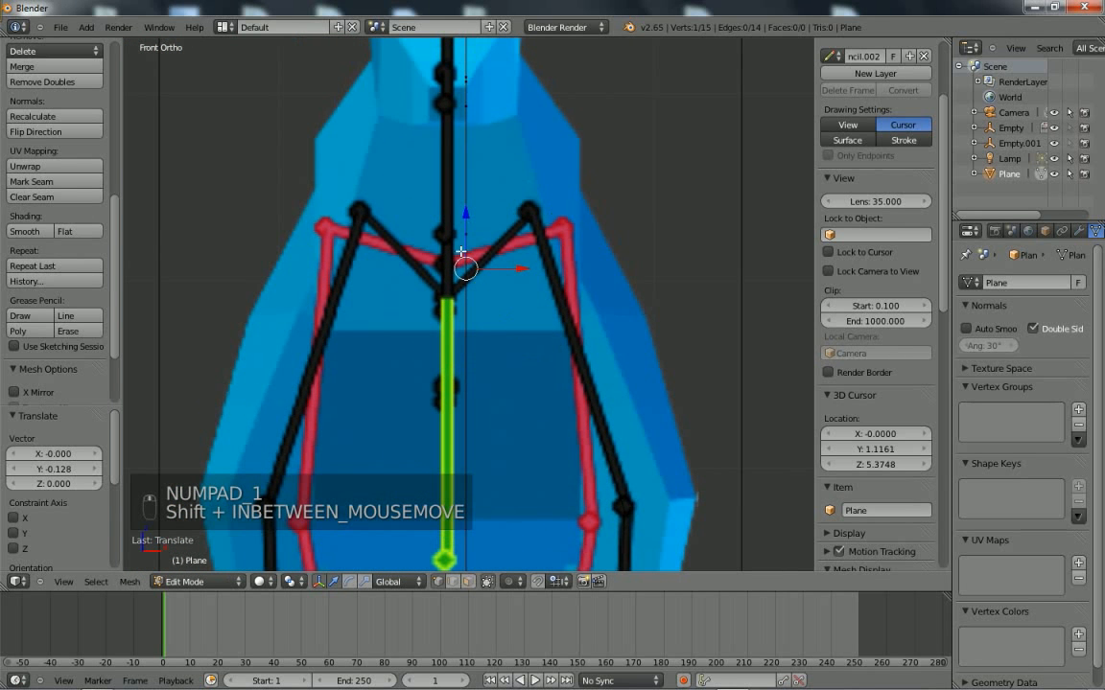
ctrl+right_click(564, 228)
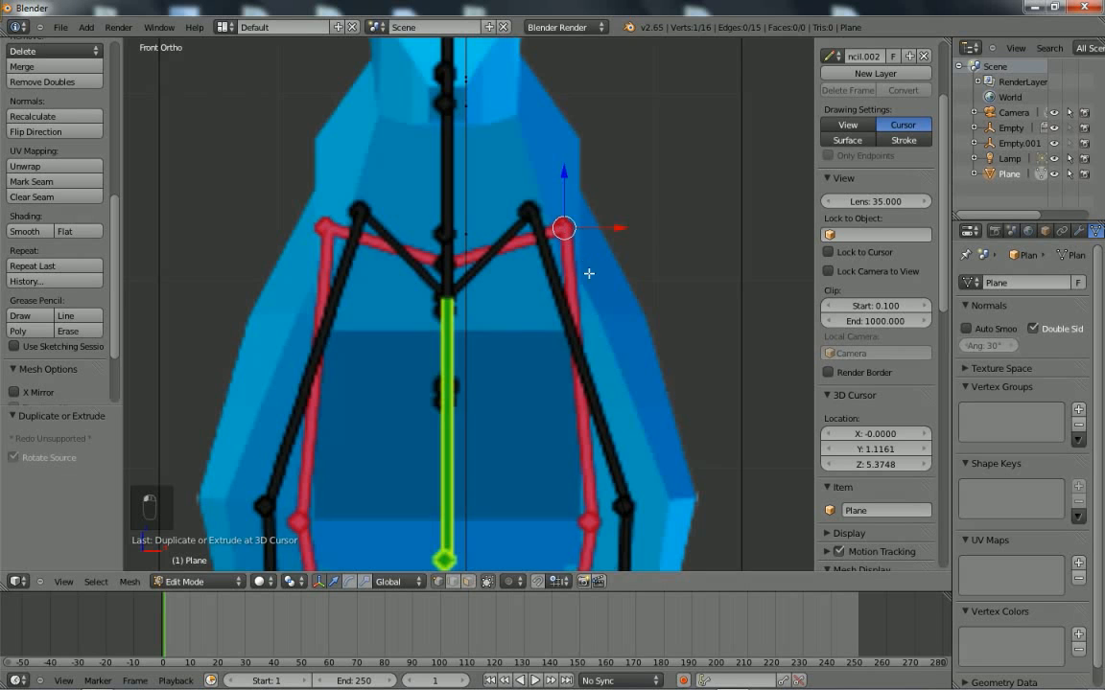
Extrude four more vertices from the hip down the red hind-leg joints to the hoof in front view.
shift+middle_drag(585, 485, 546, 287)
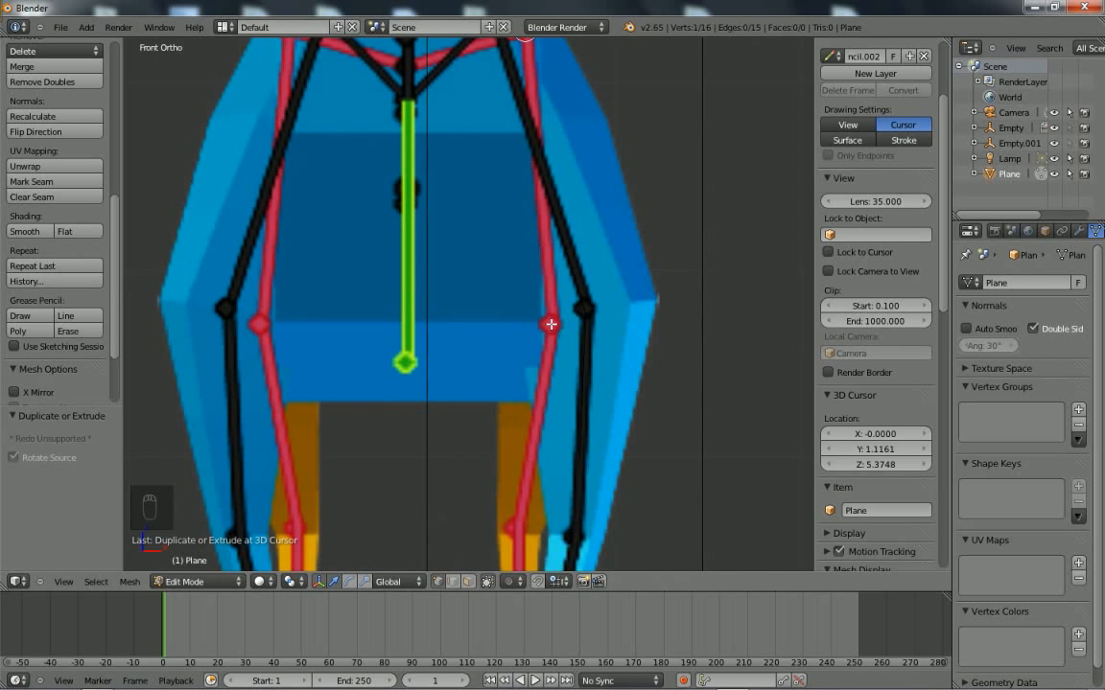
shift+middle_drag(514, 456, 543, 283)
ctrl+click(539, 351)
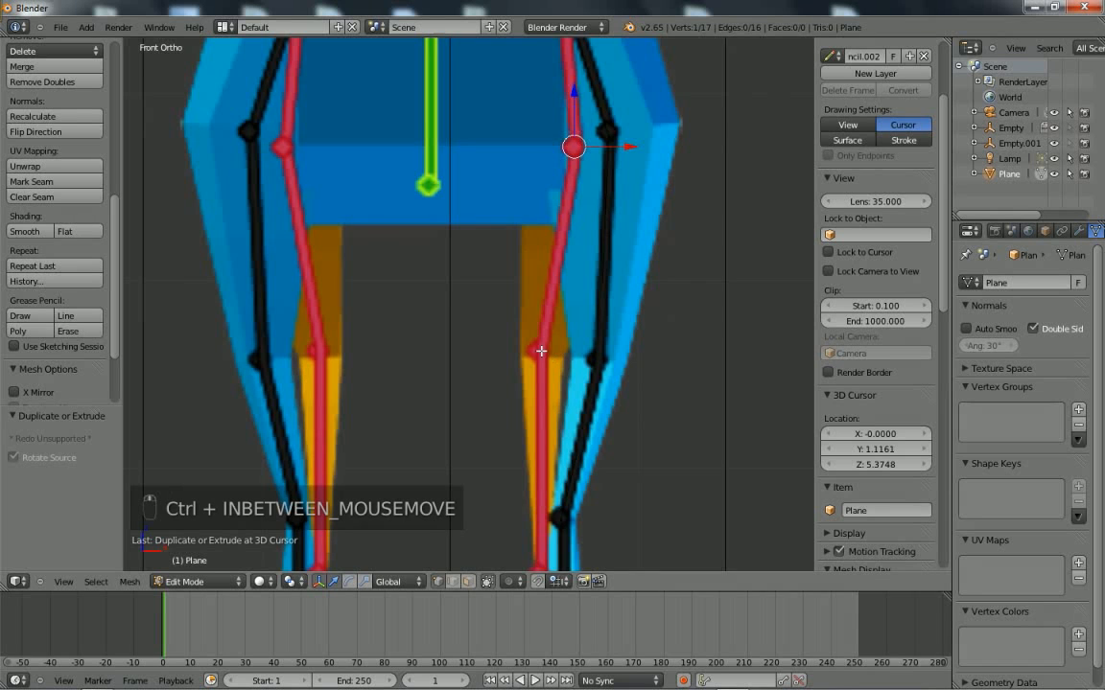
shift+middle_drag(541, 351, 530, 195)
ctrl+click(533, 419)
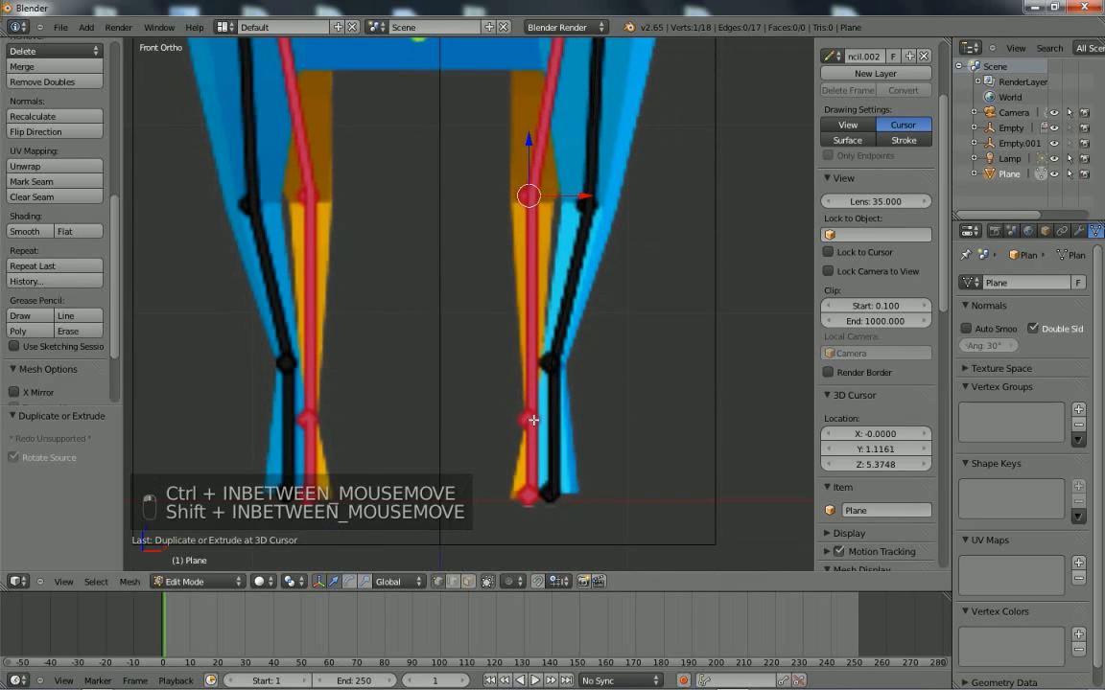
ctrl+click(530, 420)
ctrl+click(528, 497)
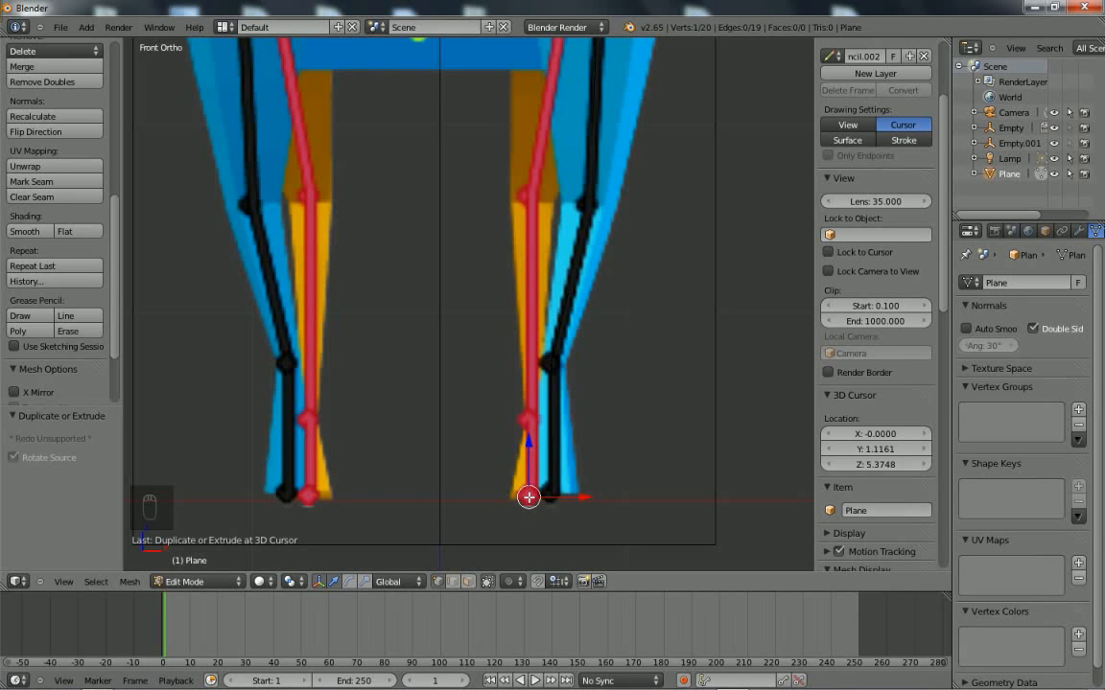
In right view, move the hind leg's hip vertex onto the top red joint of the side reference.
key(KP_3)
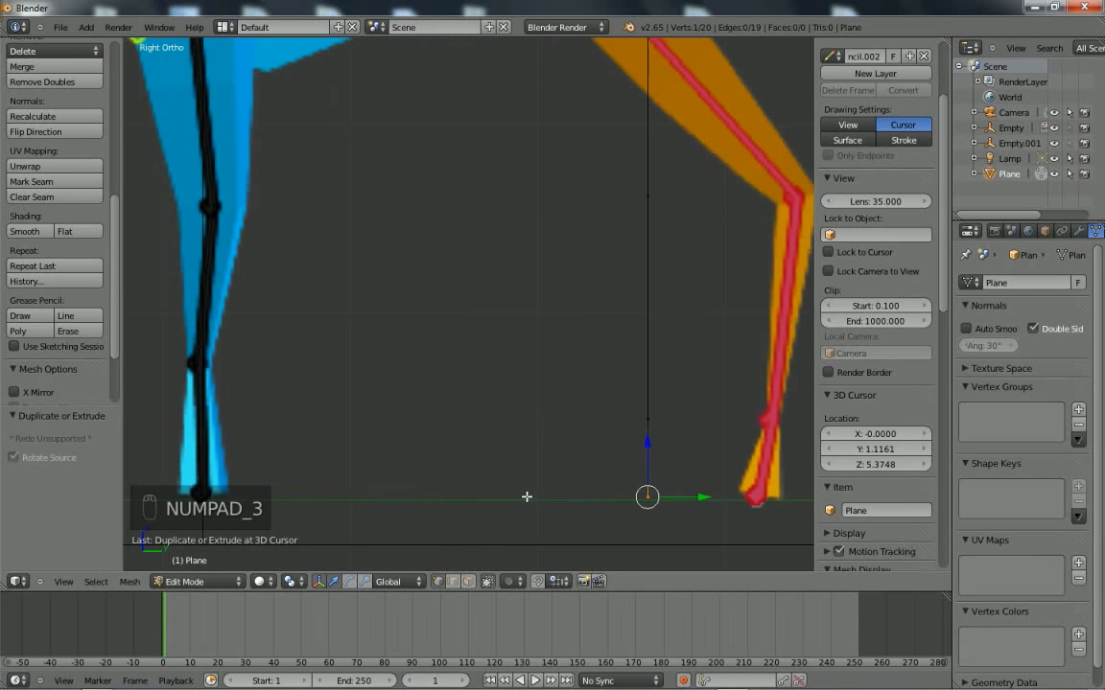
shift+middle_drag(539, 396, 403, 473)
scroll(509, 365, down, 2)
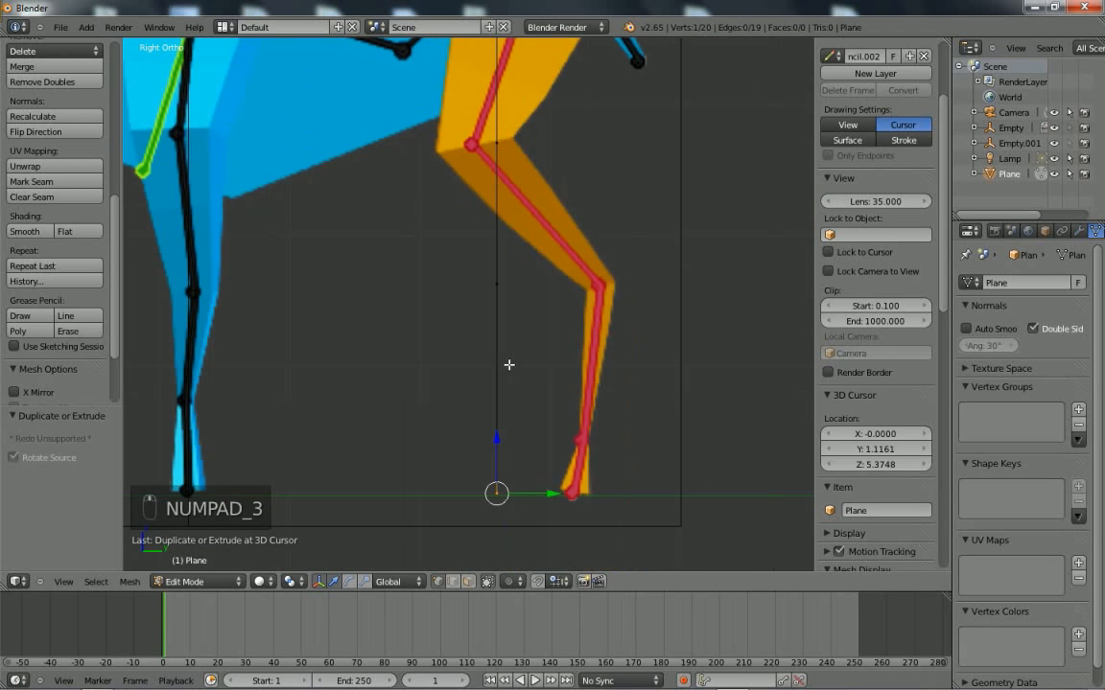
shift+middle_drag(510, 365, 518, 402)
scroll(527, 367, down, 2)
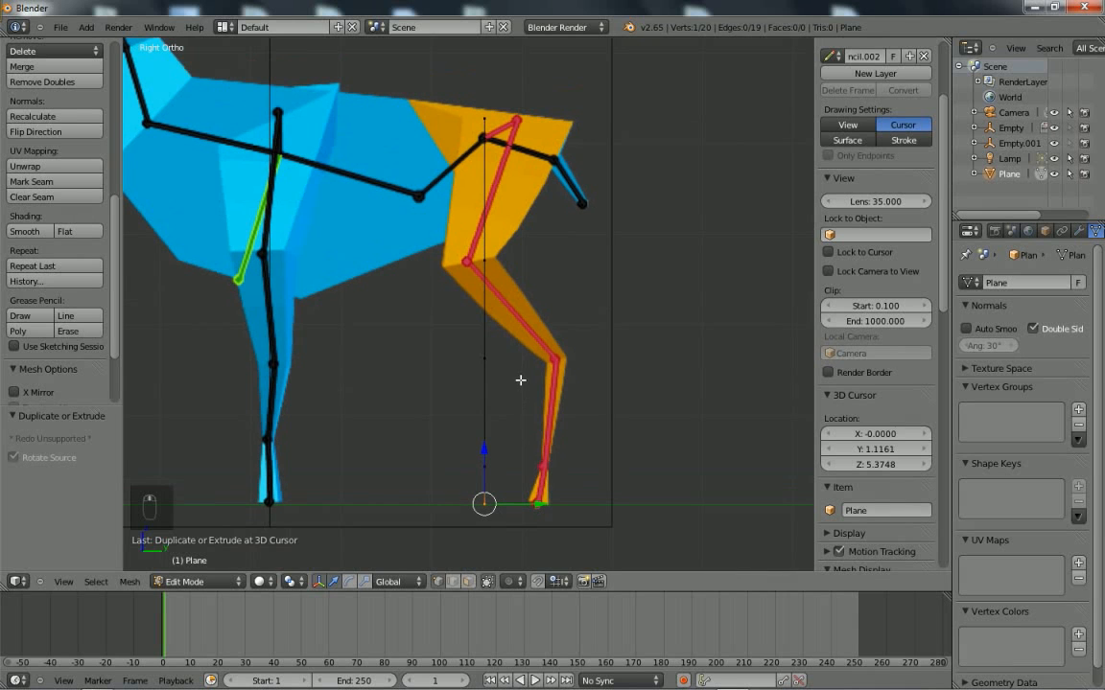
right_drag(487, 116, 528, 117)
click(527, 117)
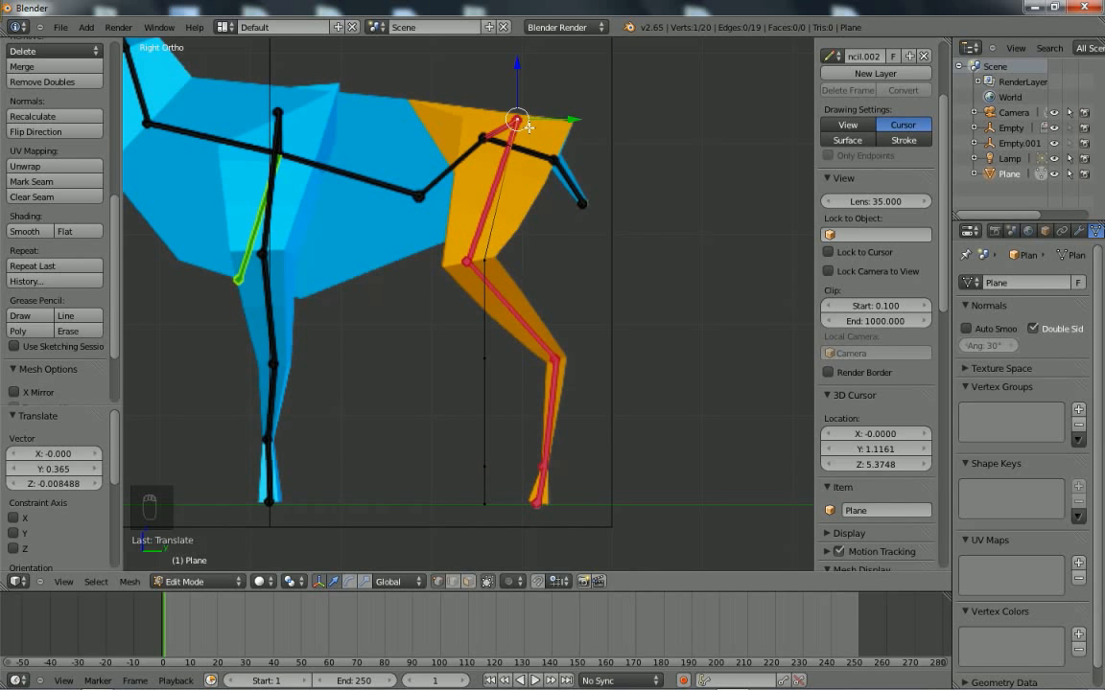
Move the remaining hind-leg vertices, from the knee down to the hoof, onto the red joints of the side reference.
right_drag(483, 258, 465, 261)
click(465, 261)
right_drag(498, 364, 566, 366)
click(563, 365)
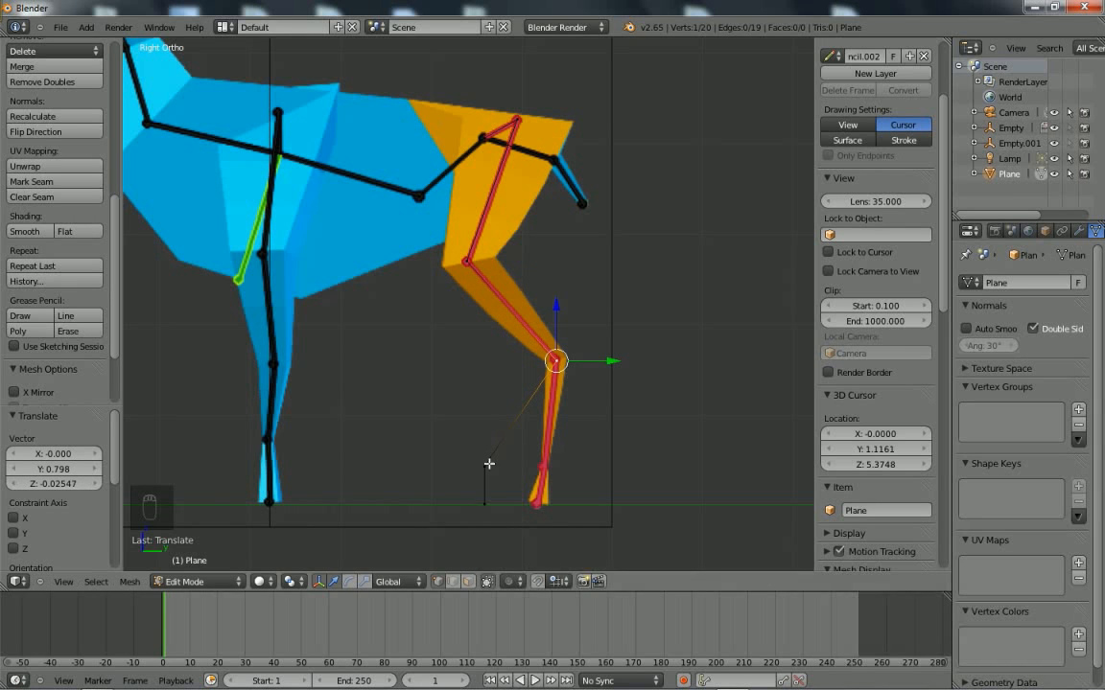
right_drag(489, 463, 551, 508)
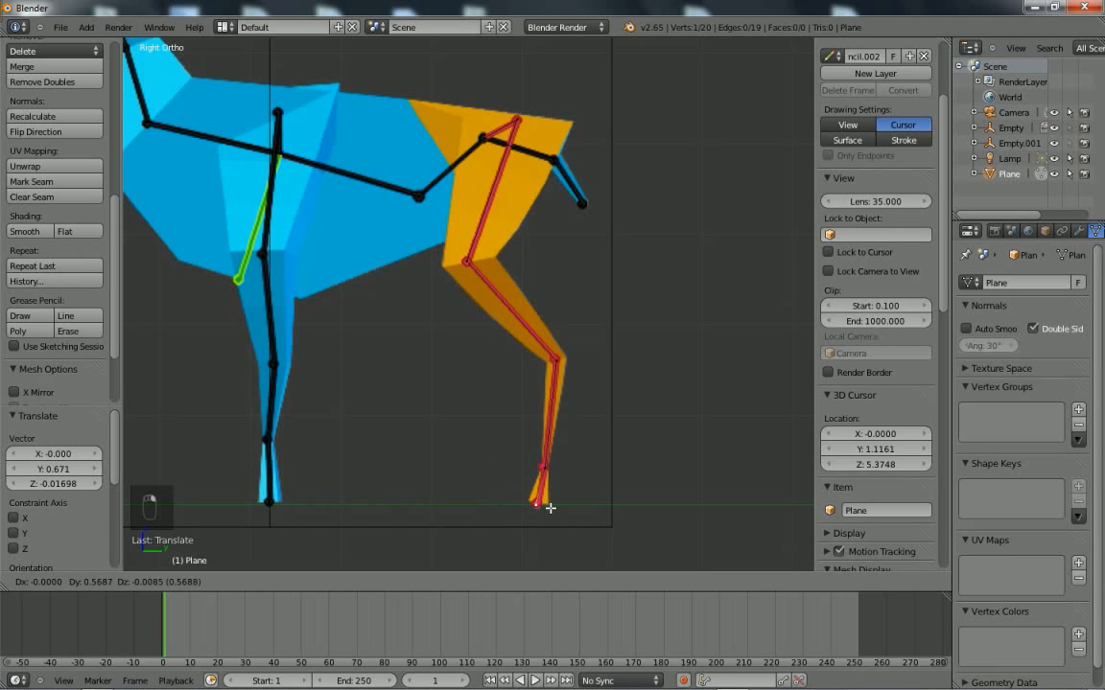
click(551, 508)
Select the vertex at the back of the head and extrude a vertex from it to the ear joint in front view.
scroll(474, 399, down, 1)
shift+middle_drag(427, 325, 505, 365)
scroll(513, 360, down, 1)
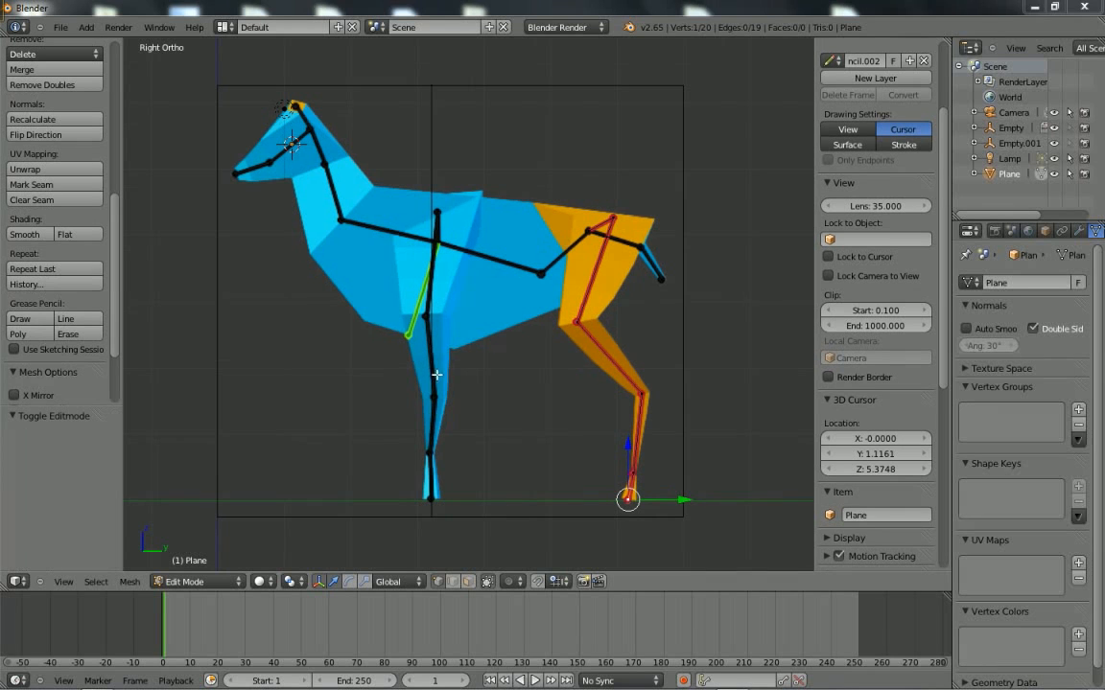
right_click(309, 130)
key(KP_1)
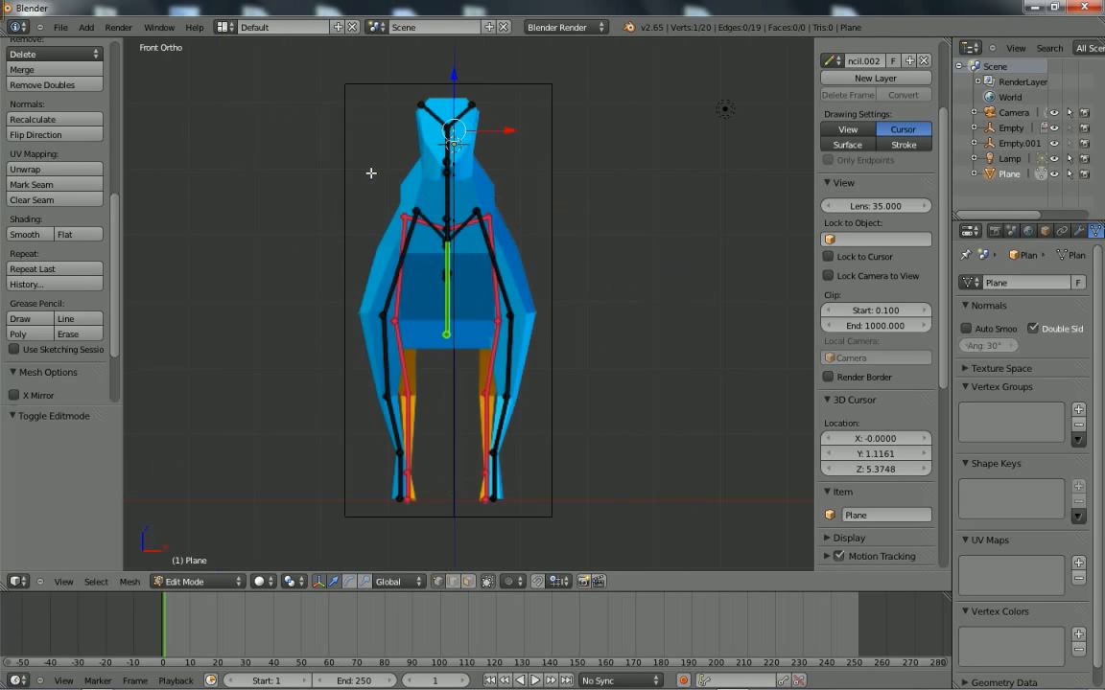
scroll(422, 176, up, 3)
shift+middle_drag(476, 133, 487, 383)
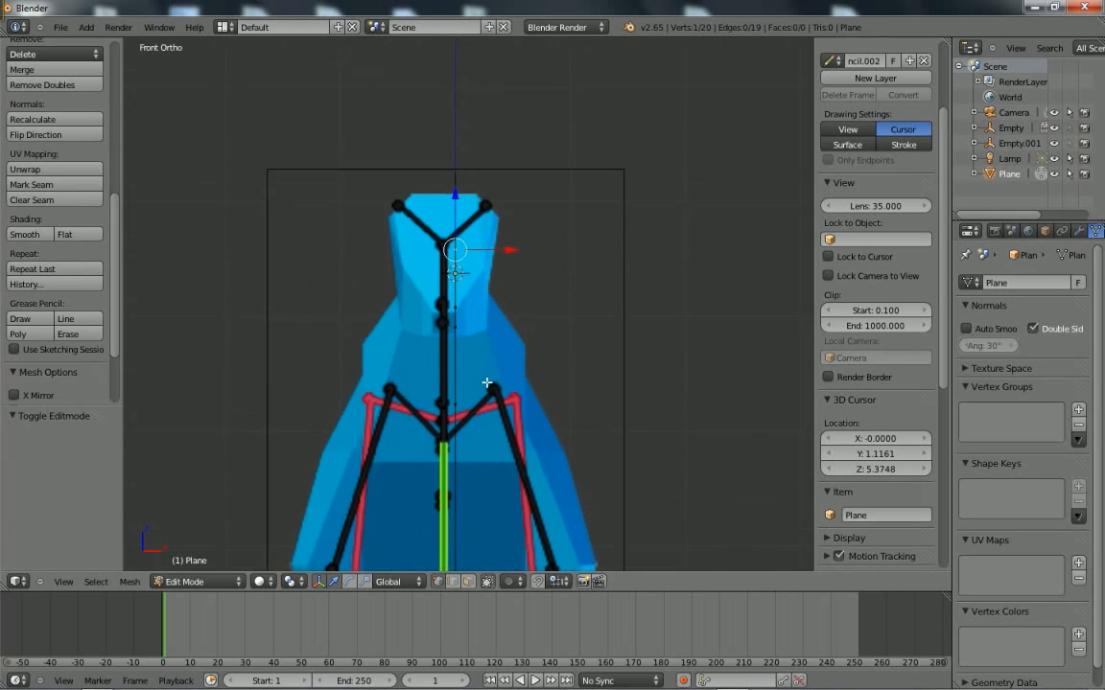
ctrl+click(488, 207)
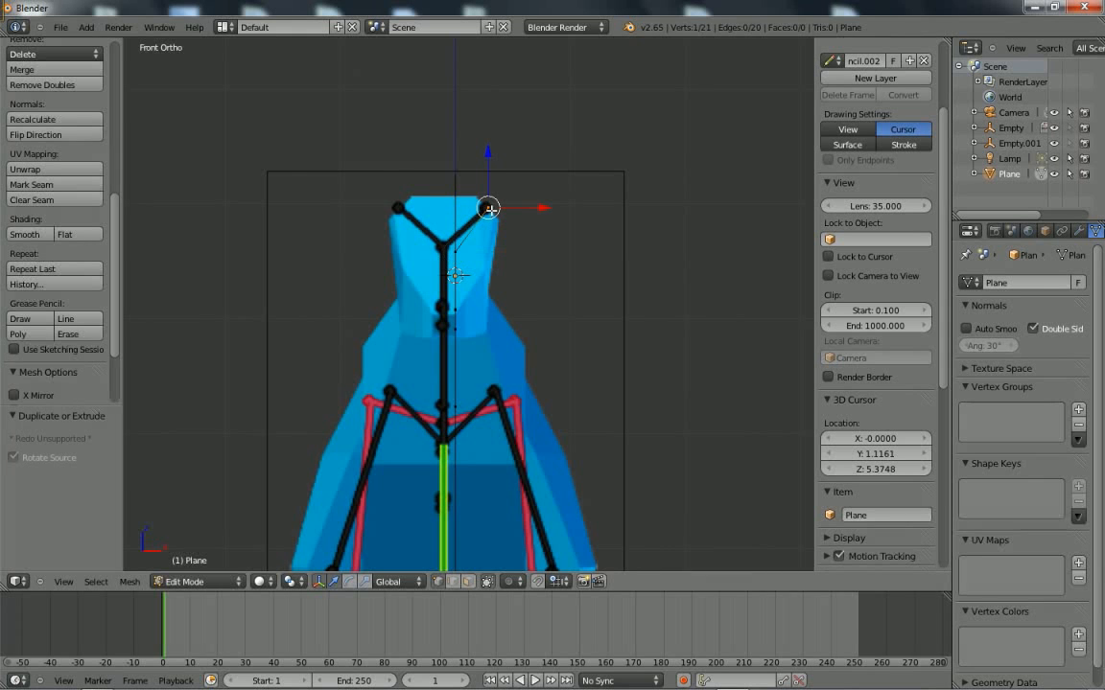
In right view, move the ear vertex along the Y axis onto the ear joint of the side reference.
key(KP_3)
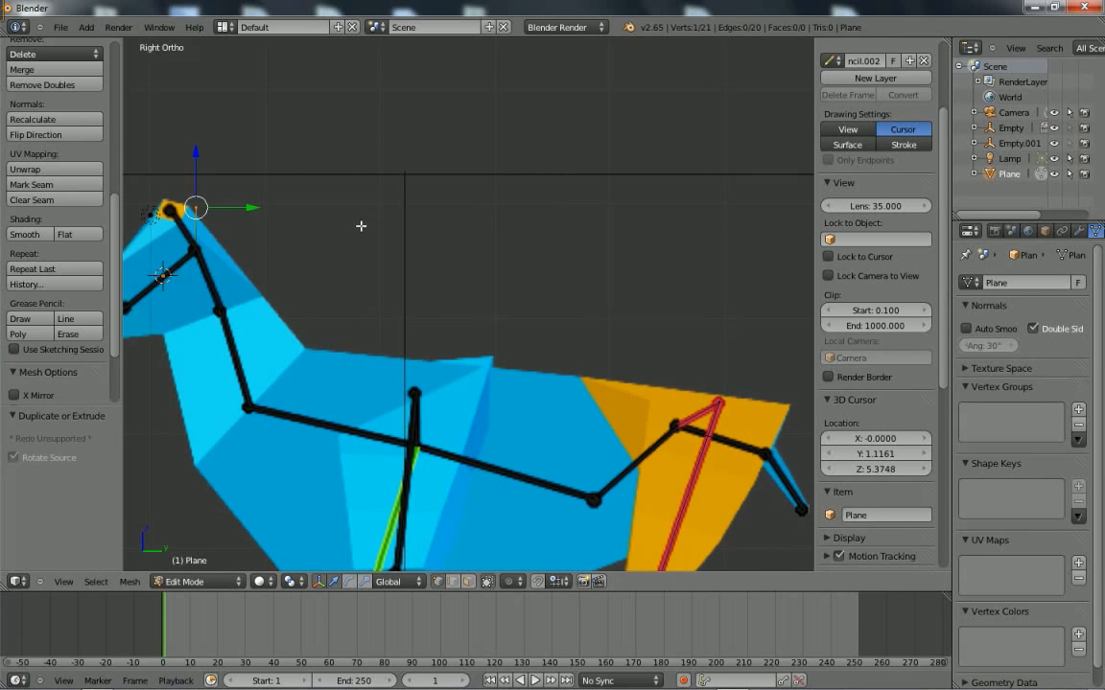
shift+middle_drag(360, 226, 581, 266)
scroll(431, 268, up, 2)
shift+middle_drag(419, 263, 491, 281)
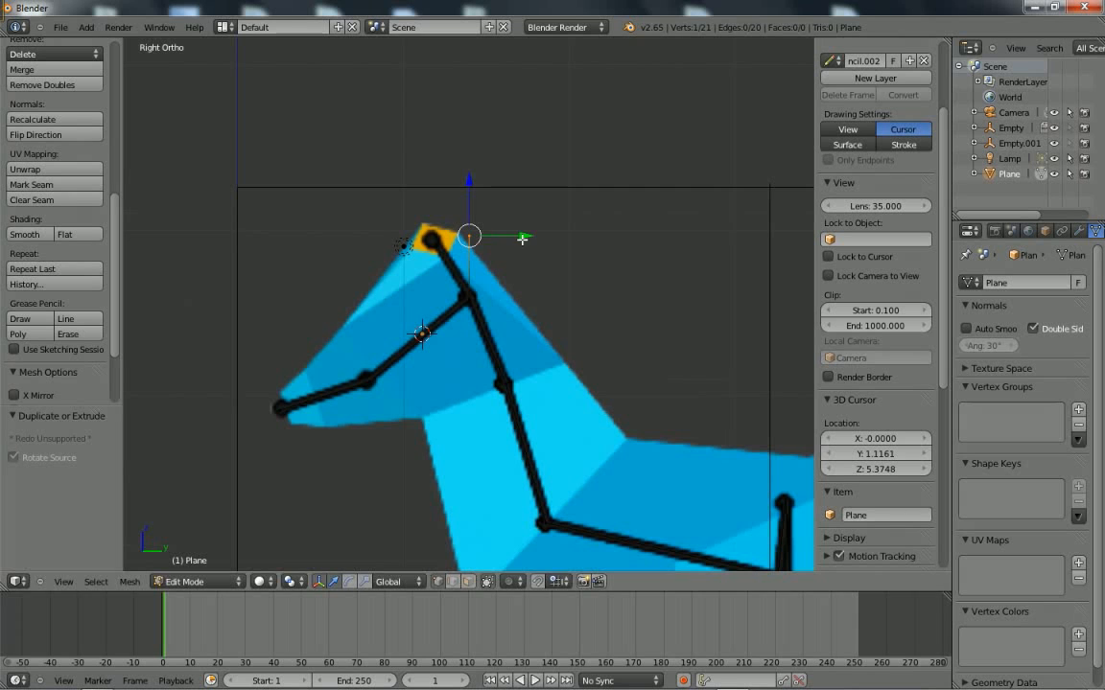
key(g)
key(y)
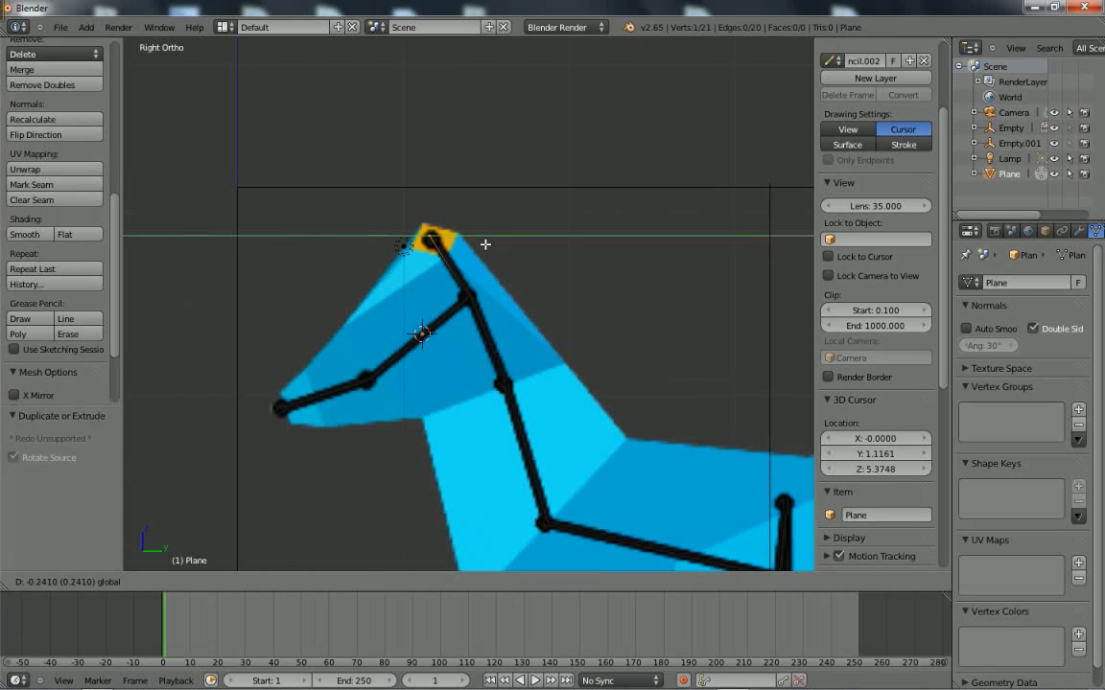
click(486, 245)
Return to Object Mode, move the skeleton mesh to the second layer and show only that layer.
scroll(651, 381, down, 3)
shift+middle_drag(651, 382, 466, 228)
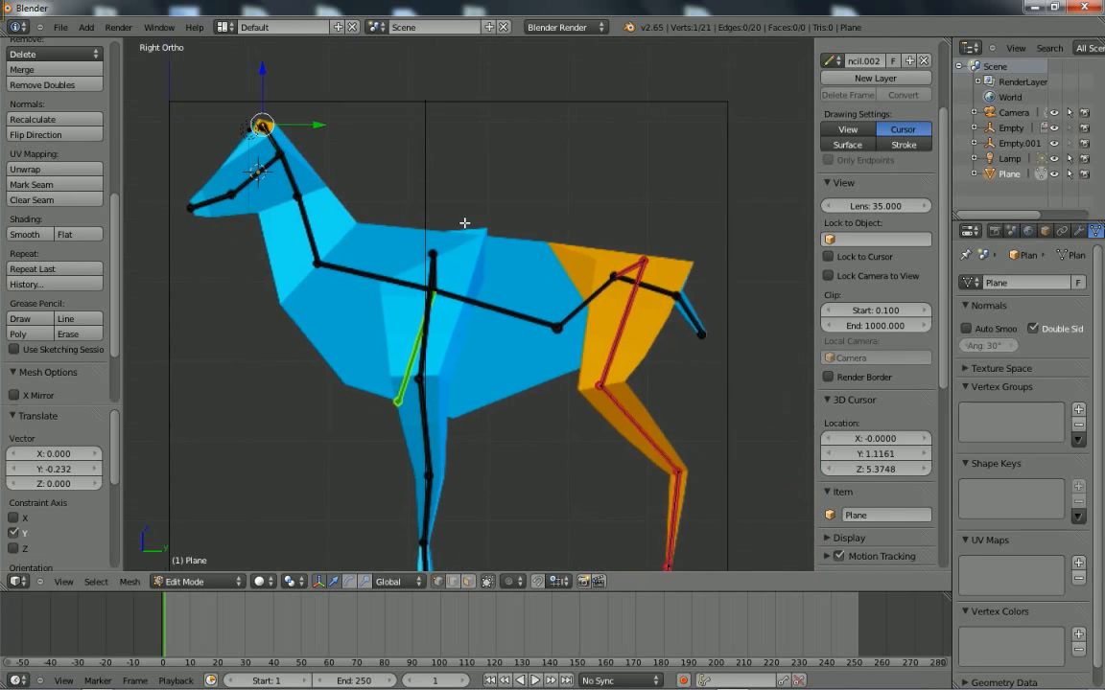
scroll(465, 292, down, 2)
shift+middle_drag(465, 291, 465, 272)
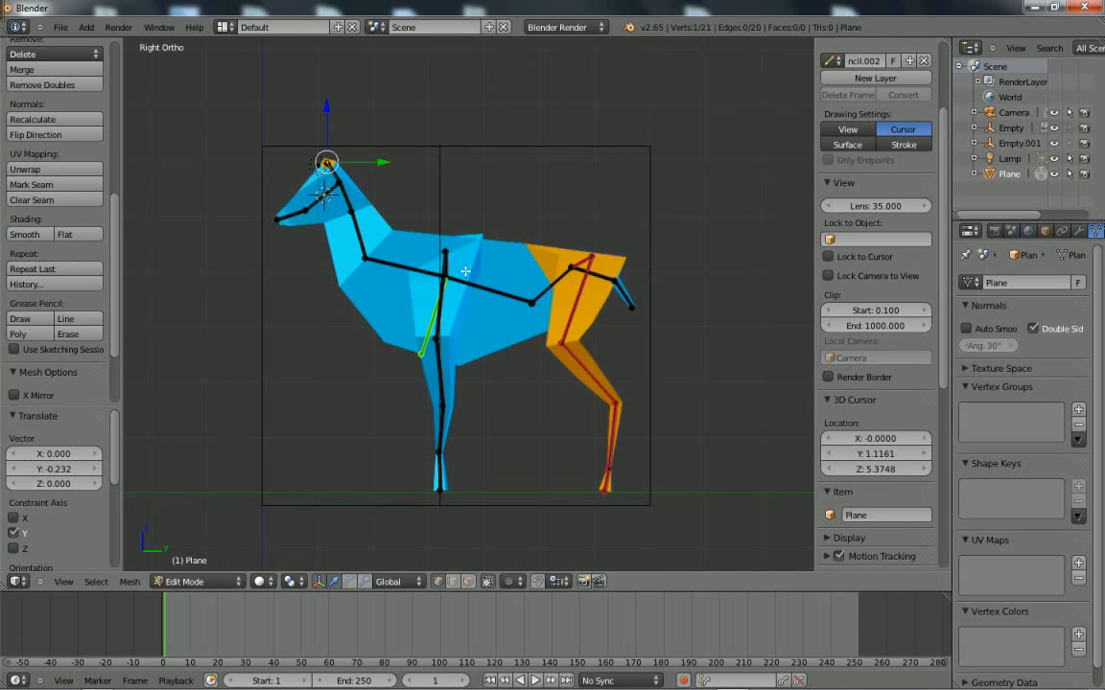
key(Tab)
middle_drag(463, 270, 579, 363)
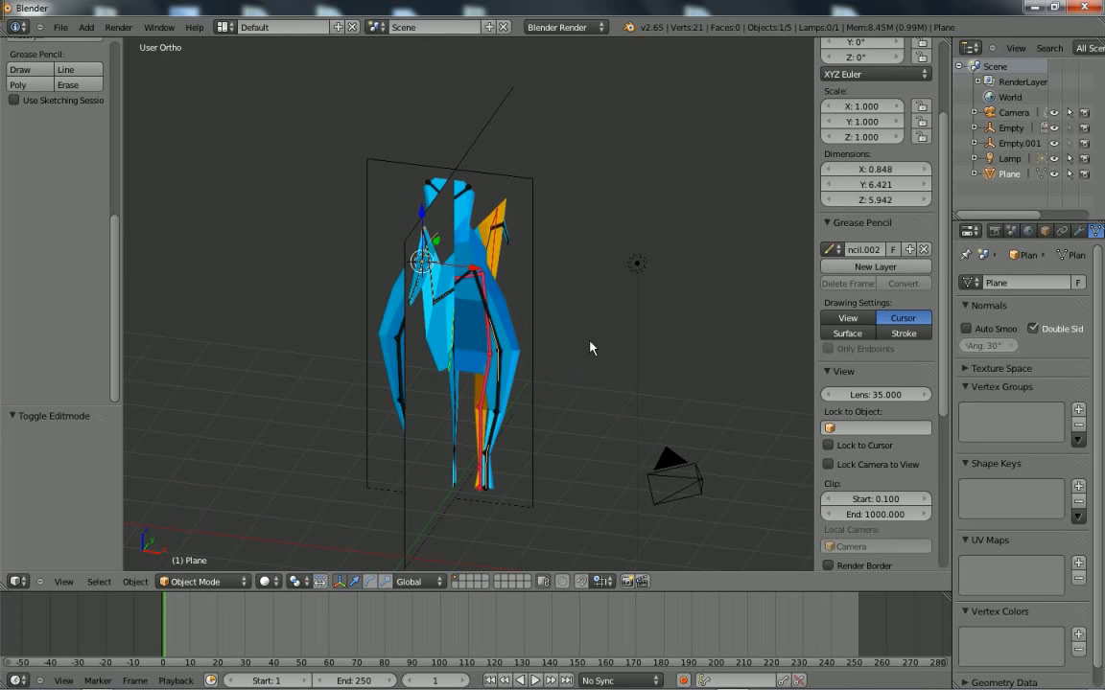
key(m)
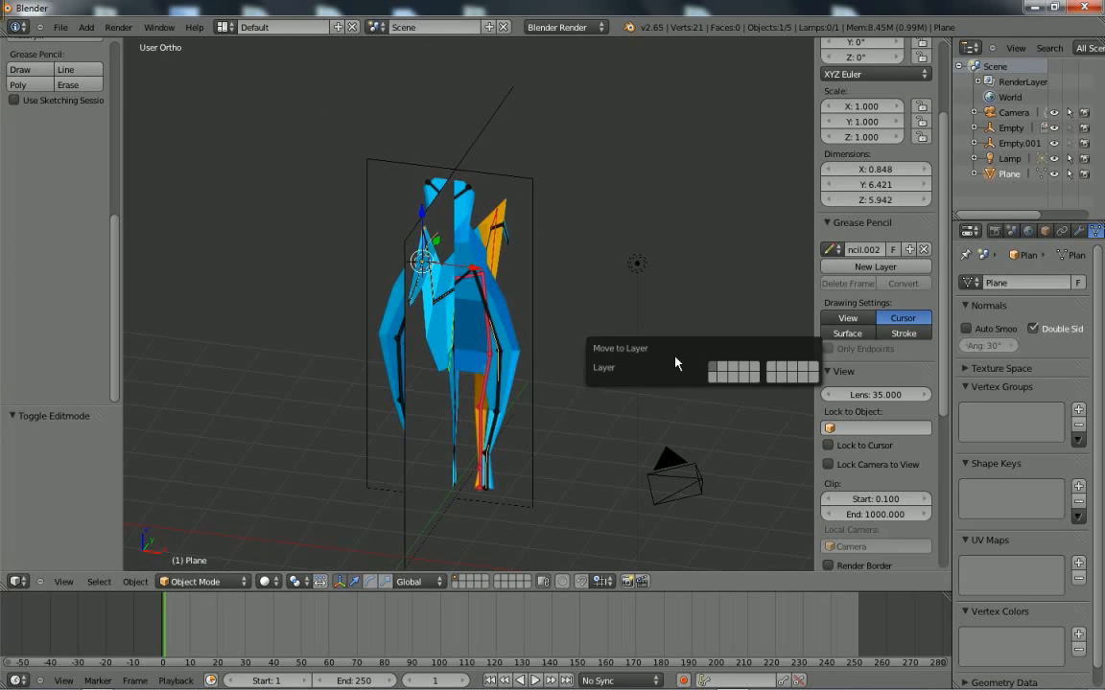
click(722, 374)
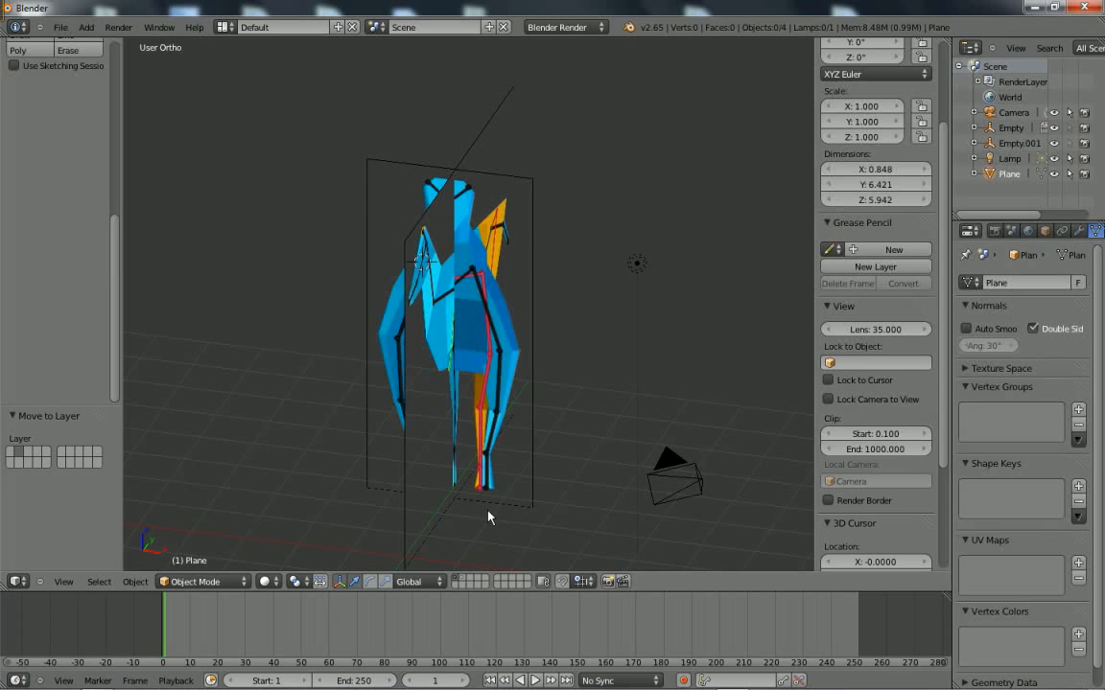
click(462, 580)
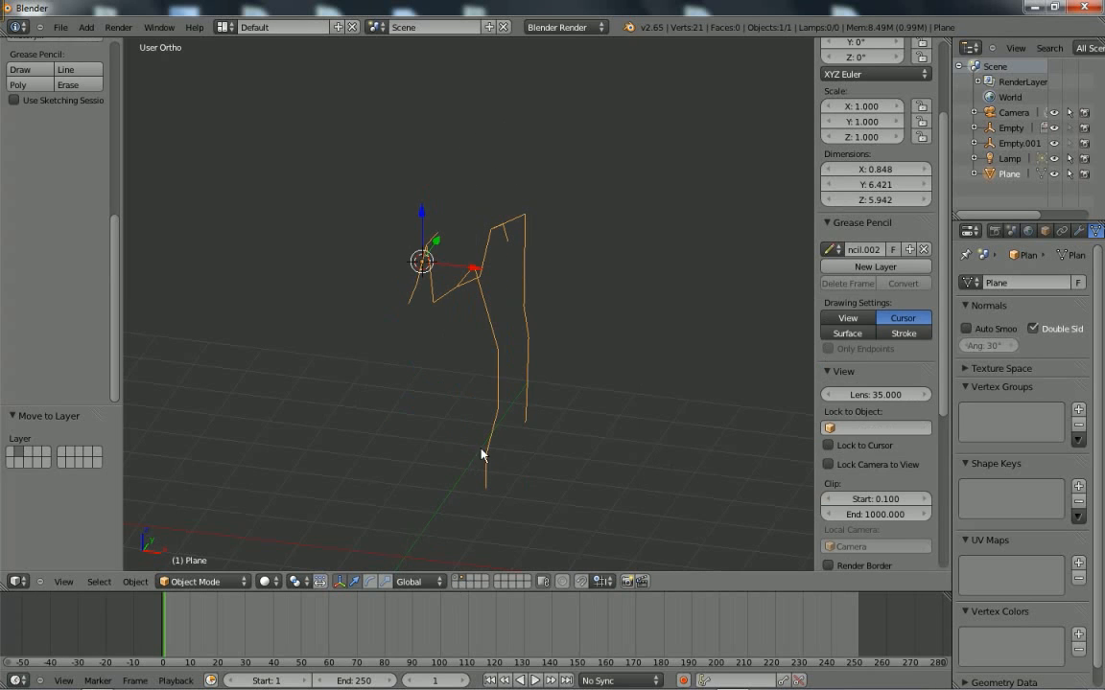
Add a Mirror modifier on the X axis to the deer skeleton mesh.
scroll(1062, 229, down, 2)
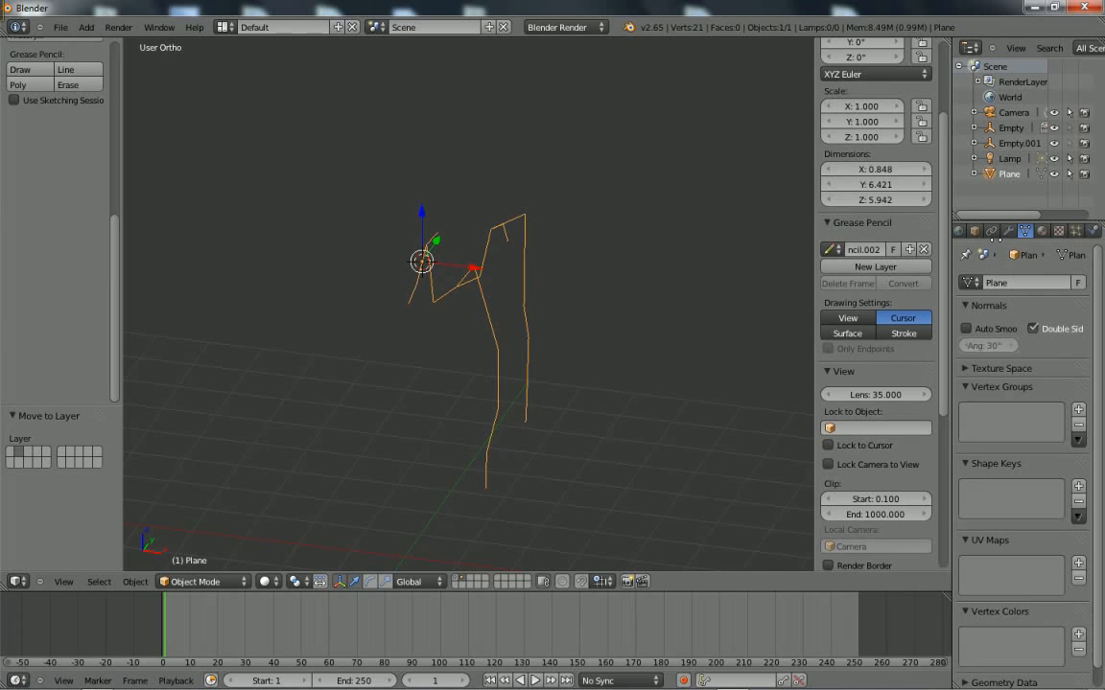
click(1011, 231)
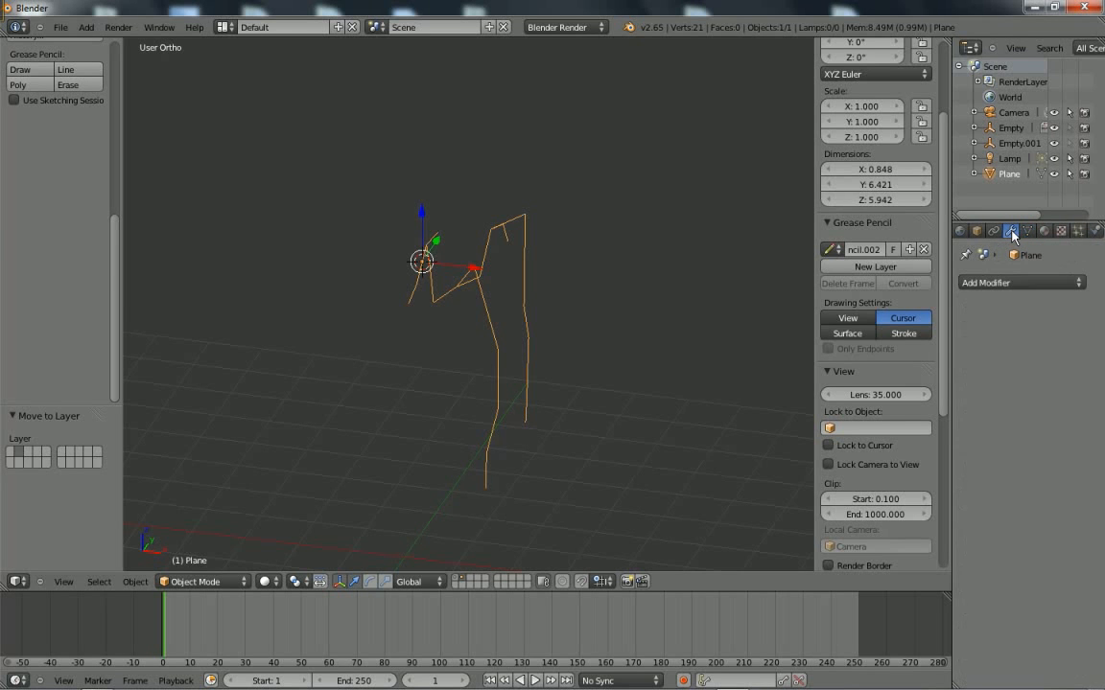
click(1008, 285)
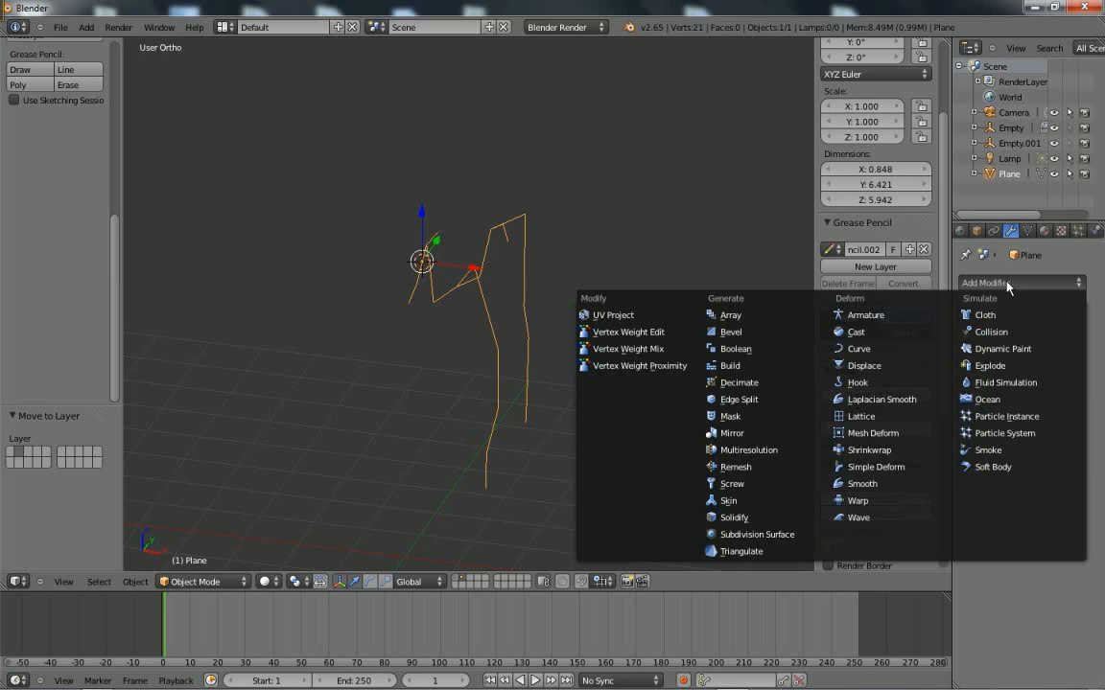
click(731, 433)
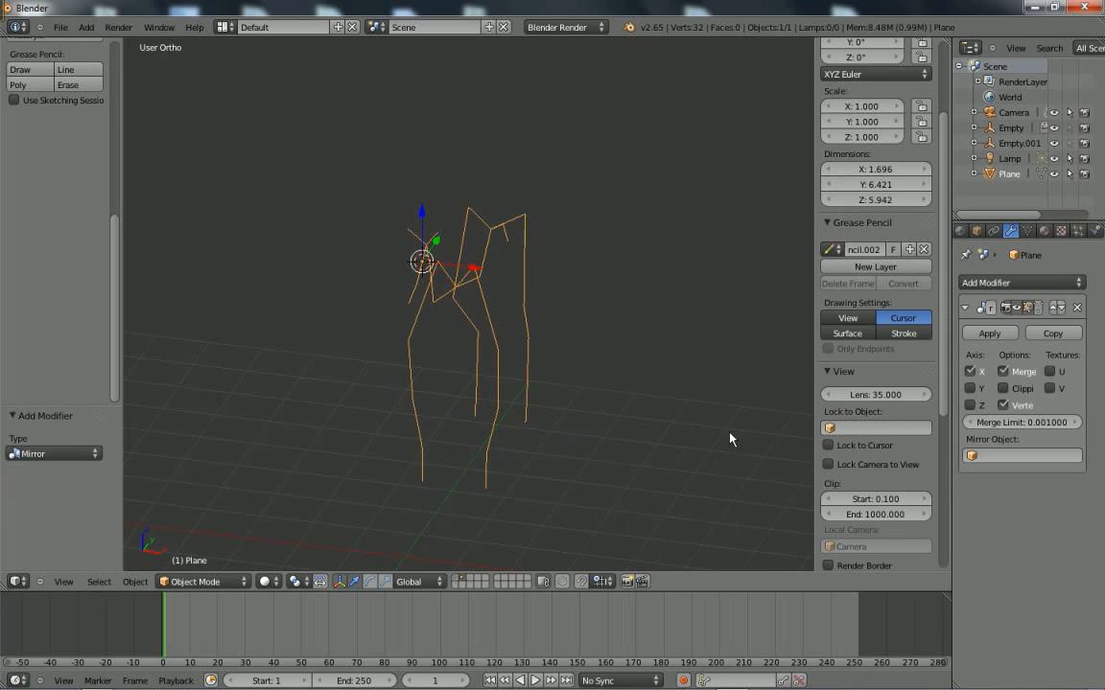
middle_drag(731, 439, 544, 389)
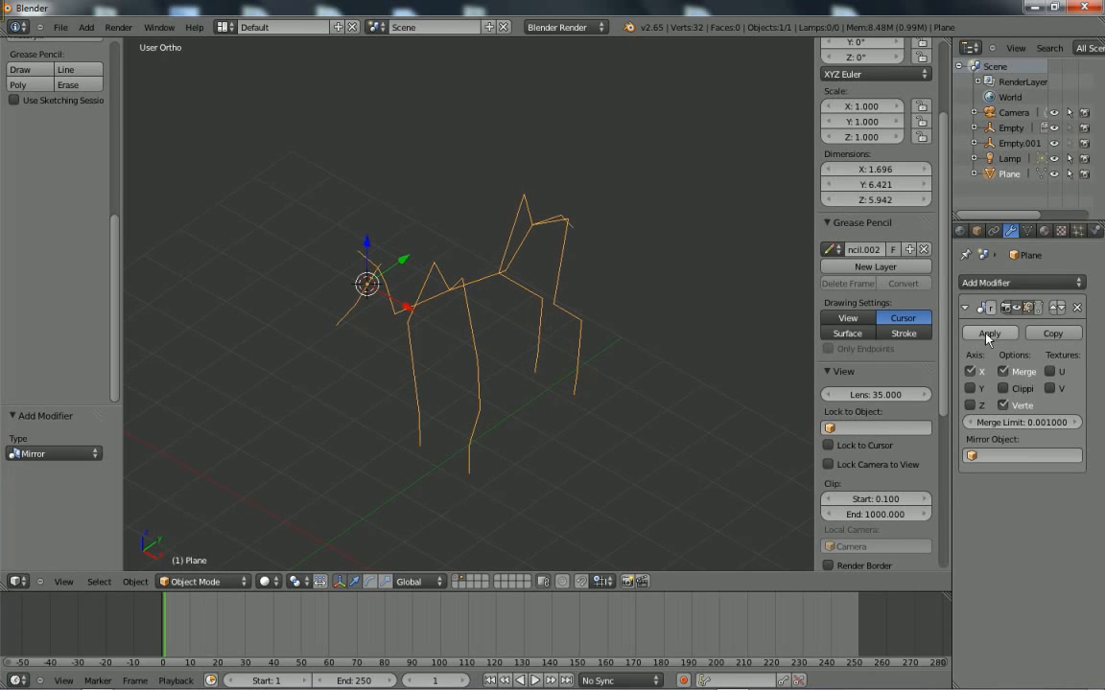
Add a Skin modifier to the mirrored skeleton mesh.
click(1015, 284)
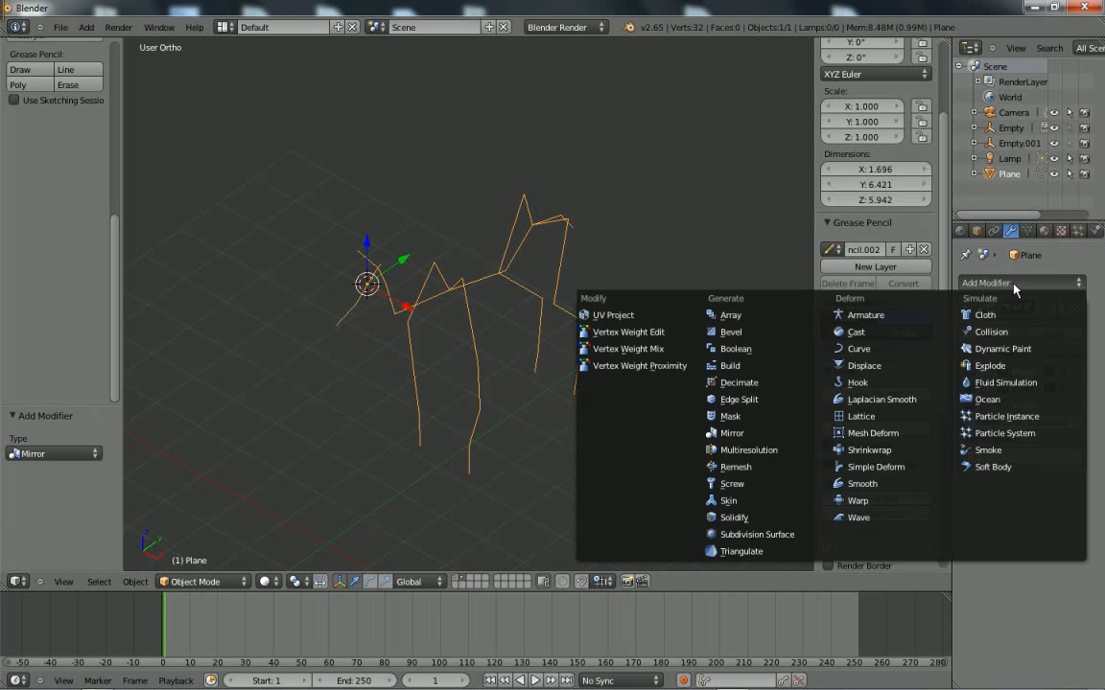
click(780, 502)
middle_drag(772, 503, 639, 468)
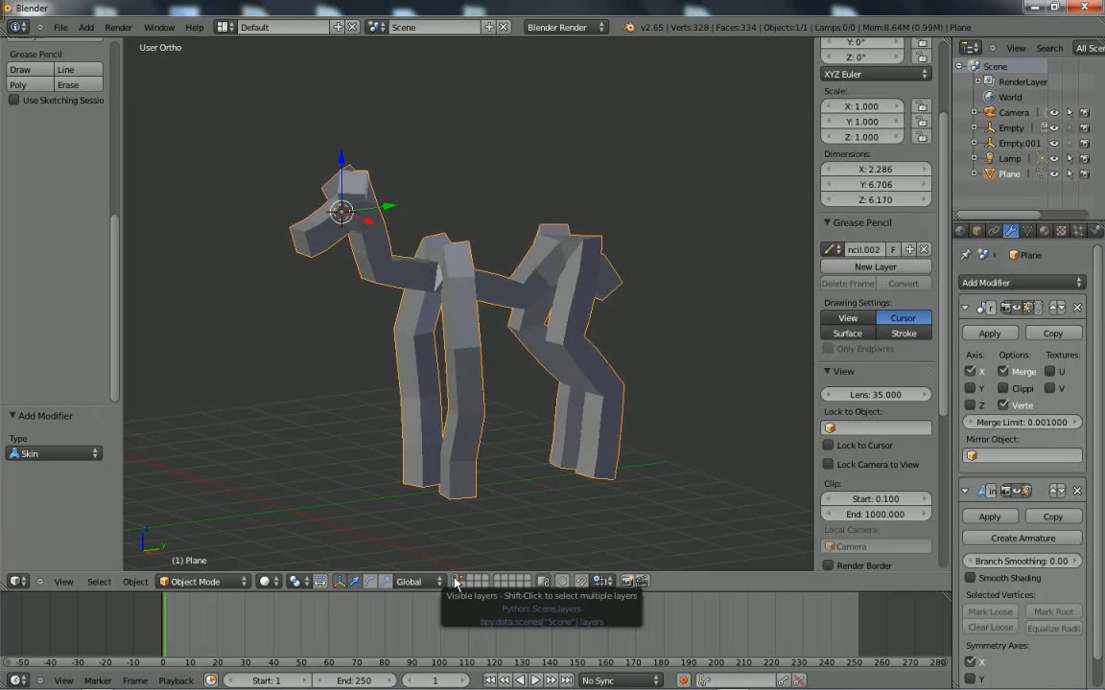
Show the first layer with the reference images together with the skeleton's layer, and enter Edit Mode on the mesh in right view.
shift+click(456, 582)
middle_drag(548, 484, 513, 475)
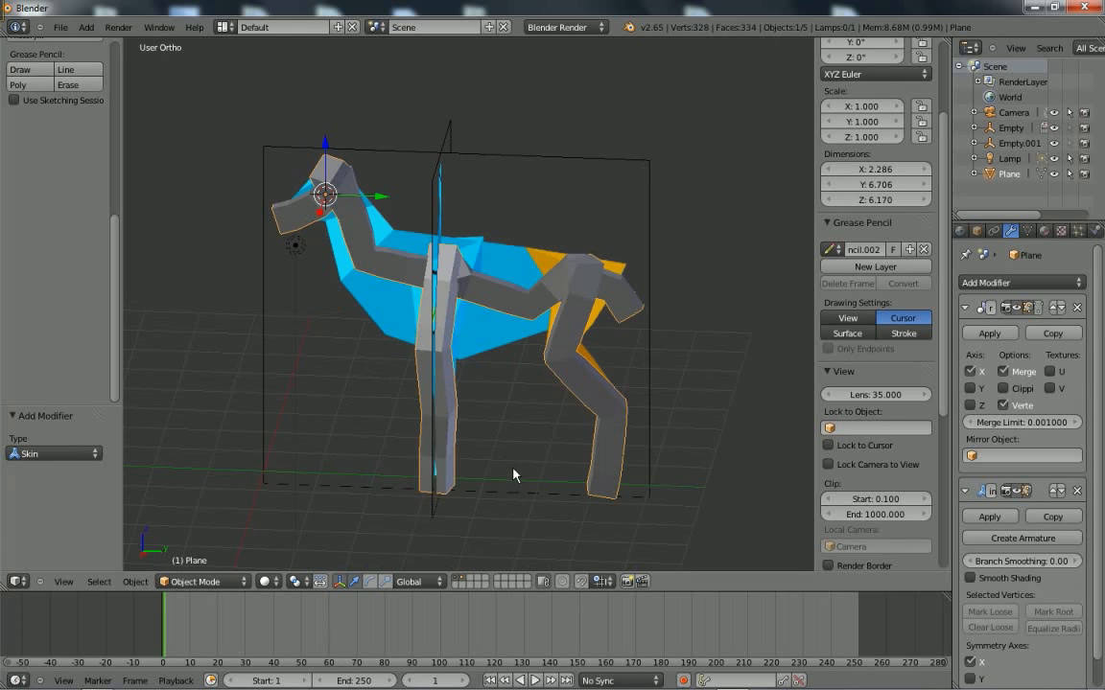
key(KP_3)
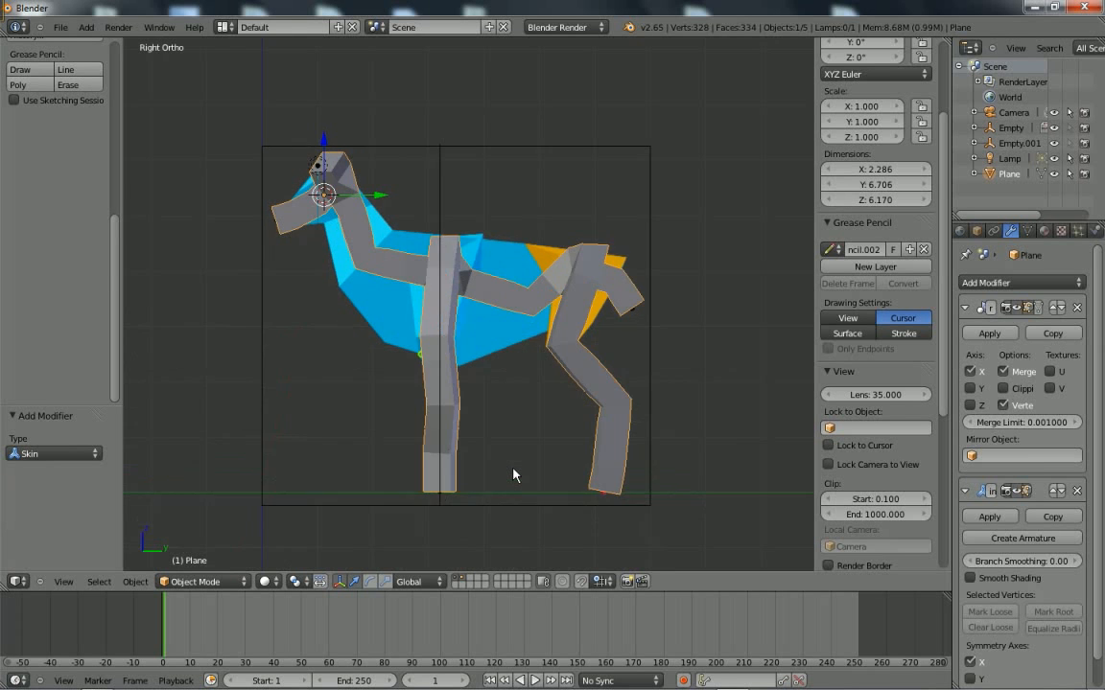
scroll(488, 471, up, 3)
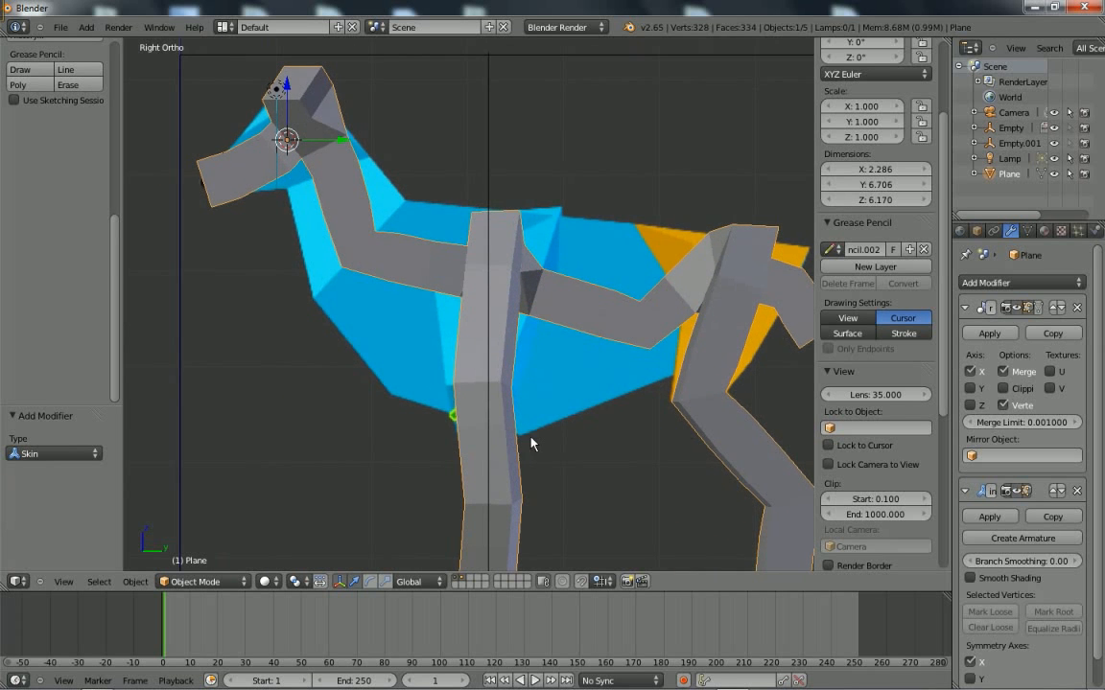
shift+middle_drag(422, 384, 444, 431)
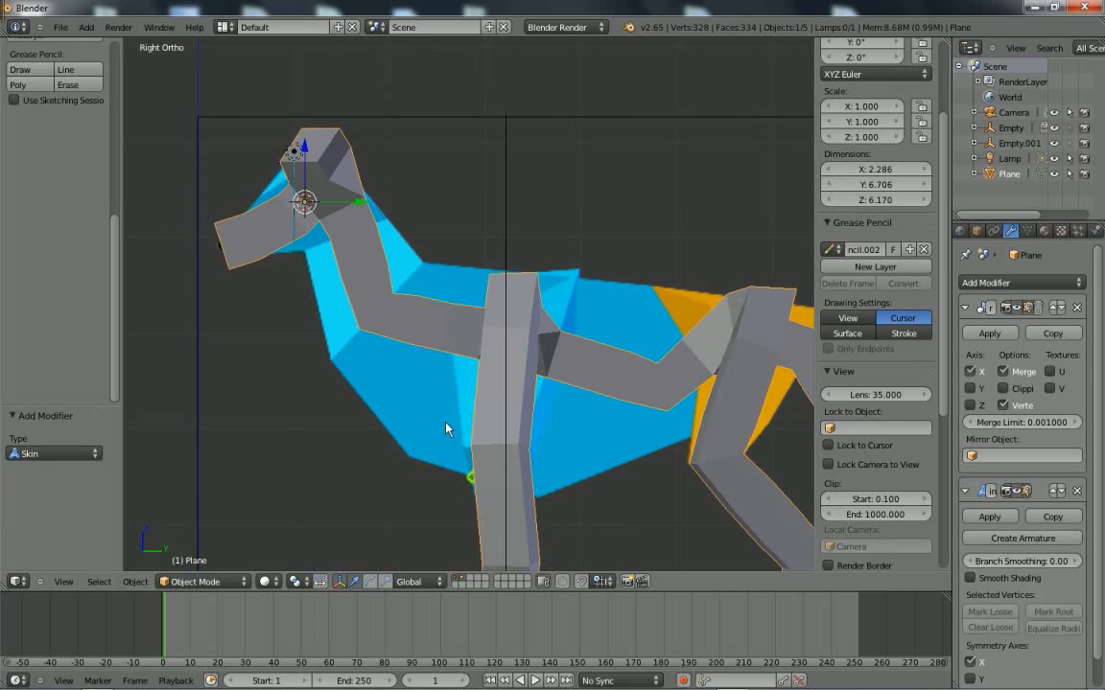
key(Tab)
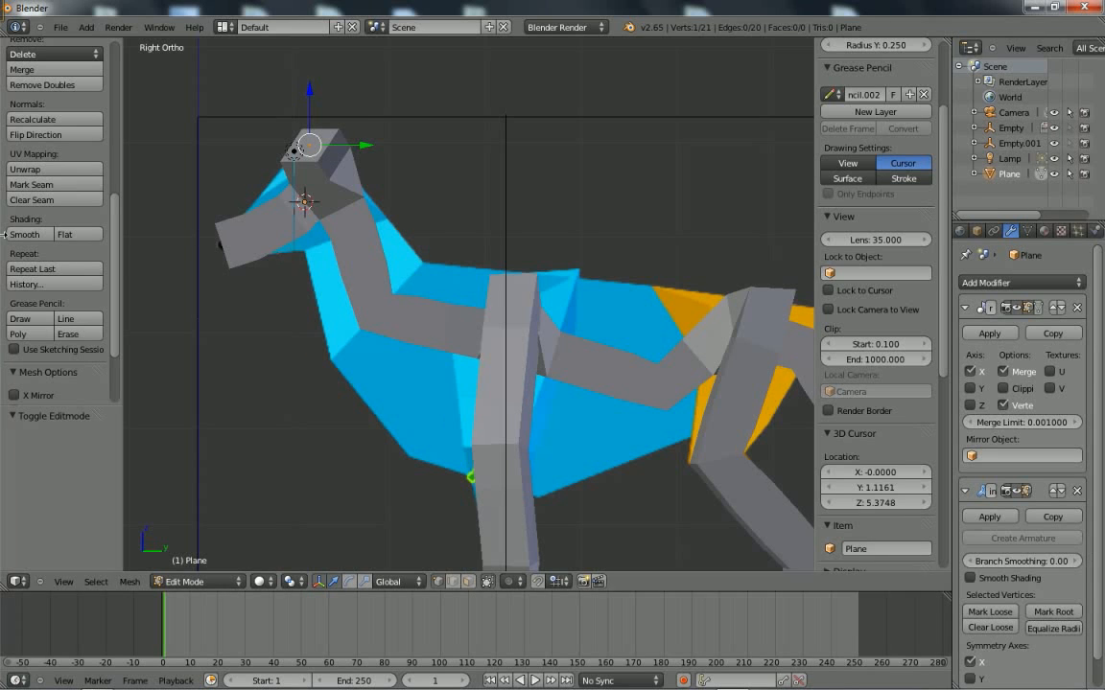
Sketch a freehand grease pencil stroke along the head, neck and spine, and unlink the grease pencil data.
click(23, 318)
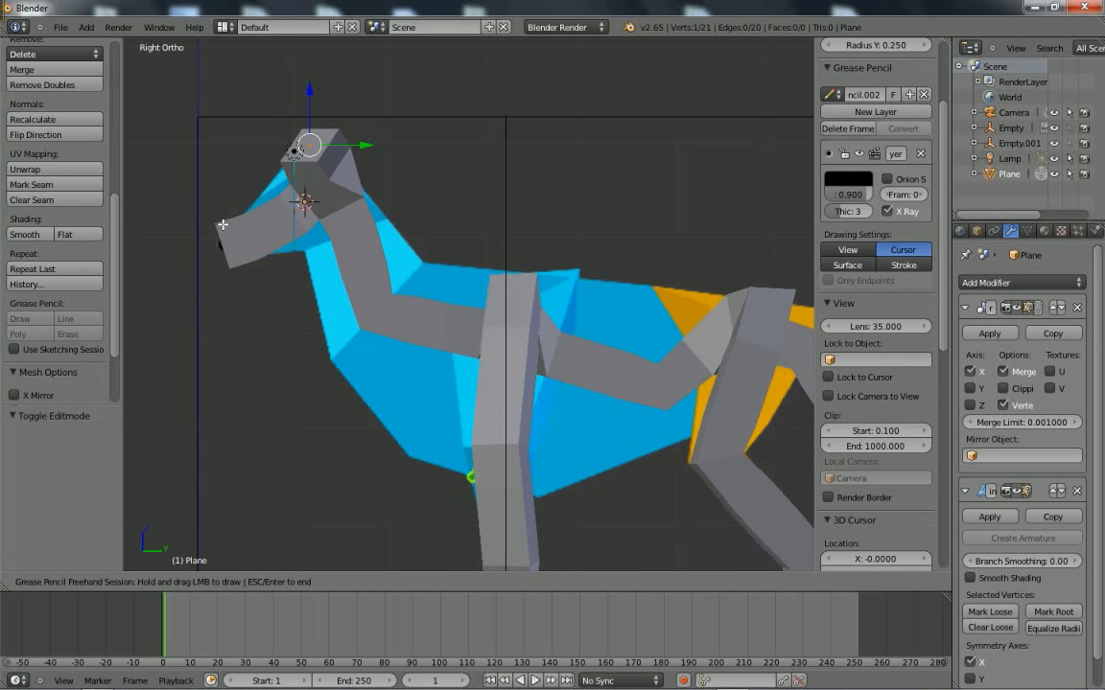
mouse_move(222, 224)
mouse_down()
mouse_move(239, 199)
mouse_move(296, 173)
mouse_move(317, 224)
mouse_move(402, 330)
mouse_move(624, 380)
mouse_up()
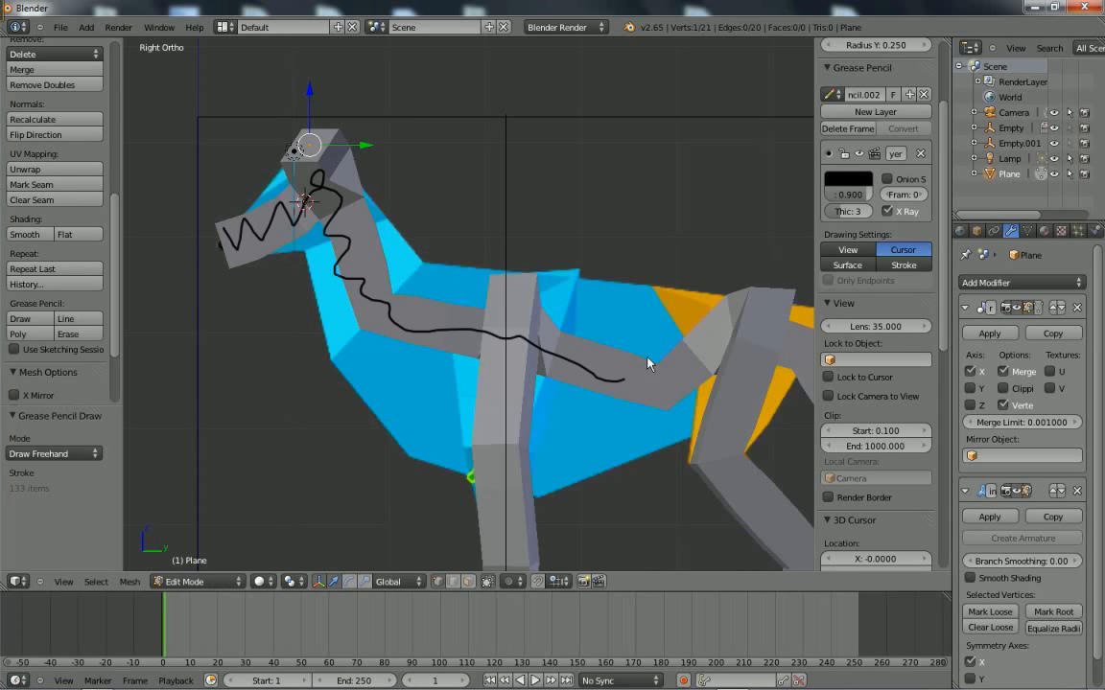
click(924, 95)
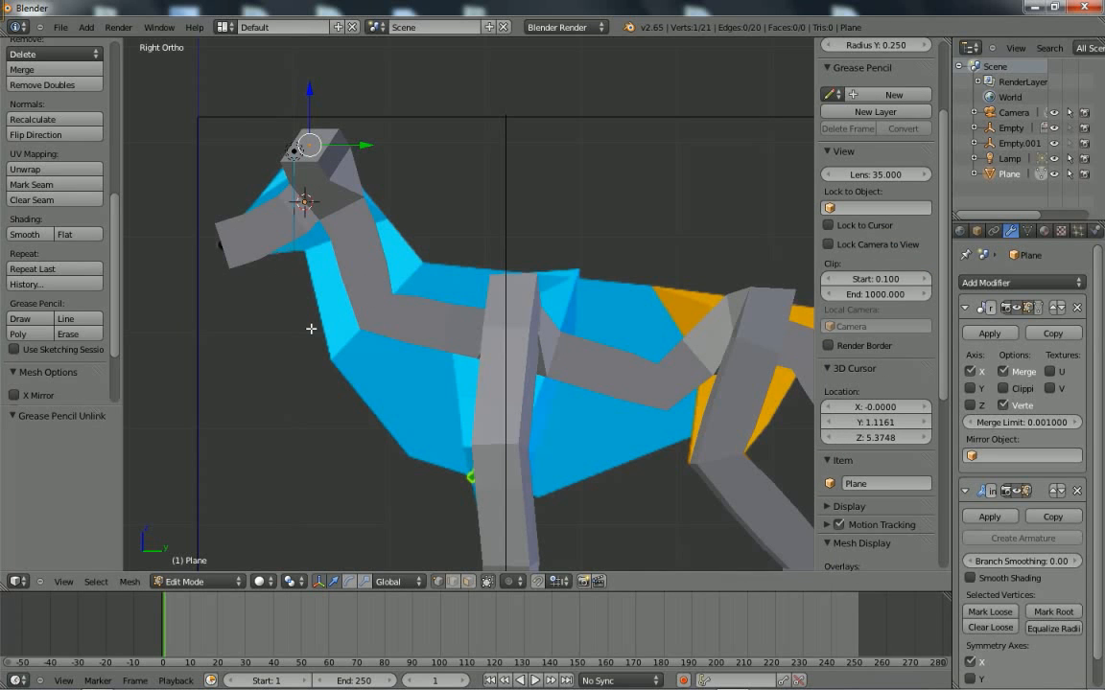
Switch to wireframe display and examine the skin's outline against the side reference from the head down to the hooves.
key(z)
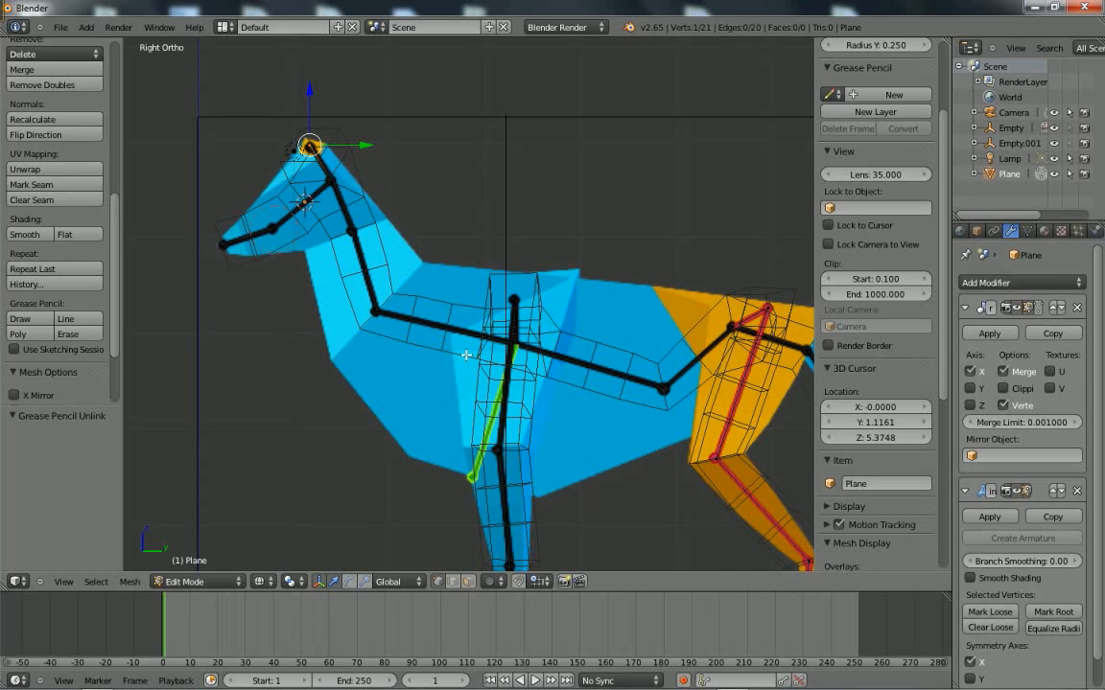
shift+middle_drag(309, 282, 383, 343)
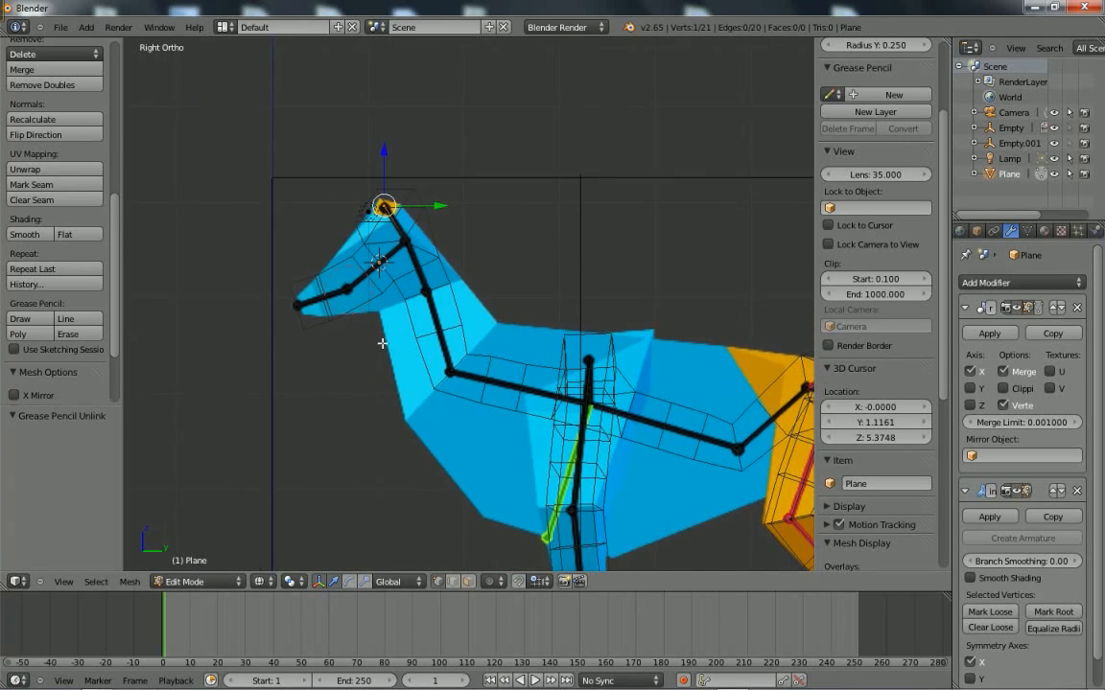
scroll(380, 342, up, 4)
shift+middle_drag(288, 305, 448, 336)
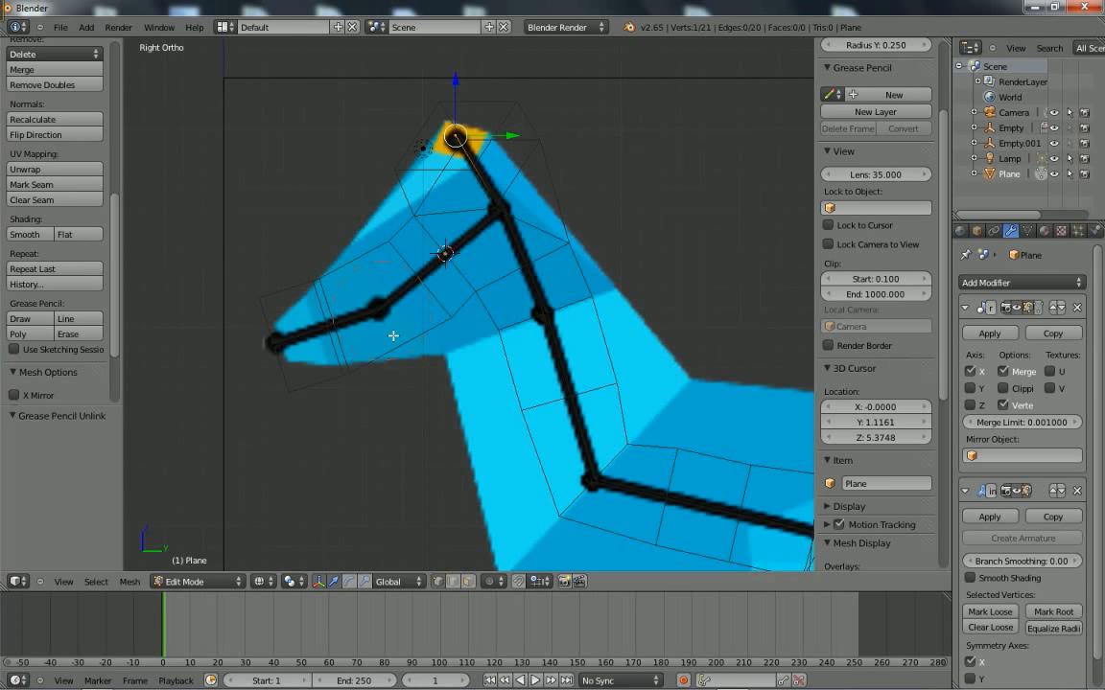
shift+middle_drag(594, 476, 308, 304)
shift+middle_drag(210, 208, 429, 350)
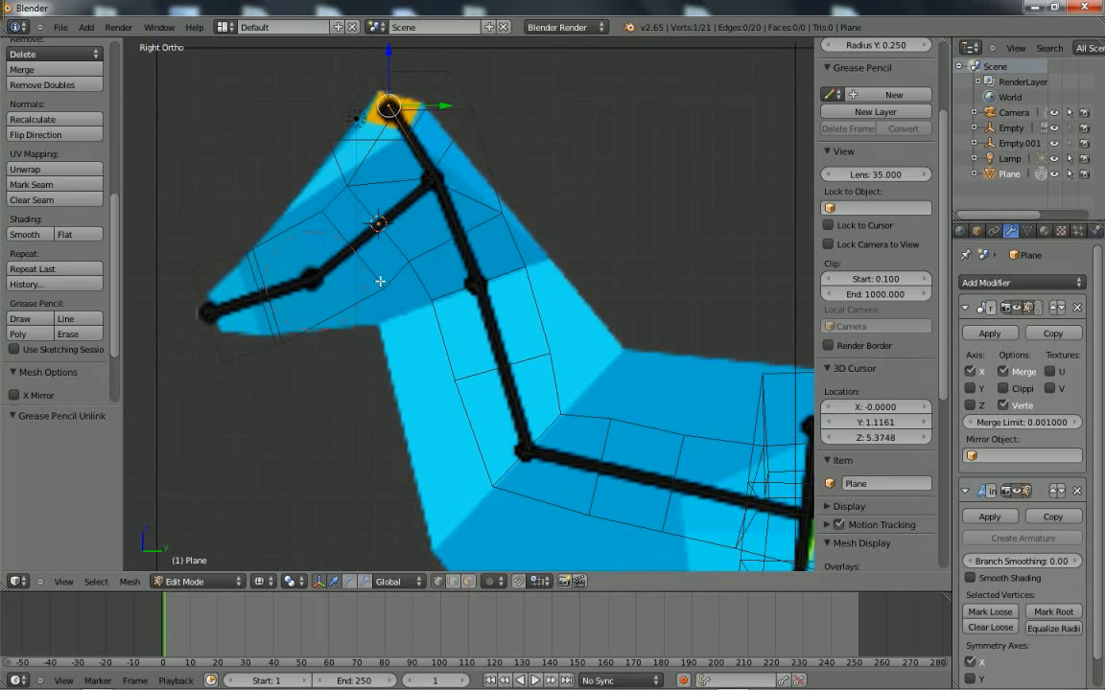
scroll(378, 316, down, 3)
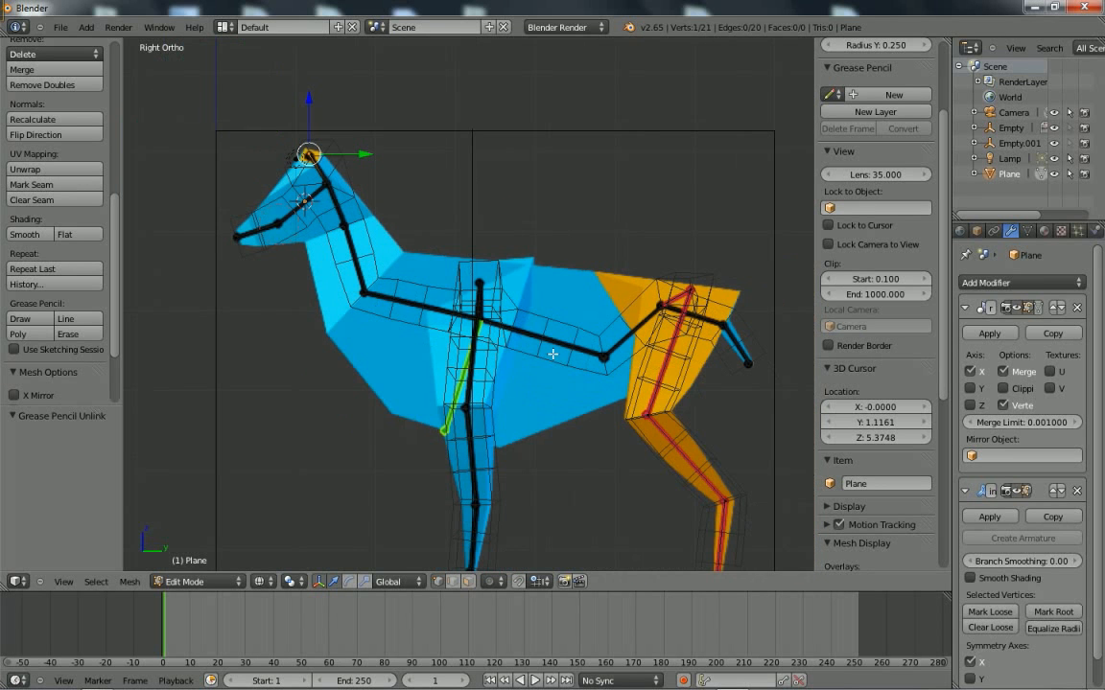
shift+middle_drag(616, 465, 562, 394)
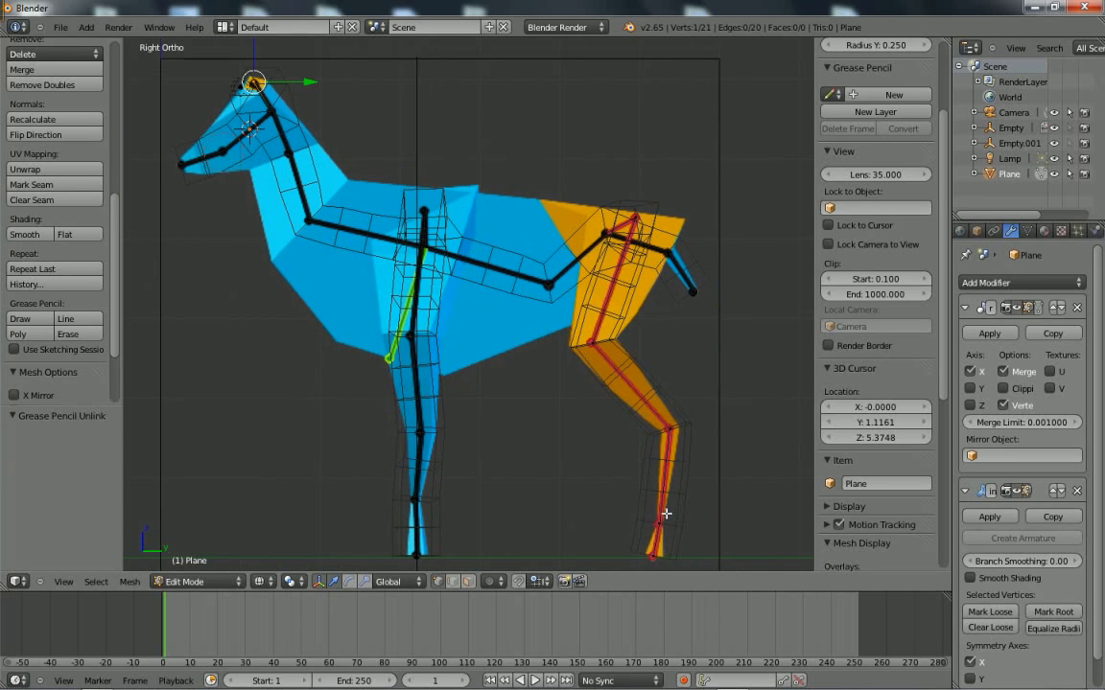
shift+middle_drag(400, 366, 453, 501)
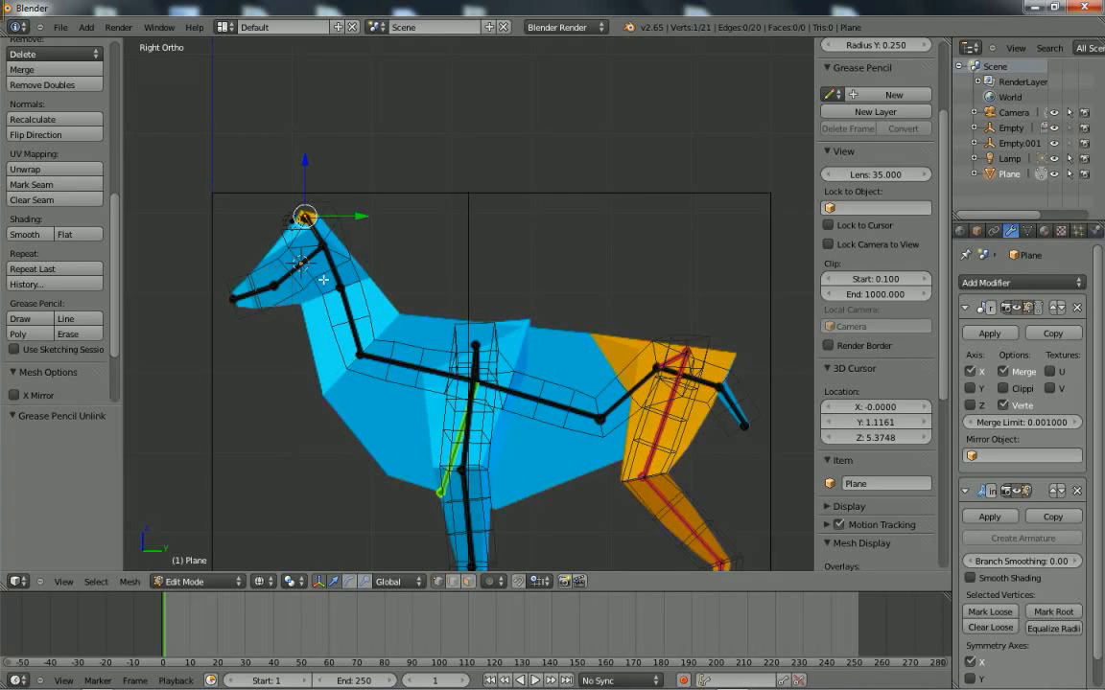
Select the spine vertex where the front legs join and mark it as the skin root.
middle_drag(478, 410, 491, 430)
scroll(491, 431, up, 4)
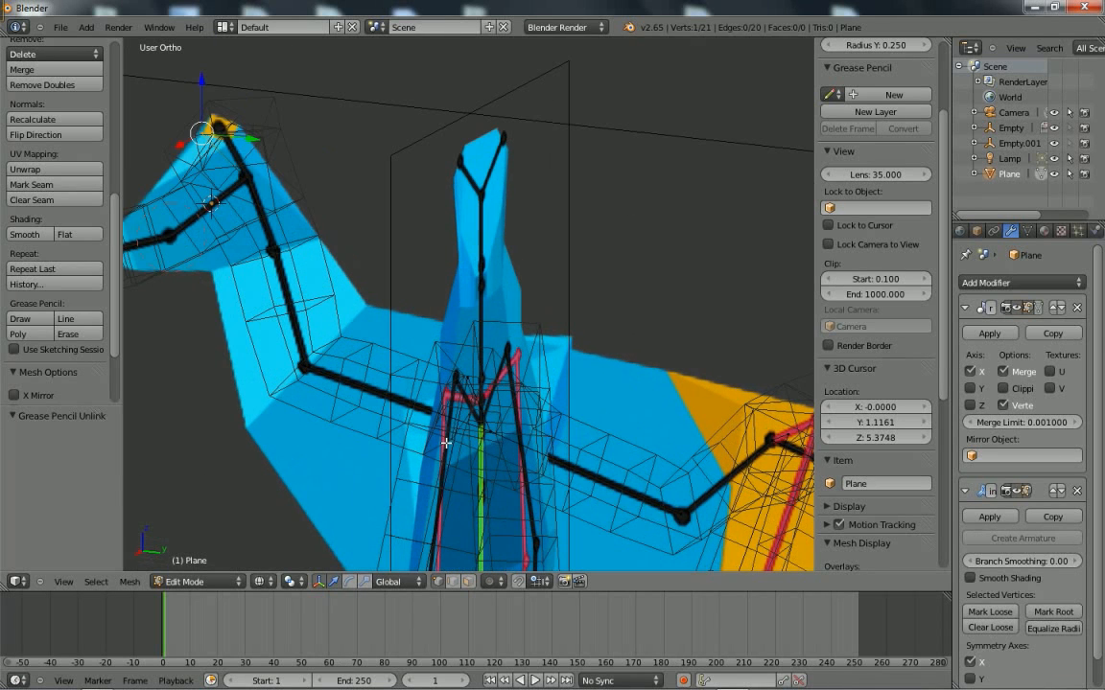
right_click(490, 436)
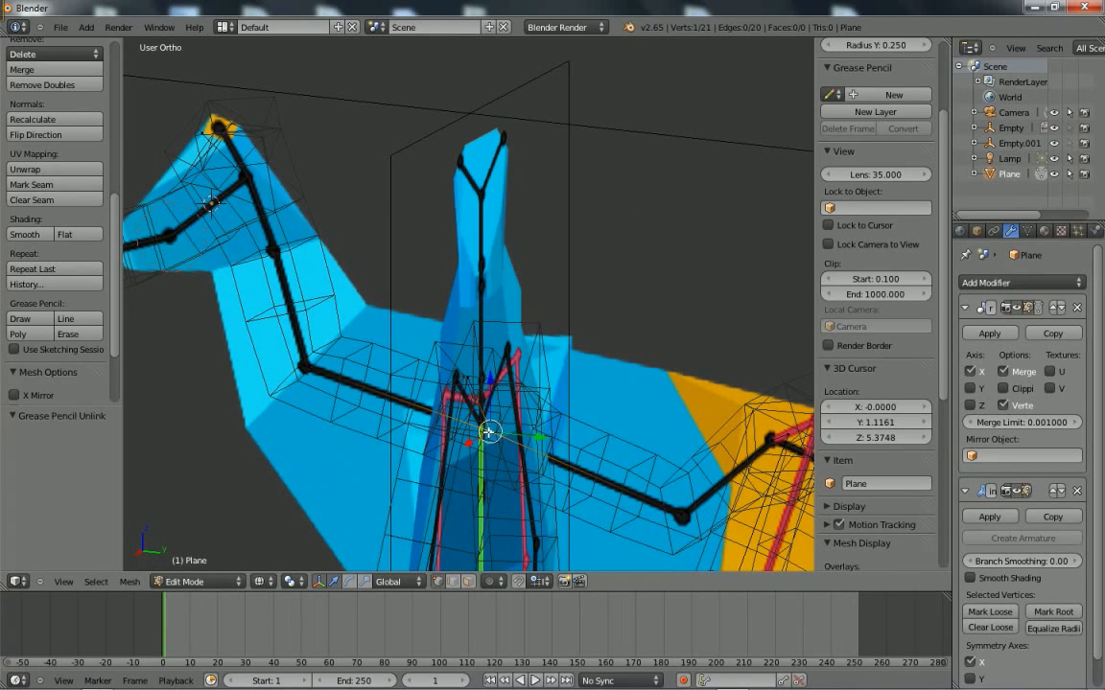
key(KP_3)
scroll(486, 436, down, 2)
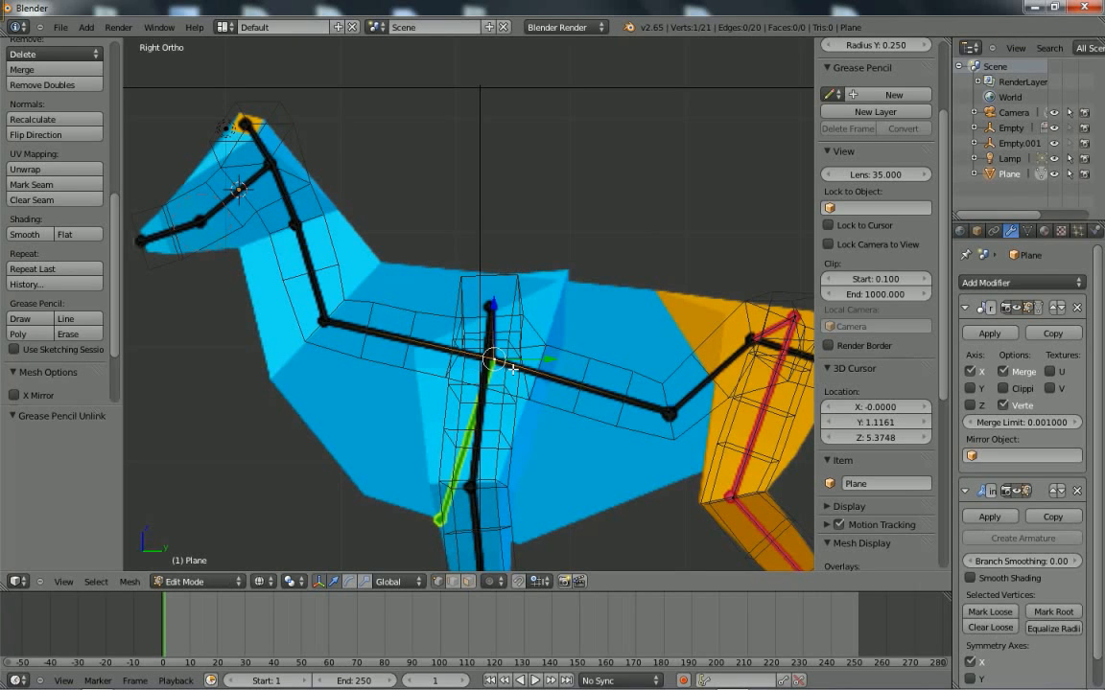
click(1054, 615)
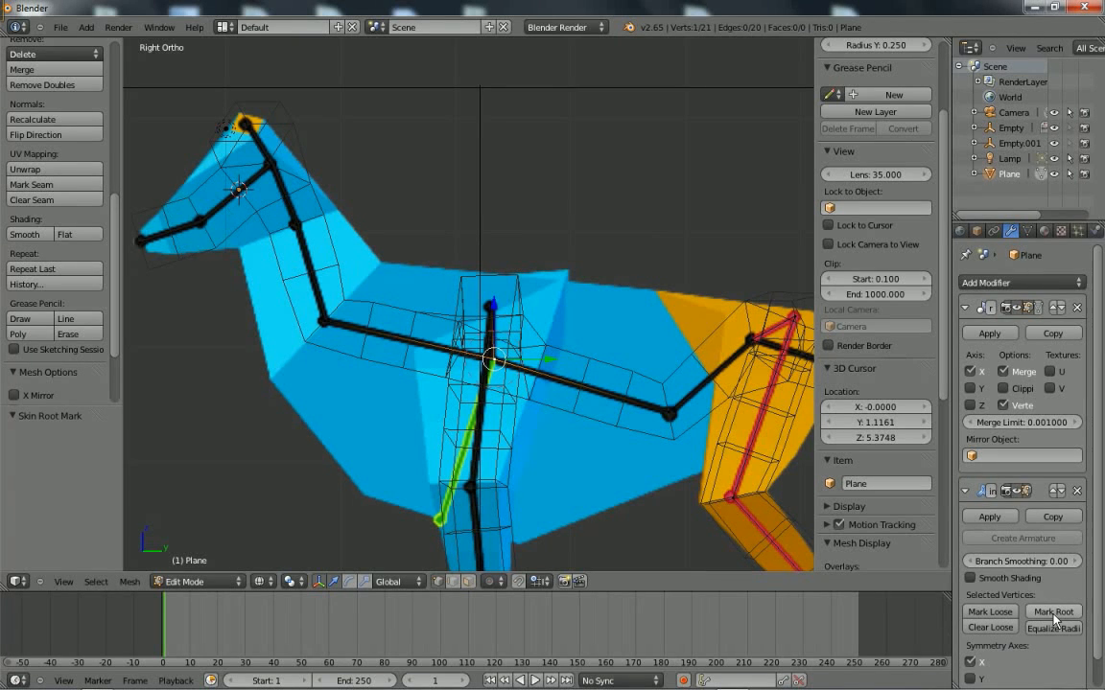
Shrink the skin radius at the nose-tip vertex by a factor of about 0.25 to fit the side reference.
scroll(537, 447, down, 2)
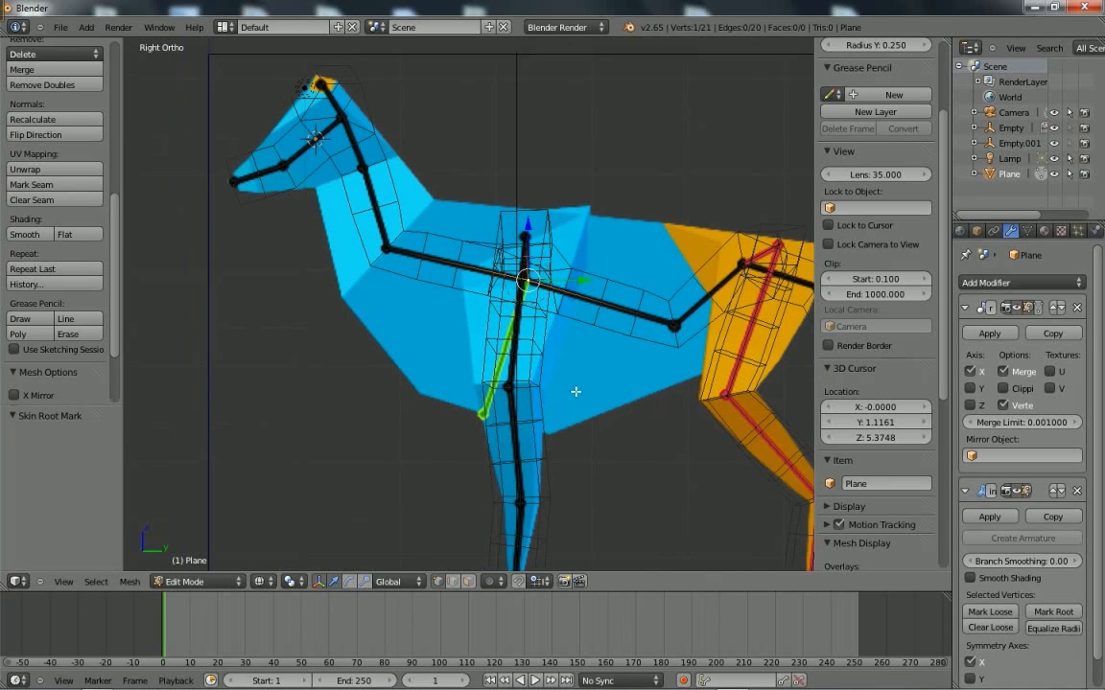
shift+middle_drag(602, 467, 582, 426)
shift+middle_drag(523, 386, 566, 479)
right_click(251, 239)
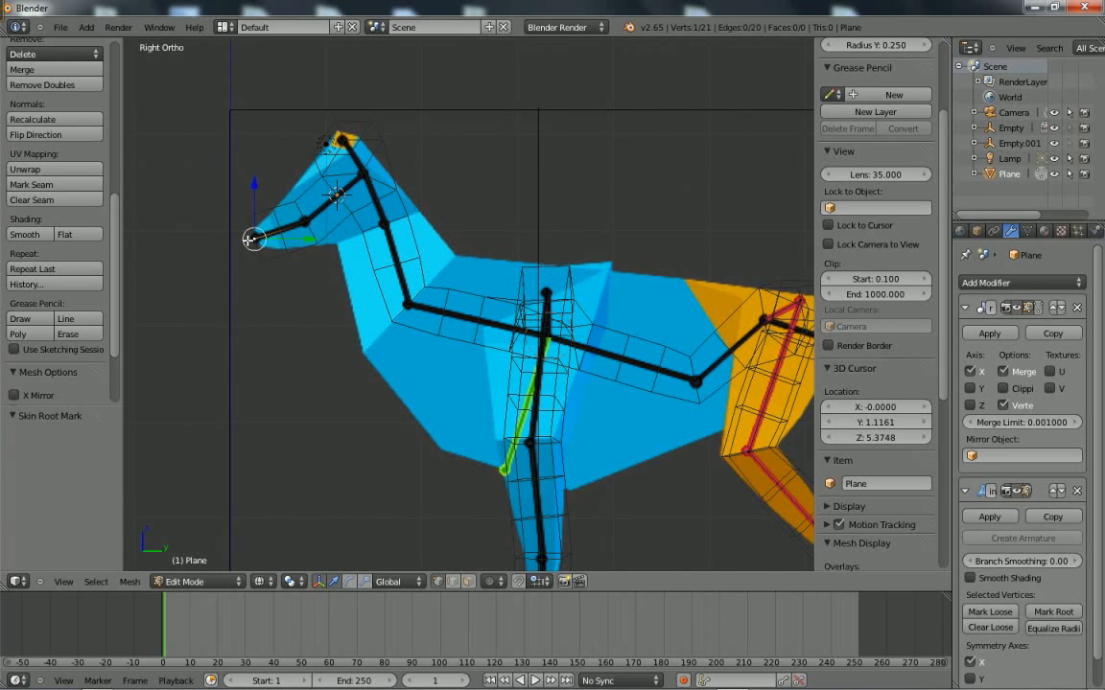
shift+middle_drag(321, 307, 363, 331)
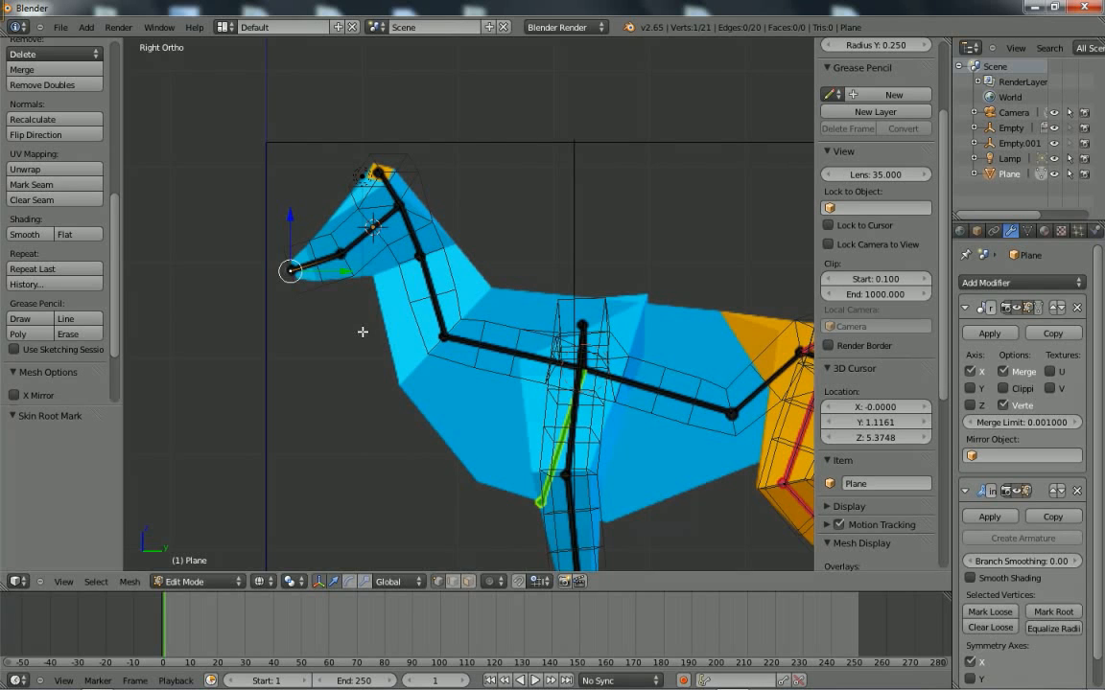
key(ctrl+a)
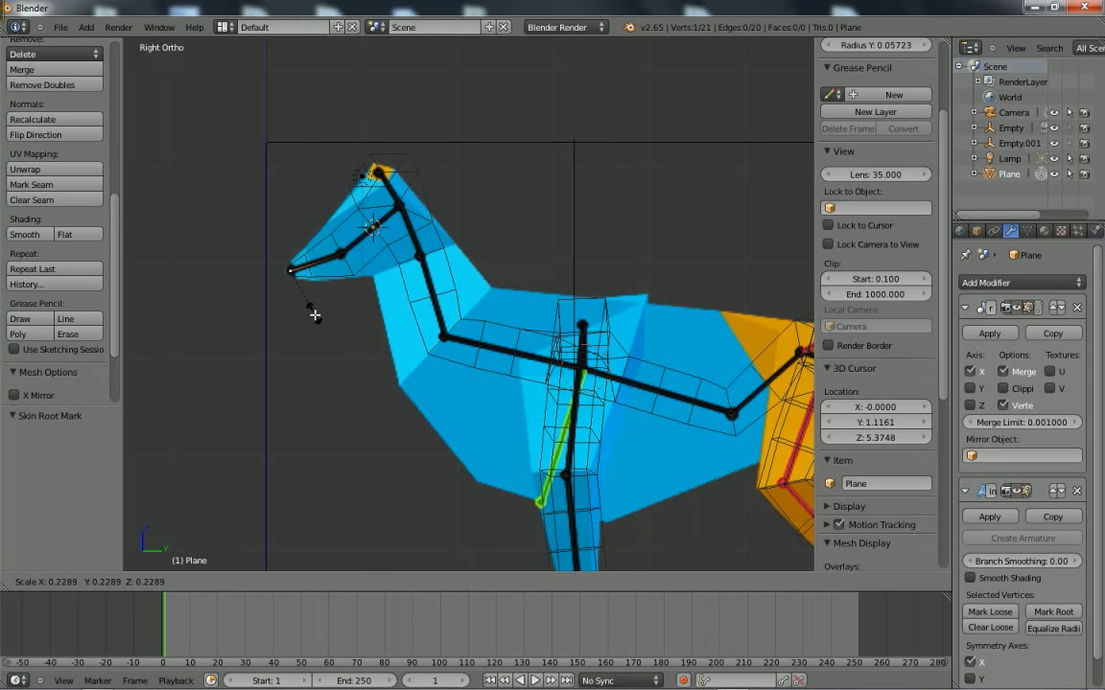
click(313, 315)
Enlarge the skin radius at the mid-snout vertex by about 1.2 and at the back-of-head vertex by about 2.17.
right_click(334, 255)
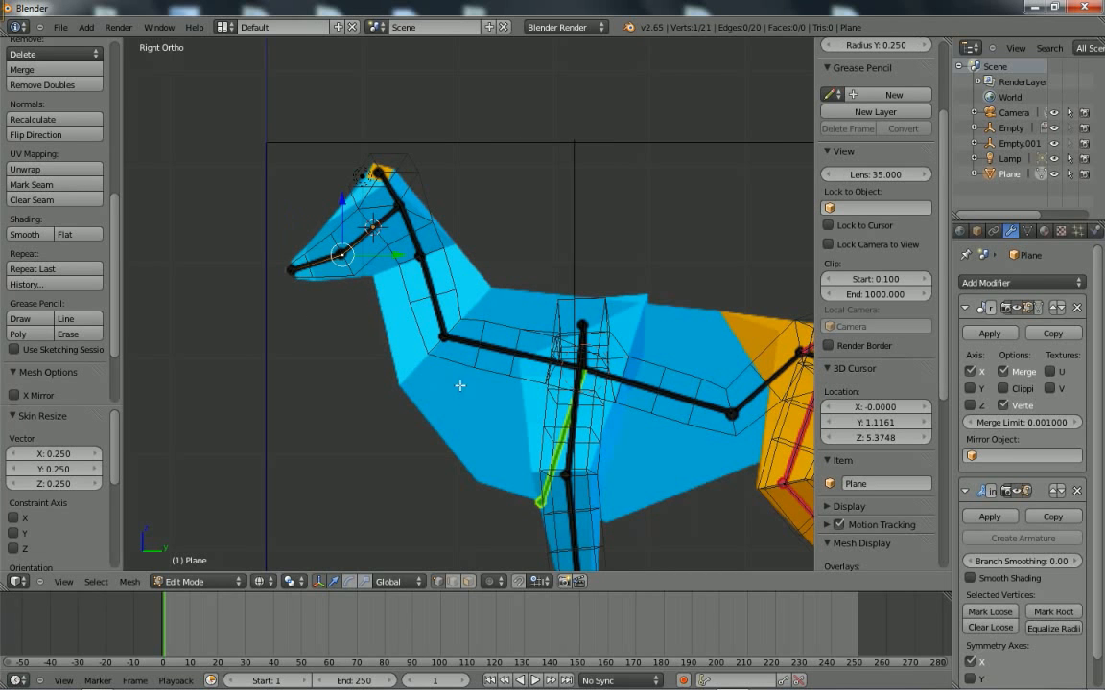
key(ctrl+a)
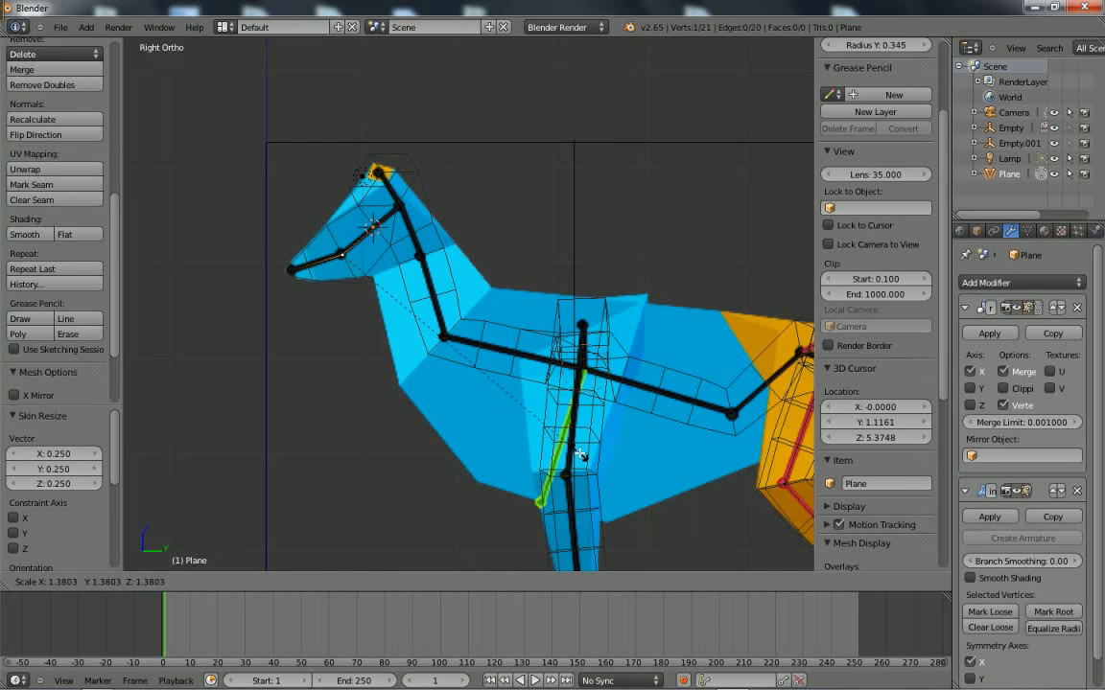
click(547, 430)
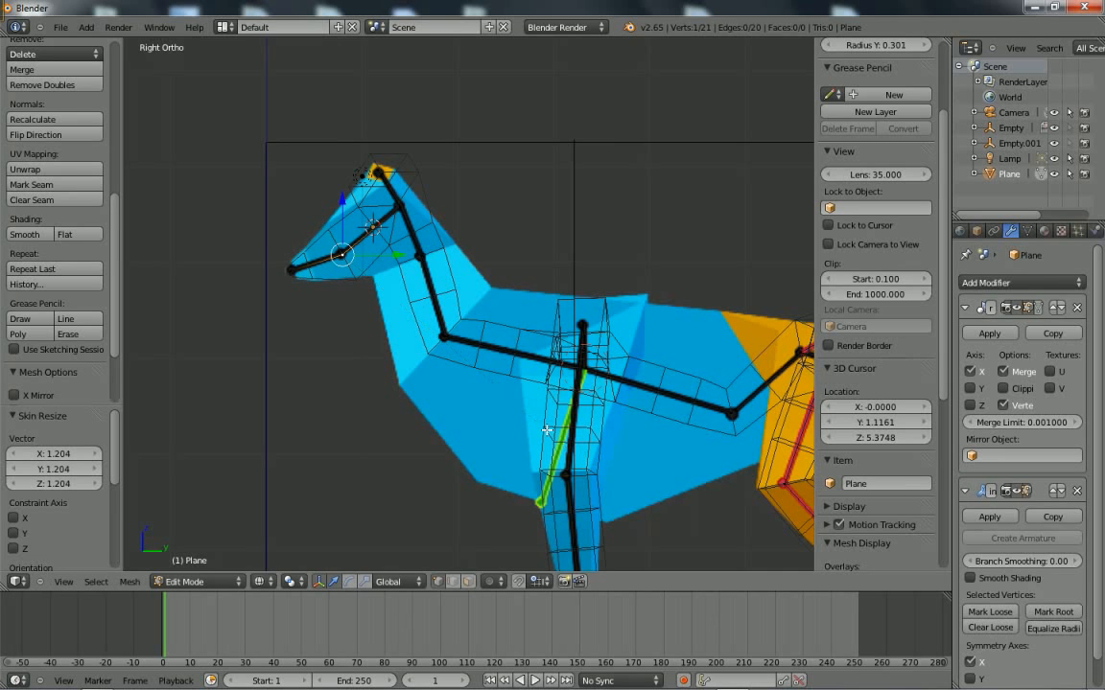
right_click(396, 206)
key(ctrl+a)
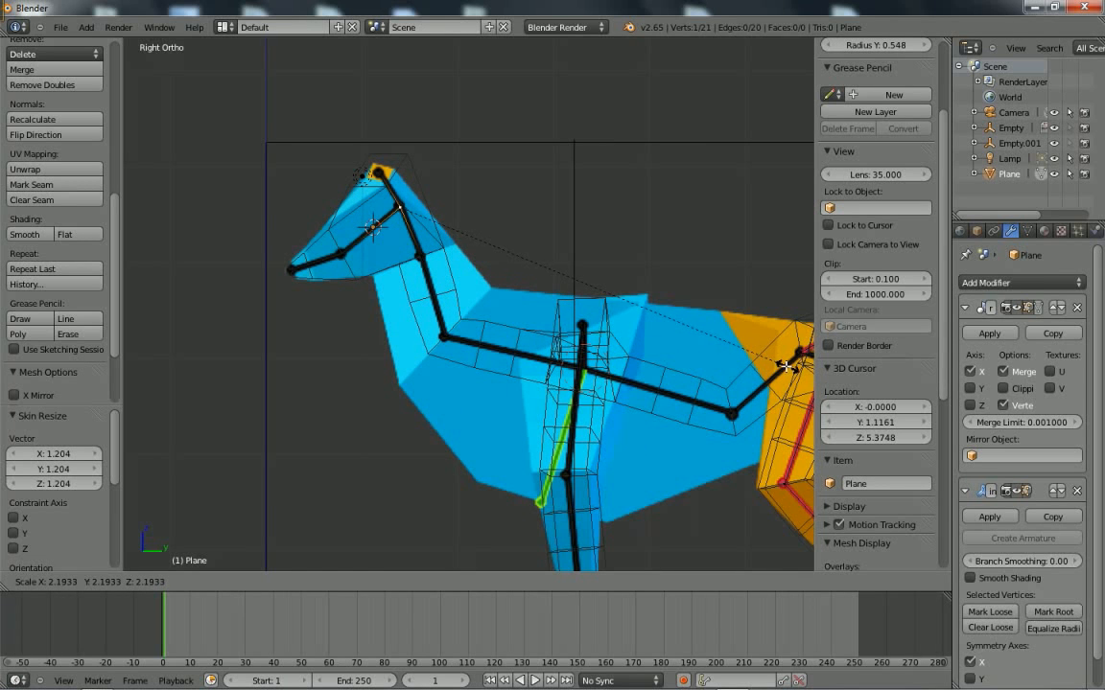
click(705, 328)
Shrink the skin radius at the ear-tip vertex on top of the head by a factor of about 0.317.
right_click(378, 170)
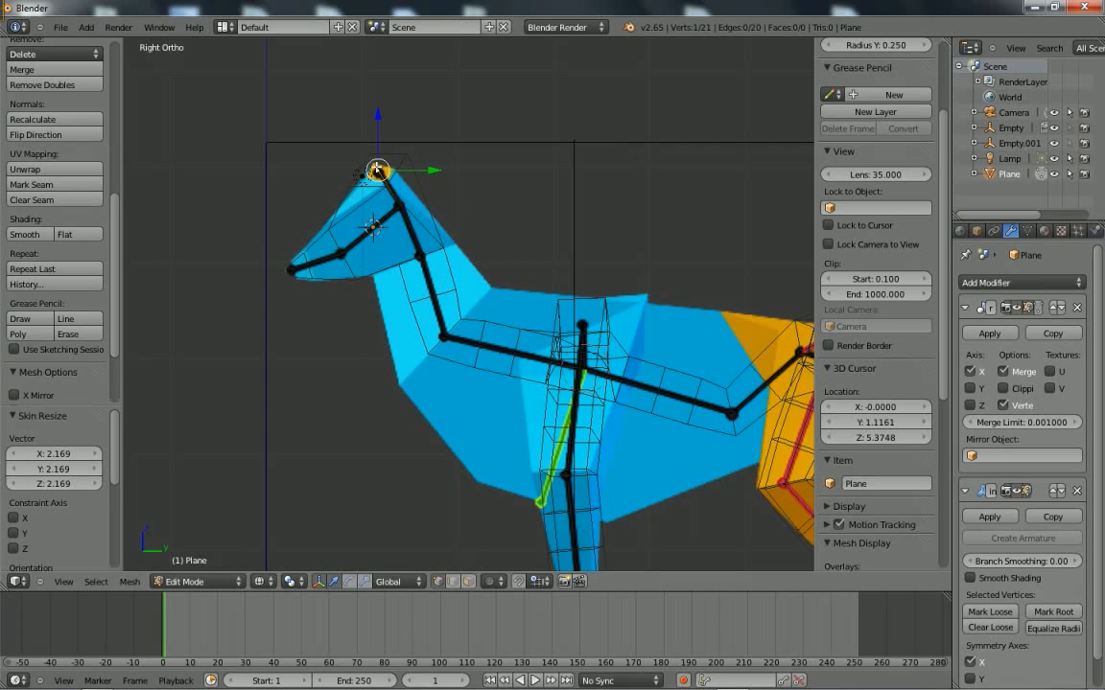
key(ctrl+a)
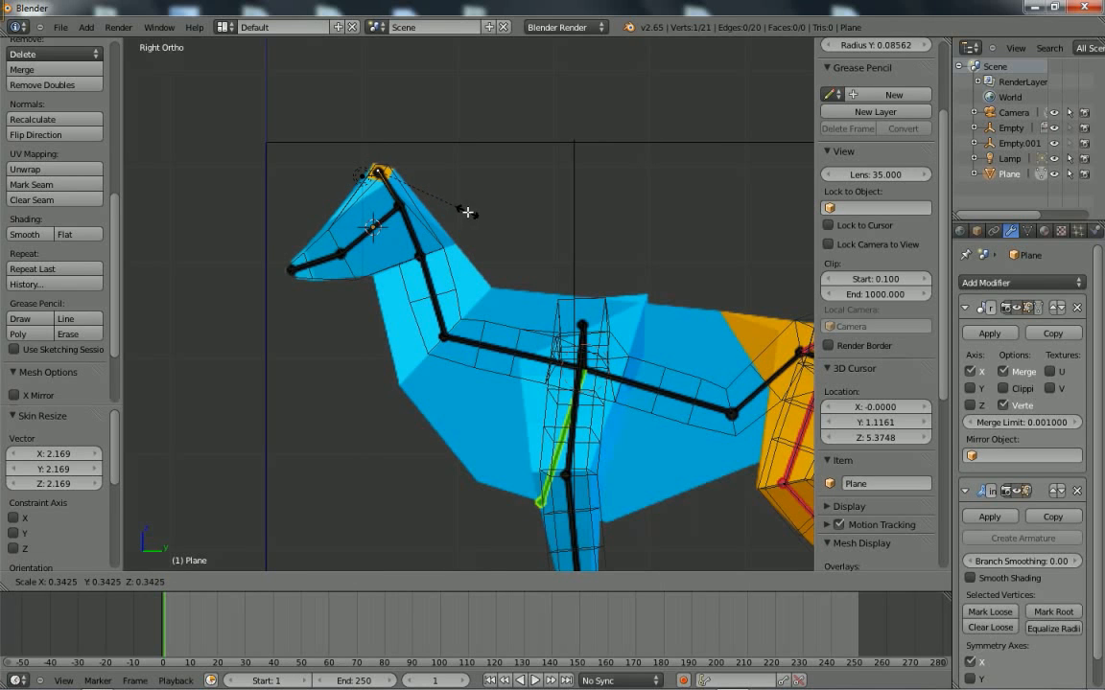
click(460, 209)
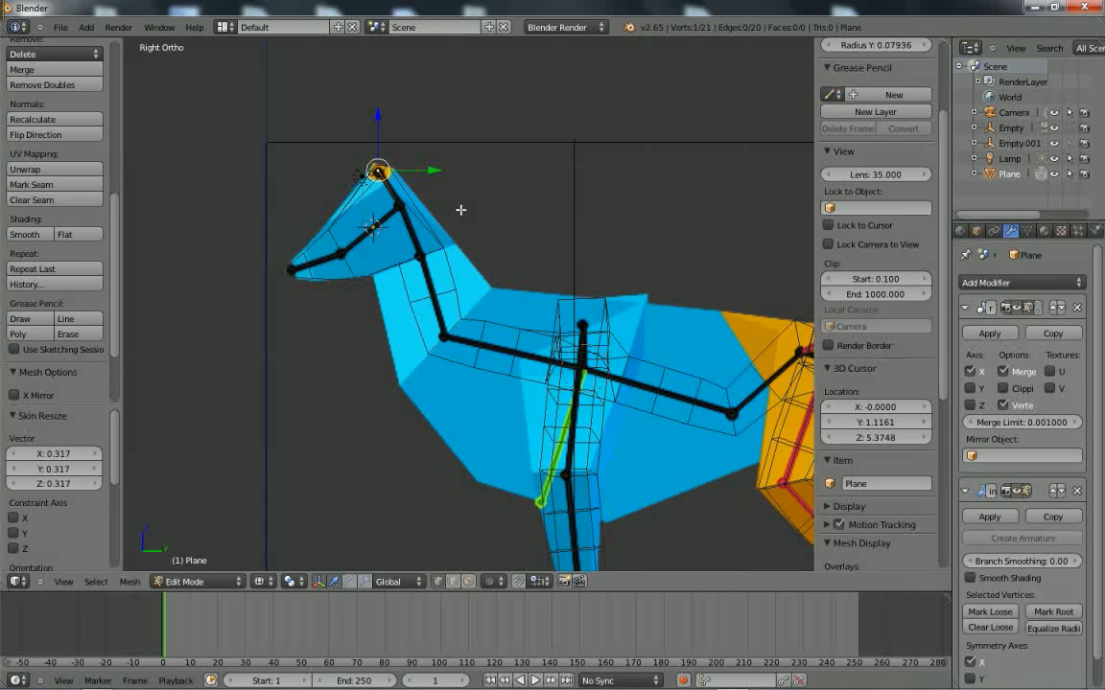
Enlarge the skin radius at the upper-neck vertex by about 1.52 and at the neck-base vertex by about 2.88 to fit the side reference.
right_click(420, 257)
key(ctrl+a)
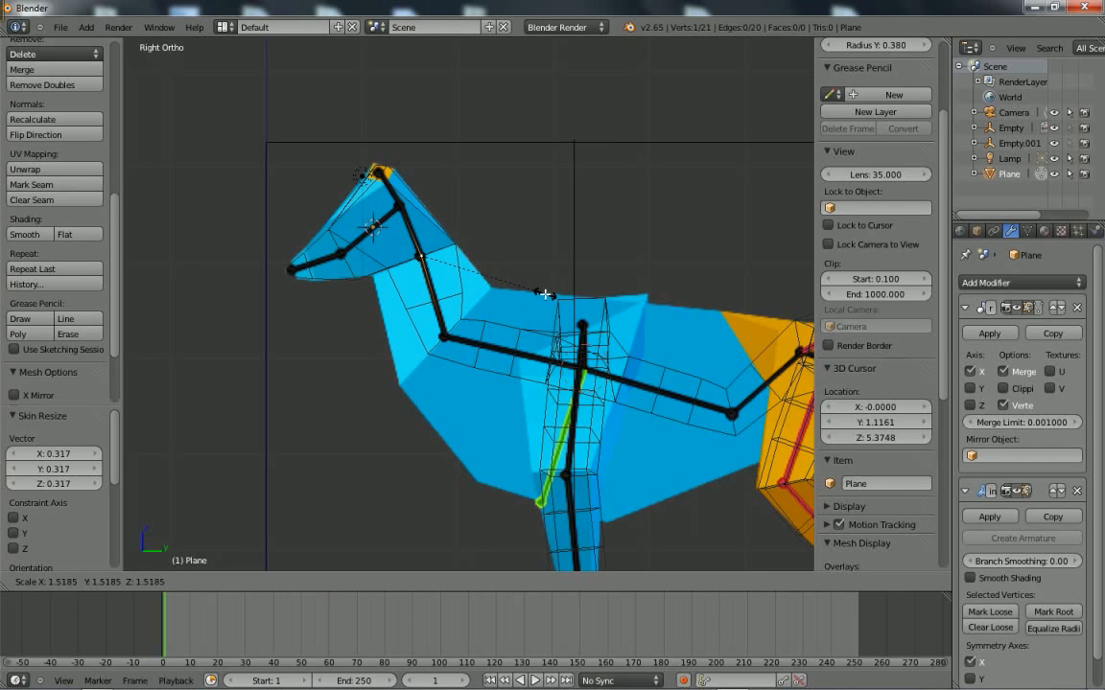
click(545, 293)
key(ctrl+a)
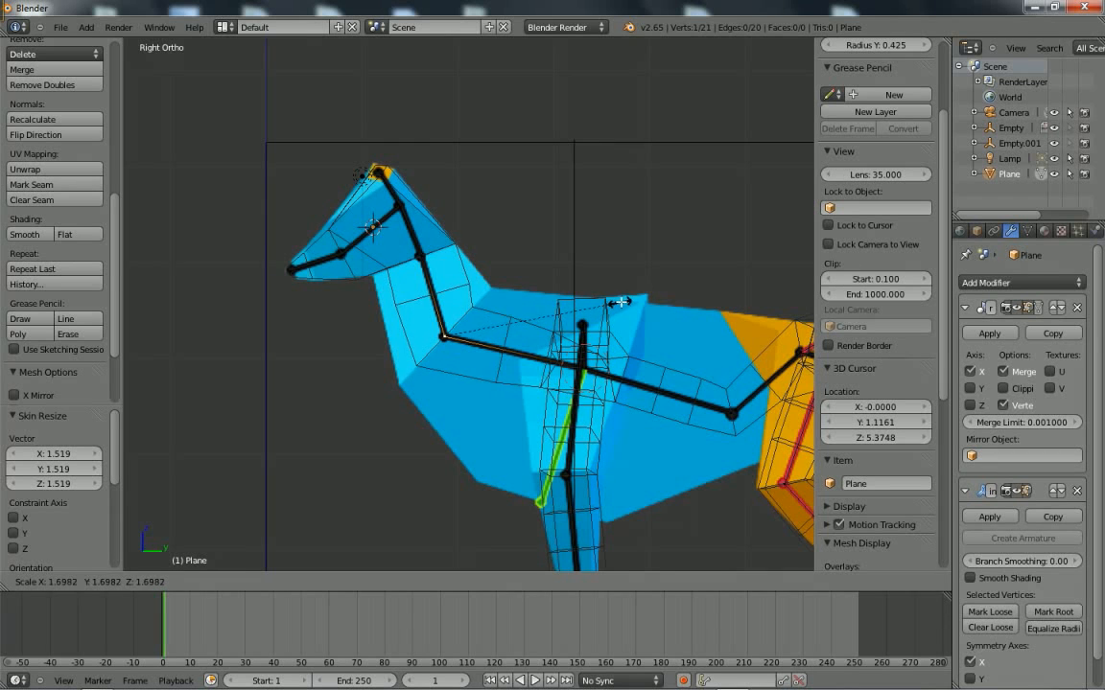
click(734, 248)
scroll(380, 294, up, 1)
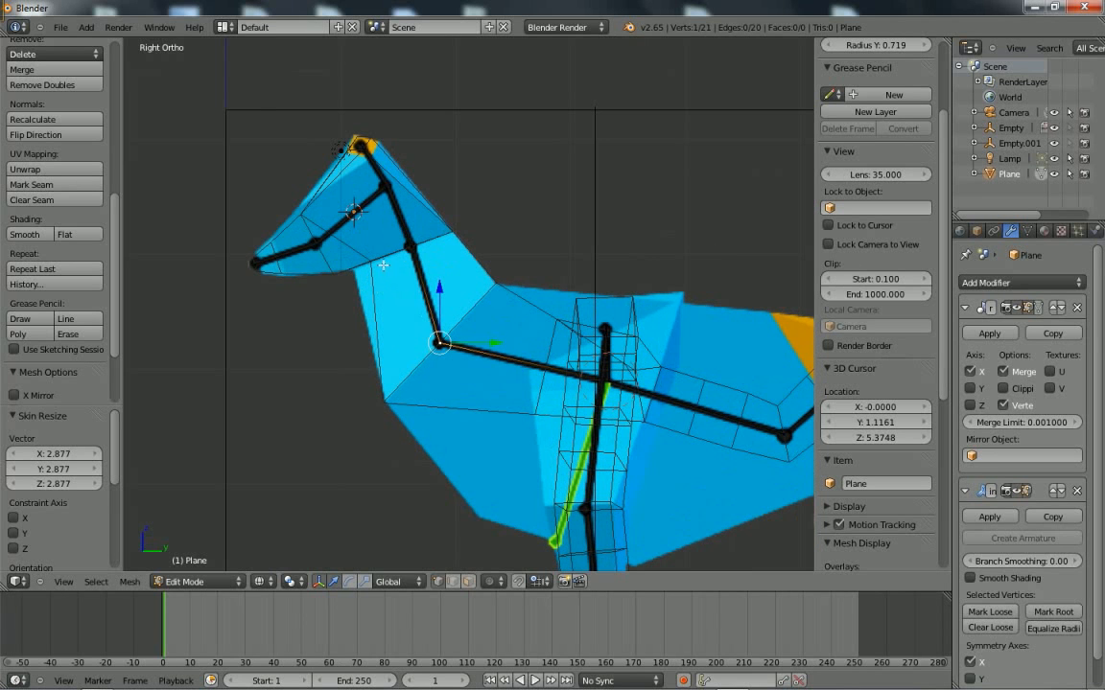
Move the upper-neck vertex slightly forward and down, by about -0.06 in Y and -0.047 in Z.
right_click(411, 251)
key(g)
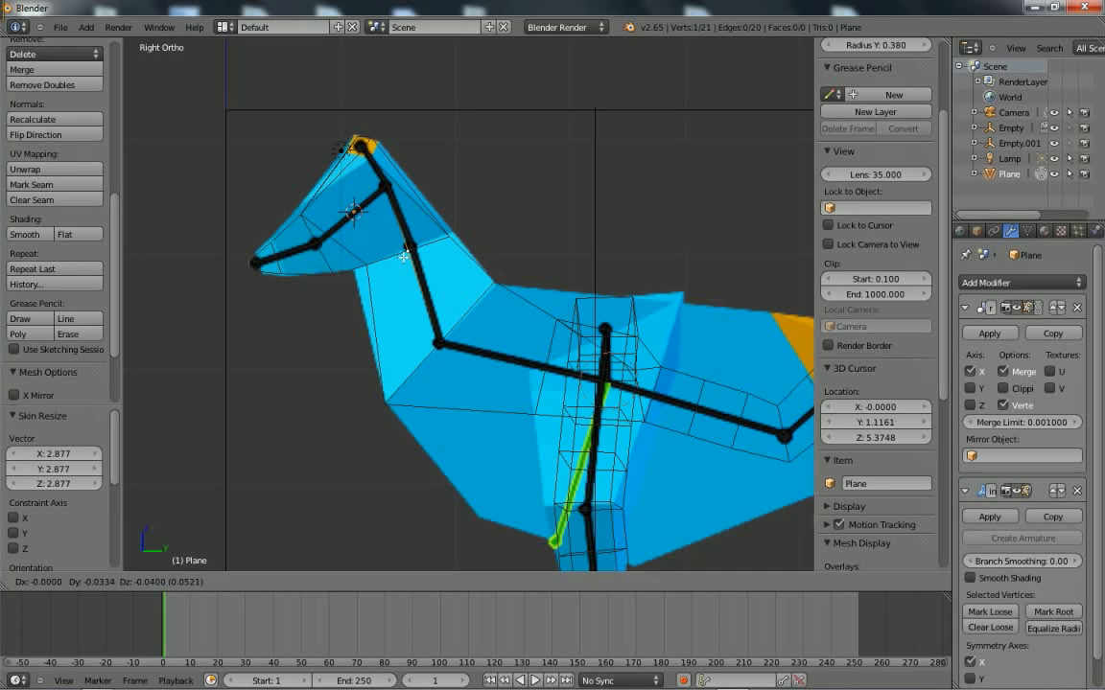
click(401, 255)
Shrink the skin radius at the tail-tip vertex by a factor of about 0.165 and at the tail-base vertex by about 0.342.
scroll(412, 269, down, 2)
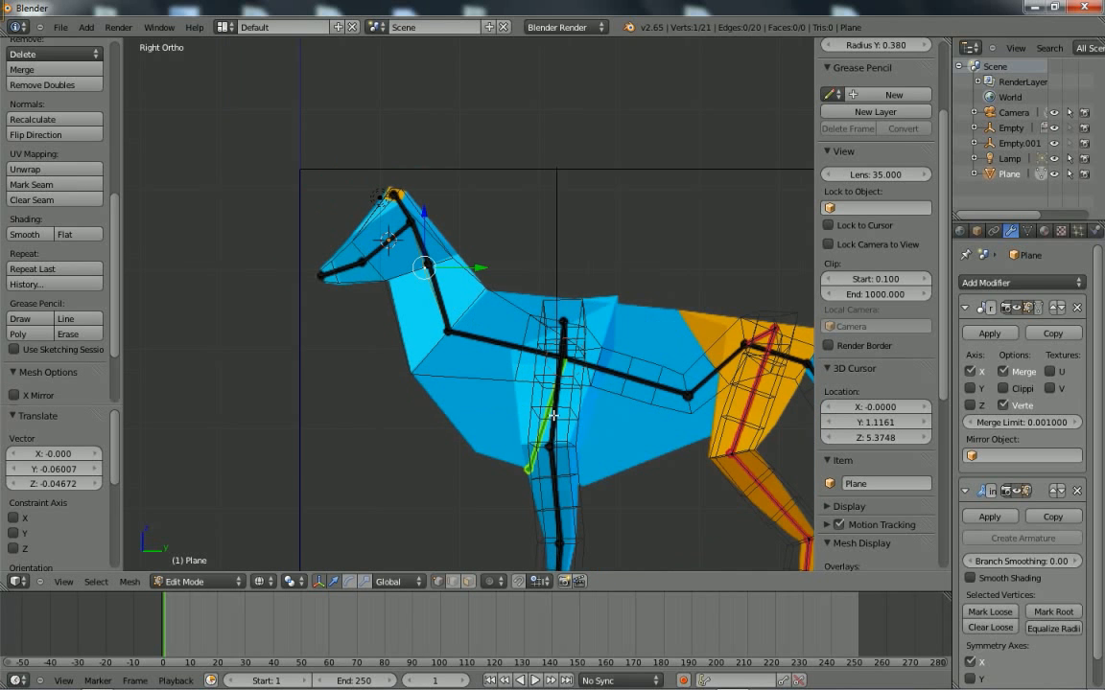
shift+middle_drag(574, 433, 476, 357)
scroll(498, 394, up, 1)
shift+middle_drag(538, 402, 509, 319)
shift+middle_drag(610, 325, 454, 368)
right_click(611, 297)
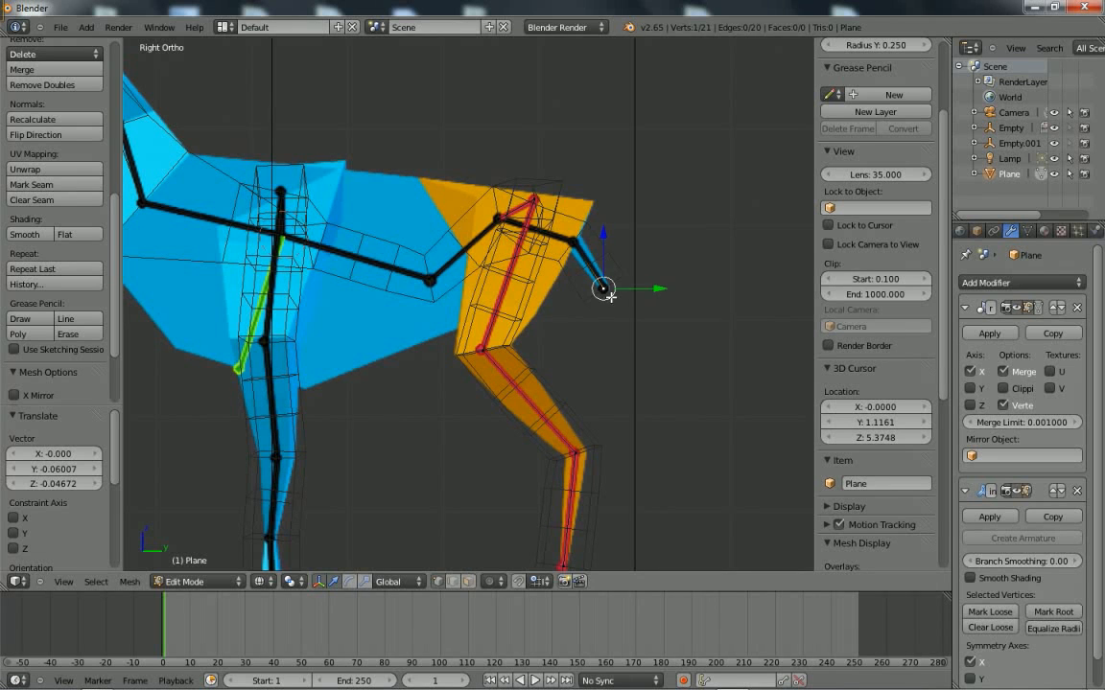
key(ctrl+a)
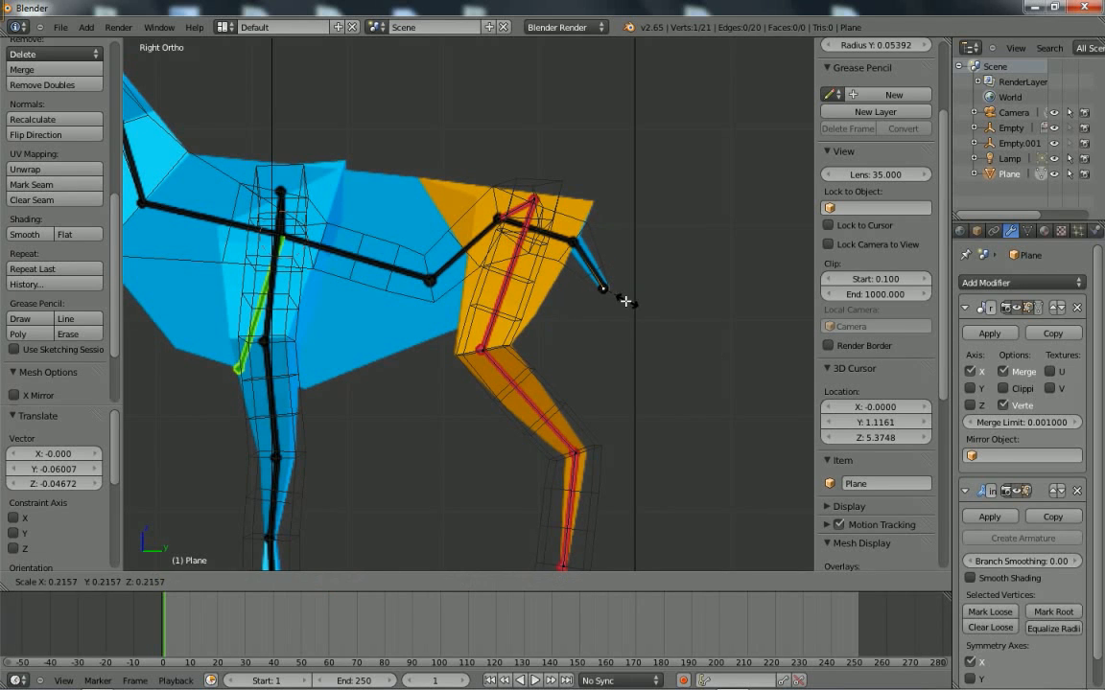
click(599, 283)
right_click(572, 244)
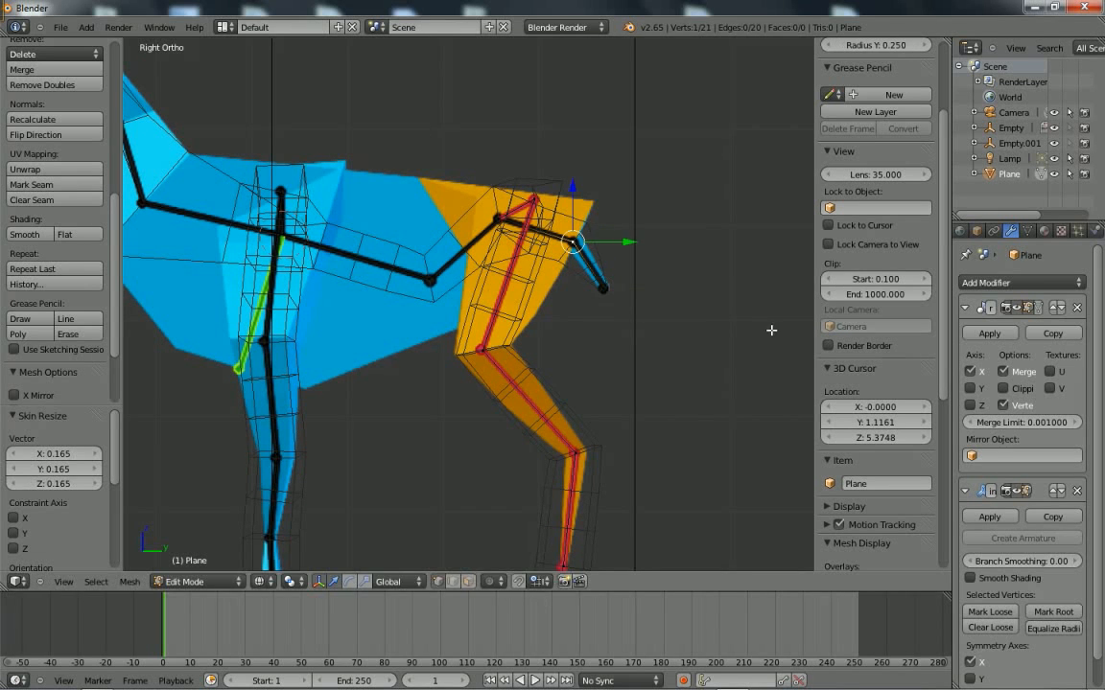
key(ctrl+a)
click(635, 271)
Shrink the skin radius at the front hoof vertex by a factor of about 0.367 to fit the side reference.
scroll(605, 354, down, 2)
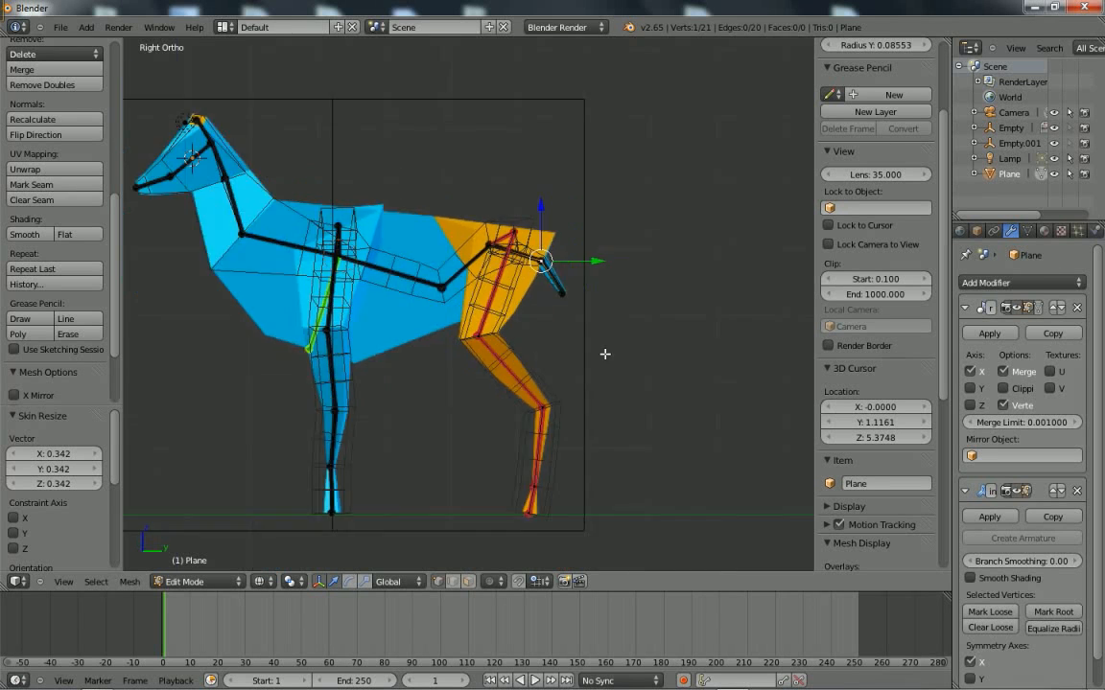
scroll(502, 427, up, 4)
right_click(416, 448)
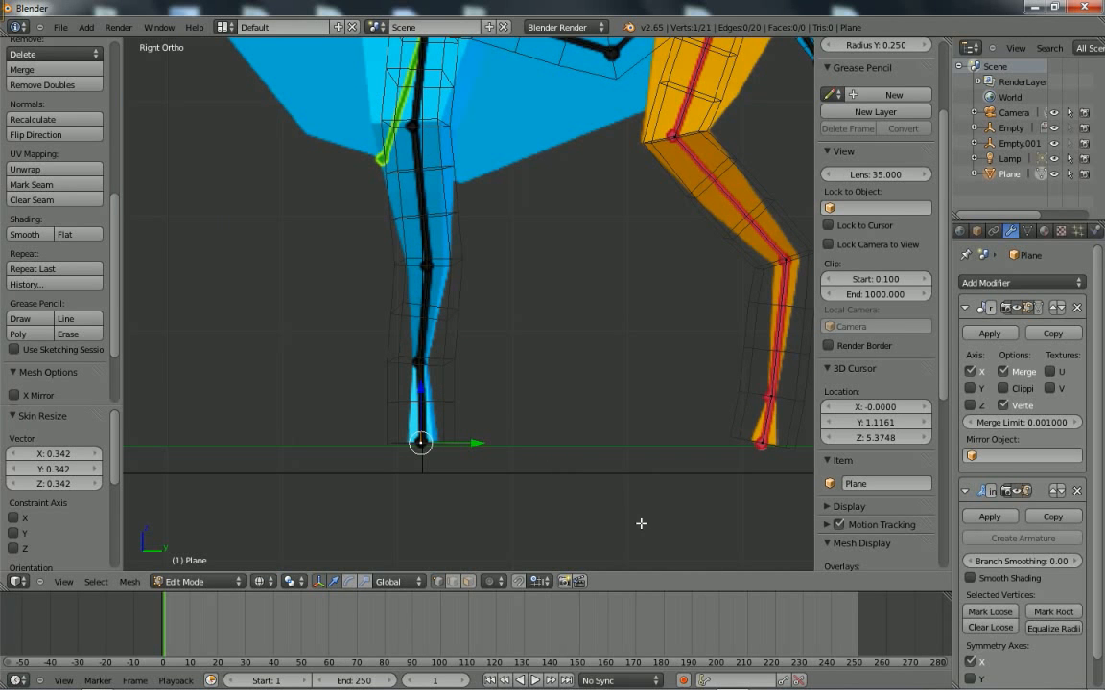
key(ctrl+a)
click(504, 463)
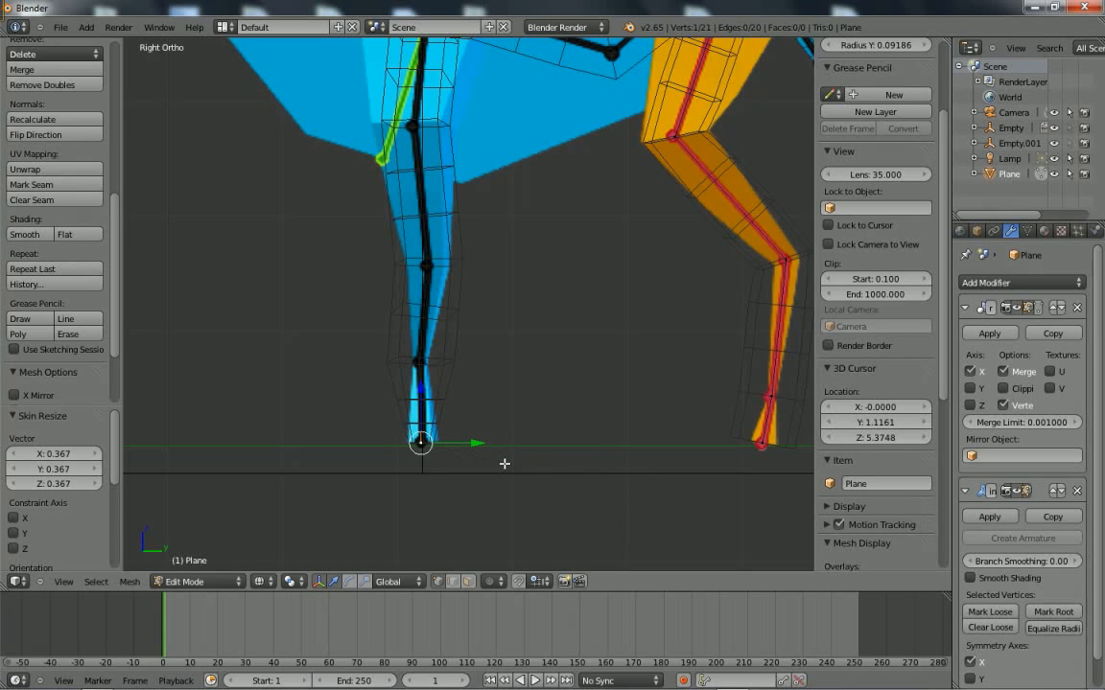
Turn on the Screencast Keys display in the 3D view.
scroll(875, 451, down, 8)
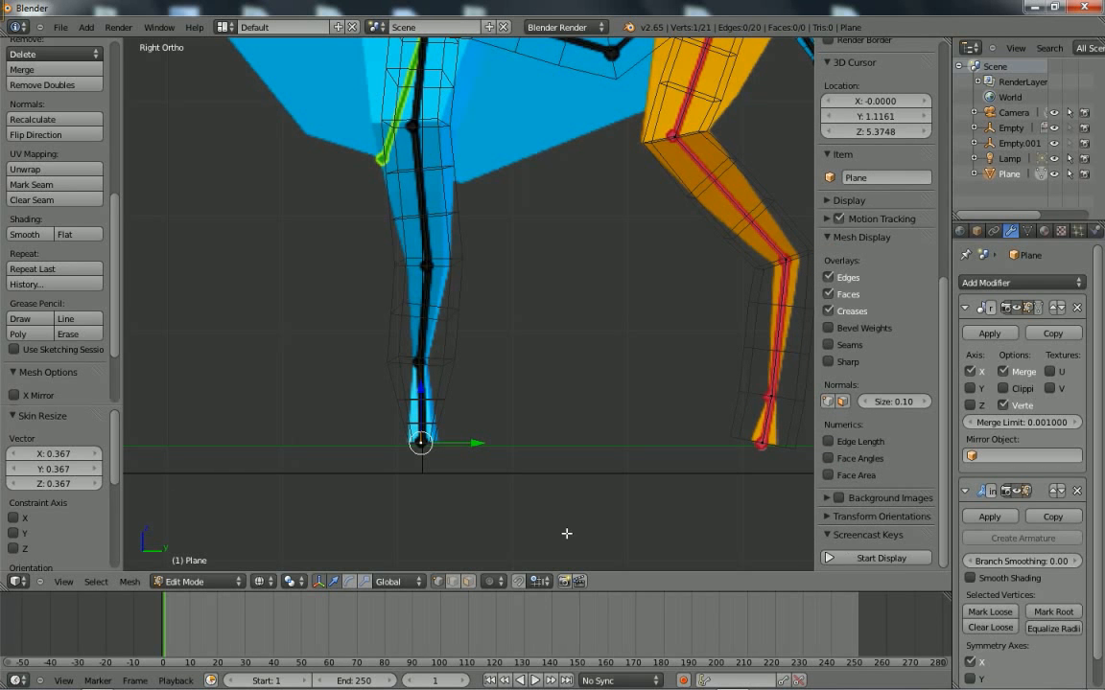
click(874, 556)
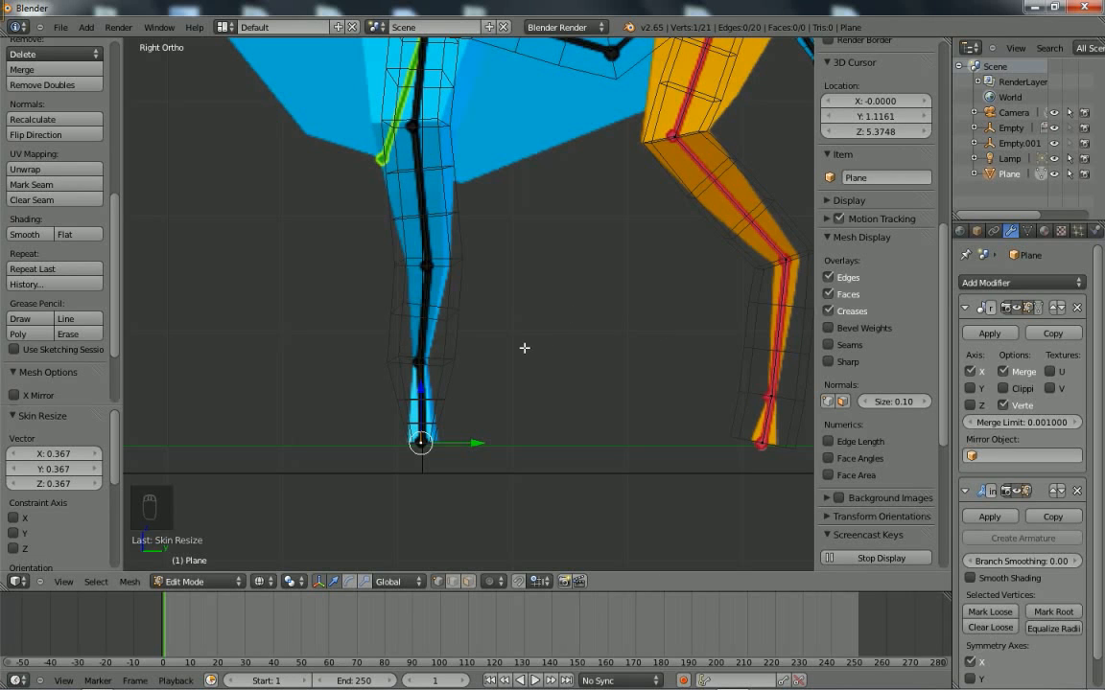
Shrink the skin radius at the front ankle vertex by a factor of about 0.162 and at the front knee vertex by about 0.572.
right_click(420, 368)
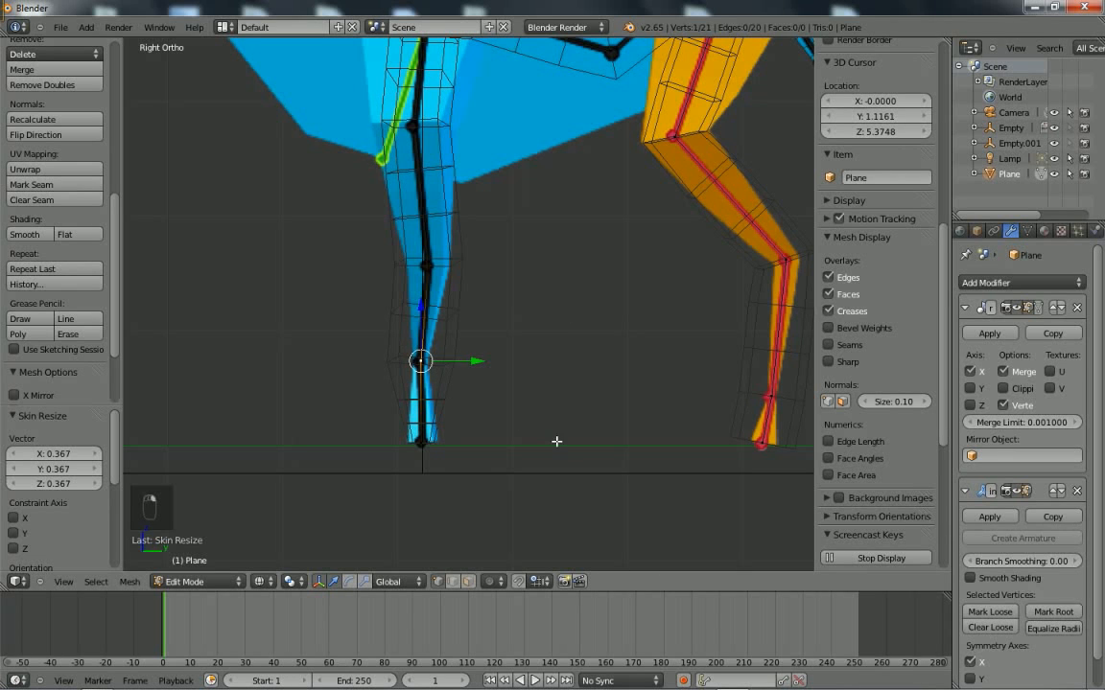
key(ctrl+a)
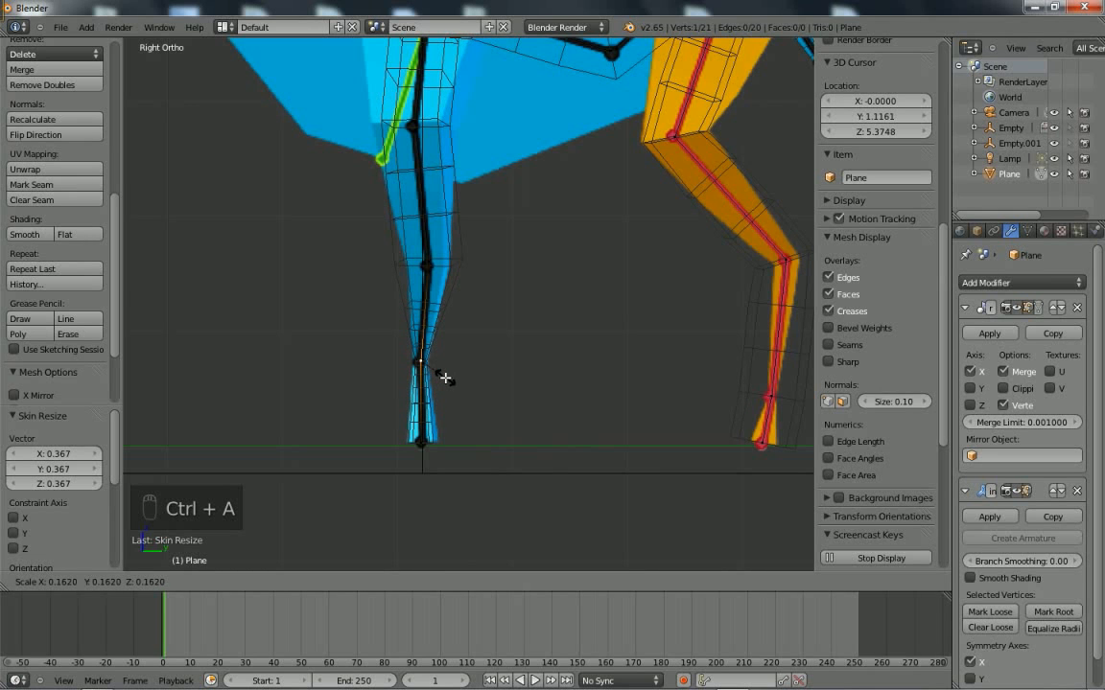
click(444, 377)
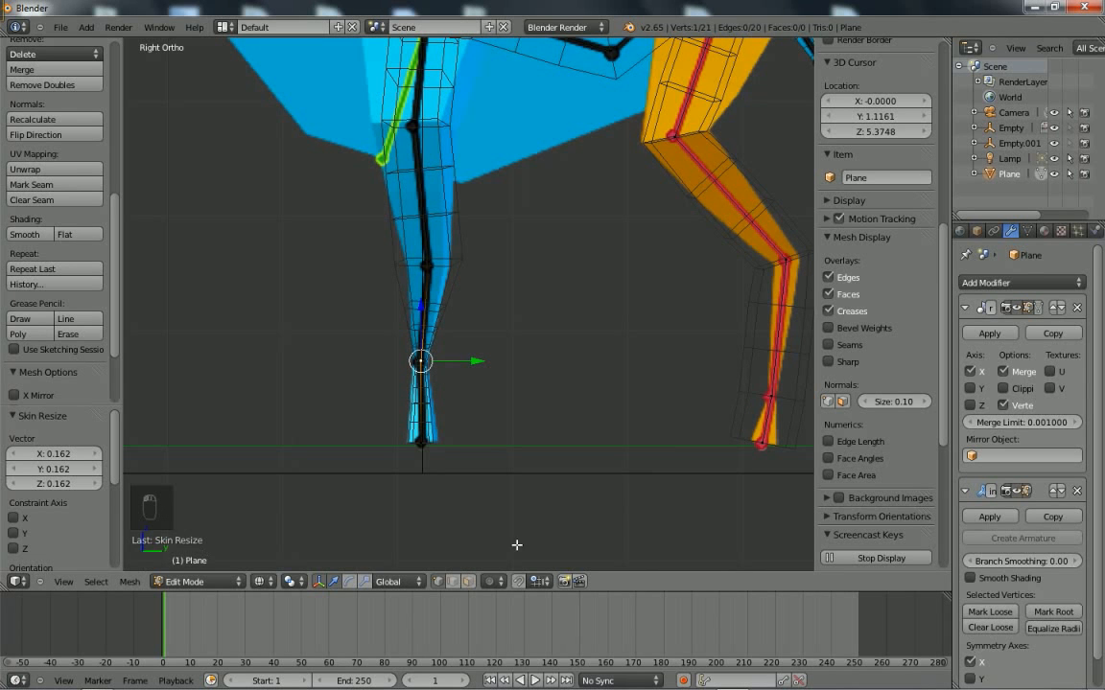
shift+middle_drag(431, 407, 427, 508)
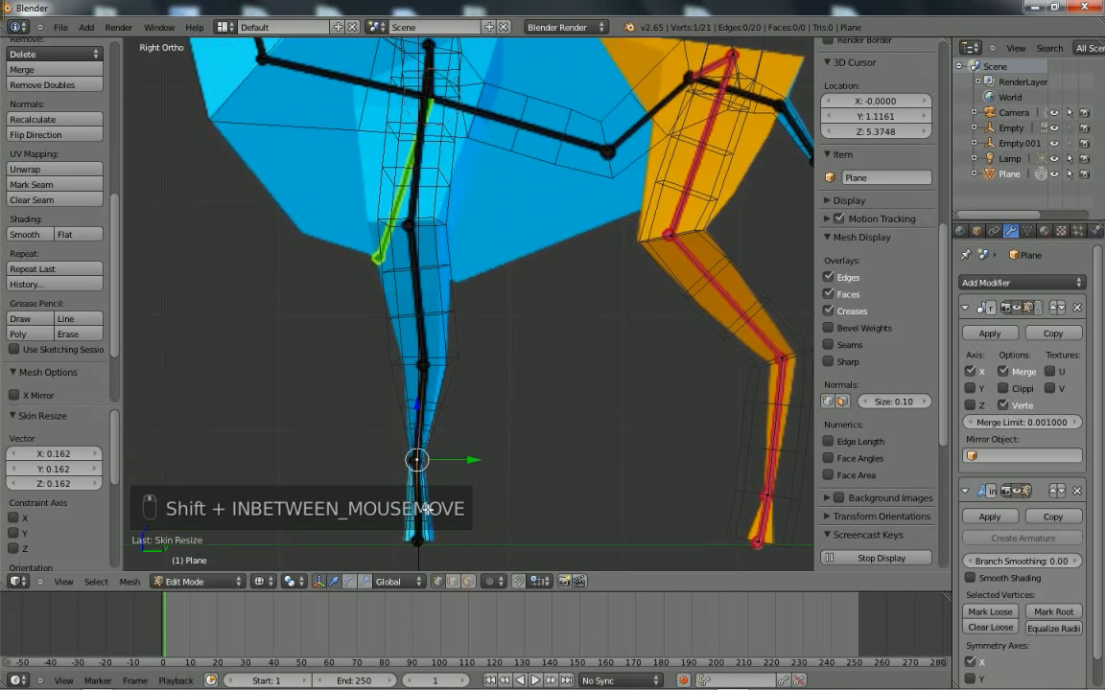
right_click(430, 371)
key(ctrl+a)
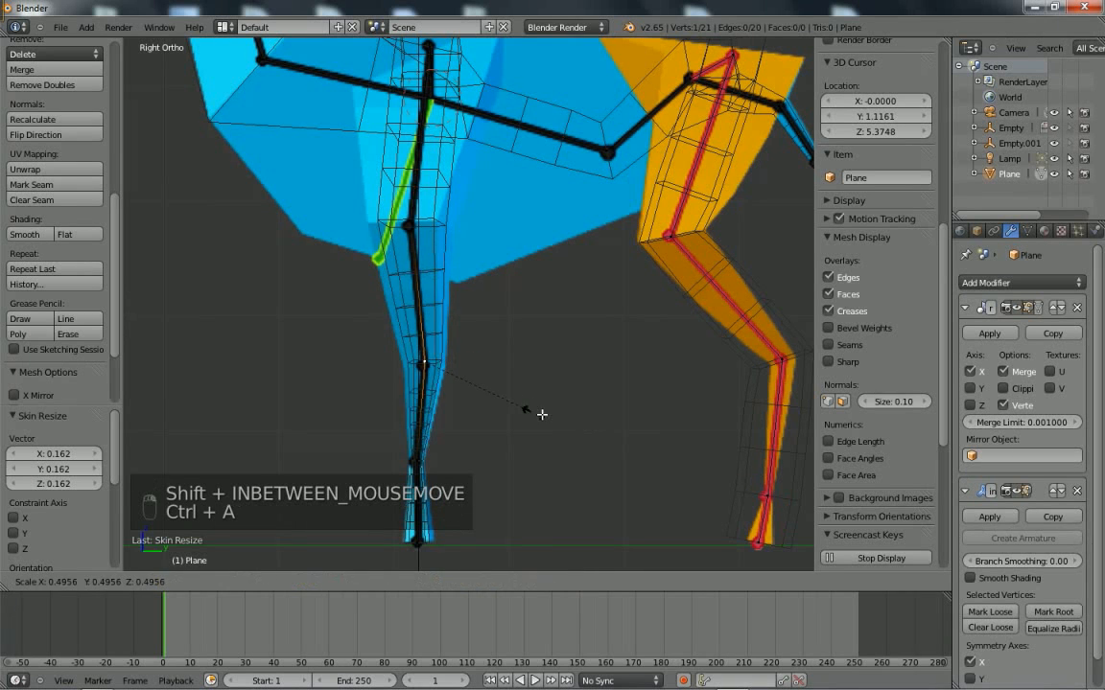
click(549, 414)
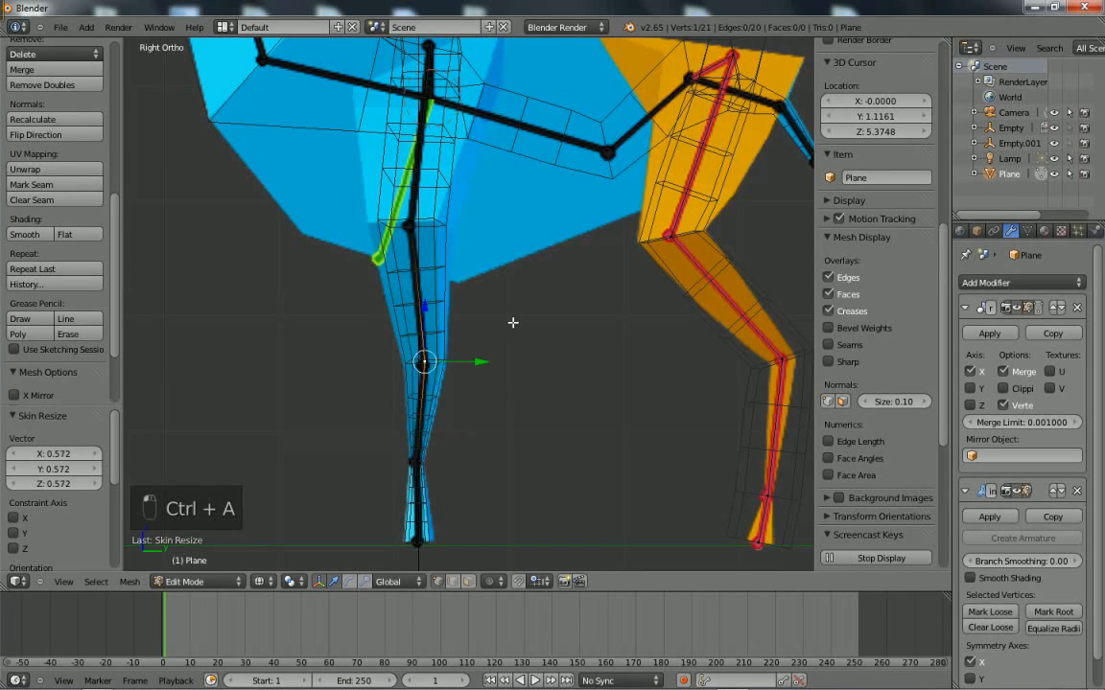
Enlarge the skin radius at the front leg's elbow vertex, just below the chest, by a factor of about 1.337.
scroll(513, 345, down, 3)
key(ctrl+a)
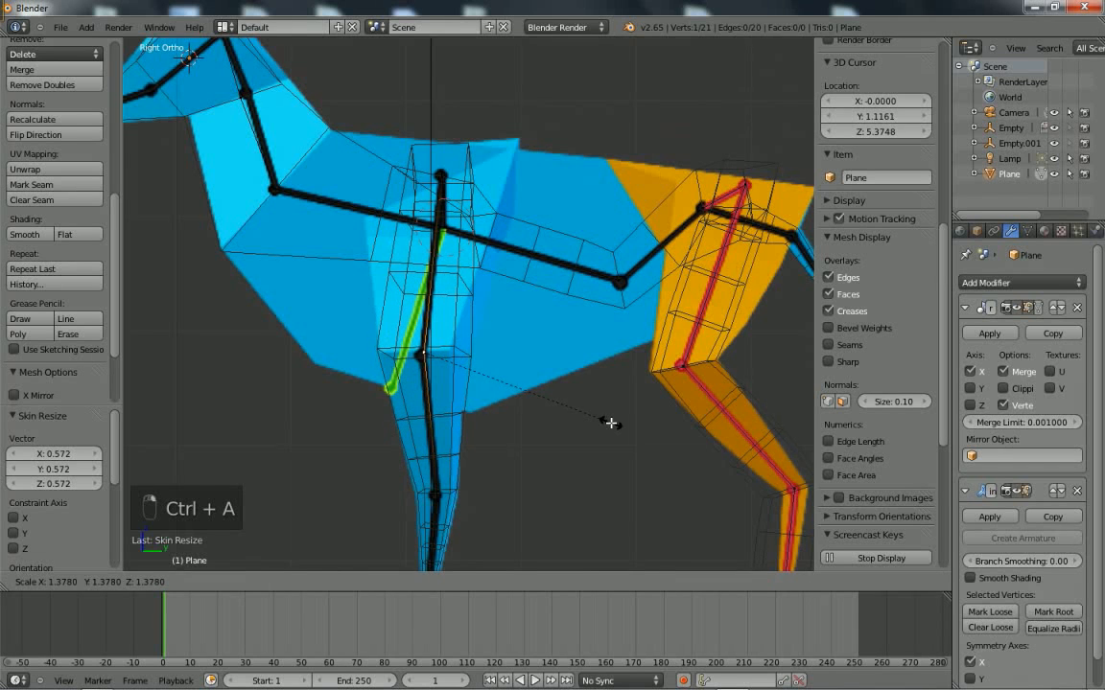
click(595, 416)
Shrink the skin radius at the hind hoof vertex by a factor of about 0.378 and at the hind ankle vertex by about 0.13.
shift+middle_drag(524, 345, 406, 305)
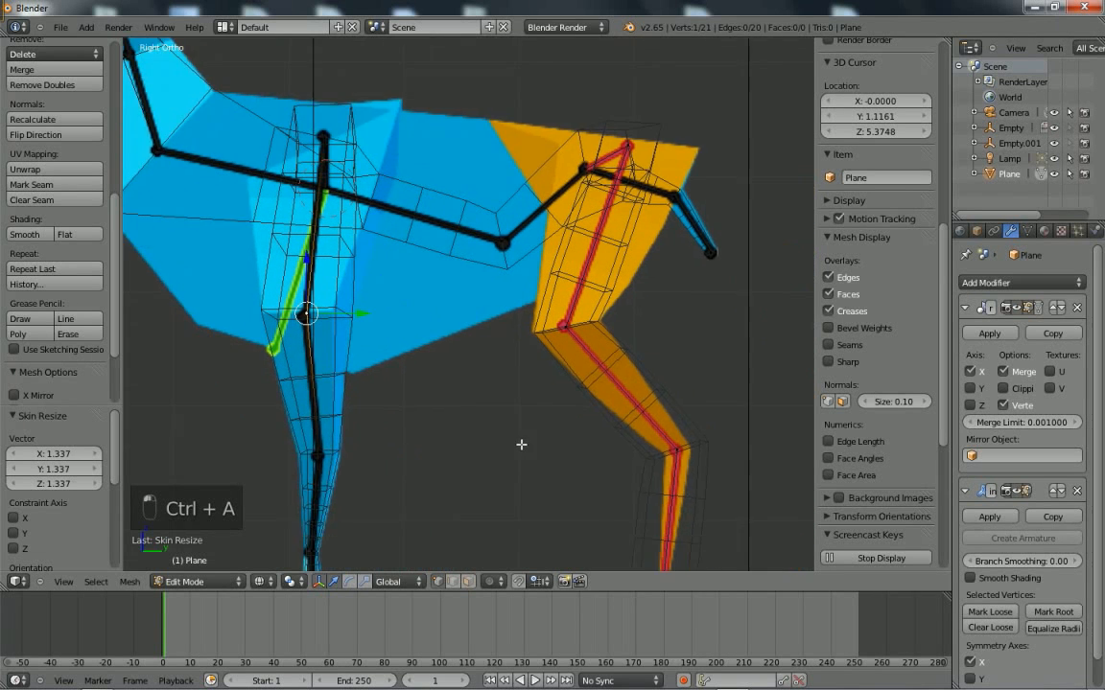
shift+middle_drag(521, 444, 433, 283)
right_click(564, 496)
key(ctrl+a)
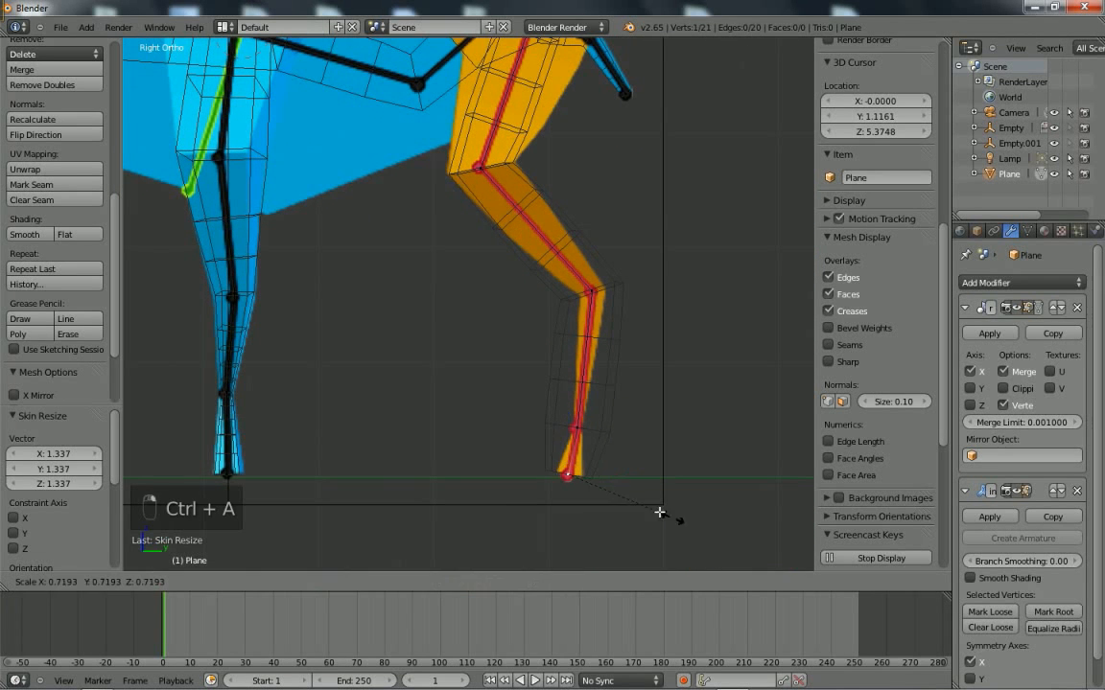
click(621, 497)
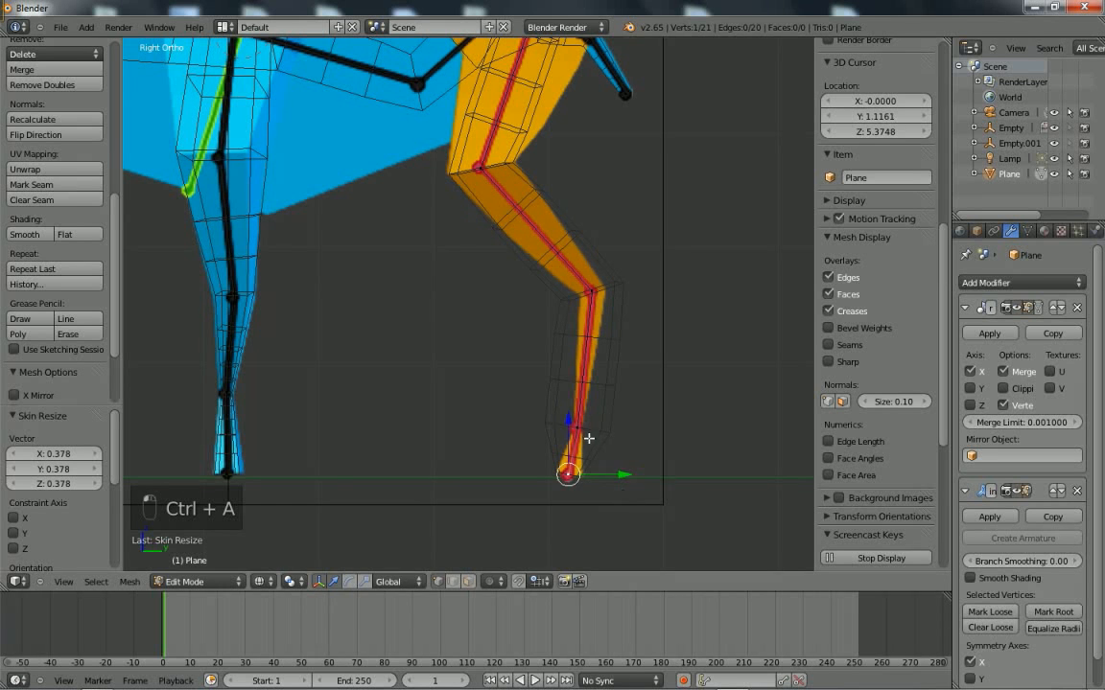
right_click(575, 429)
key(ctrl+a)
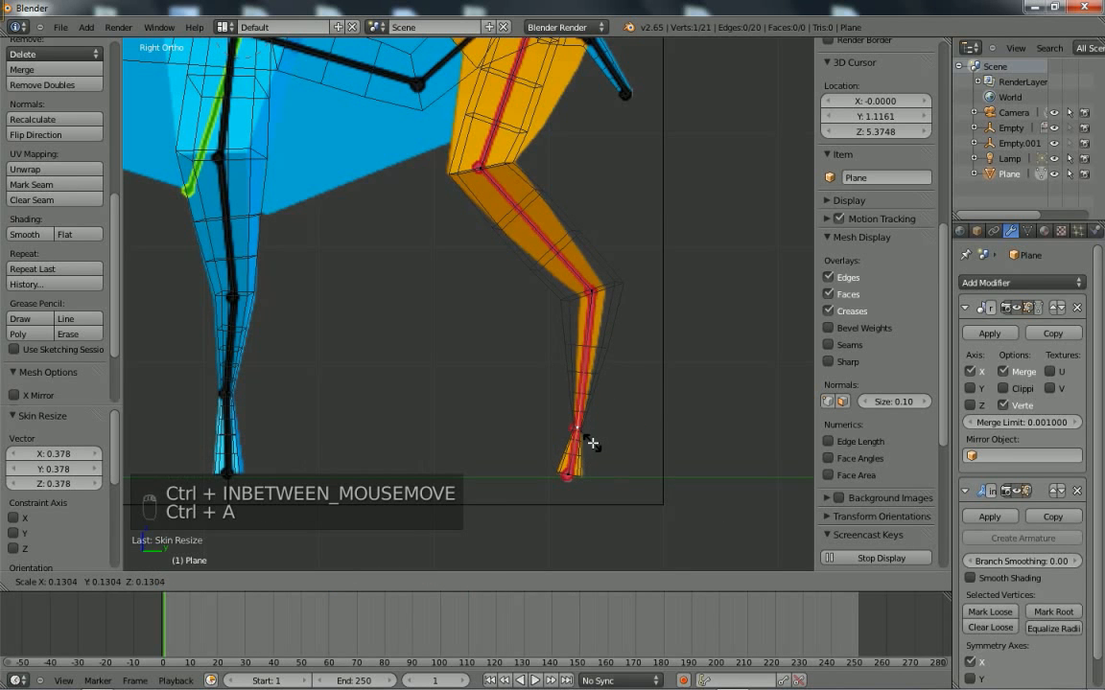
click(582, 434)
Shrink the skin radius at the hind hock vertex by about 0.473 and enlarge it at the hind knee vertex by about 1.08.
right_click(592, 291)
key(ctrl+a)
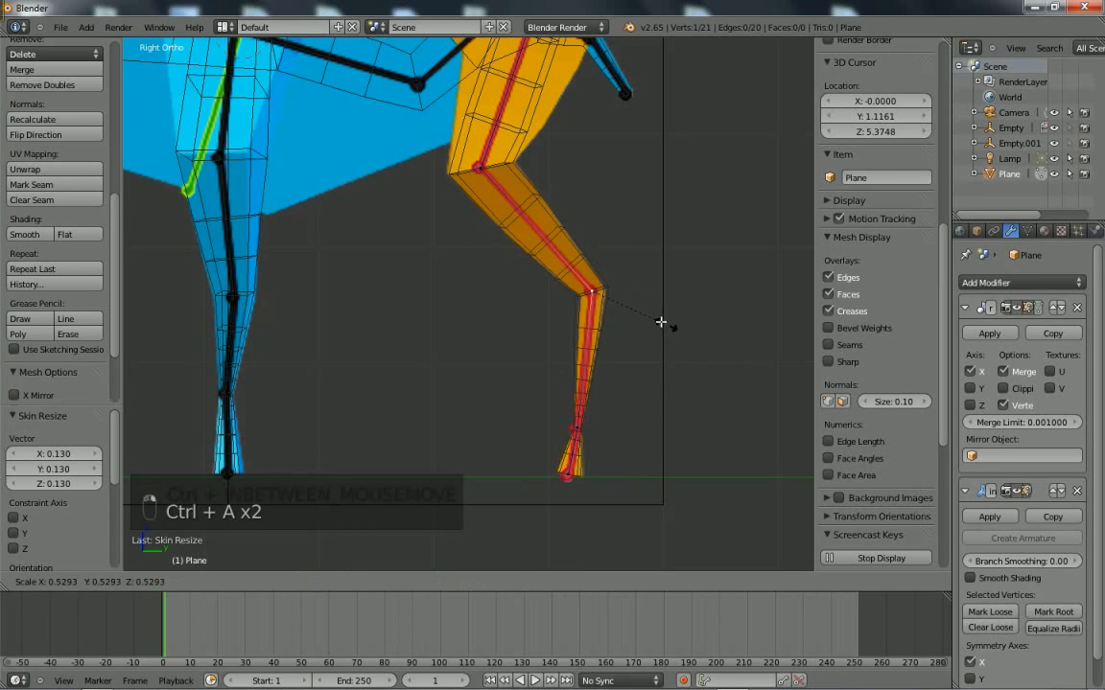
click(656, 323)
shift+middle_drag(656, 323, 666, 454)
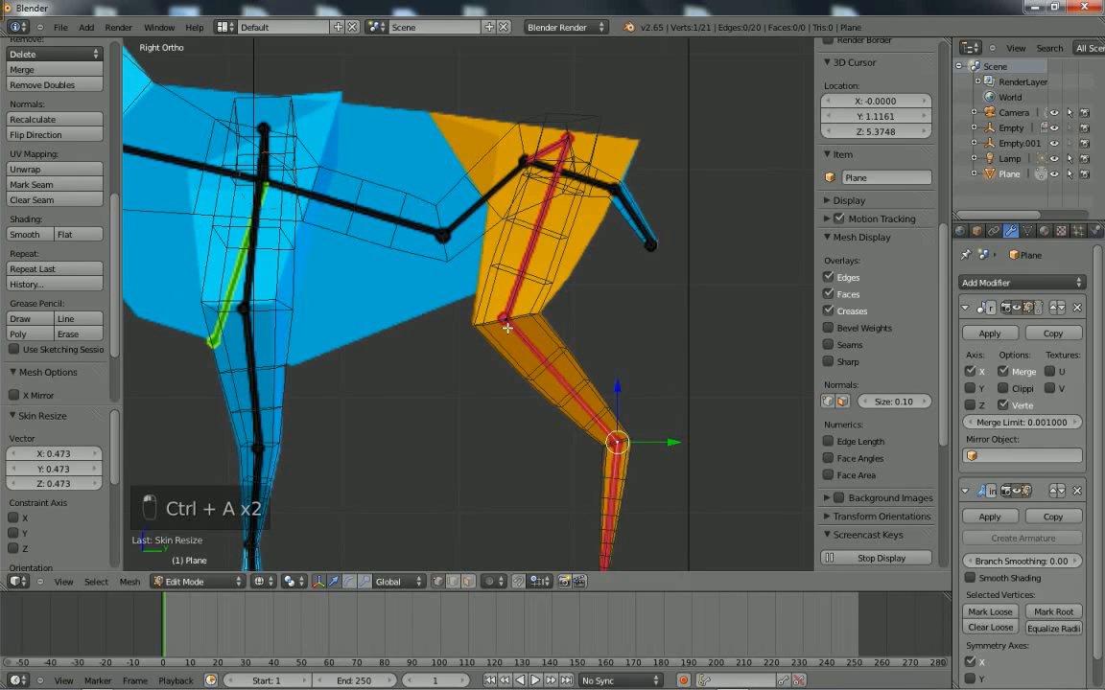
right_click(507, 325)
key(ctrl+a)
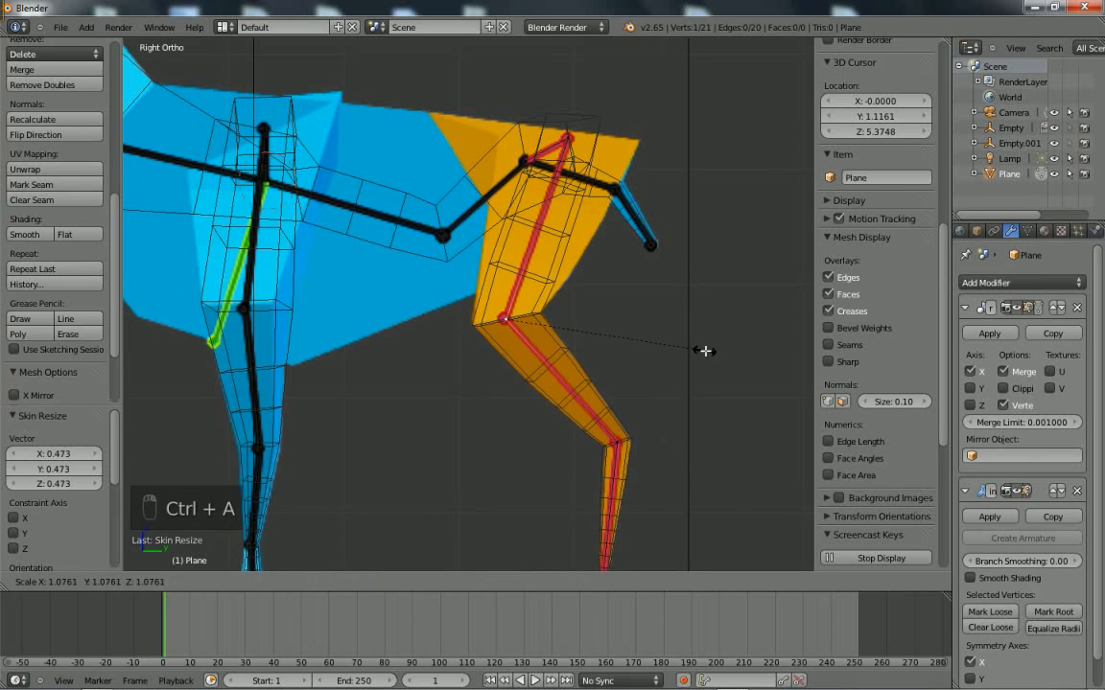
click(687, 335)
Enlarge the skin radius at the low spine vertex in the belly by a factor of about 2.419 to fit the side reference.
shift+middle_drag(510, 375, 621, 371)
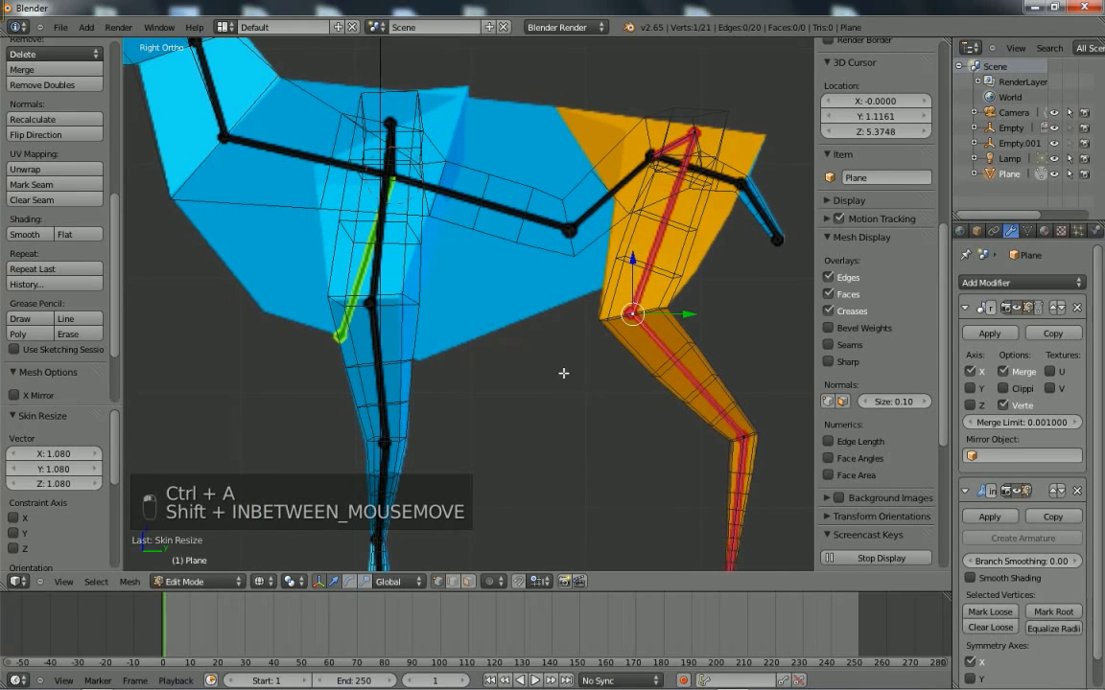
right_click(568, 229)
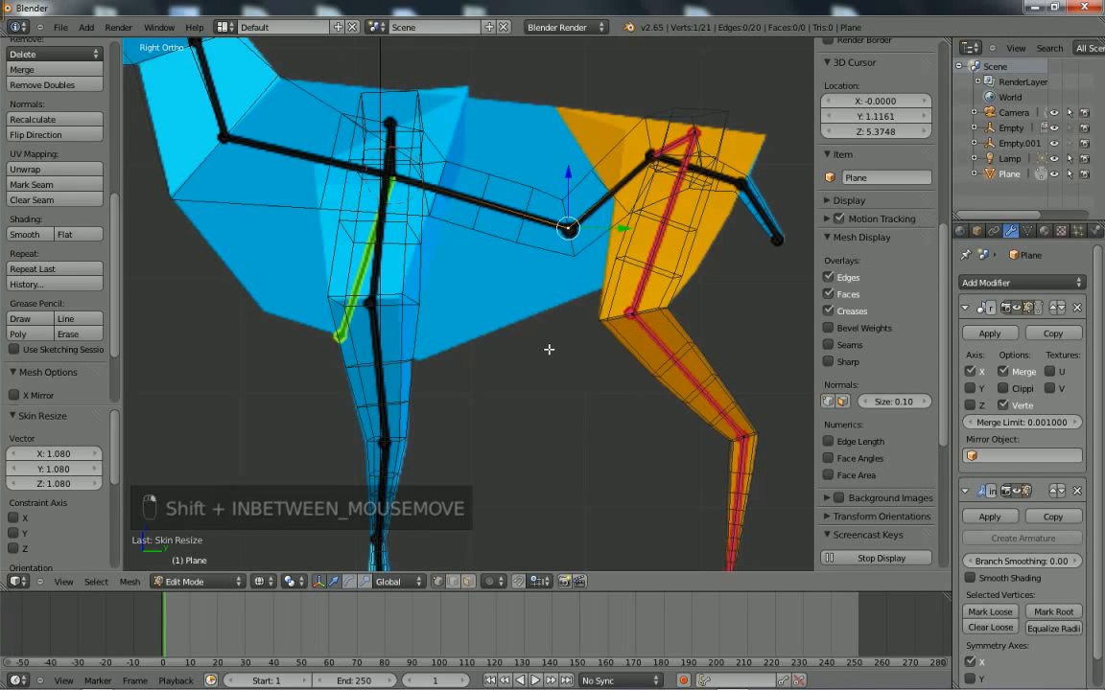
key(ctrl+a)
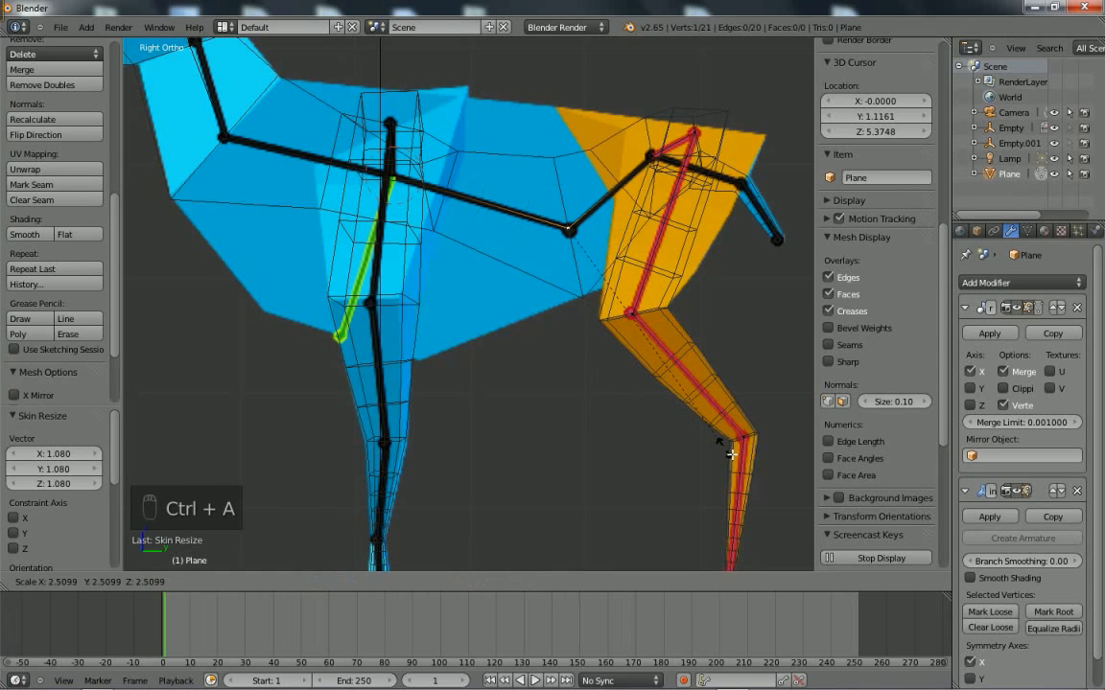
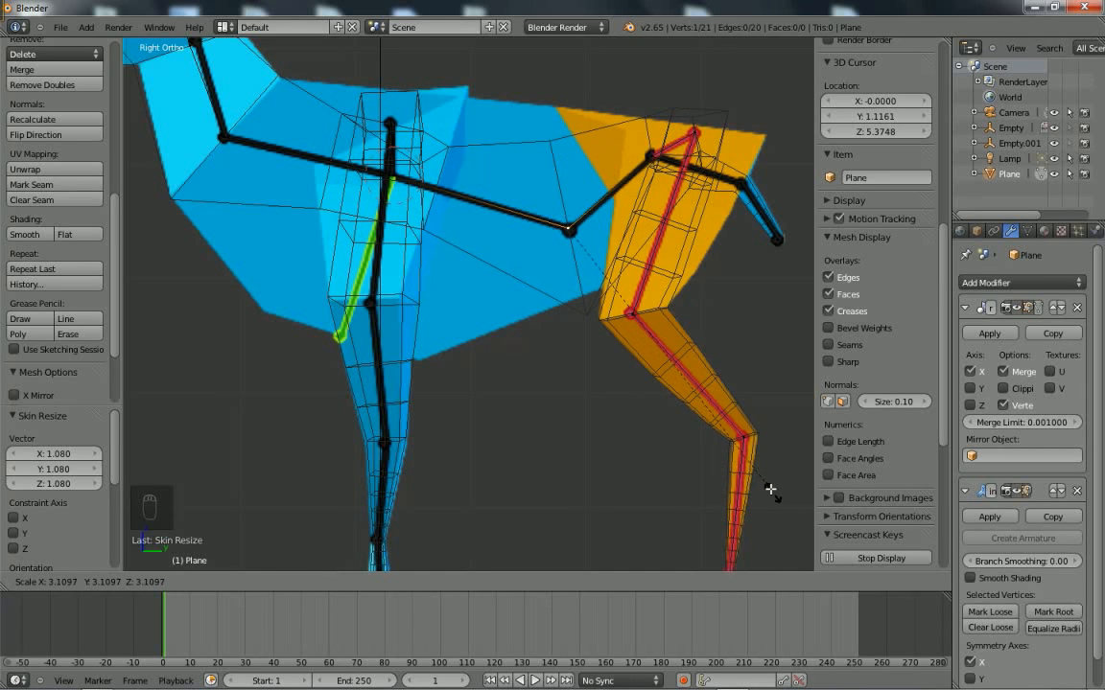
click(705, 450)
Collapse the Mirror modifier's settings and mark the pelvis vertex, where the spine meets the hip and tail, as loose in the Skin modifier.
right_click(652, 154)
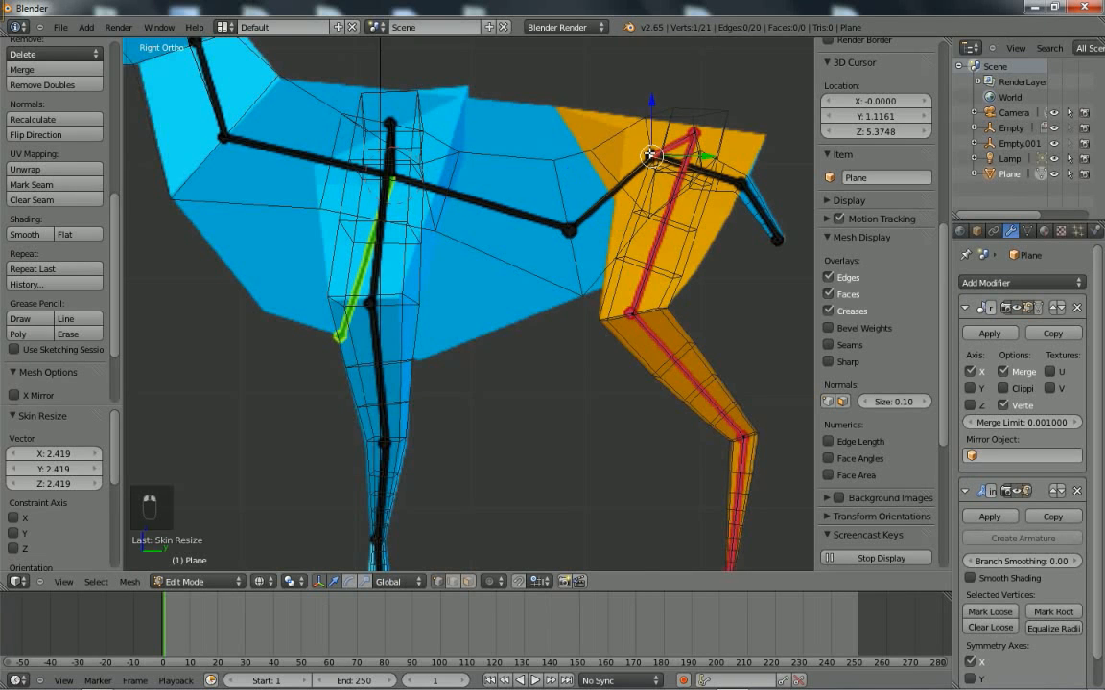
shift+middle_drag(678, 217, 583, 220)
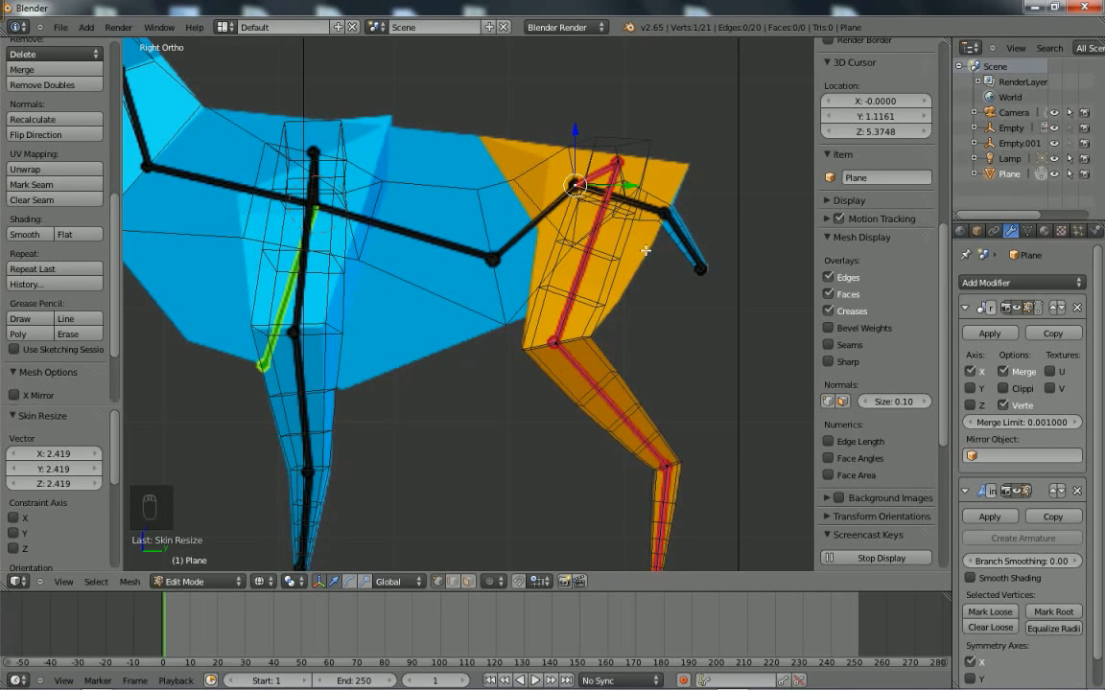
scroll(967, 305, down, 1)
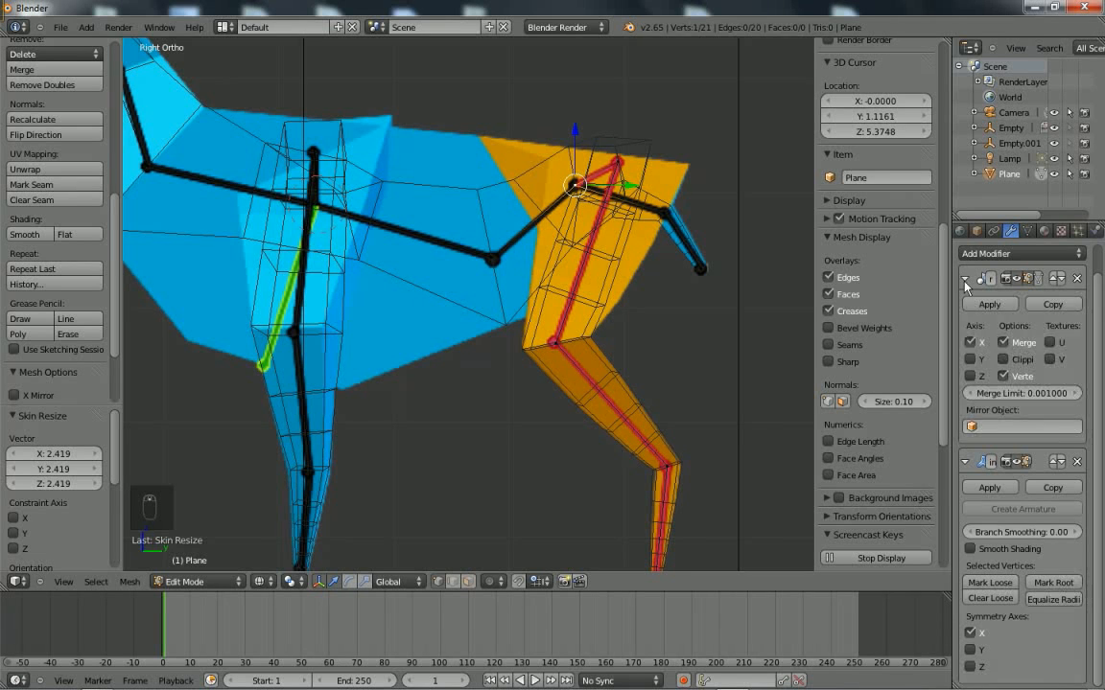
click(965, 280)
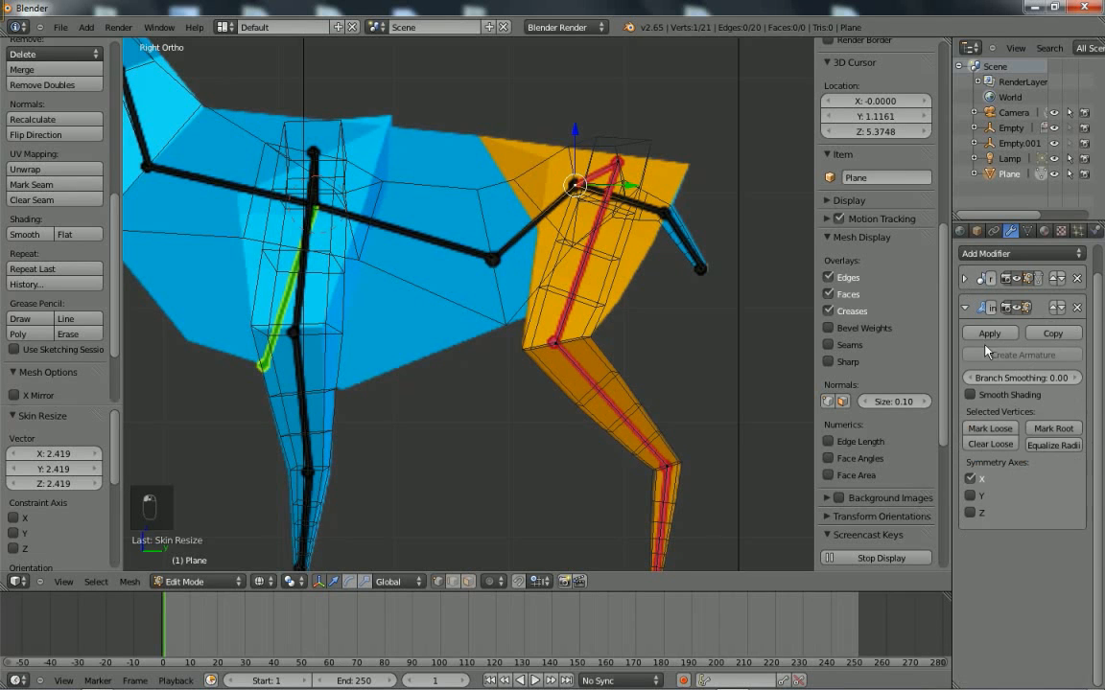
click(999, 434)
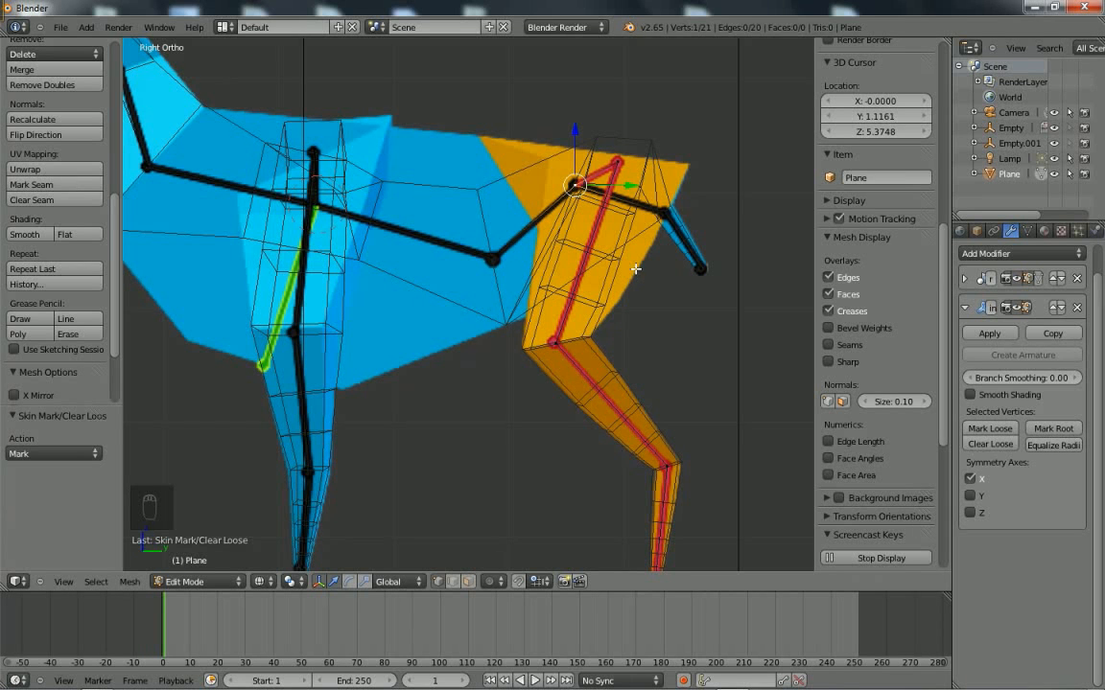
Enlarge the skin radius at the hip vertex atop the hind leg by a factor of about 2.024 in the side view.
right_click(618, 164)
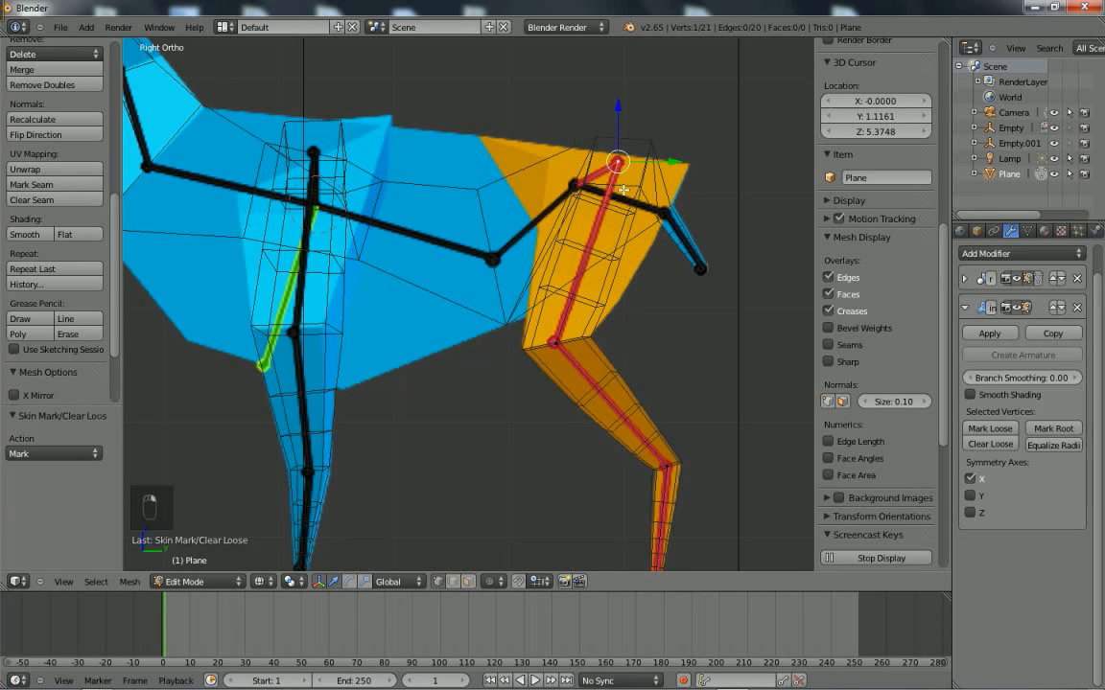
middle_drag(623, 189, 602, 158)
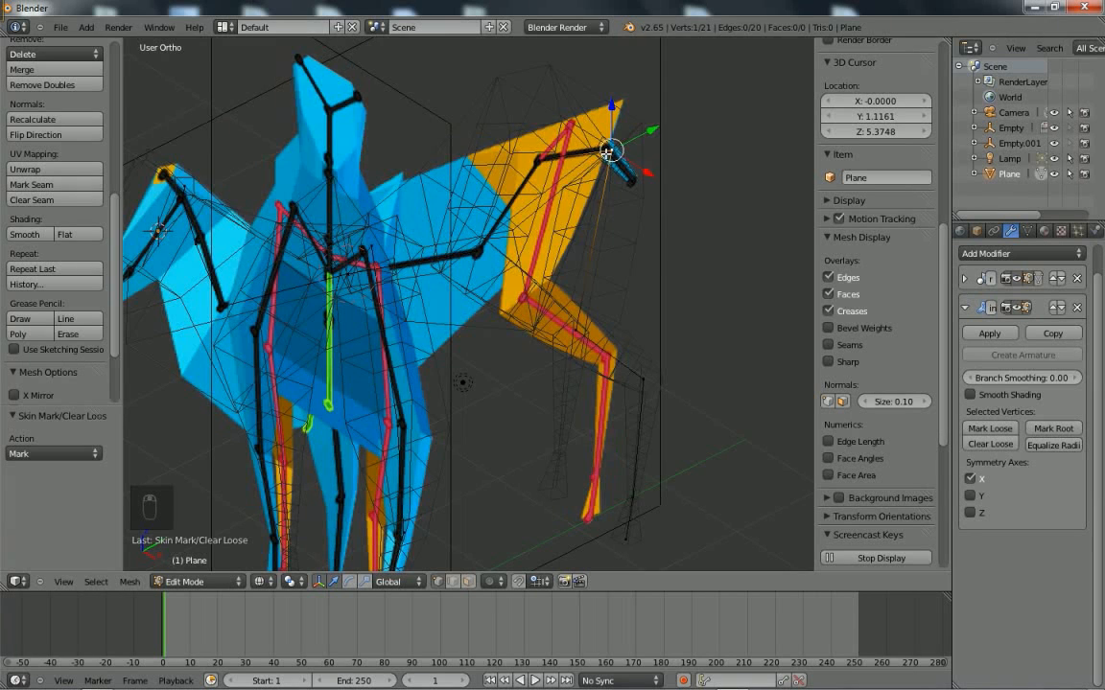
key(KP_1)
key(KP_3)
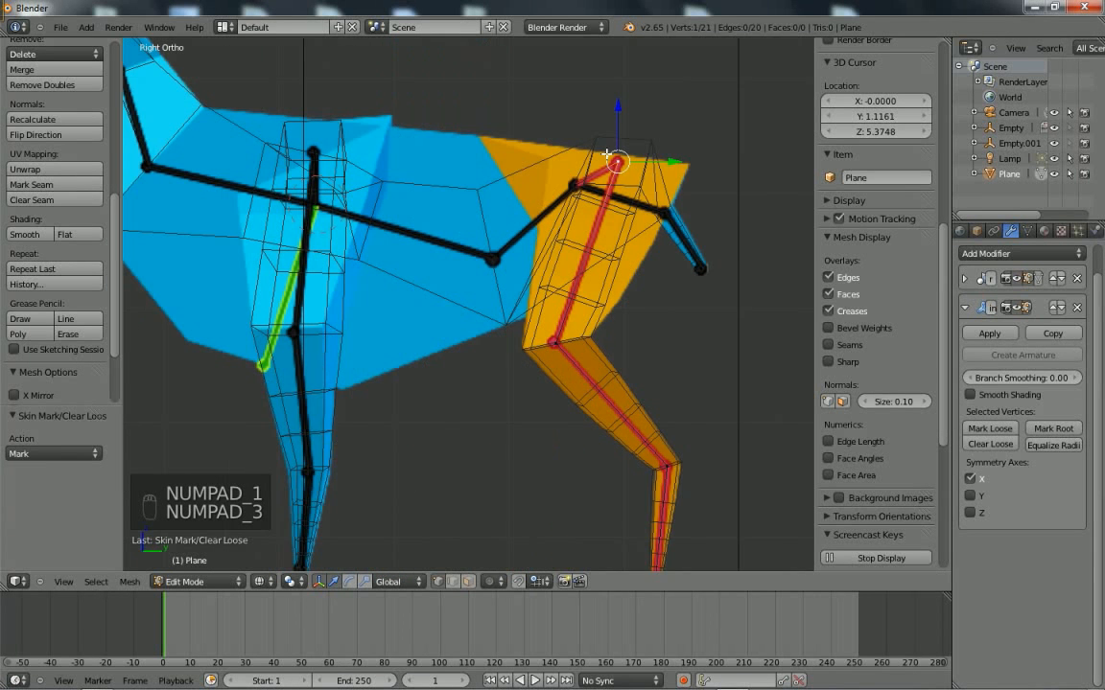
scroll(616, 167, up, 1)
key(ctrl+a)
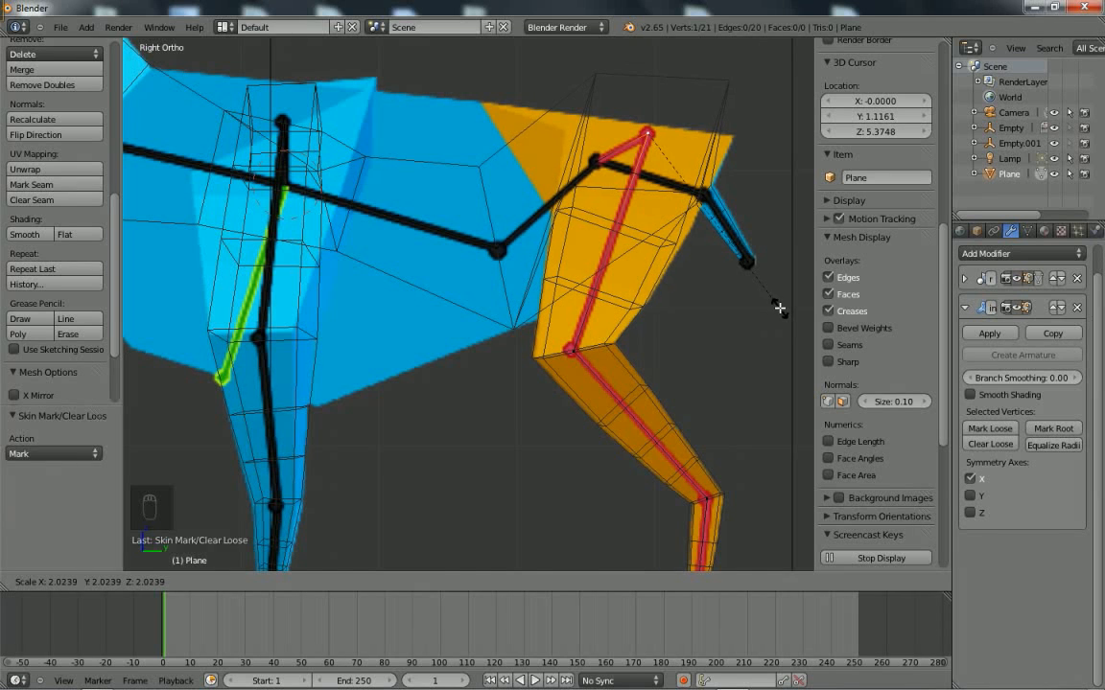
click(778, 308)
key(Tab)
key(Tab)
Shrink the skin radius at the hip vertex along Y only, by a factor of about 0.142, to fit the rump.
middle_drag(662, 414, 662, 415)
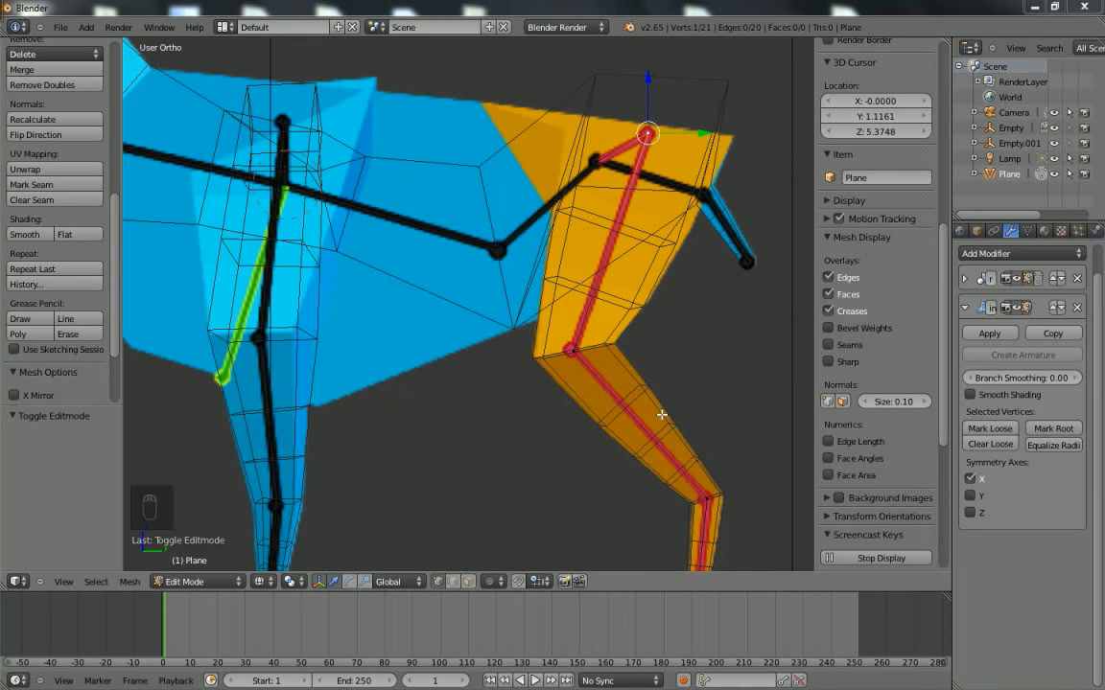
key(ctrl+a)
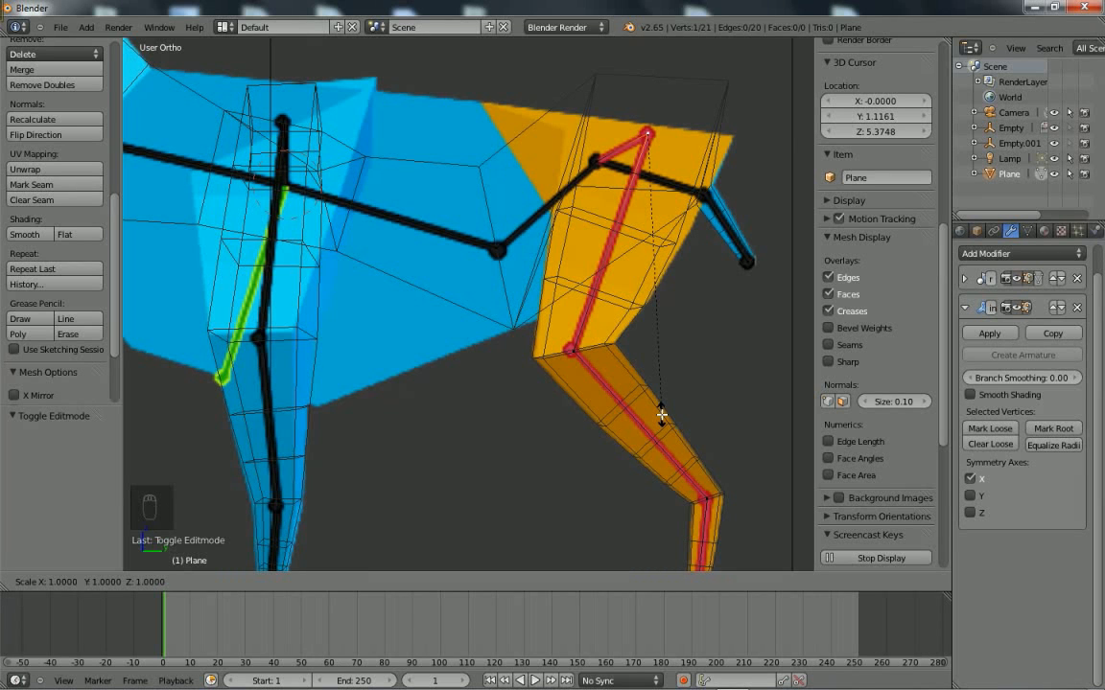
key(y)
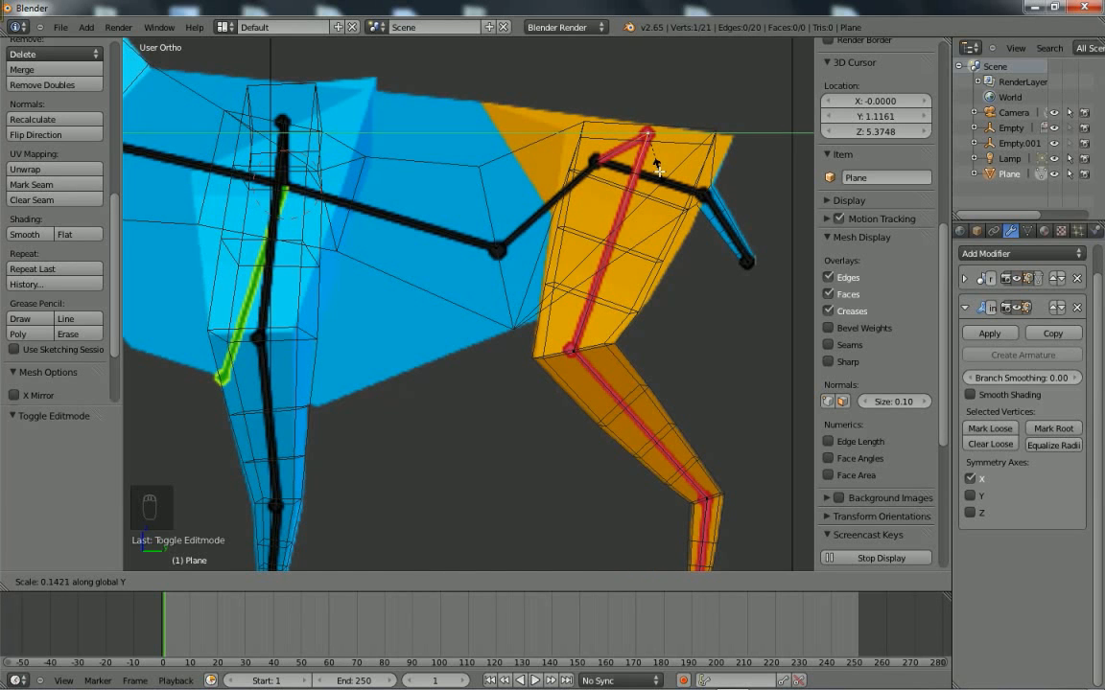
click(657, 178)
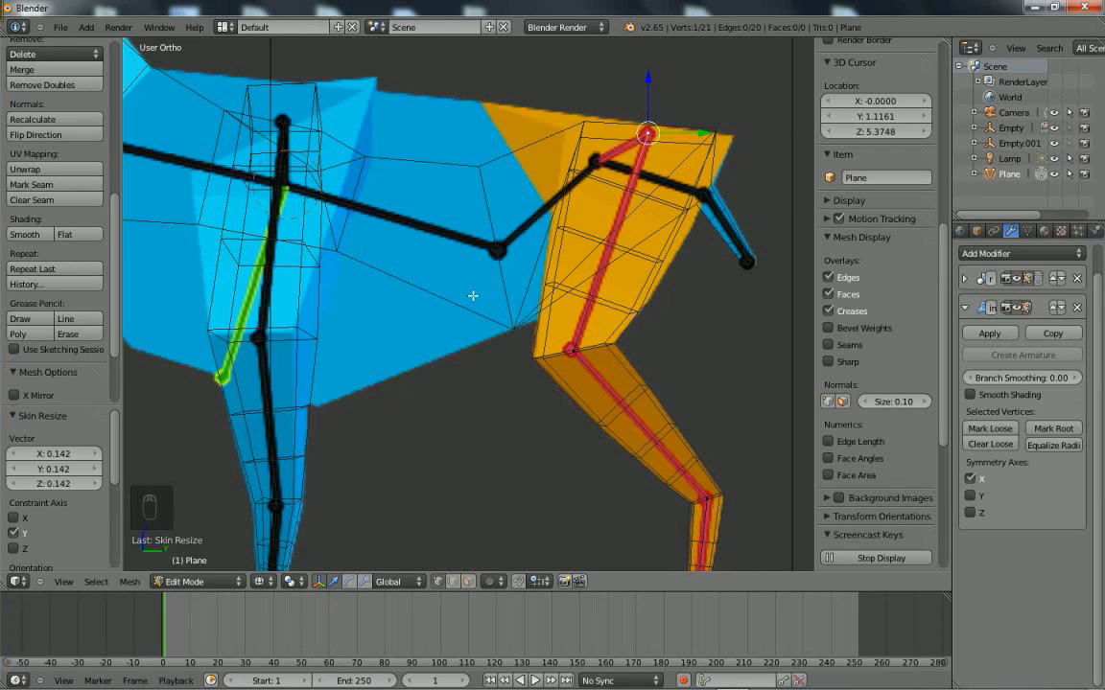
shift+middle_drag(465, 308, 468, 324)
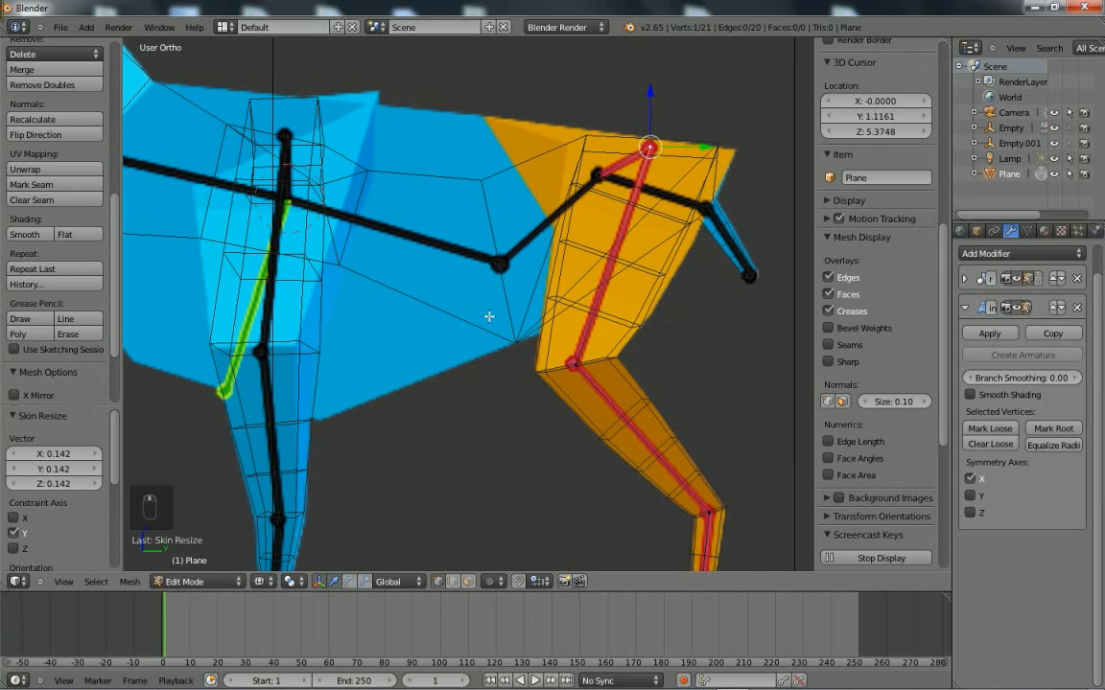
Mark the pelvis vertex, where the spine meets the hip and tail, as loose again in the Skin modifier.
right_click(598, 176)
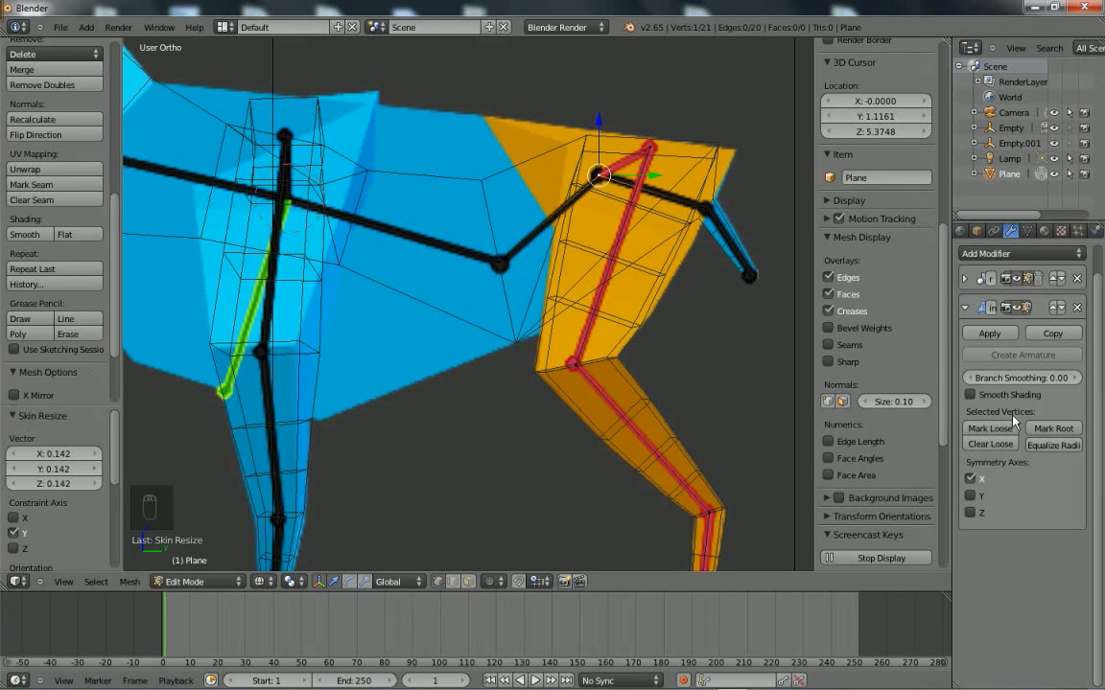
click(965, 308)
click(964, 307)
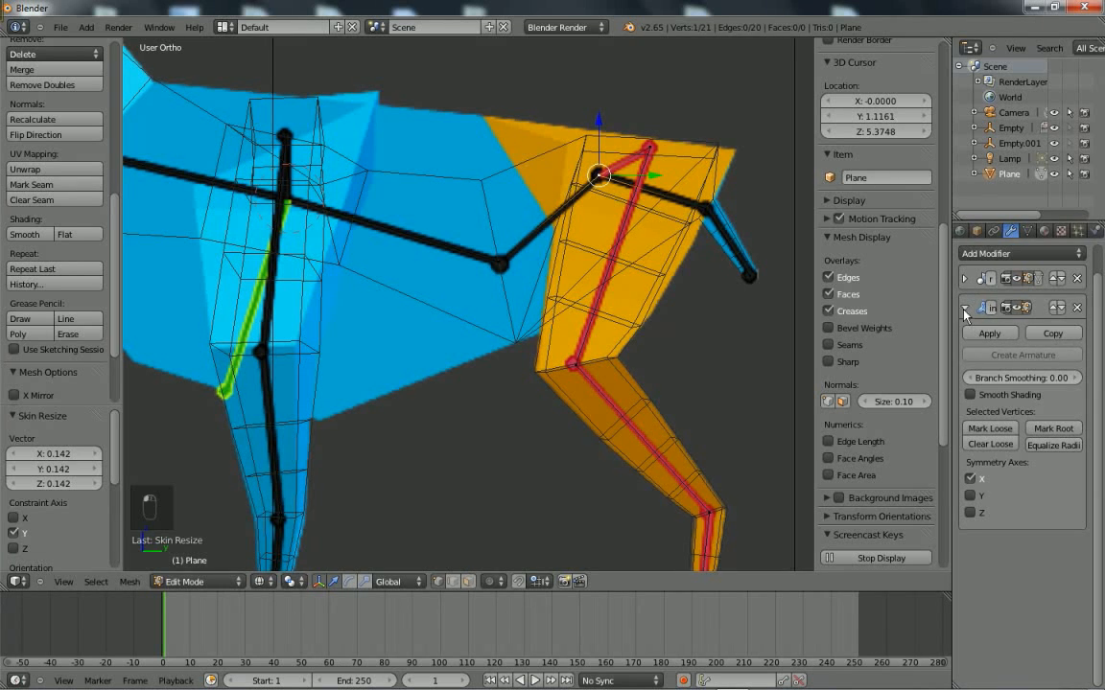
click(991, 434)
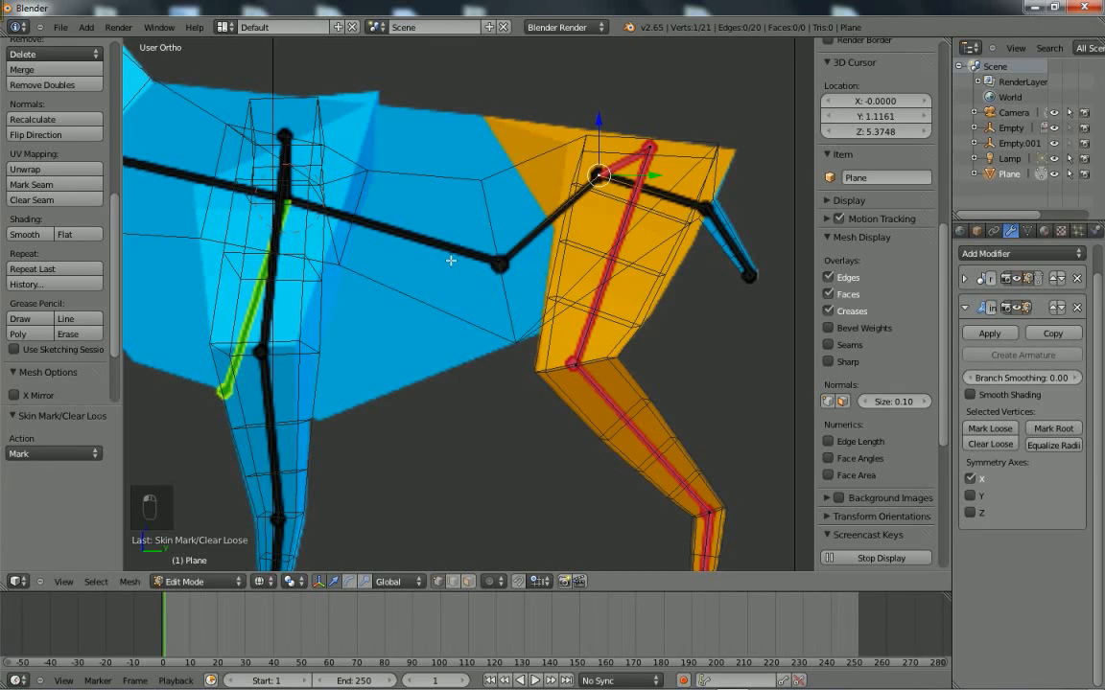
Raise the low mid-spine vertex along Z by 0.145, scale its skin by 1.371, and raise it another 0.083 to match the reference back.
right_click(509, 249)
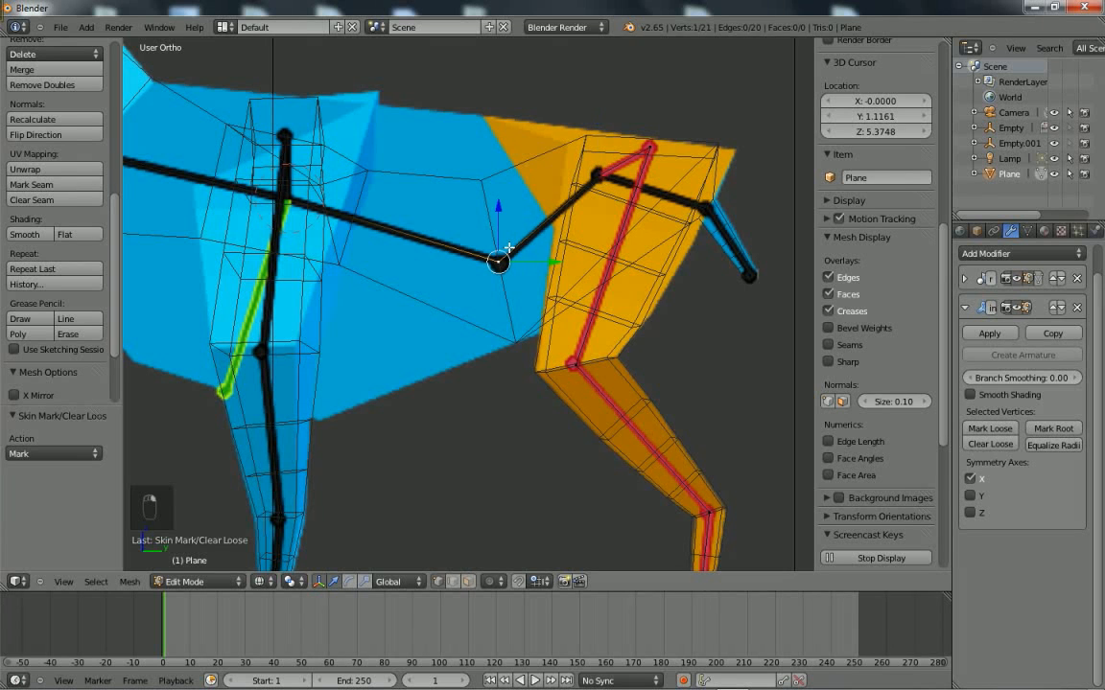
drag(499, 208, 497, 188)
key(ctrl+a)
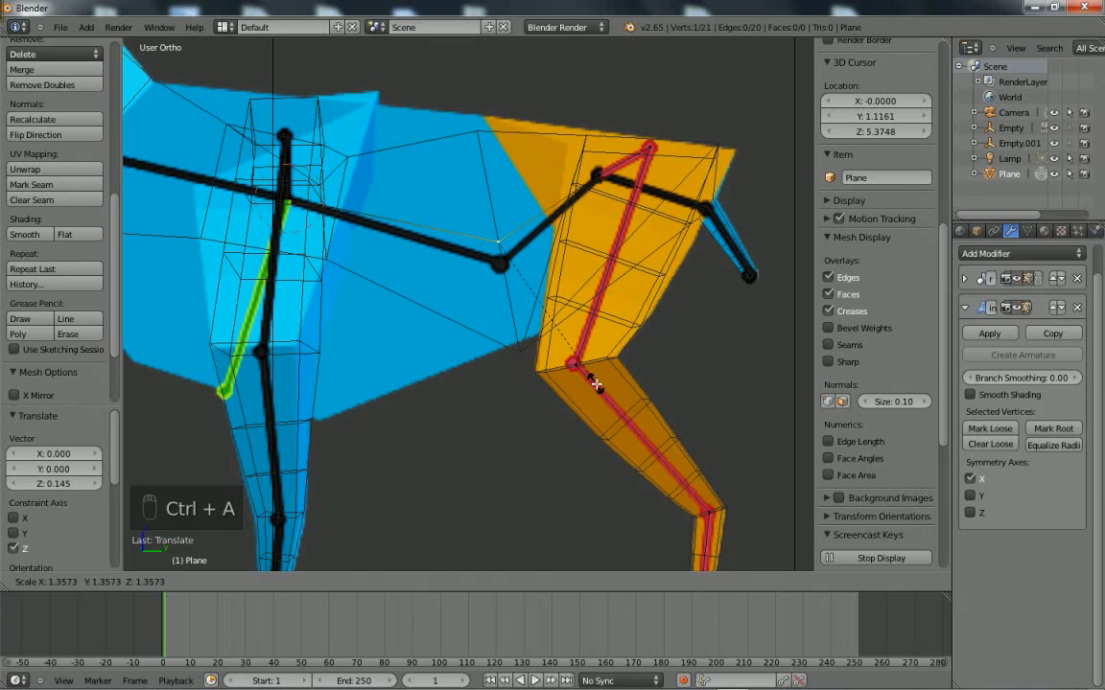
click(597, 386)
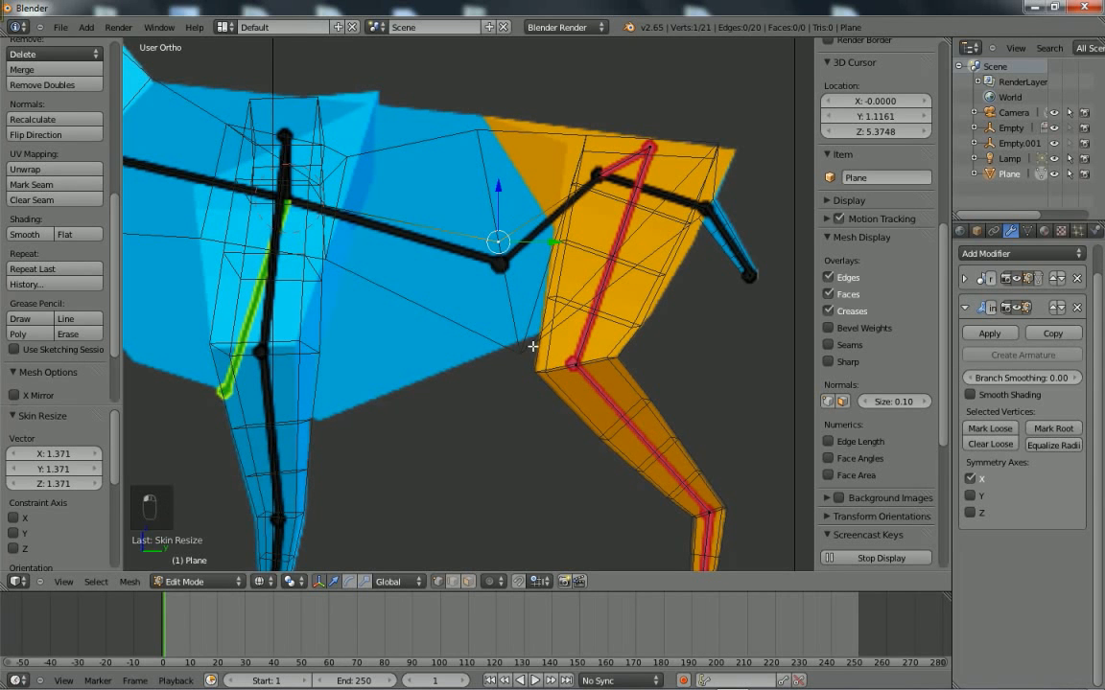
key(g)
key(z)
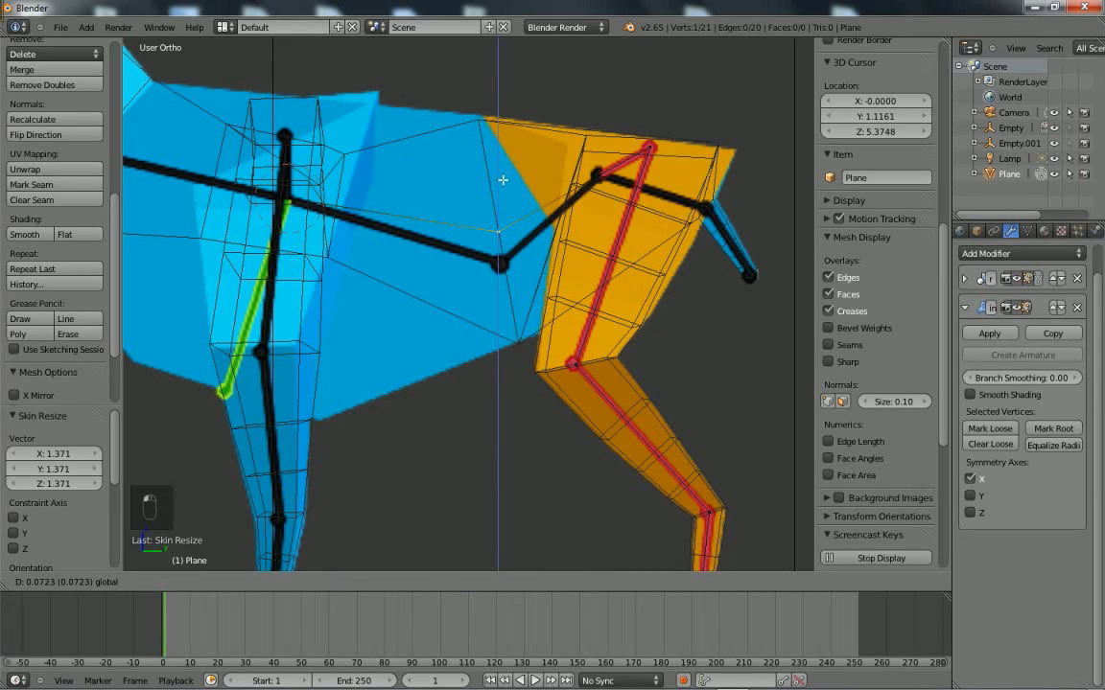
click(502, 178)
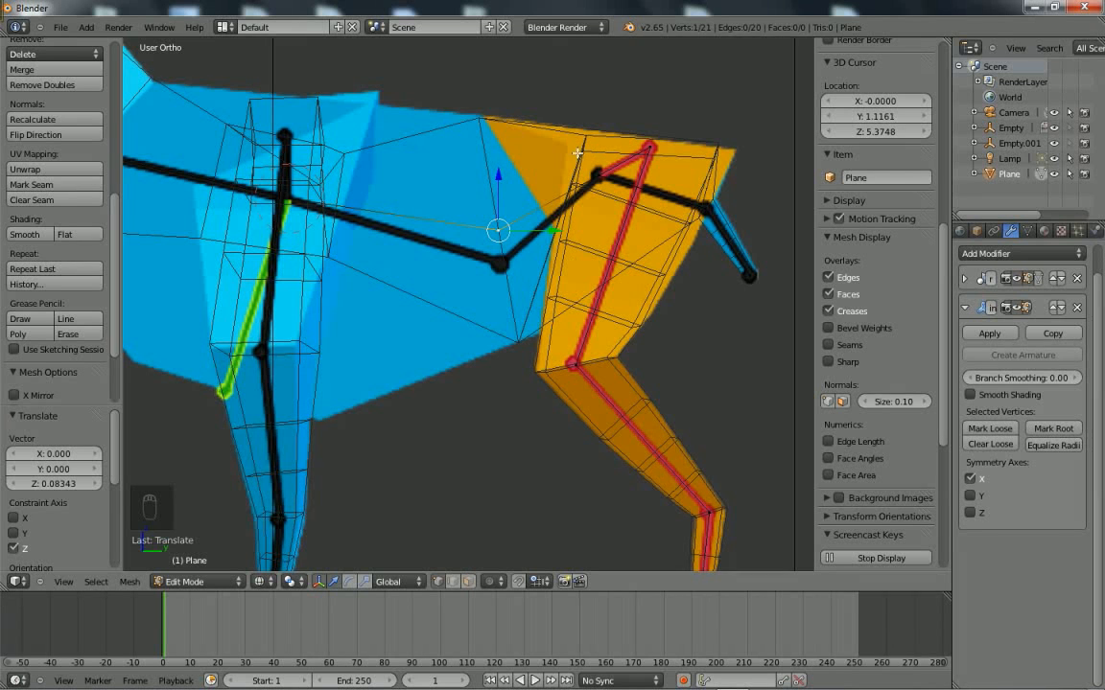
Resize the skin at the front leg's top shoulder vertex by 1.001 along global Y and 2.733 along global X.
shift+middle_drag(316, 347, 438, 369)
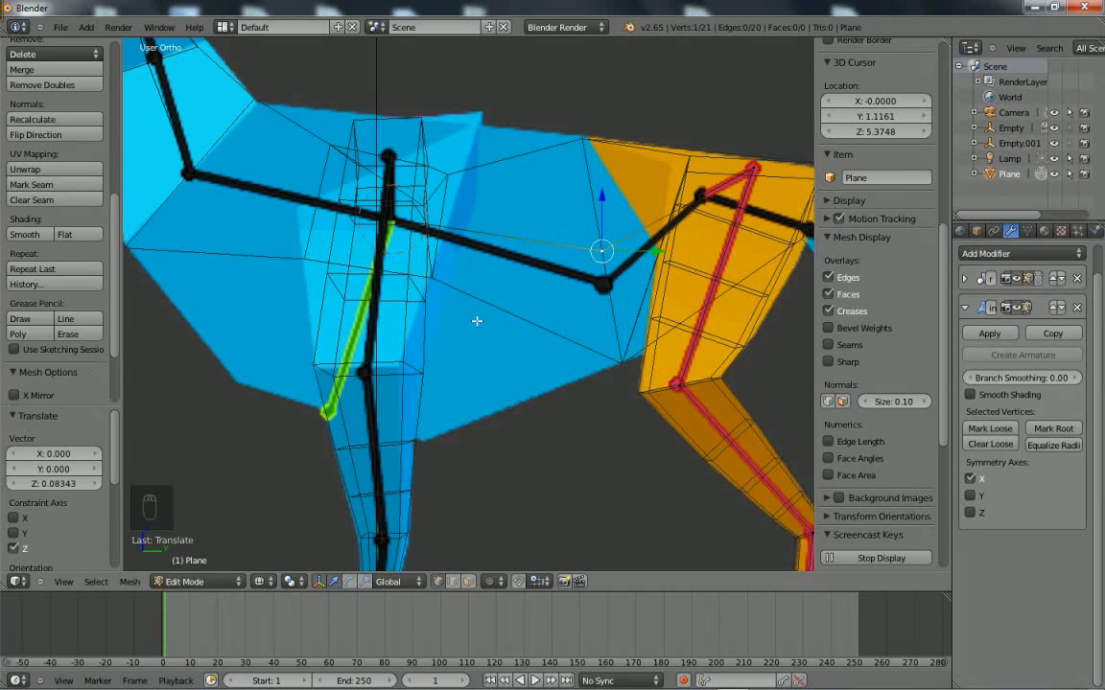
shift+middle_drag(477, 321, 517, 335)
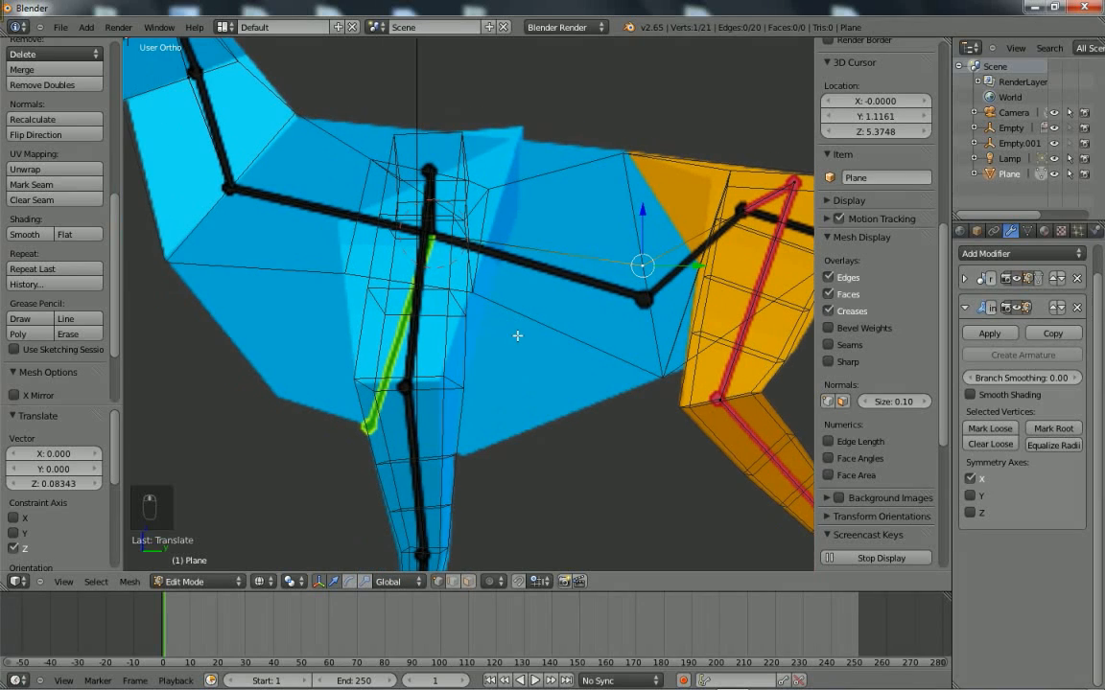
right_click(428, 170)
key(KP_1)
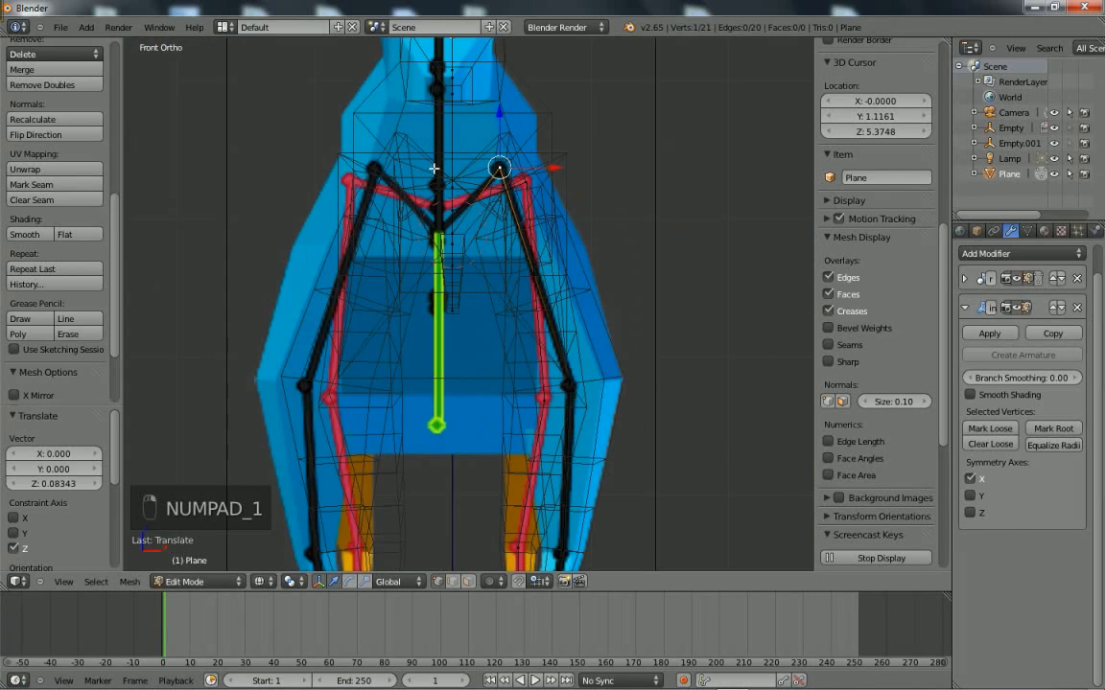
scroll(434, 169, up, 6)
shift+middle_drag(498, 177, 462, 394)
scroll(523, 234, up, 1)
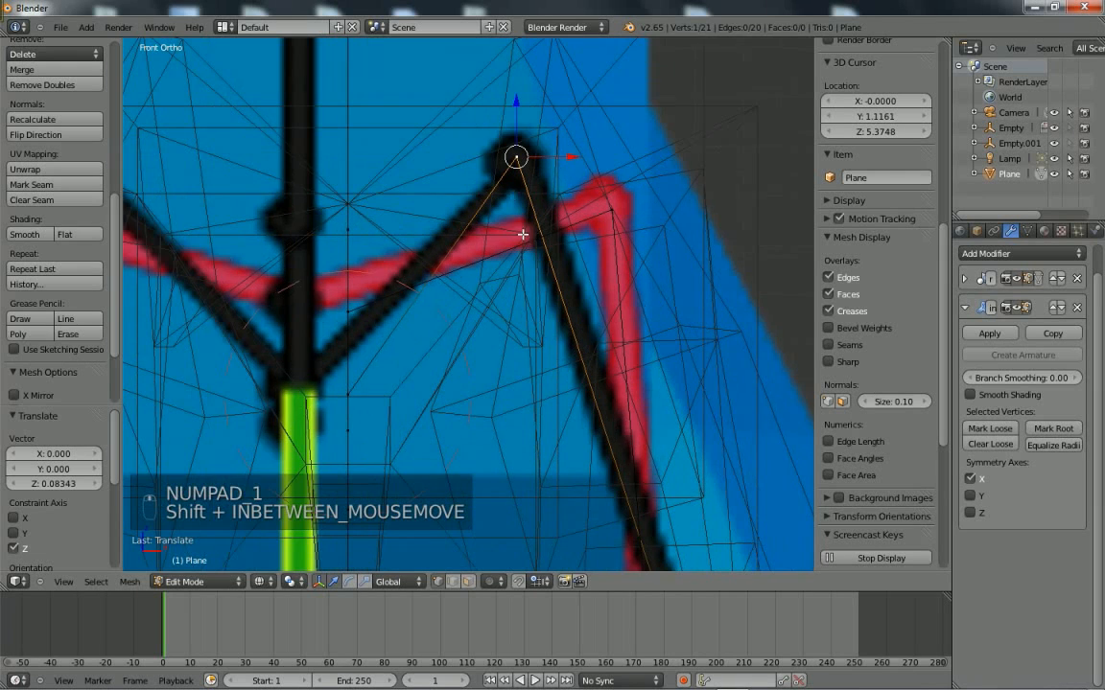
key(KP_3)
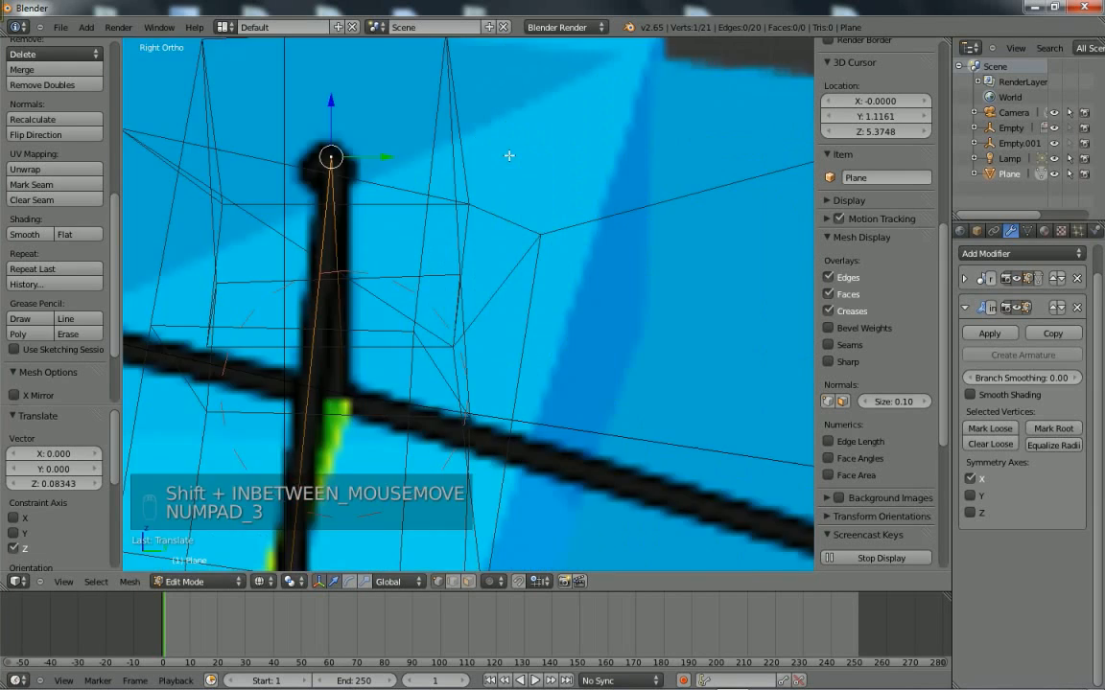
key(ctrl+a)
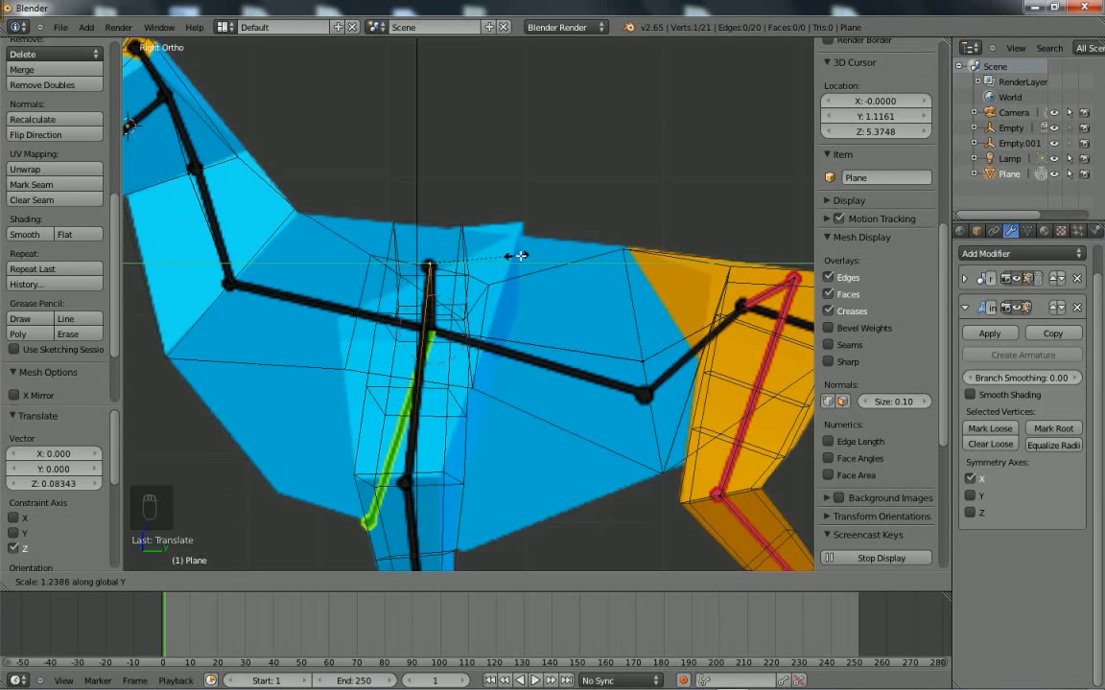
middle_click(515, 248)
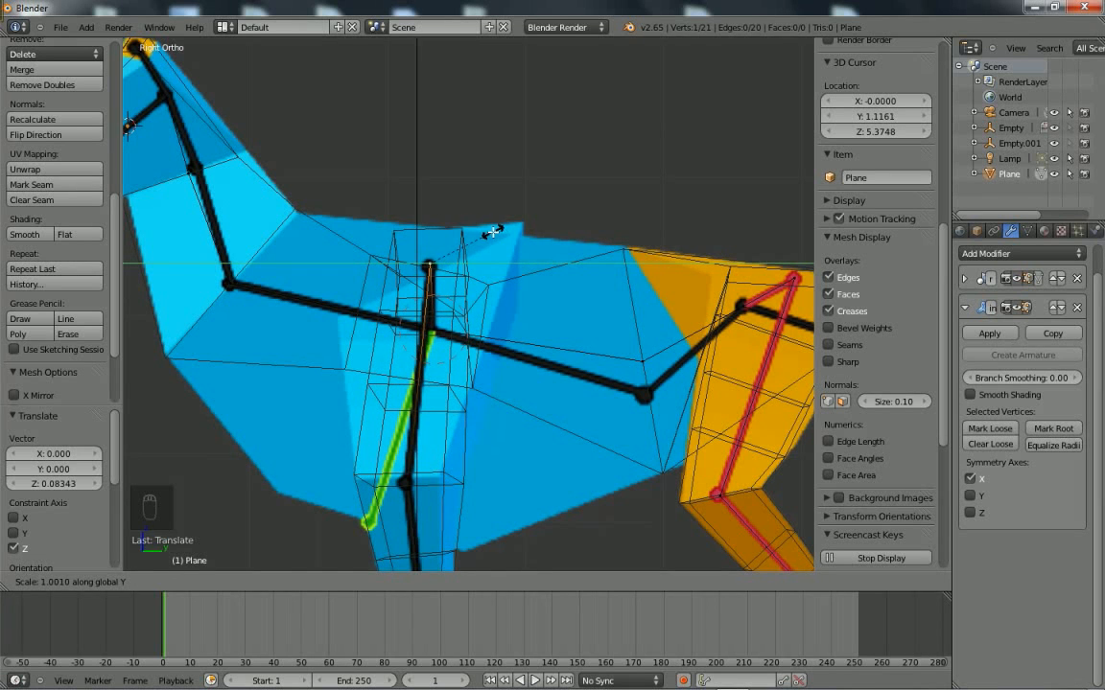
click(492, 232)
key(ctrl+a)
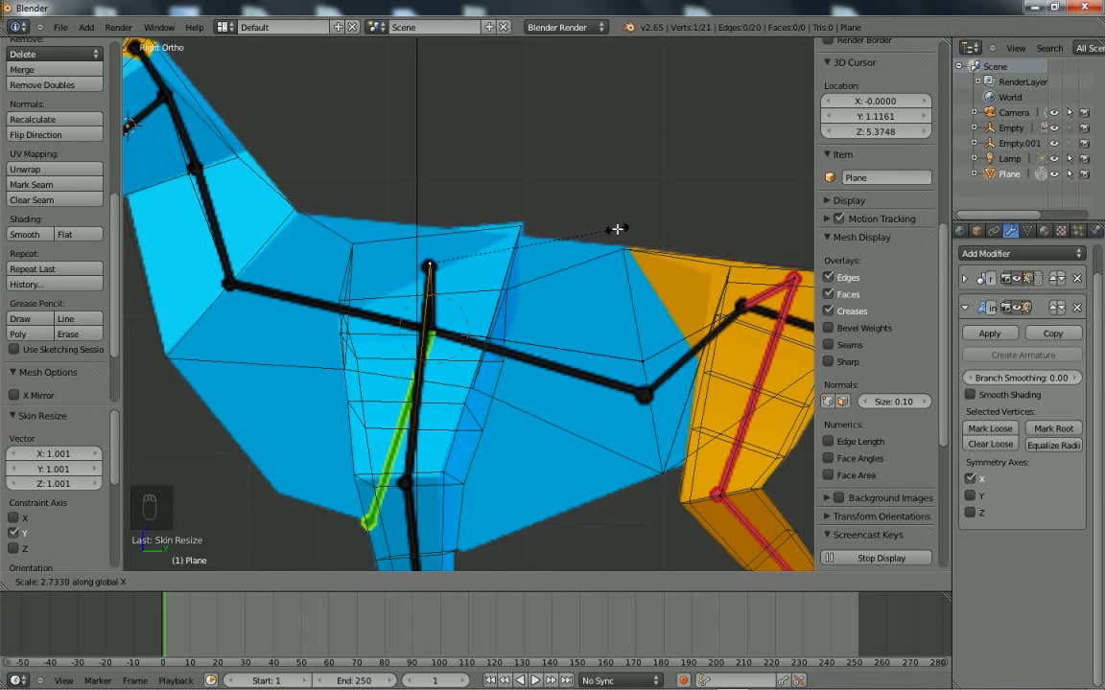
click(616, 229)
Examine the resized shoulder from the front and side in solid shading, and return to wireframe in right view.
middle_drag(613, 234, 523, 410)
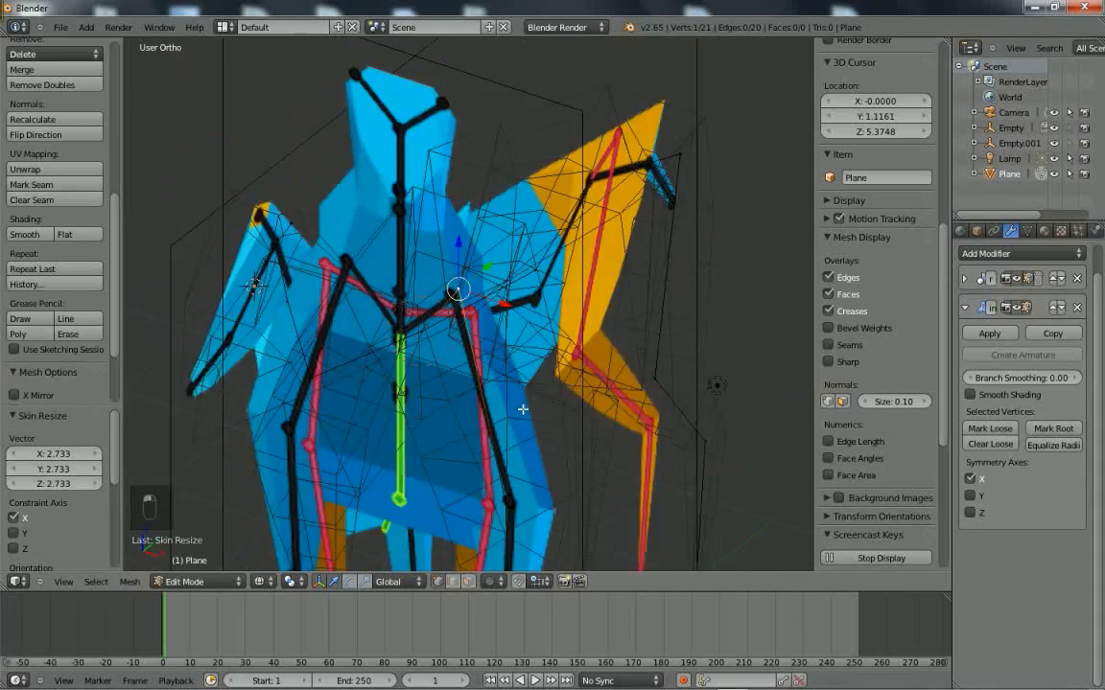
key(KP_1)
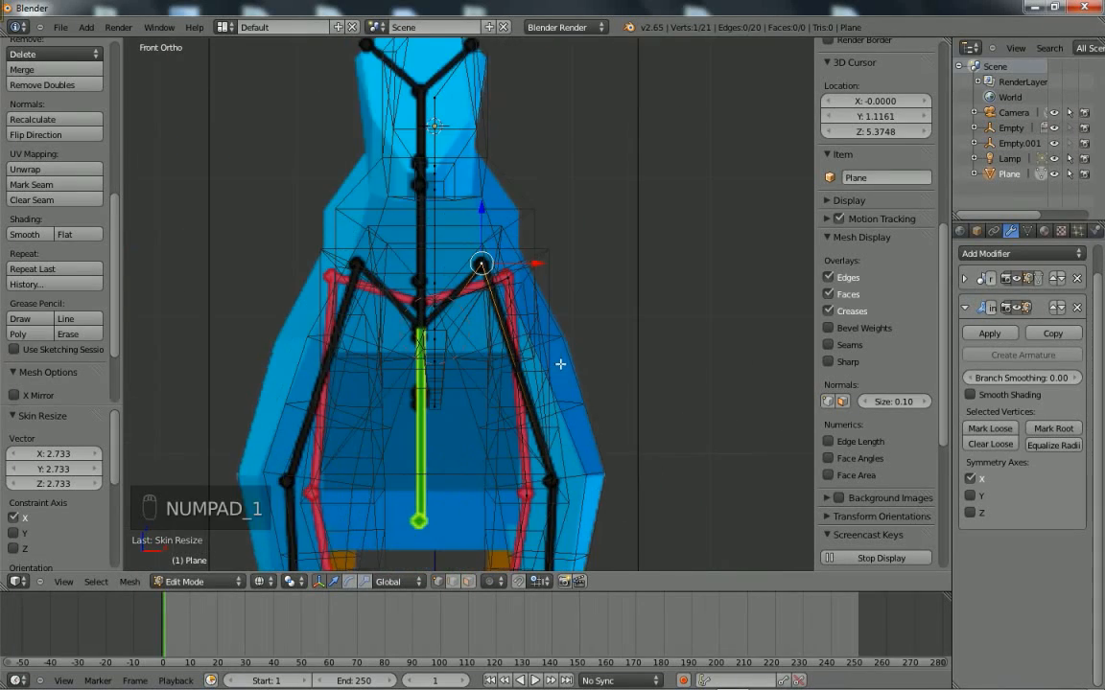
middle_drag(562, 365, 414, 530)
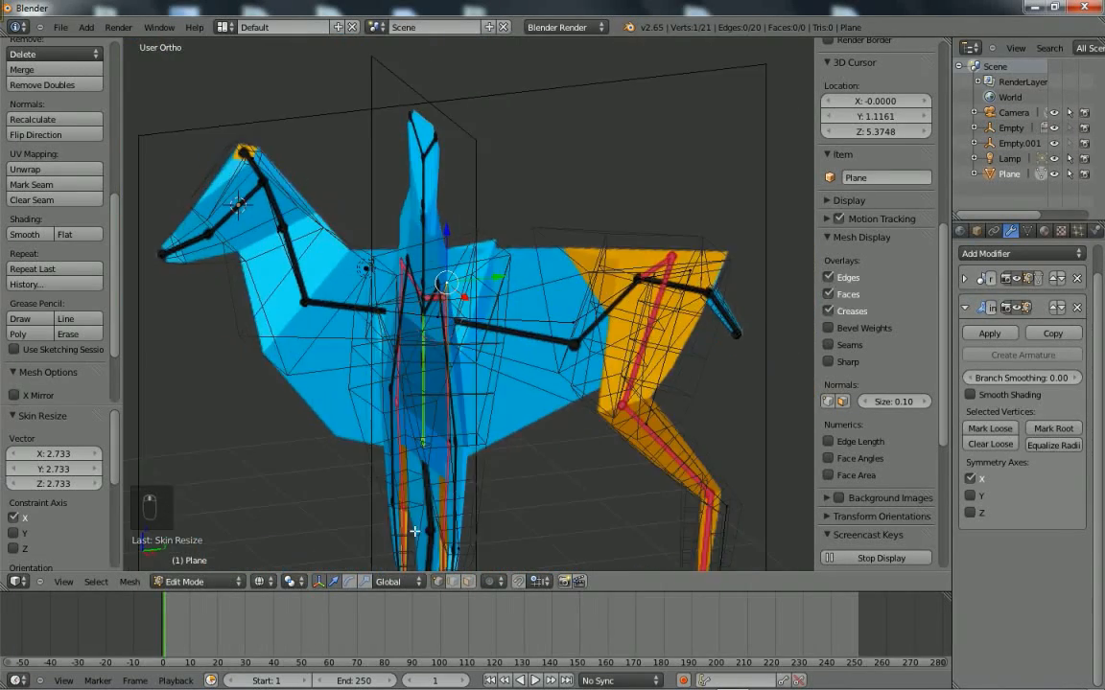
click(262, 583)
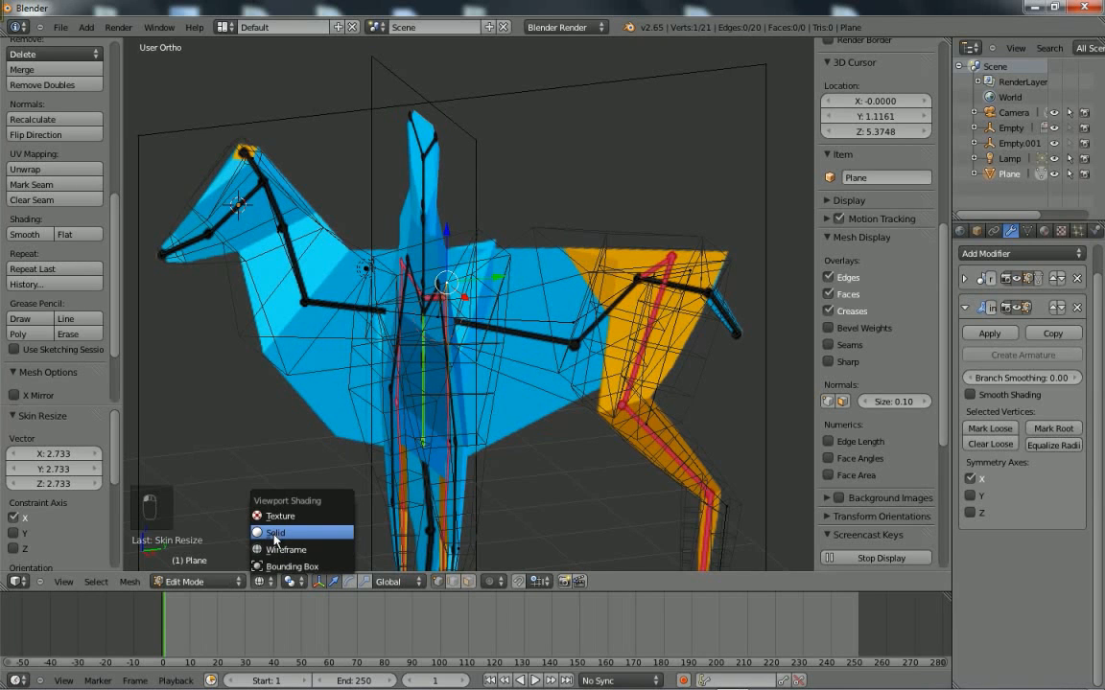
click(310, 537)
mouse_move(307, 530)
middle_down()
mouse_move(481, 452)
mouse_move(307, 446)
mouse_move(617, 387)
mouse_move(363, 446)
mouse_move(434, 456)
middle_up()
scroll(446, 465, up, 3)
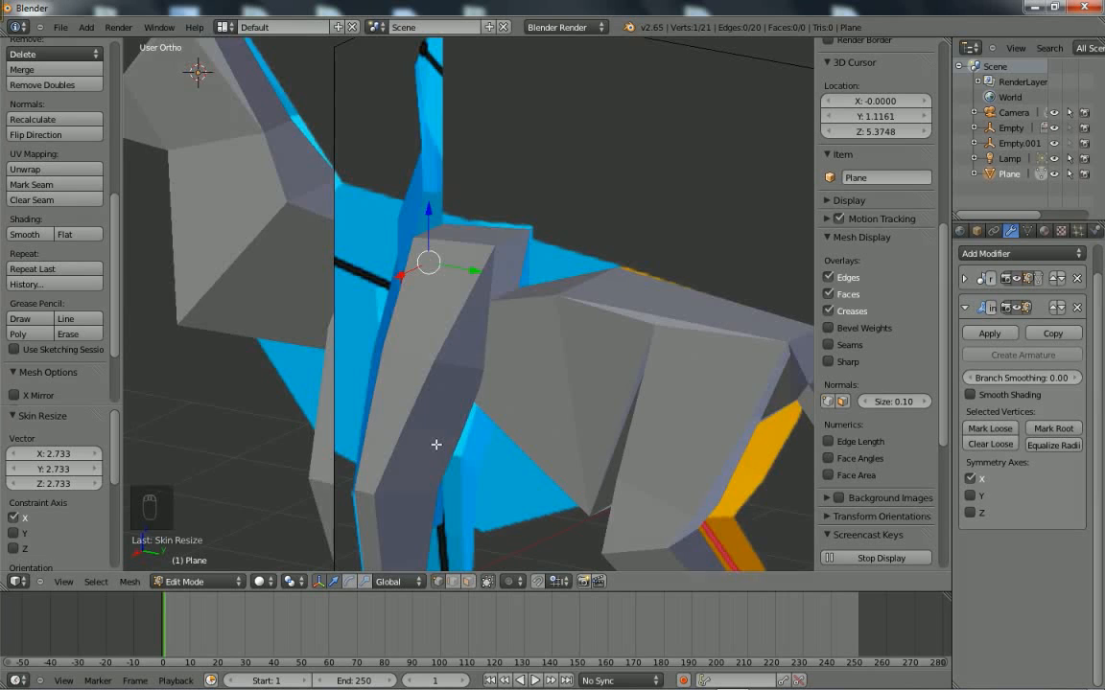
key(KP_3)
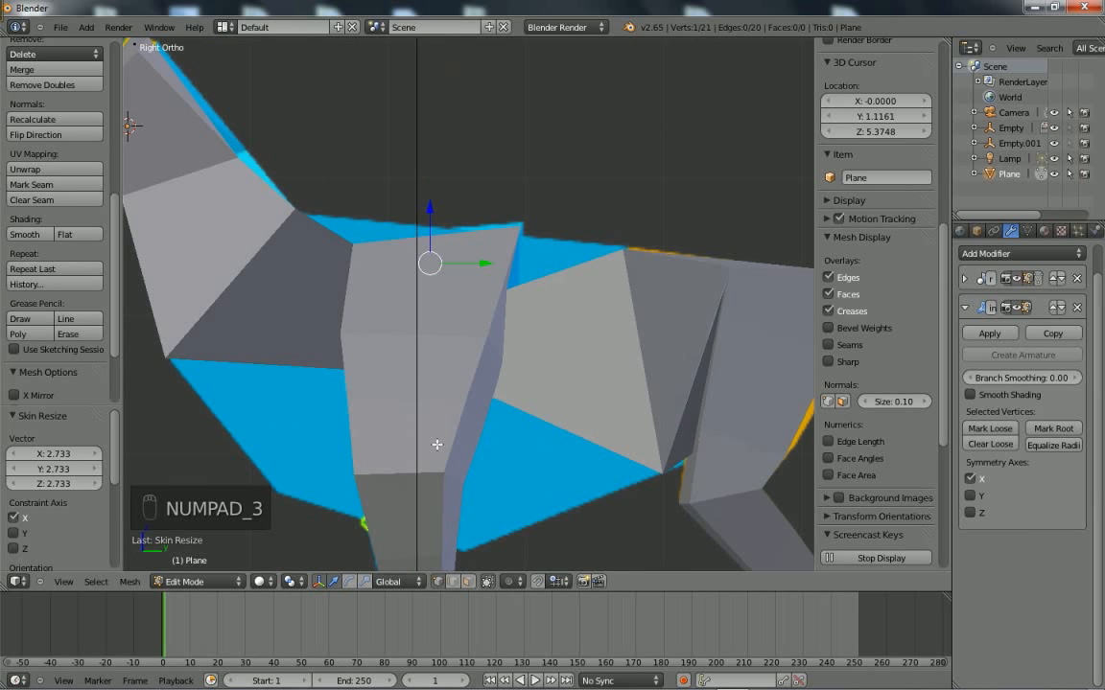
click(259, 581)
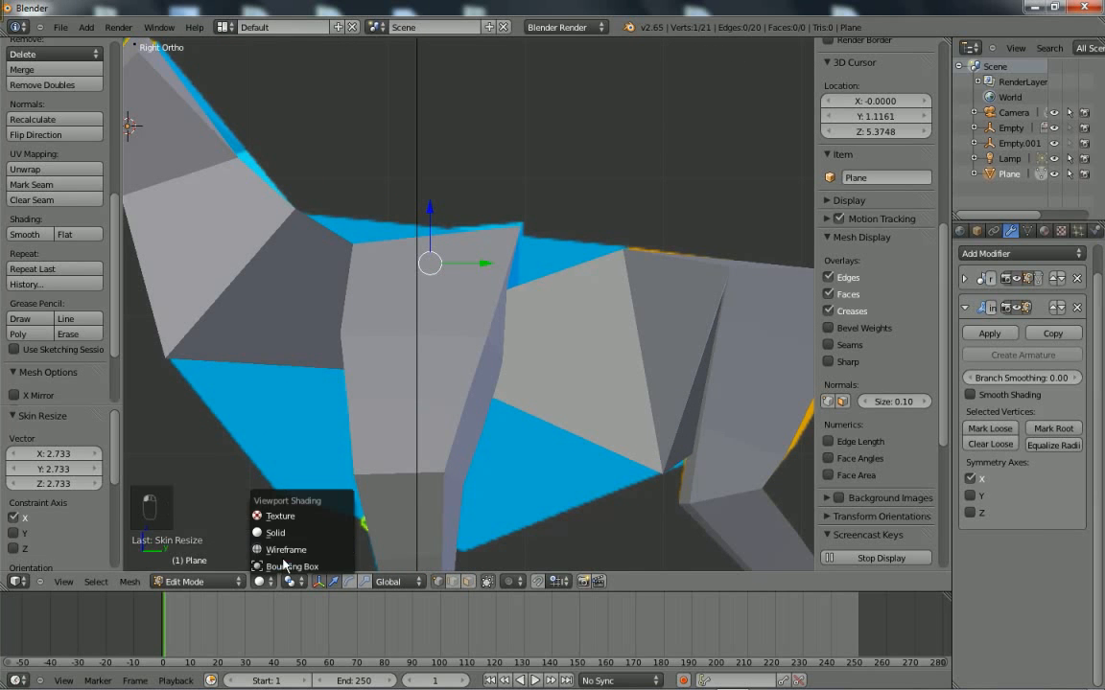
click(288, 549)
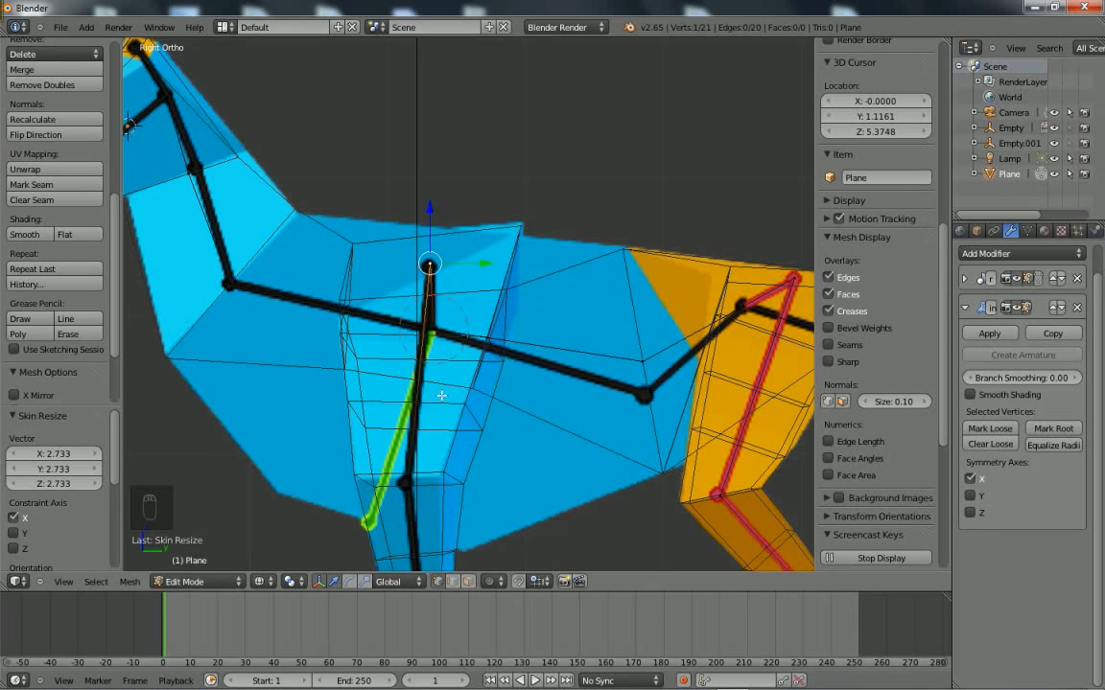
Mark the spine vertex where the front legs branch off as loose in the Skin modifier.
right_click(433, 331)
scroll(456, 348, down, 3)
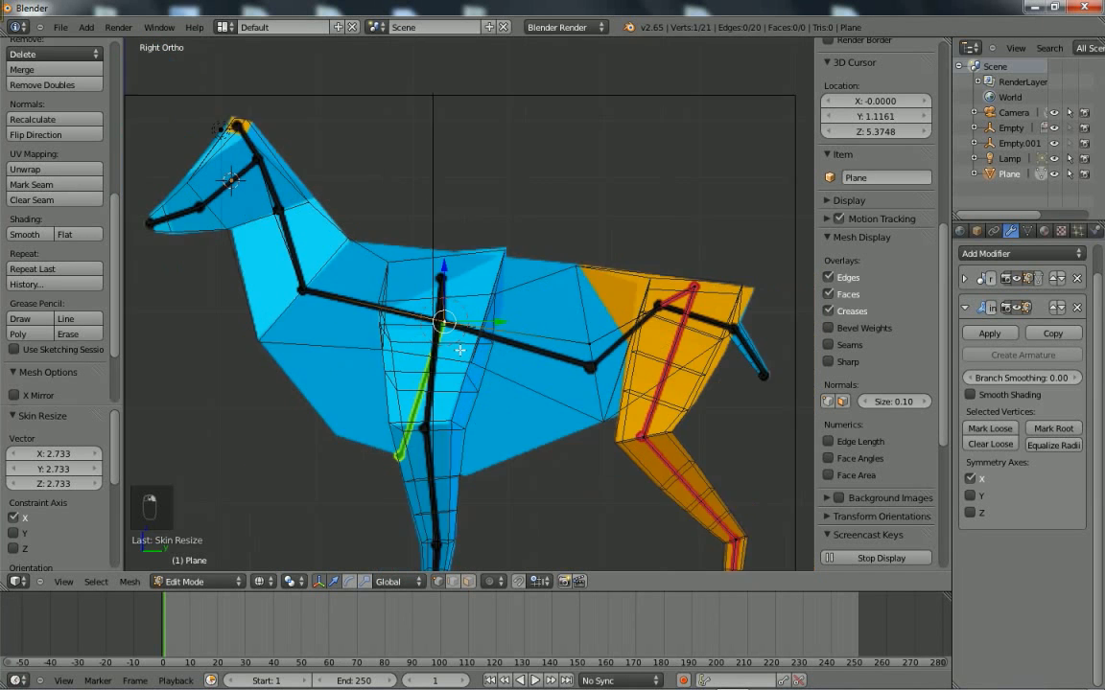
shift+middle_drag(464, 380, 460, 341)
scroll(456, 348, up, 1)
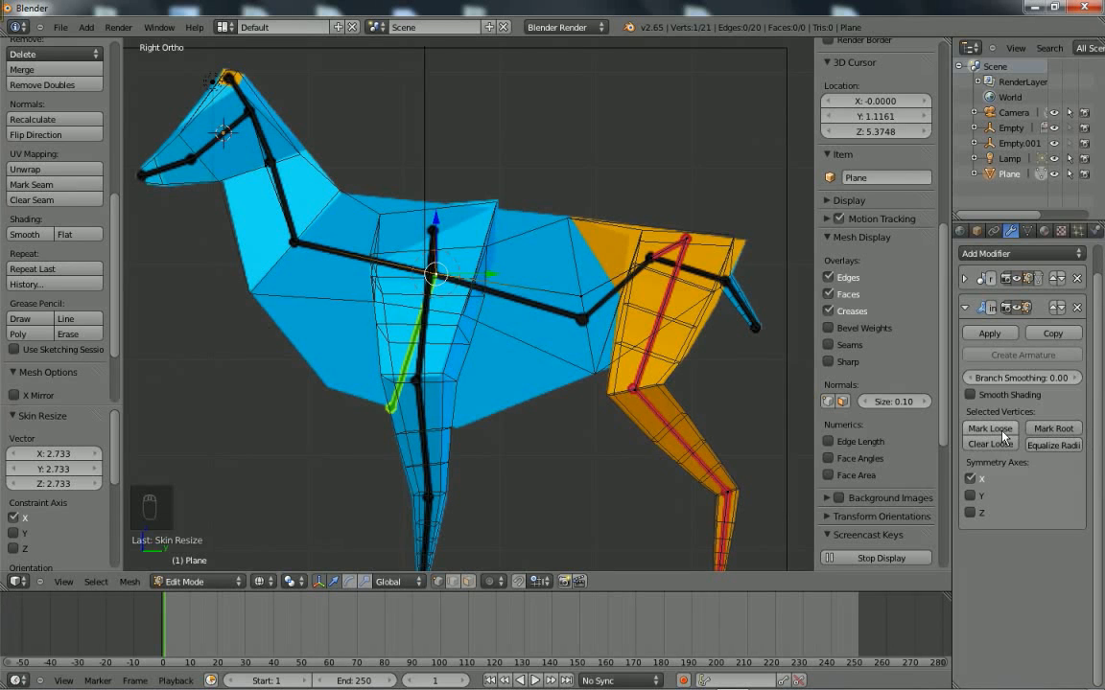
click(964, 307)
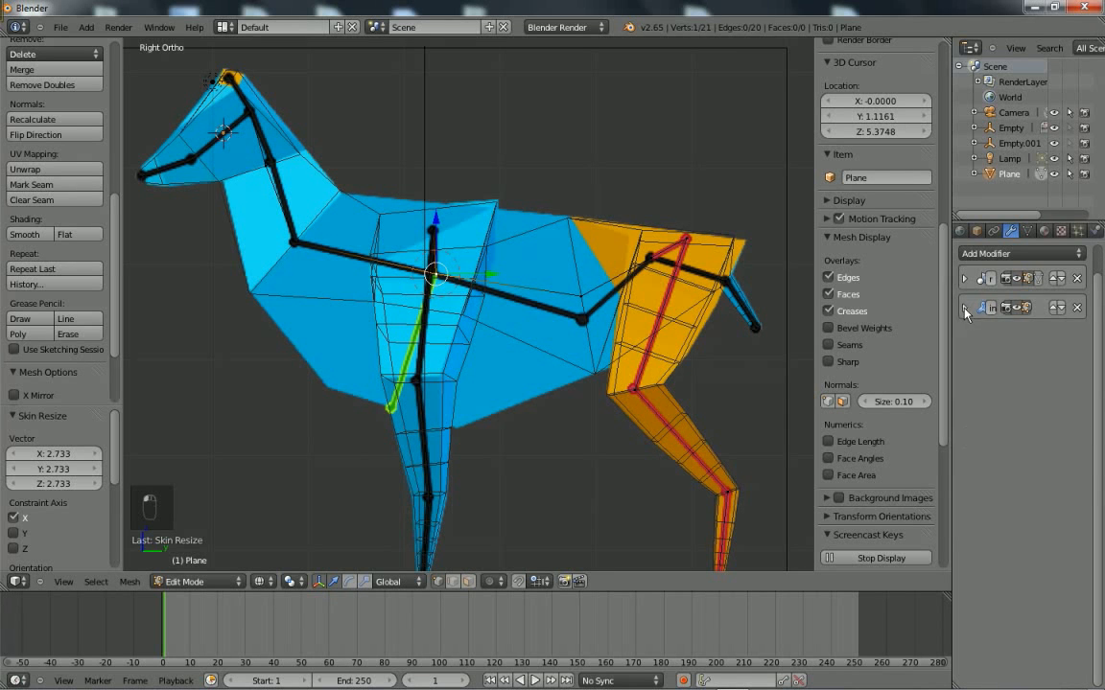
click(963, 308)
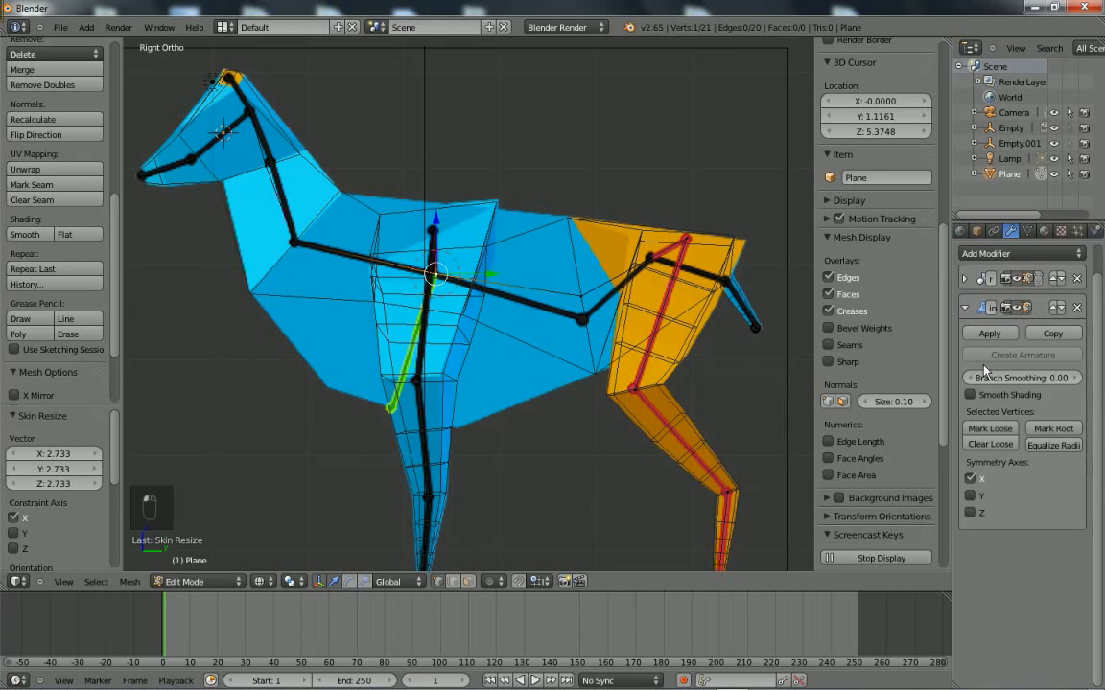
click(979, 430)
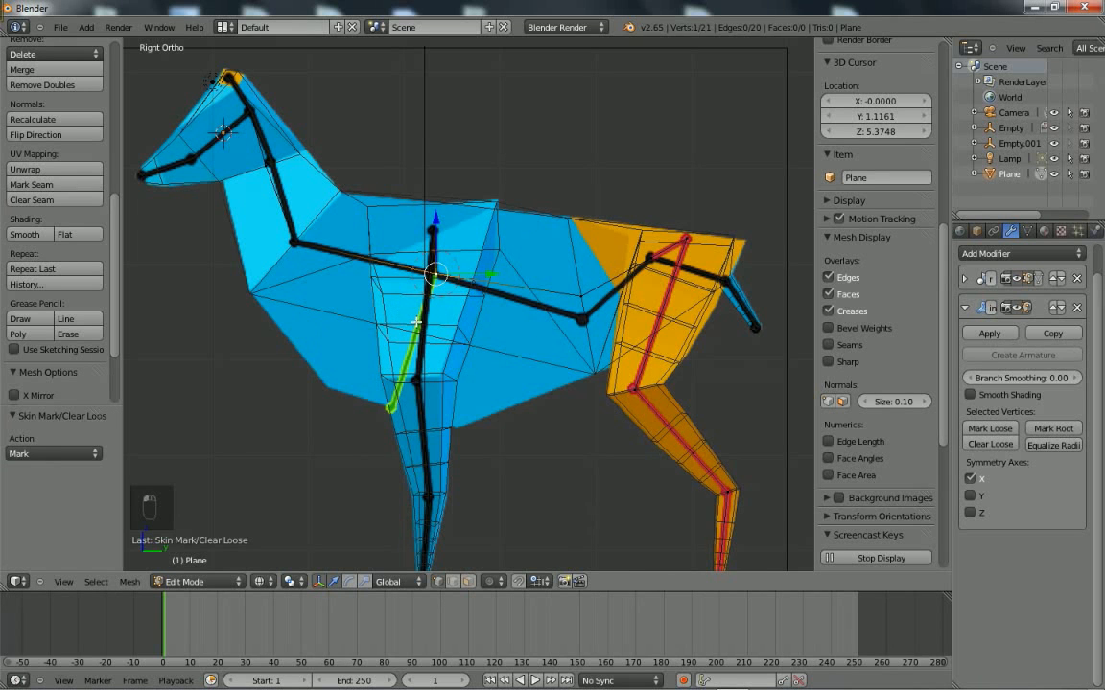
Draw a freehand grease pencil stroke from the loose spine vertex down along the green reference bone.
scroll(416, 322, up, 1)
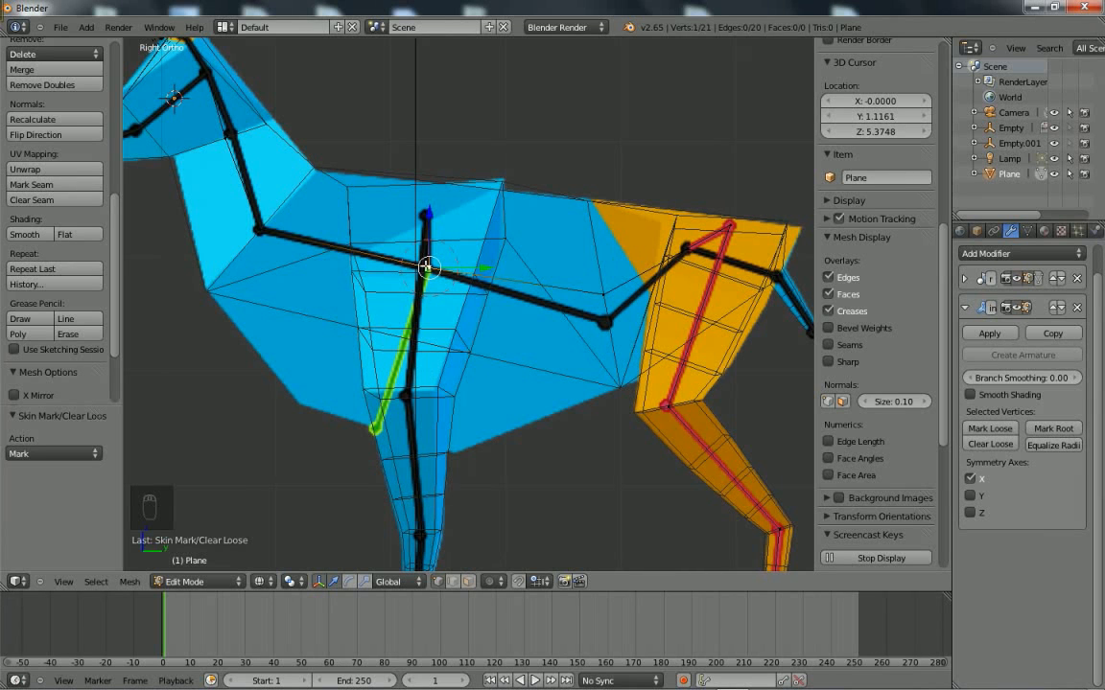
click(27, 318)
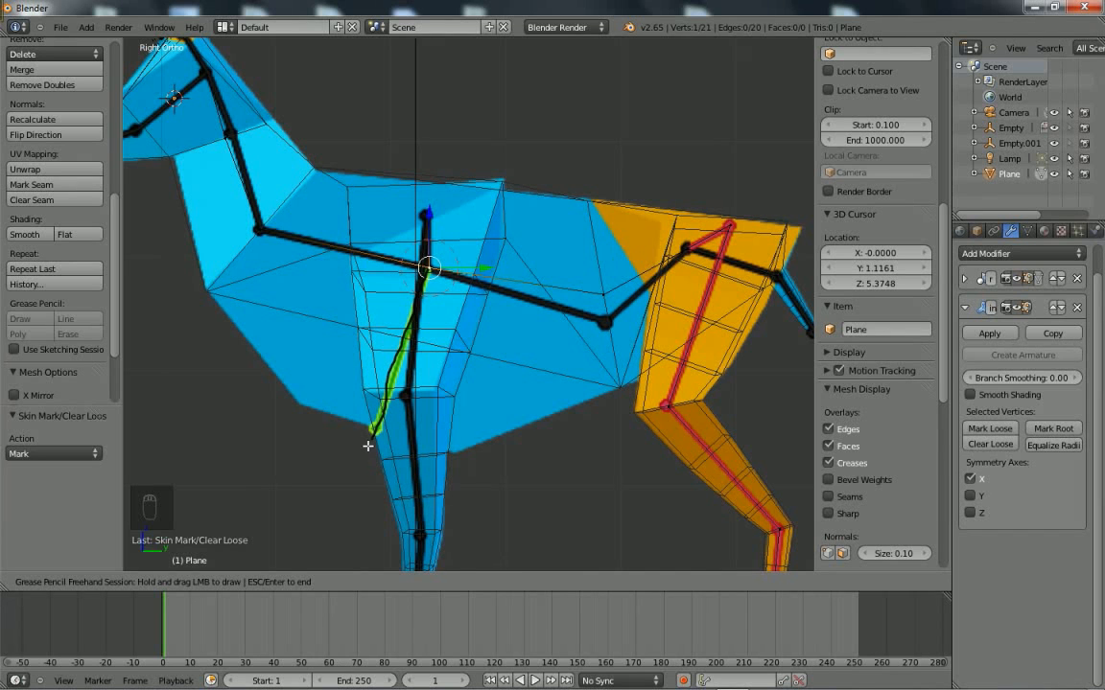
key(Escape)
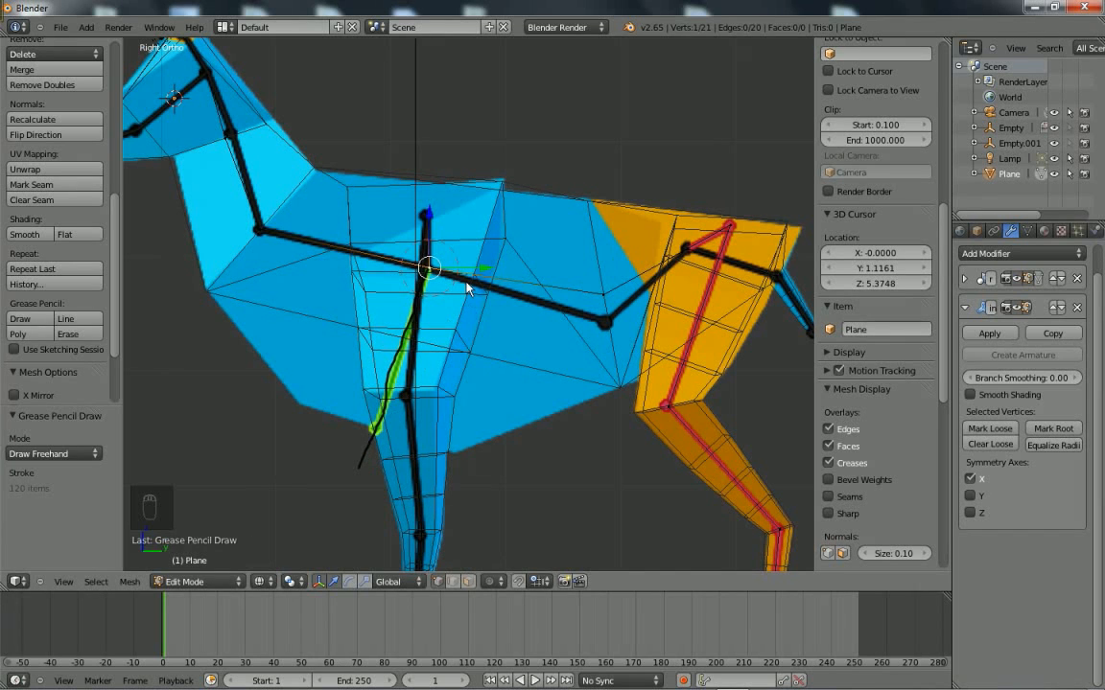
scroll(834, 87, up, 5)
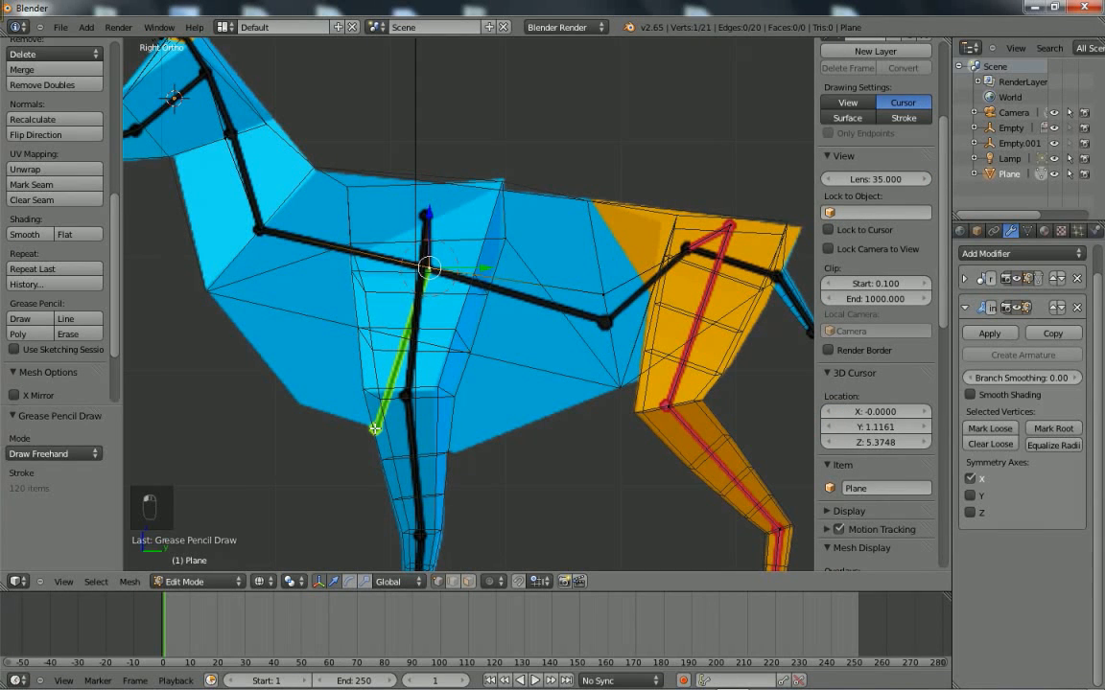
Extrude a chest vertex from the loose spine vertex to the lower end of the green reference bone, and examine it in solid shading.
ctrl+click(414, 419)
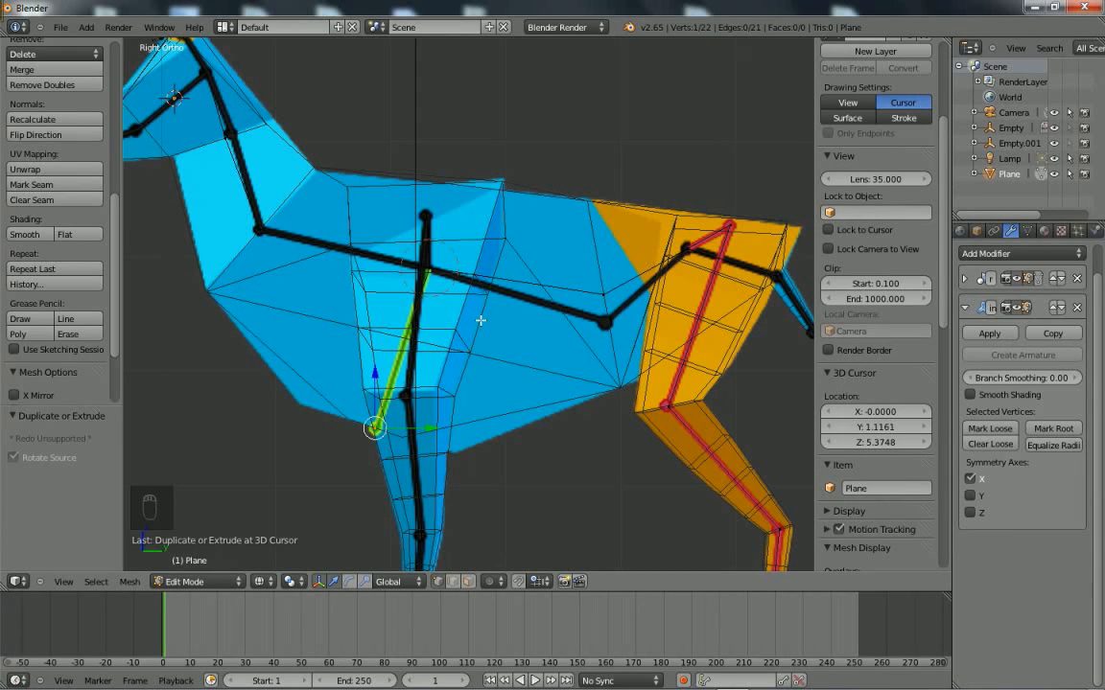
middle_drag(480, 320, 521, 356)
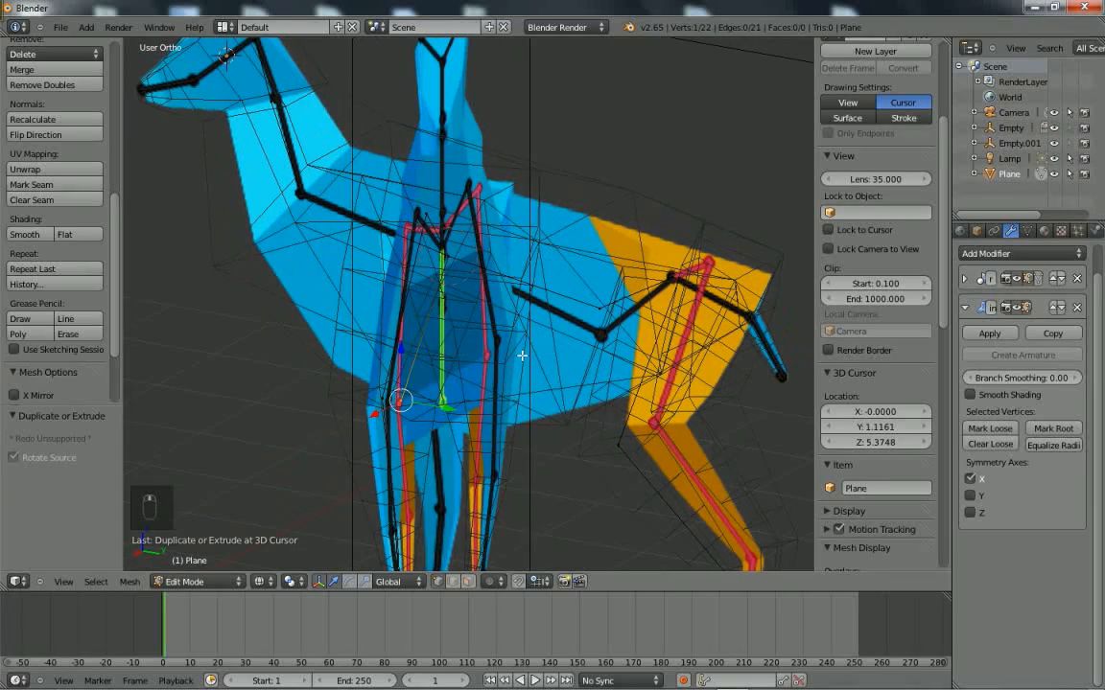
click(267, 582)
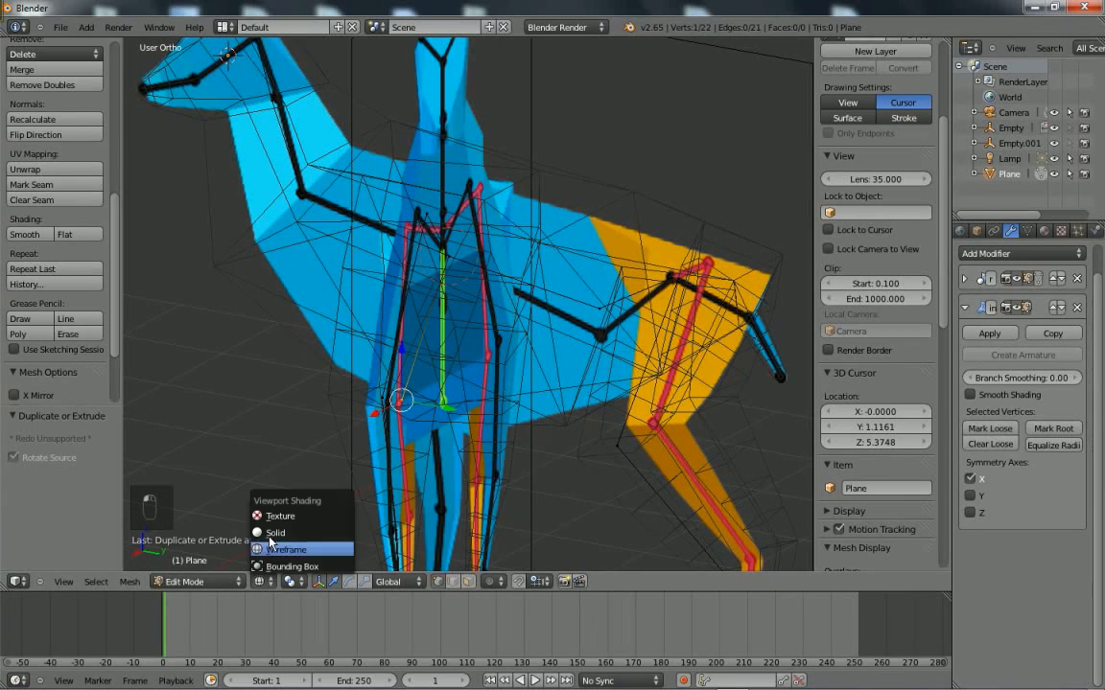
click(273, 539)
mouse_move(384, 393)
middle_down()
mouse_move(357, 394)
mouse_move(700, 362)
mouse_move(695, 340)
mouse_move(568, 405)
mouse_move(389, 198)
mouse_move(458, 178)
mouse_move(476, 186)
mouse_move(442, 222)
mouse_move(462, 228)
middle_up()
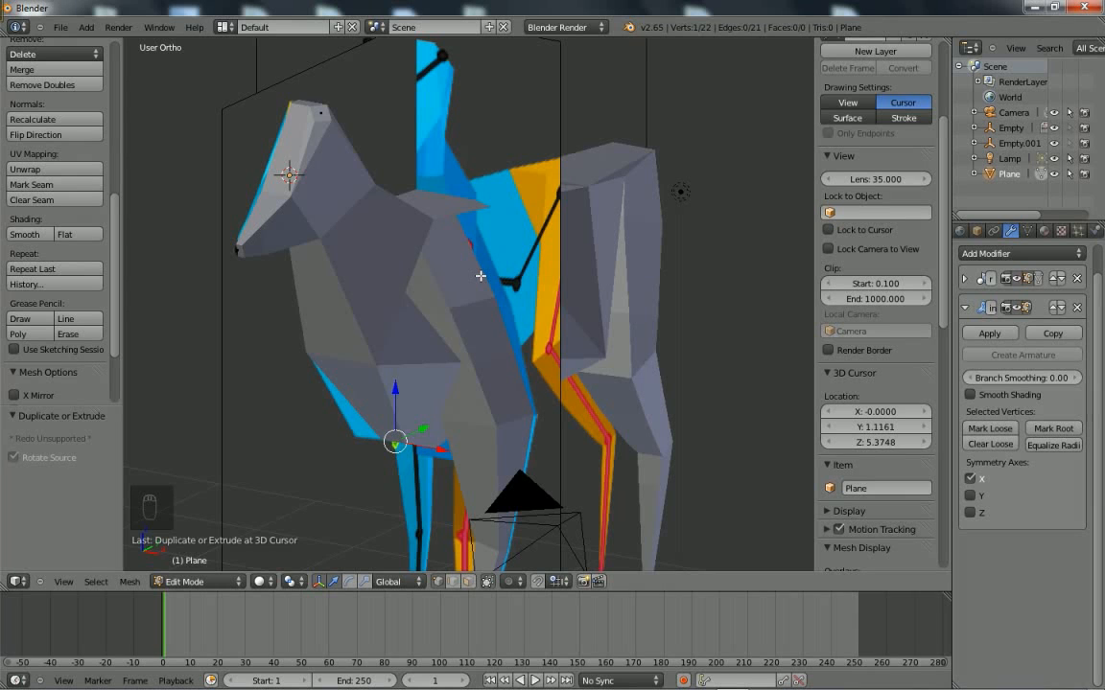
In wireframe front view, move the front leg's top shoulder vertex outward by 0.116 along global X.
click(258, 583)
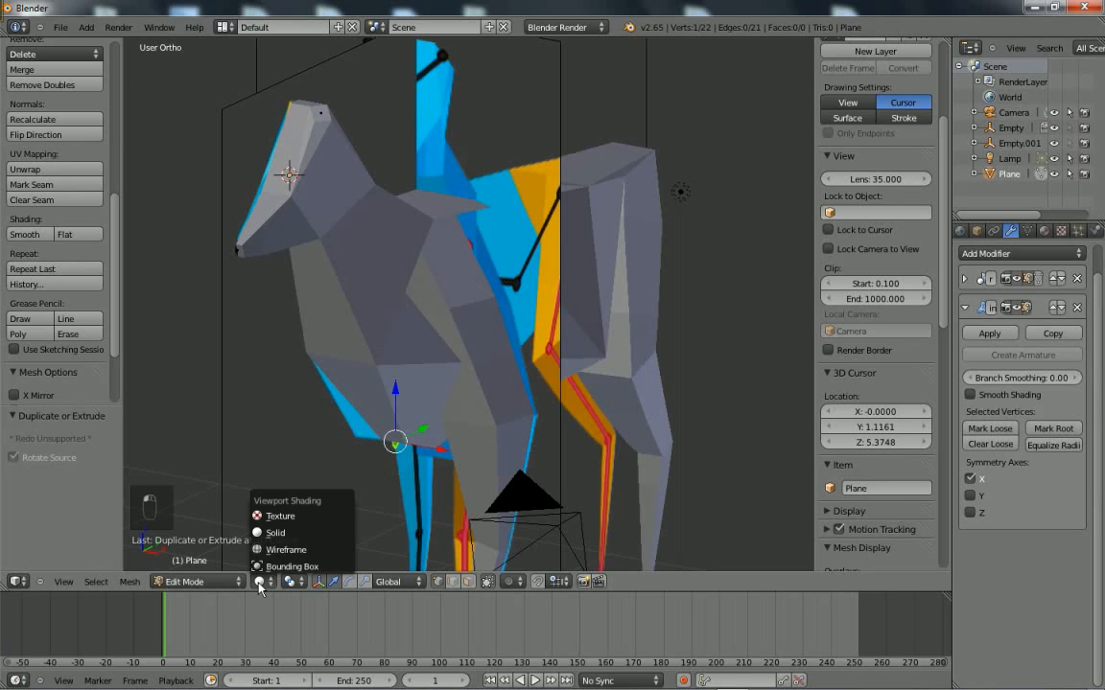
click(283, 547)
middle_drag(476, 301, 478, 299)
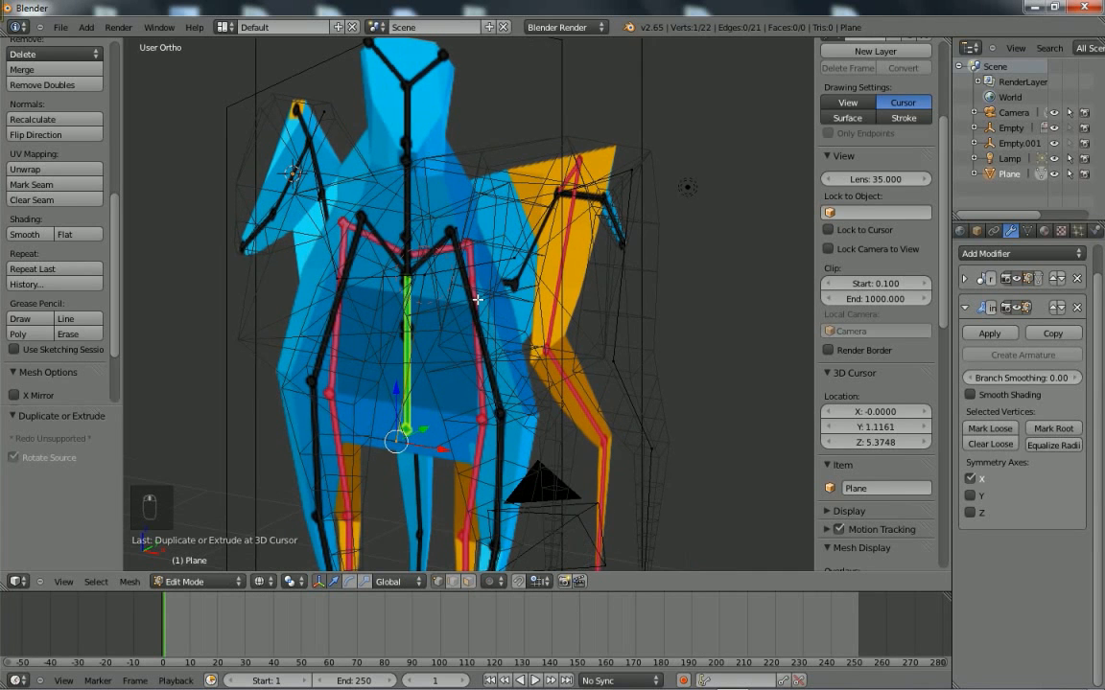
key(KP_1)
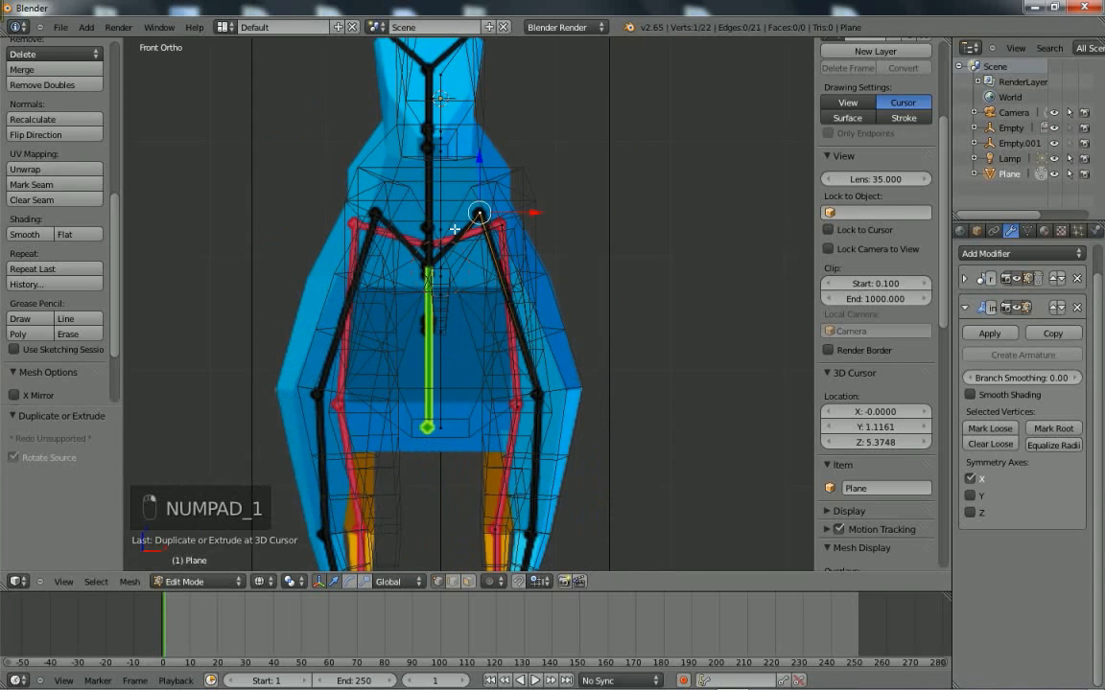
scroll(455, 229, up, 3)
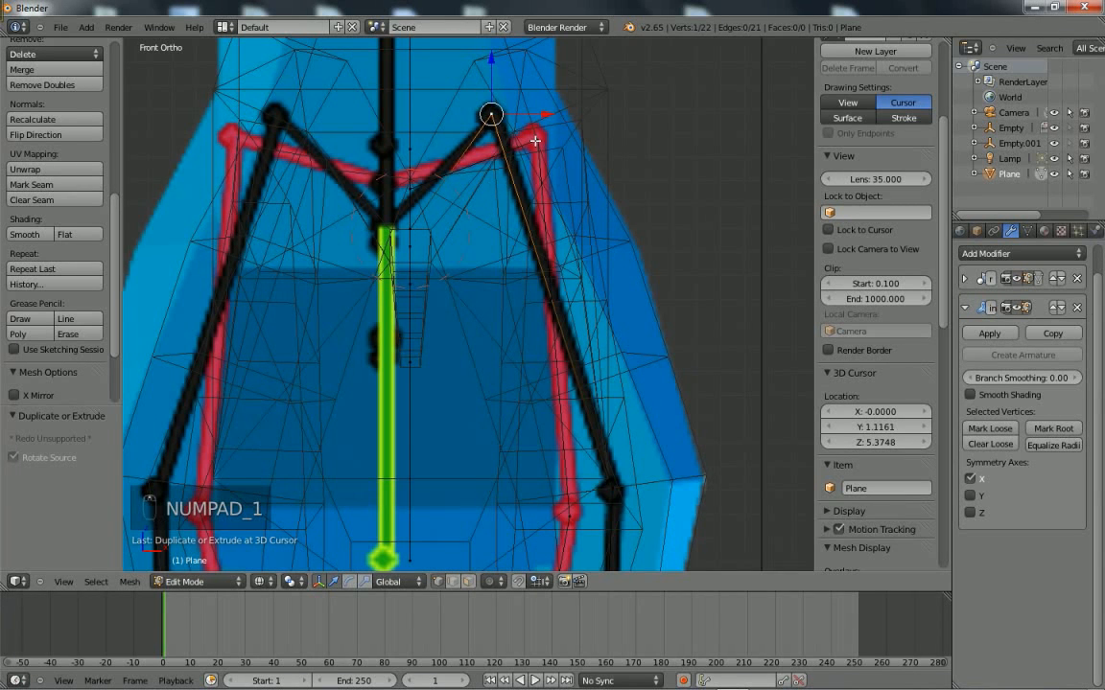
key(g)
key(x)
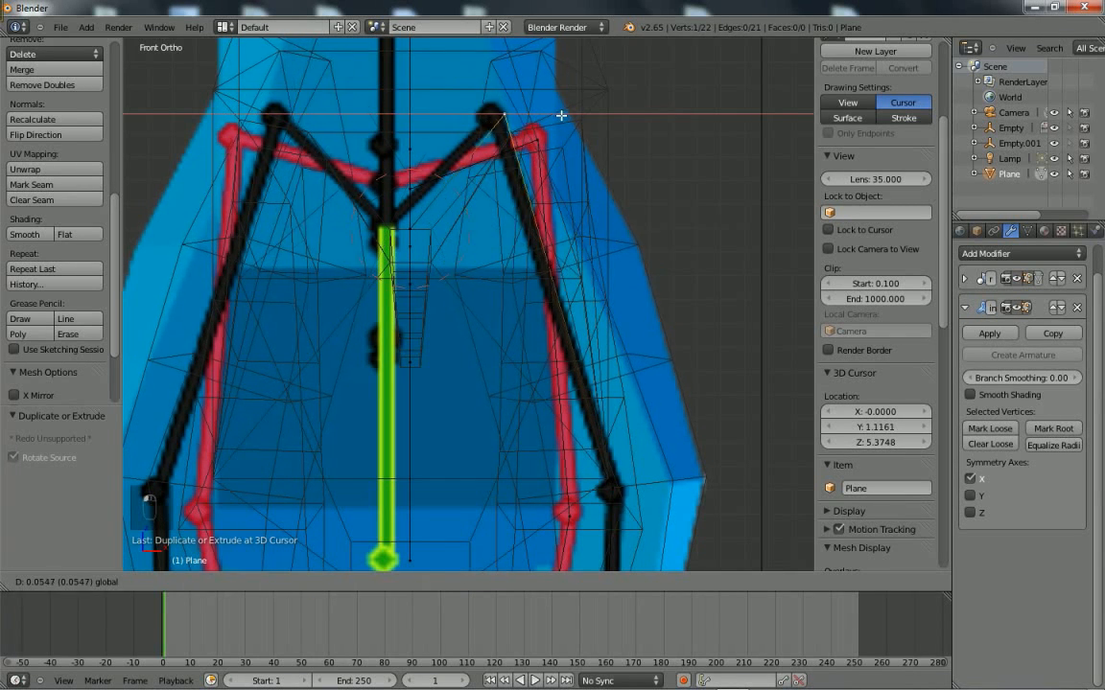
click(574, 117)
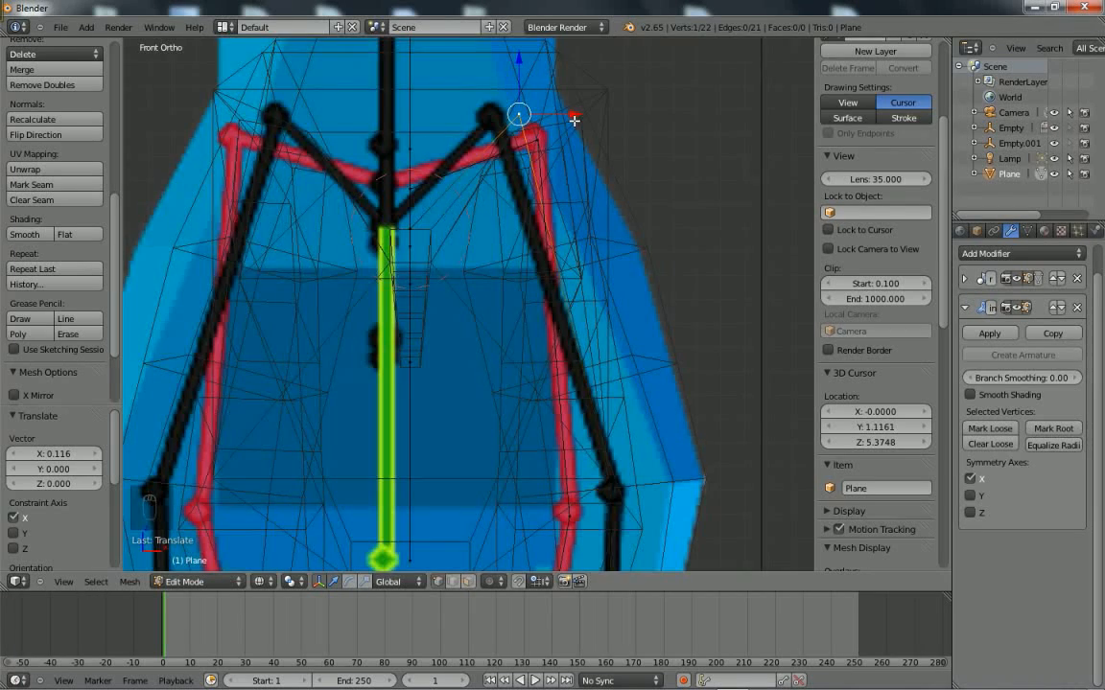
Check the shoulder in solid shading and move its top vertex a further 0.145 outward along global X.
key(KP_7)
middle_drag(575, 118, 489, 367)
scroll(489, 367, up, 2)
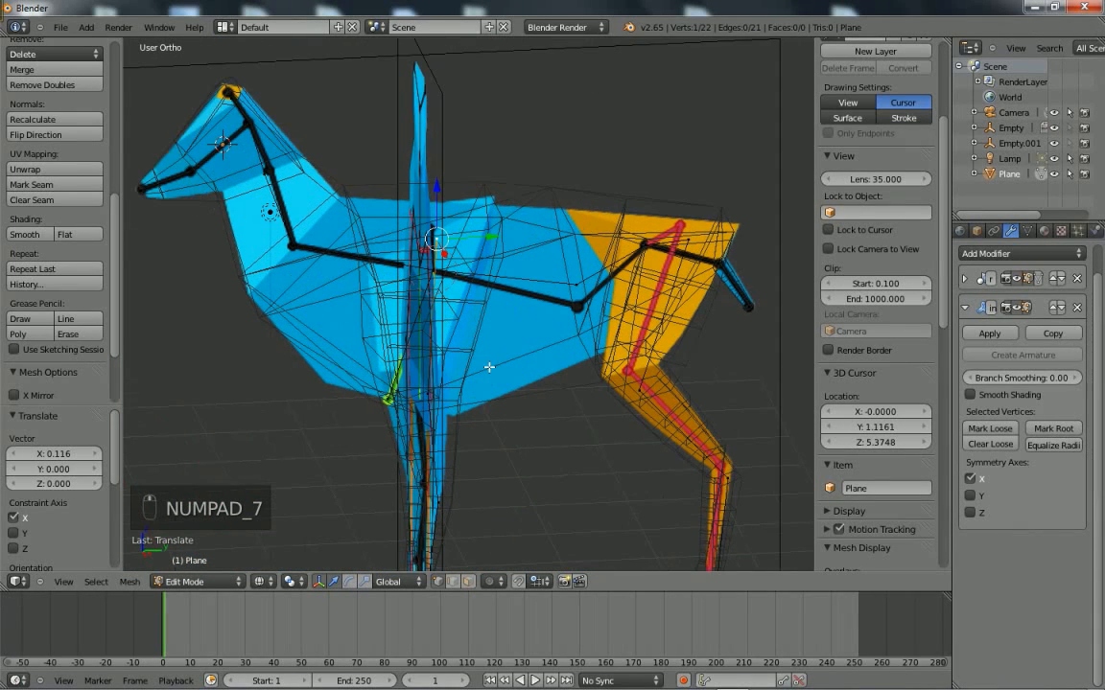
click(260, 581)
click(279, 542)
mouse_move(328, 490)
middle_down()
mouse_move(469, 387)
mouse_move(541, 379)
mouse_move(522, 402)
mouse_move(455, 309)
middle_up()
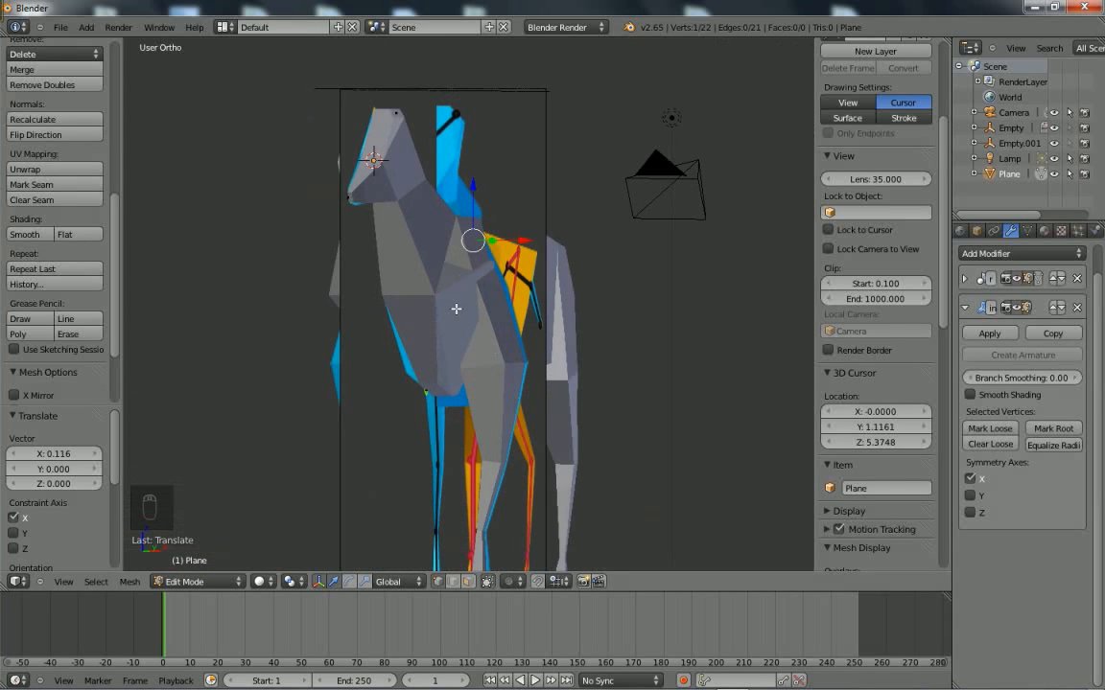
drag(531, 242, 535, 244)
Select the chest vertex at the lower end of the green reference bone and show it in front view.
middle_drag(535, 245, 412, 390)
right_click(415, 388)
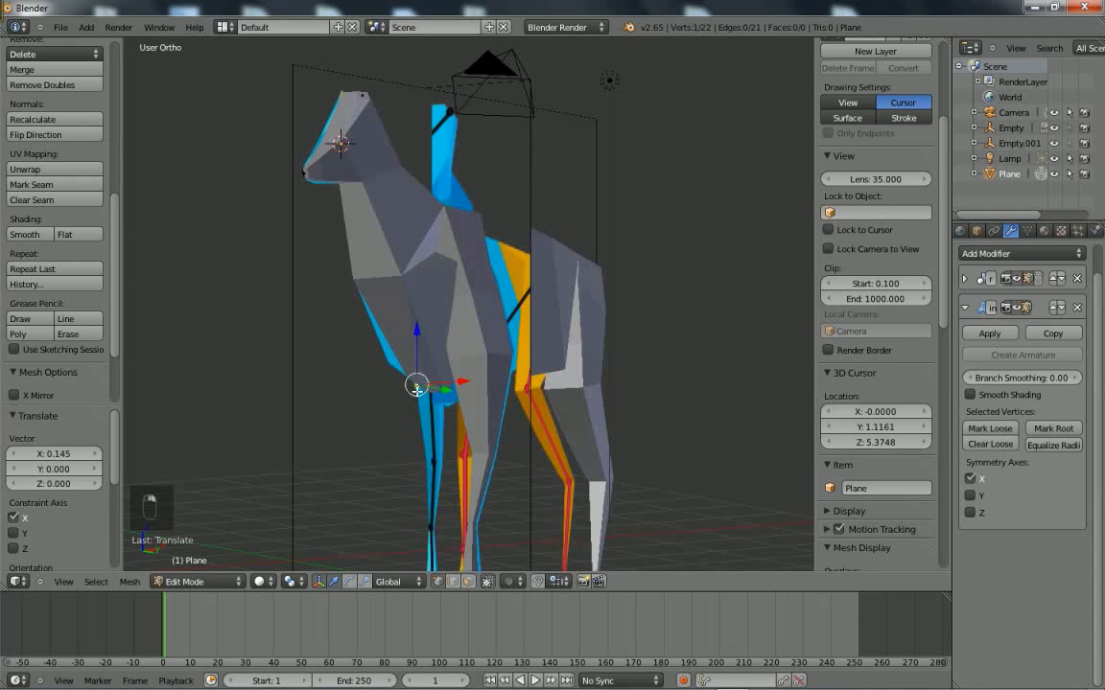
key(KP_3)
scroll(414, 407, up, 3)
shift+middle_drag(429, 459, 516, 346)
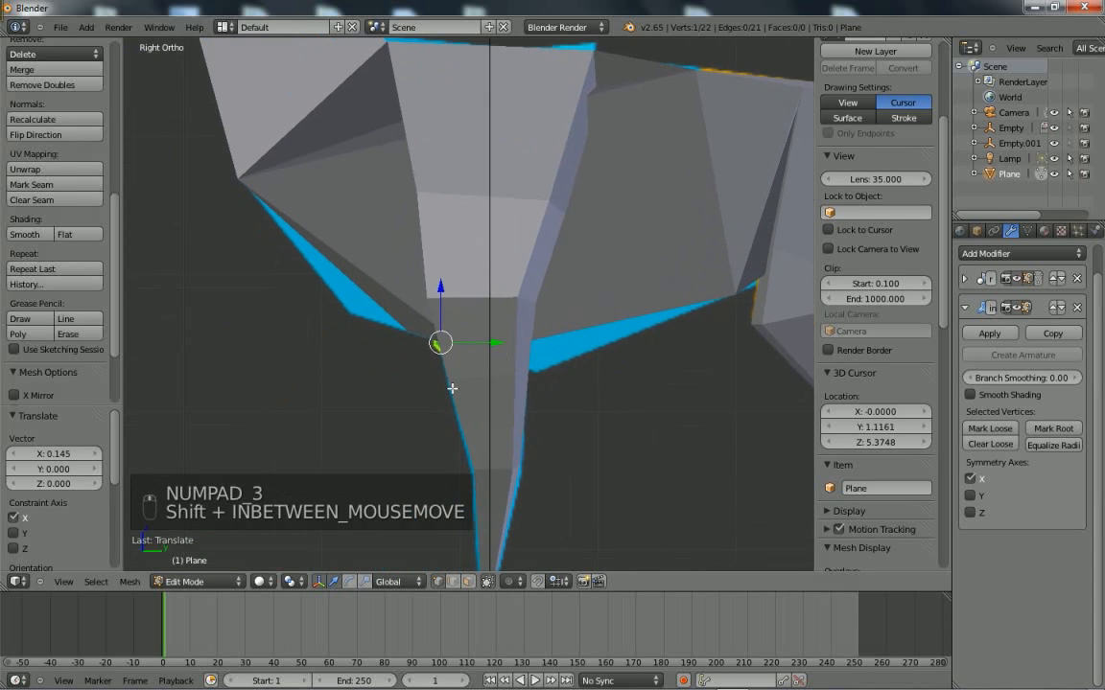
key(KP_1)
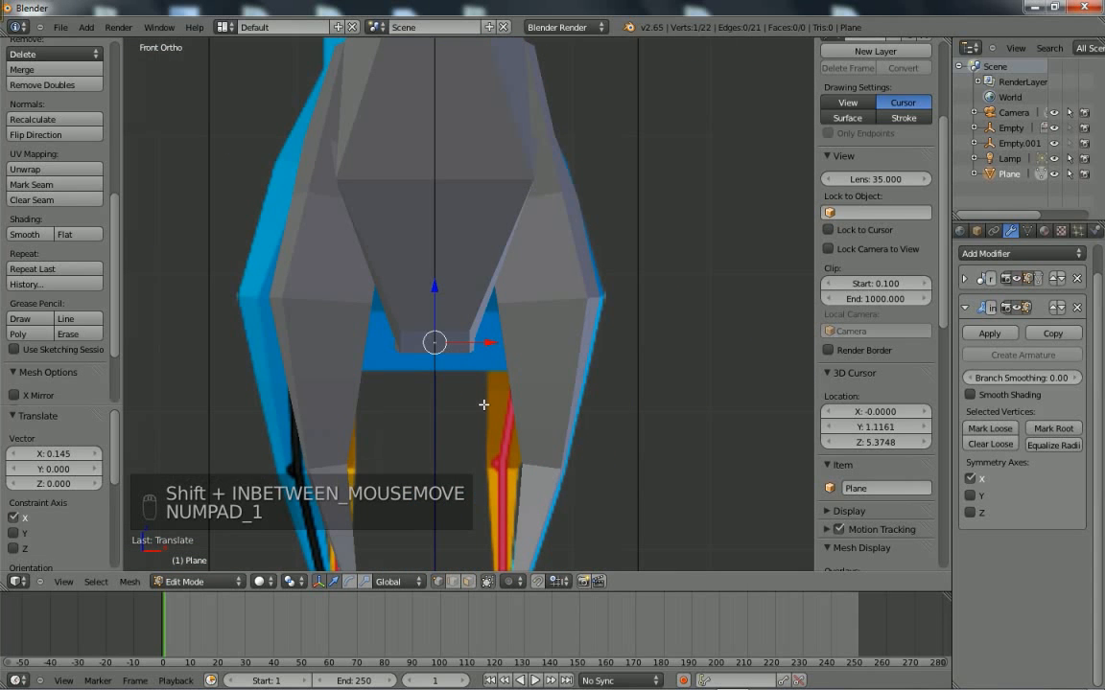
key(ctrl+a)
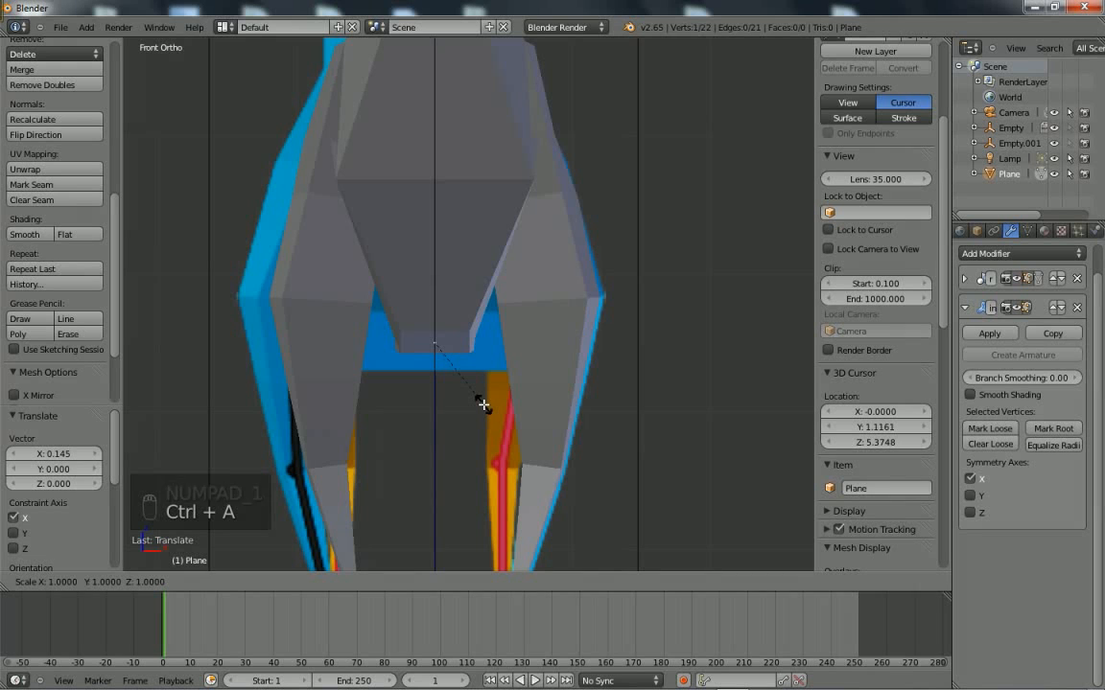
key(y)
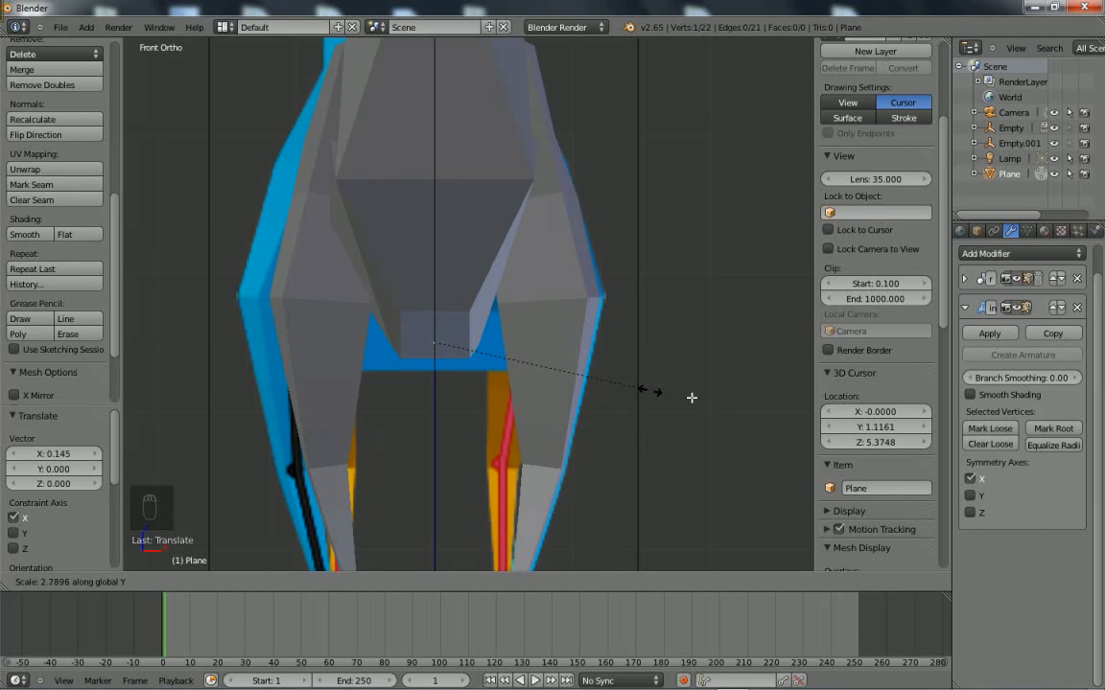
right_click(655, 396)
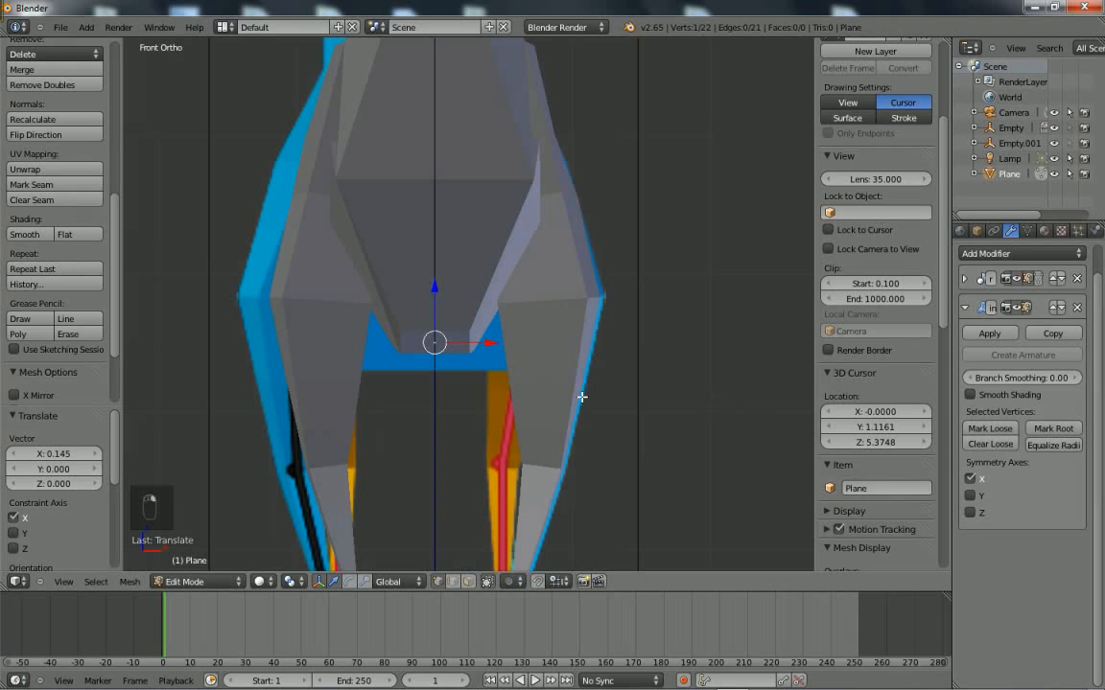
Resize the skin at the lower chest vertex by 1.850 along global X, and examine the widened chest in object mode from front and right.
key(ctrl+a)
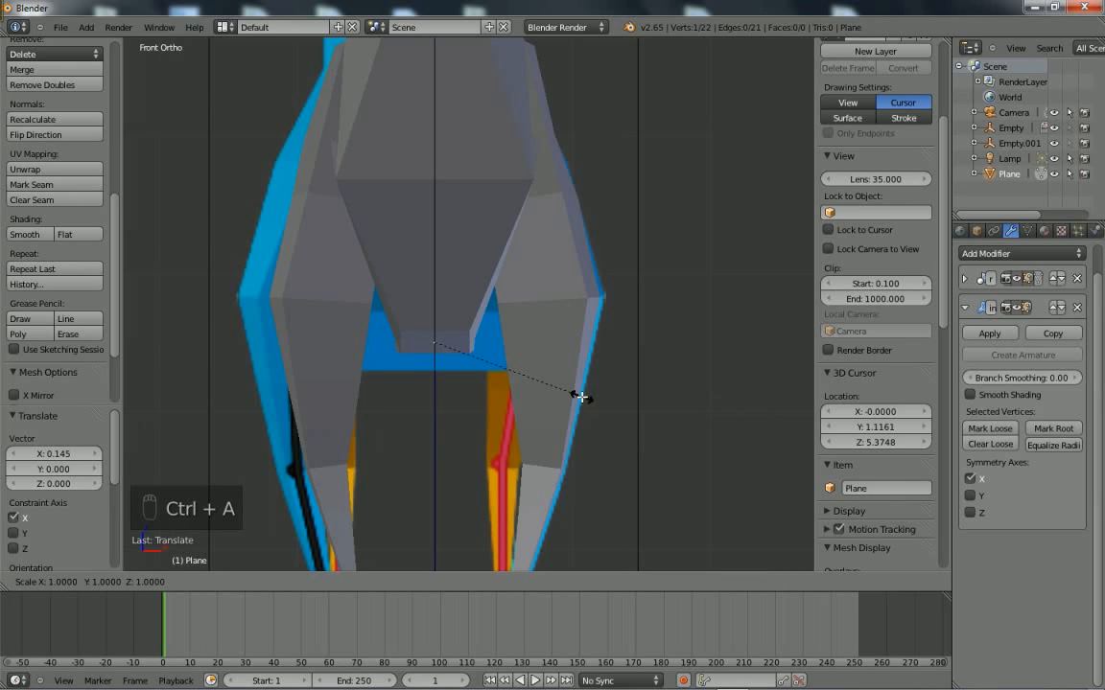
key(x)
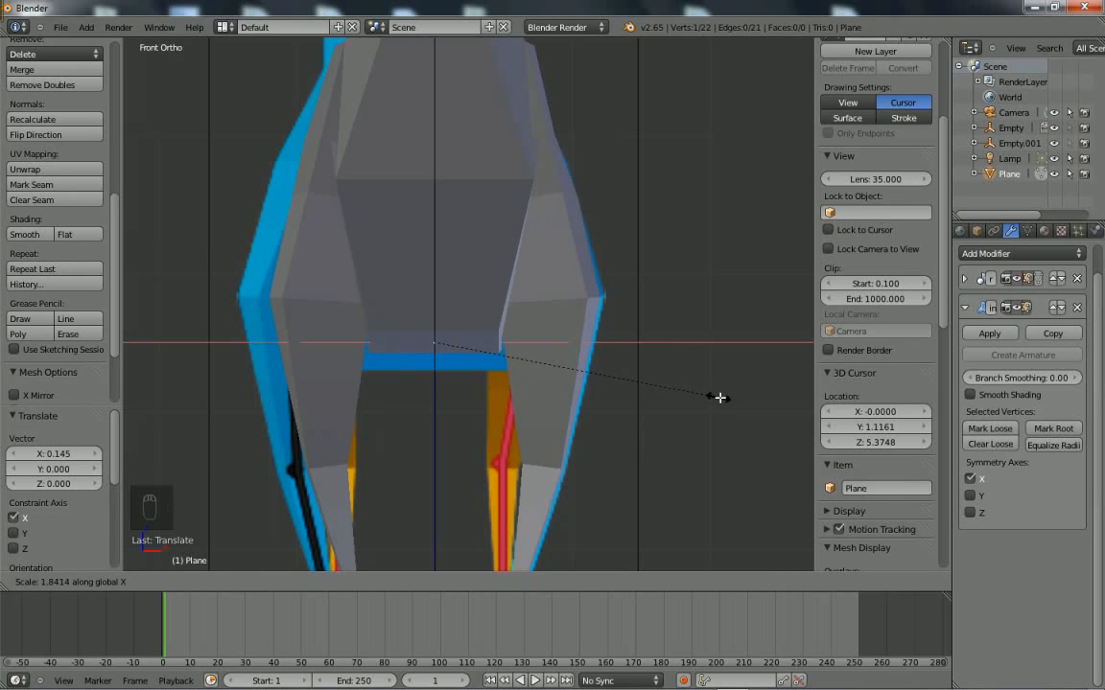
click(720, 392)
middle_drag(569, 387, 637, 408)
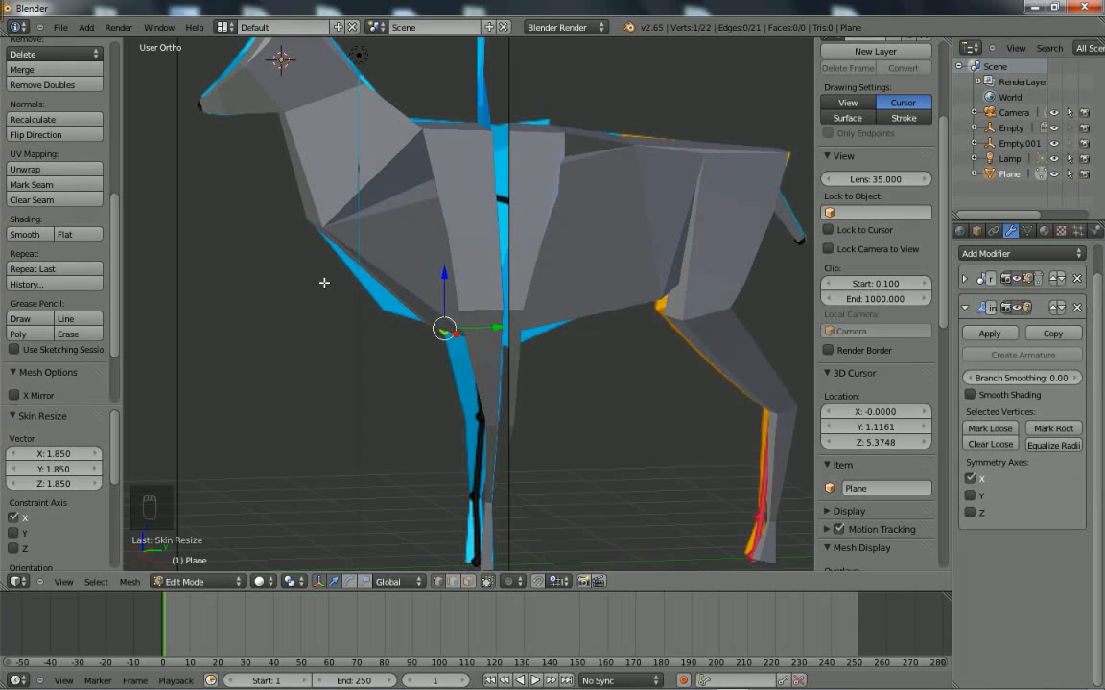
middle_drag(553, 173, 572, 311)
key(Tab)
key(KP_1)
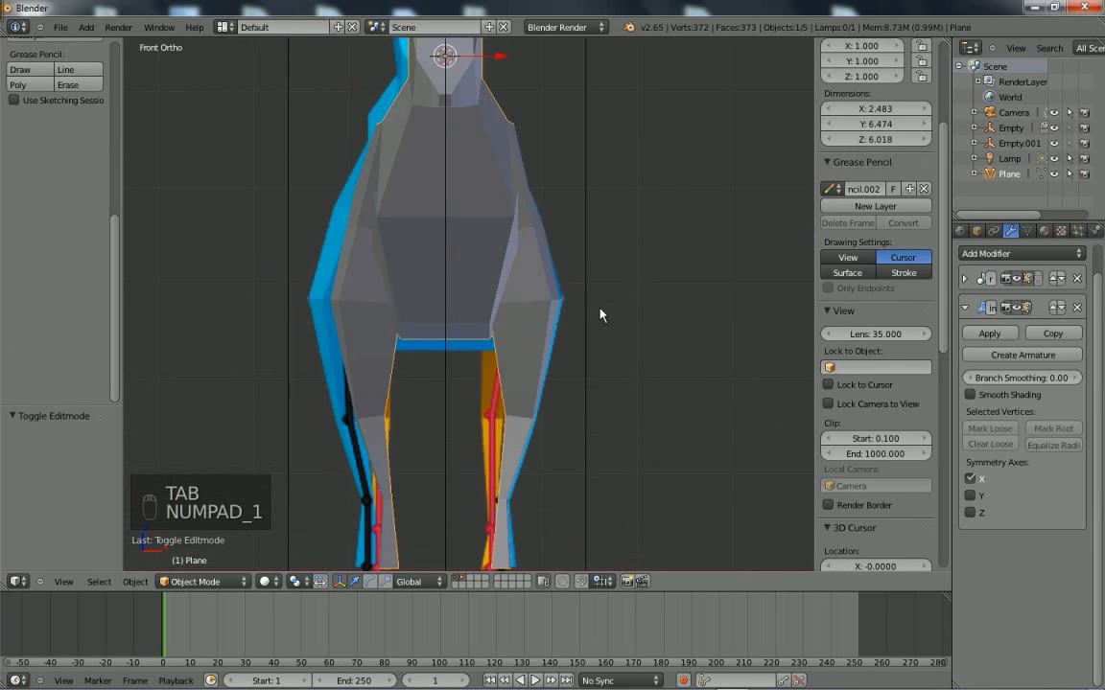
key(KP_3)
scroll(644, 267, up, 2)
key(Tab)
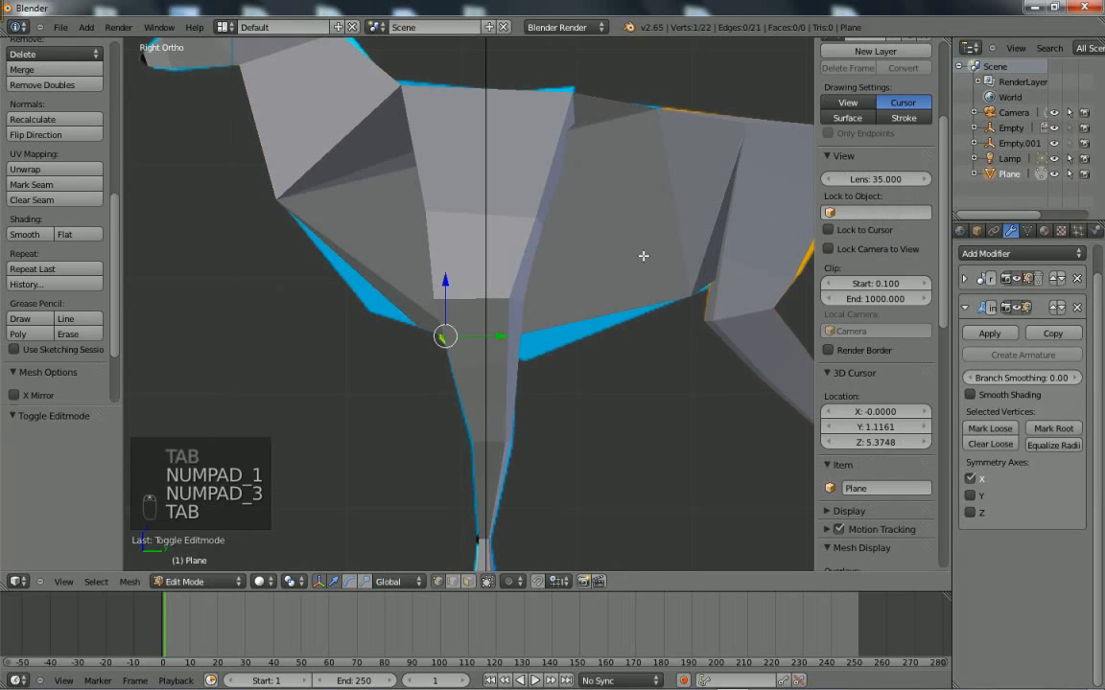
In wireframe right view, lower the belly spine vertex by 0.240 along global Z onto the black reference joint.
click(261, 581)
click(280, 549)
shift+middle_drag(546, 407, 490, 424)
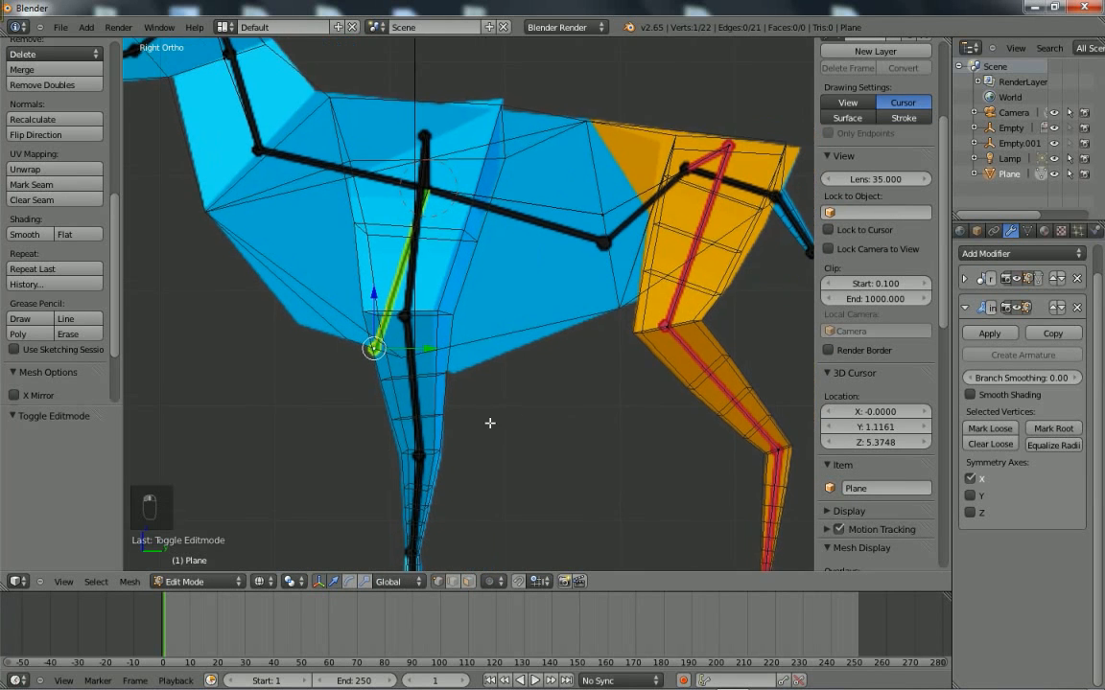
click(602, 217)
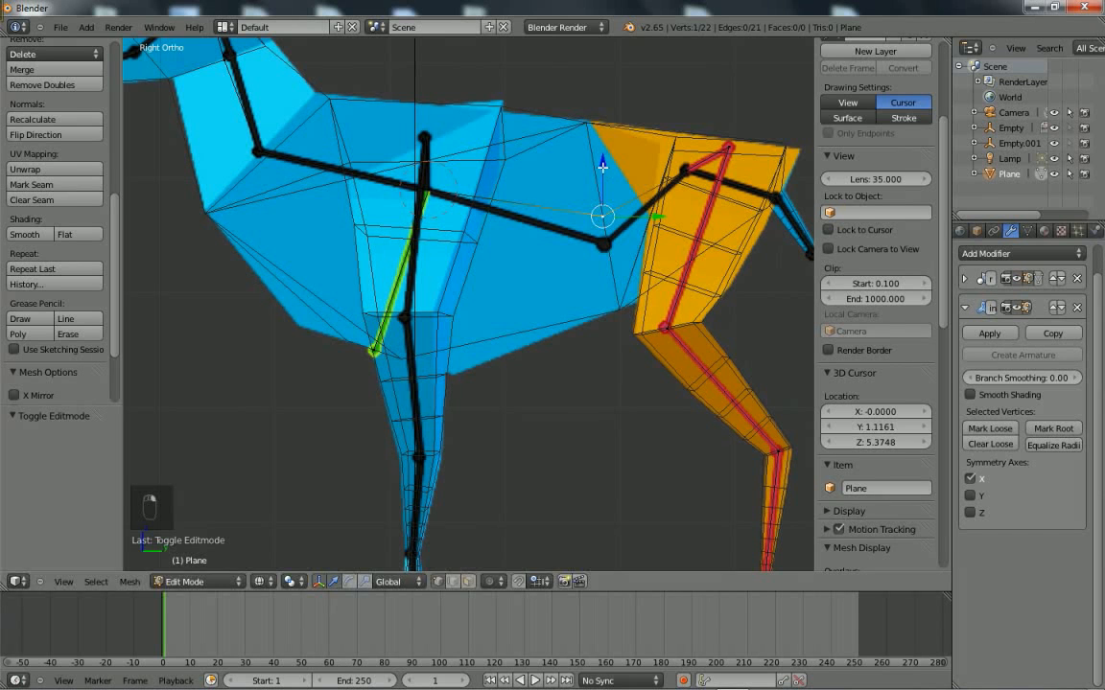
key(g)
key(z)
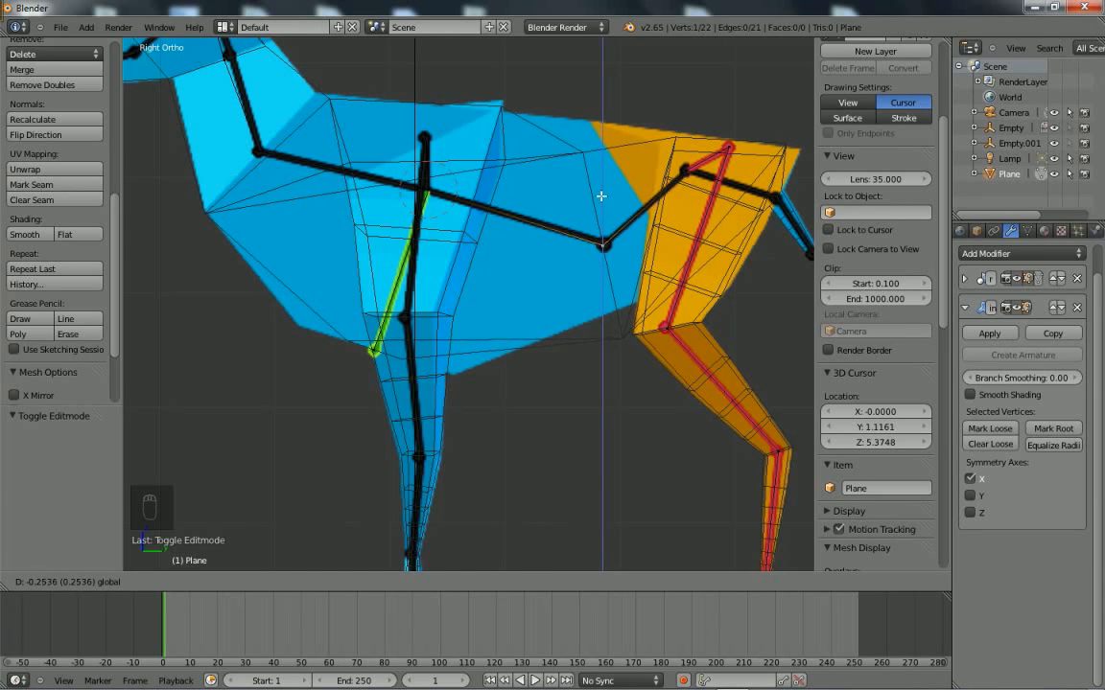
click(601, 195)
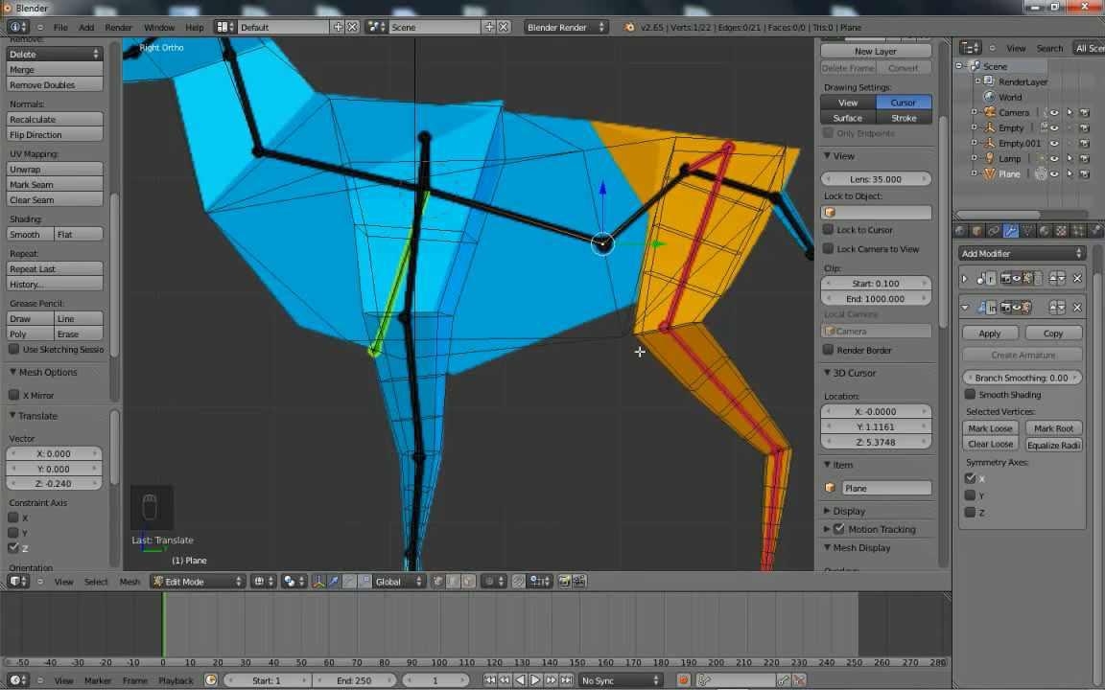
Resize the skin at the belly spine vertex uniformly by 0.718, and reposition the vertex slightly above the black reference joint.
key(ctrl+a)
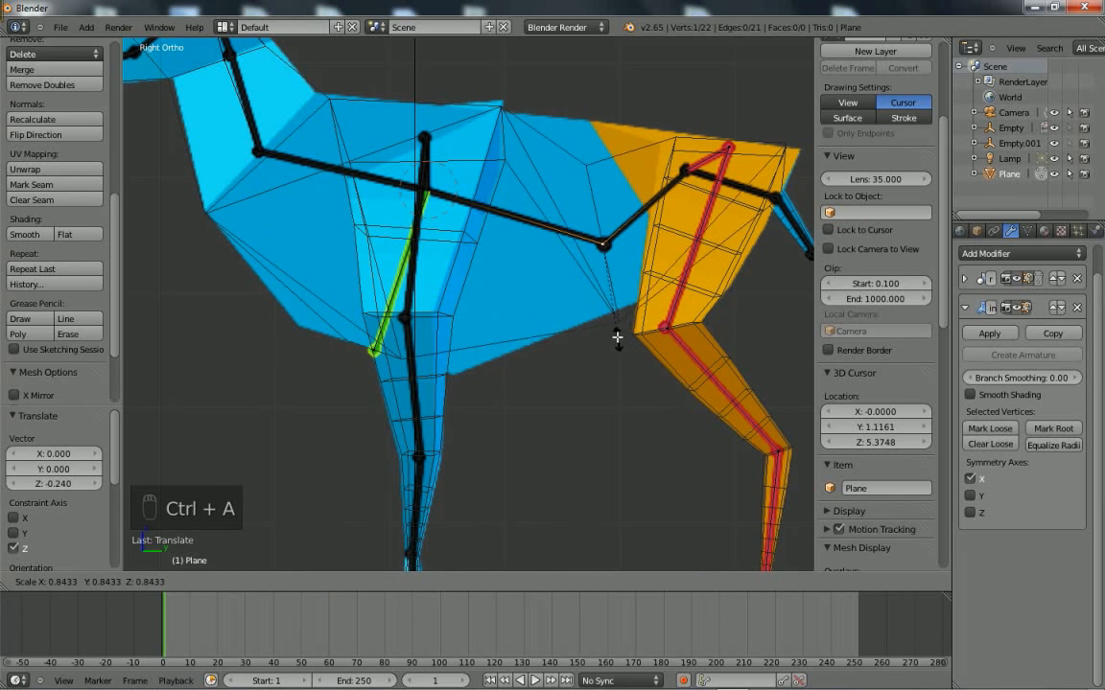
click(613, 322)
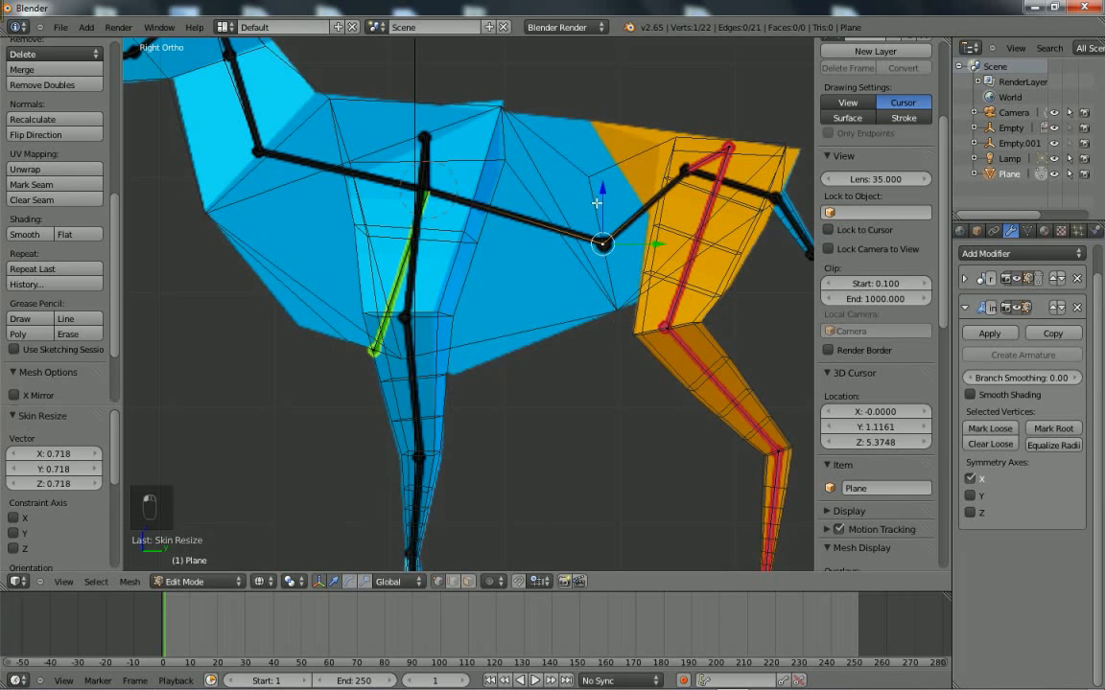
drag(596, 202, 606, 132)
right_drag(608, 268, 608, 301)
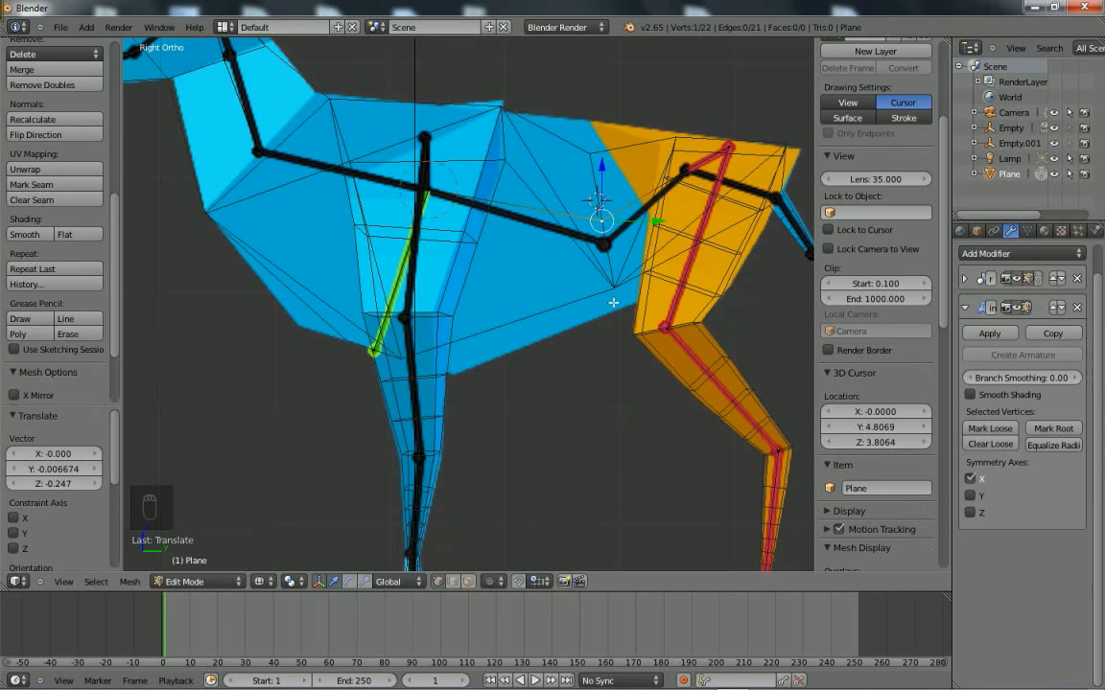
Enlarge the skin at the belly spine vertex uniformly by about 1.29 and raise the vertex 0.0267 along global Z.
key(ctrl+a)
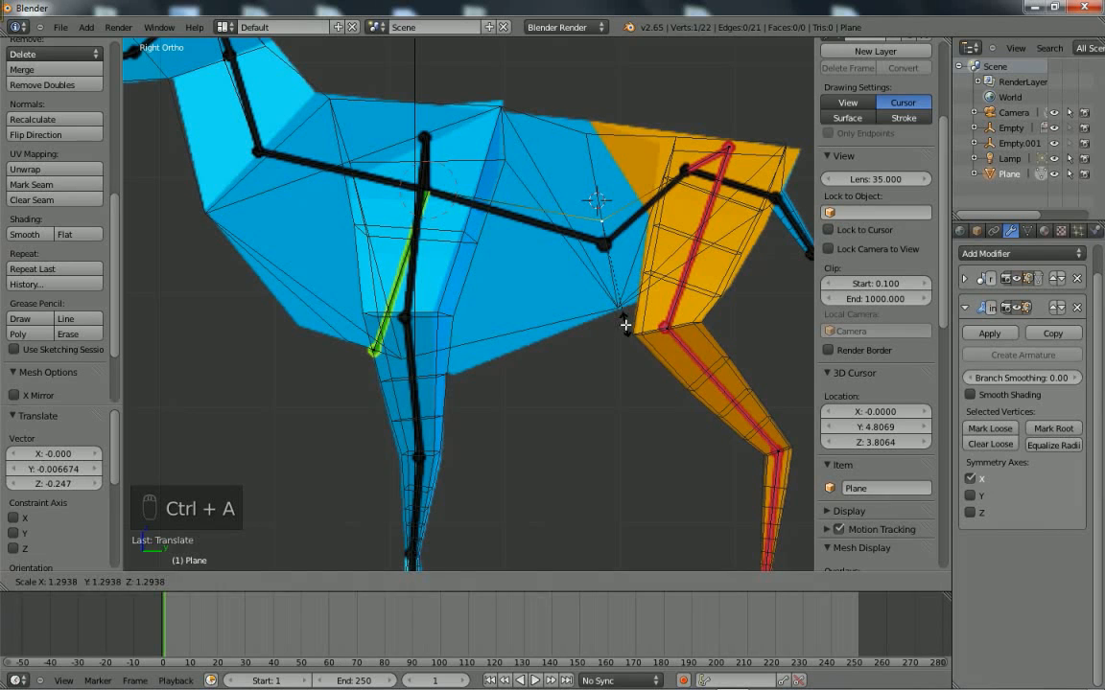
click(626, 325)
mouse_move(597, 171)
mouse_down()
mouse_move(597, 158)
mouse_move(598, 167)
mouse_up()
Resize the skin at the lower chest vertex by 2.770 along global Y, and check the chest in solid shading.
right_click(371, 350)
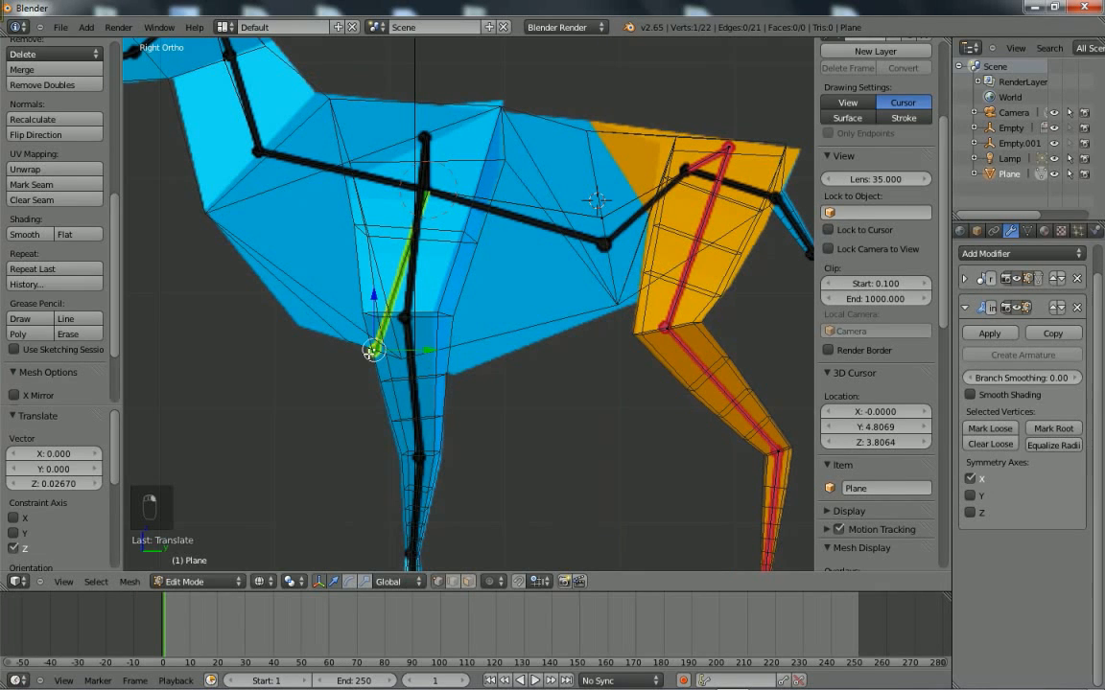
key(ctrl+a)
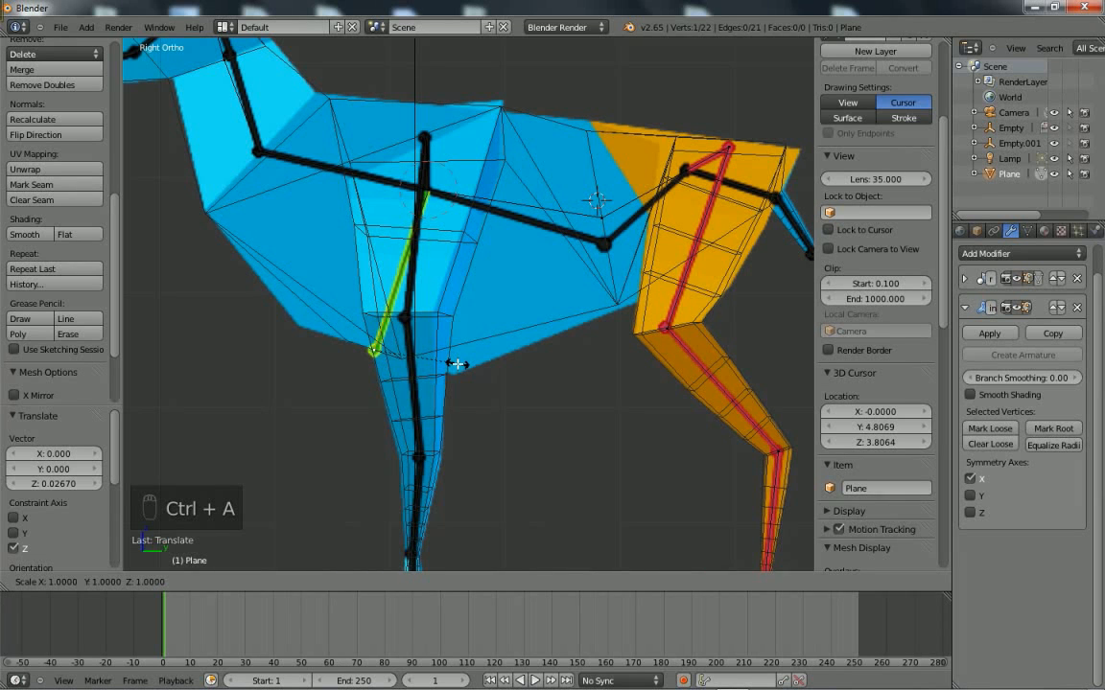
key(y)
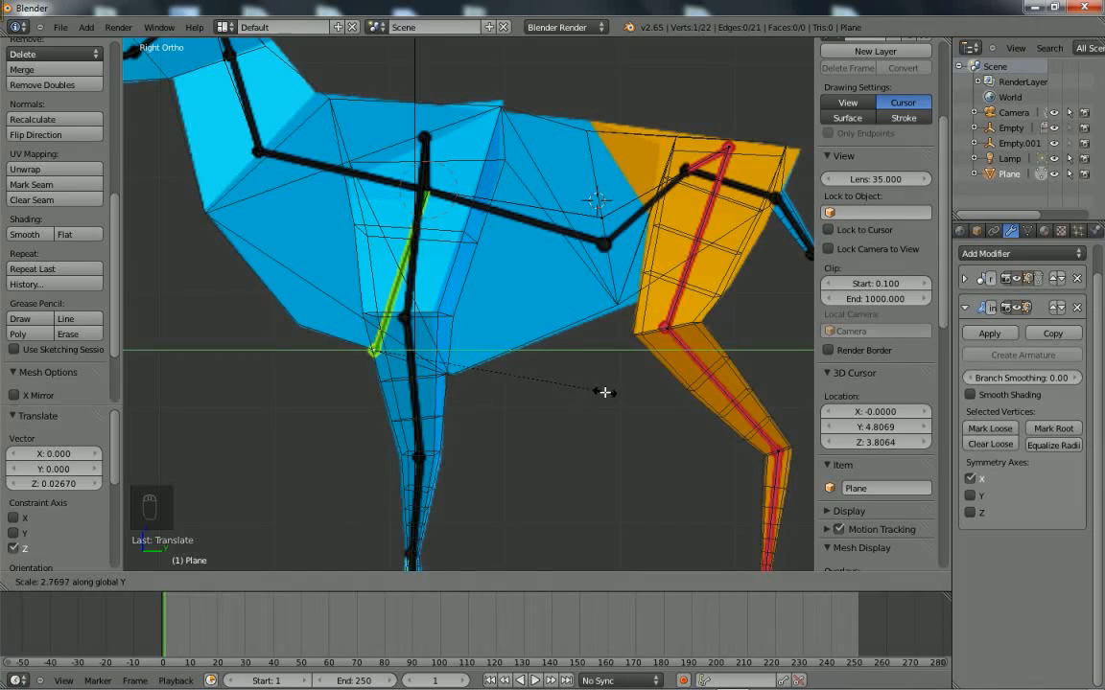
click(606, 394)
mouse_move(497, 307)
middle_down()
mouse_move(562, 324)
mouse_move(747, 325)
mouse_move(365, 313)
mouse_move(372, 281)
mouse_move(528, 262)
mouse_move(407, 266)
mouse_move(365, 297)
mouse_move(517, 336)
mouse_move(480, 369)
mouse_move(499, 351)
middle_up()
key(z)
key(KP_1)
key(KP_3)
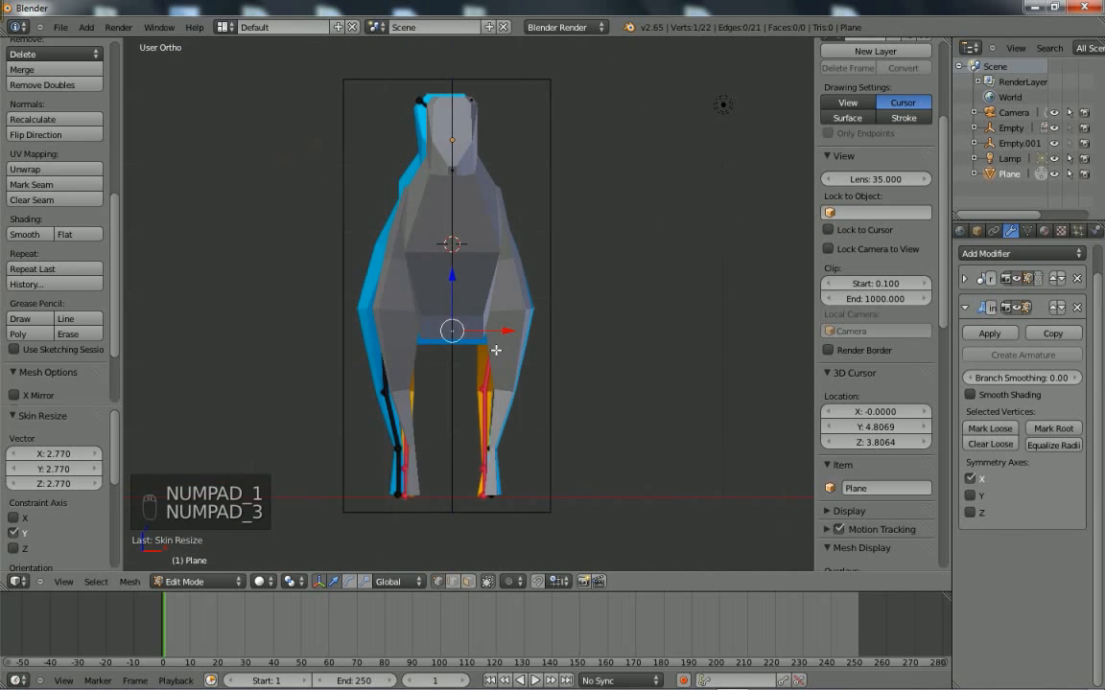
Start the Screencast Keys display for the 3D view.
shift+middle_drag(470, 312, 462, 349)
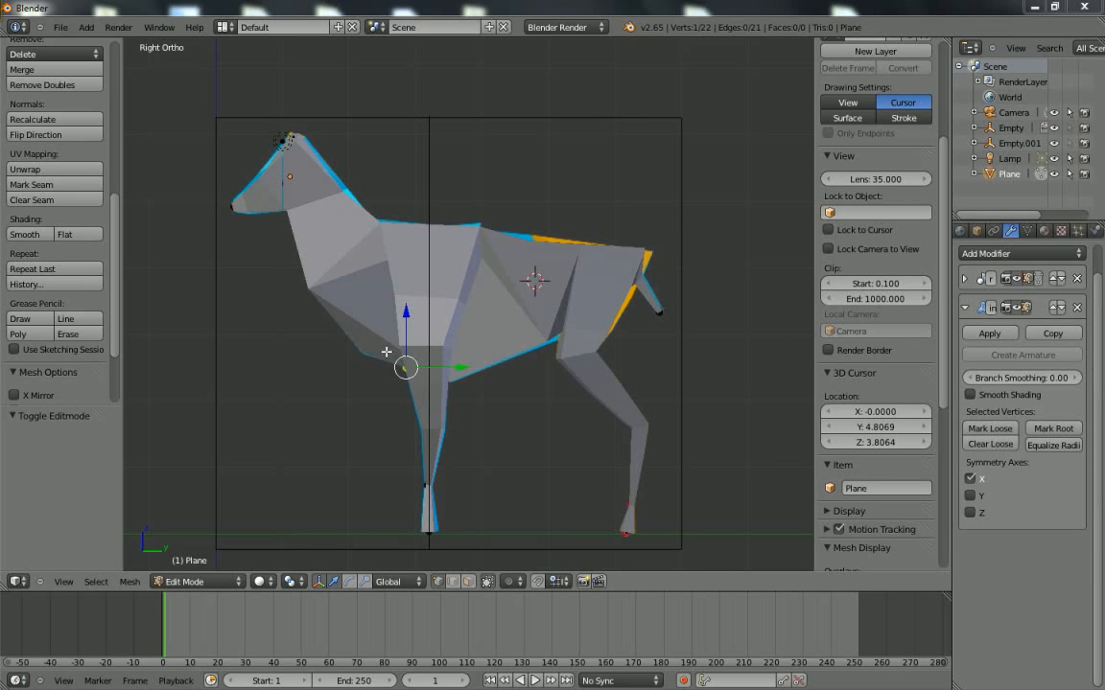
middle_drag(363, 434, 437, 375)
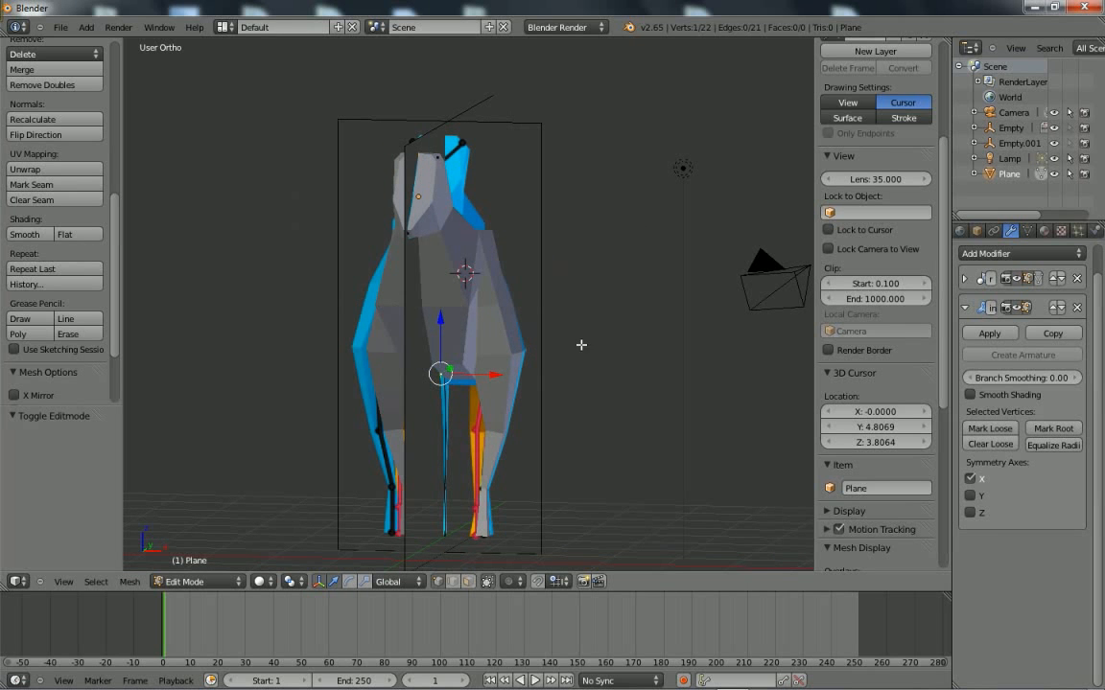
scroll(850, 425, down, 8)
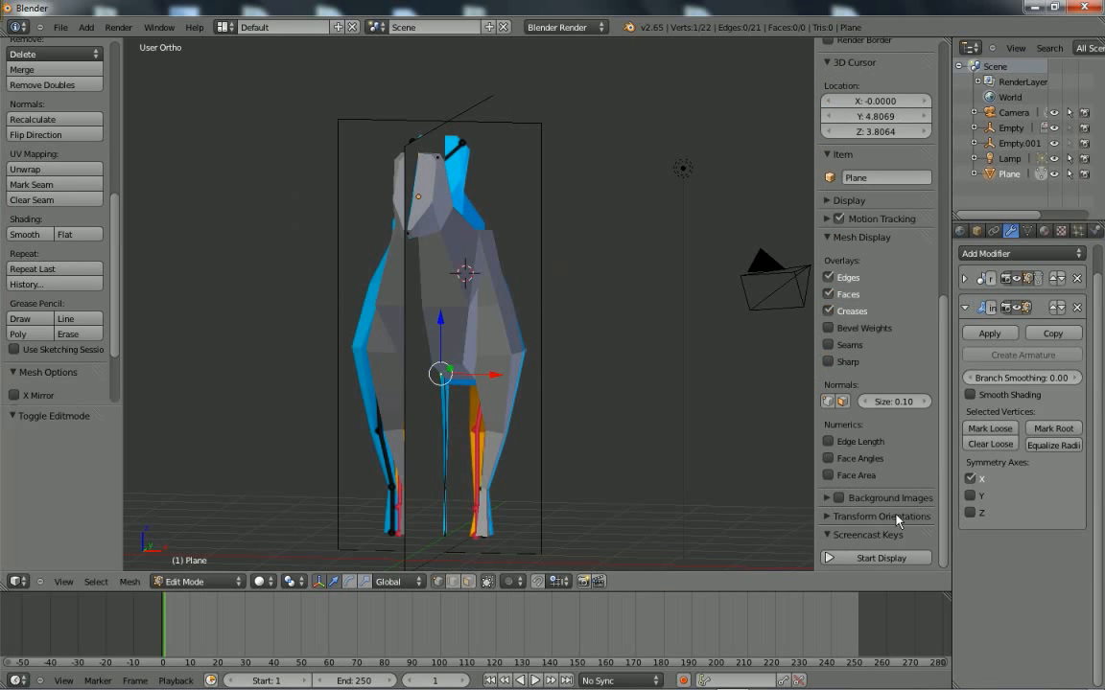
click(882, 557)
scroll(893, 453, up, 6)
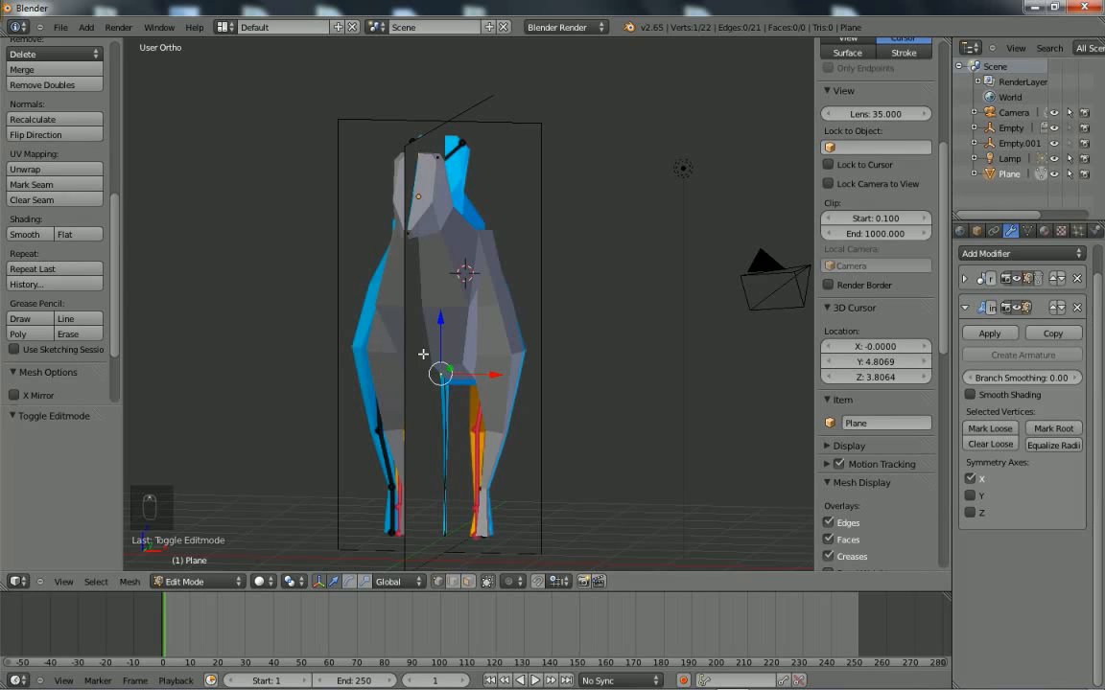
Switch the viewport shading to wireframe and show the animal in right view.
click(260, 581)
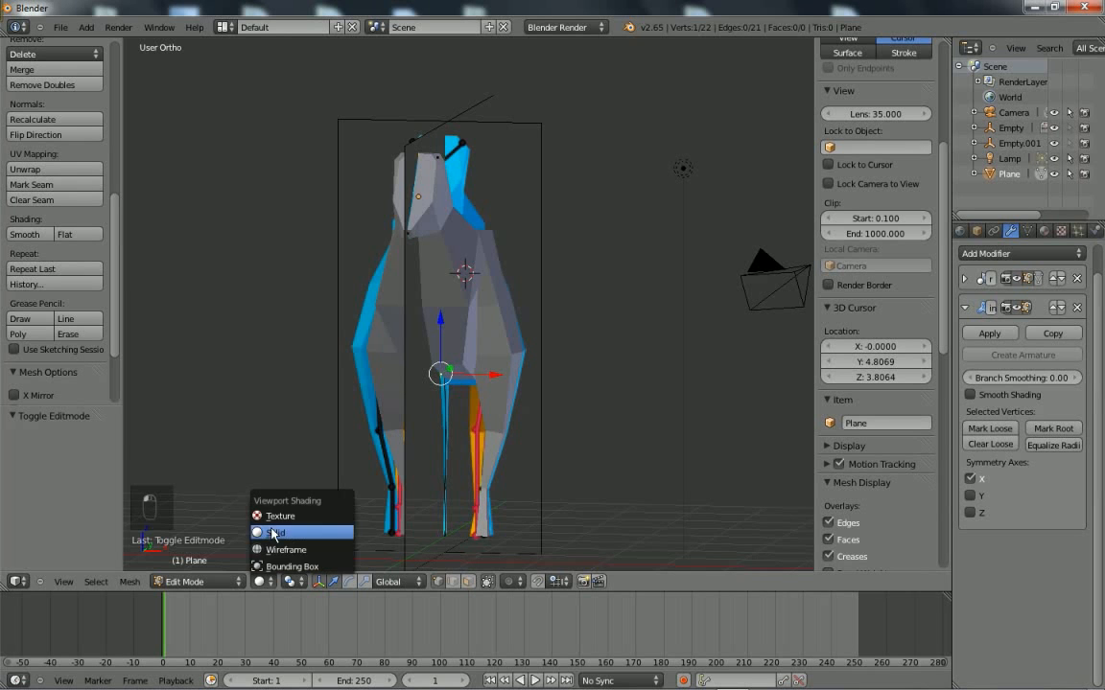
click(281, 555)
middle_drag(393, 468, 332, 467)
key(KP_1)
key(KP_3)
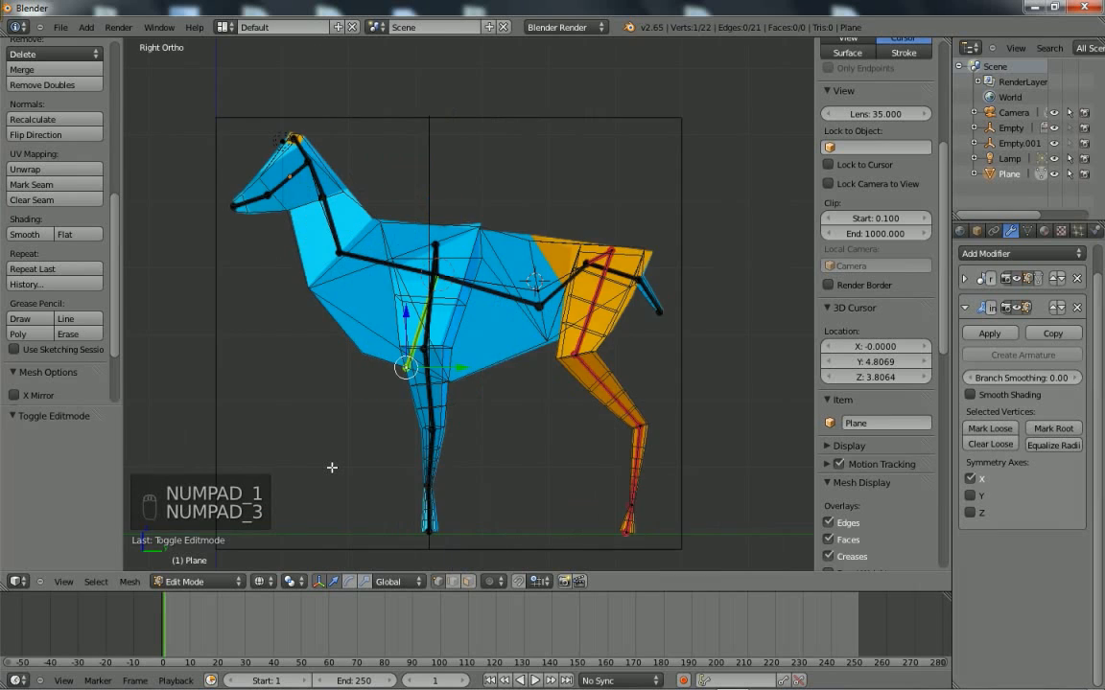
scroll(333, 469, up, 4)
shift+middle_drag(328, 461, 491, 469)
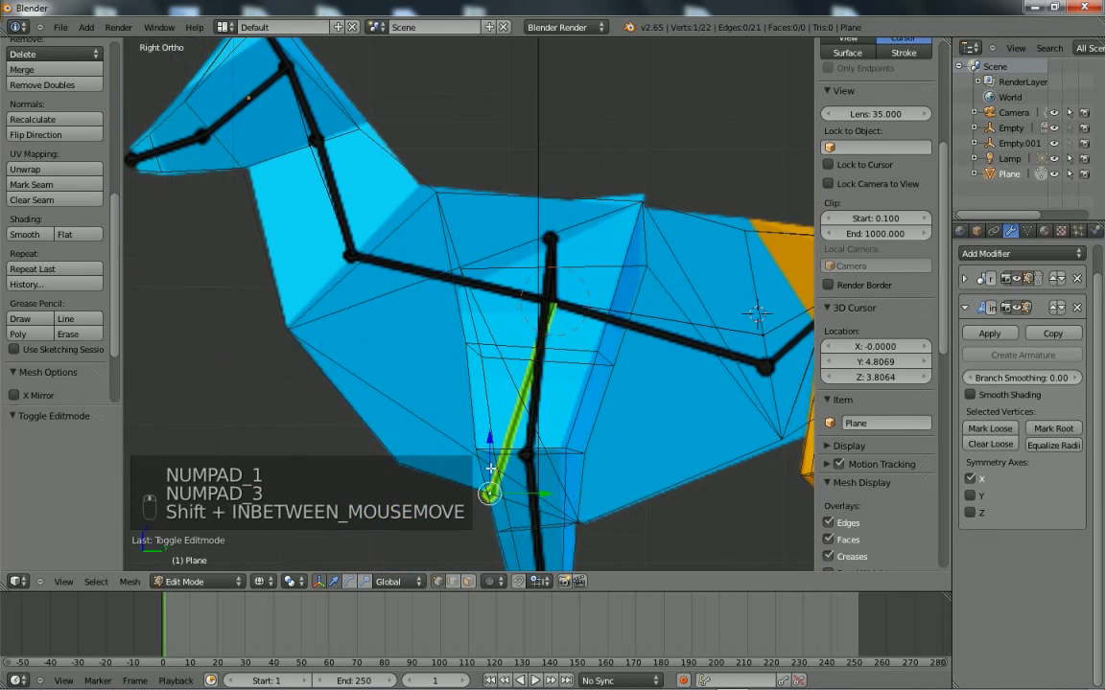
Resize the skin at the neck-base vertex by 0.342 along global X in front view with solid shading.
right_click(352, 253)
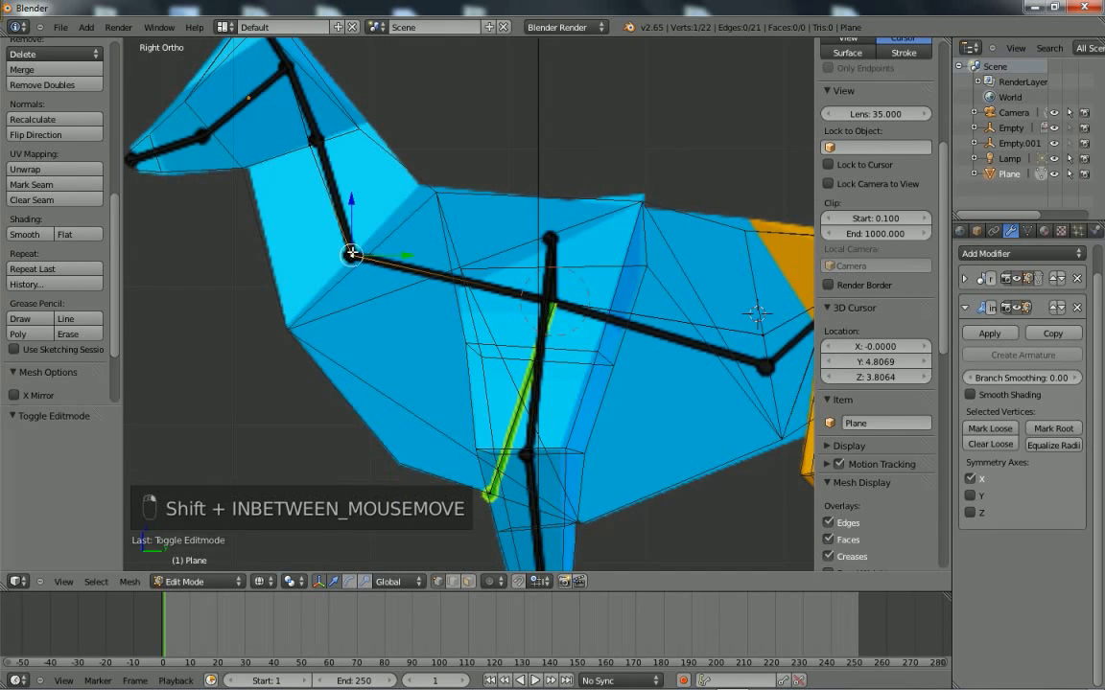
key(KP_1)
key(z)
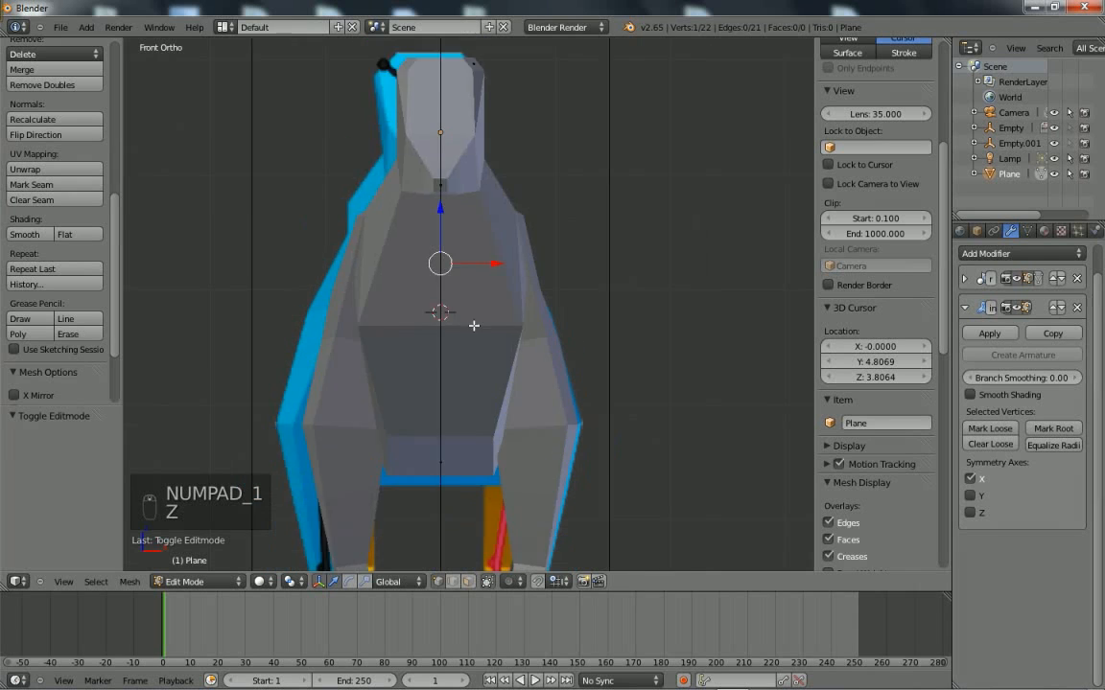
scroll(474, 326, down, 2)
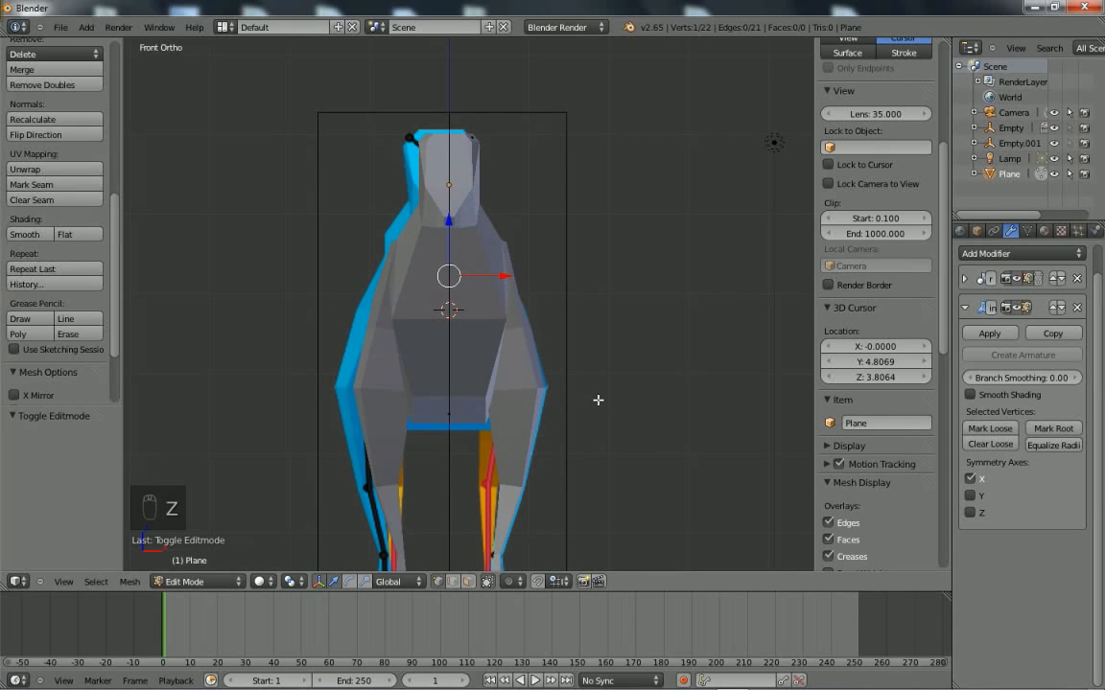
key(ctrl+a)
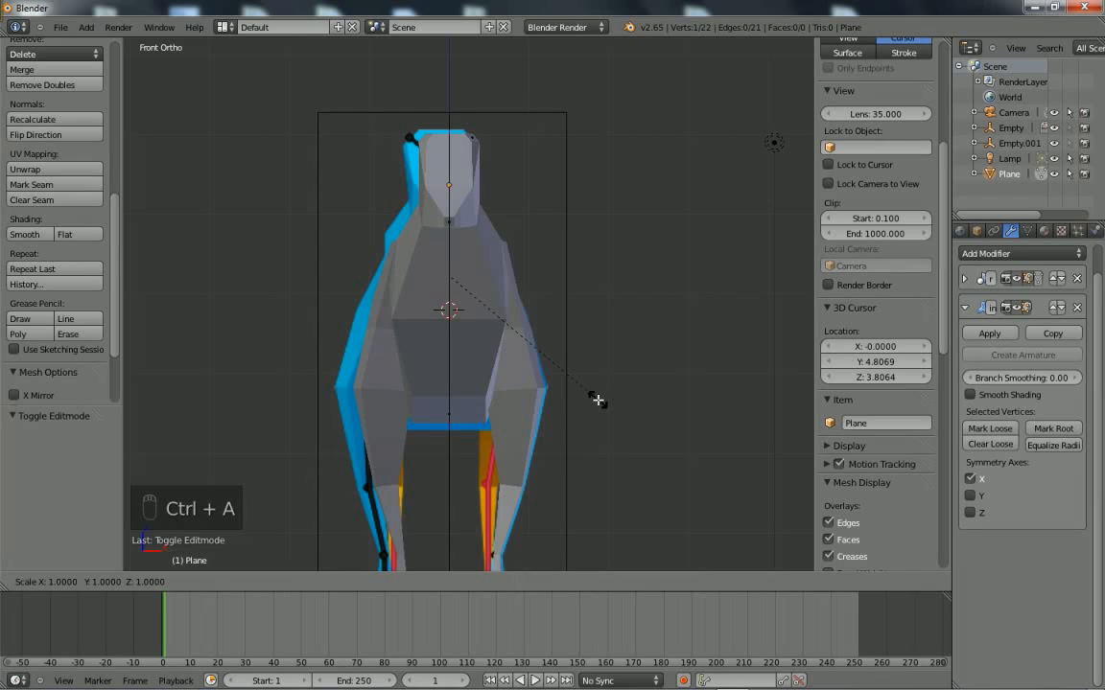
key(x)
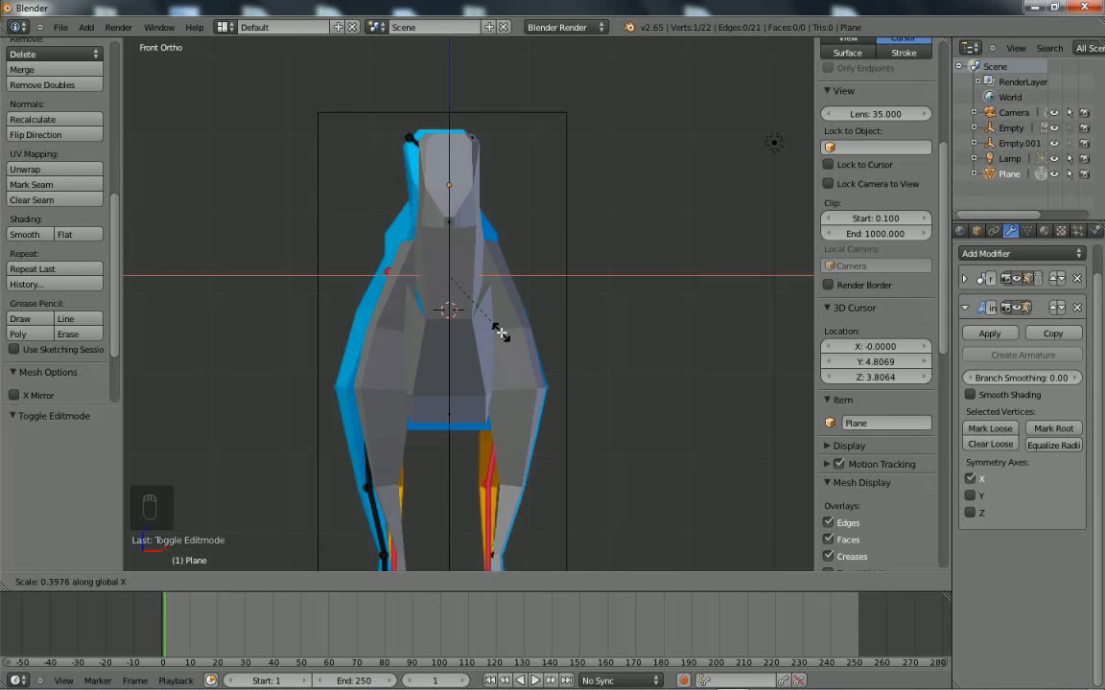
click(493, 326)
middle_drag(494, 326, 446, 452)
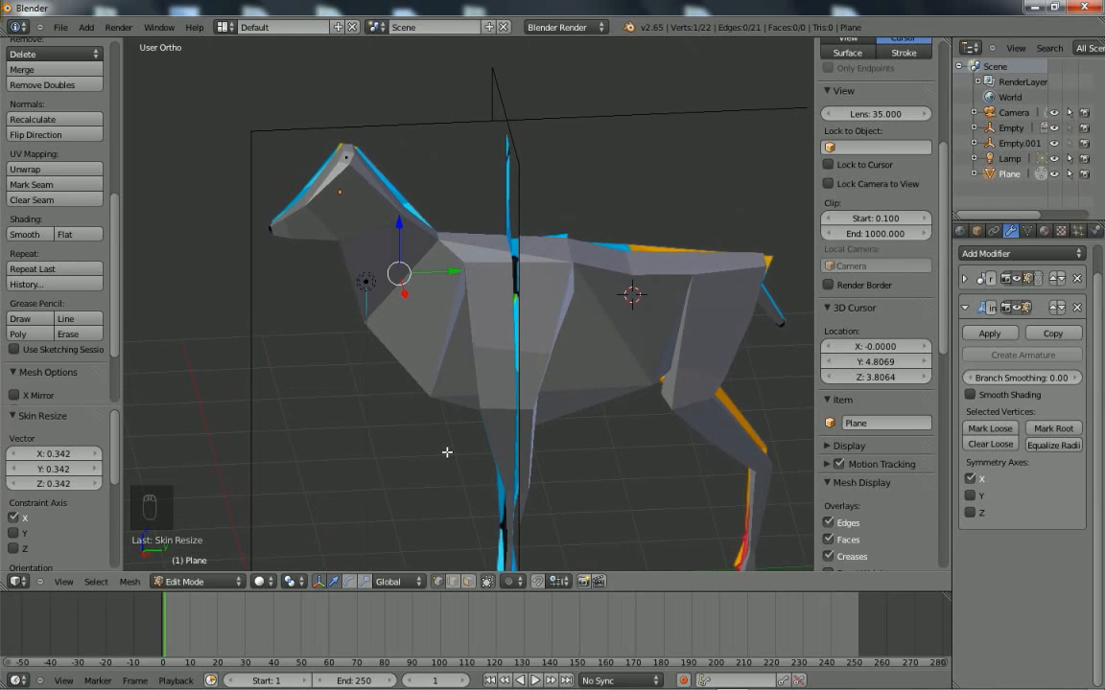
In front view, extrude five vertices from the upper side vertex of the head to form an upward antler beam with an outward tip.
key(KP_3)
shift+middle_drag(478, 407, 495, 487)
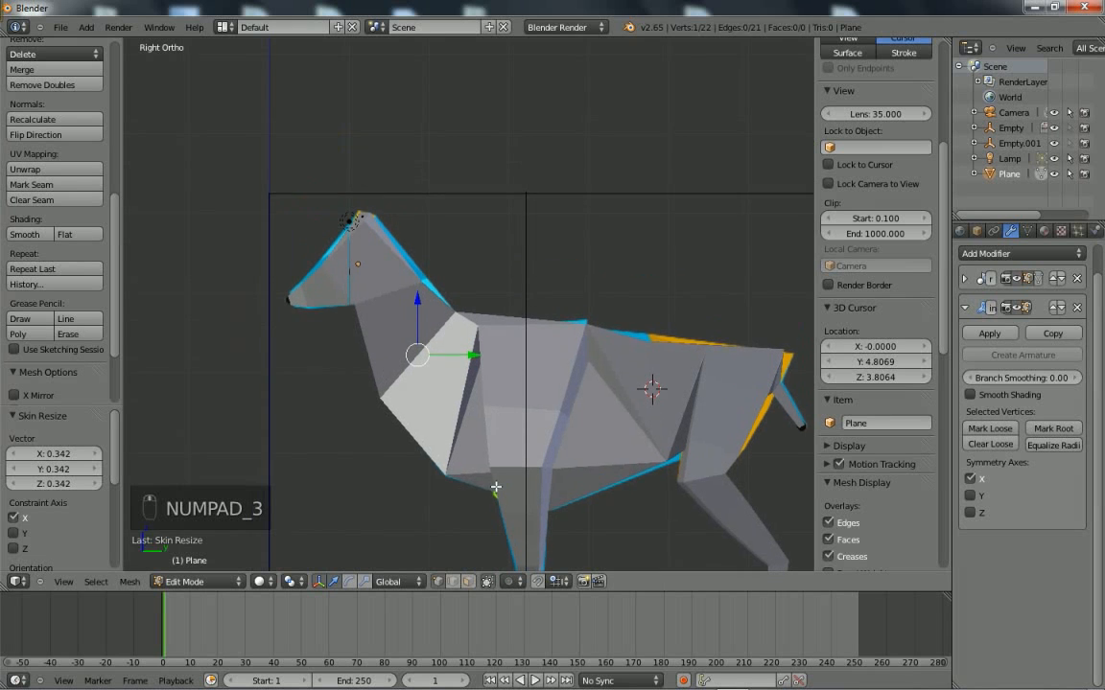
right_click(363, 217)
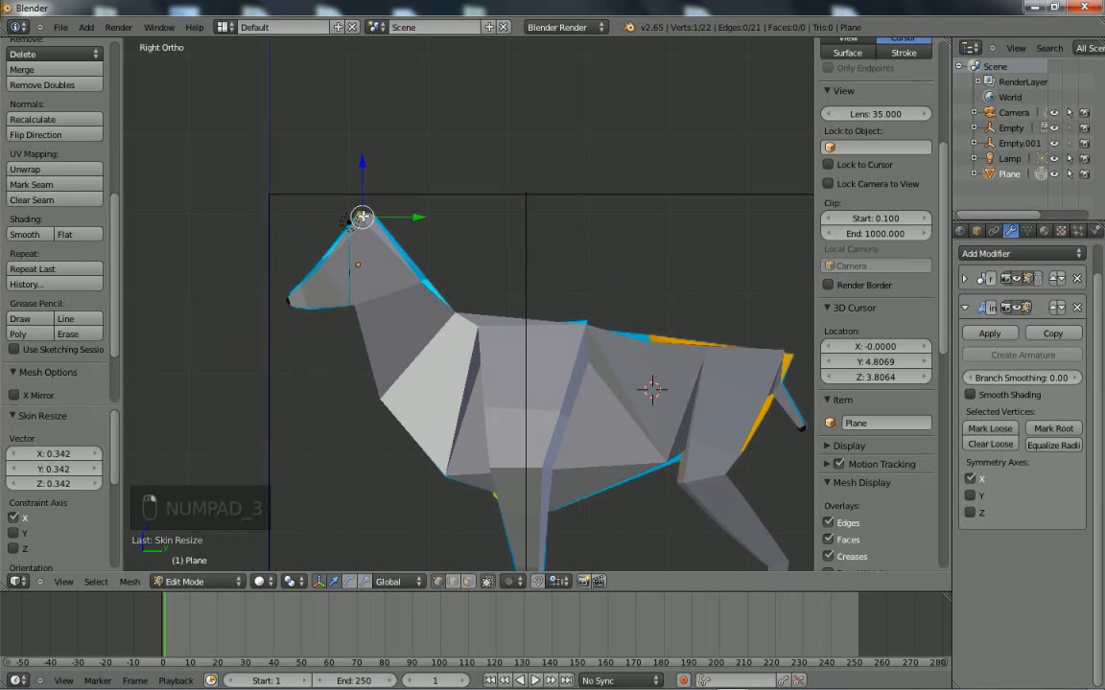
scroll(367, 226, up, 1)
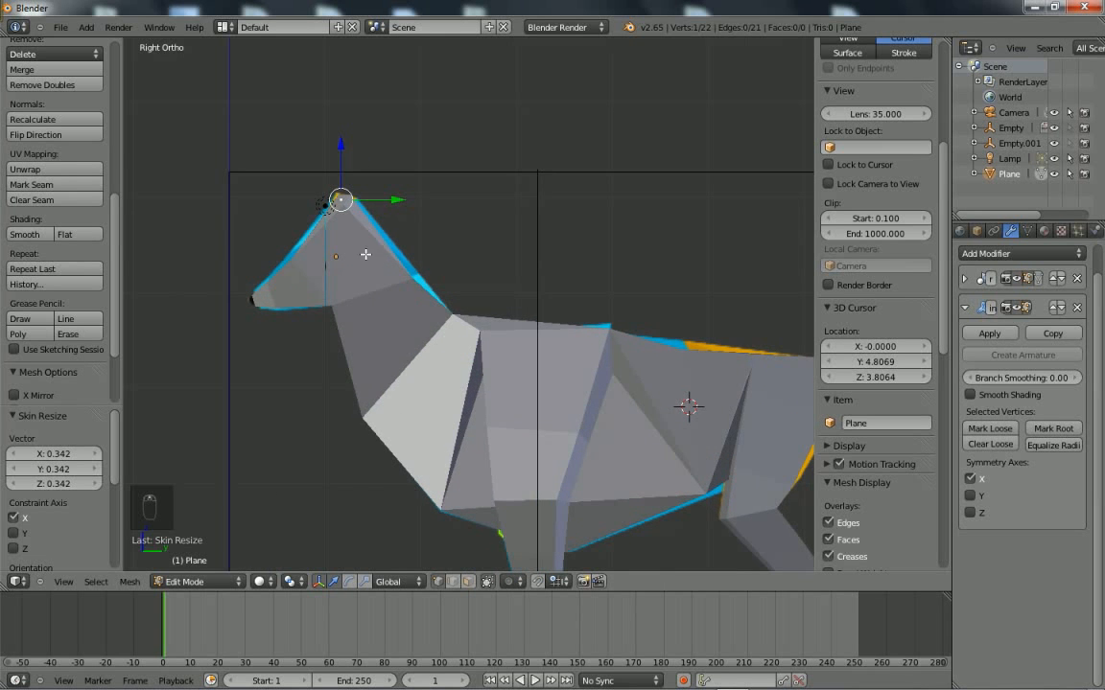
middle_drag(366, 254, 366, 208)
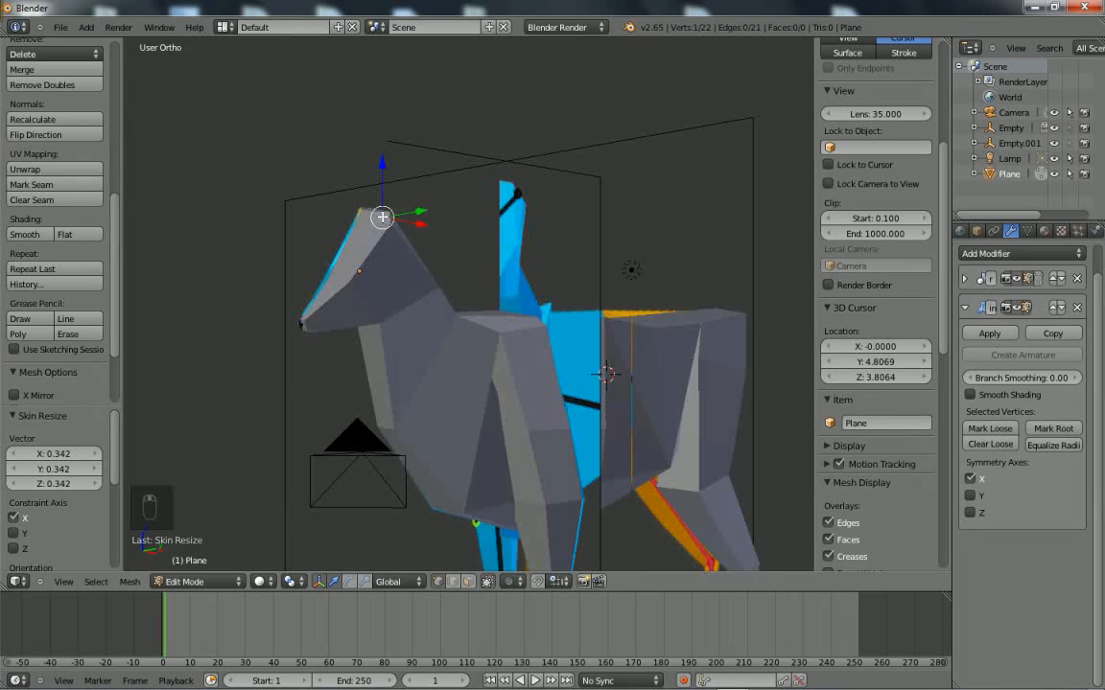
key(KP_1)
shift+middle_drag(499, 245, 493, 326)
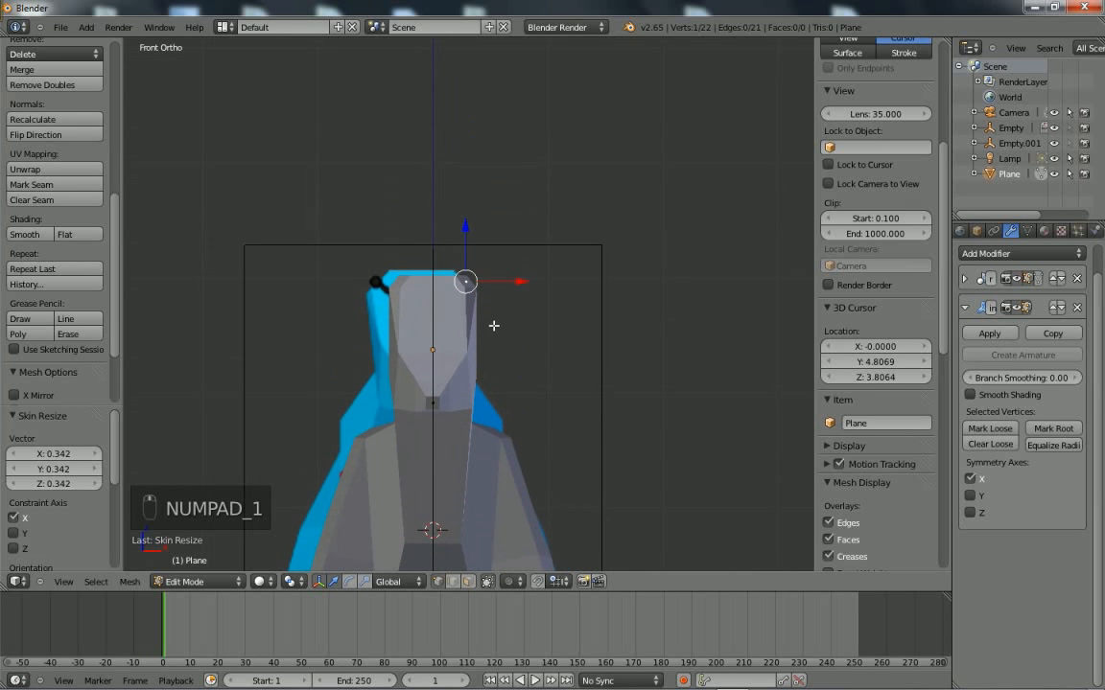
ctrl+right_click(555, 252)
ctrl+right_click(587, 183)
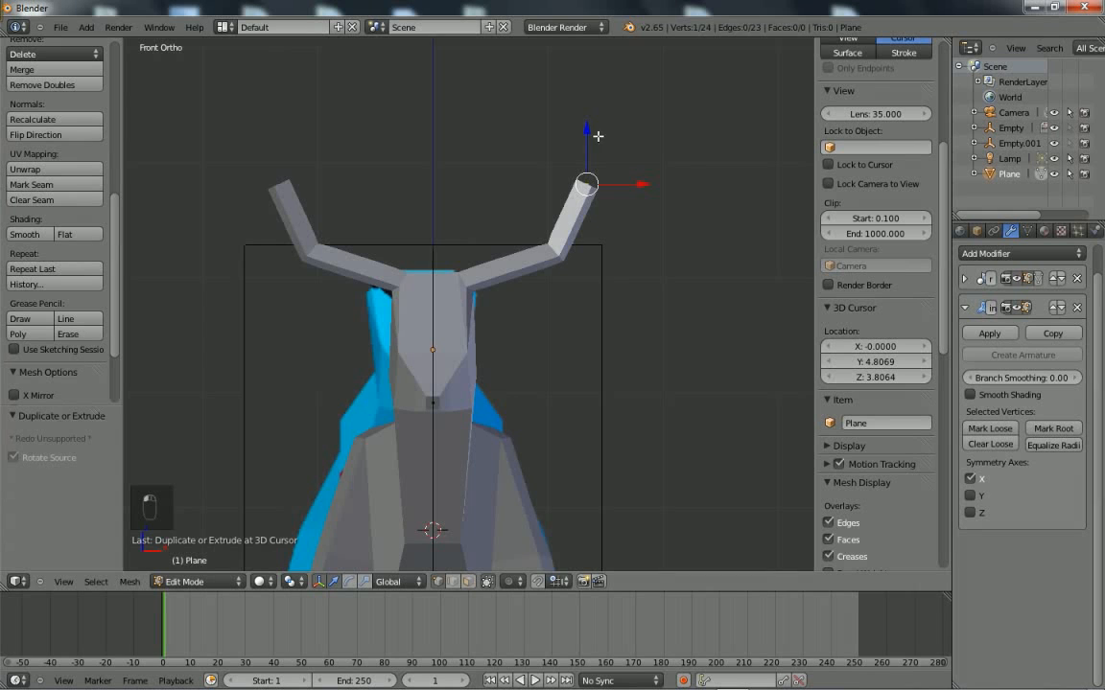
ctrl+right_click(587, 91)
scroll(614, 117, down, 2)
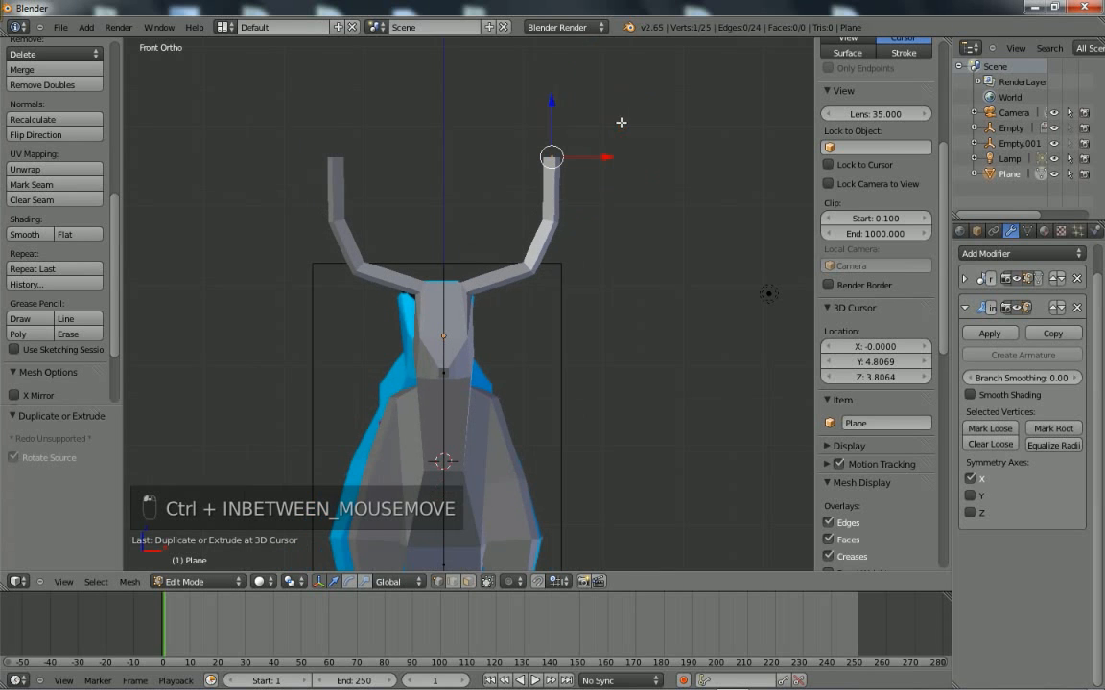
ctrl+right_click(578, 94)
ctrl+right_click(617, 106)
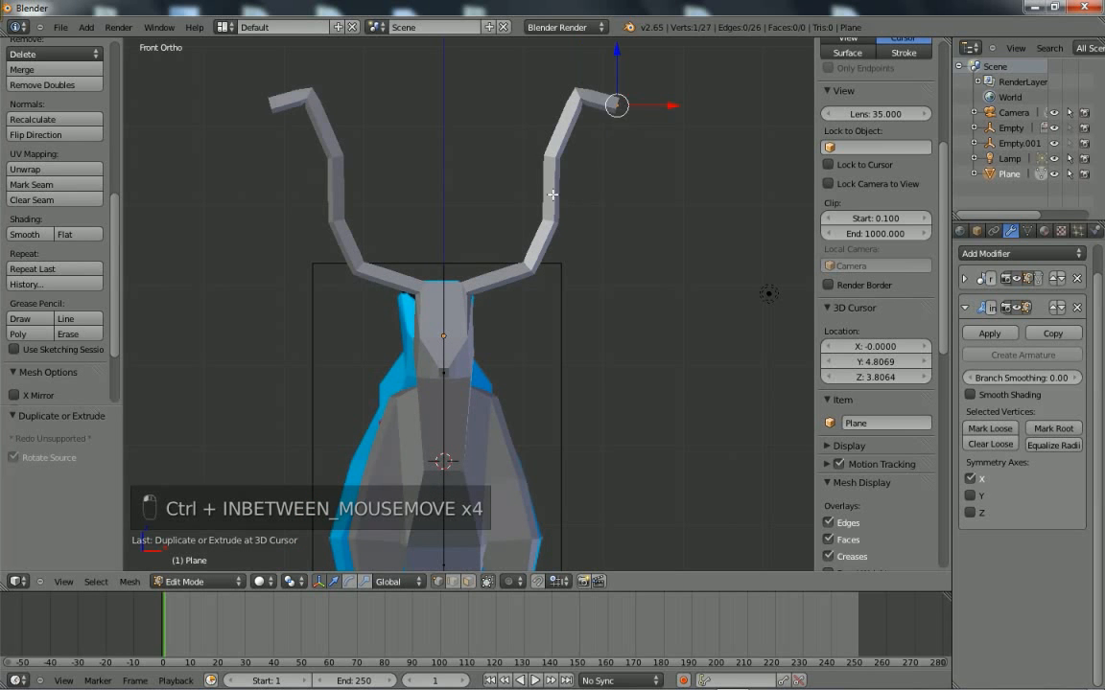
In wireframe, extrude an inner antler branch of four vertices from the beam's third joint, curling inward and downward.
right_click(544, 149)
key(z)
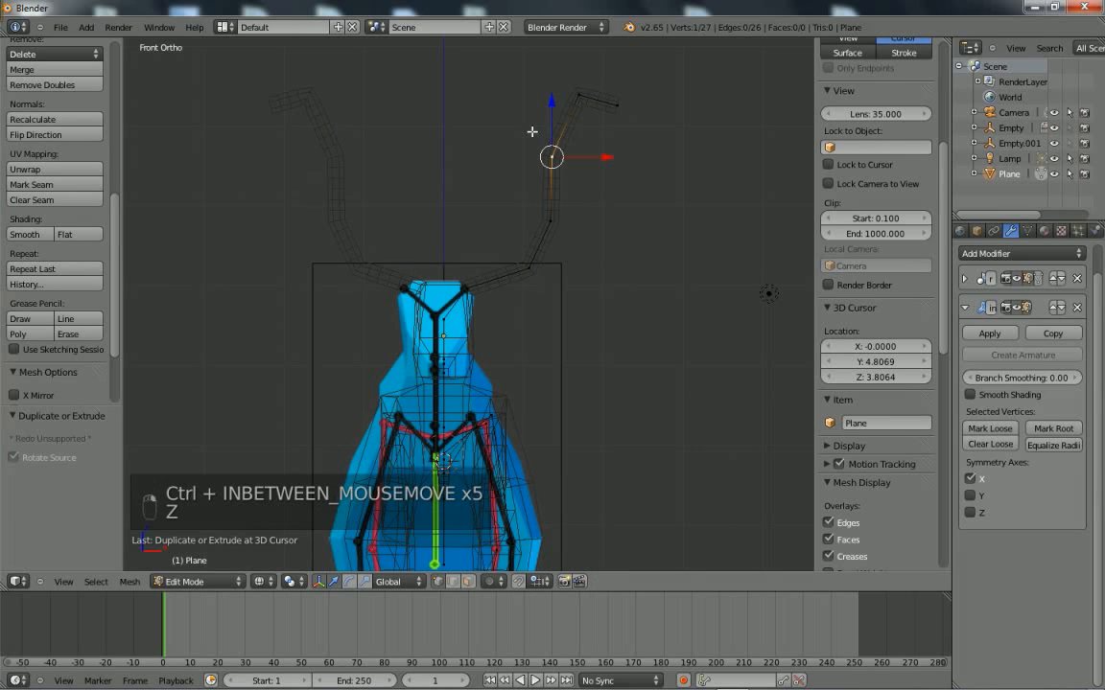
ctrl+right_click(518, 116)
ctrl+right_click(501, 118)
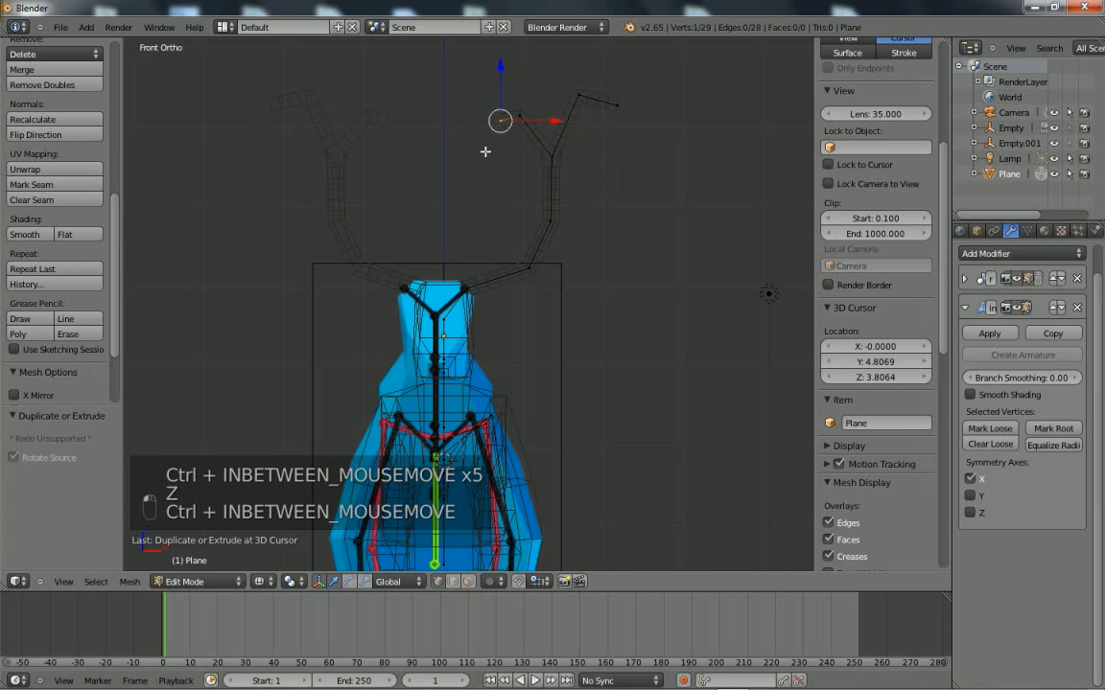
ctrl+right_click(486, 155)
ctrl+right_click(514, 176)
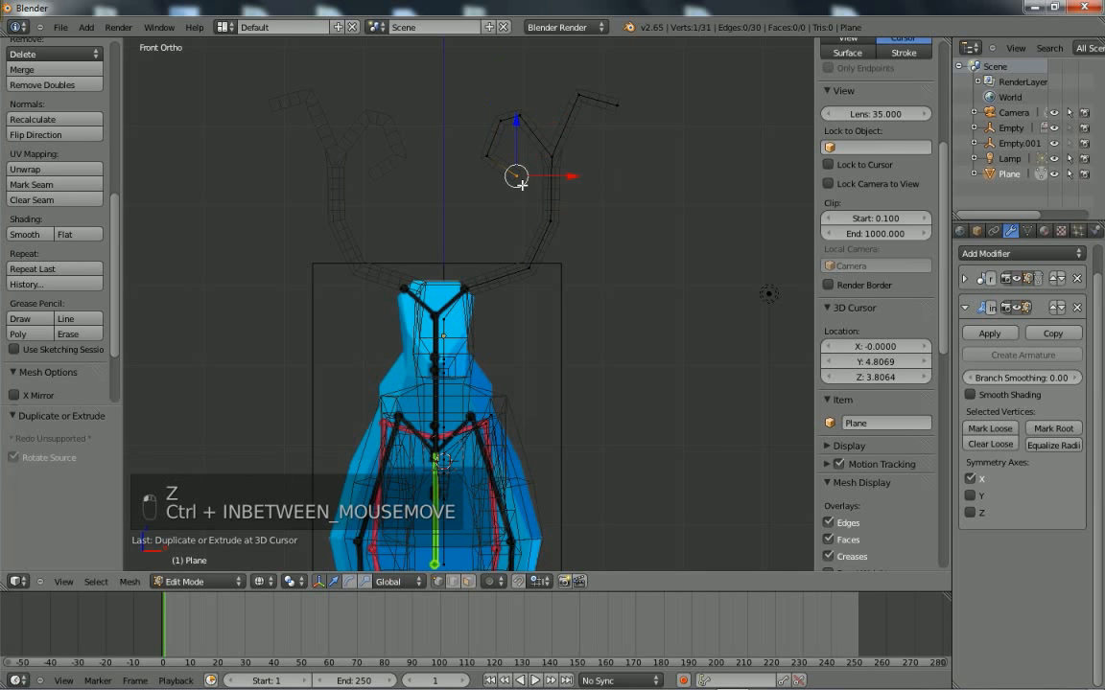
Extrude a lower outer antler branch of three vertices from the beam's first joint above the head.
ctrl+right_click(566, 239)
ctrl+right_click(606, 221)
ctrl+right_click(636, 235)
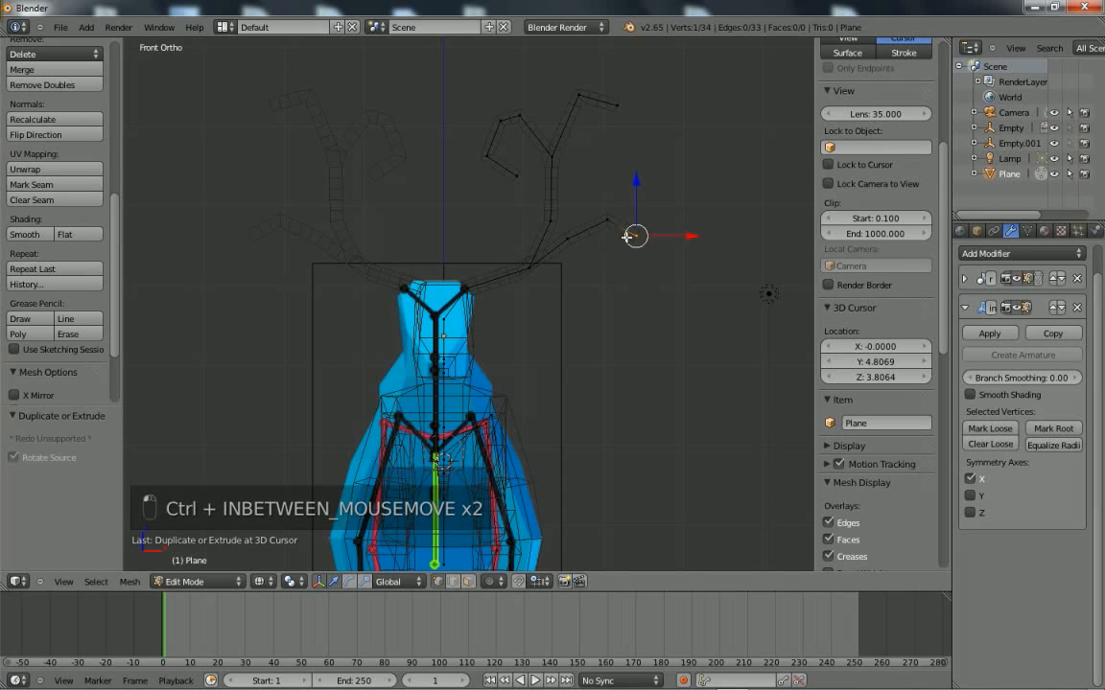
Extrude an upward offshoot of two vertices from the second vertex of the inner antler branch.
right_click(498, 118)
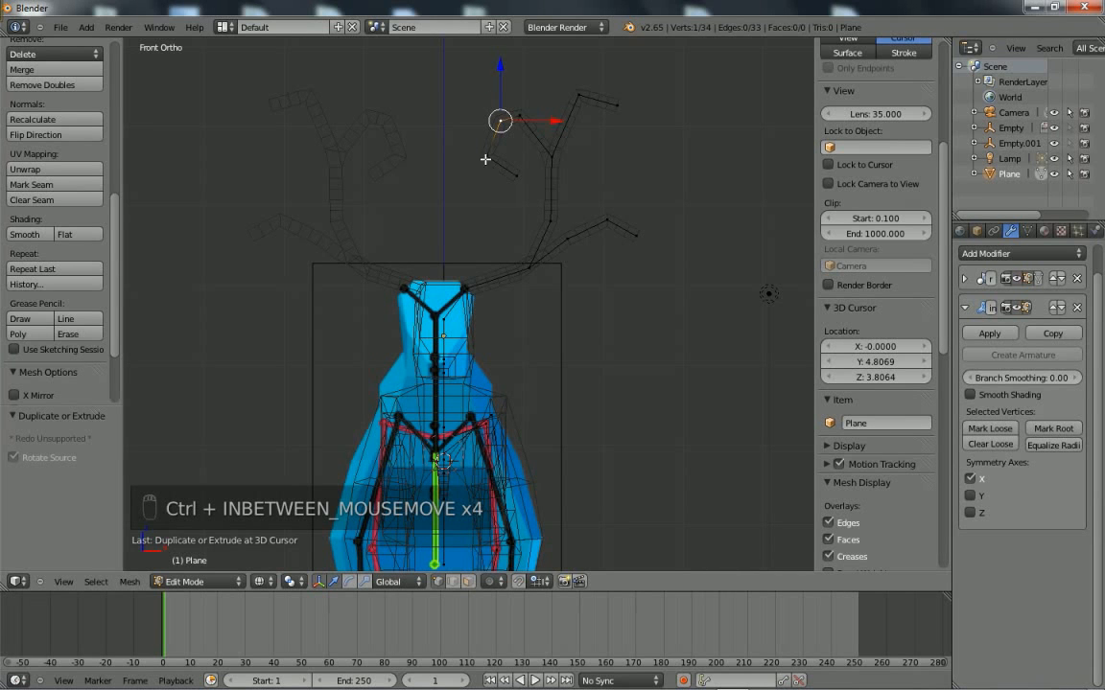
right_click(486, 159)
right_click(499, 114)
ctrl+click(473, 92)
key(g)
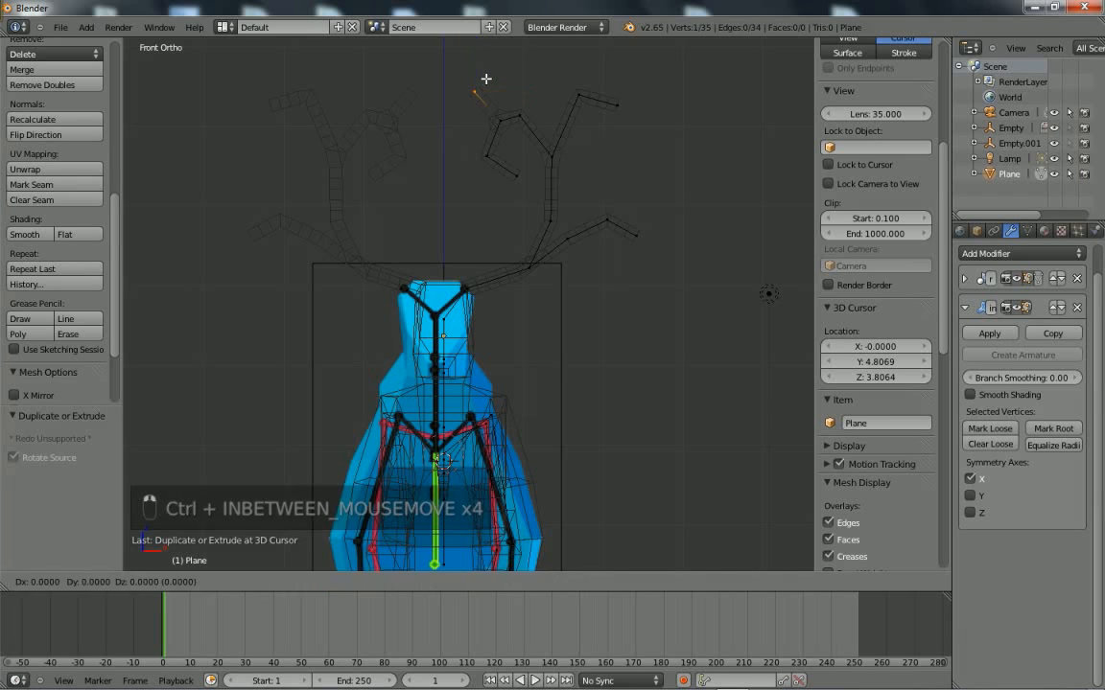
ctrl+click(487, 78)
ctrl+click(493, 69)
right_drag(477, 96, 471, 111)
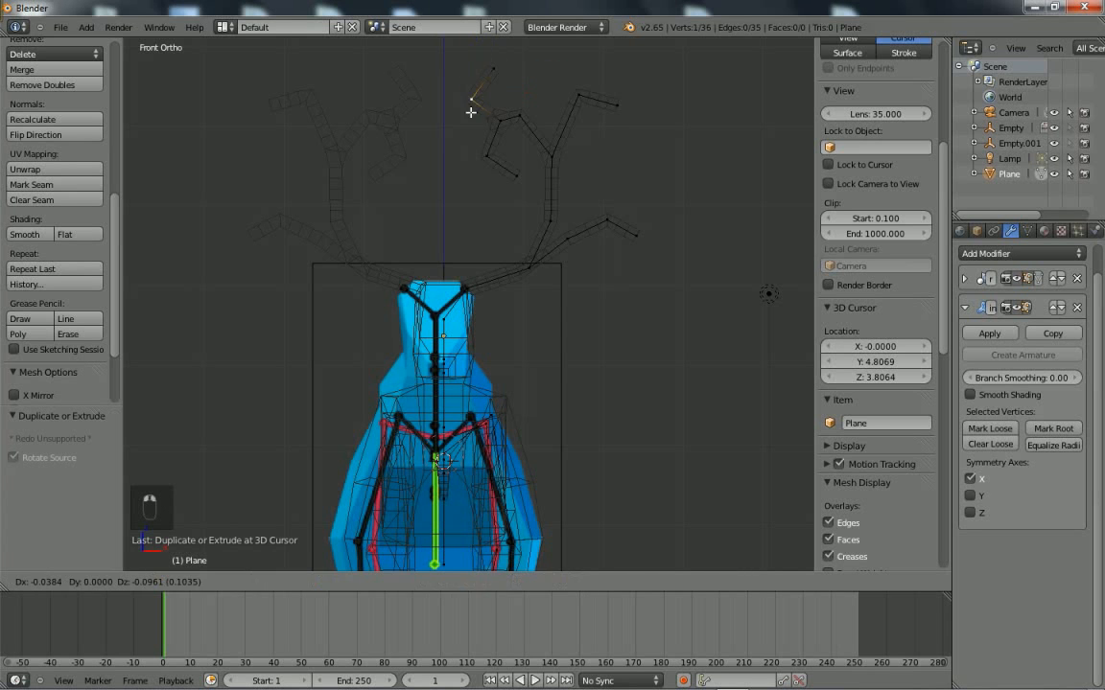
right_click(481, 107)
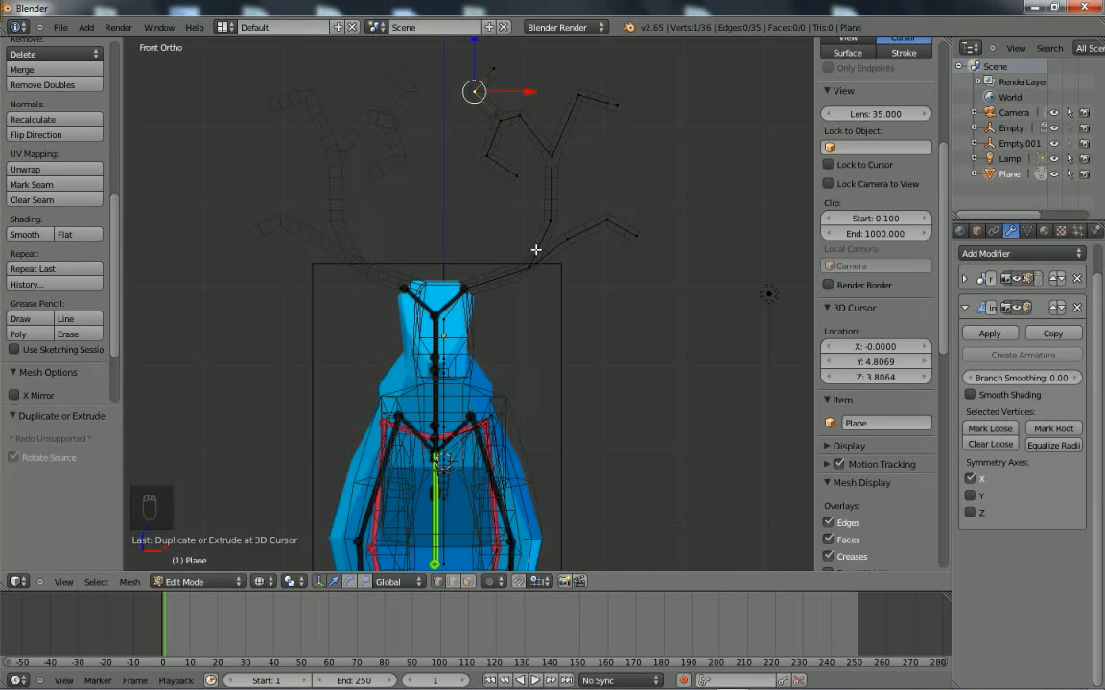
Move the beam's first joint inward and upward, and reposition the lower branch's three vertices so its tip curves upward.
key(g)
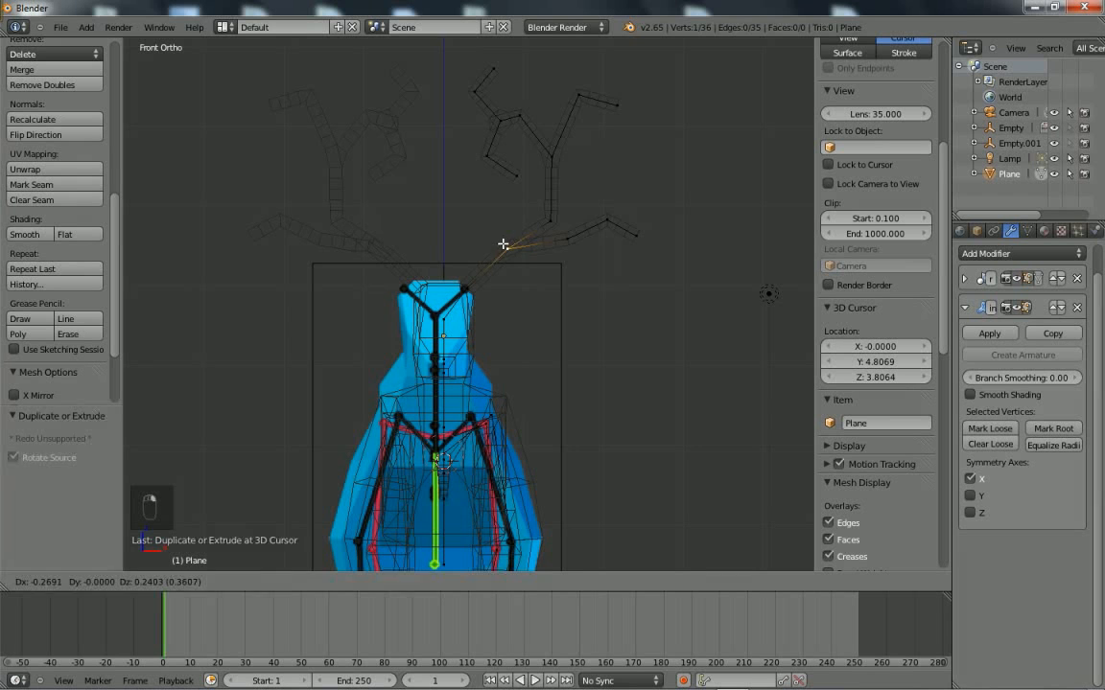
click(505, 245)
key(g)
click(546, 269)
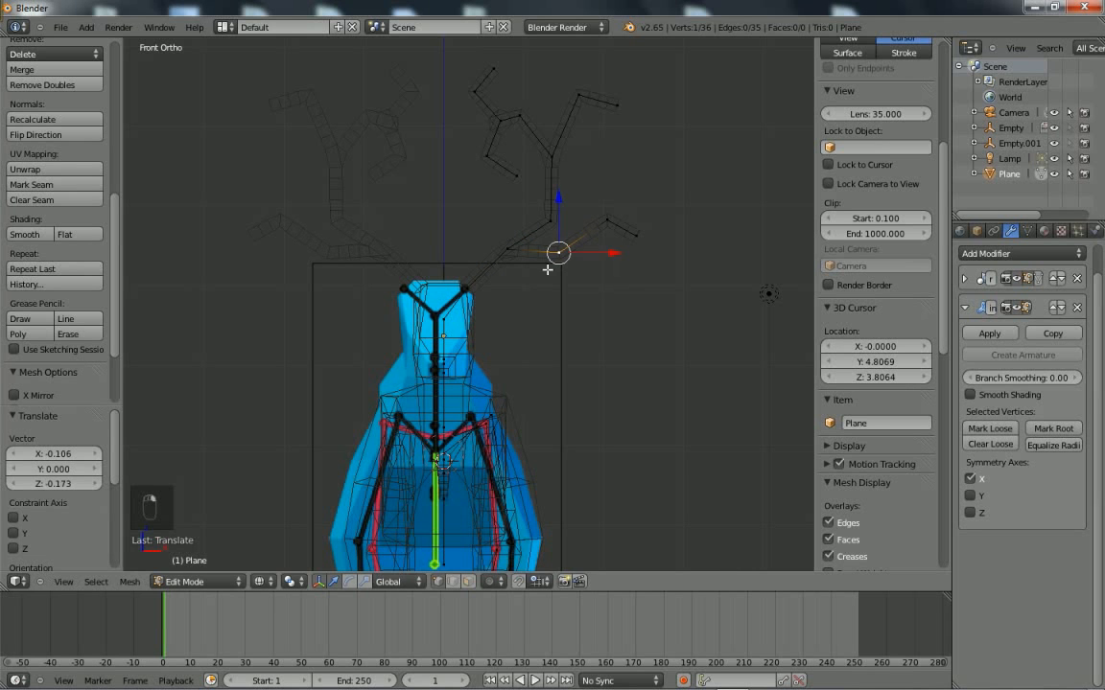
right_drag(542, 223, 596, 251)
right_drag(597, 251, 620, 209)
Enable proportional editing and shrink the skin at the upper outer antler tip by about 0.088 and at the lower outer tip by 0.201.
right_click(612, 113)
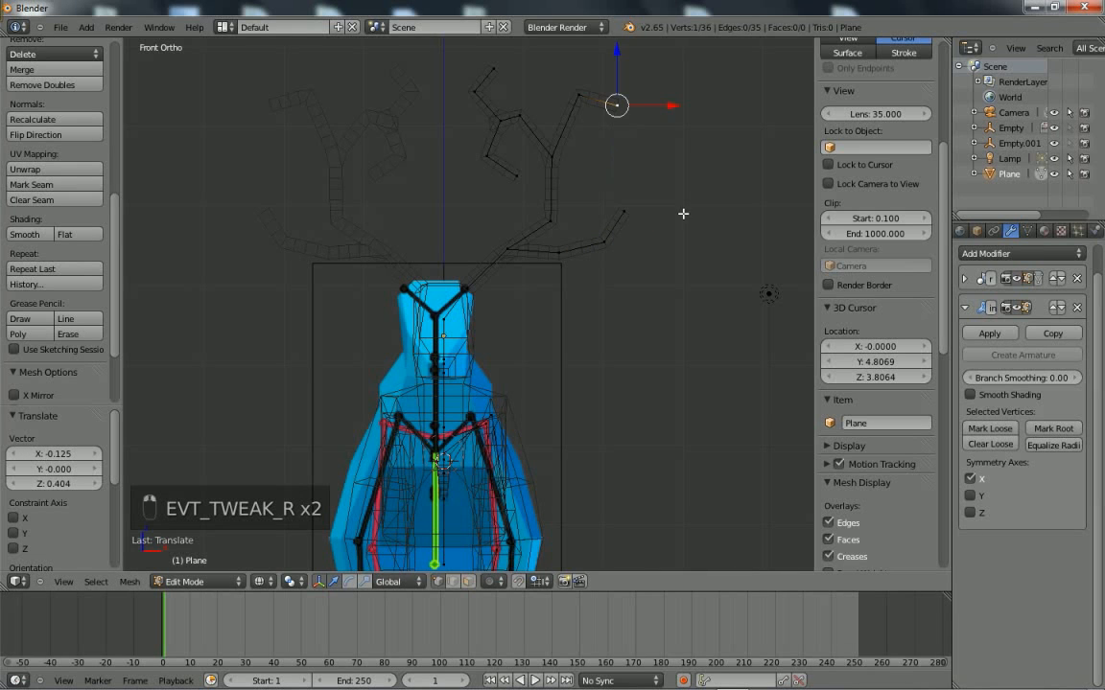
shift+middle_drag(658, 245, 648, 293)
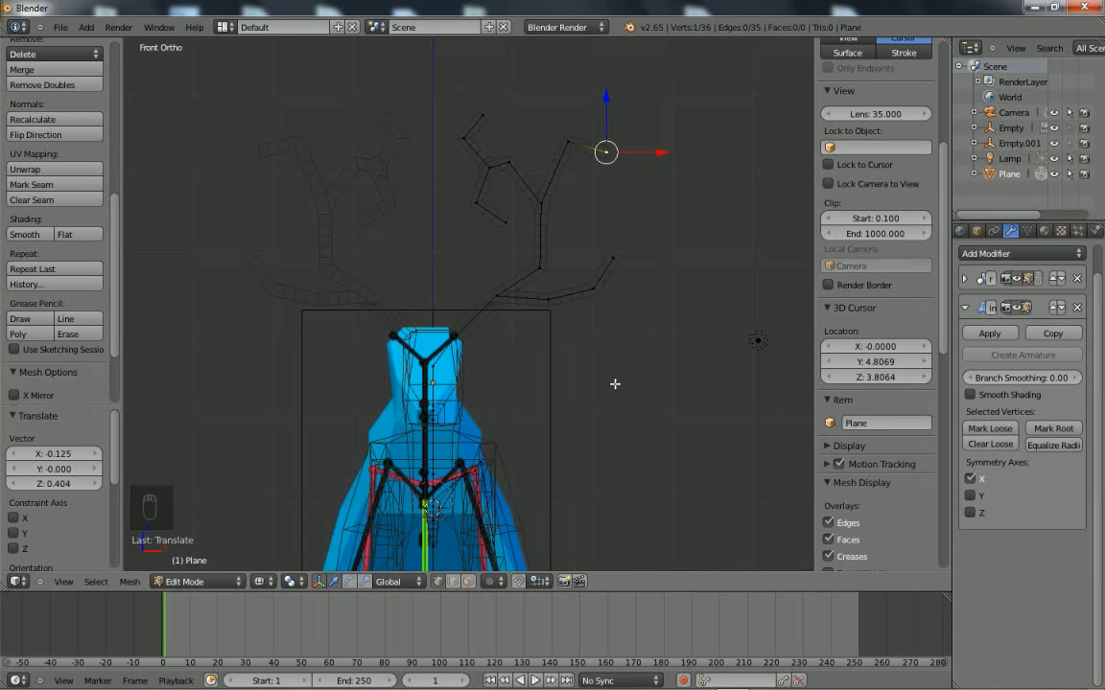
key(o)
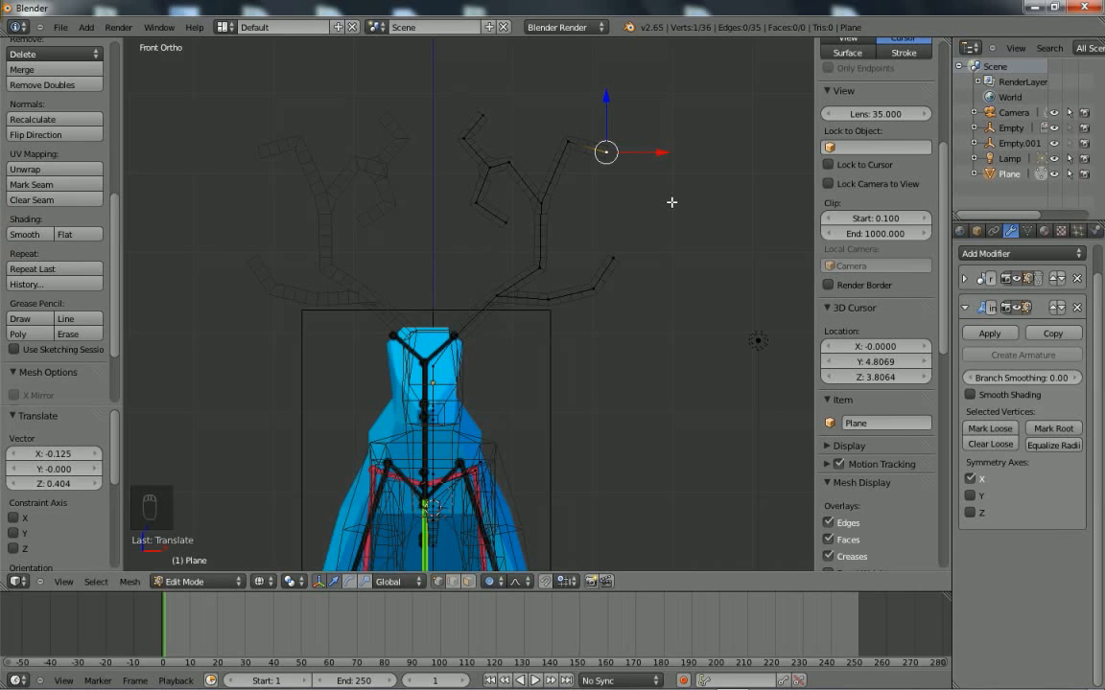
key(ctrl+a)
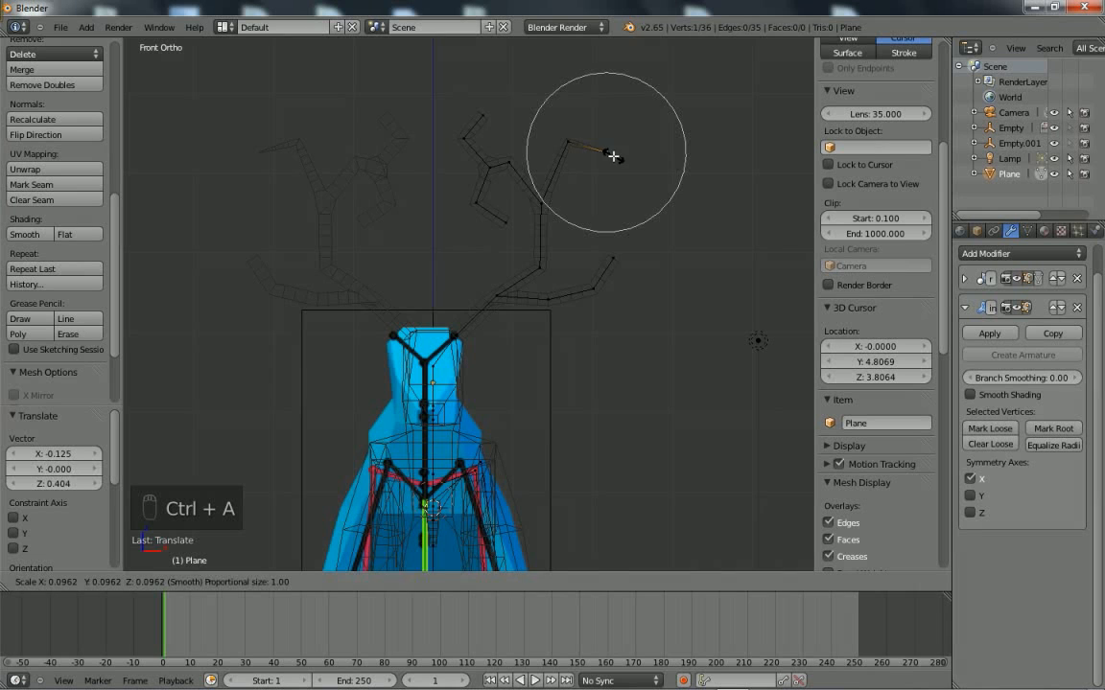
click(602, 146)
right_click(613, 259)
key(ctrl+a)
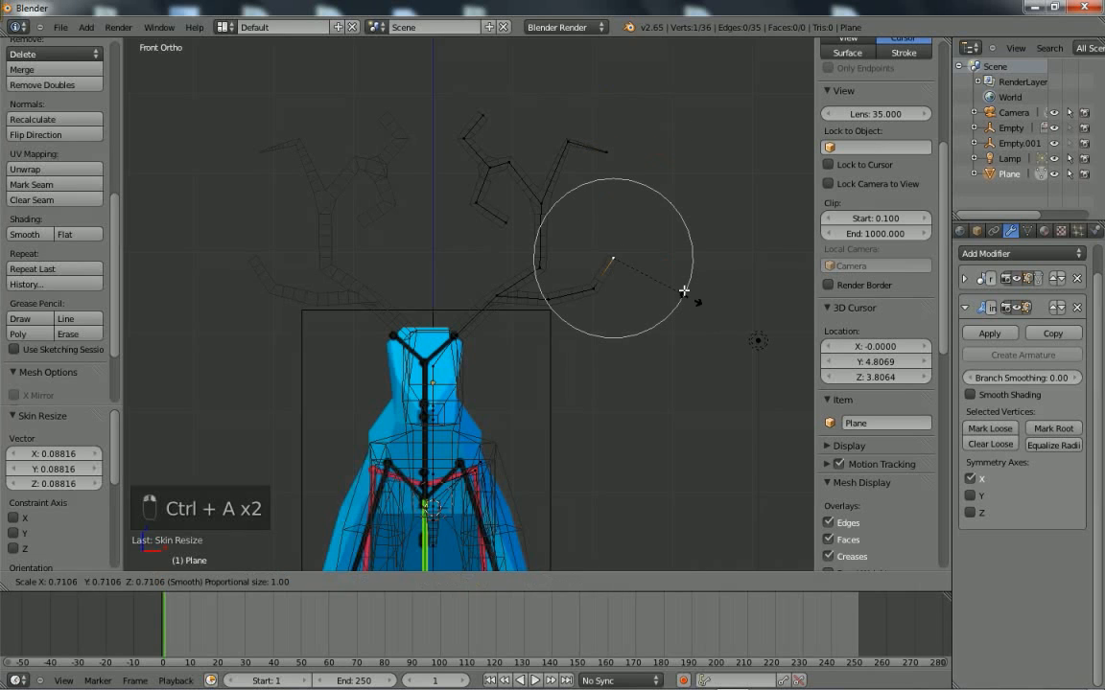
click(636, 268)
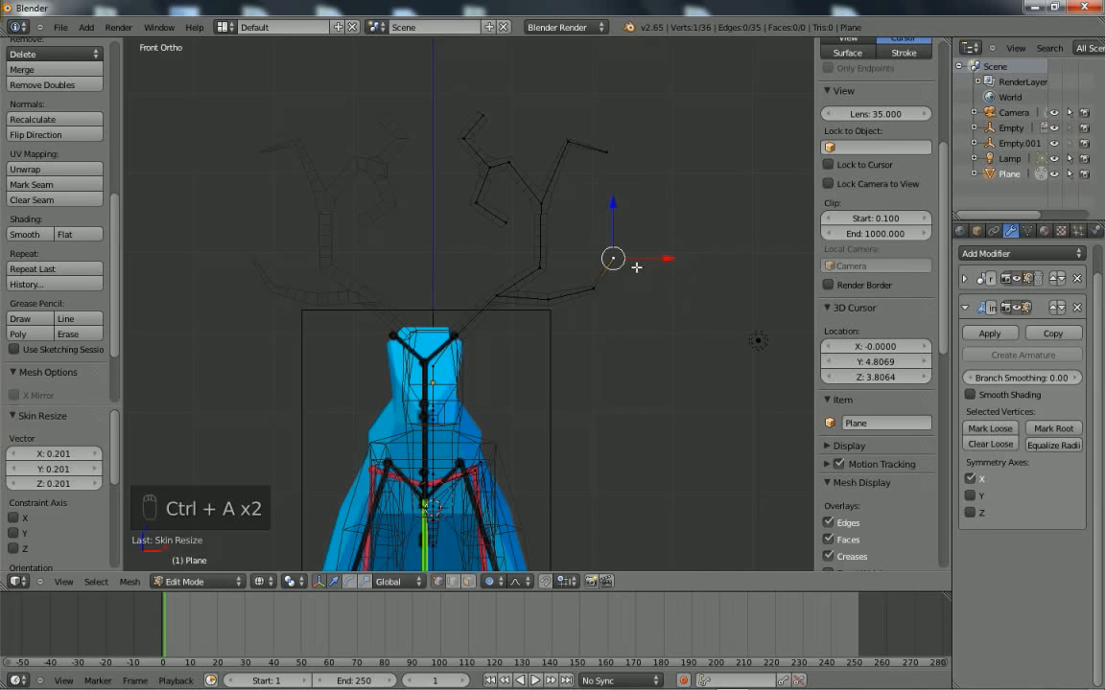
Skin-resize the inner branch tip by 0.319 and the offshoot tip by 0.156 with a 0.51 proportional size, and refine the inner tip by 0.920.
right_click(498, 228)
key(ctrl+a)
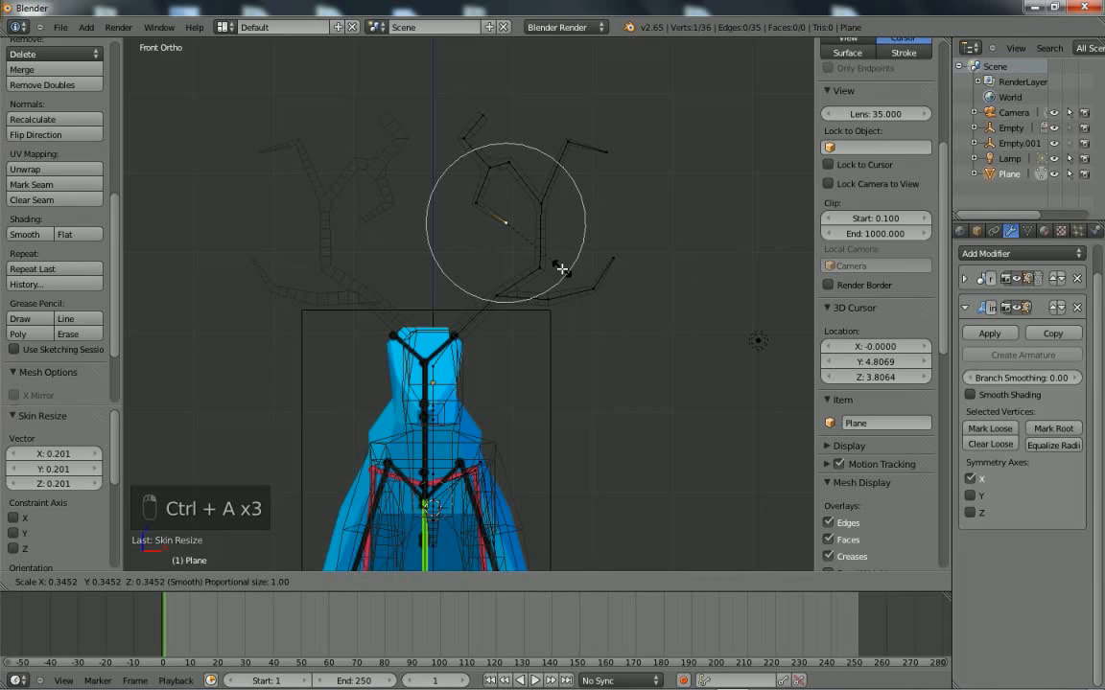
click(568, 266)
right_click(481, 112)
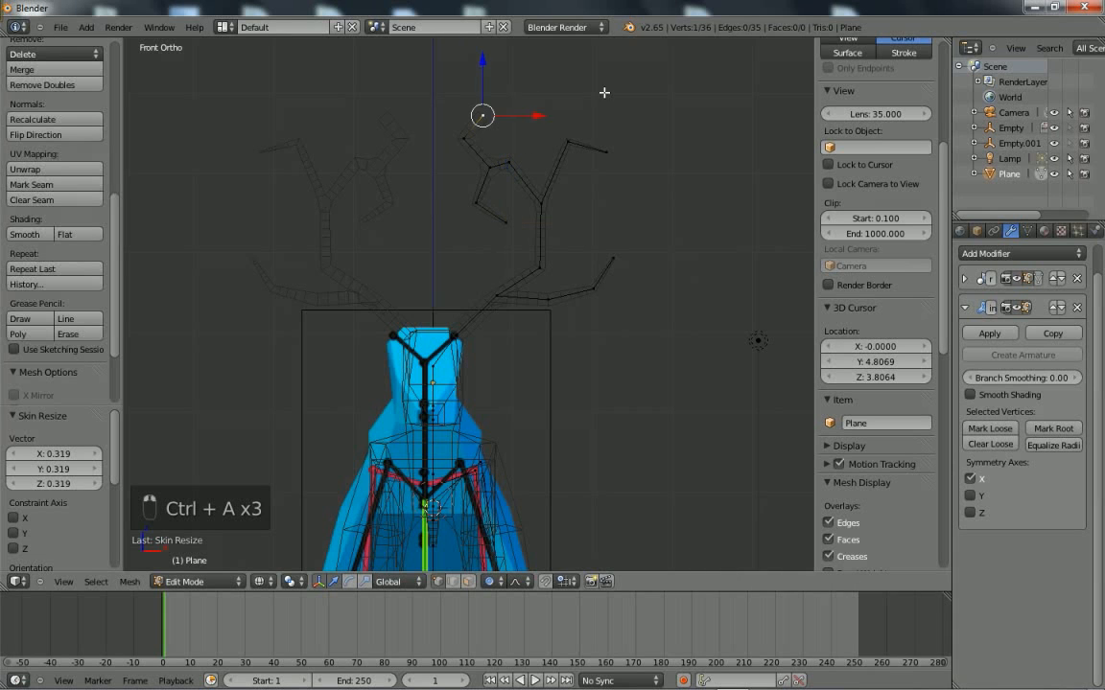
key(ctrl+a)
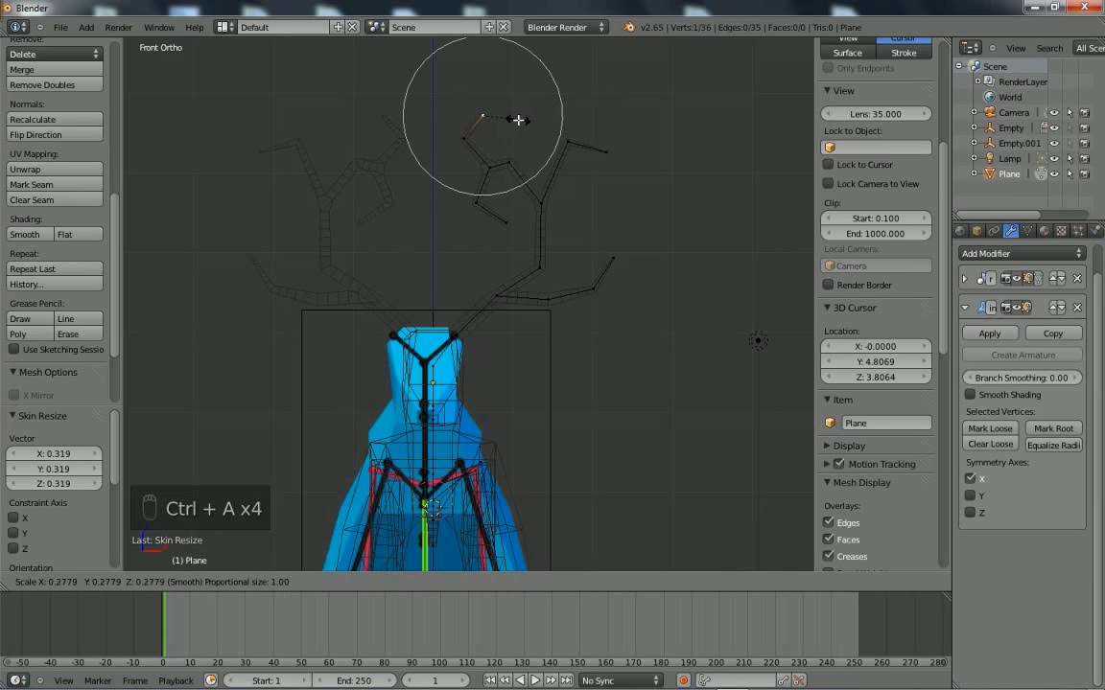
scroll(518, 116, up, 7)
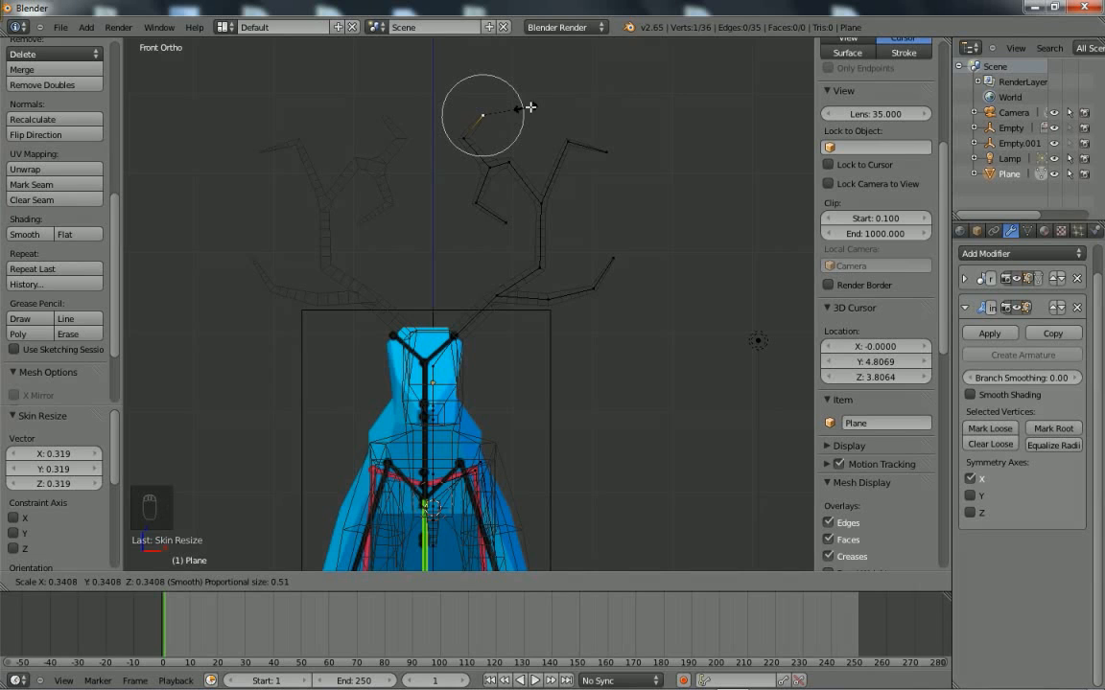
click(525, 149)
right_click(518, 233)
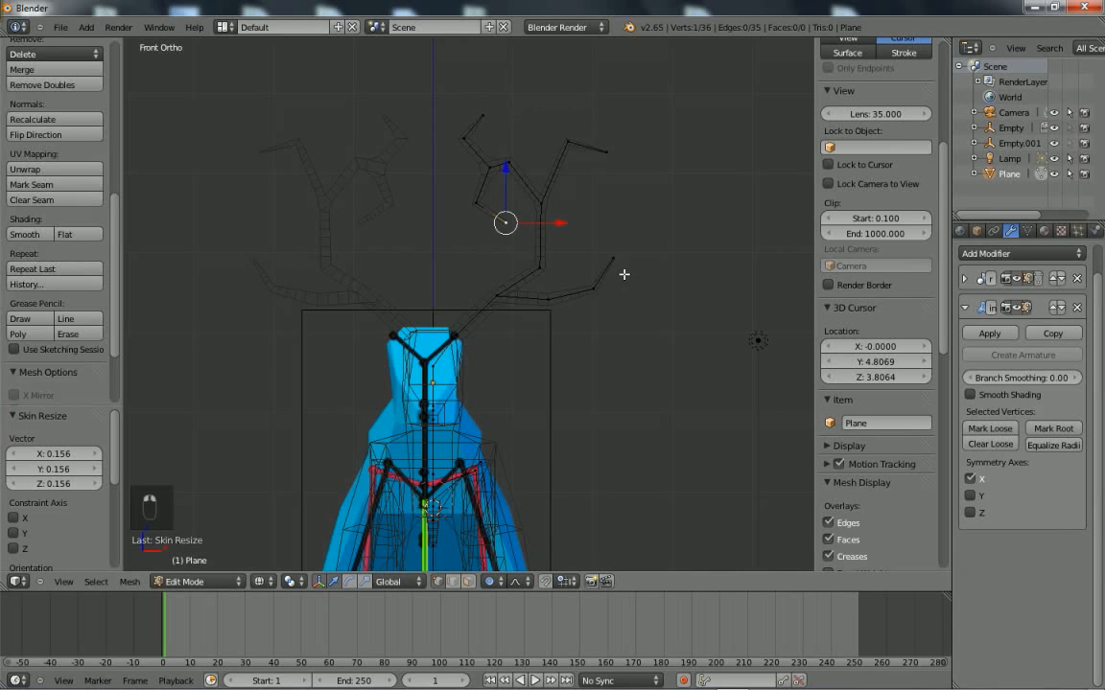
key(ctrl+a)
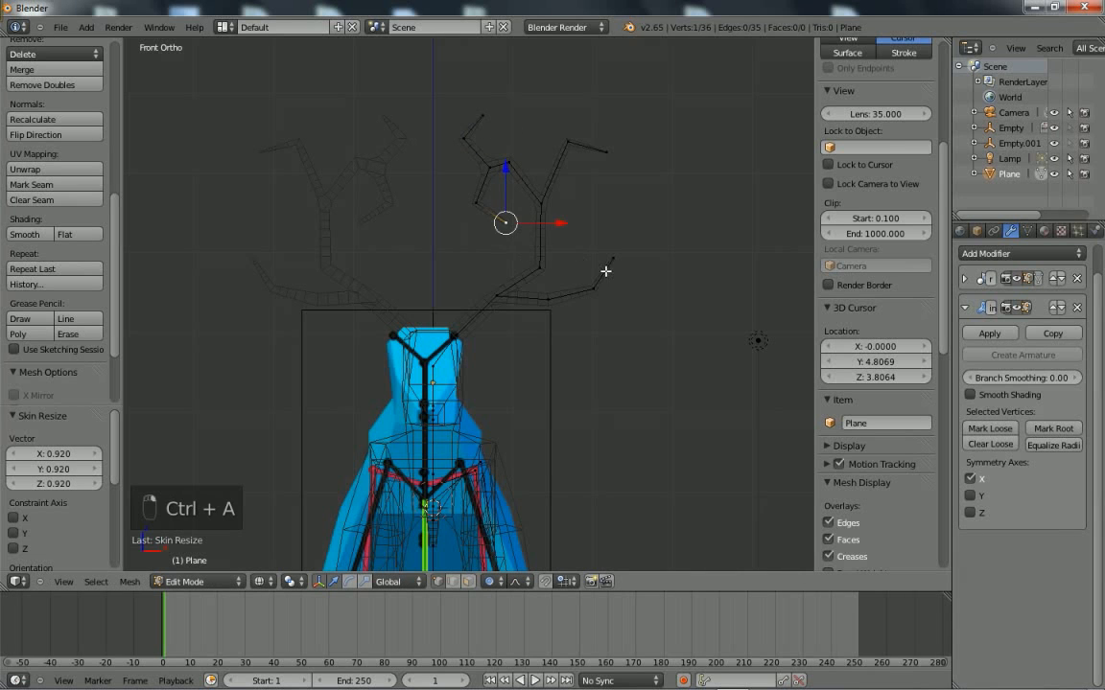
Select all four antler tips and, in the side view, move them about 0.71 backward along Y with a proportional size of 1.00.
right_click(594, 155)
shift+right_click(497, 127)
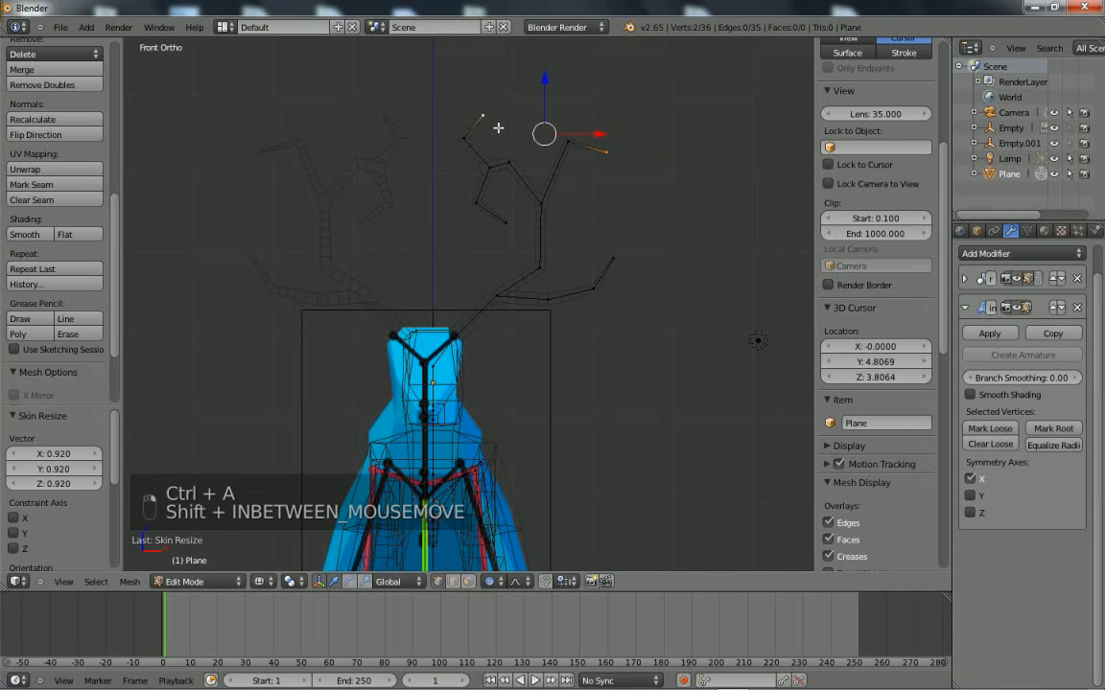
shift+right_click(505, 226)
shift+right_click(614, 261)
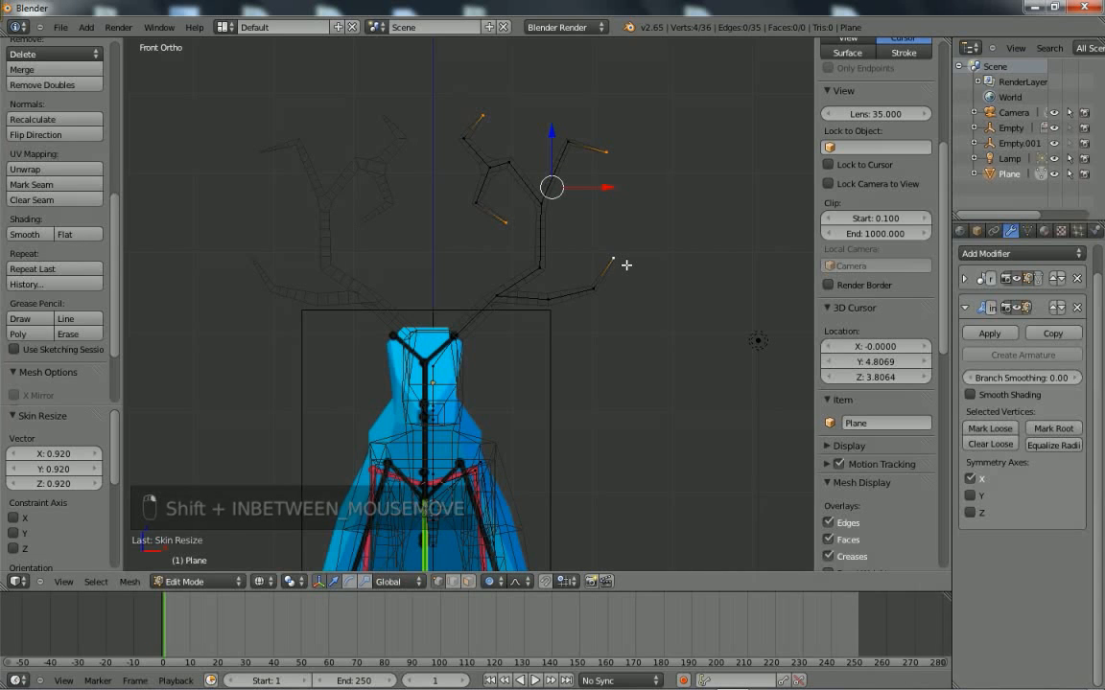
key(KP_3)
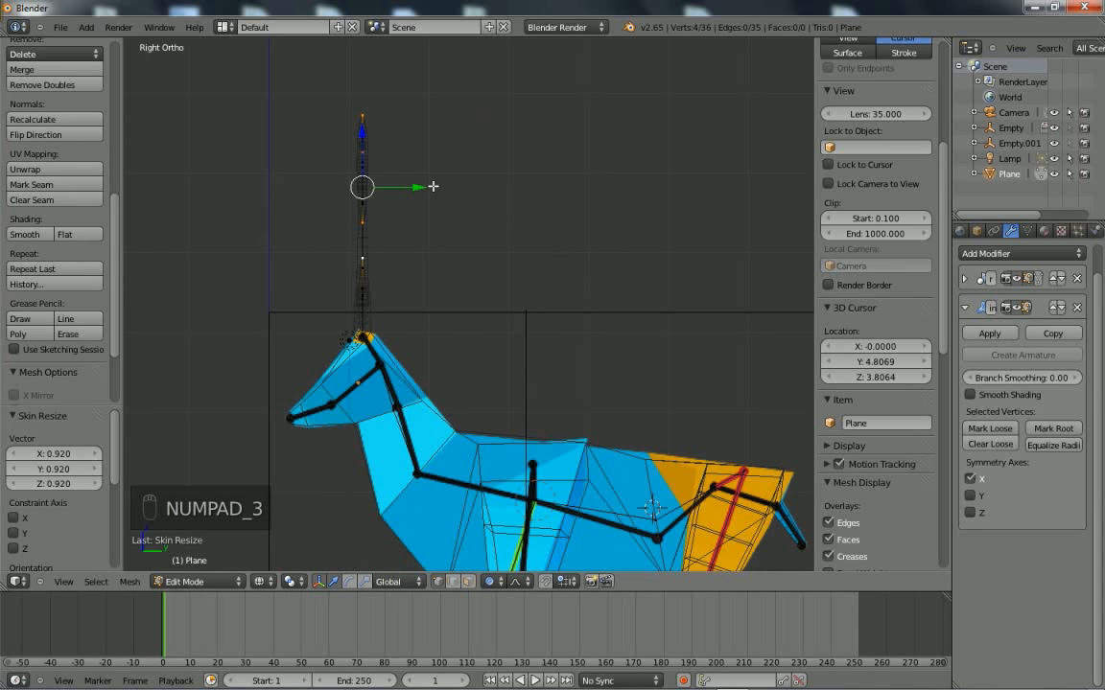
key(g)
key(y)
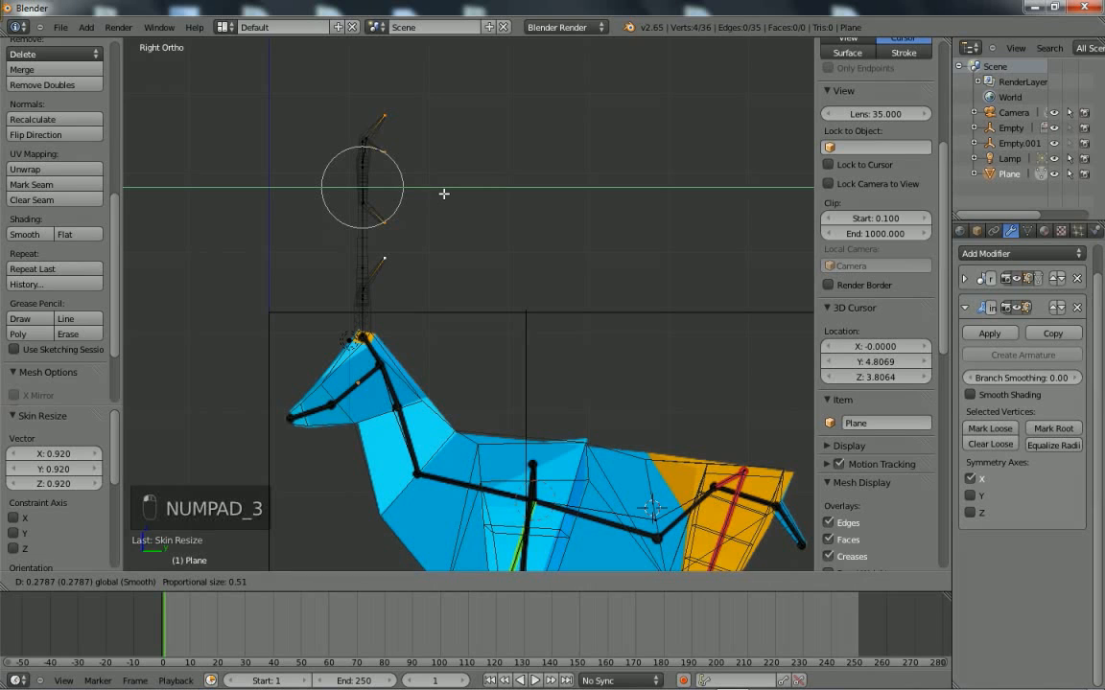
scroll(444, 194, down, 4)
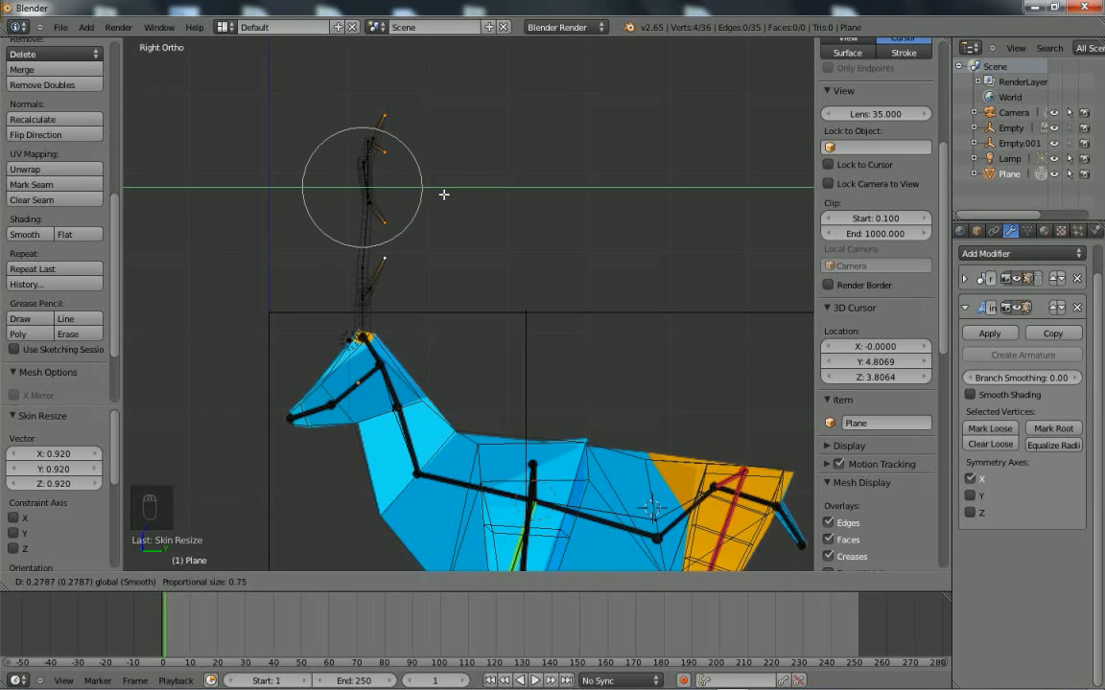
scroll(444, 193, down, 3)
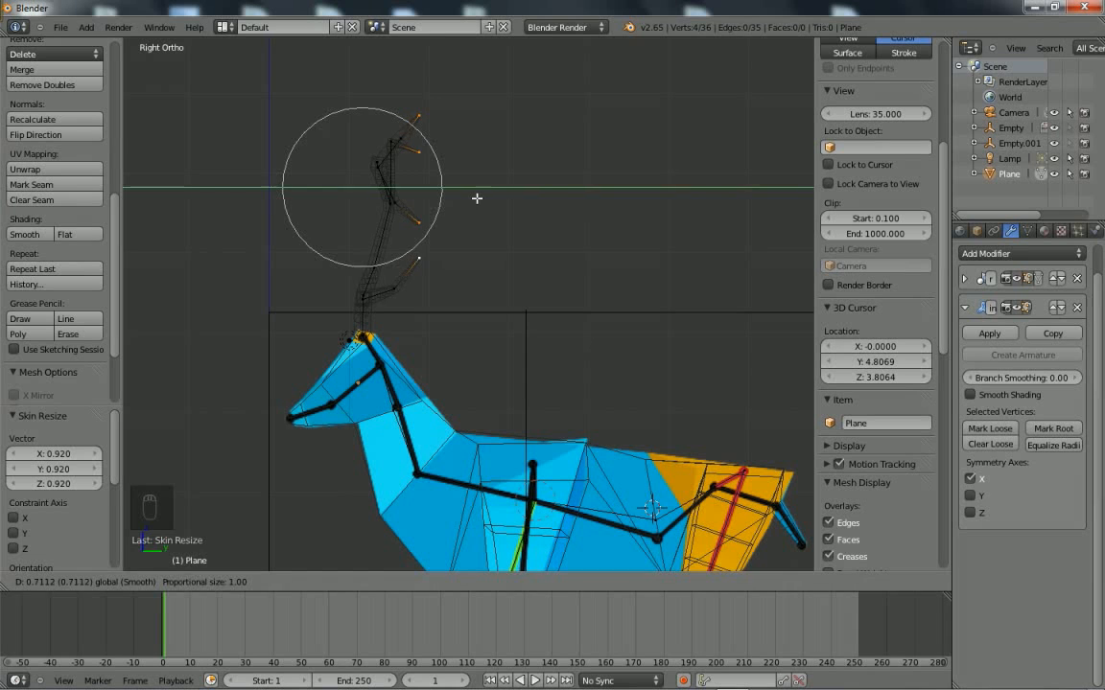
click(476, 197)
Reposition individual tip, beam-joint and inner-branch vertices in the side view to give the antler a curved profile.
right_drag(421, 127, 432, 153)
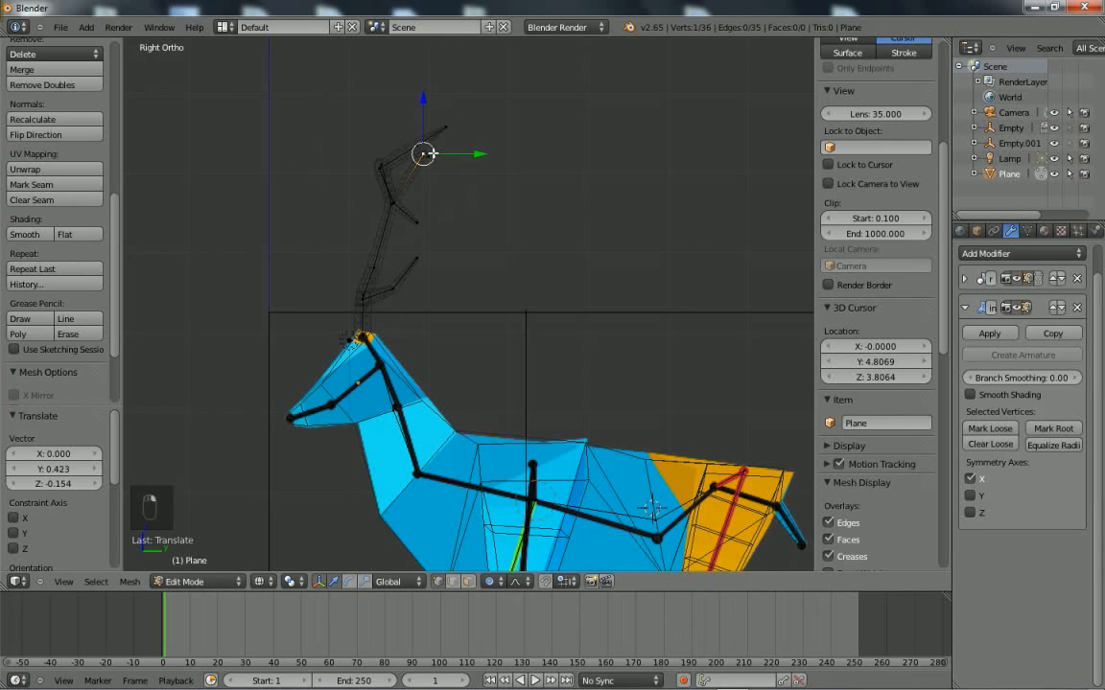
right_drag(397, 208, 357, 255)
right_drag(393, 214, 434, 227)
right_click(420, 225)
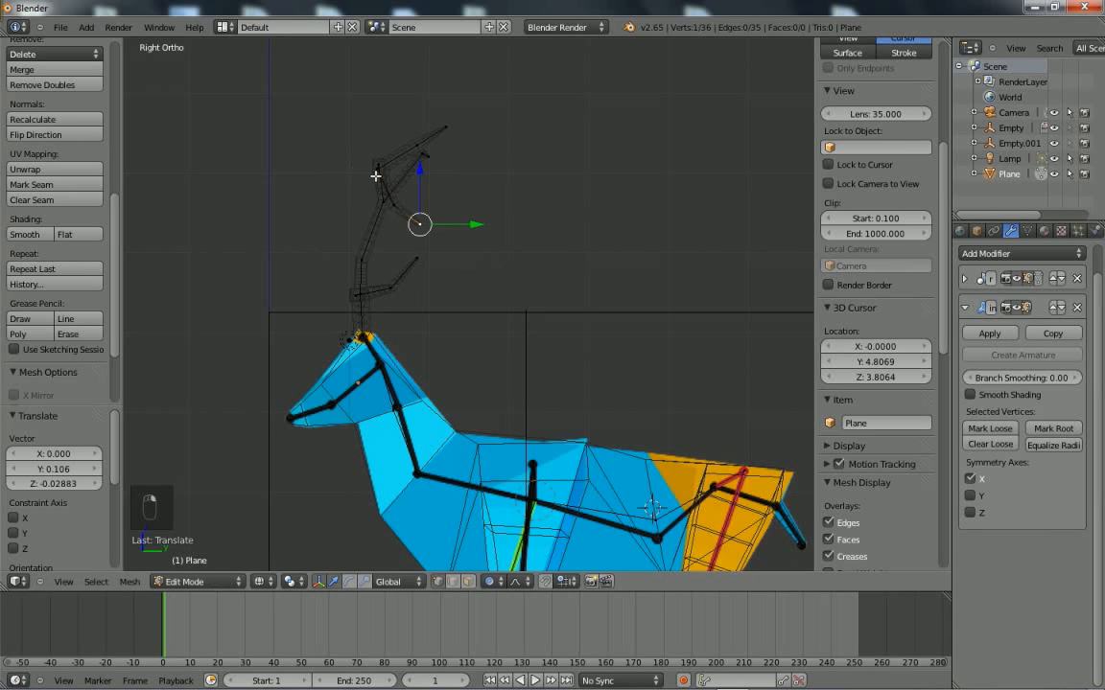
right_drag(377, 173, 388, 163)
middle_drag(388, 163, 600, 239)
key(KP_3)
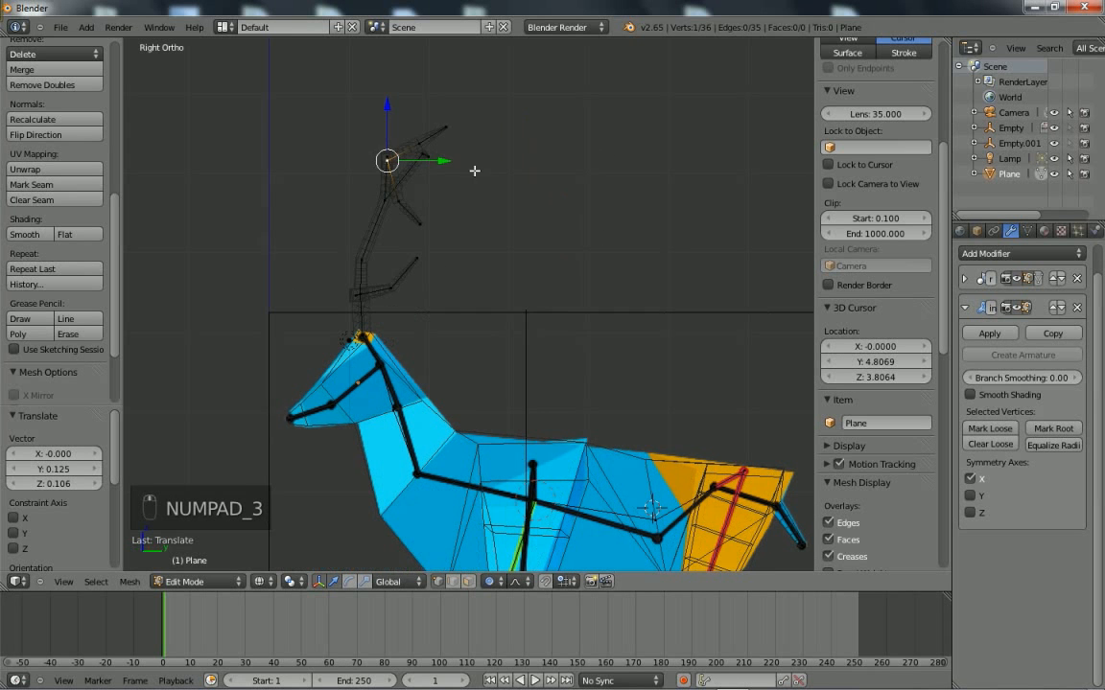
Move the offshoot tip about 1.09 backward and 0.31 down with a 1.95 proportional size, and shift the upper outer bend vertex 0.106 backward.
key(g)
scroll(524, 150, down, 8)
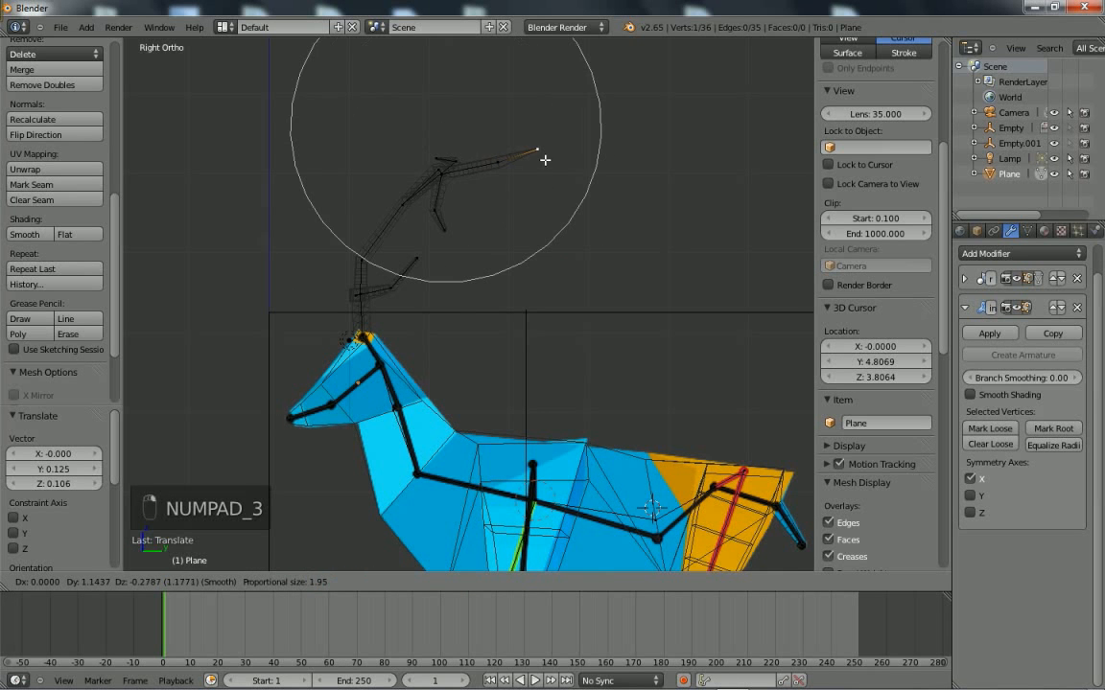
click(540, 159)
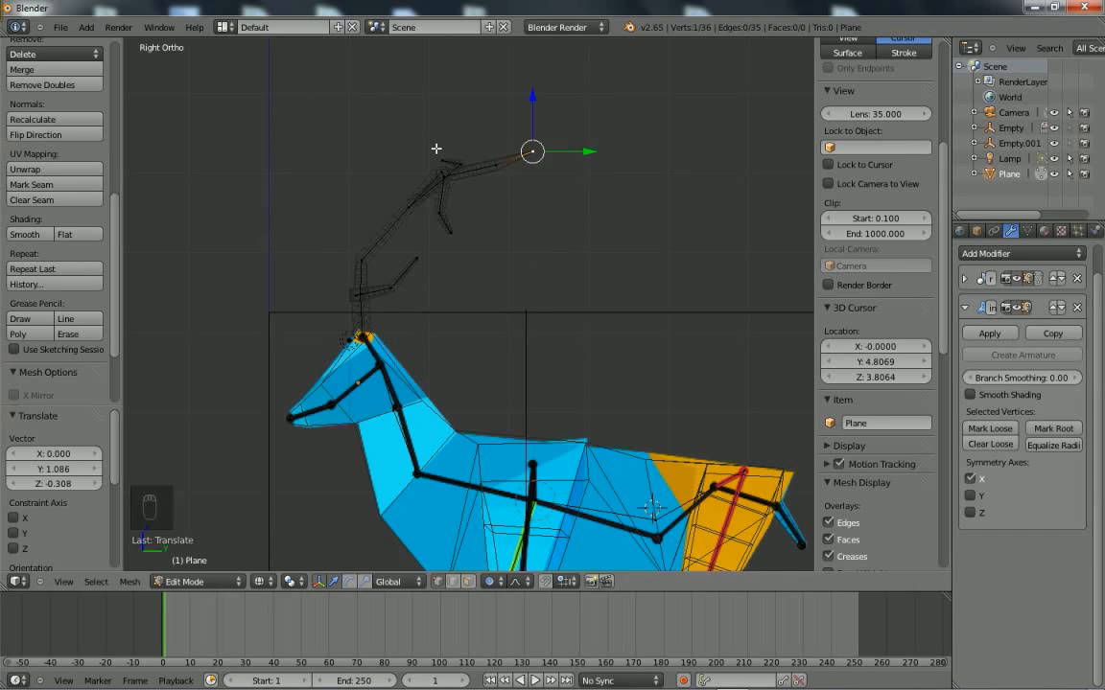
right_click(449, 163)
key(g)
click(455, 153)
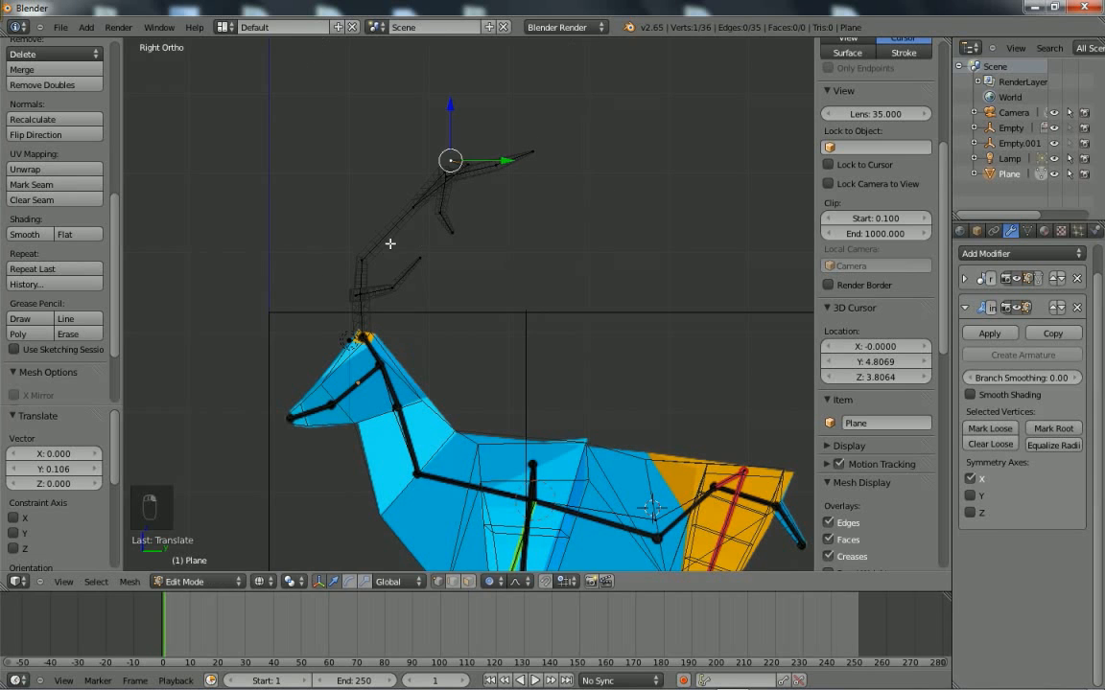
Move the beam's fork joint about 0.18 forward and 0.06 up with a smaller proportional radius, and 0.141 inward along X.
right_drag(389, 243, 394, 205)
scroll(381, 215, up, 9)
middle_drag(394, 204, 562, 201)
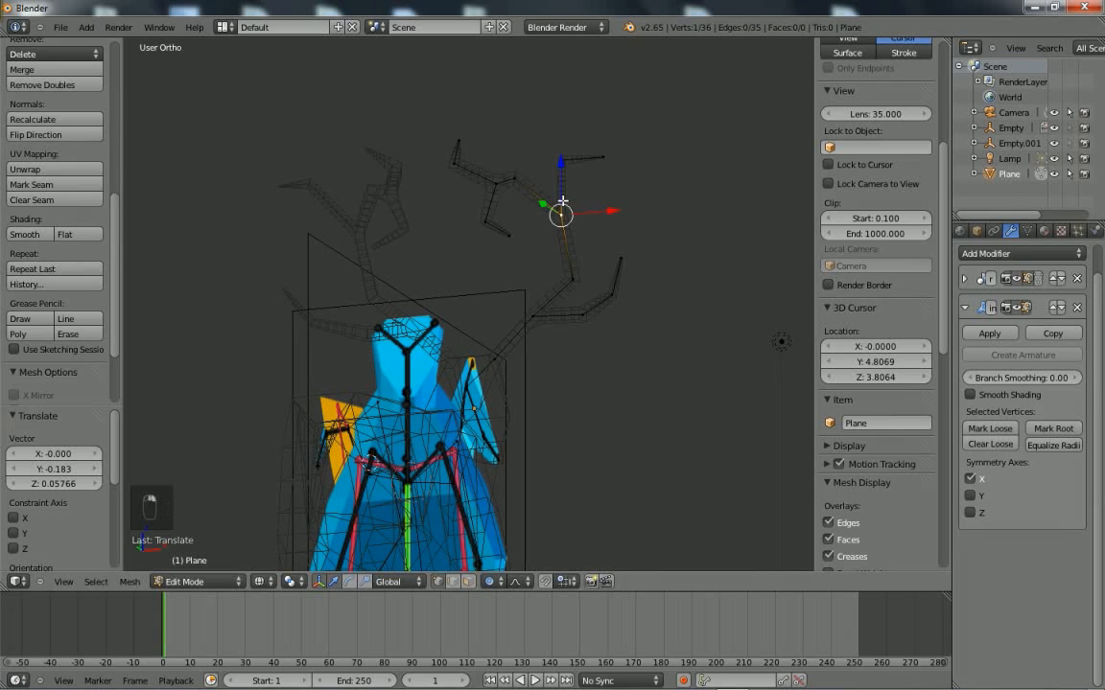
drag(608, 212, 595, 214)
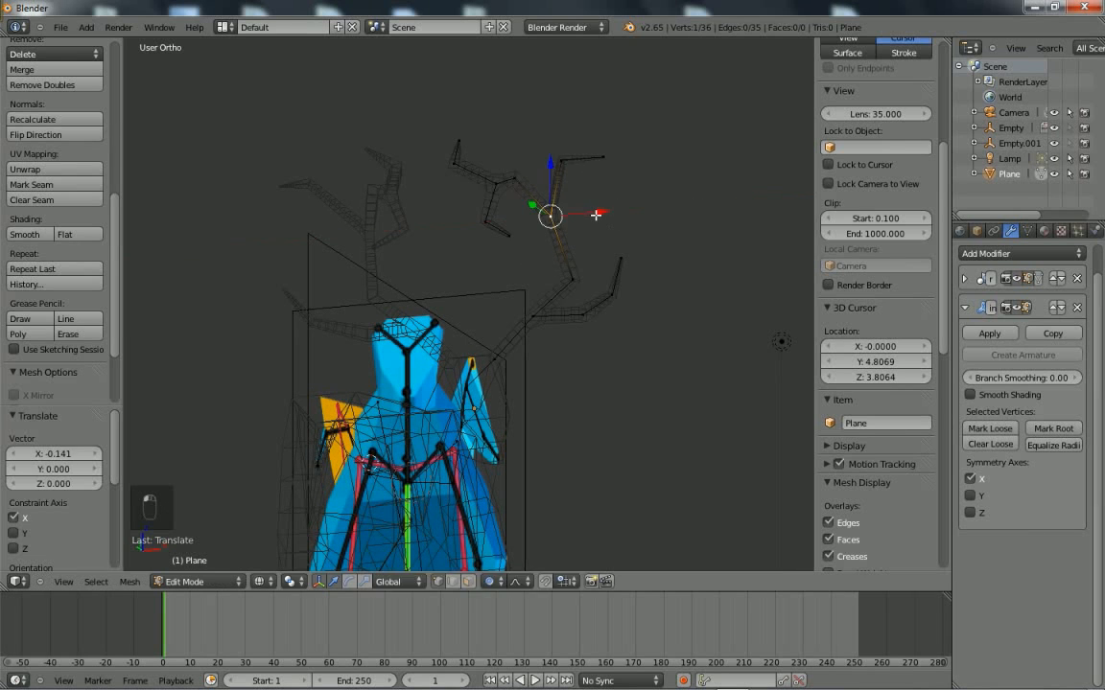
Leave edit mode, show only the first layer to hide the reference objects, and display the finished animal in solid shading.
key(Tab)
middle_drag(617, 350, 571, 367)
scroll(528, 357, down, 3)
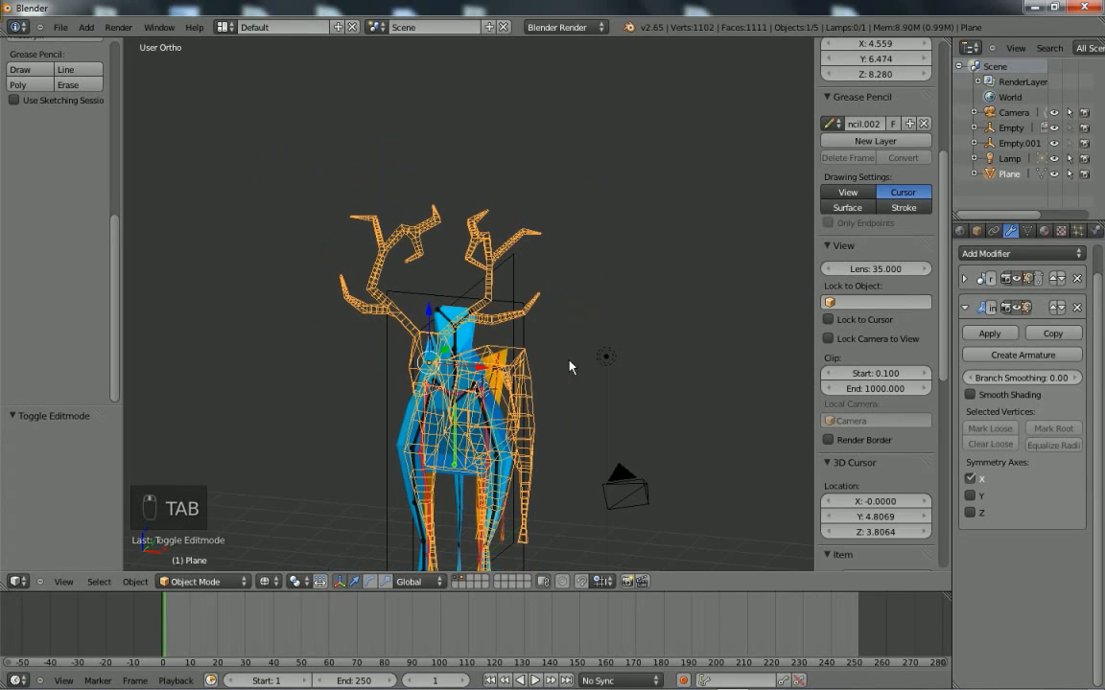
scroll(544, 422, down, 4)
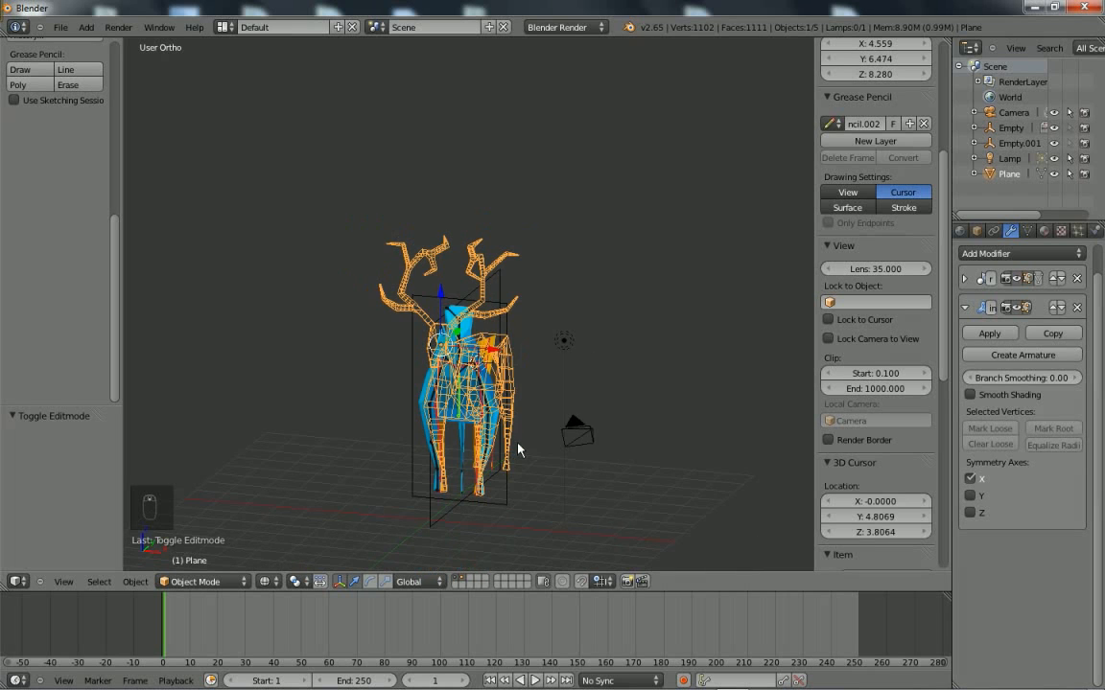
middle_drag(535, 458, 528, 456)
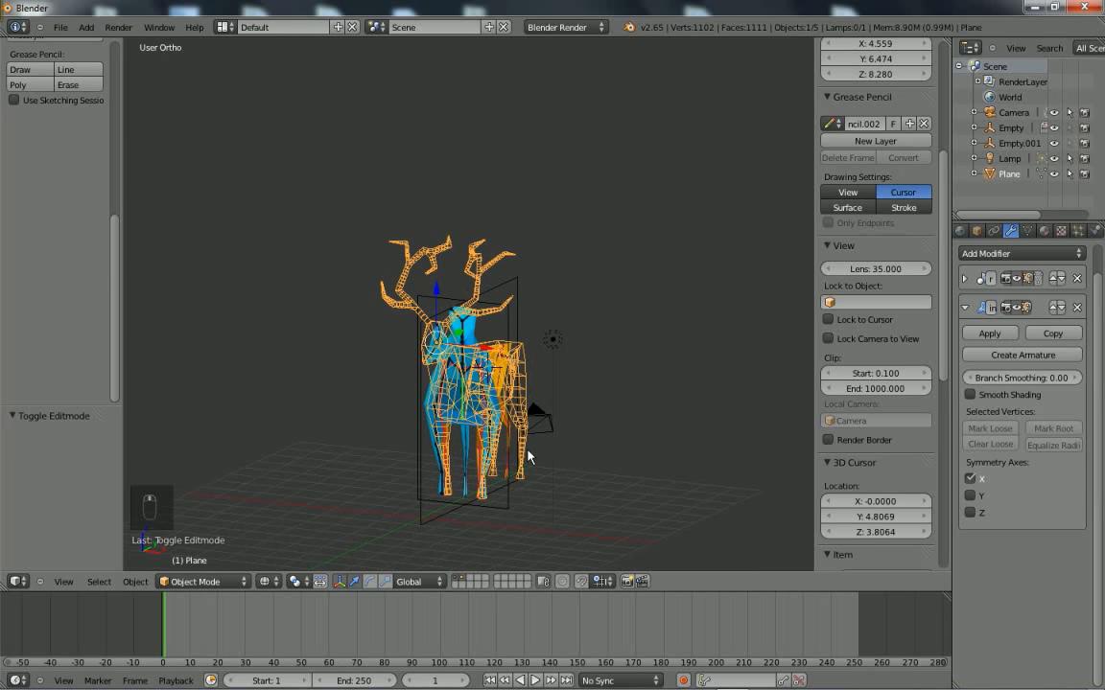
click(461, 582)
mouse_move(533, 485)
middle_down()
mouse_move(482, 516)
mouse_move(454, 502)
mouse_move(562, 518)
mouse_move(540, 479)
mouse_move(659, 476)
mouse_move(455, 477)
mouse_move(472, 492)
mouse_move(473, 506)
mouse_move(455, 510)
mouse_move(480, 488)
mouse_move(503, 513)
mouse_move(505, 500)
mouse_move(520, 505)
mouse_move(463, 508)
mouse_move(518, 501)
mouse_move(481, 483)
mouse_move(488, 490)
middle_up()
key(z)
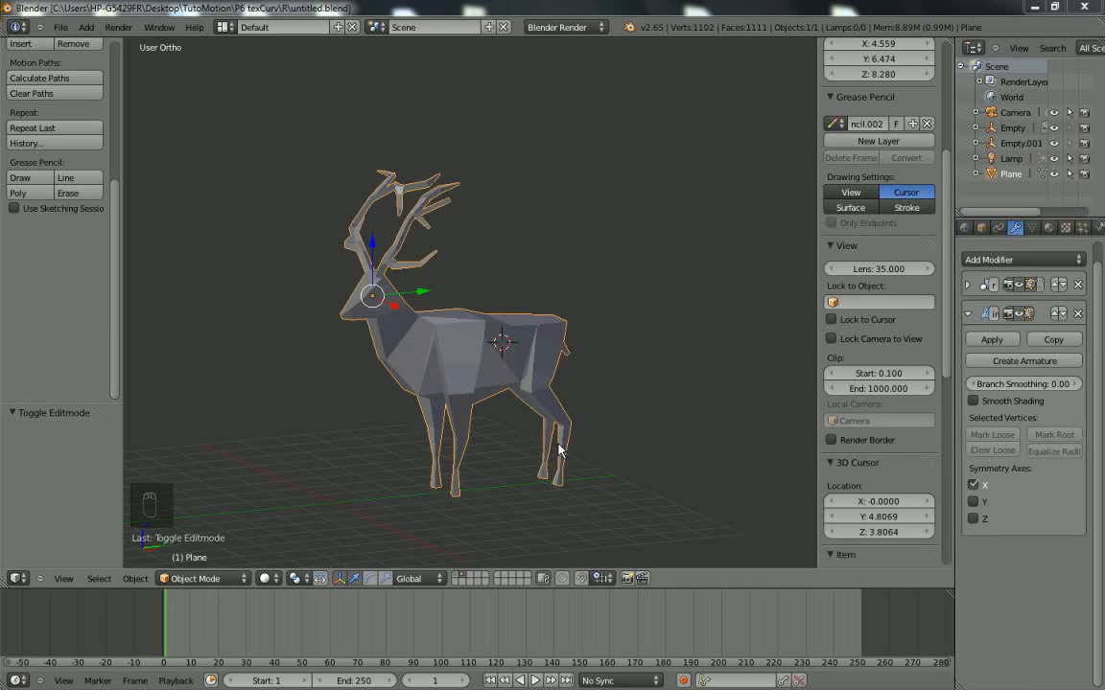
Add a mesh plane as the ground, clear its location to the origin, and scale it up to about 53.9 units per side.
key(shift+a)
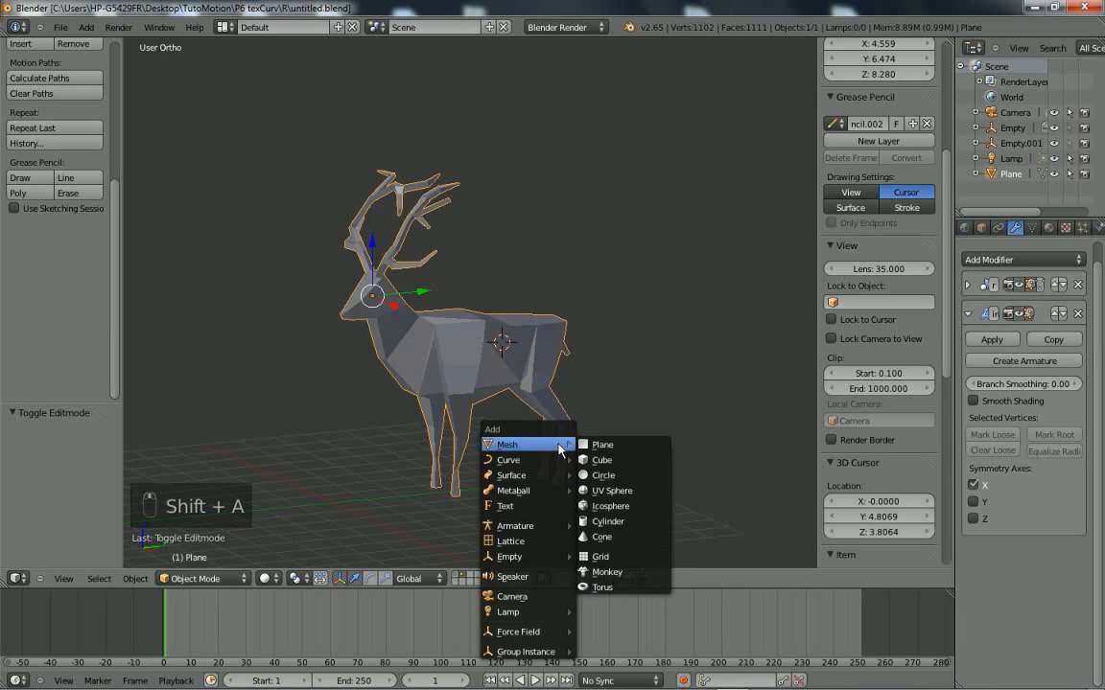
click(628, 445)
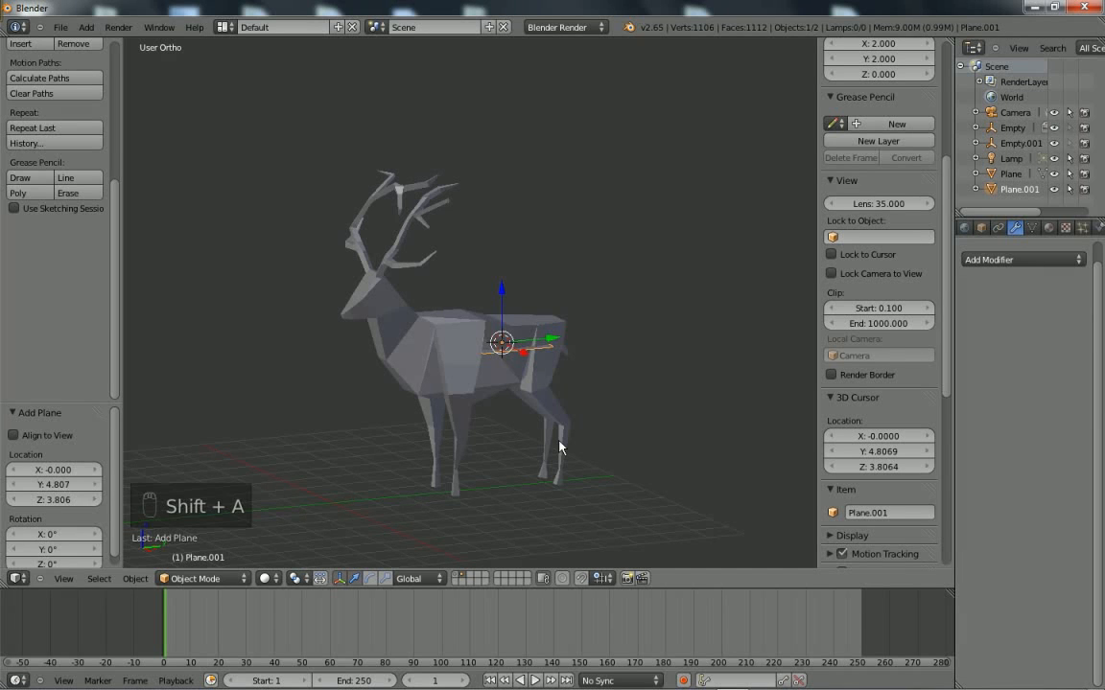
key(alt+g)
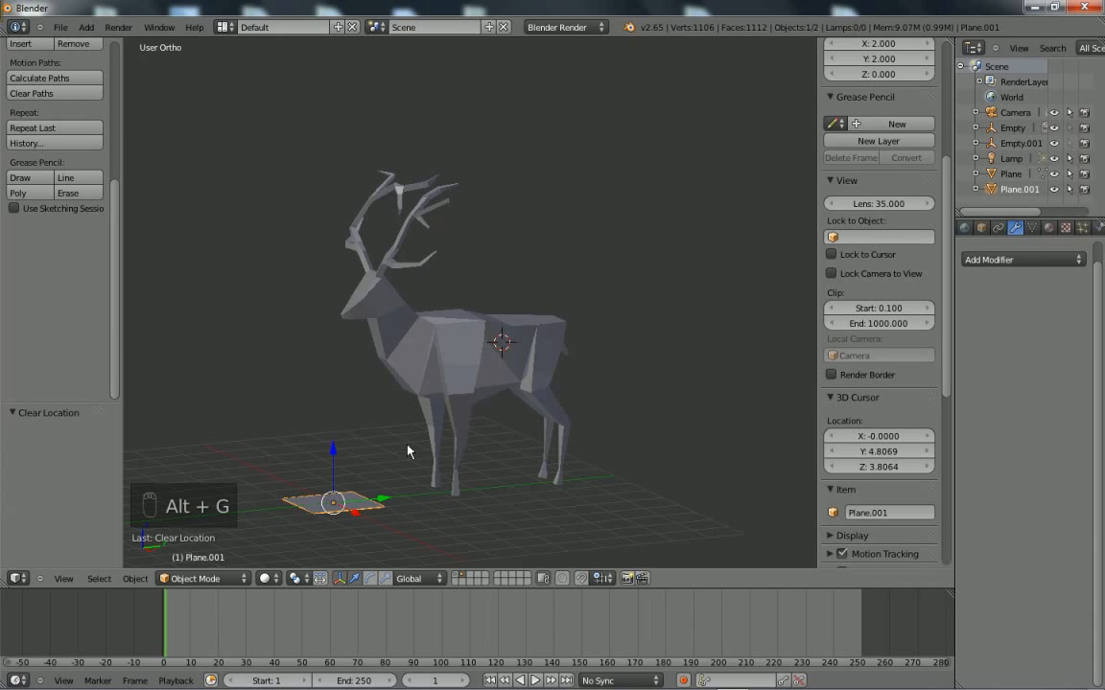
key(s)
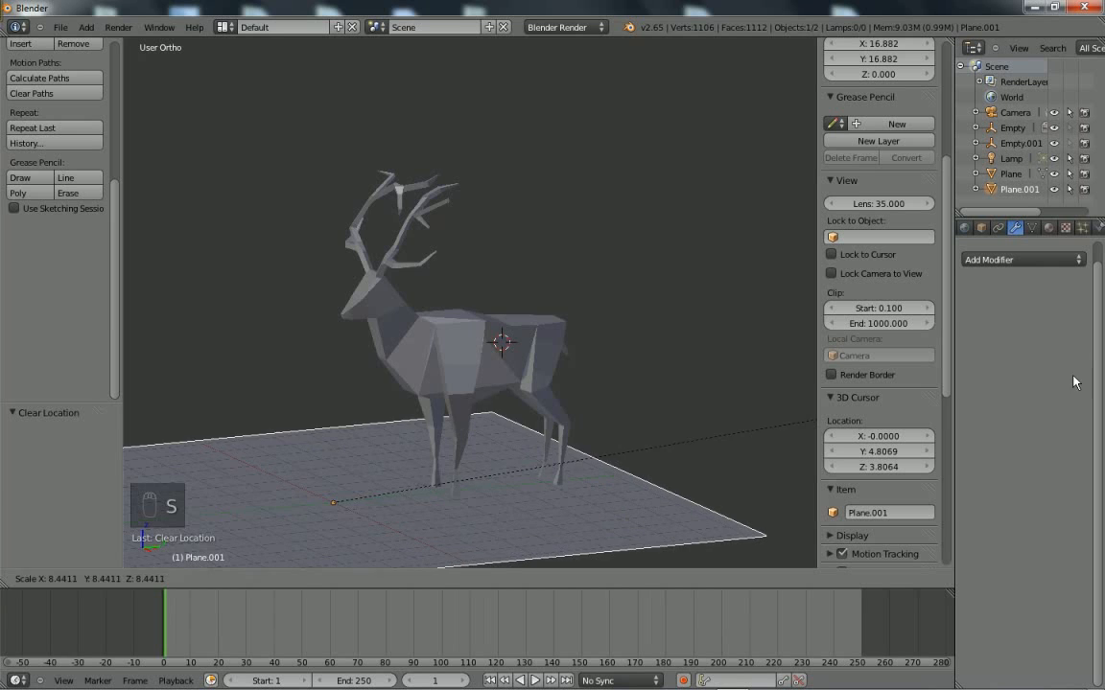
click(1073, 382)
key(s)
click(526, 499)
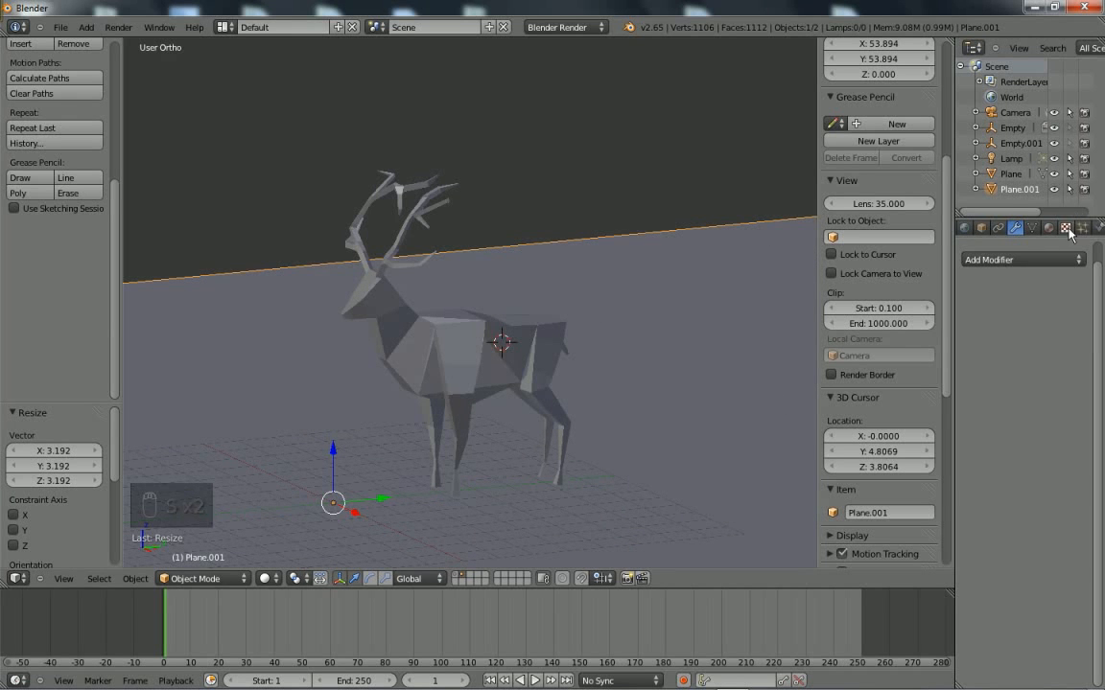
Give the ground plane a new material and enable Shadows Only in its shadow settings.
middle_drag(1064, 226, 1024, 230)
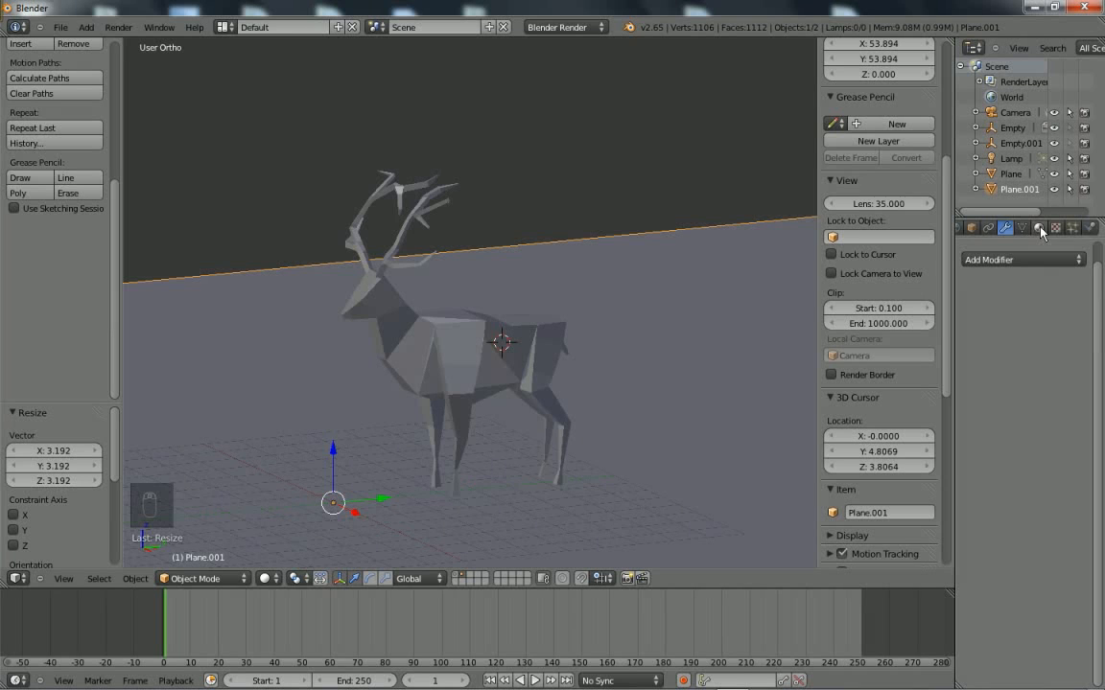
click(1039, 228)
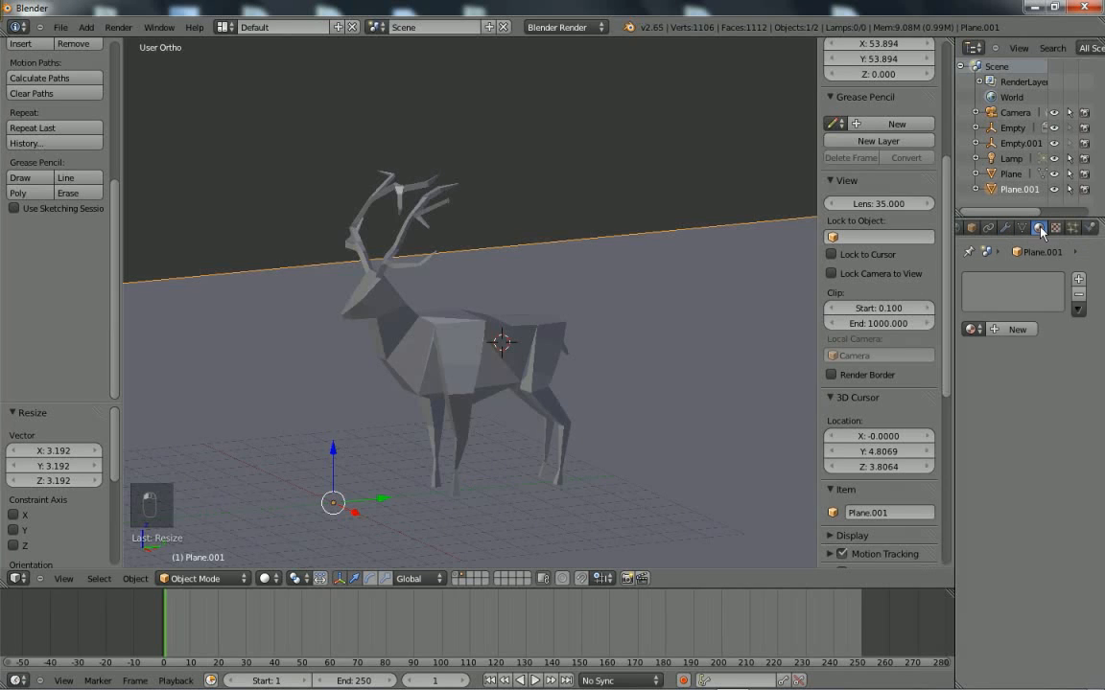
click(1008, 331)
drag(971, 376, 979, 459)
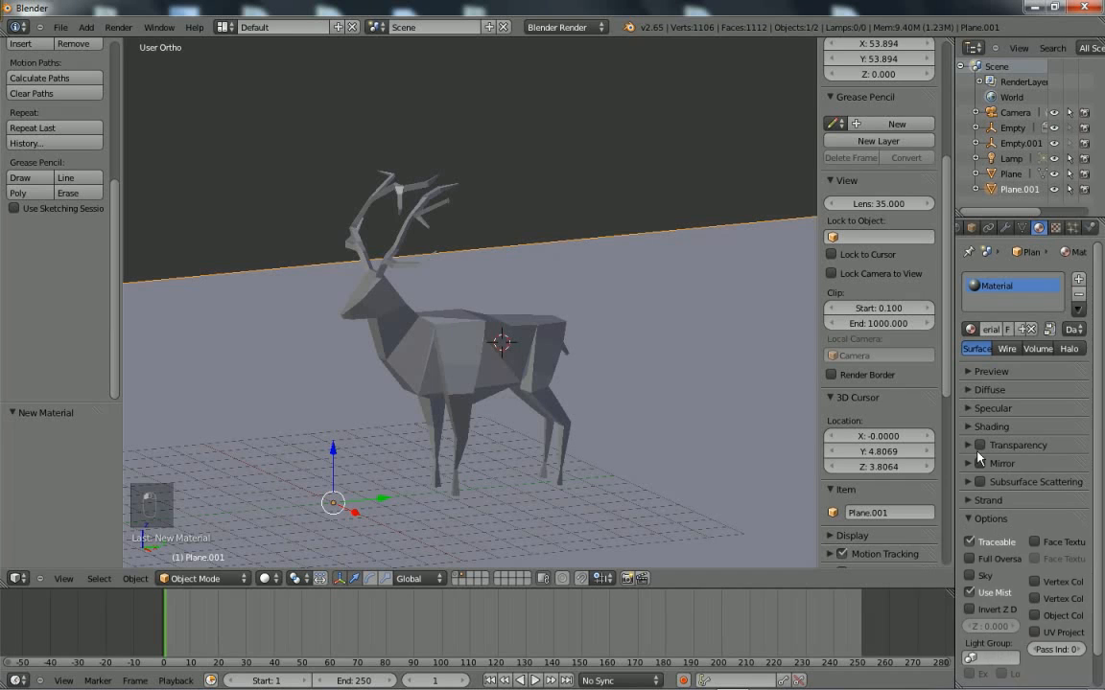
click(986, 519)
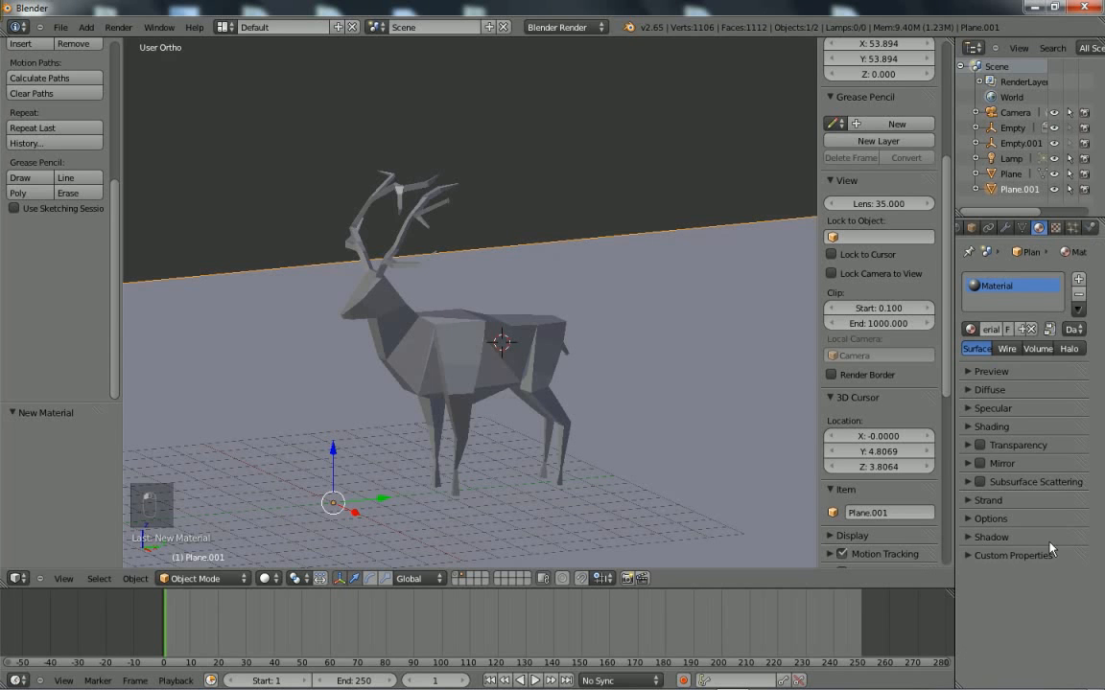
click(972, 538)
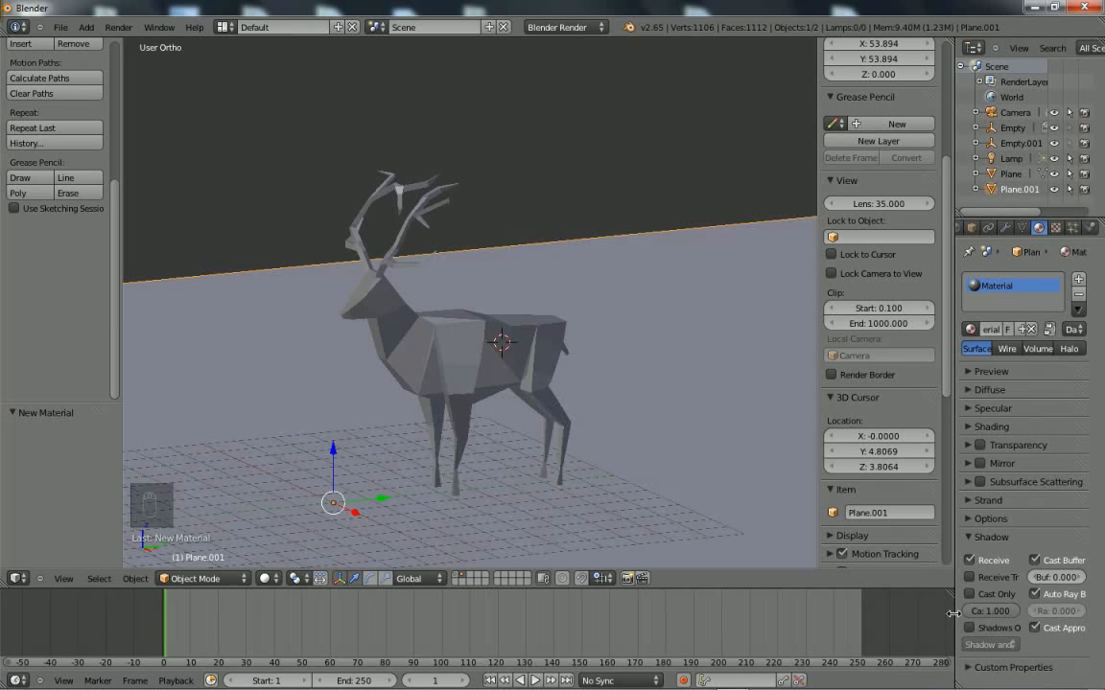
drag(956, 617, 864, 625)
click(877, 628)
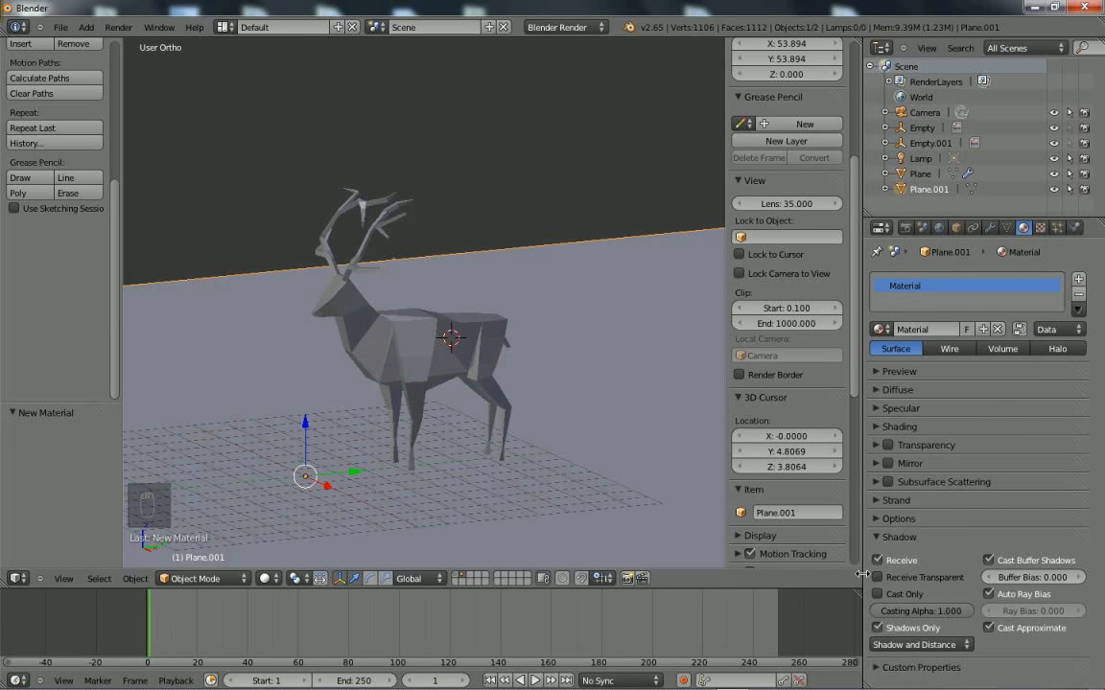
drag(861, 580, 1024, 580)
Look through the camera, lock it to the view to frame the whole deer on the ground, and unlock it.
scroll(601, 457, down, 2)
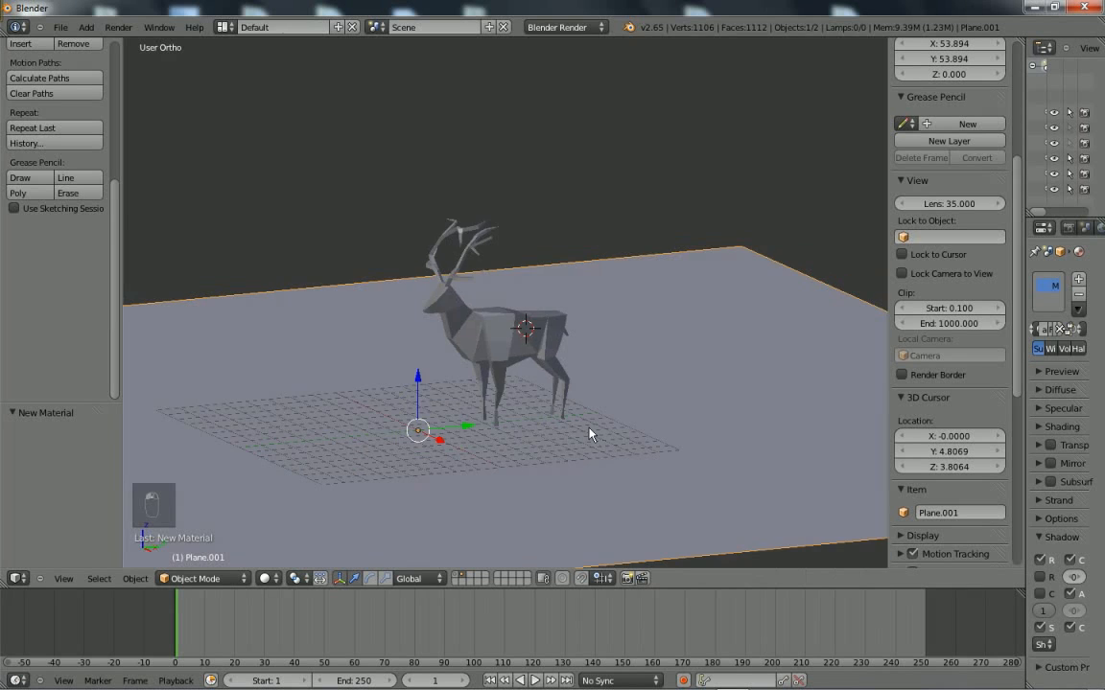
key(KP_0)
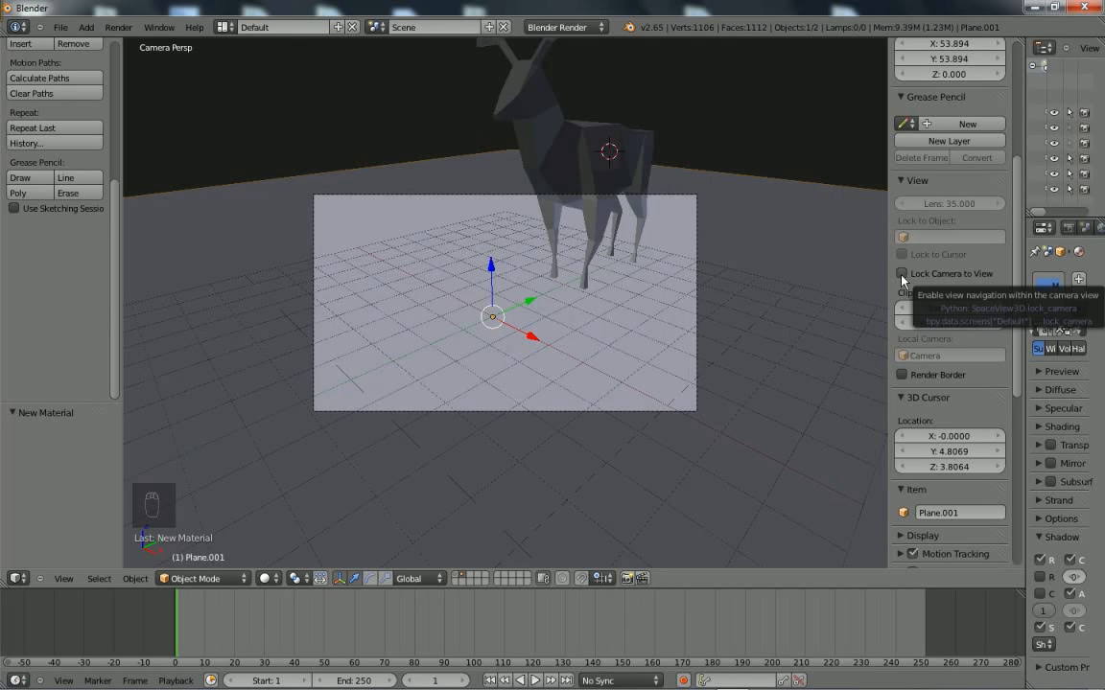
click(912, 181)
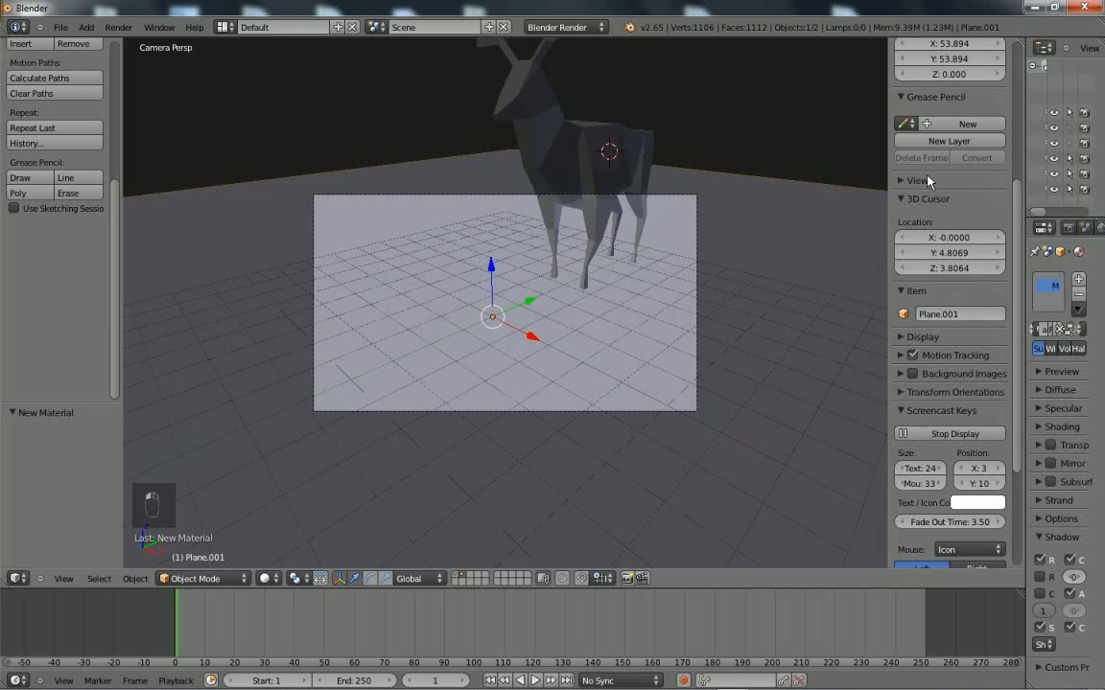
click(926, 181)
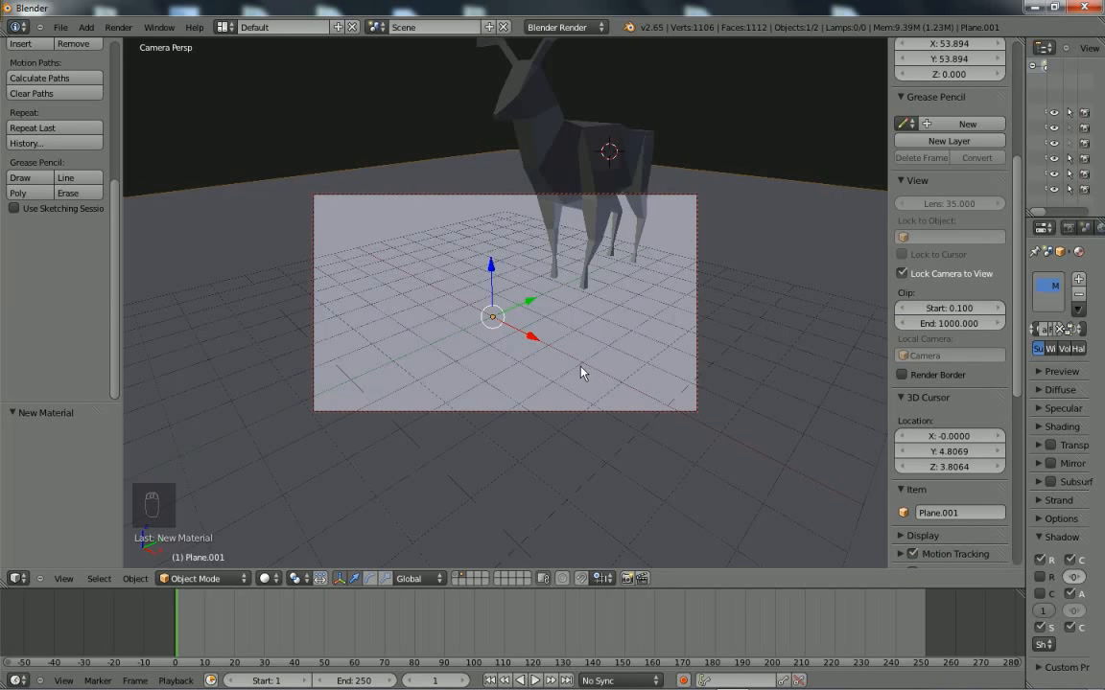
mouse_move(582, 370)
middle_down()
mouse_move(592, 326)
mouse_move(624, 308)
mouse_move(595, 359)
mouse_move(581, 354)
mouse_move(591, 374)
mouse_move(581, 398)
mouse_move(591, 370)
mouse_move(579, 350)
mouse_move(582, 367)
mouse_move(591, 343)
mouse_move(584, 383)
mouse_move(560, 380)
mouse_move(567, 386)
mouse_move(563, 372)
middle_up()
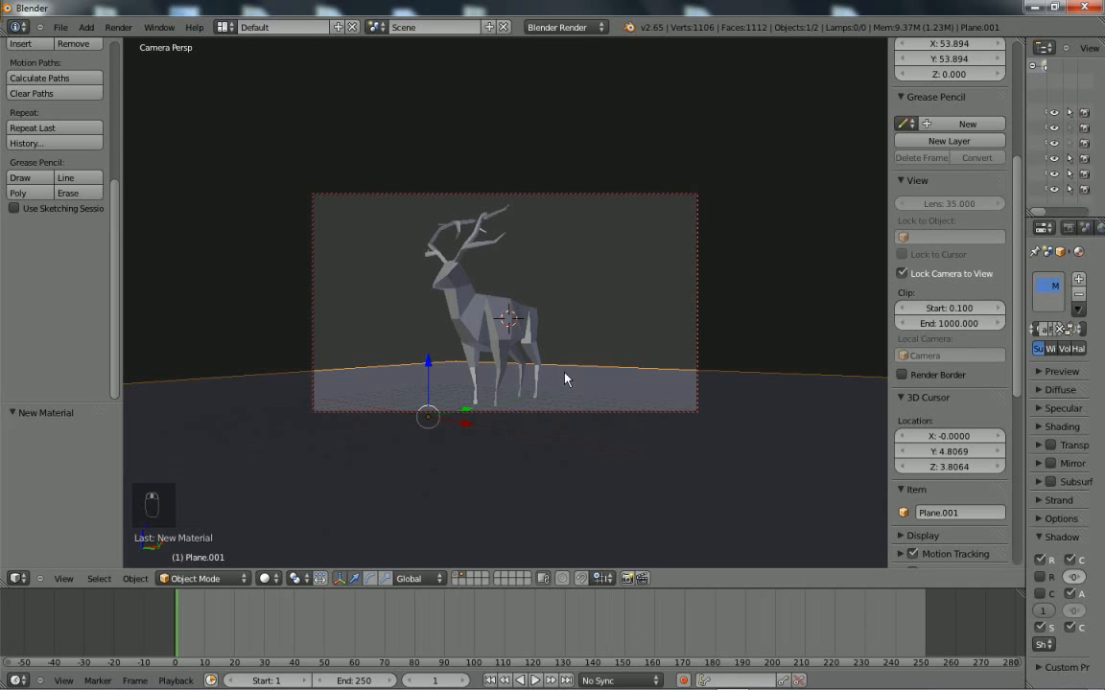
click(901, 274)
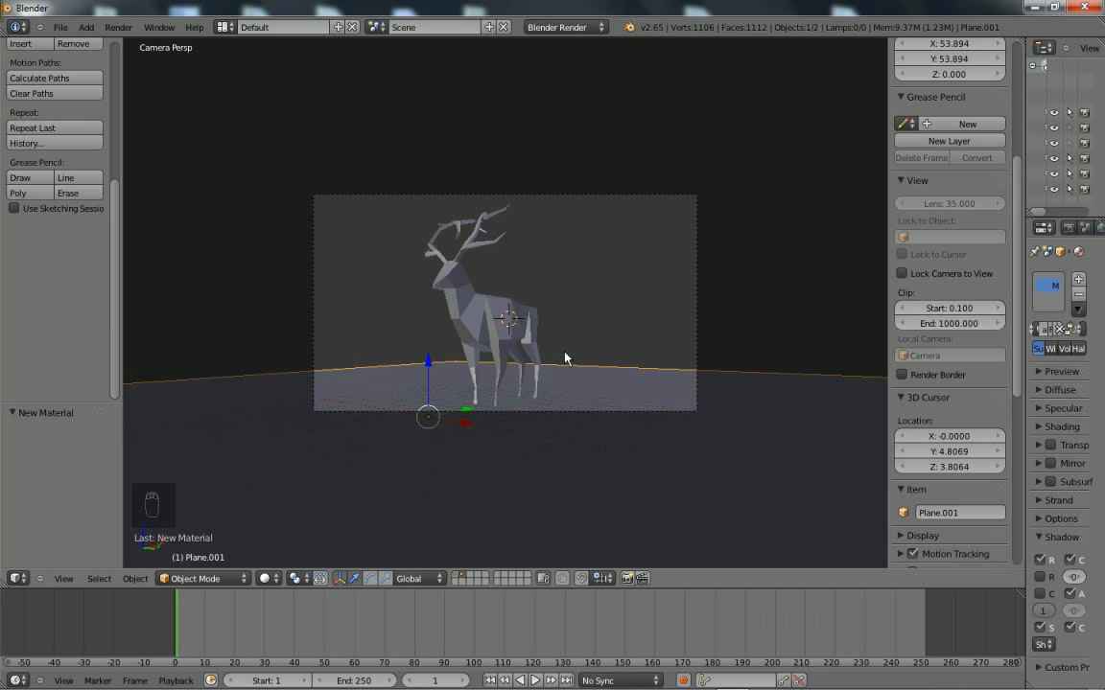
Save the current file, and save it again to the Desktop folder under the name cerf.
click(58, 29)
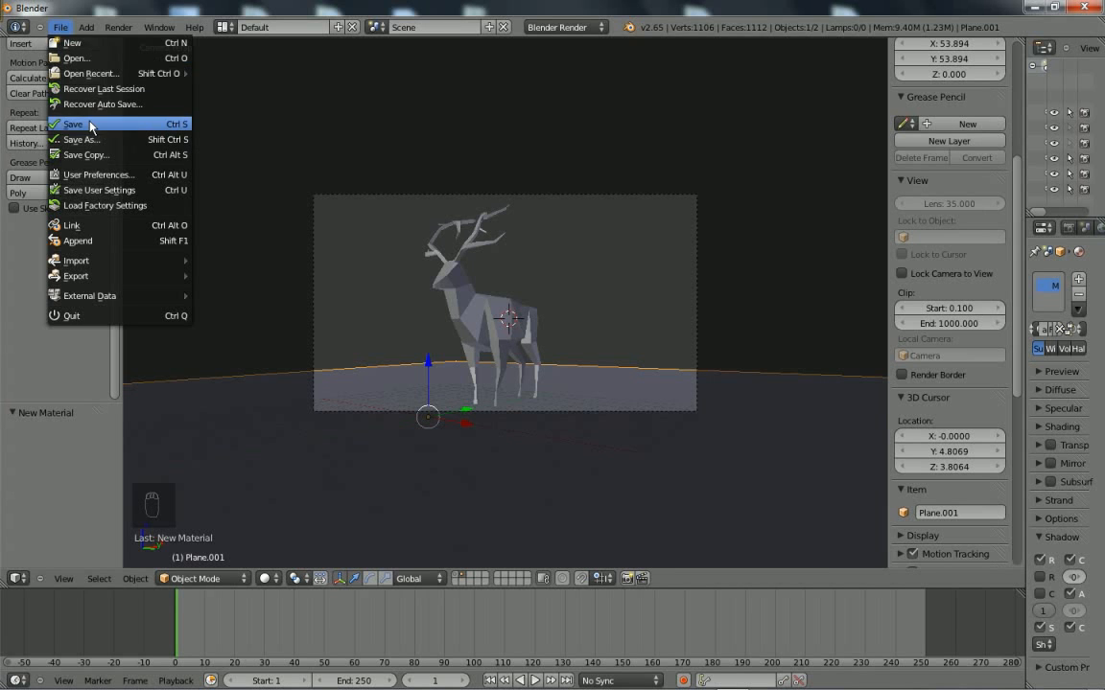
click(114, 124)
click(61, 28)
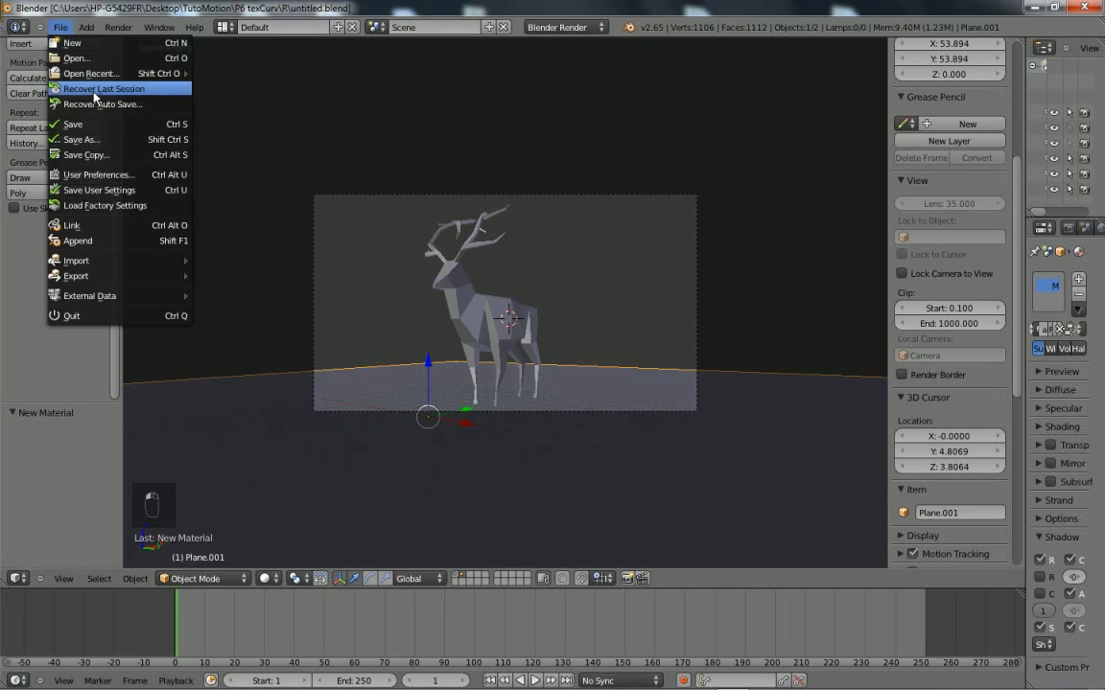
click(86, 124)
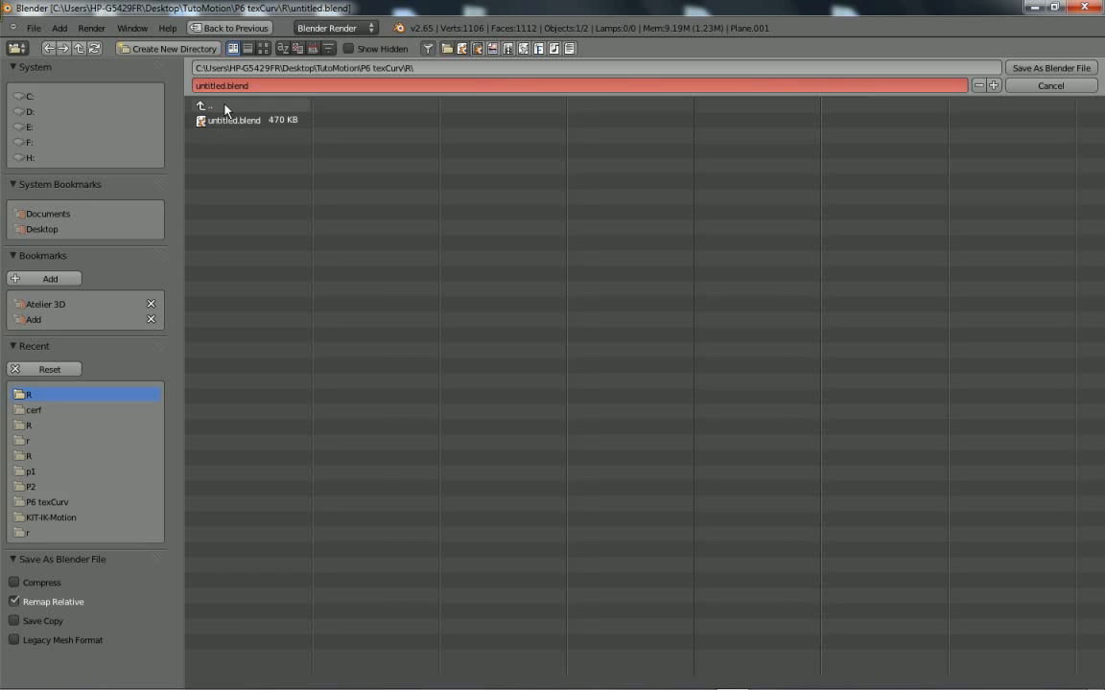
click(42, 229)
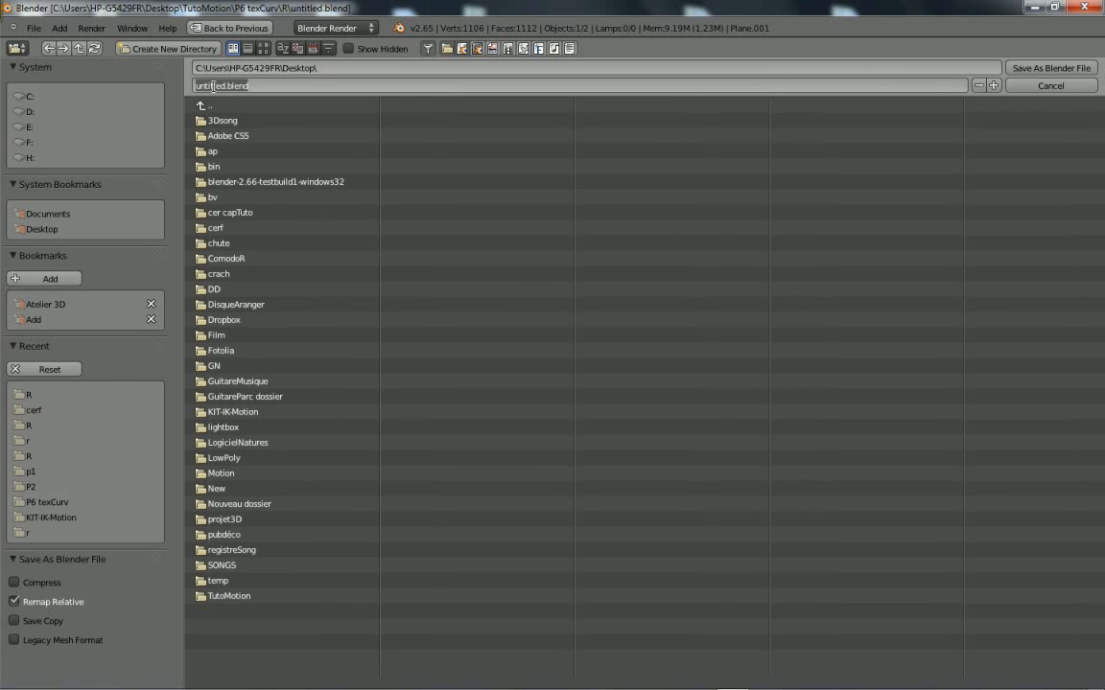
text(cerf)
click(1031, 68)
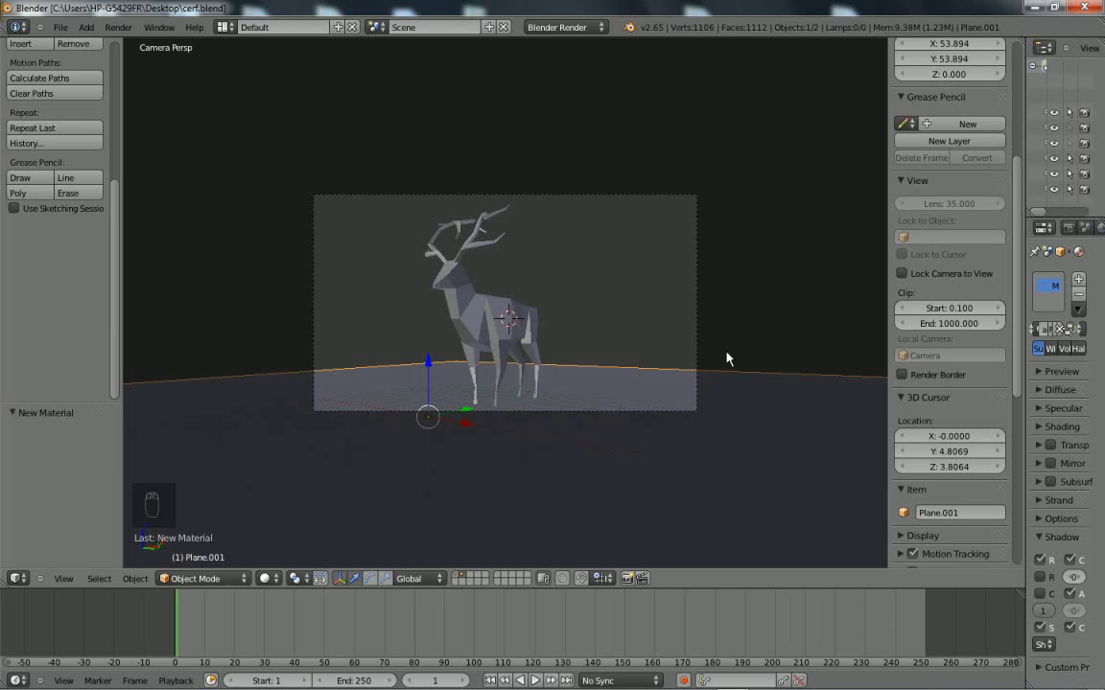
Render a test image from the camera with only the deer's layer shown, and return to the 3D view.
shift+middle_drag(745, 366, 725, 377)
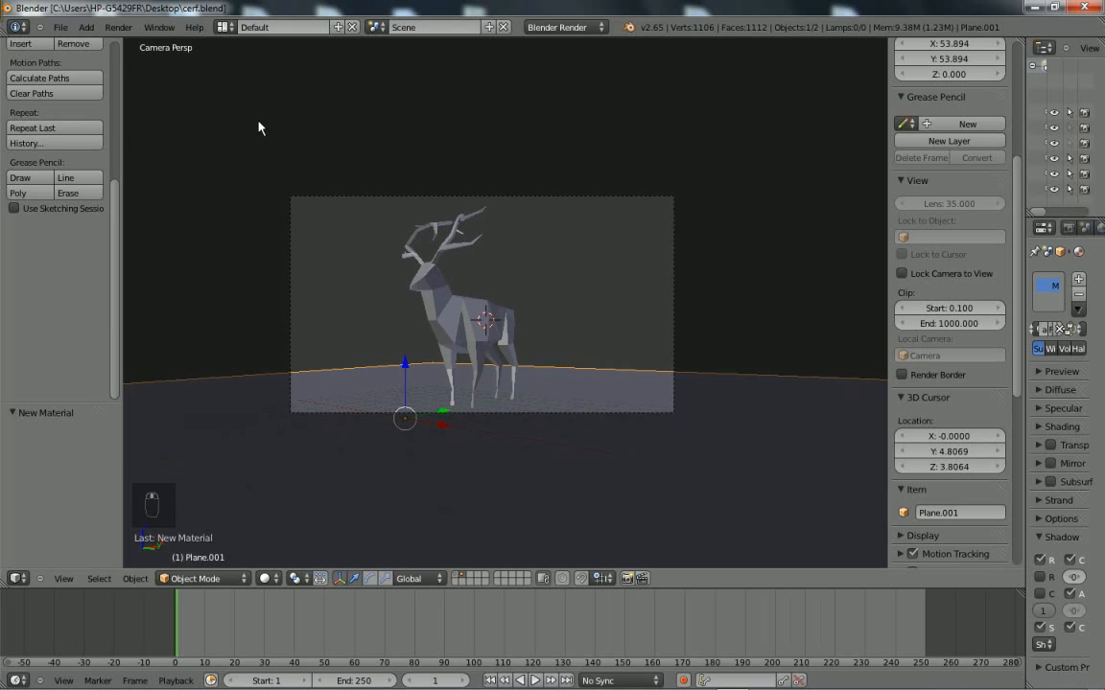
click(117, 27)
click(127, 43)
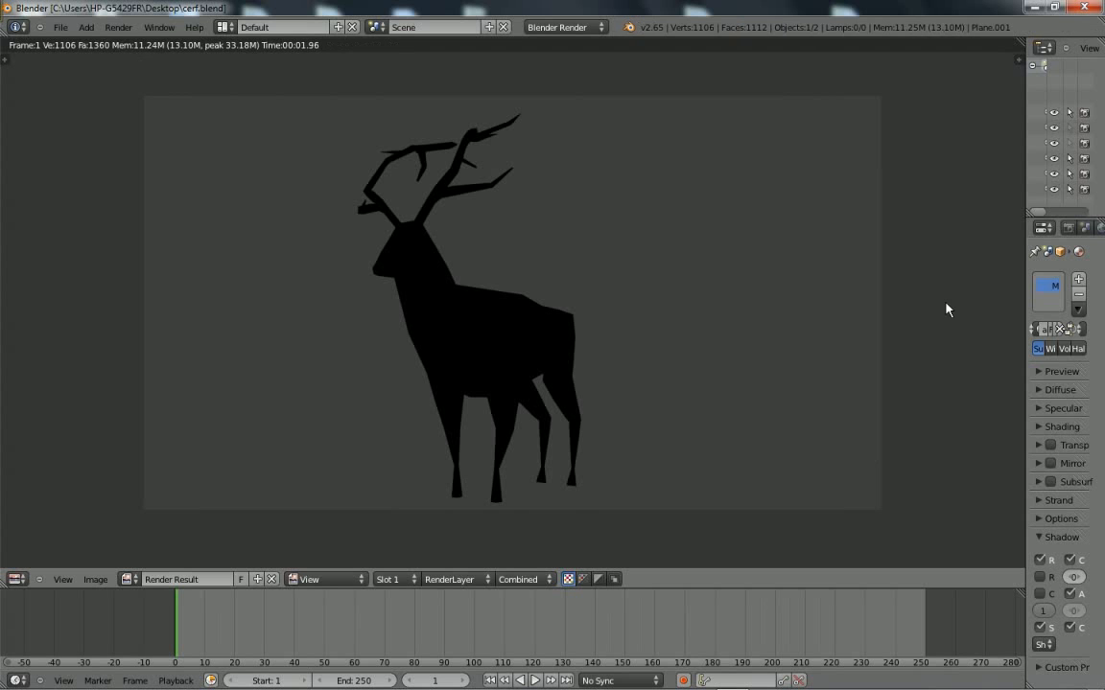
key(Escape)
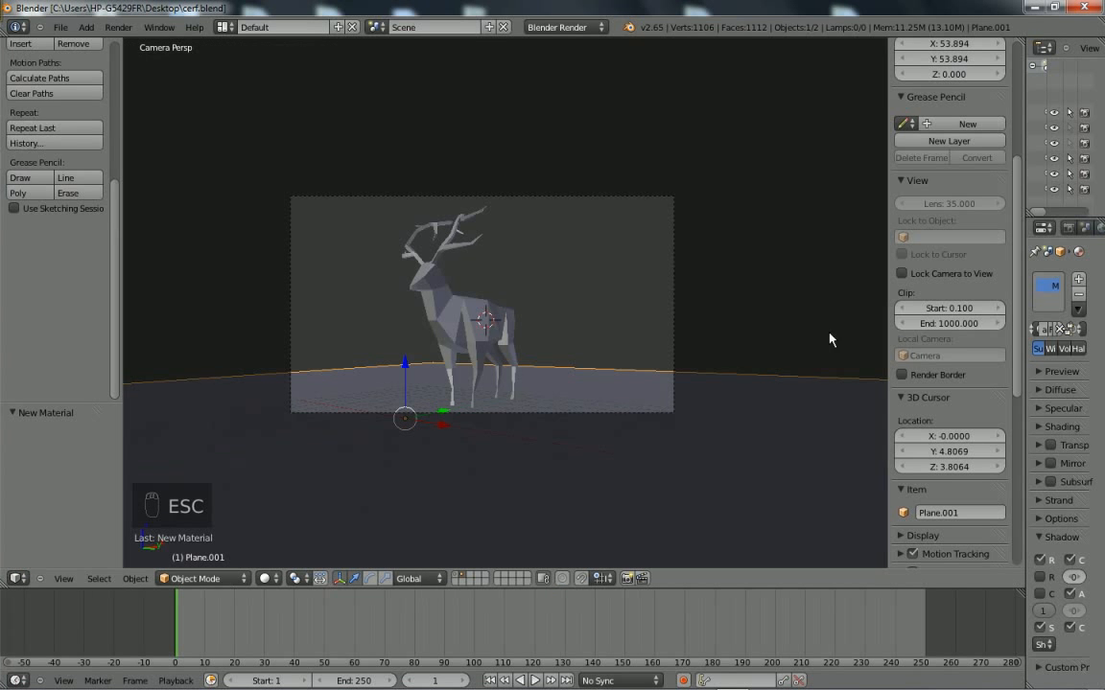
Show the layer with the lamp and reference objects too, and turn off visibility, selection and rendering for Empty and Empty.001.
shift+click(455, 575)
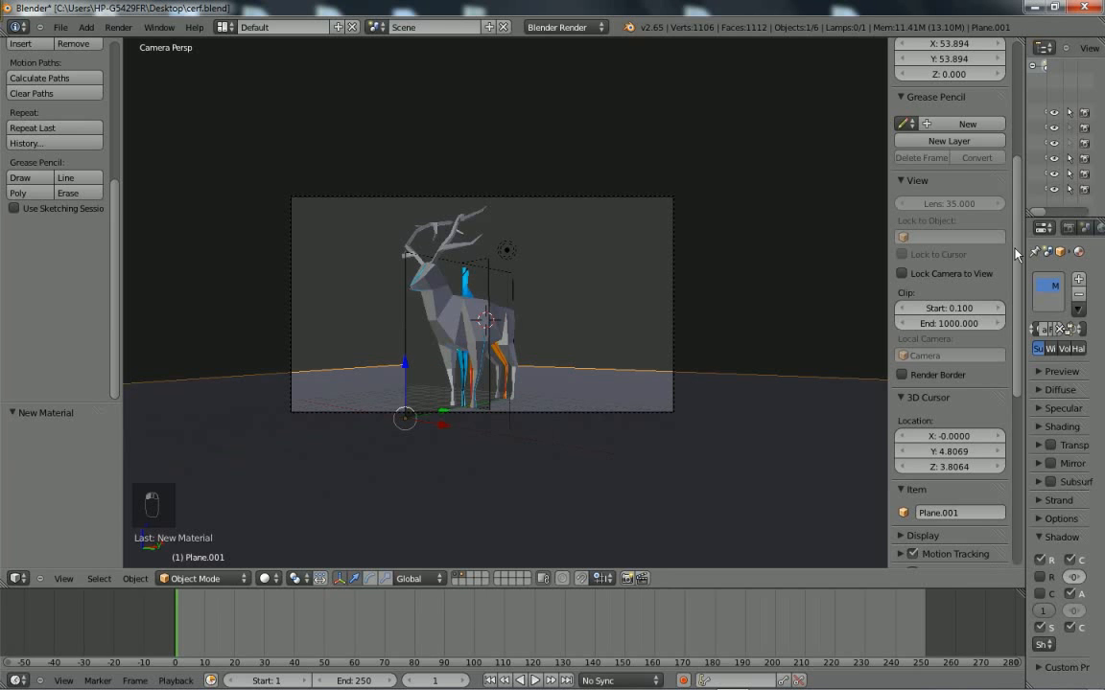
drag(1024, 230, 861, 230)
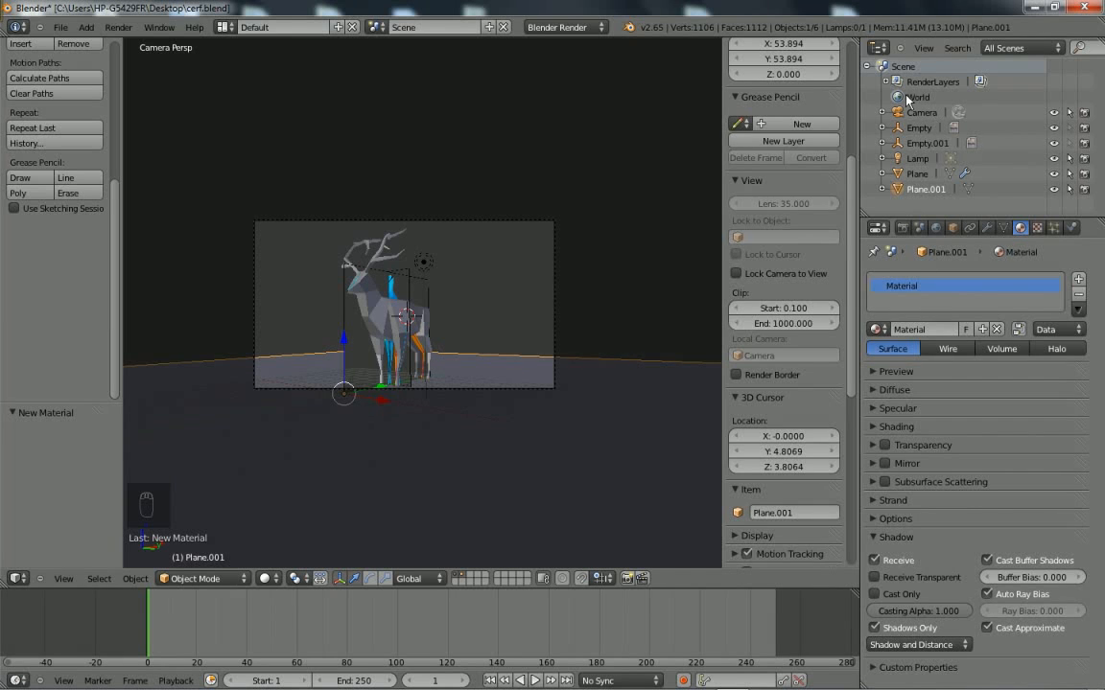
click(916, 130)
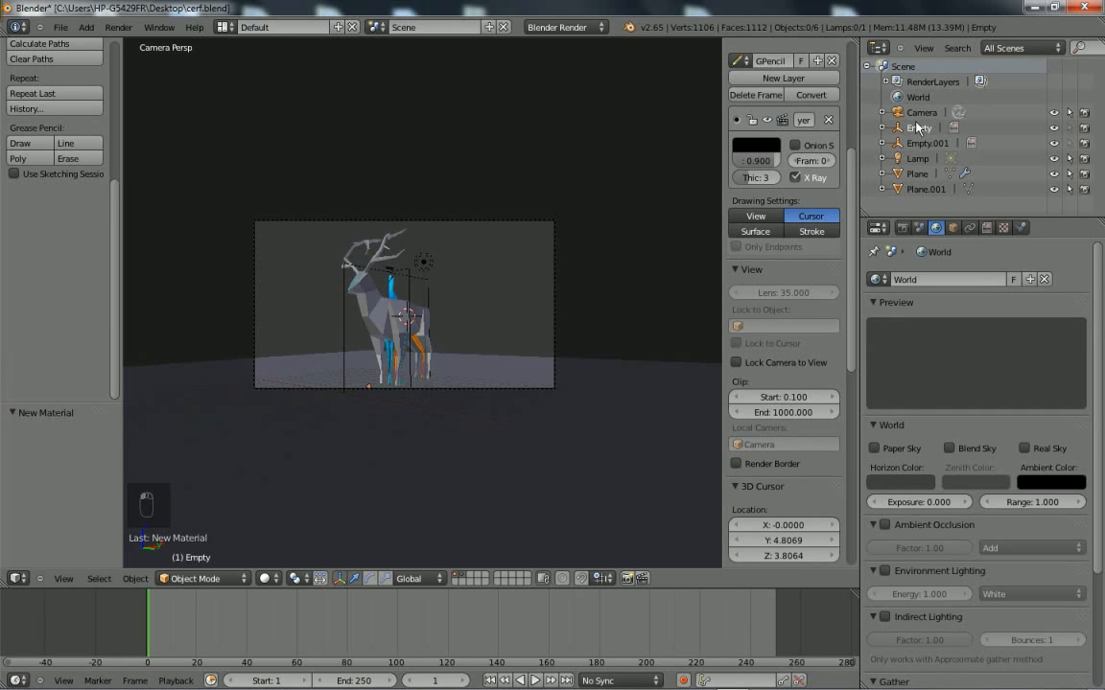
click(1085, 130)
click(1085, 144)
click(1085, 129)
click(1086, 143)
click(1084, 129)
click(1083, 145)
click(1052, 129)
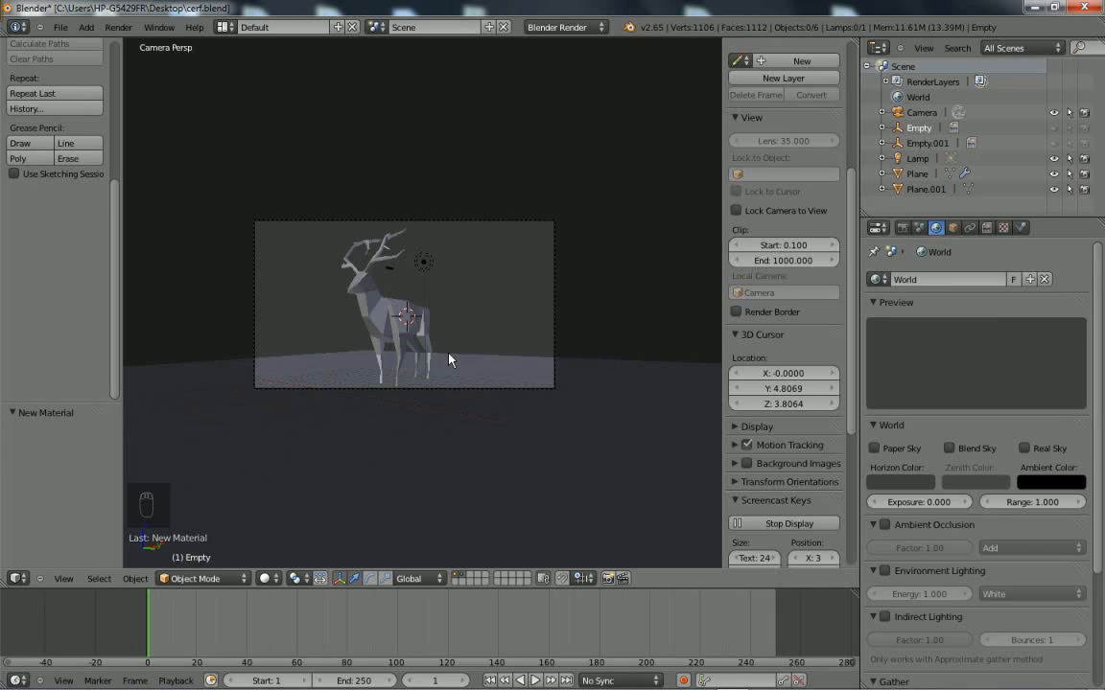
Change the lamp's type to Sun and render a test image of the deer and its shadow.
right_click(424, 265)
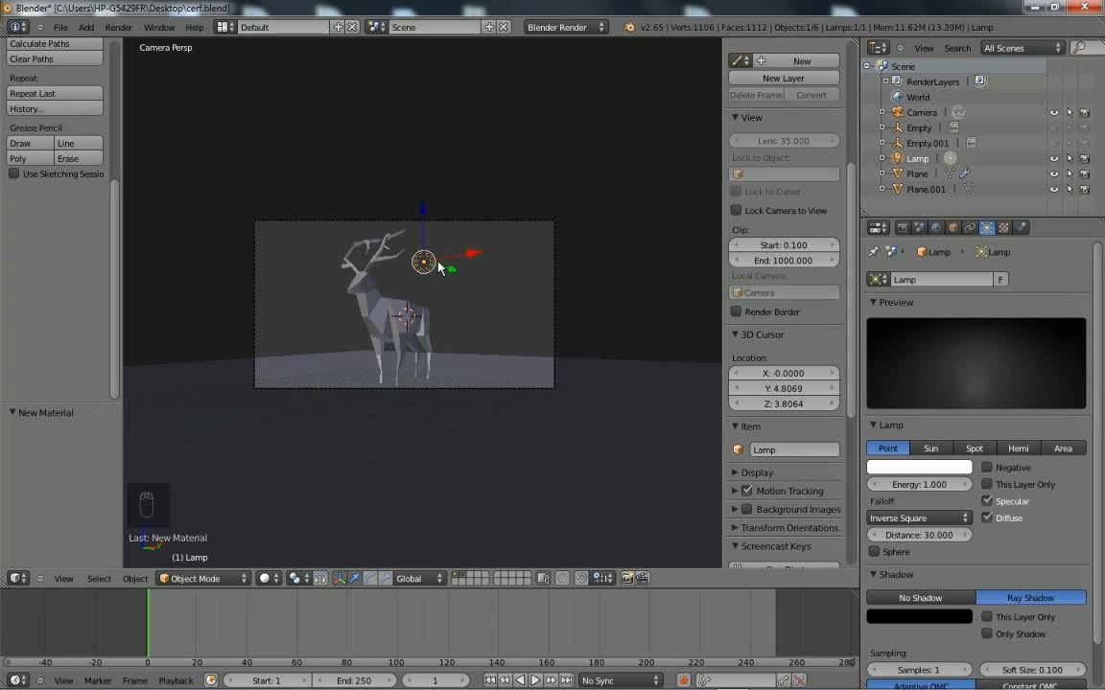
click(927, 448)
click(878, 425)
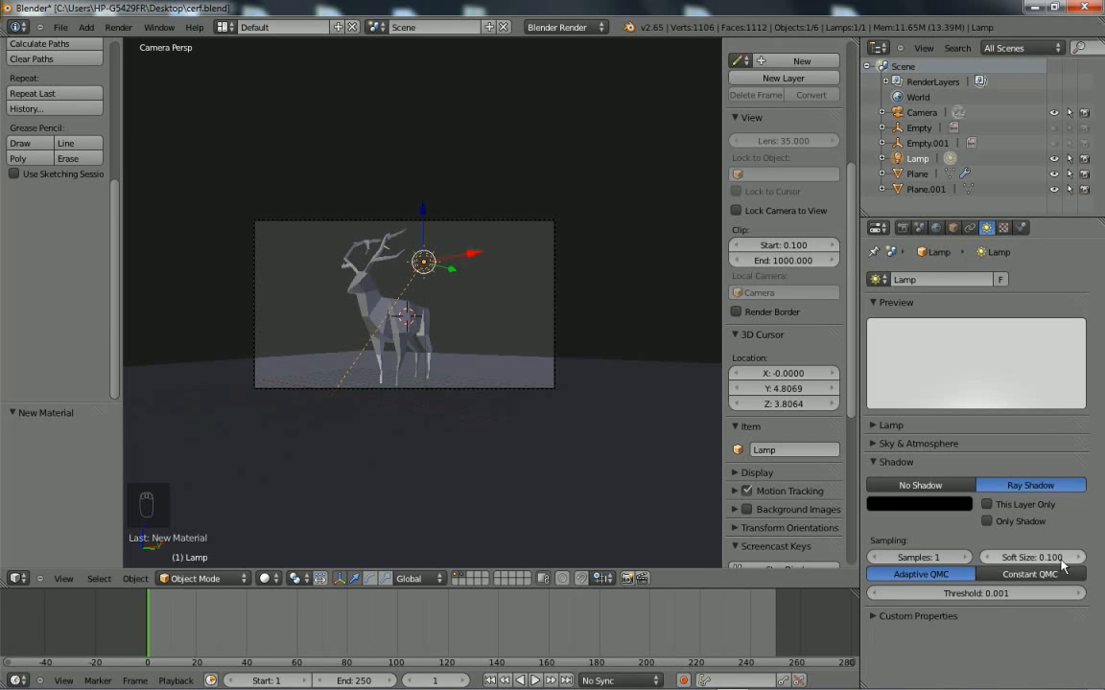
click(116, 28)
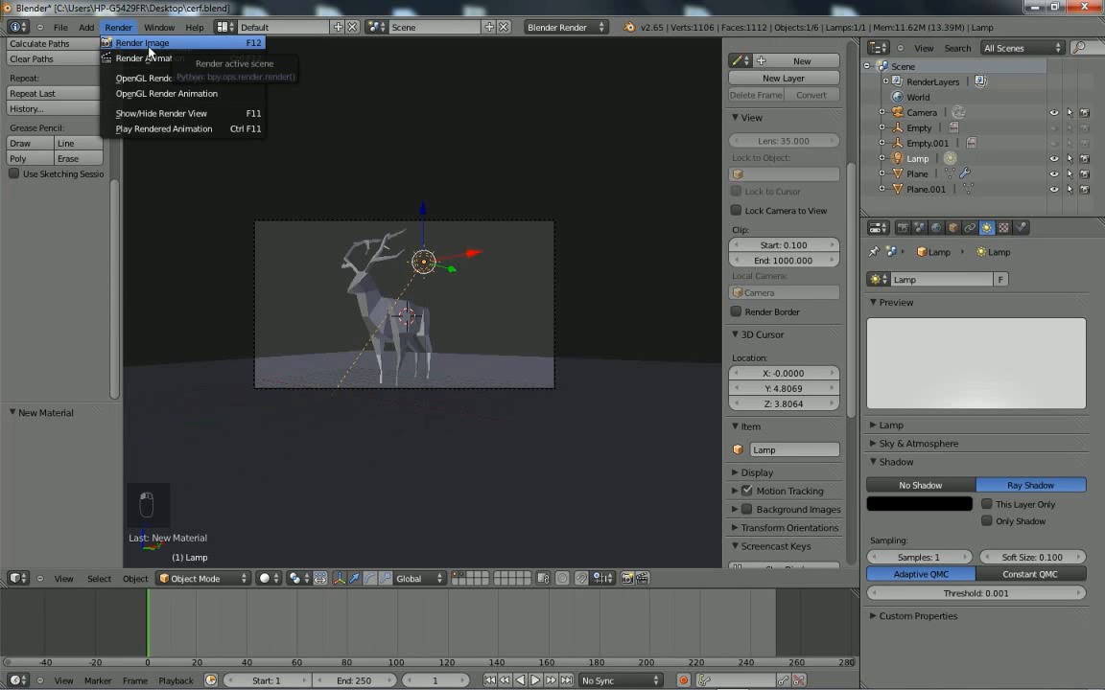
click(148, 50)
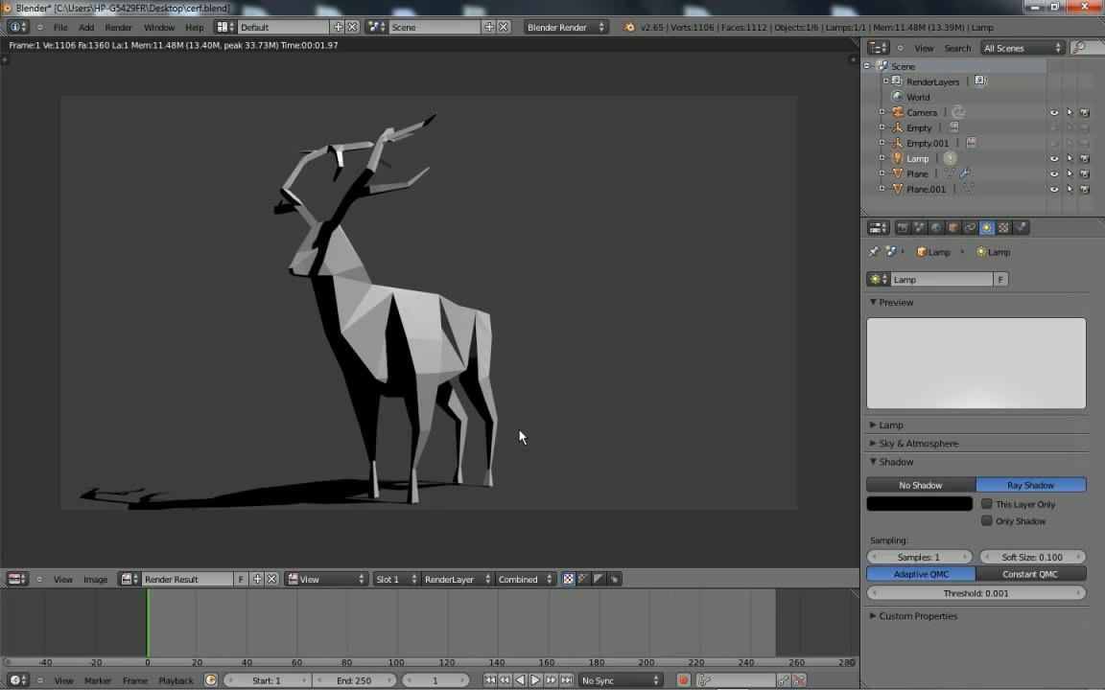
key(Escape)
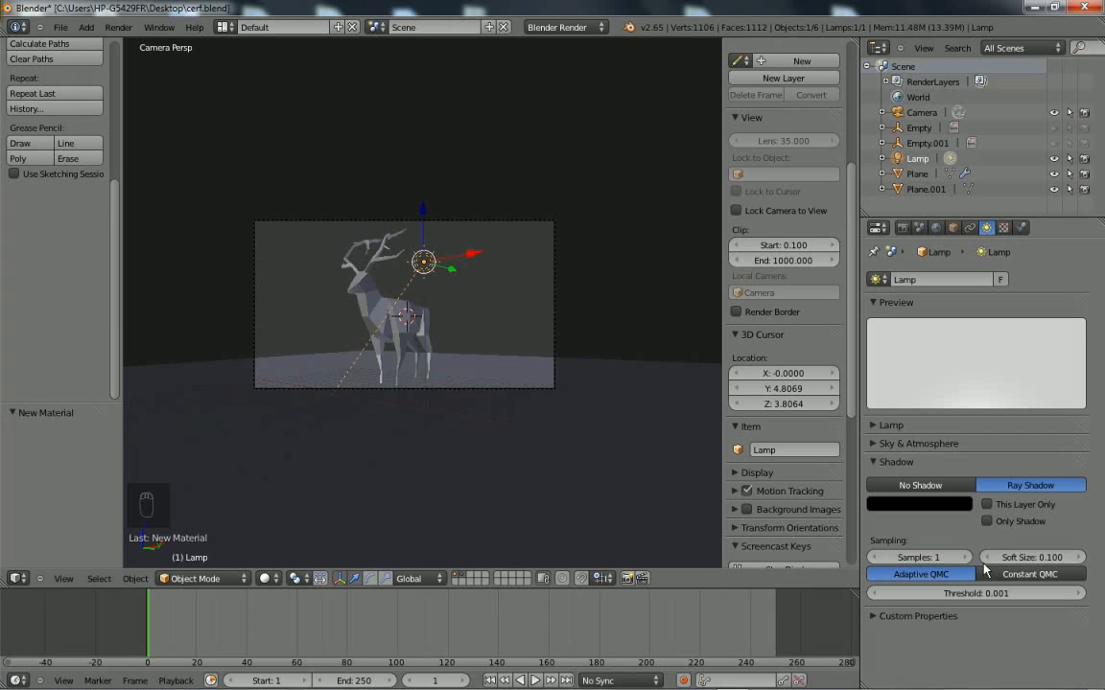
Set the sun's shadow Soft Size to 2 and render again, inspecting the shadow around the deer's legs.
click(1038, 558)
text(2)
key(Return)
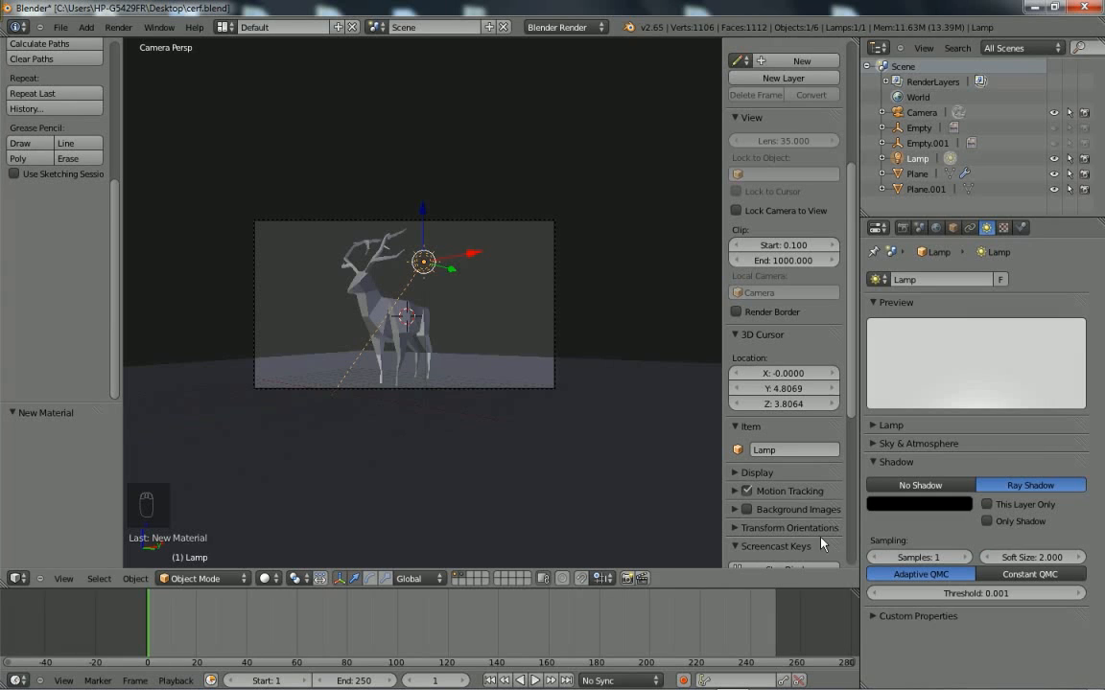
click(118, 27)
click(119, 39)
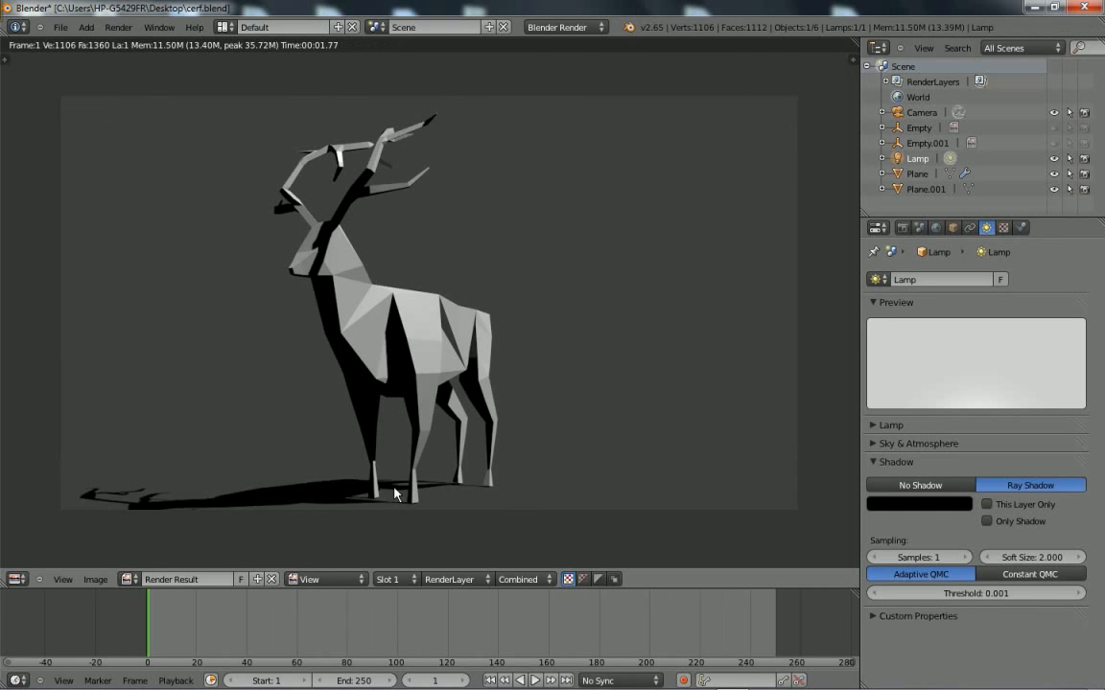
scroll(409, 386, up, 2)
middle_drag(409, 387, 444, 331)
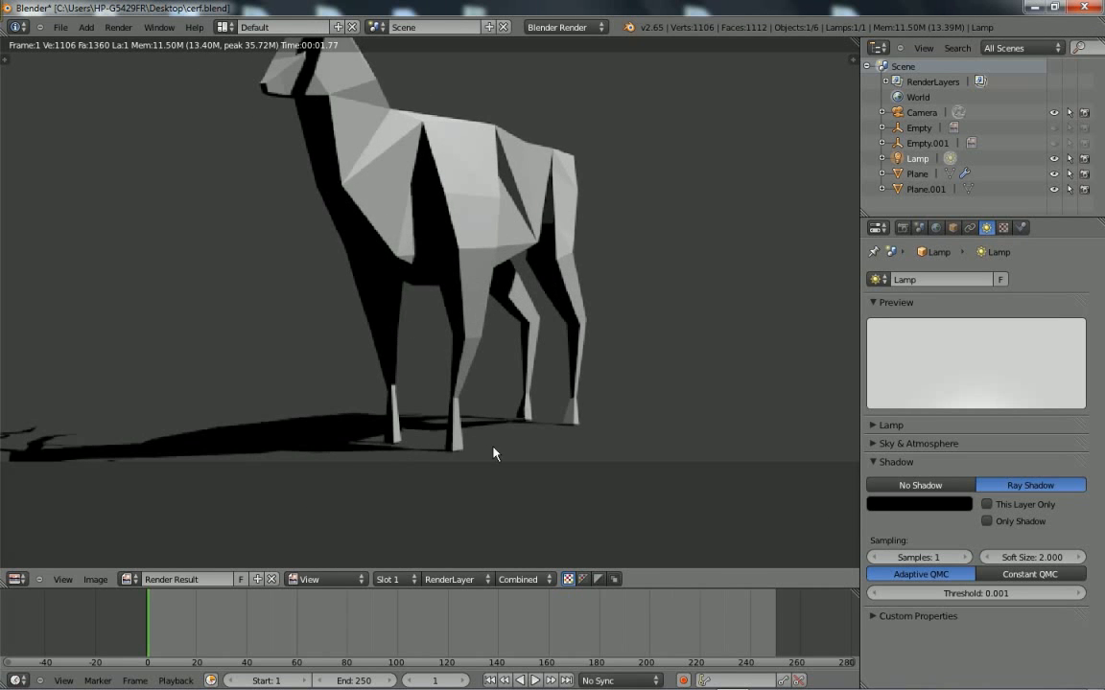
key(Escape)
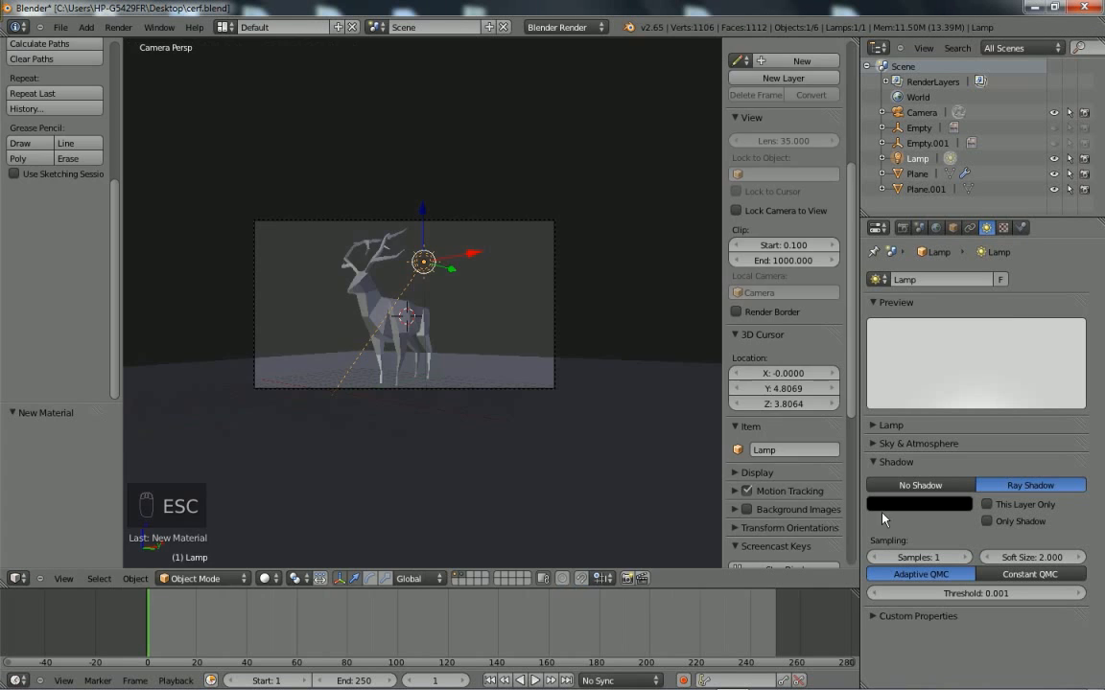
Raise the sun's shadow sampling to 2 samples and render the image again.
click(965, 557)
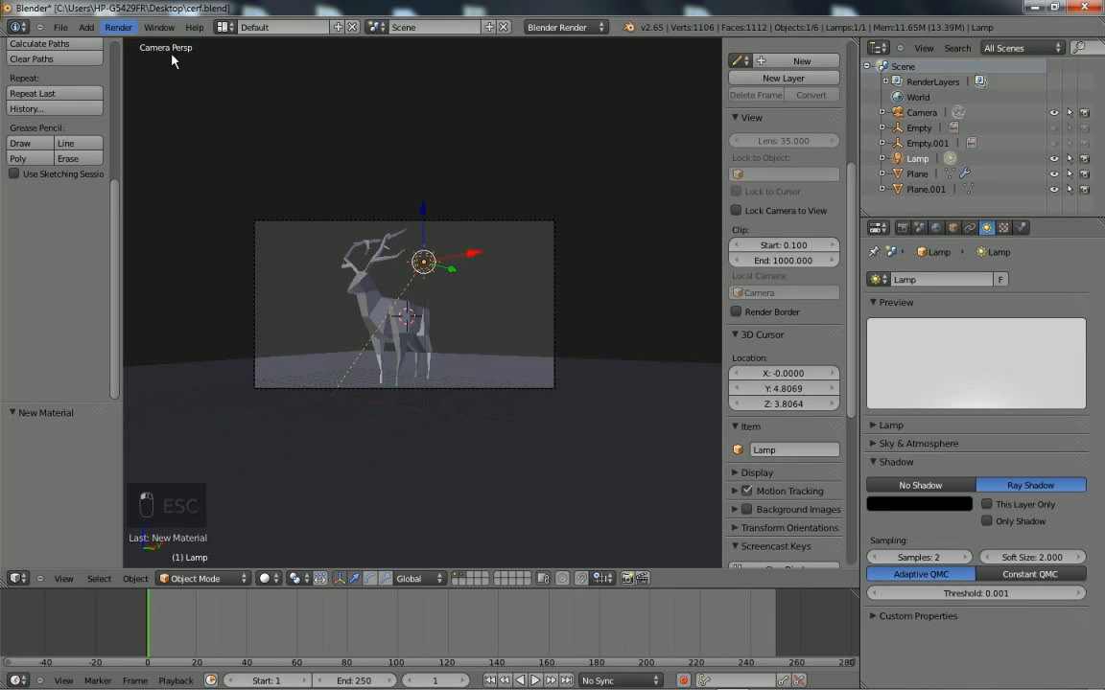
click(118, 27)
click(131, 45)
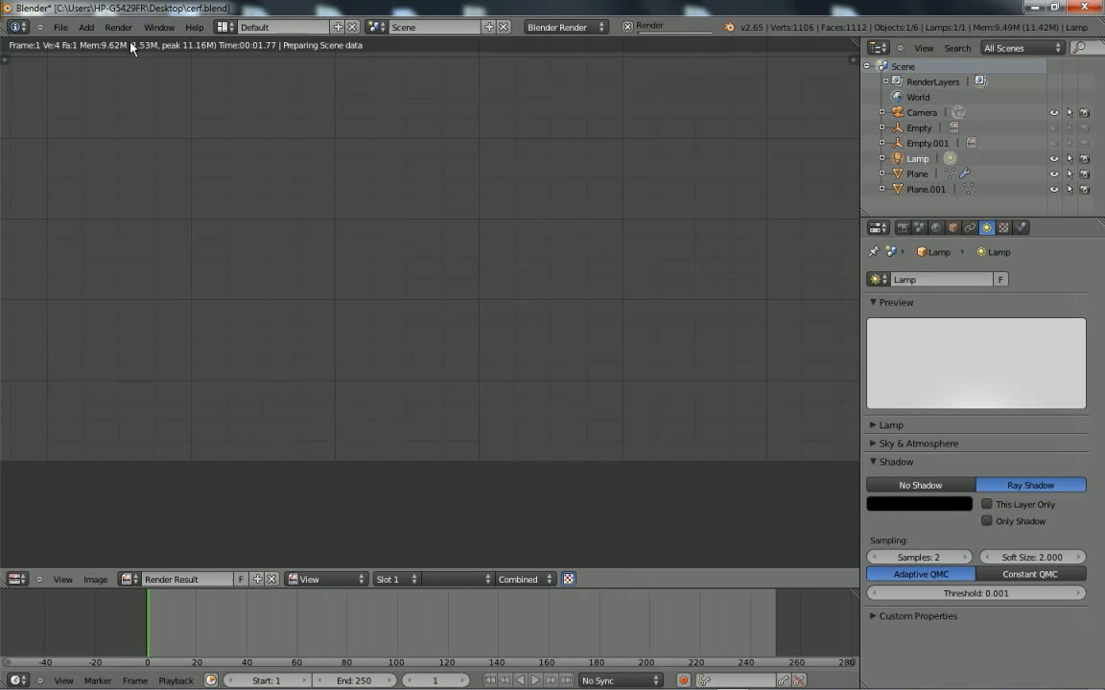
Inspect the rendered deer from the antlers to the legs and the edges of its cast shadow on the ground.
scroll(396, 430, up, 2)
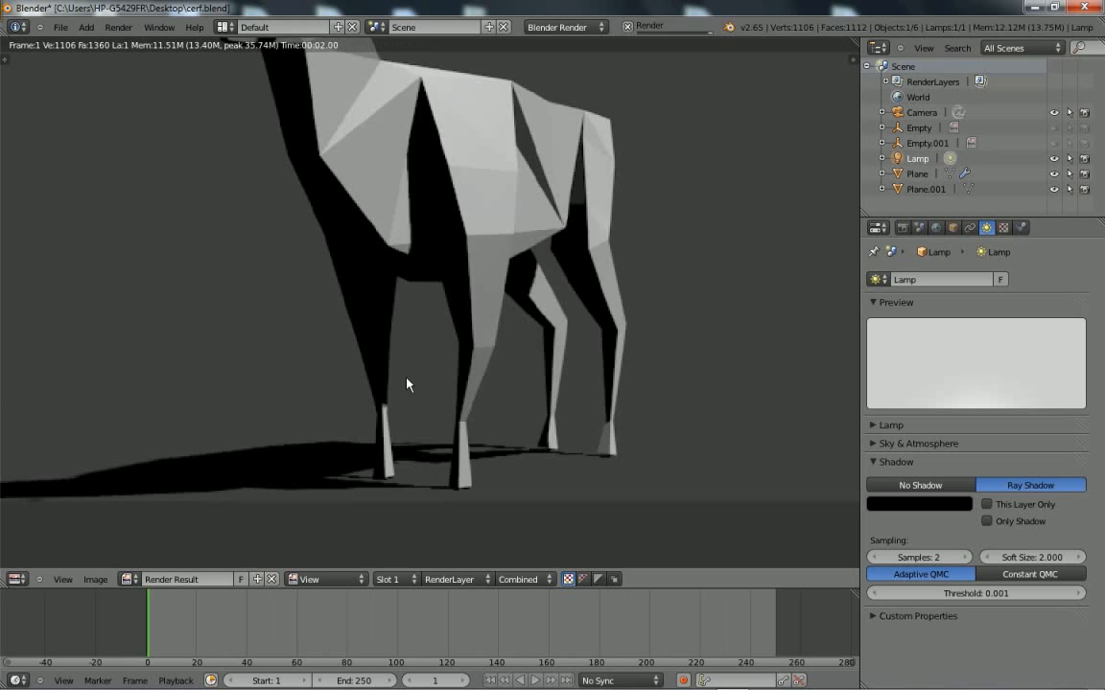
scroll(478, 469, down, 3)
scroll(485, 493, up, 1)
scroll(428, 204, up, 3)
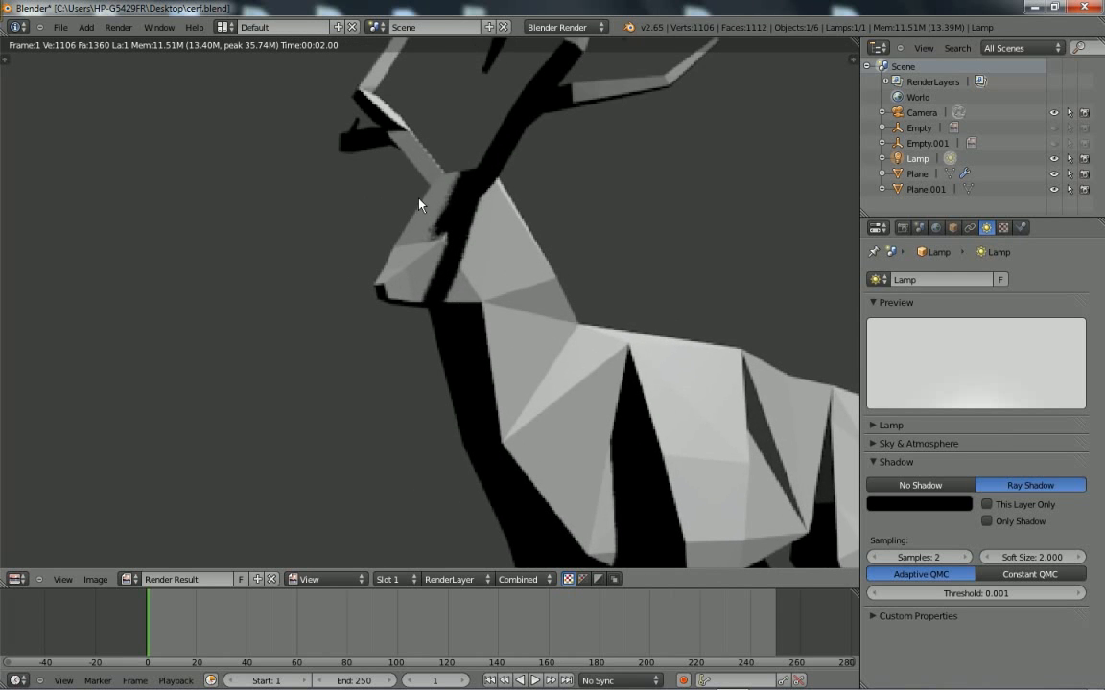
middle_drag(437, 513, 508, 323)
middle_drag(538, 475, 585, 263)
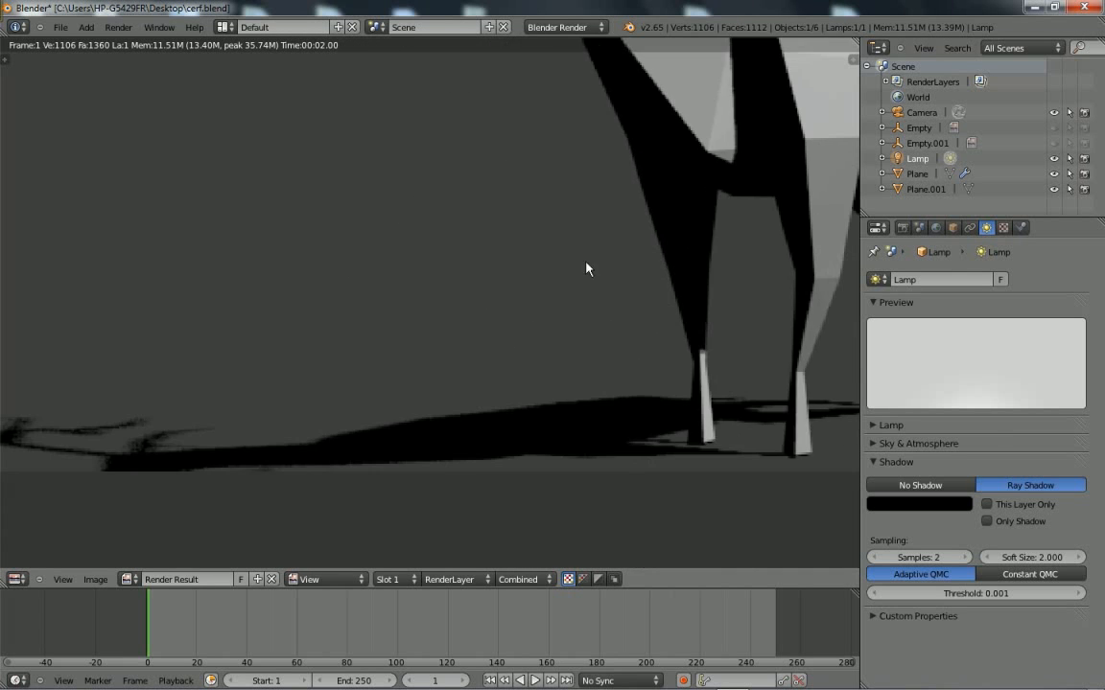
middle_drag(126, 443, 411, 463)
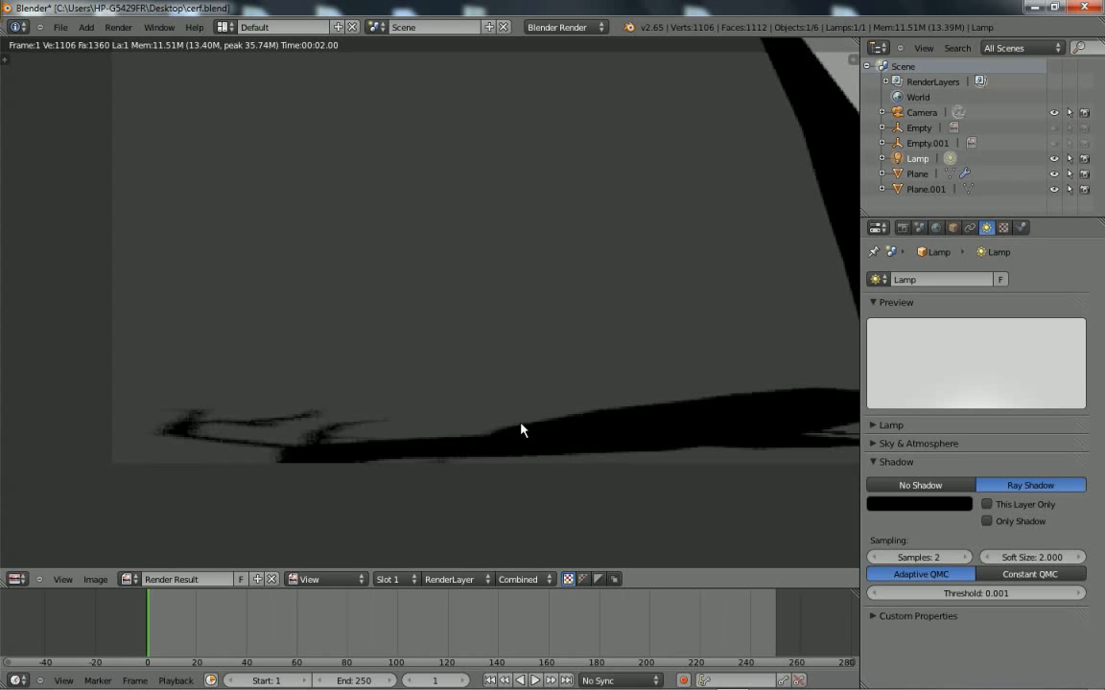
scroll(494, 433, down, 2)
scroll(518, 383, down, 2)
scroll(537, 357, up, 1)
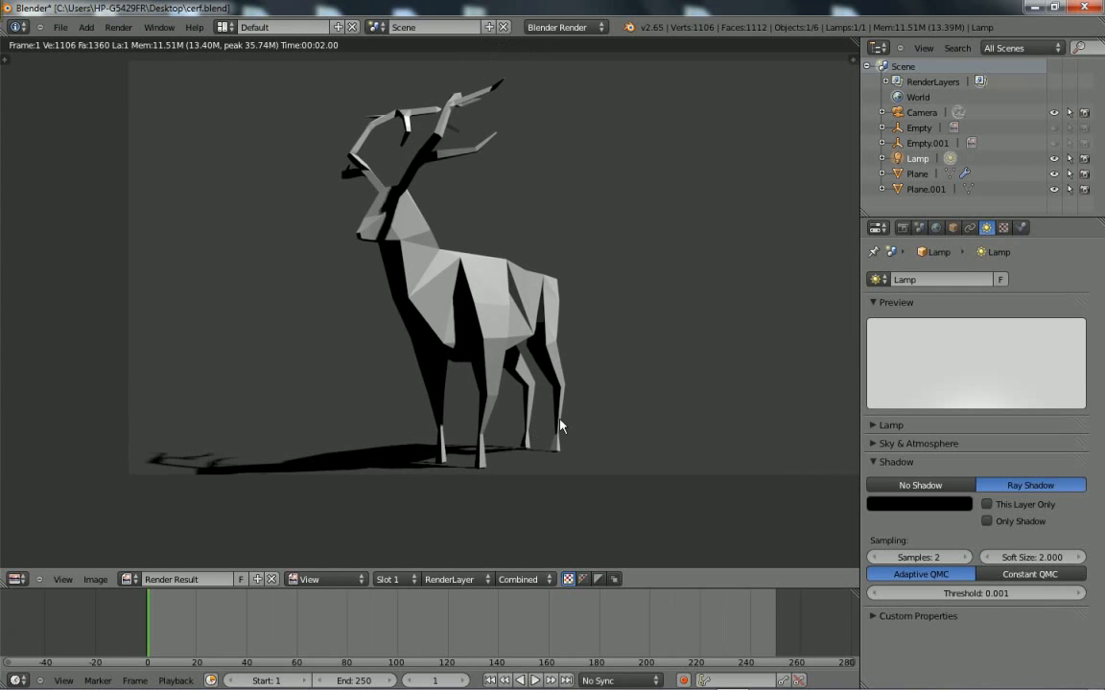
Set the sun's shadow sampling to 8 samples, render the image again and check the antler shadow.
click(922, 556)
text(8)
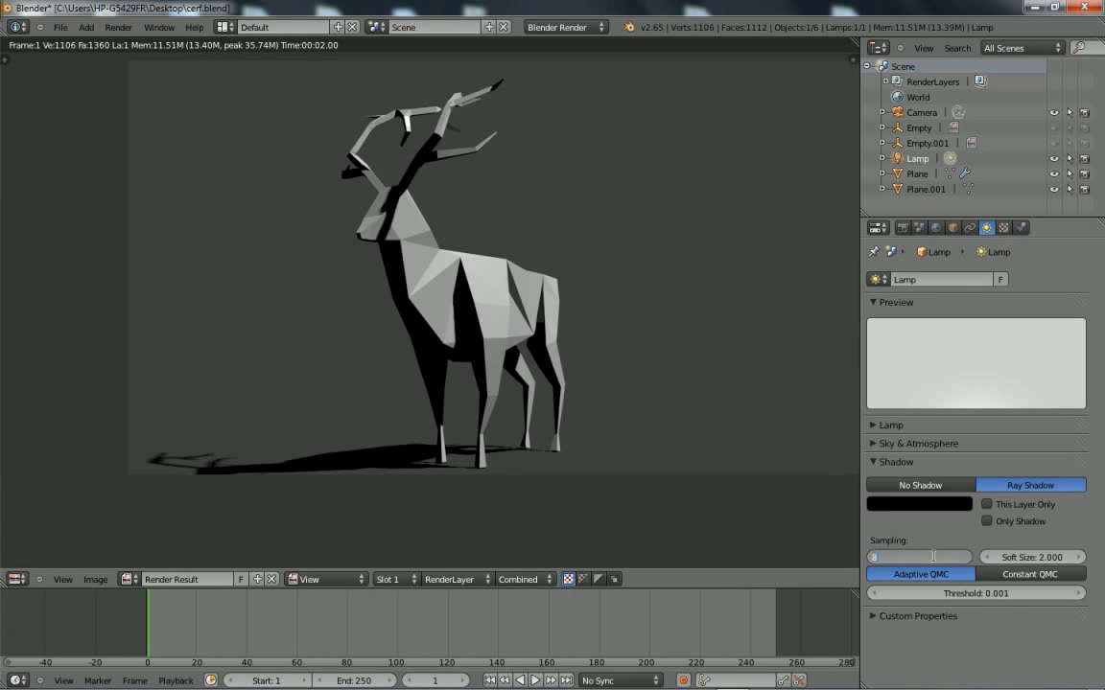
key(Return)
click(118, 27)
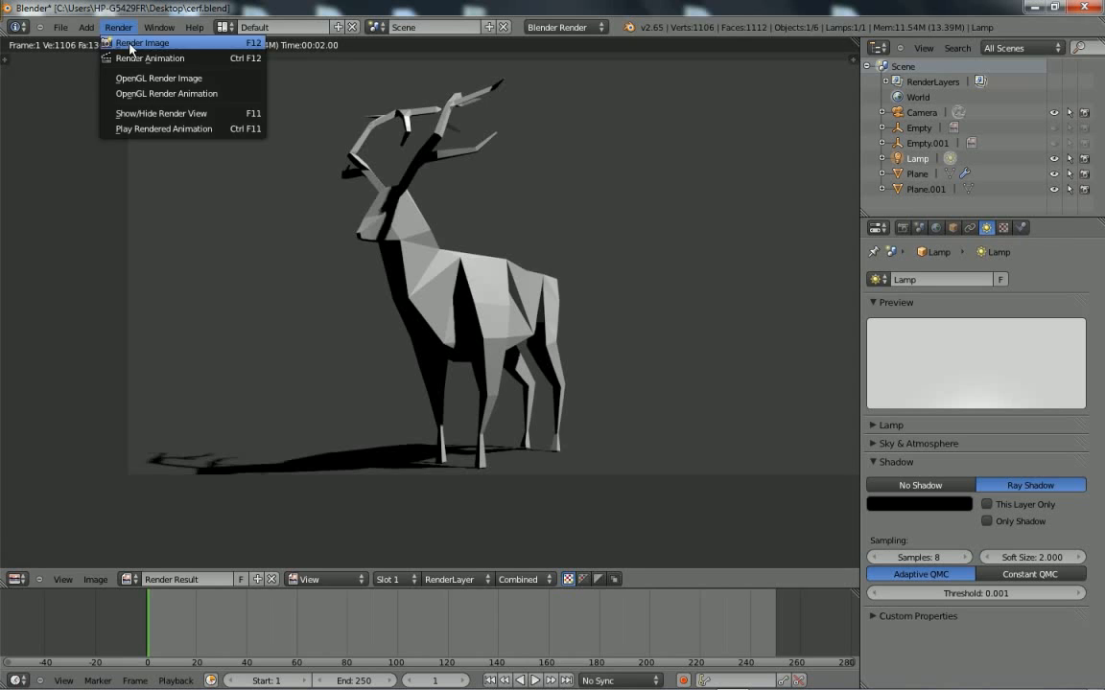
click(135, 40)
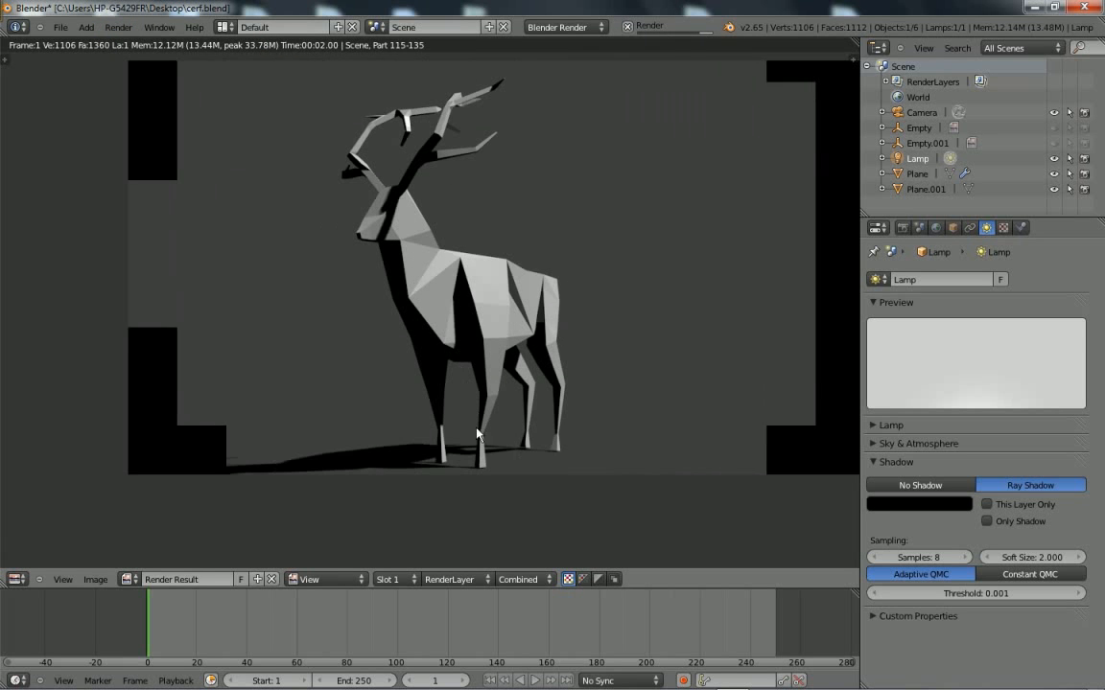
scroll(364, 413, up, 6)
scroll(320, 434, down, 6)
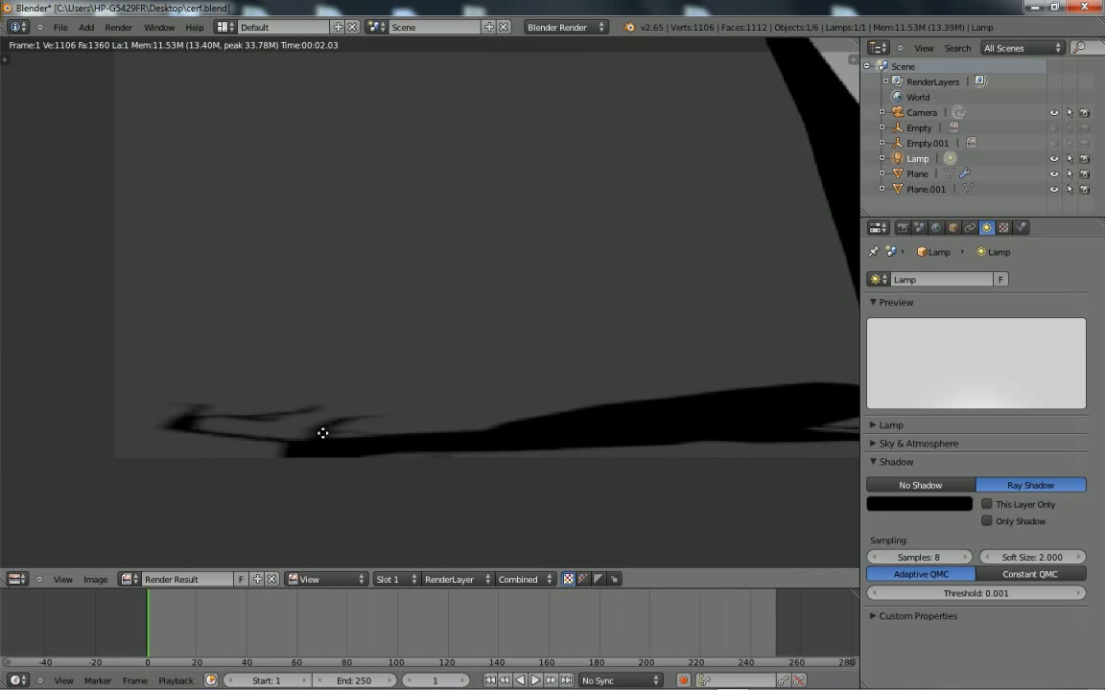
scroll(477, 418, up, 1)
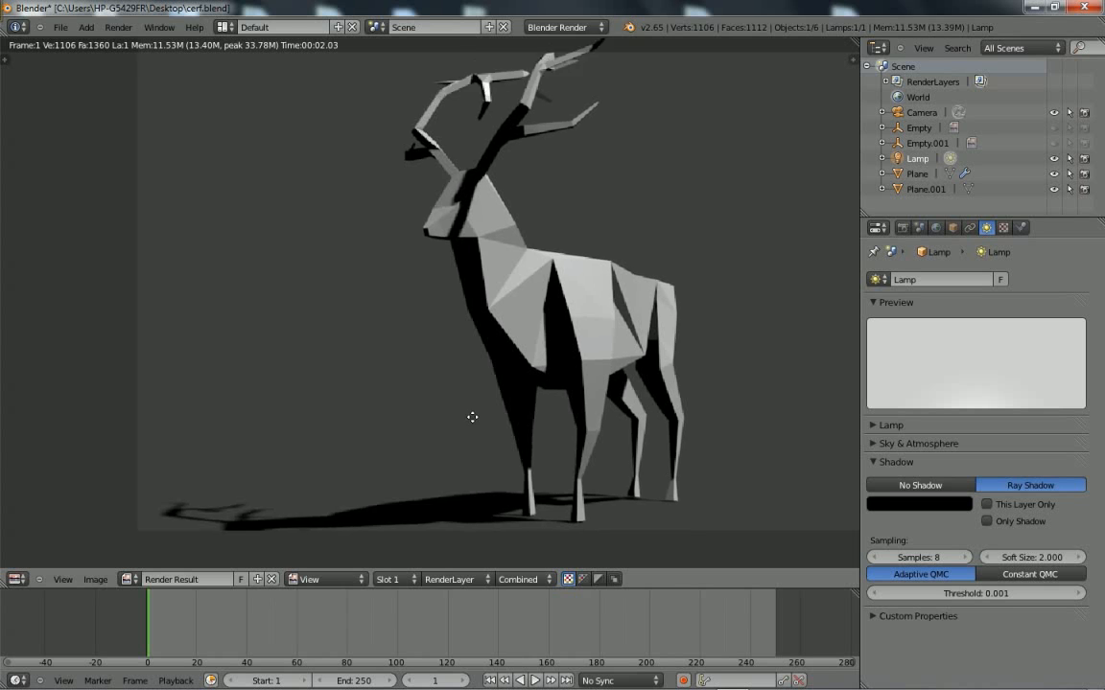
Set the sun's shadow Soft Size to 4 and render the deer again to check the softer shadow.
click(1036, 557)
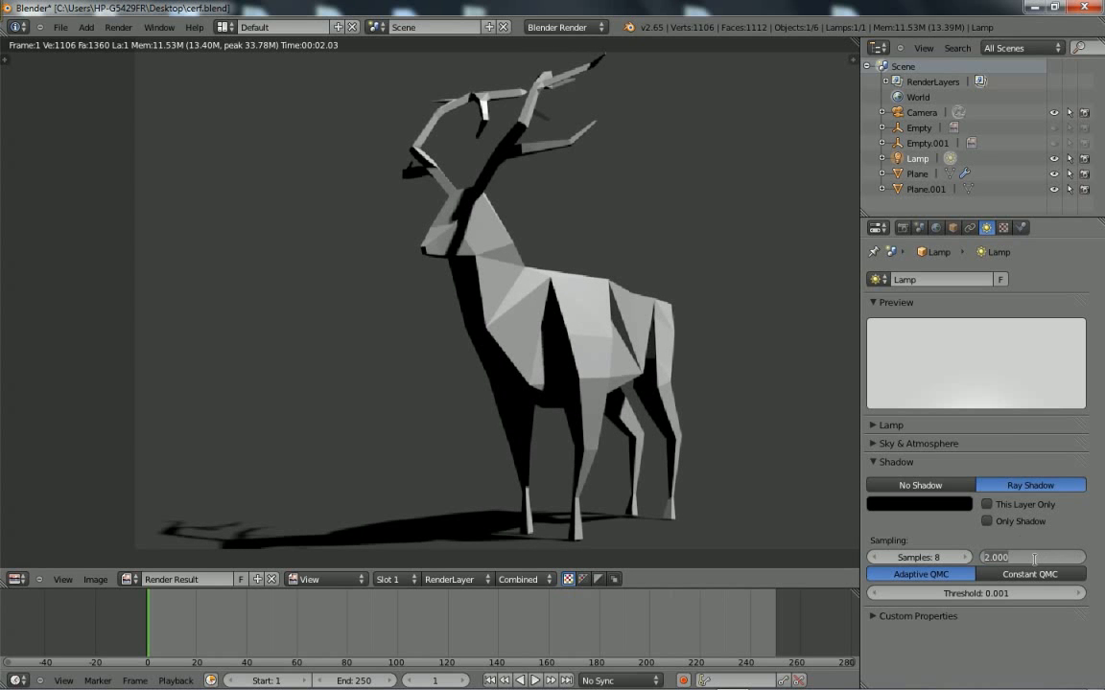
text(4)
key(Return)
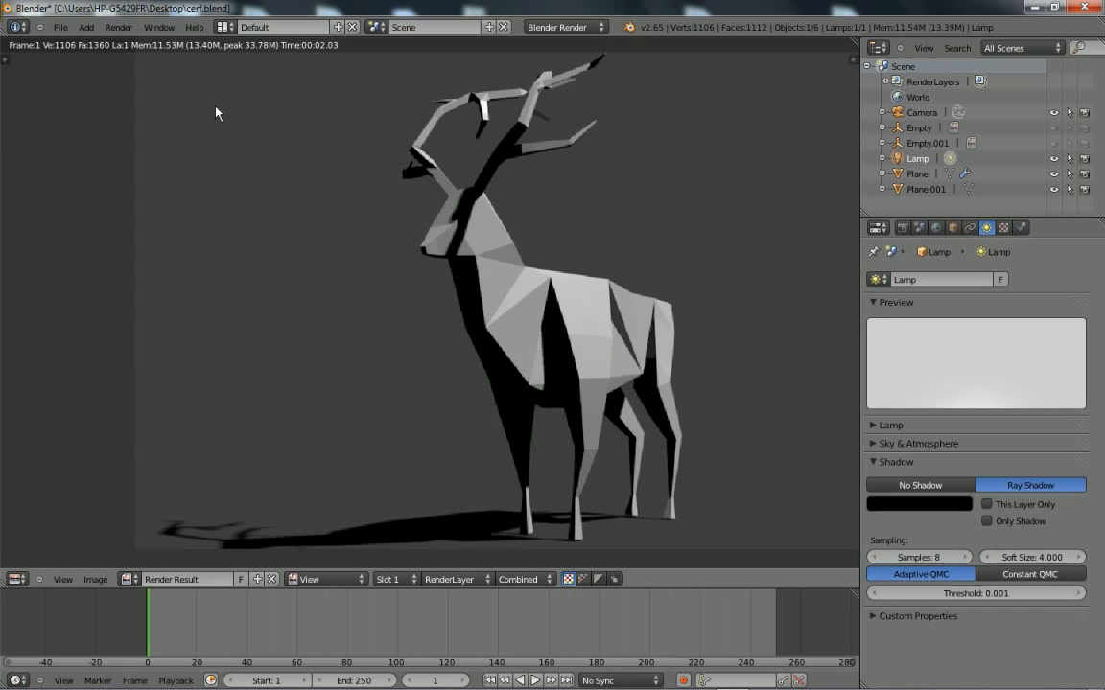
click(119, 27)
click(118, 39)
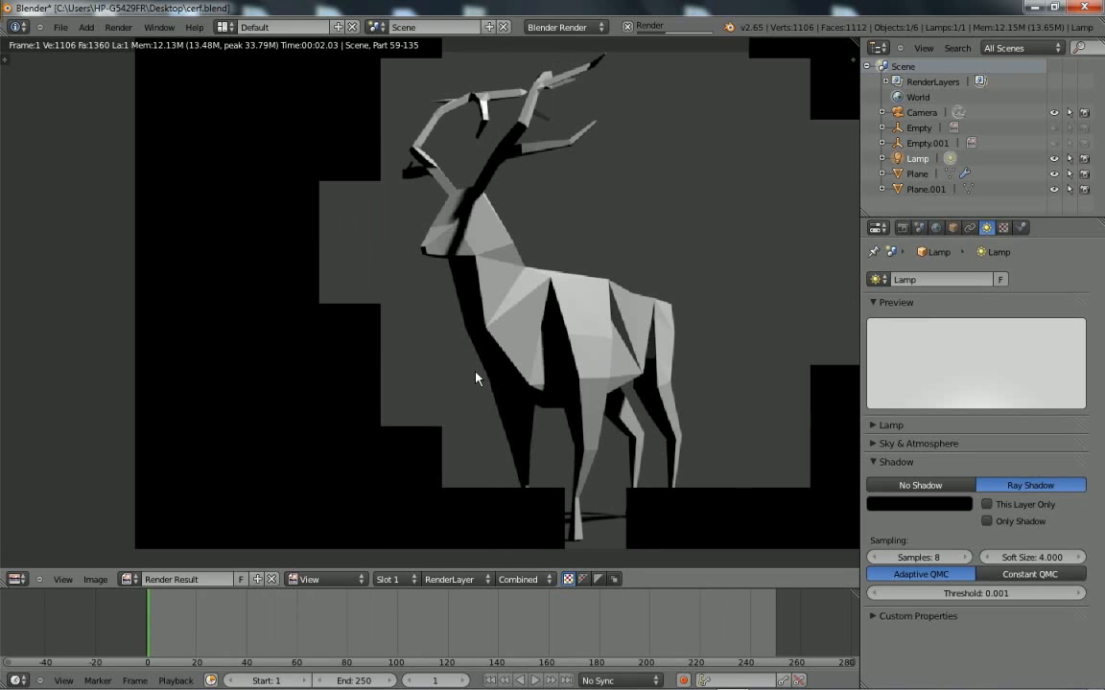
middle_drag(523, 432, 543, 482)
scroll(547, 445, down, 1)
middle_drag(562, 407, 542, 432)
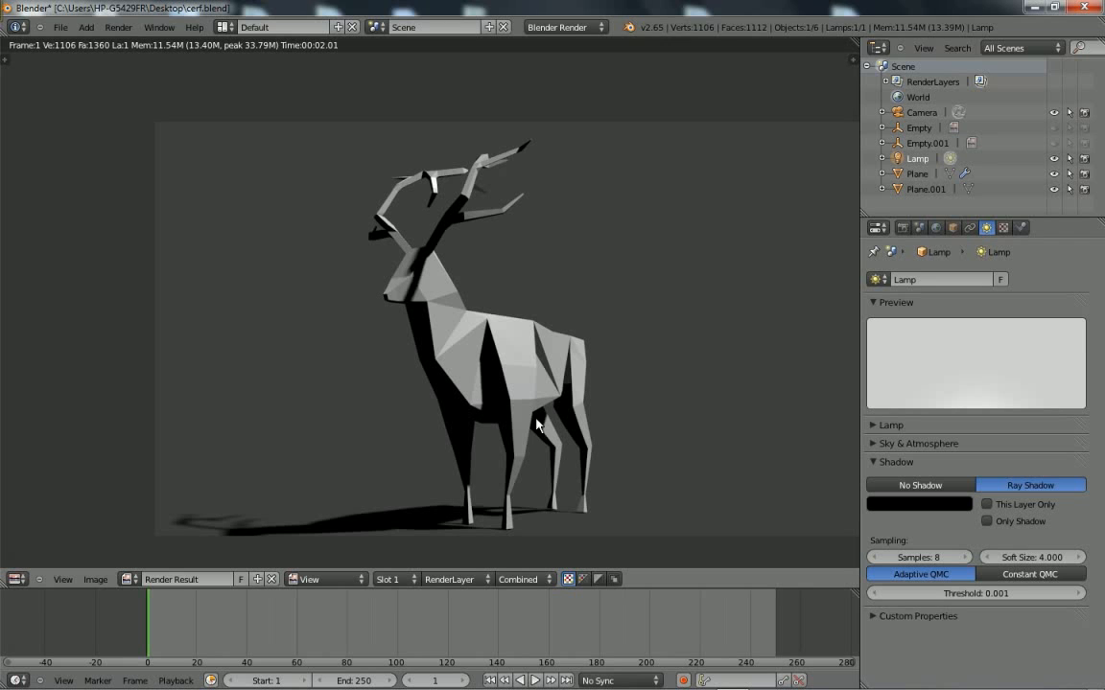
Enable Environment Lighting in the world settings and render the image.
click(936, 230)
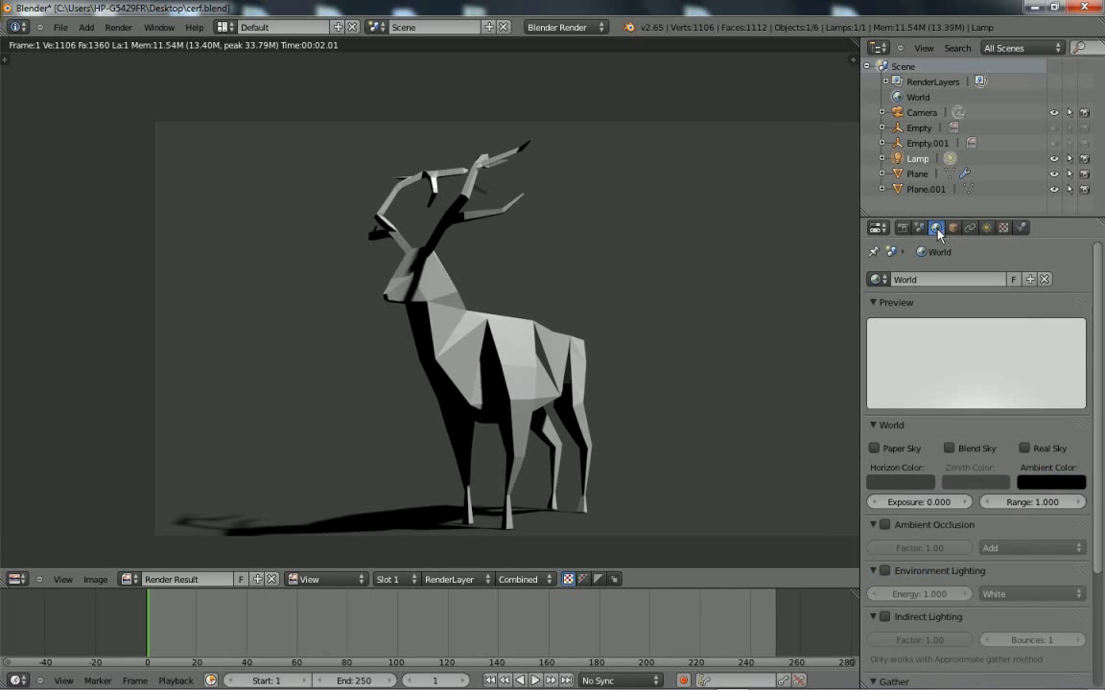
click(893, 427)
click(930, 445)
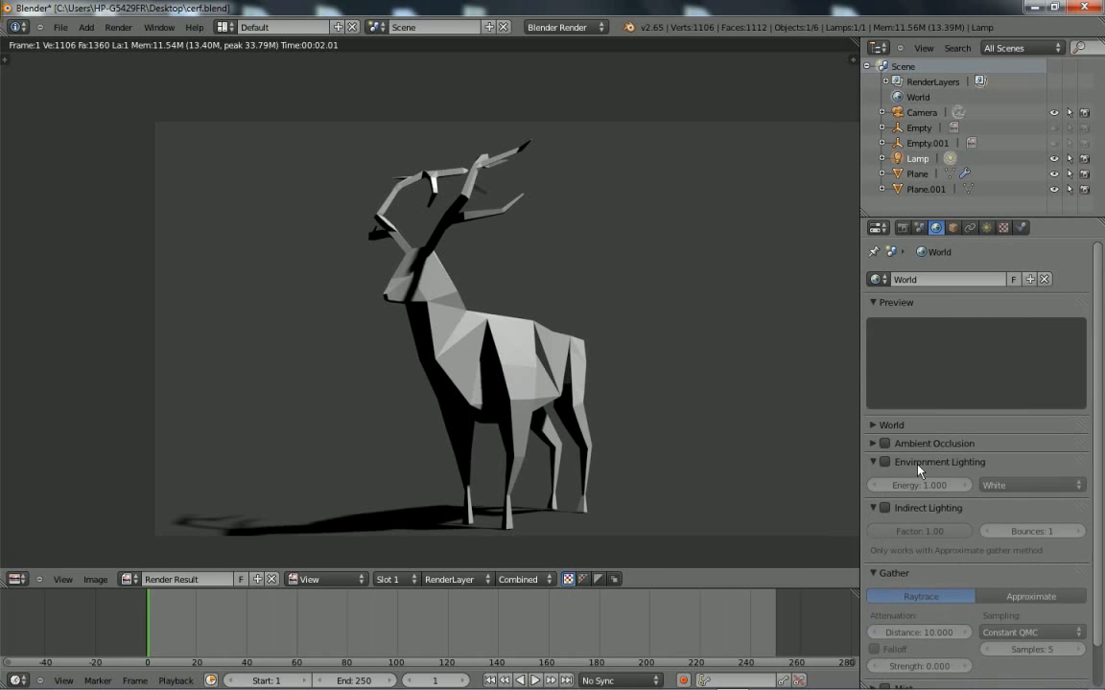
click(884, 462)
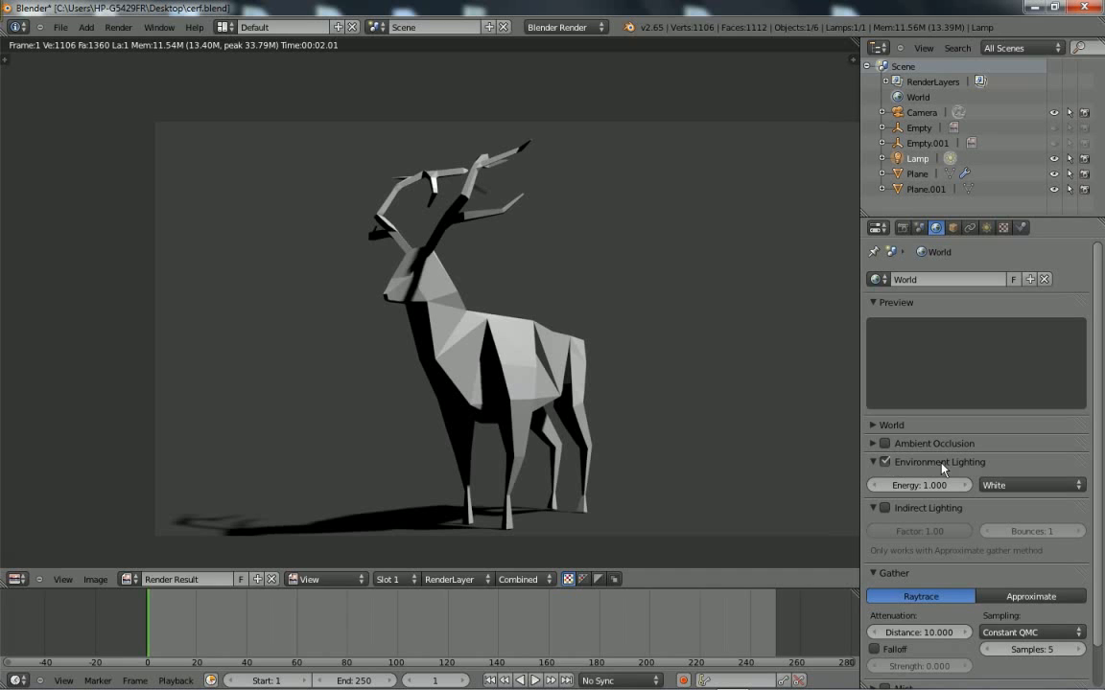
click(118, 27)
click(122, 40)
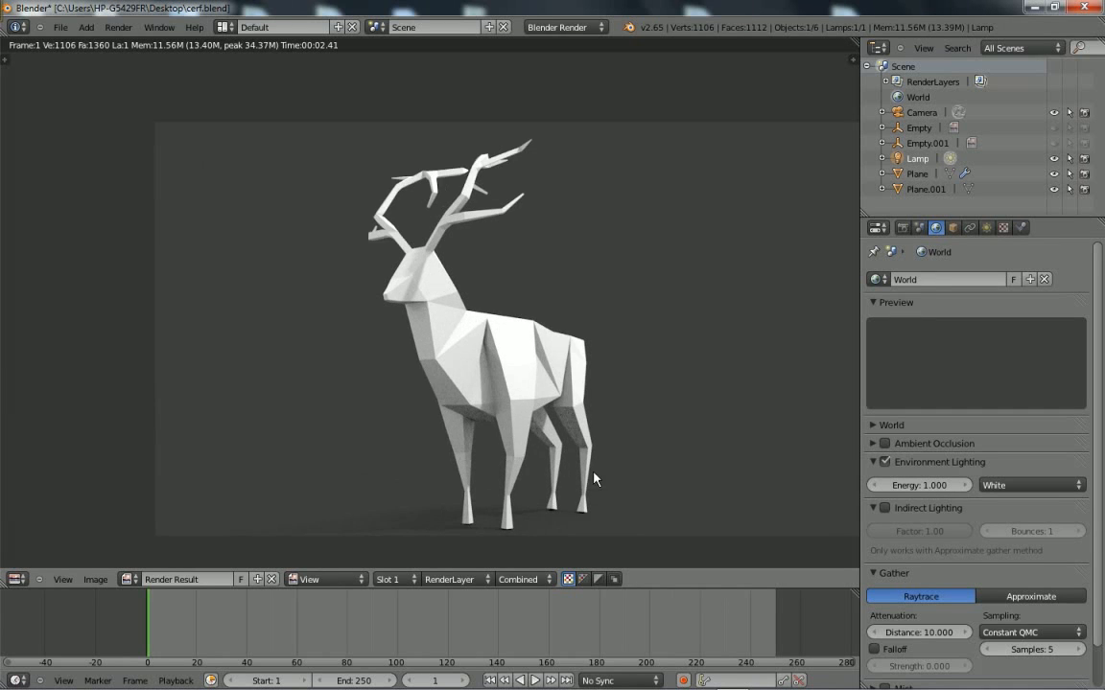
Set the world lighting's Gather sampling to 10 samples.
click(949, 509)
click(928, 525)
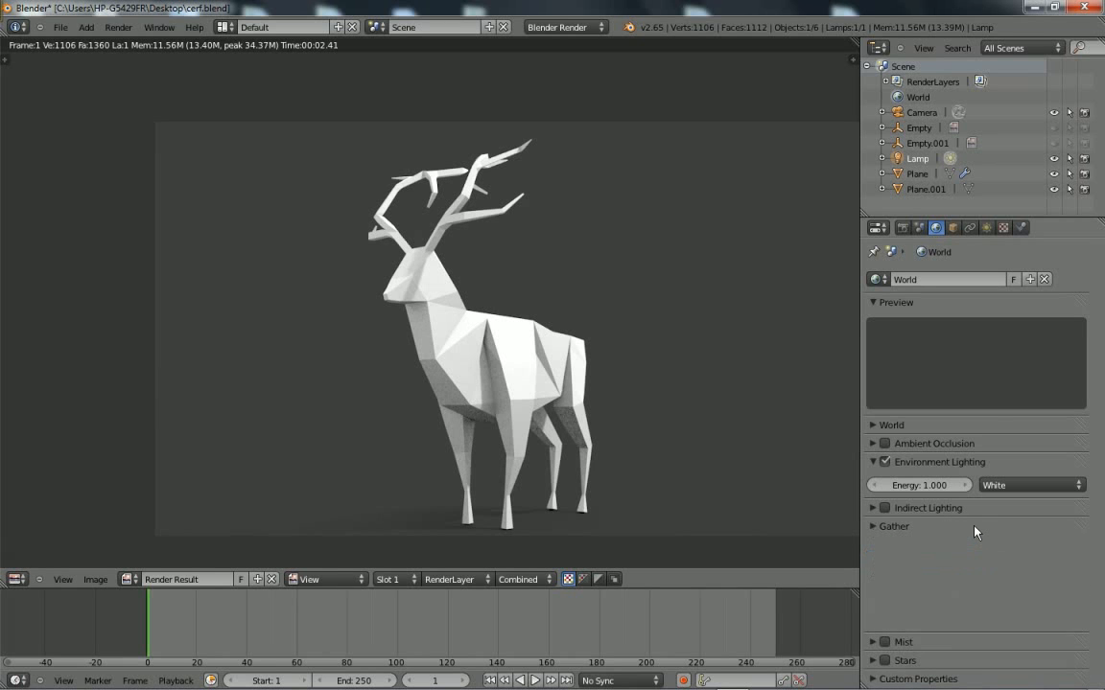
click(919, 528)
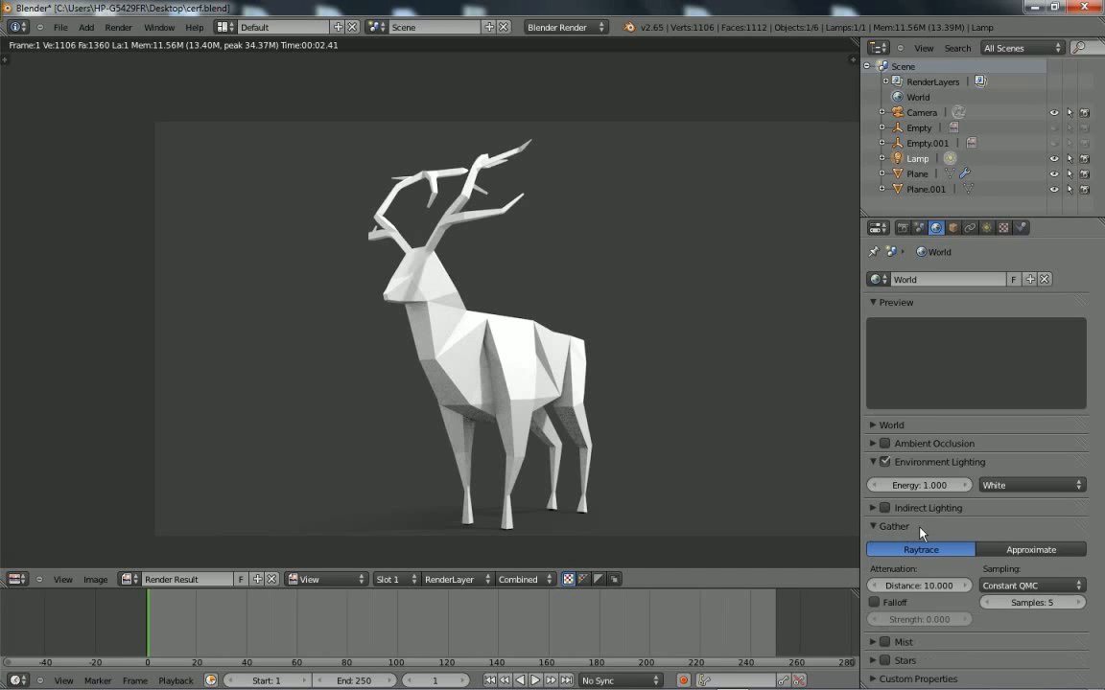
click(1036, 602)
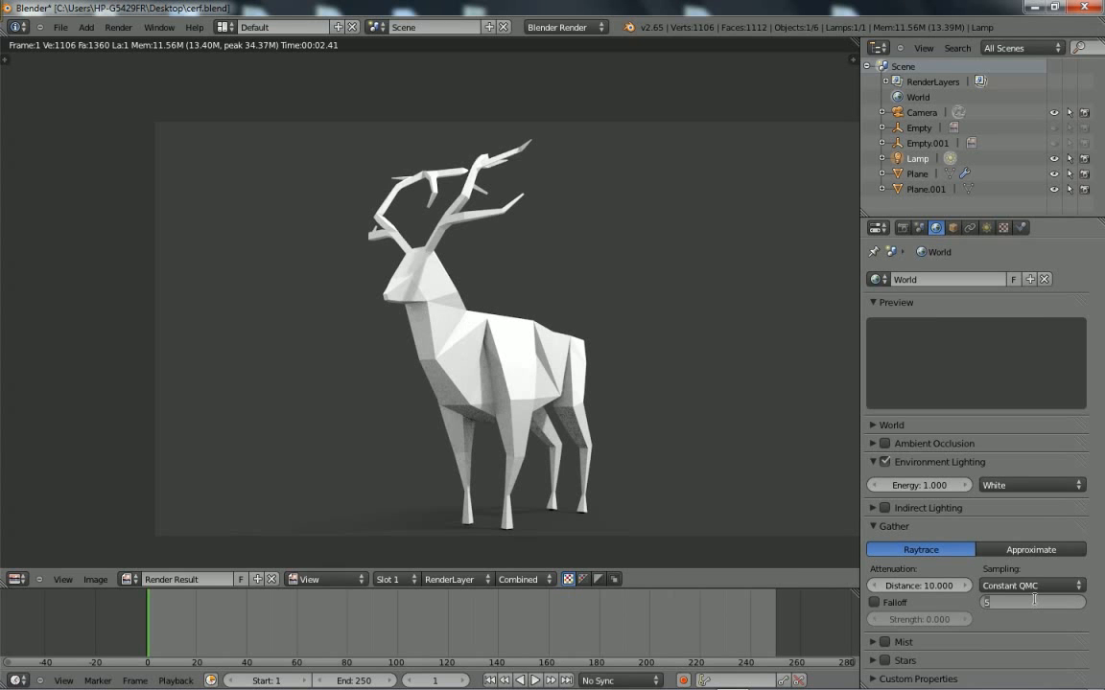
text(10)
key(Return)
Check the grain on the deer's body and legs in the existing render, and render the image with the new sampling.
scroll(566, 536, up, 4)
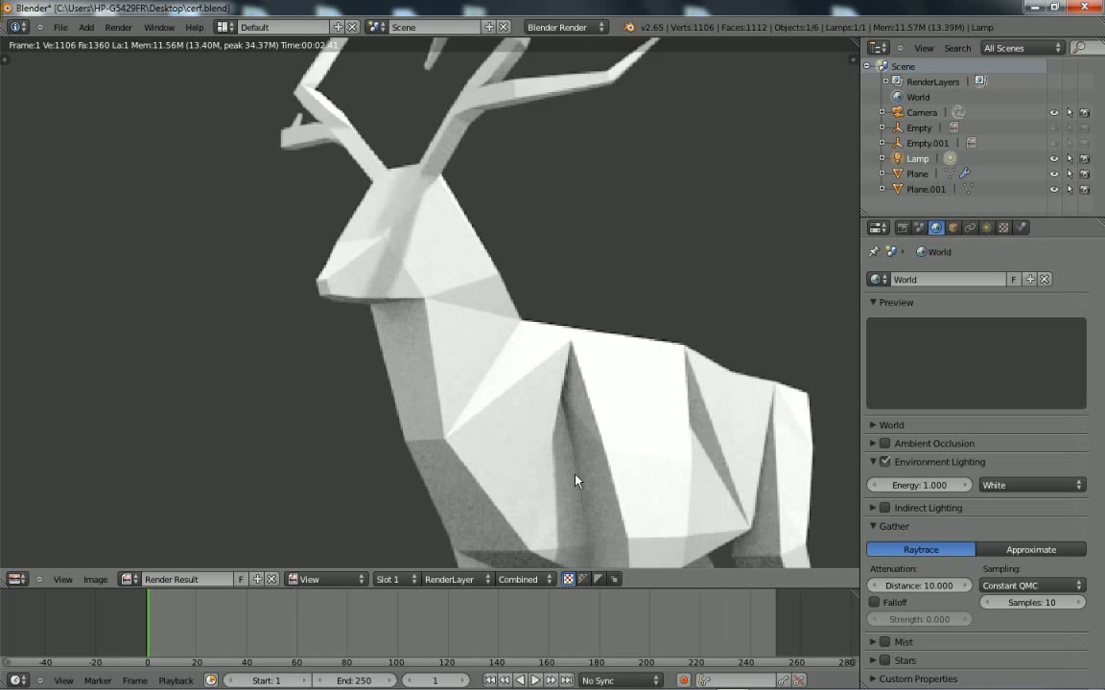
scroll(511, 425, up, 3)
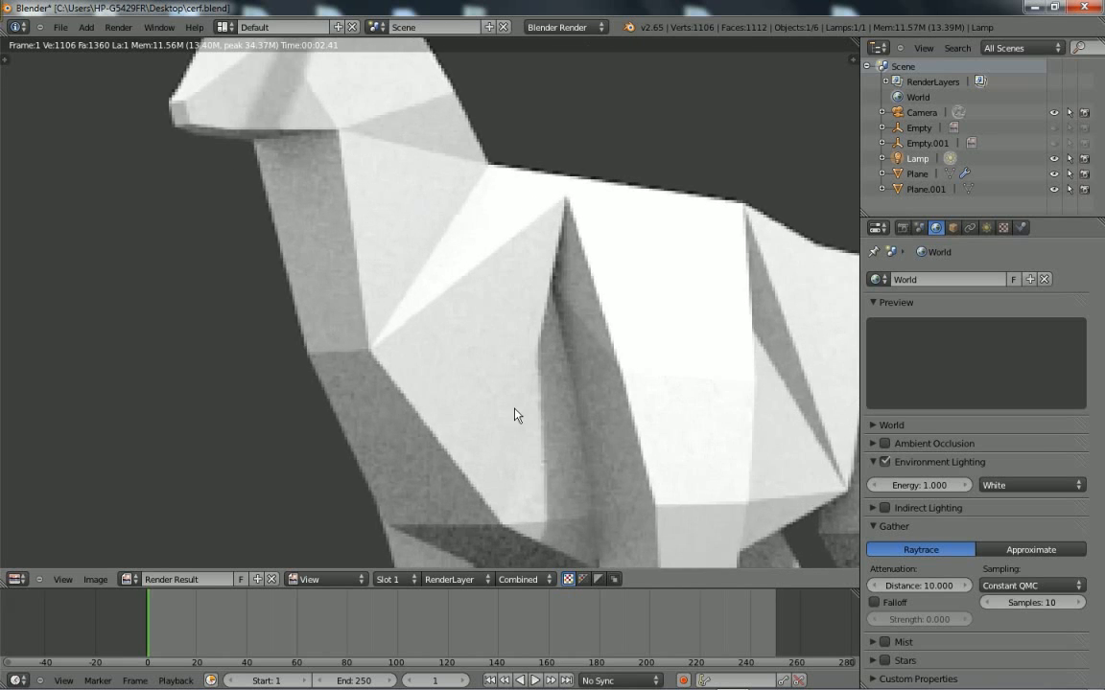
middle_drag(408, 365, 604, 345)
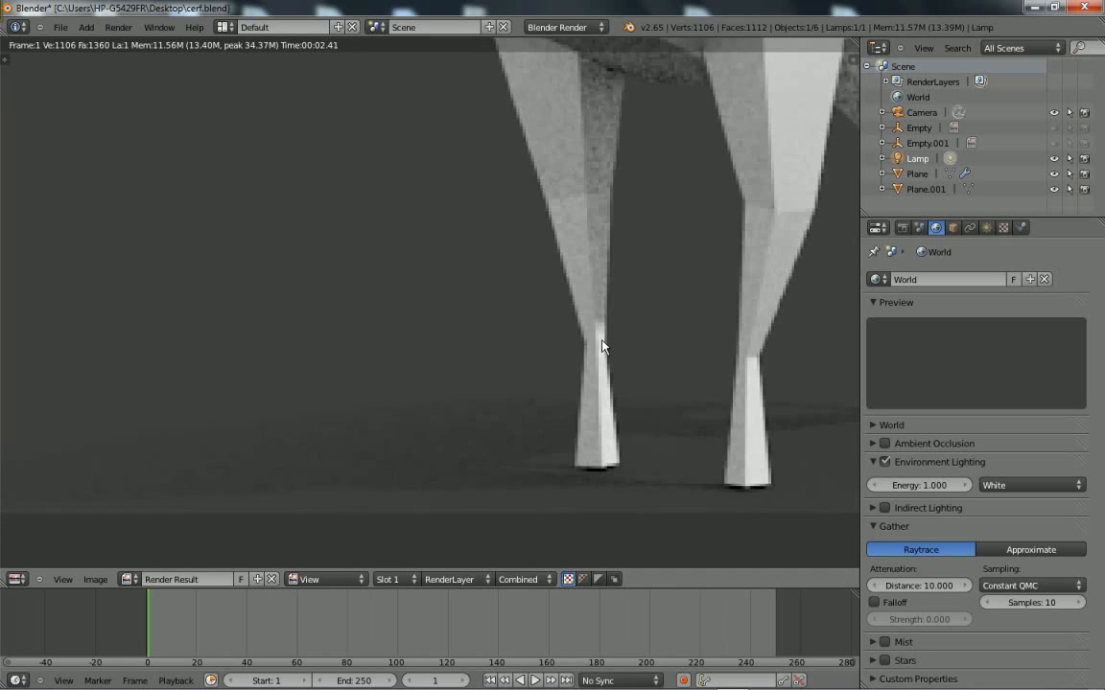
scroll(604, 345, down, 6)
scroll(561, 292, down, 2)
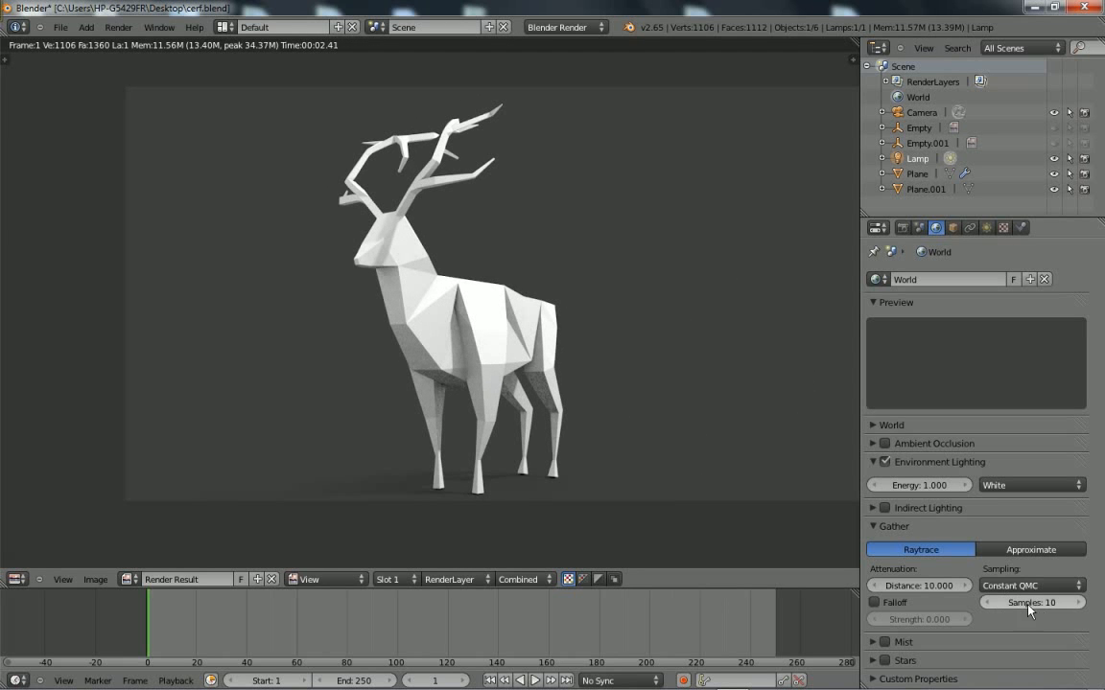
middle_drag(485, 360, 437, 406)
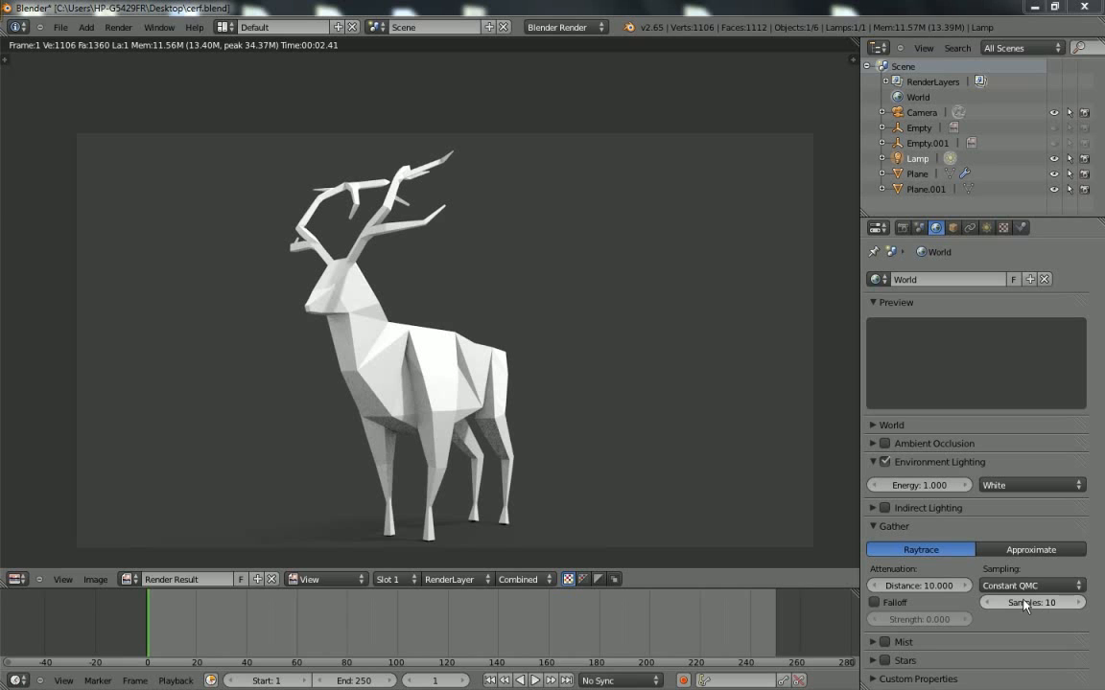
click(118, 27)
click(111, 44)
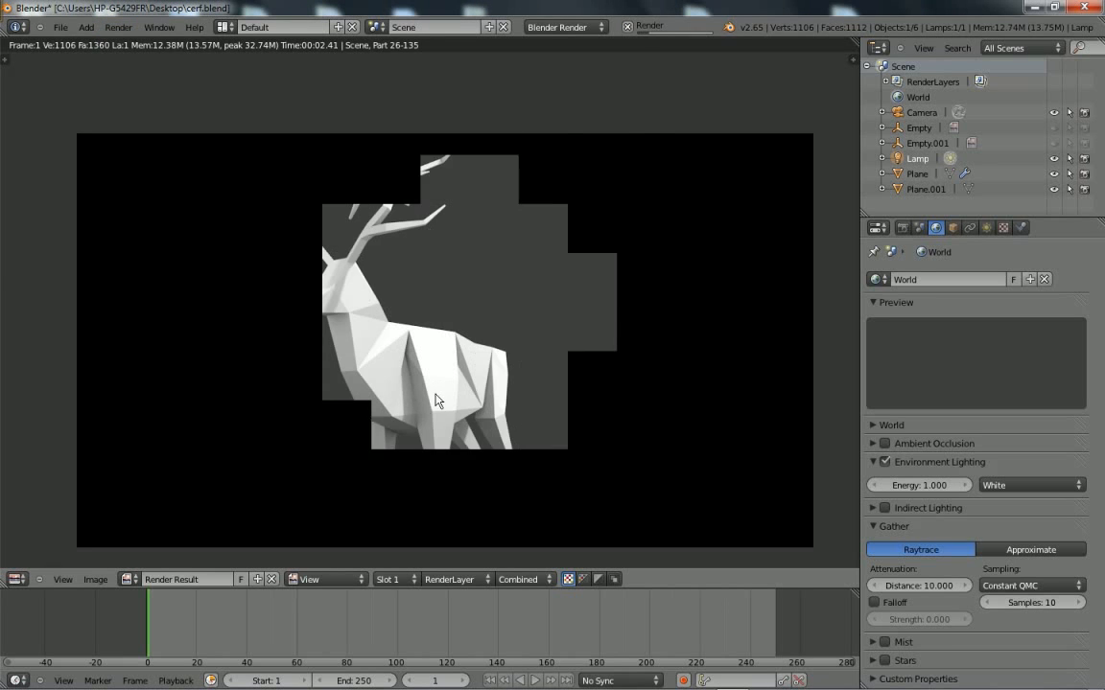
Examine the new render for grain on the deer's head, body and legs and in the ground shadow.
scroll(432, 420, down, 1)
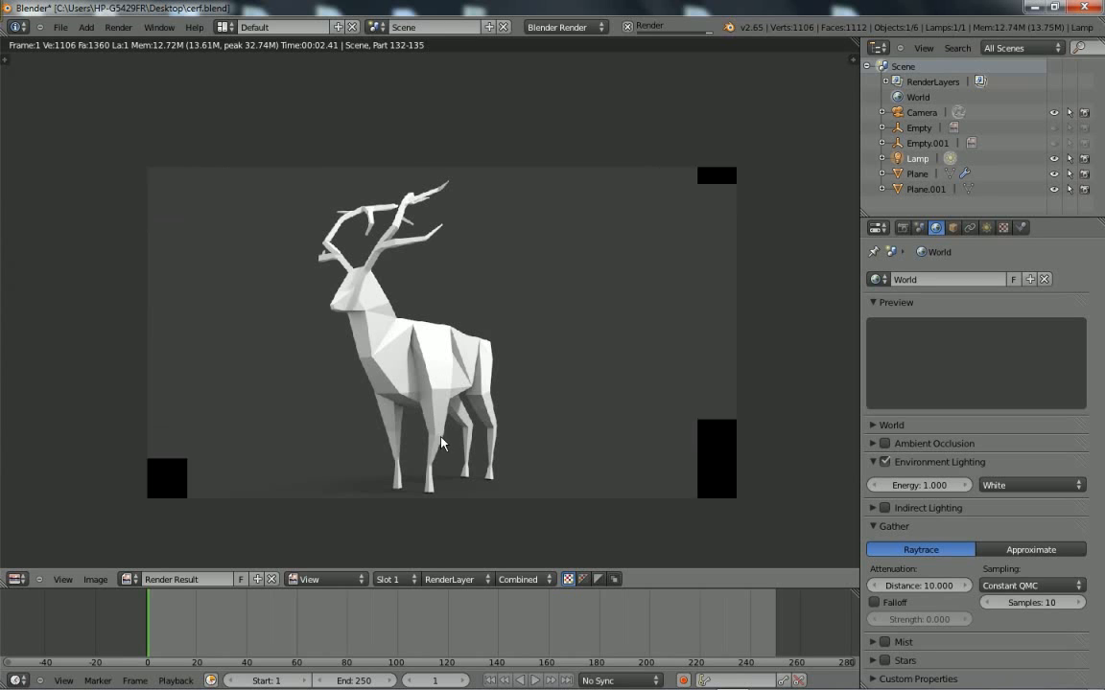
scroll(436, 427, up, 1)
scroll(422, 439, up, 4)
scroll(418, 442, up, 2)
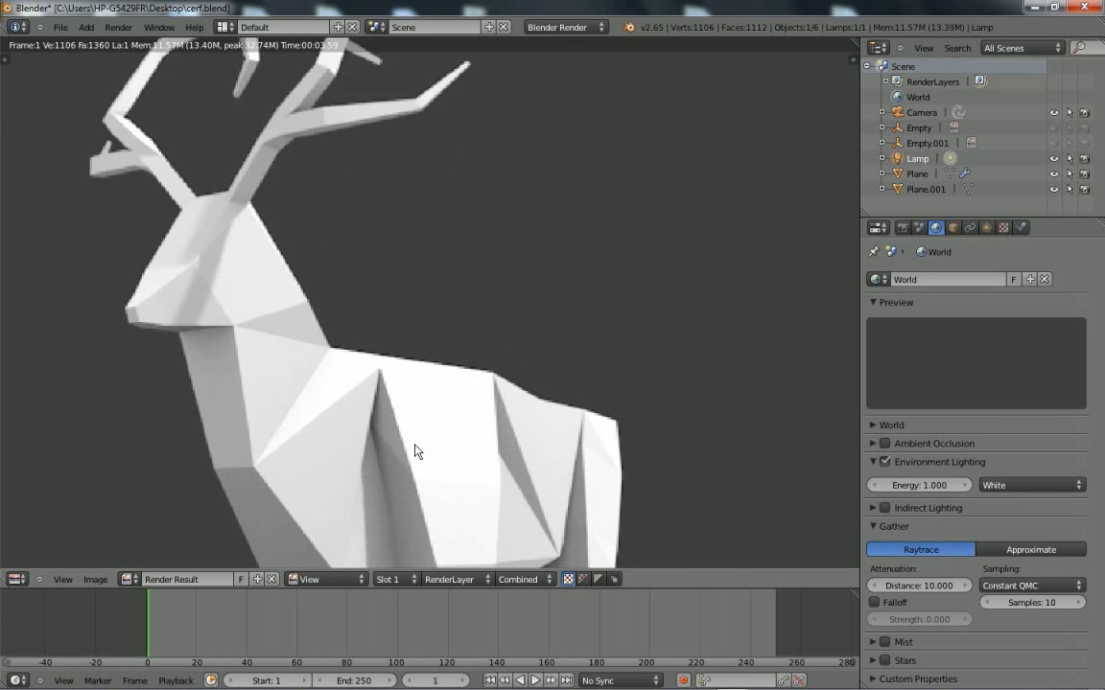
middle_drag(417, 423, 459, 251)
middle_drag(438, 399, 495, 243)
scroll(482, 369, down, 2)
middle_drag(479, 381, 473, 427)
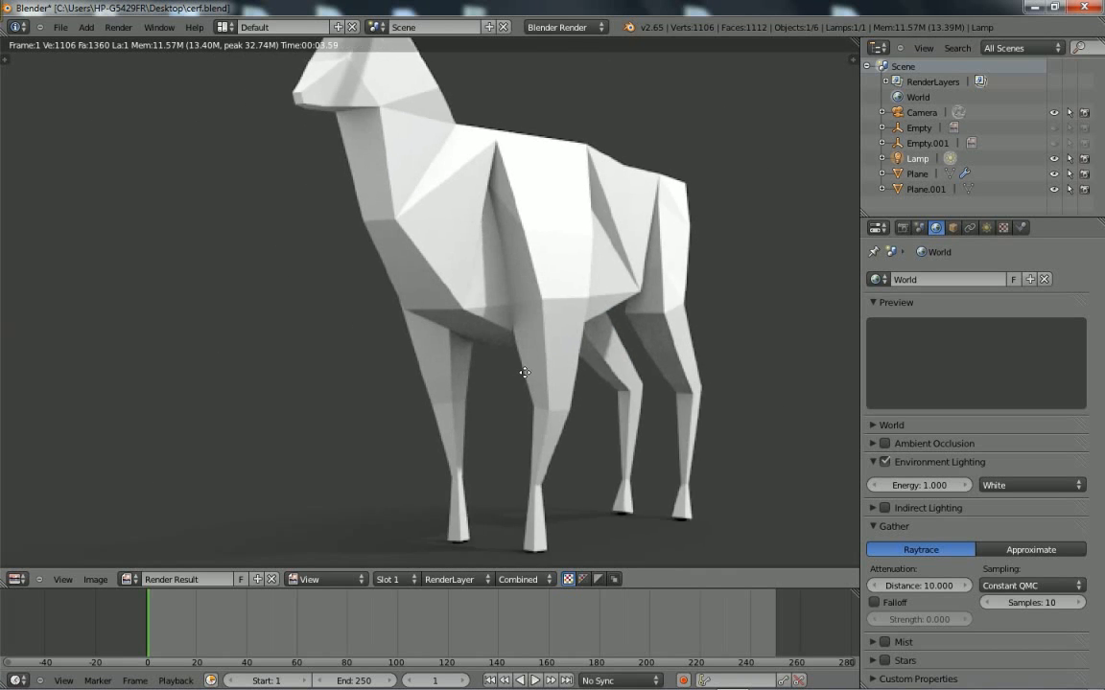
scroll(470, 429, down, 2)
scroll(467, 432, down, 1)
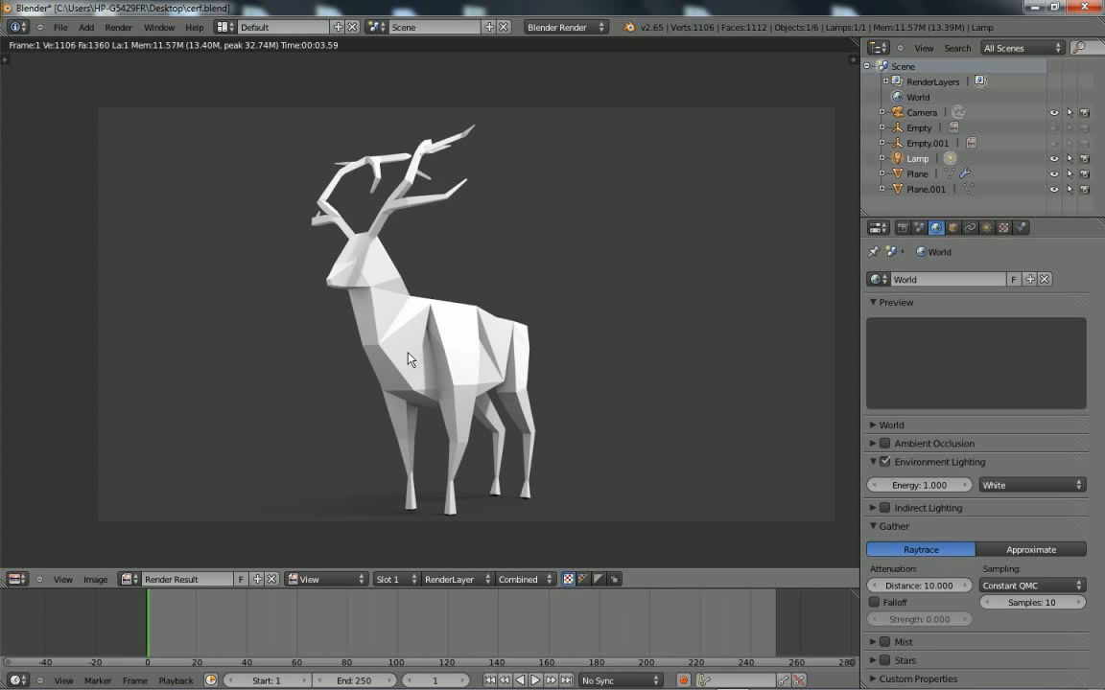
middle_drag(408, 359, 412, 401)
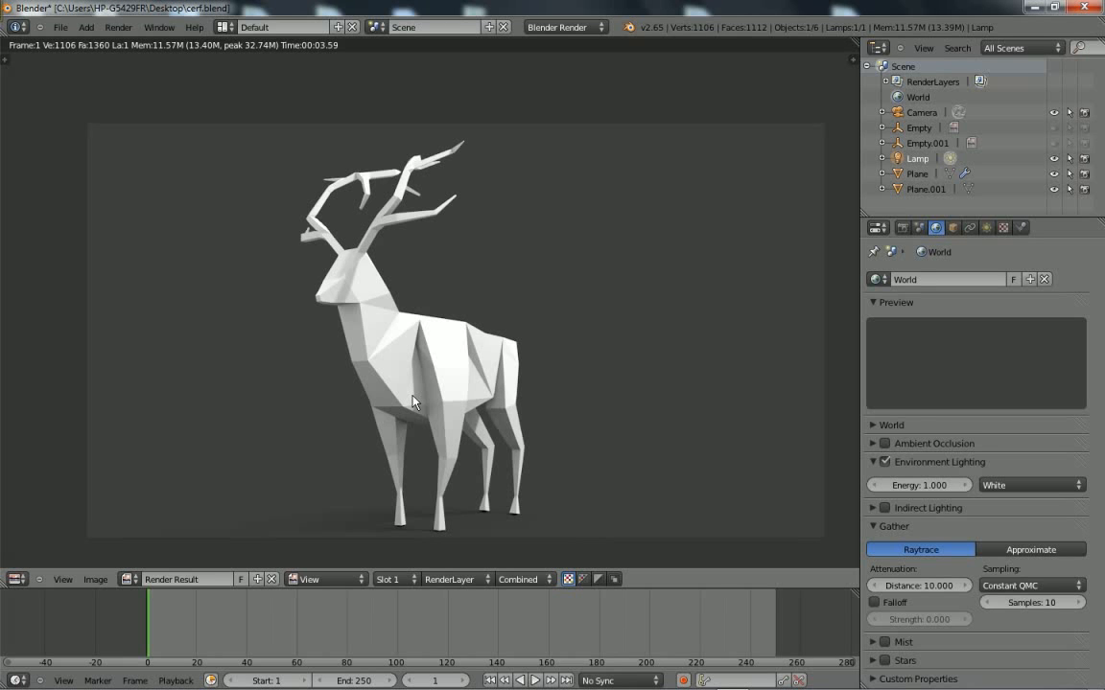
Close the render and apply the Mirror modifier on the deer mesh.
key(Escape)
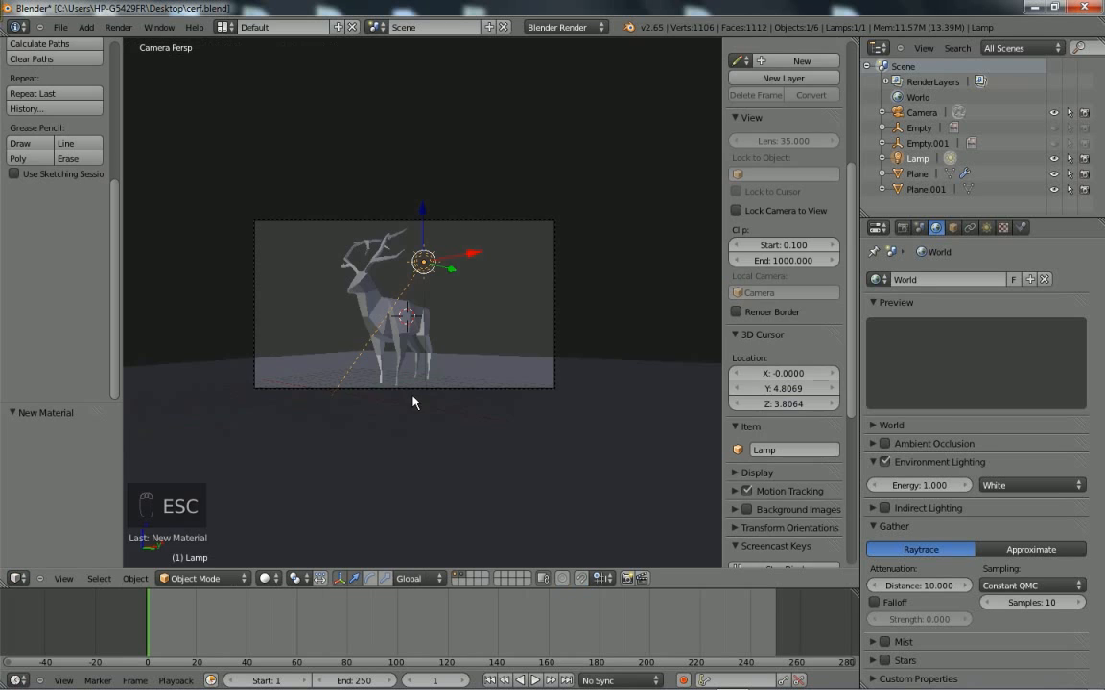
right_click(402, 342)
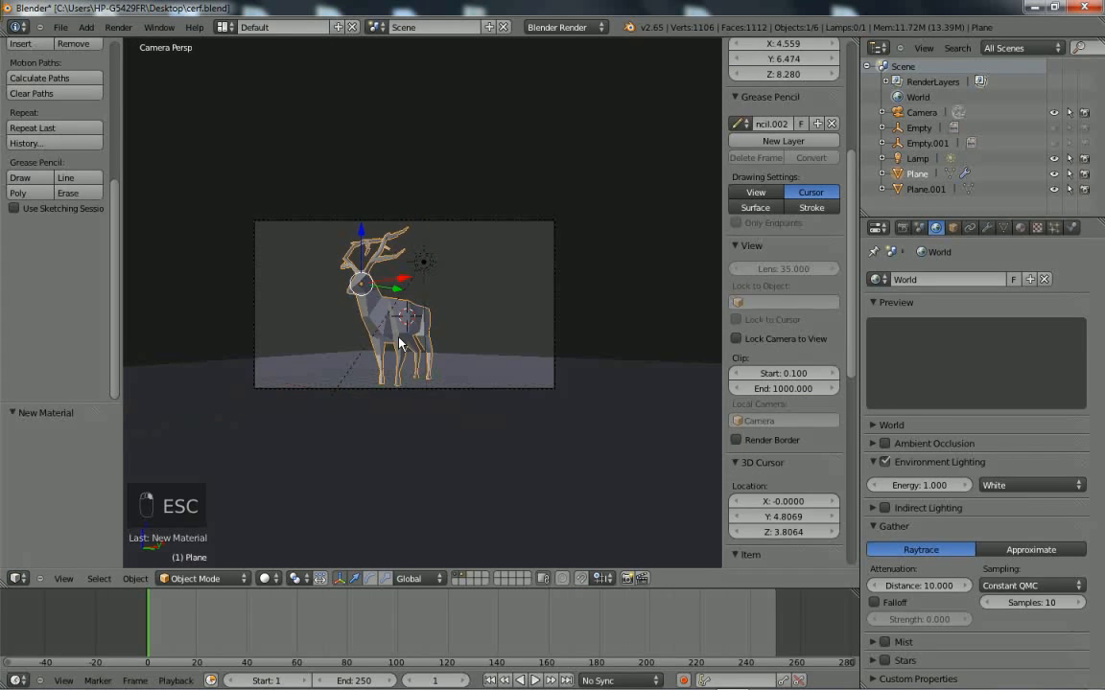
click(982, 232)
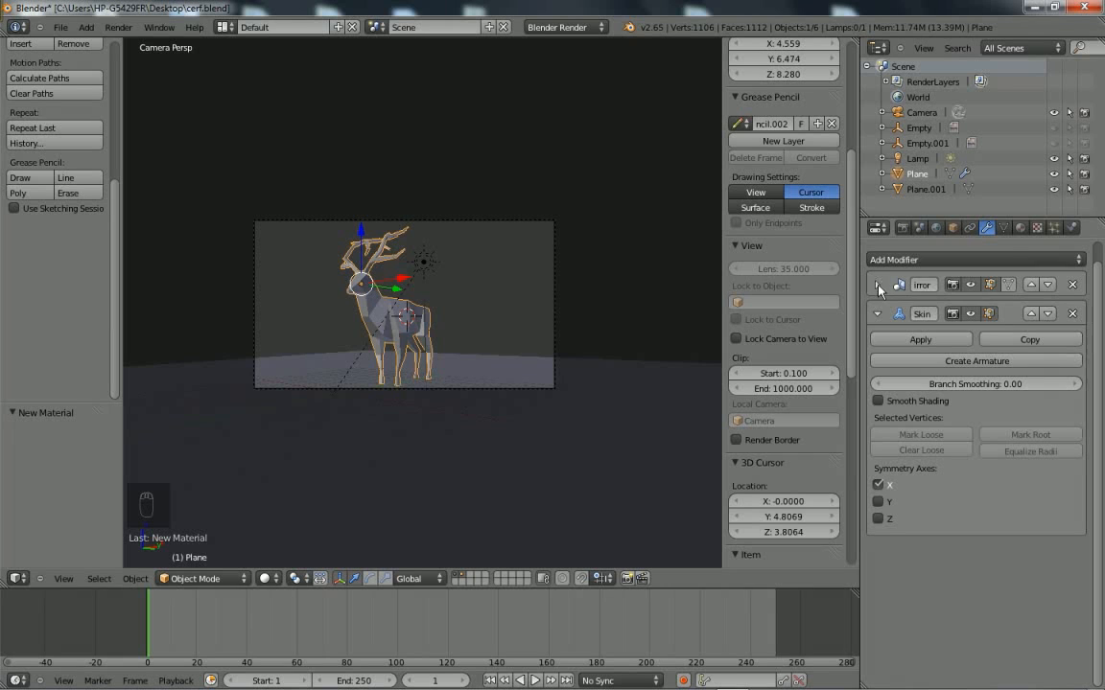
click(903, 287)
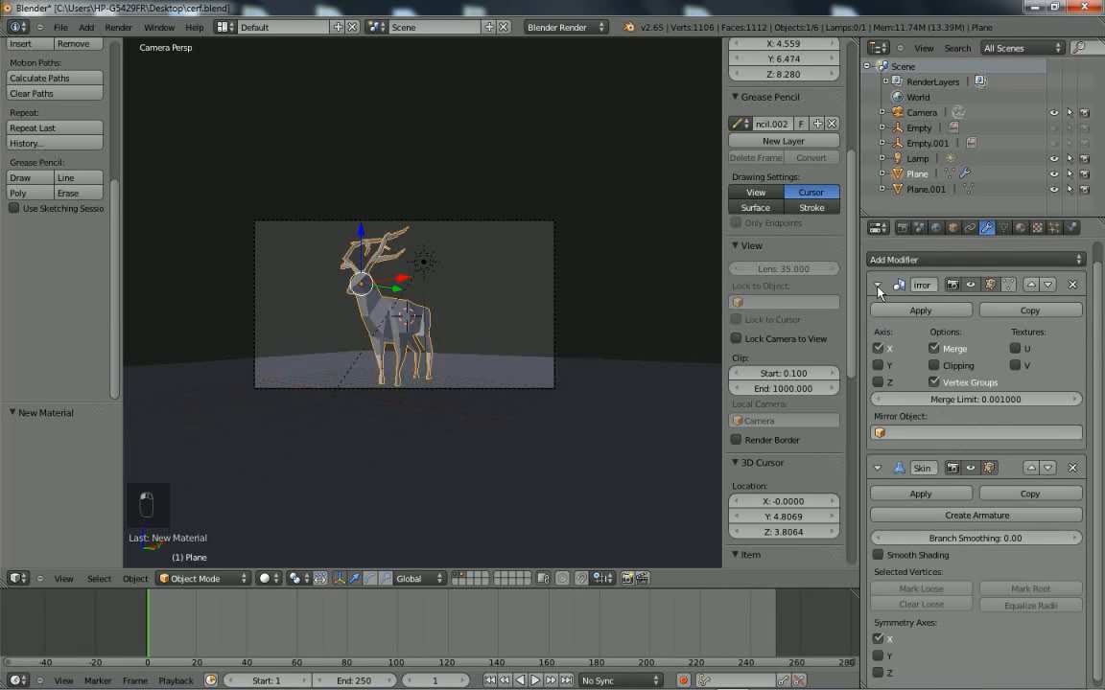
click(918, 311)
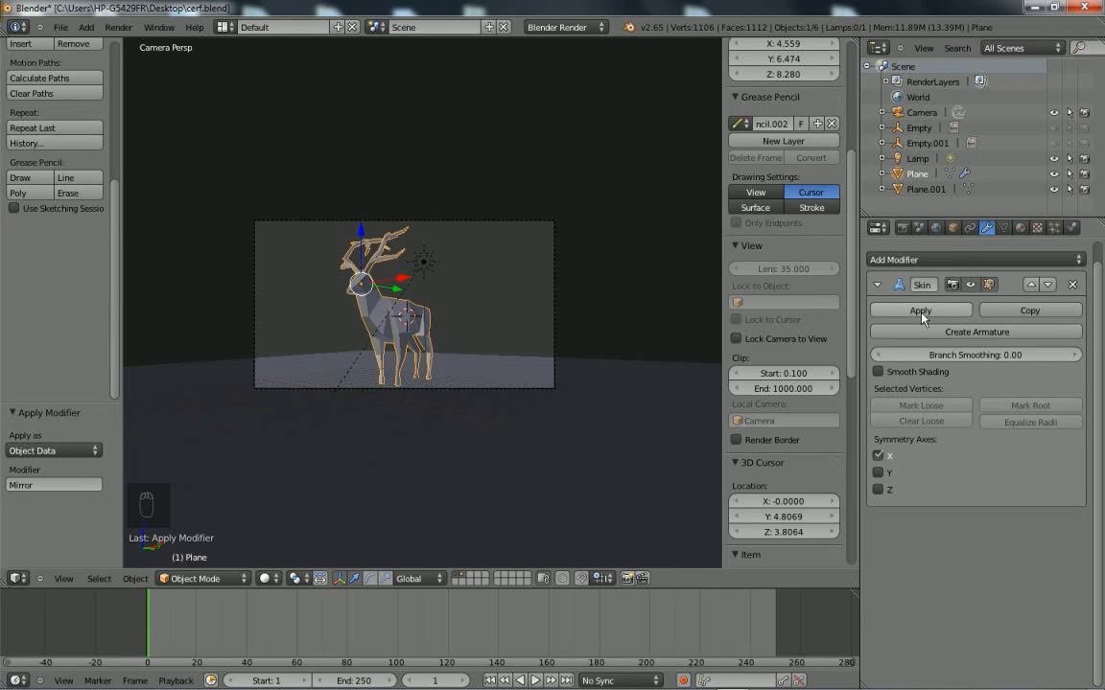
Create an armature from the deer's Skin modifier and apply the Skin modifier to the mesh.
click(990, 336)
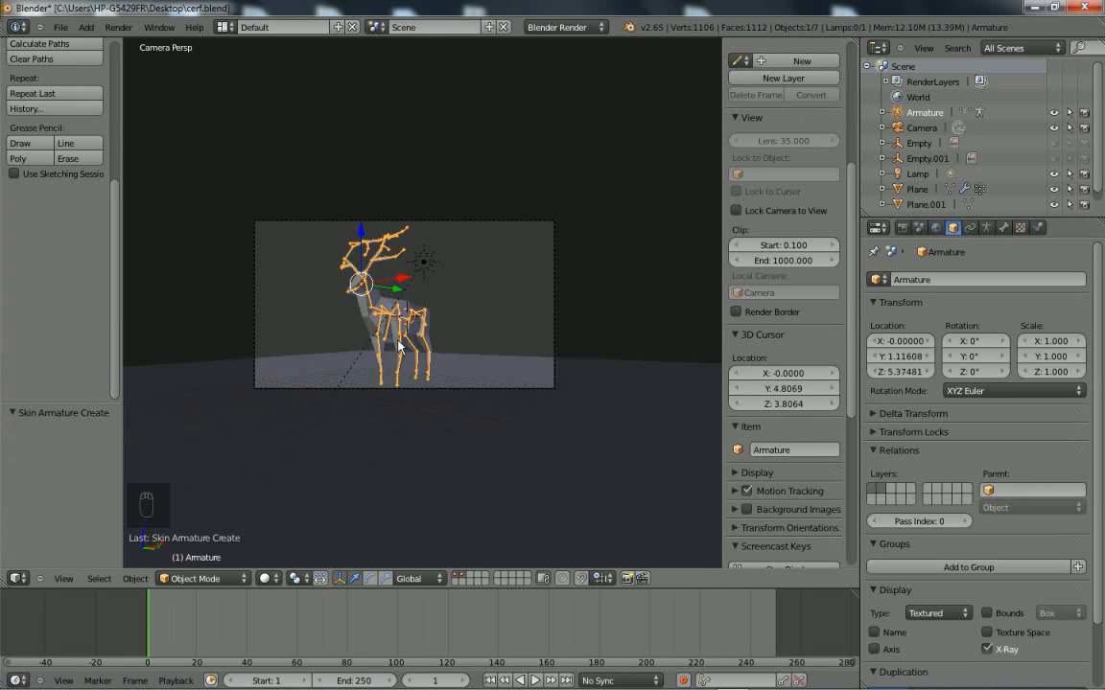
scroll(391, 321, up, 4)
right_click(391, 306)
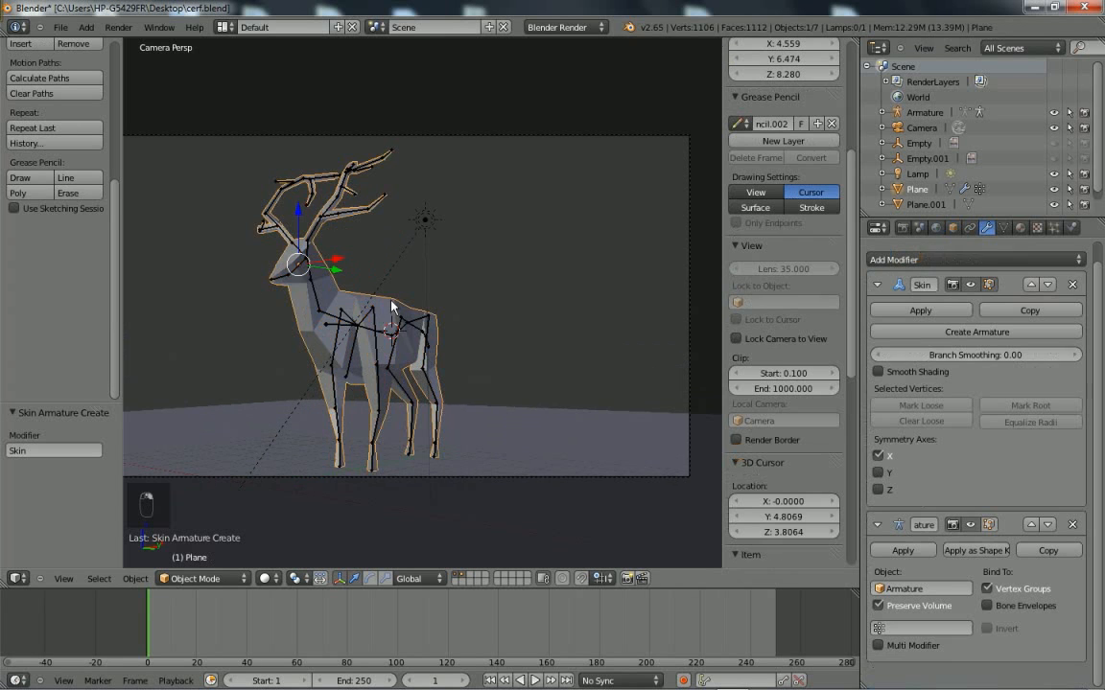
scroll(493, 343, down, 1)
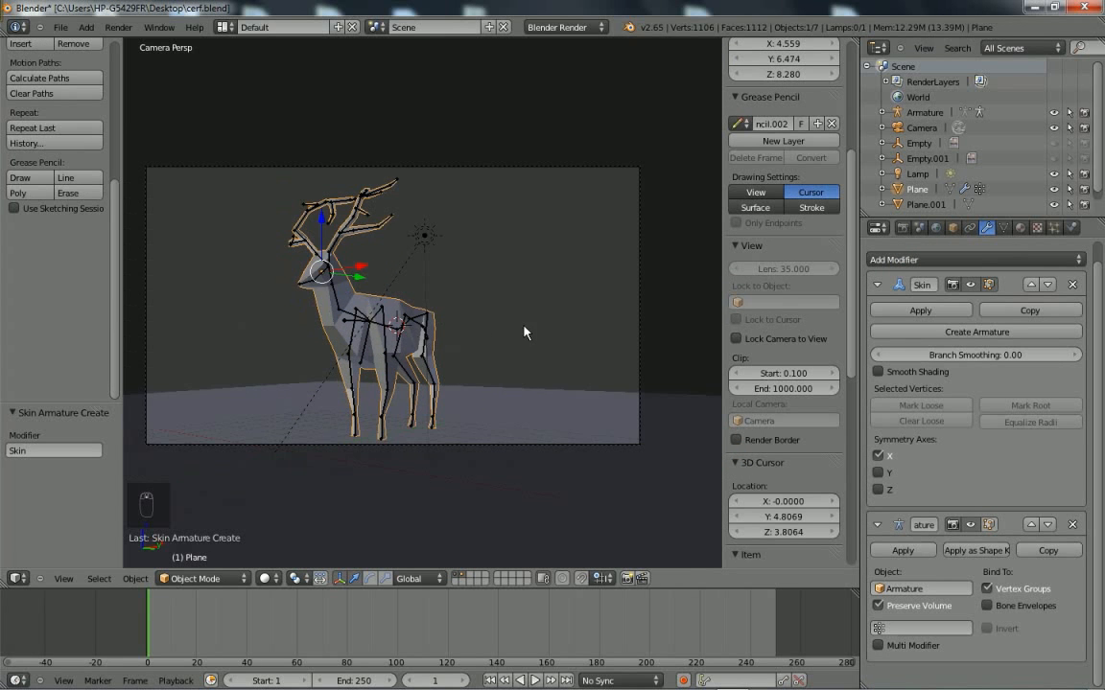
click(920, 311)
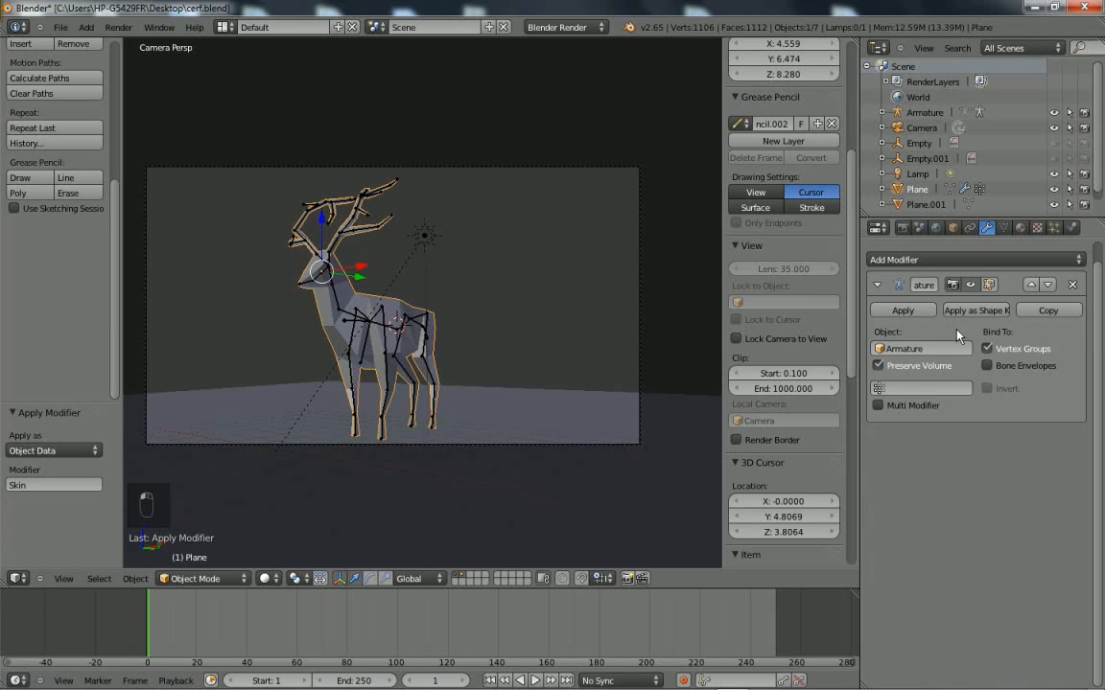
Select the deer's armature and switch it to Pose Mode.
right_click(372, 326)
right_click(373, 327)
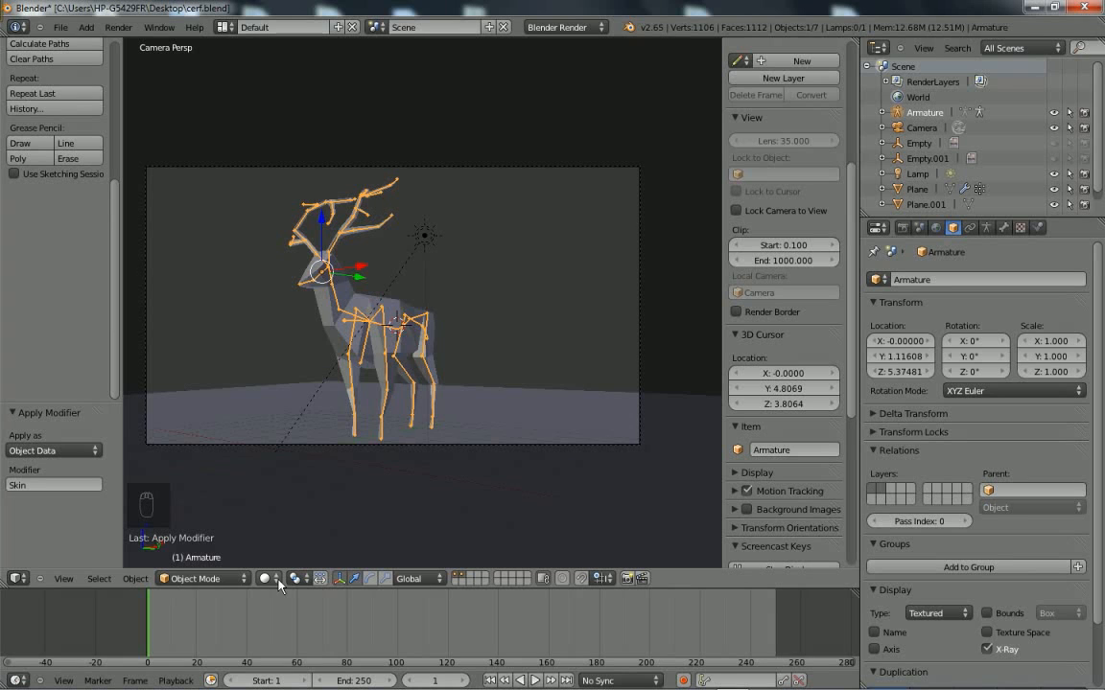
click(197, 578)
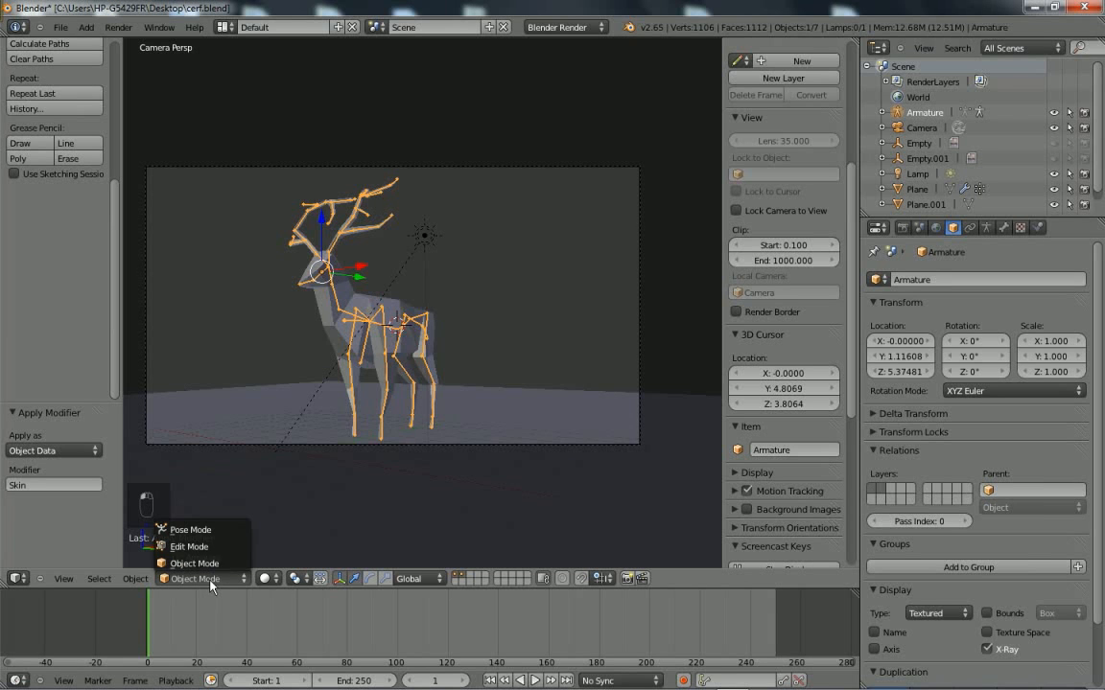
click(191, 531)
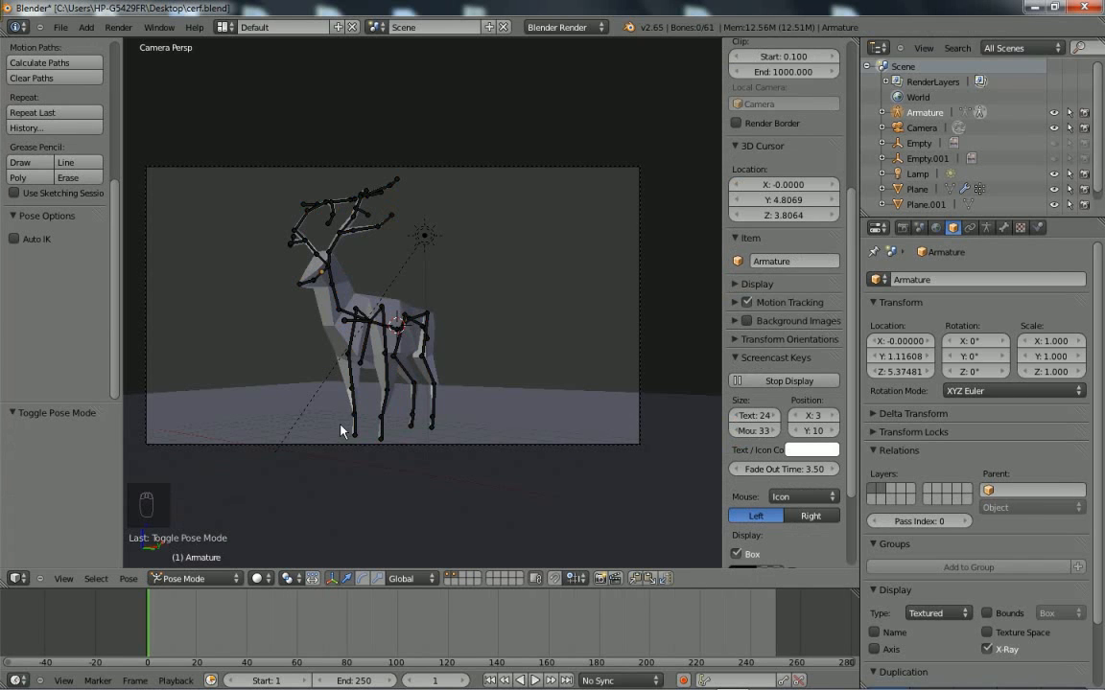
In the right side view, swing the deer's left front leg forward by rotating Bone.11 about 40°.
key(KP_3)
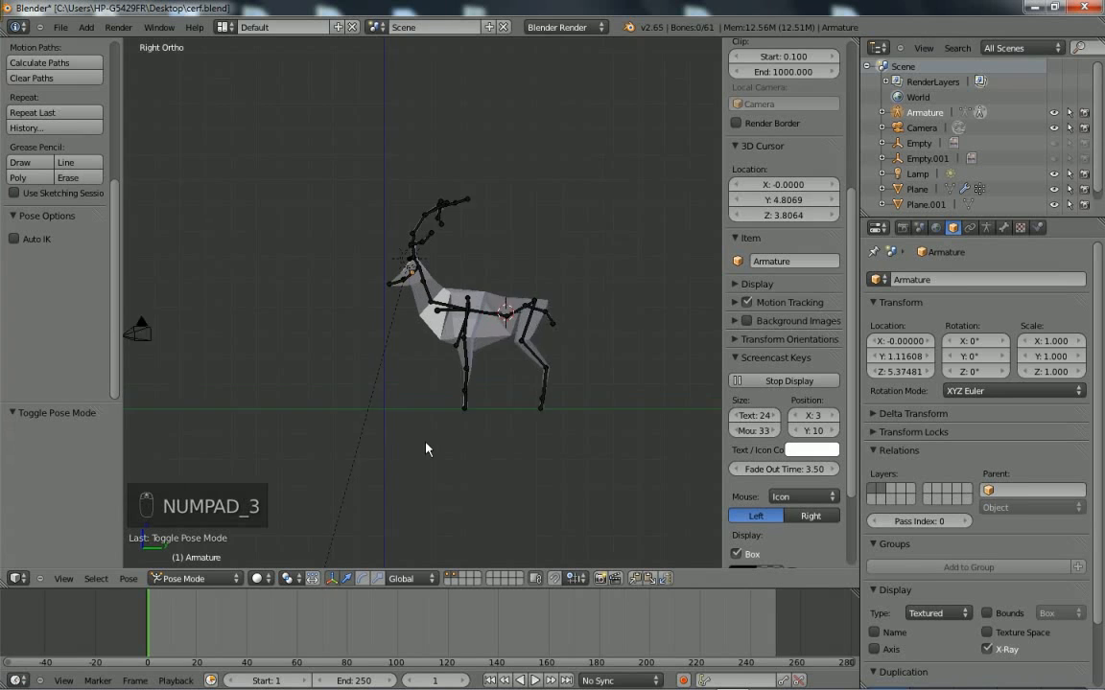
scroll(427, 448, up, 2)
scroll(412, 487, up, 3)
right_click(323, 398)
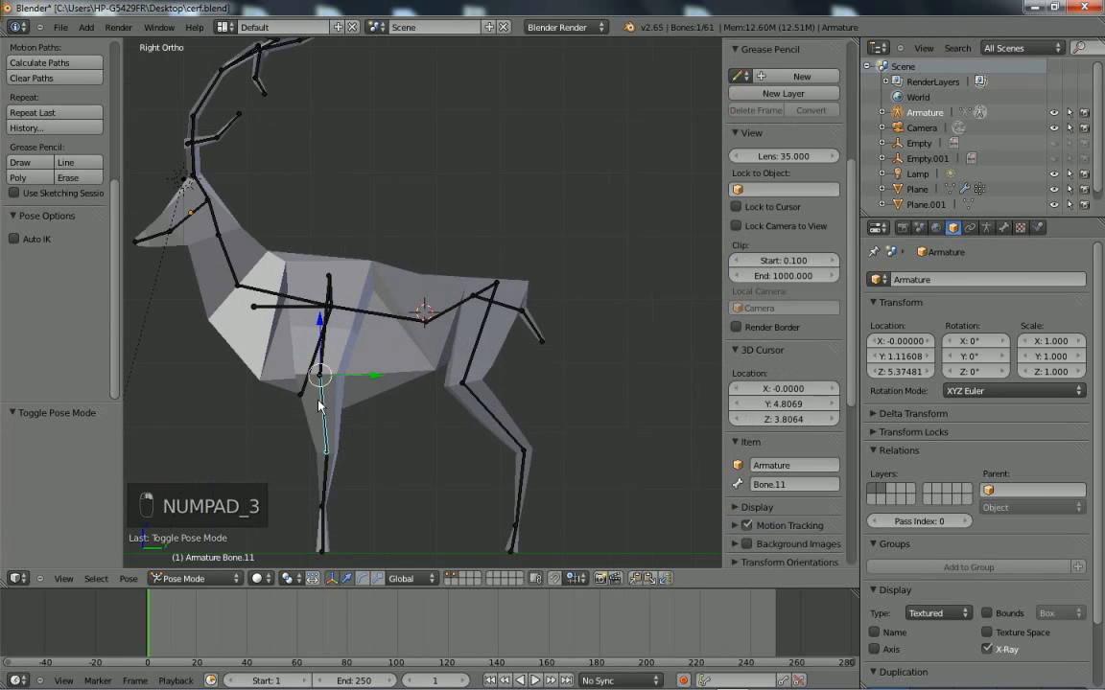
scroll(353, 487, down, 2)
key(r)
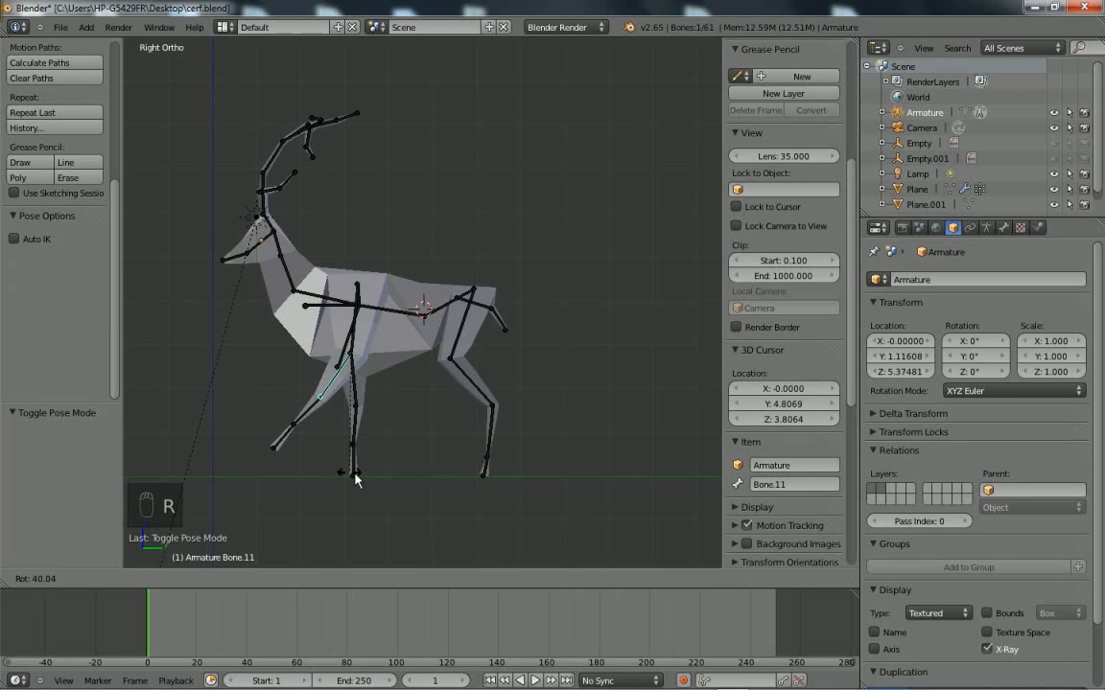
click(319, 436)
Fold the raised front leg backward by rotating its lower leg bone about -71° and its foot bone about -67°.
right_click(309, 414)
key(r)
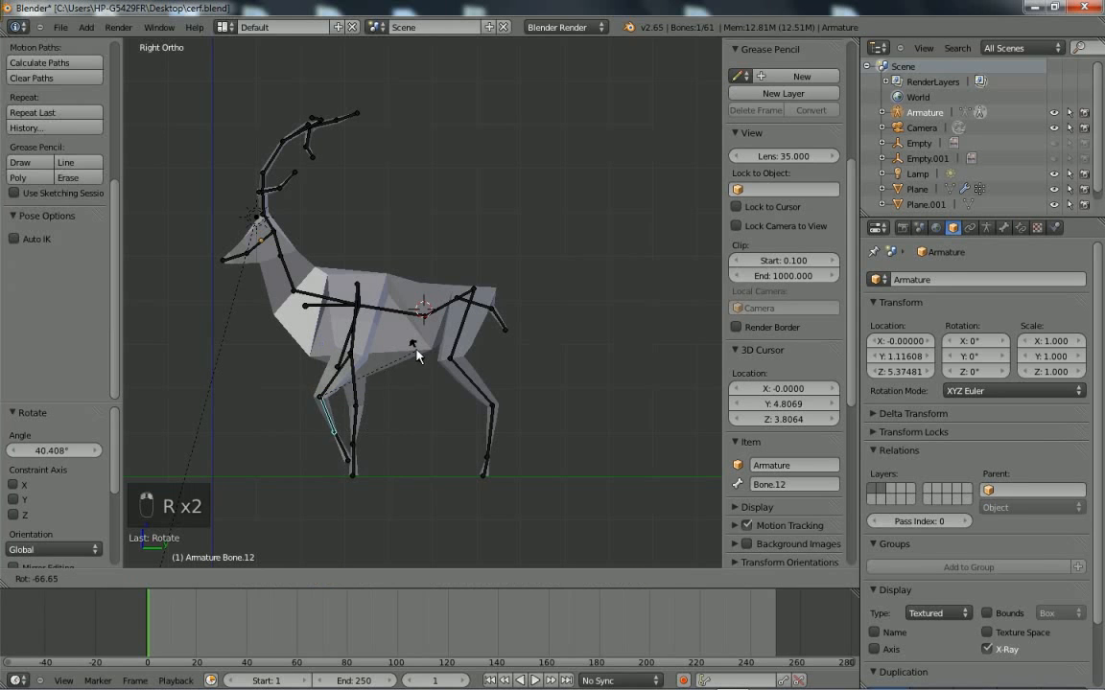
click(342, 467)
right_click(347, 458)
key(r)
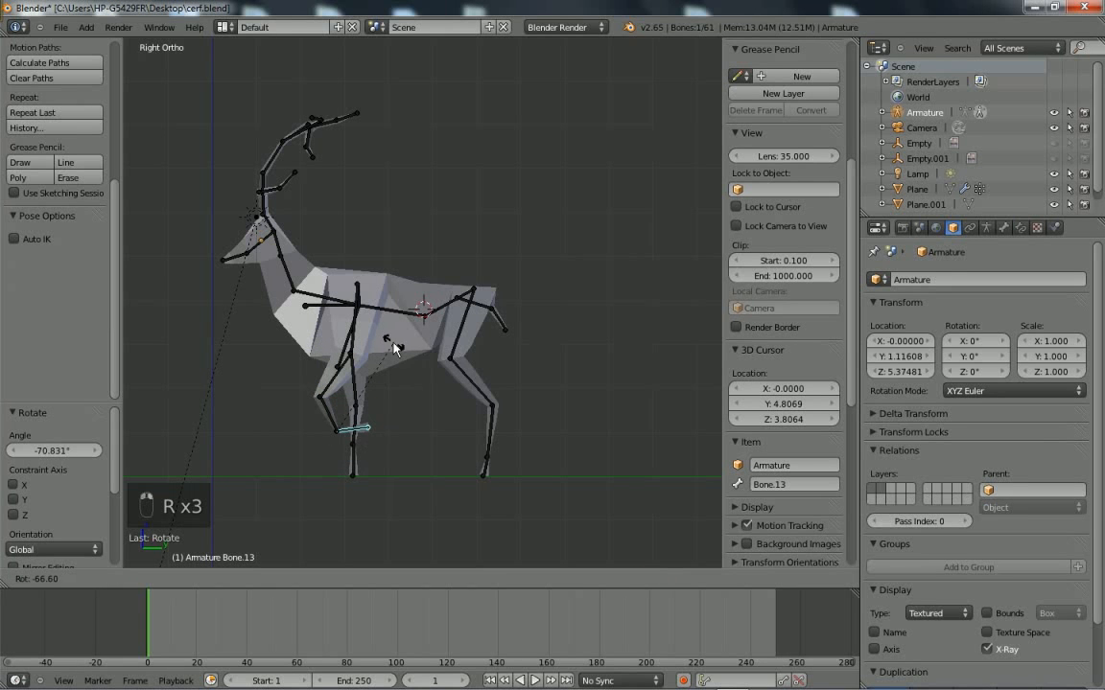
click(377, 380)
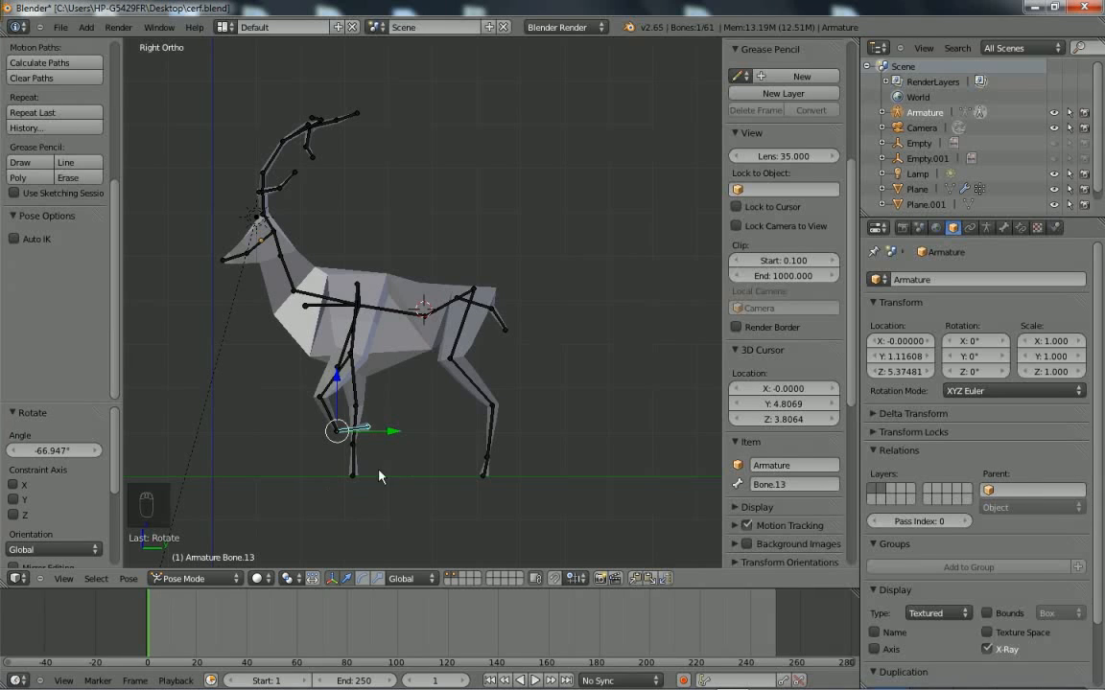
Swing the deer's right hind leg forward by rotating its thigh bone, Bone.41, about 10° in the right side view.
middle_drag(379, 476, 297, 377)
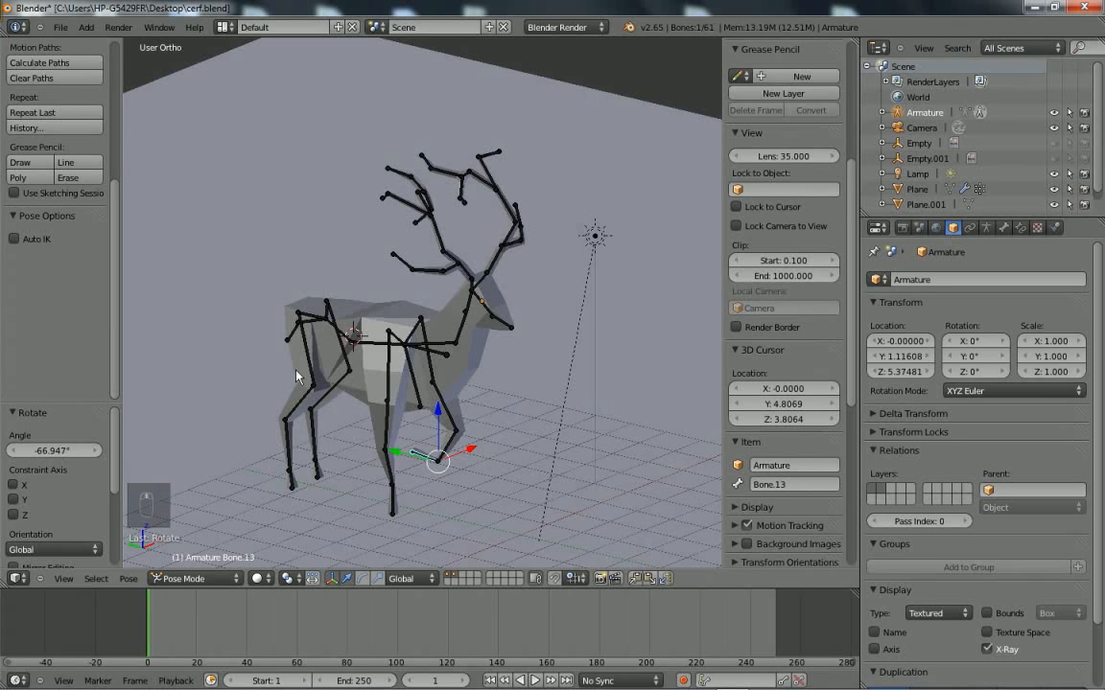
right_click(306, 377)
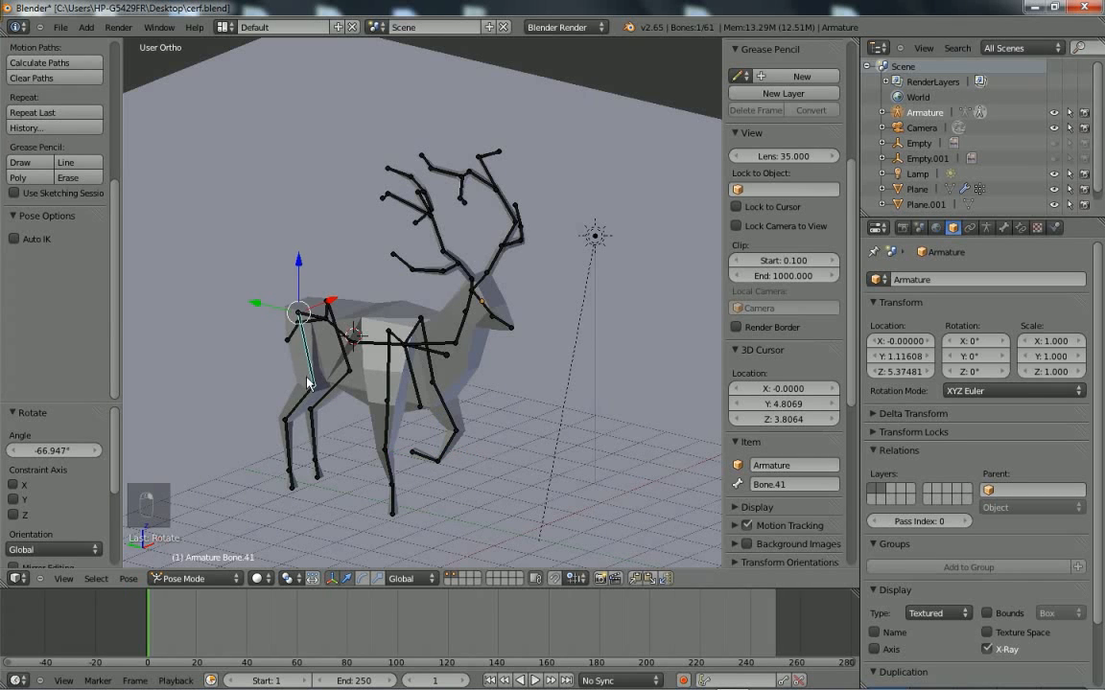
key(KP_3)
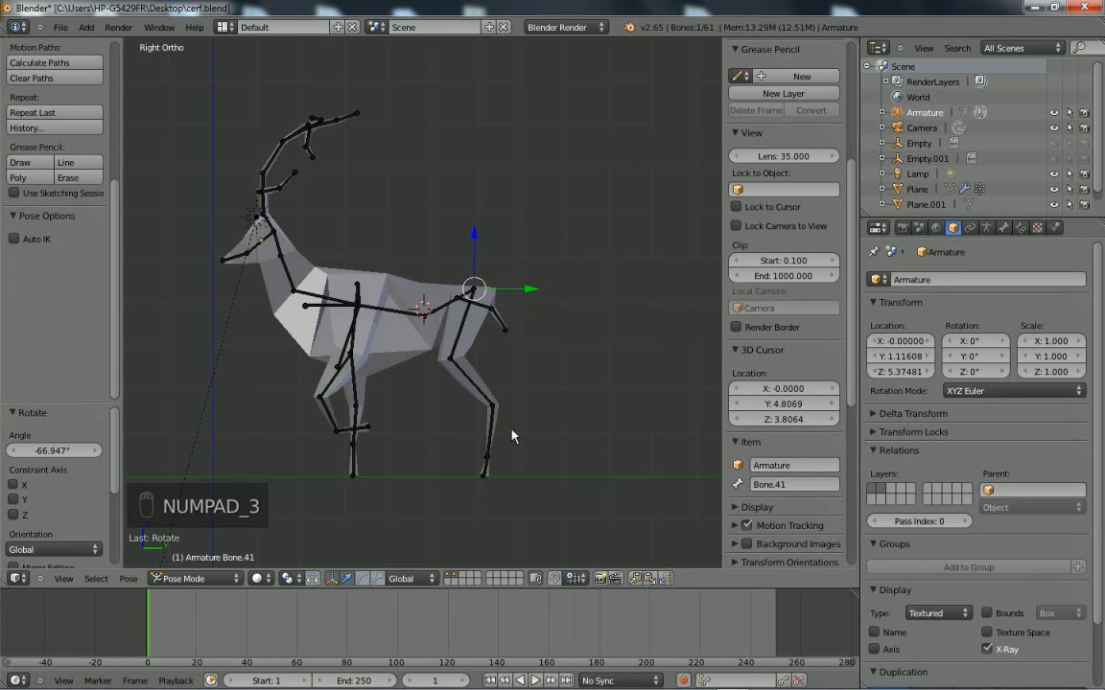
key(r)
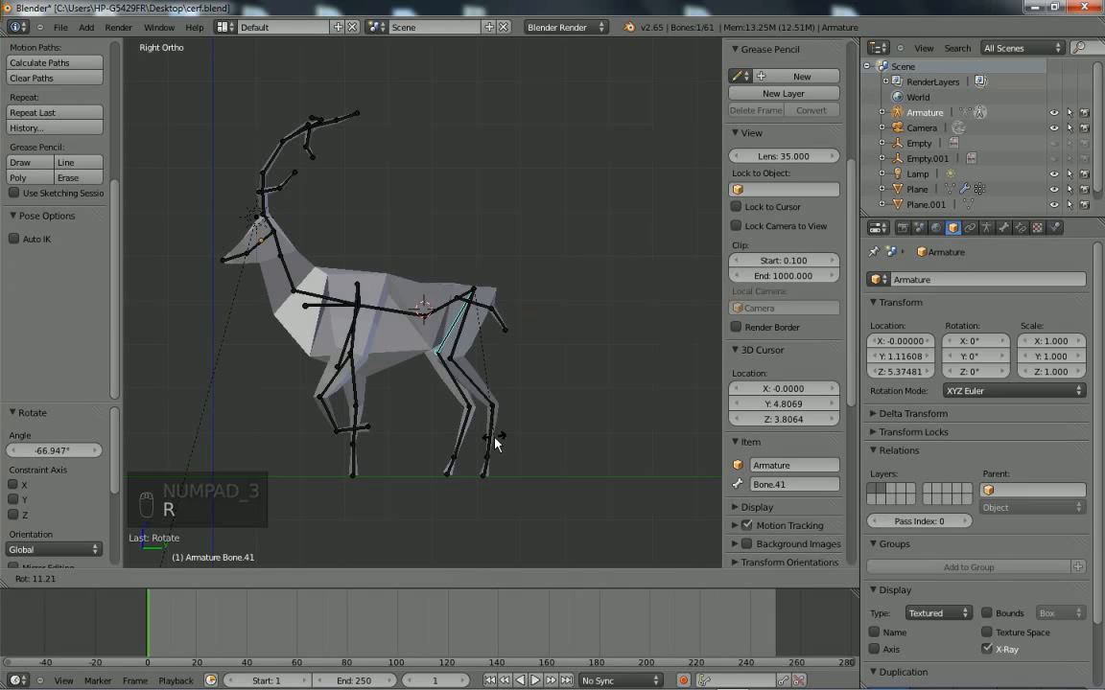
click(498, 441)
Adjust the right hind leg's lower bones: Bone.42 about 3°, Bone.43 about -6° and then 6.5°, and the foot bone about -21°.
right_click(455, 398)
key(r)
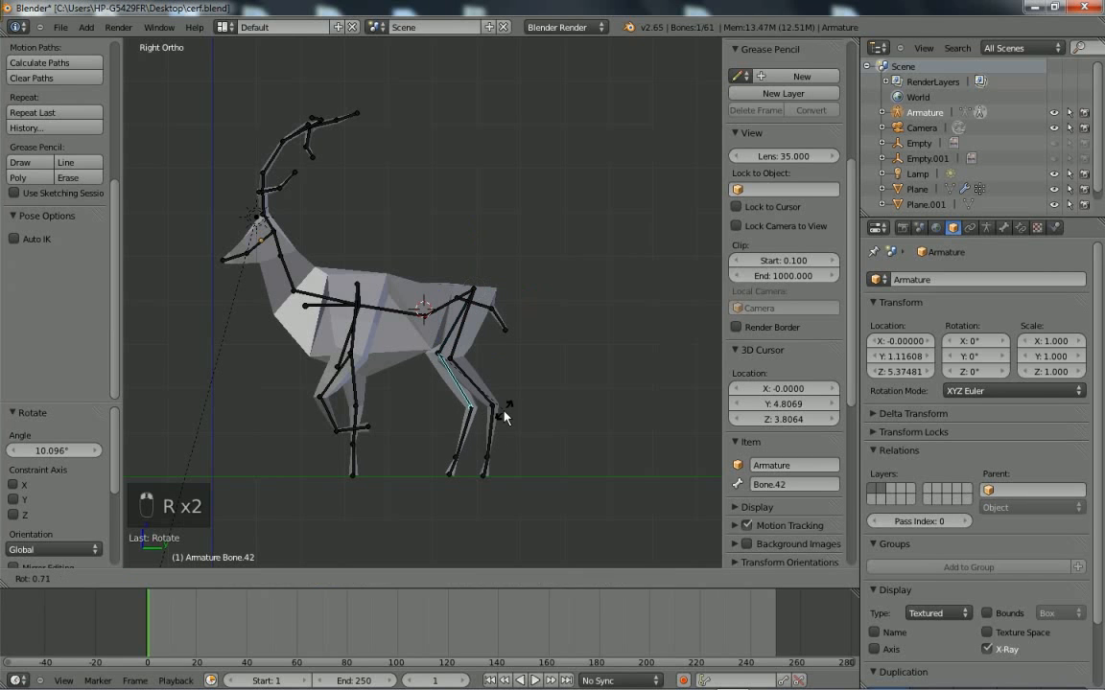
click(502, 417)
right_click(469, 428)
key(r)
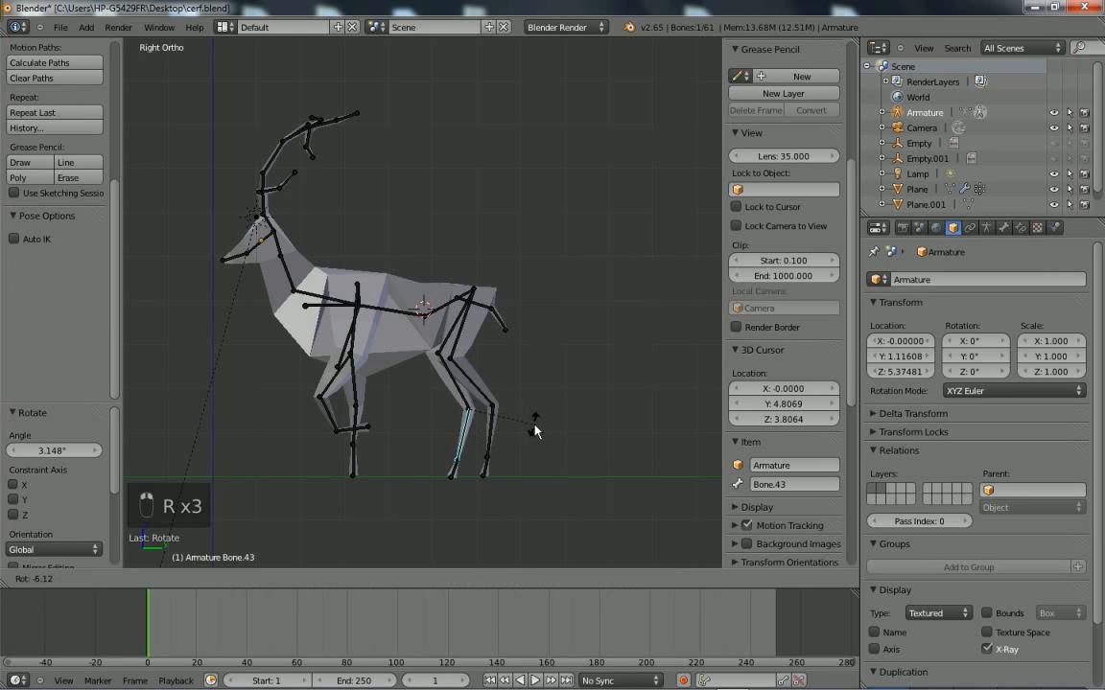
click(529, 437)
key(r)
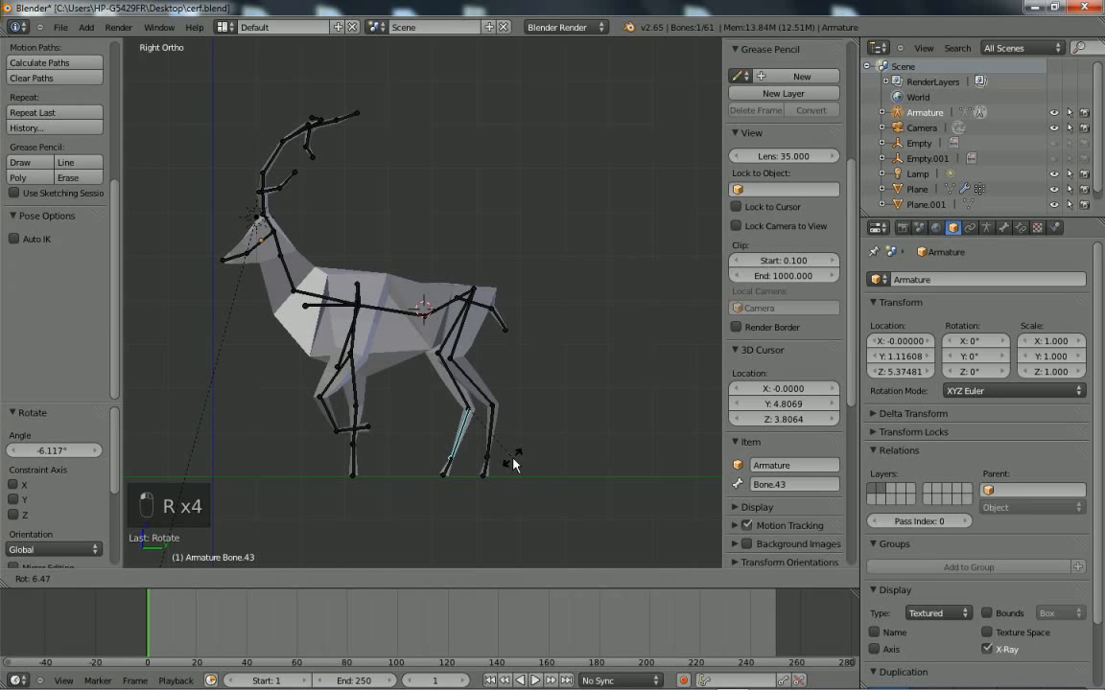
click(515, 462)
right_click(450, 465)
key(r)
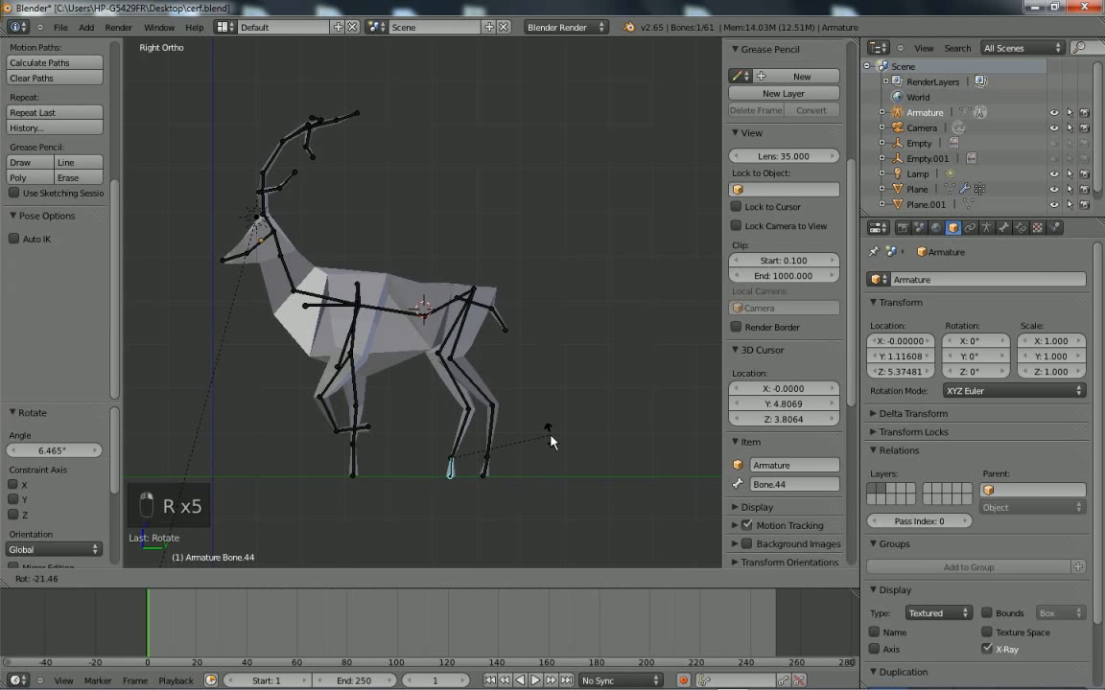
click(549, 440)
Render the posed deer through the camera, and return to the 3D view after checking the image.
middle_drag(548, 440, 511, 485)
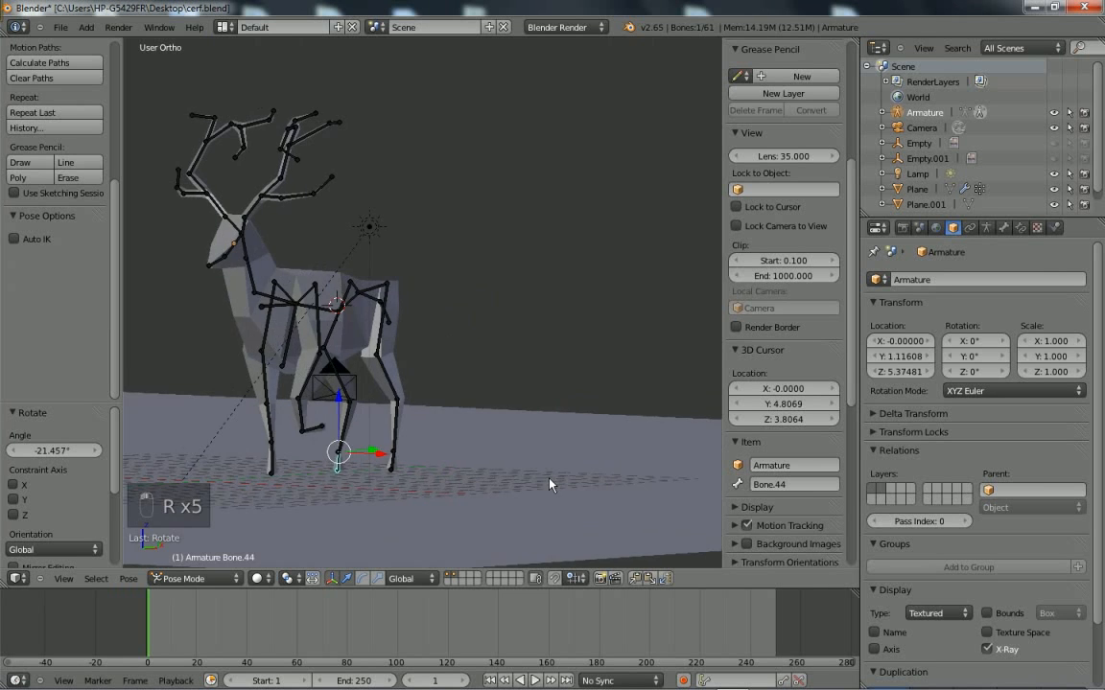
key(KP_0)
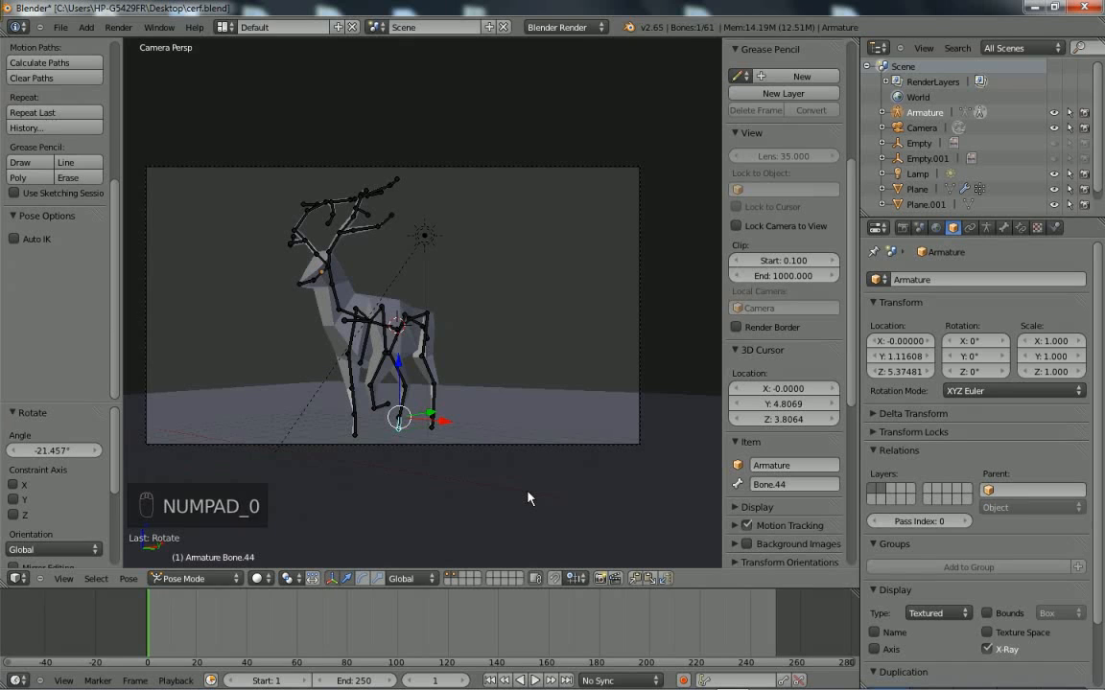
click(118, 27)
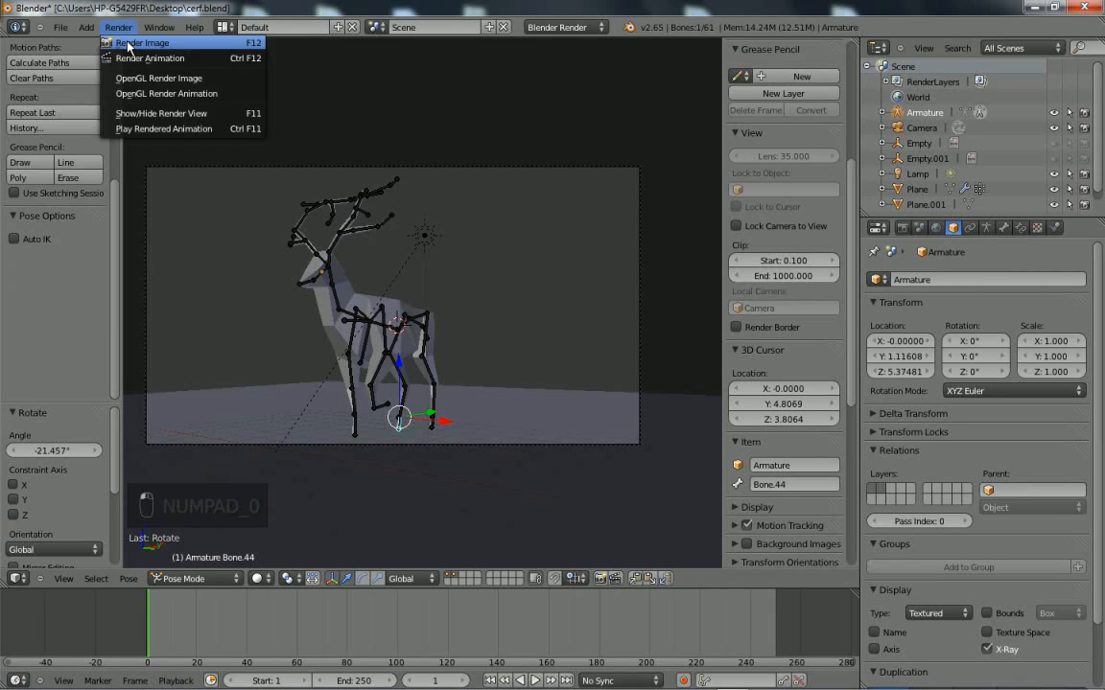
click(146, 41)
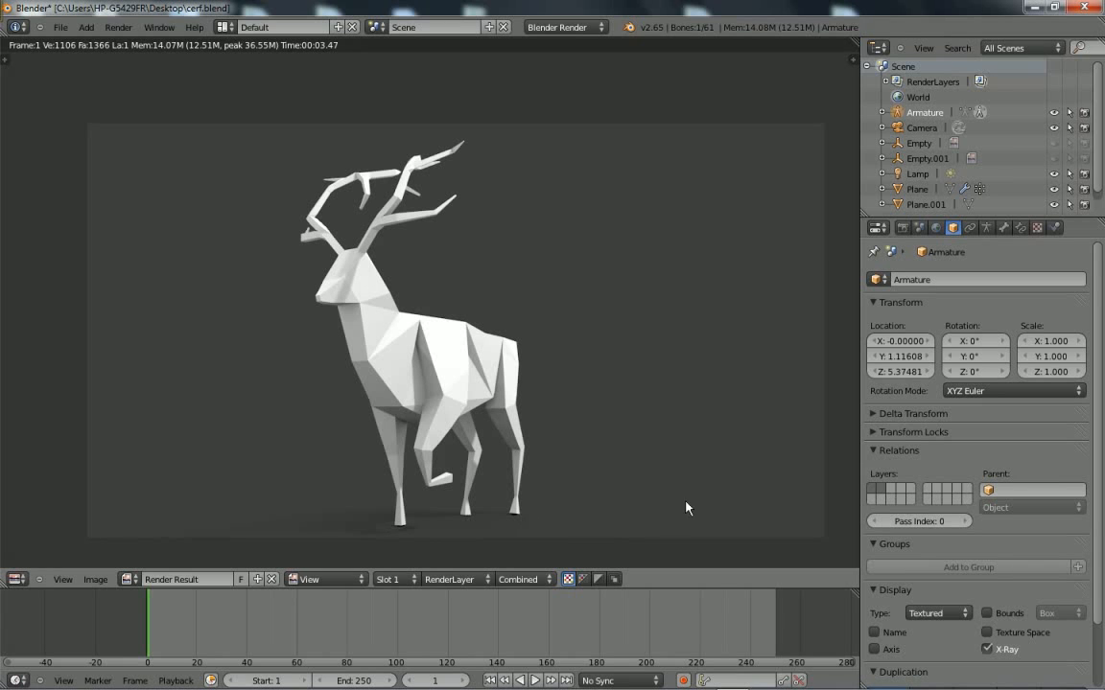
key(Escape)
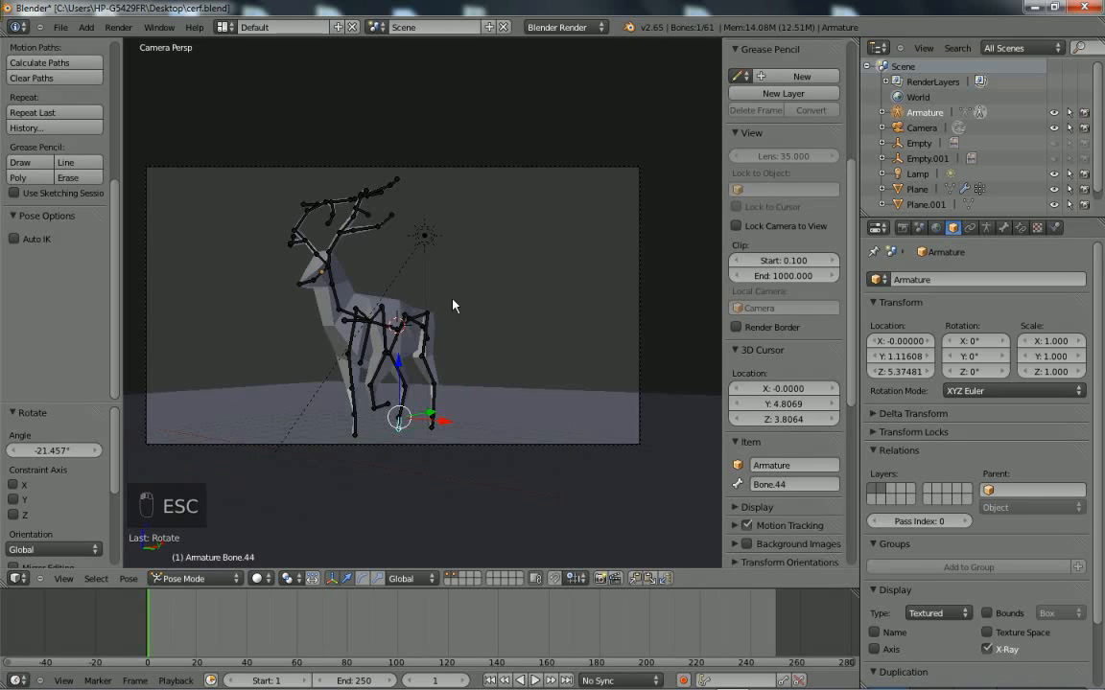
Select the sun lamp and rotate it about 150° in the top view.
right_click(425, 234)
key(KP_7)
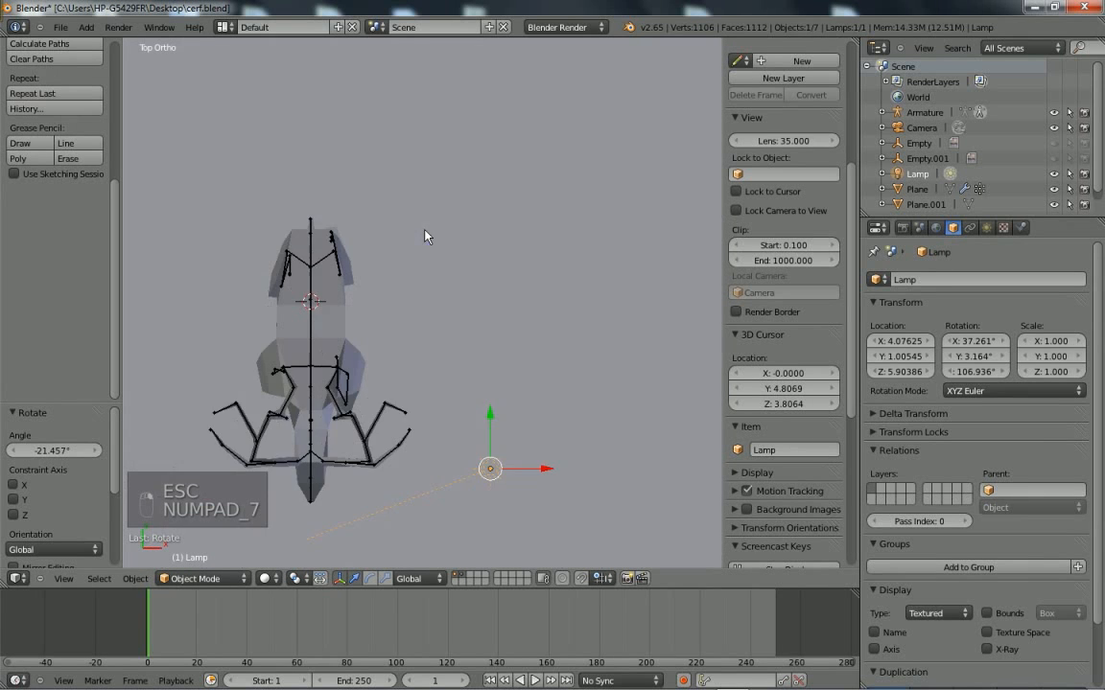
scroll(436, 252, down, 3)
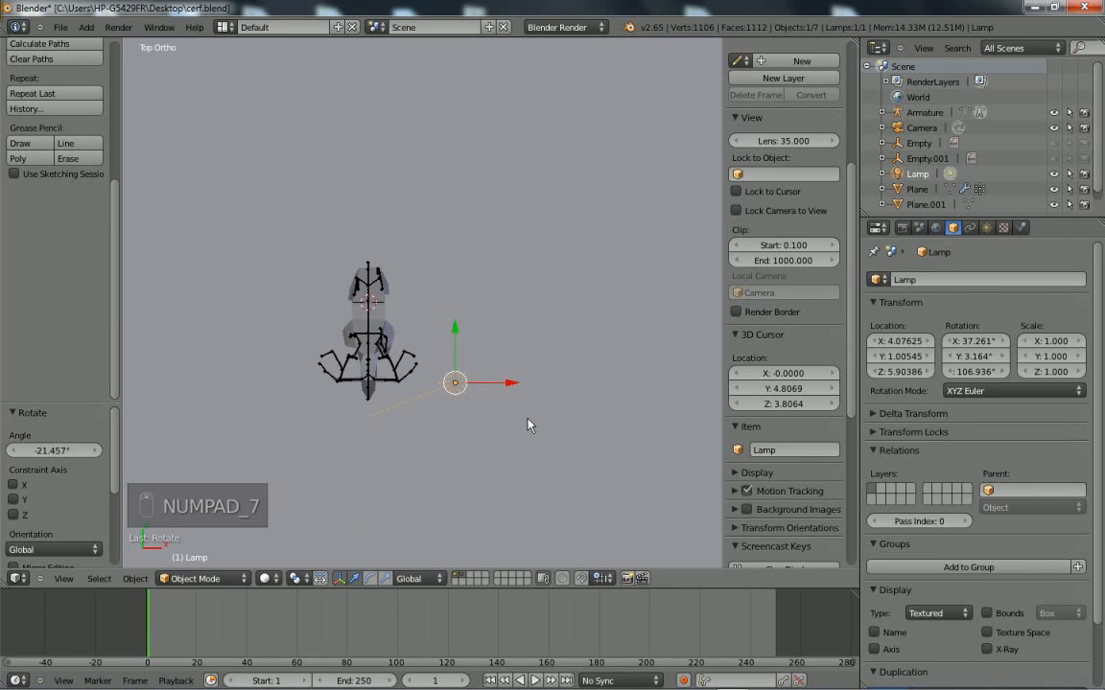
key(r)
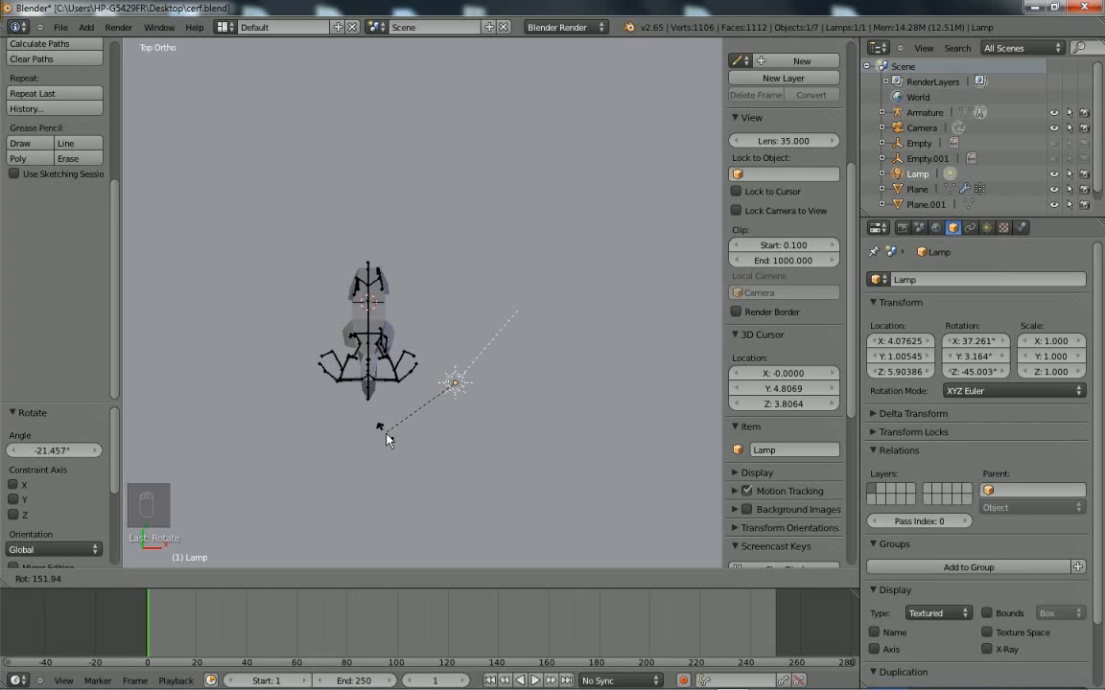
click(389, 442)
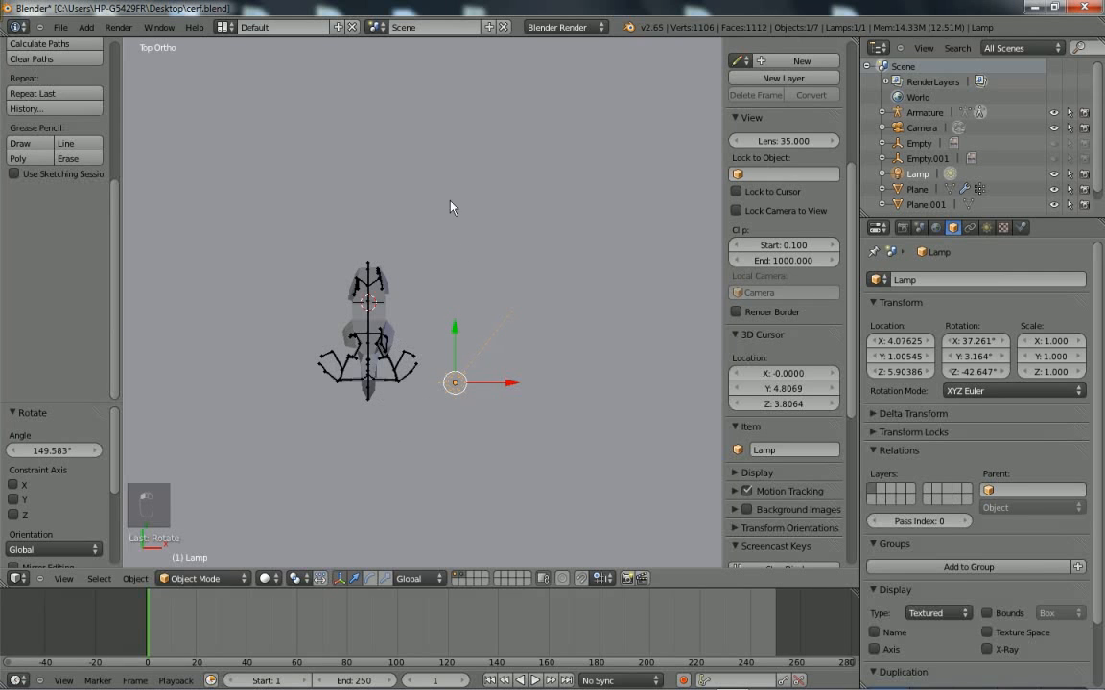
Render the posed deer with the rotated sun lamp to check the lighting.
click(118, 26)
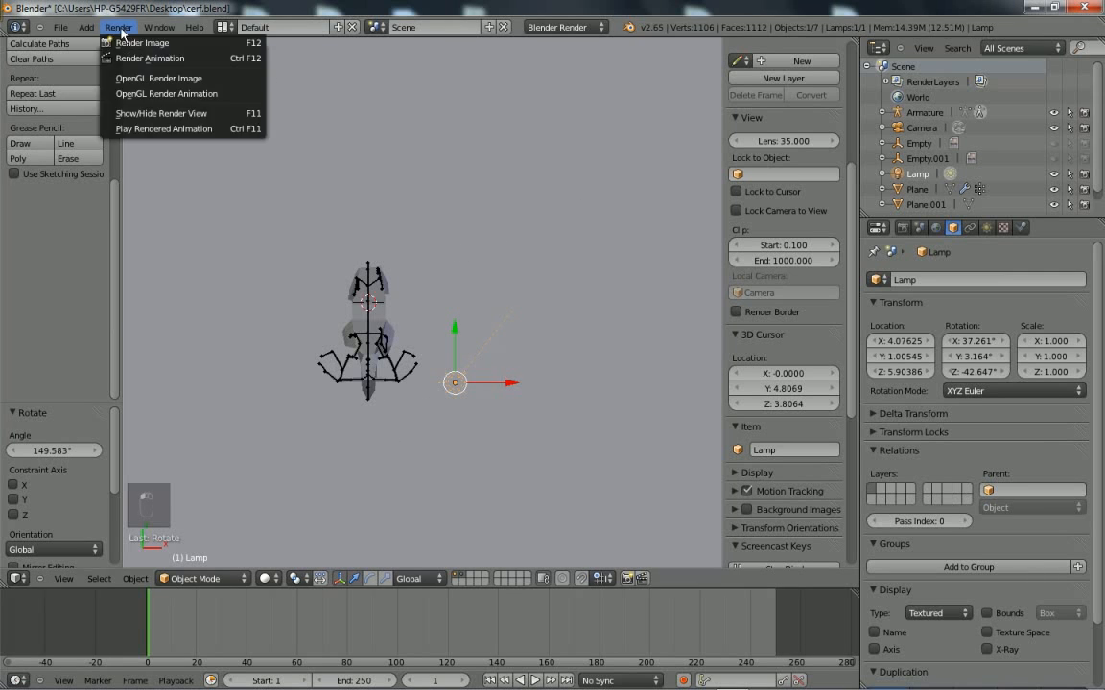
click(124, 42)
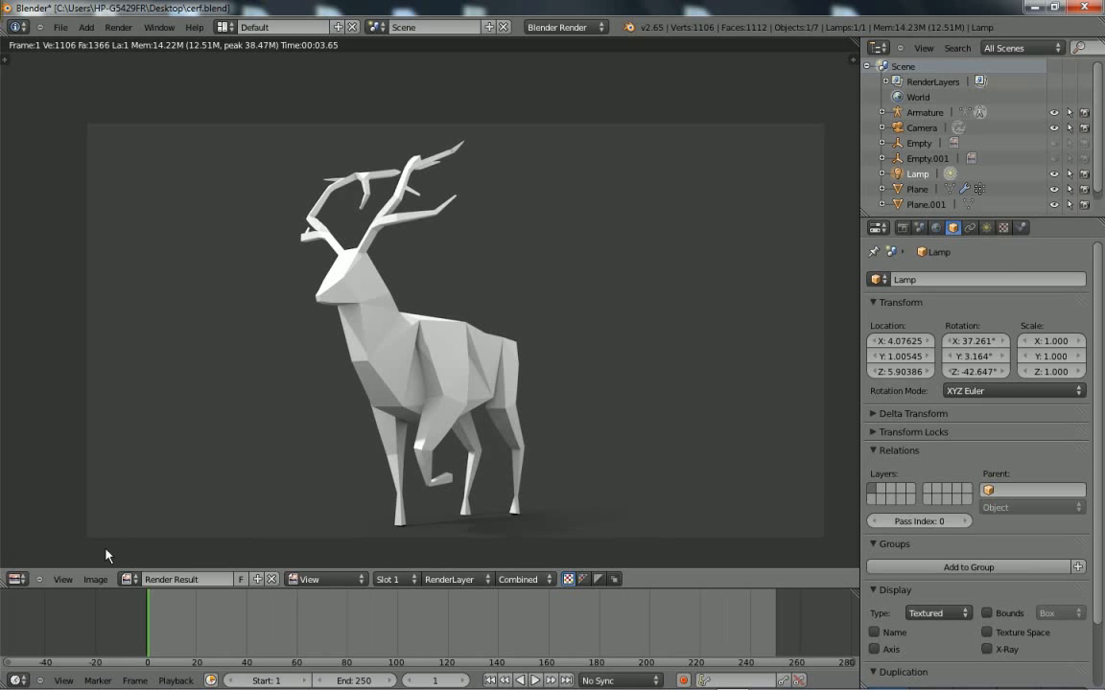
click(92, 581)
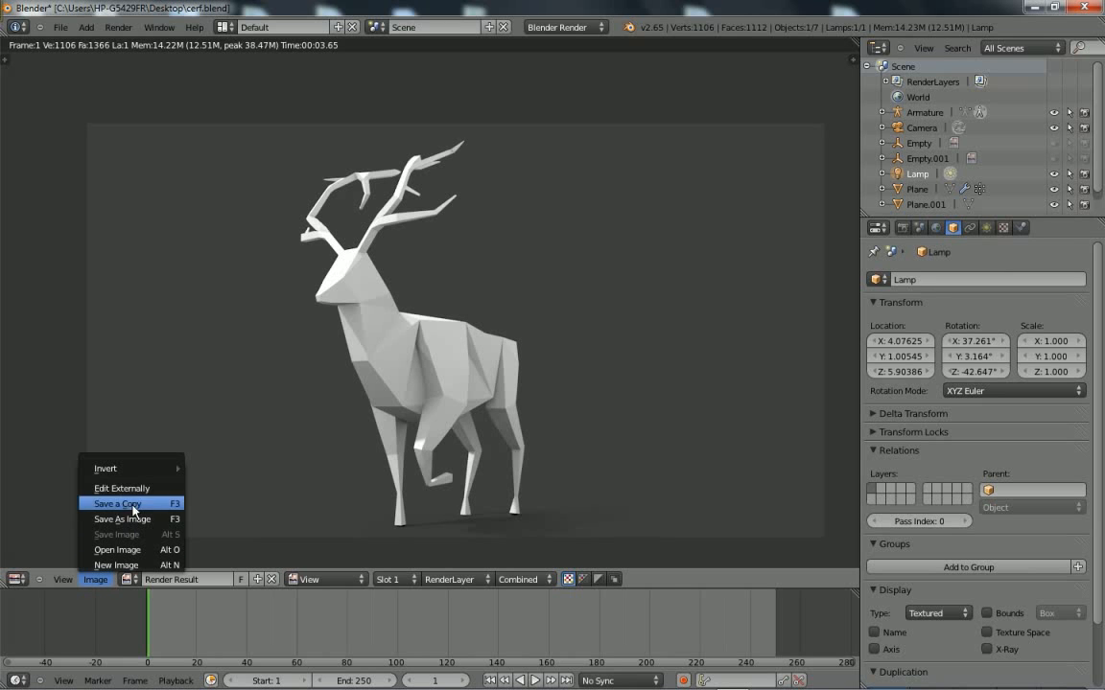
Set the render resolution scale to 100% in the scene's render dimensions.
click(902, 229)
click(891, 275)
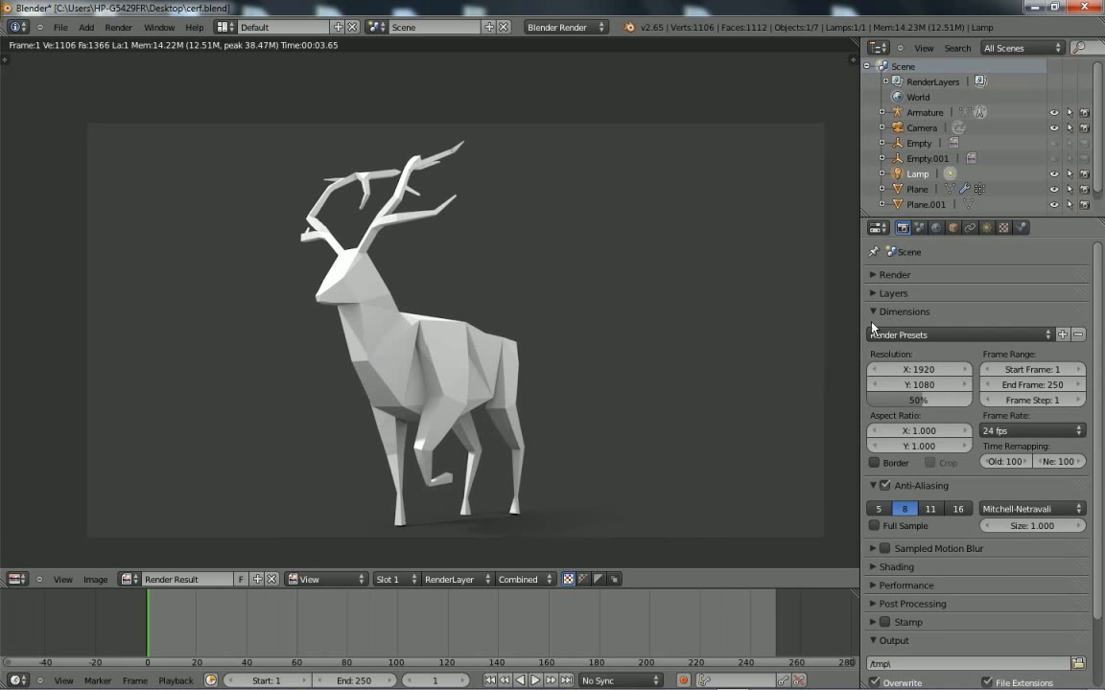
click(884, 313)
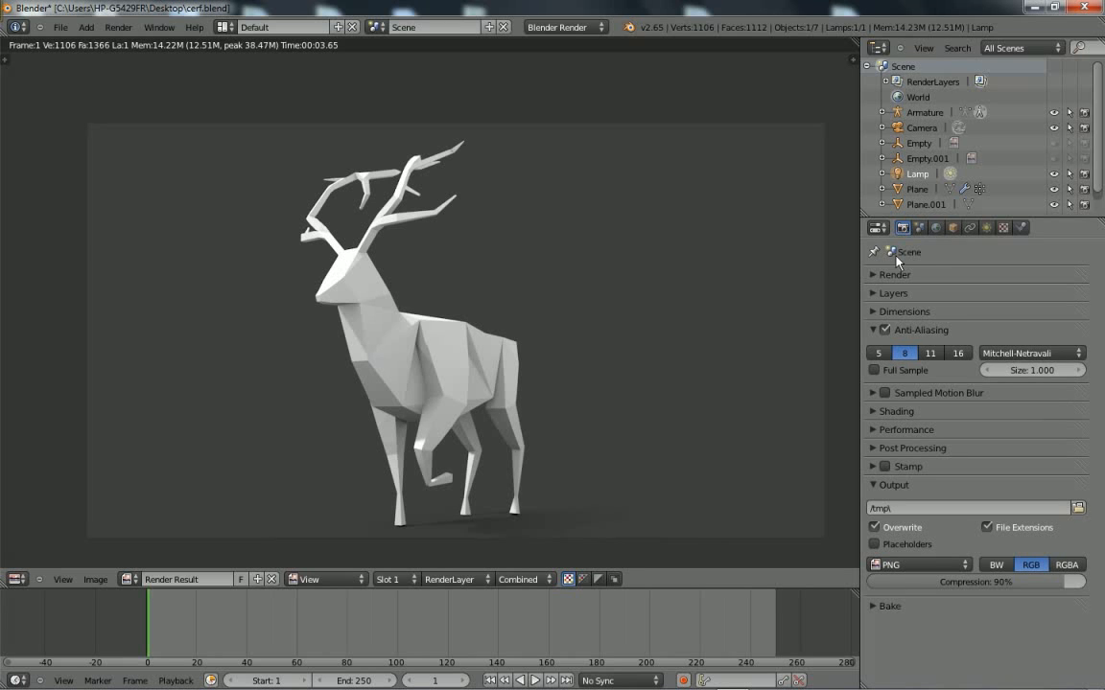
click(877, 312)
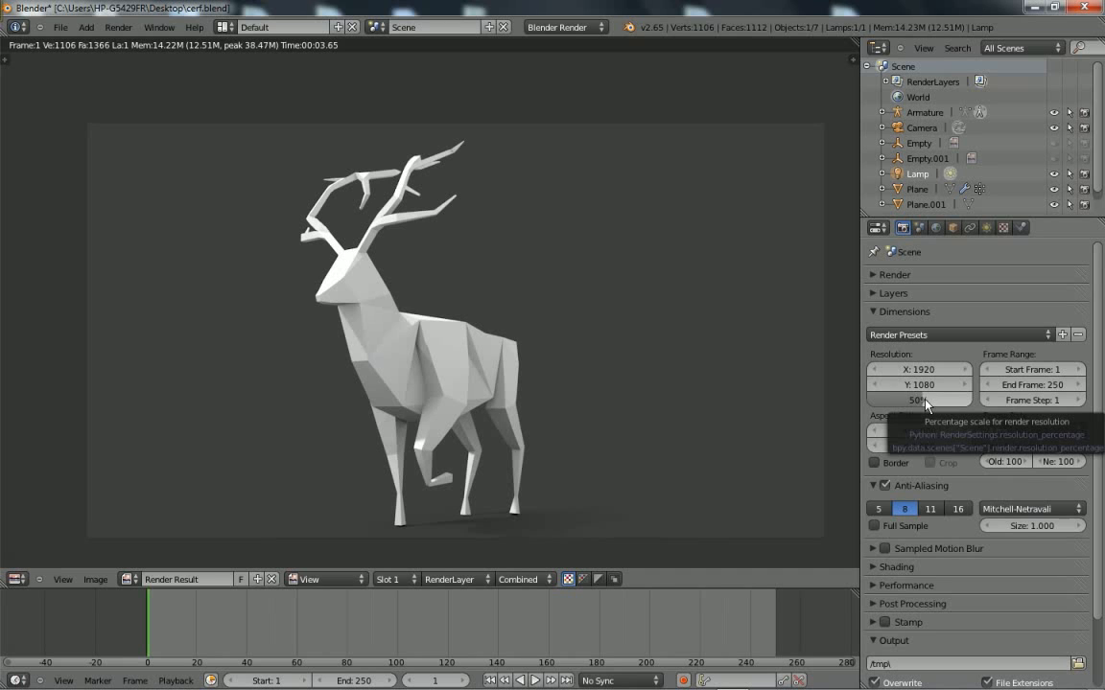
drag(921, 403, 997, 410)
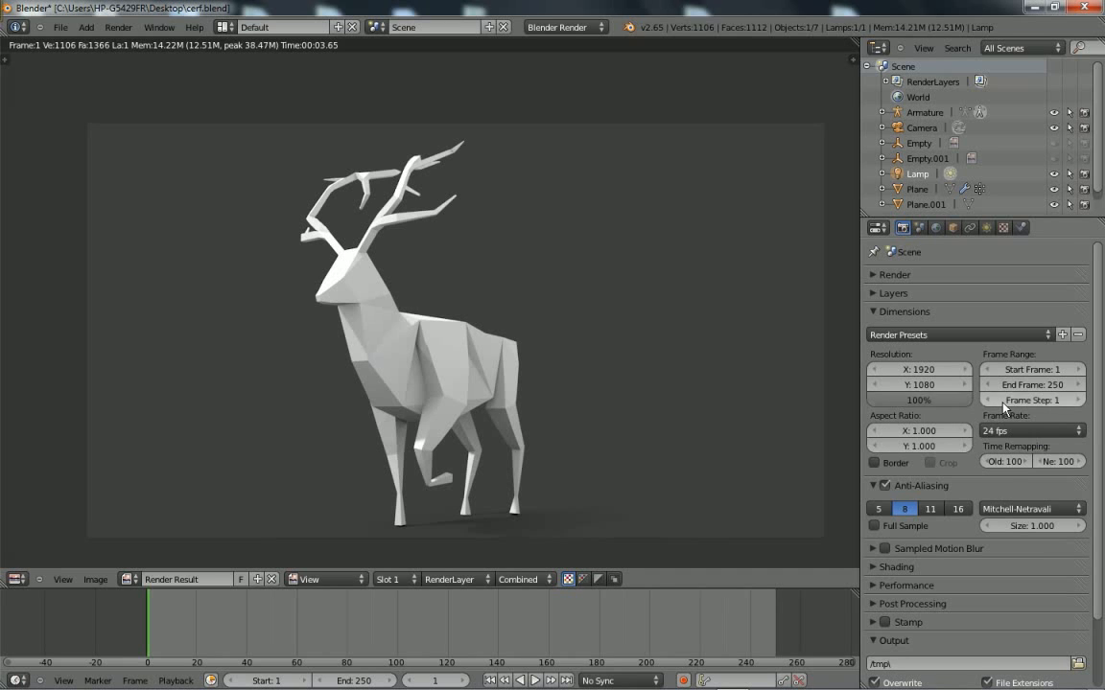
click(922, 335)
click(927, 335)
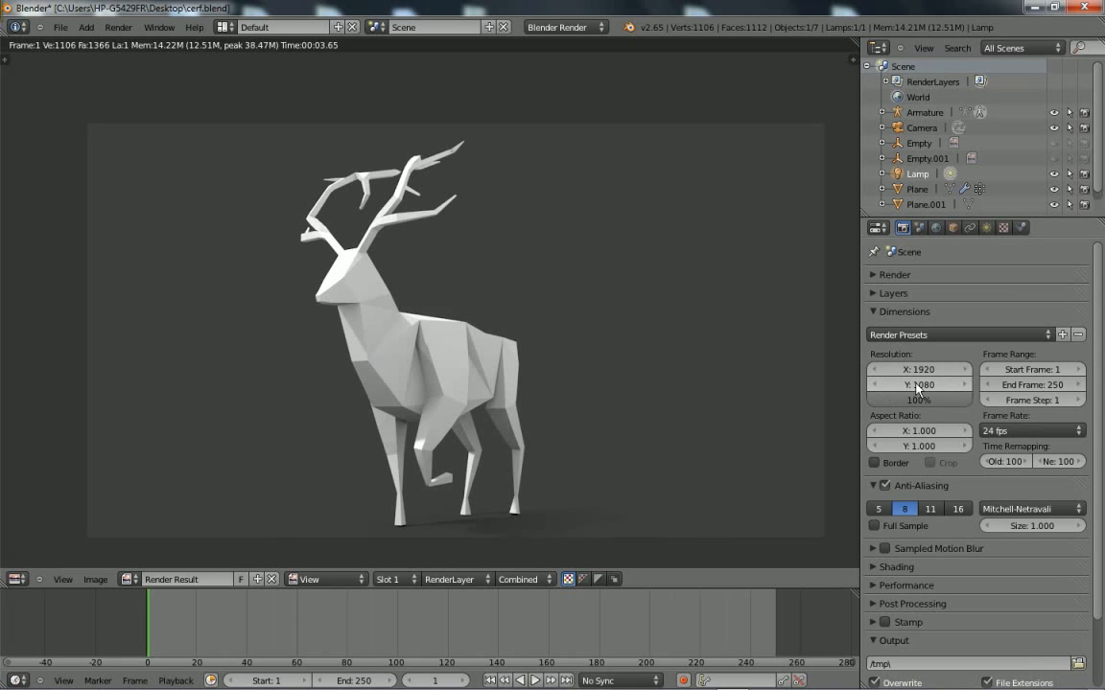
Render the deer again at full resolution and fit the whole image in view.
click(113, 28)
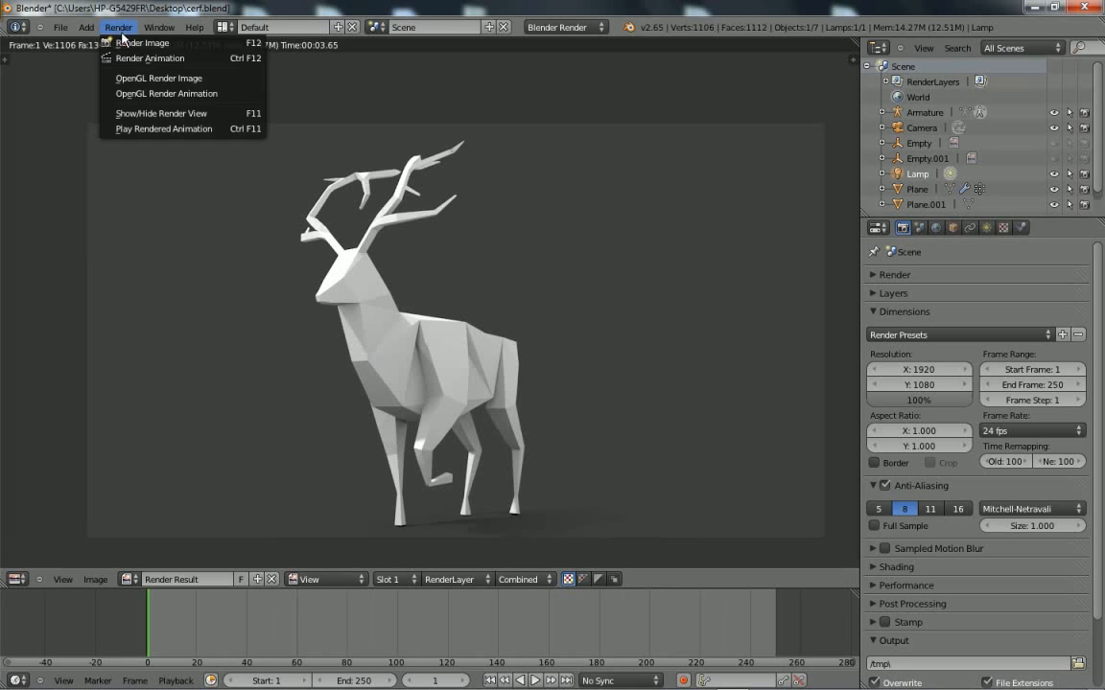
click(125, 45)
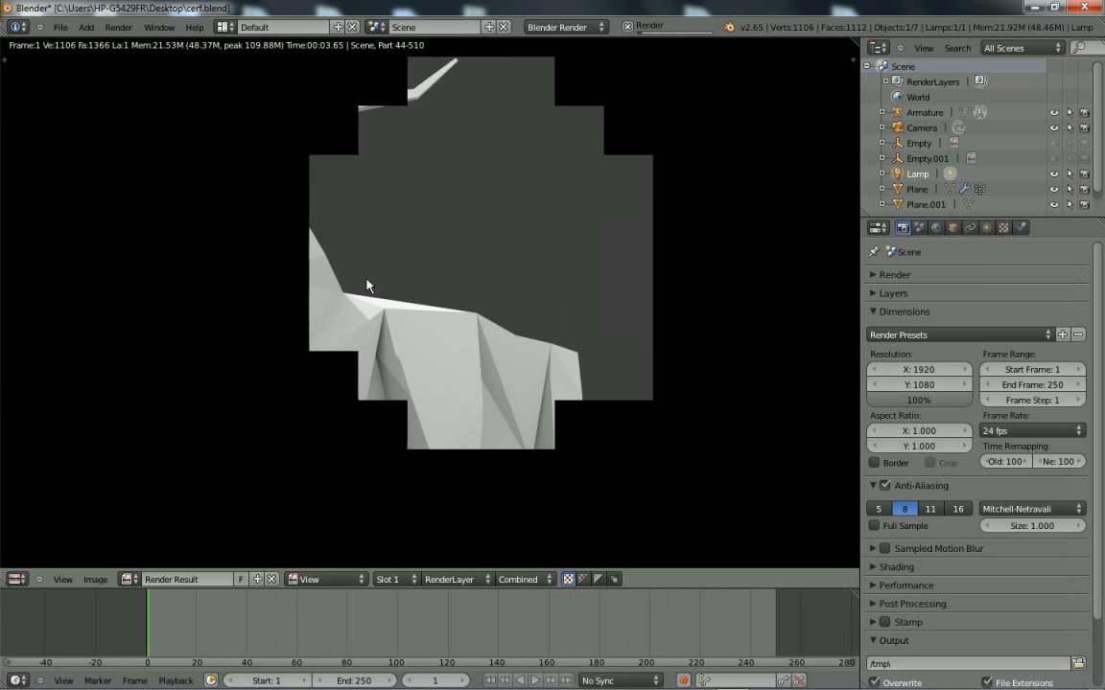
scroll(366, 285, down, 3)
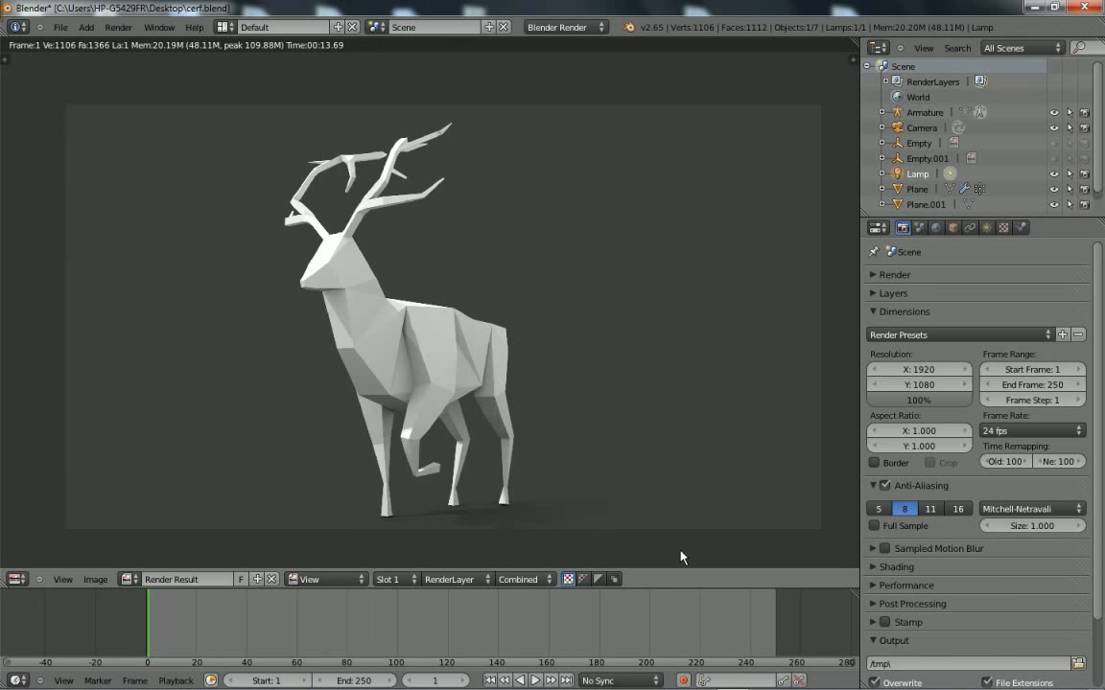
Save the rendered image to the Desktop as cerf.png, in PNG format with RGBA color and 100% compression.
click(95, 579)
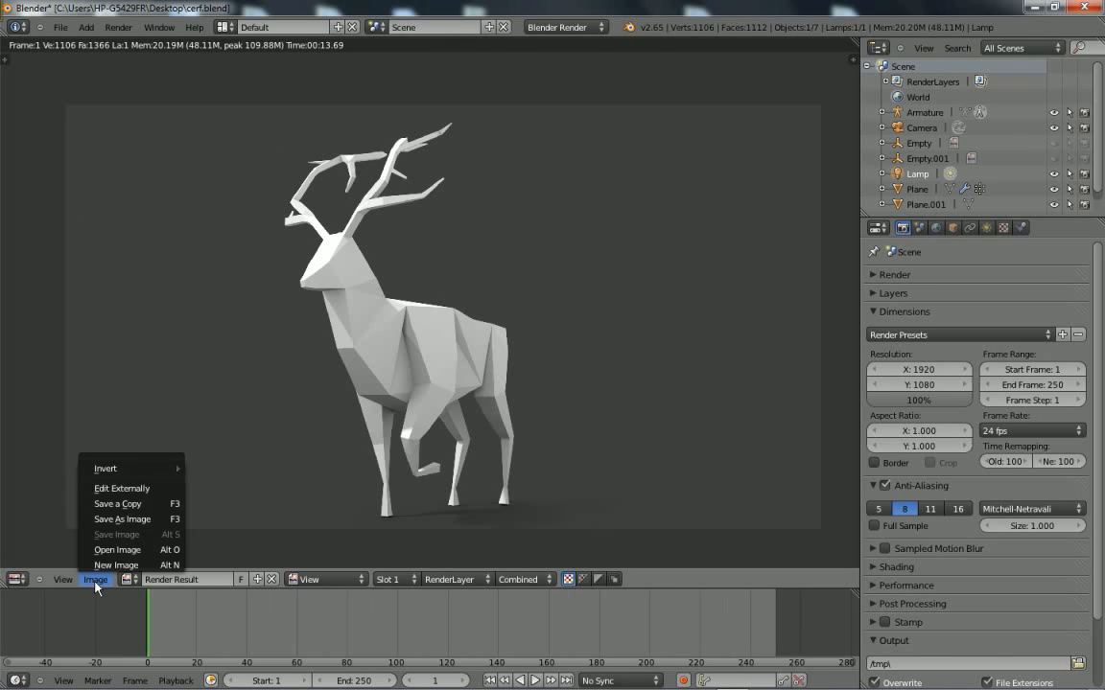
click(133, 521)
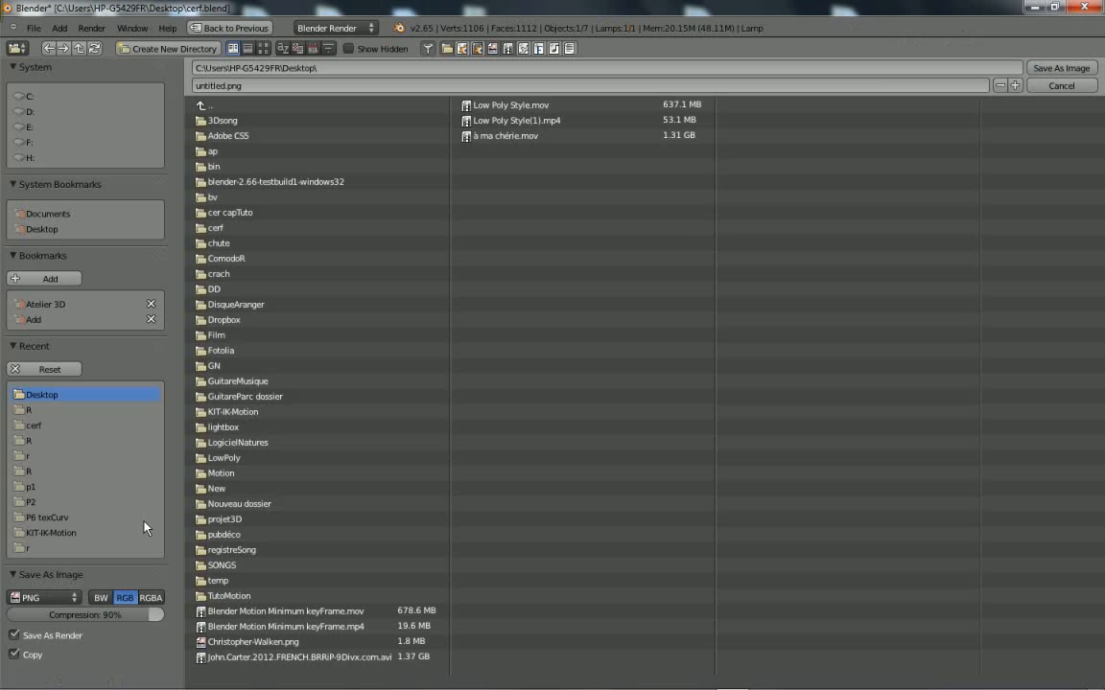
drag(142, 617, 168, 621)
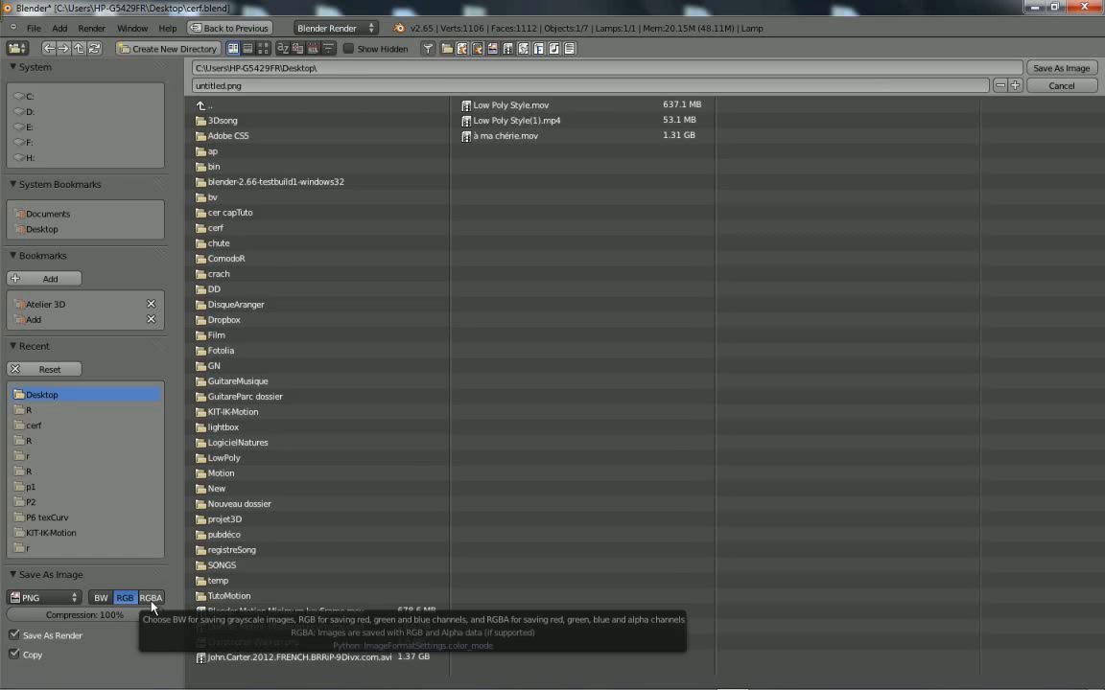
click(152, 598)
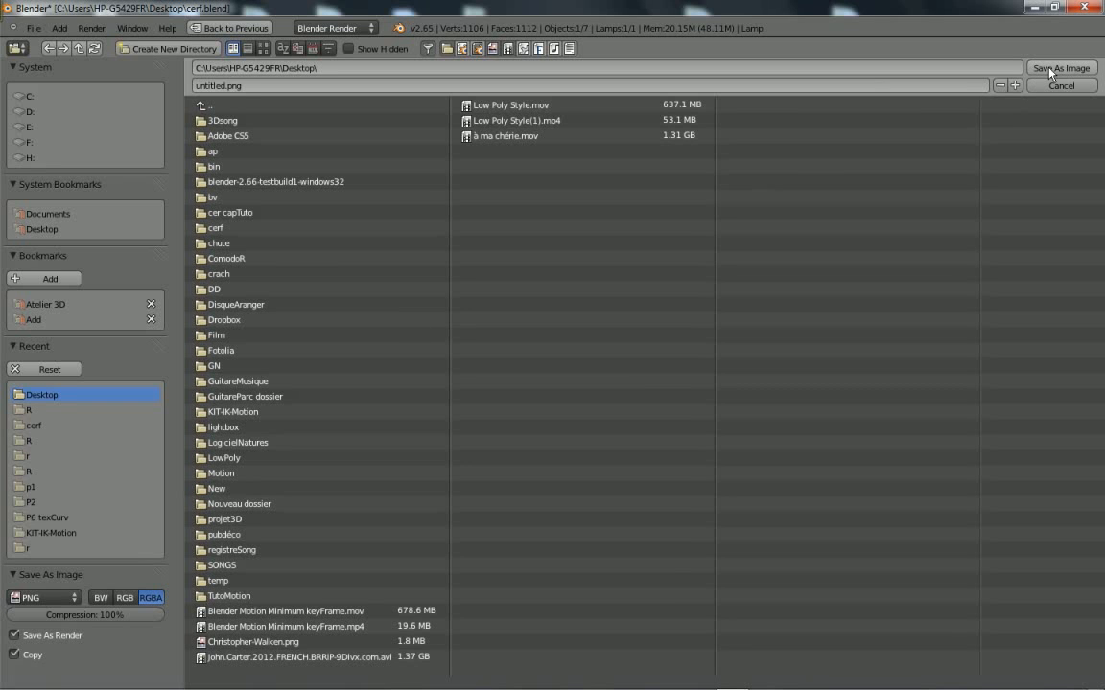
click(637, 85)
text(cerf)
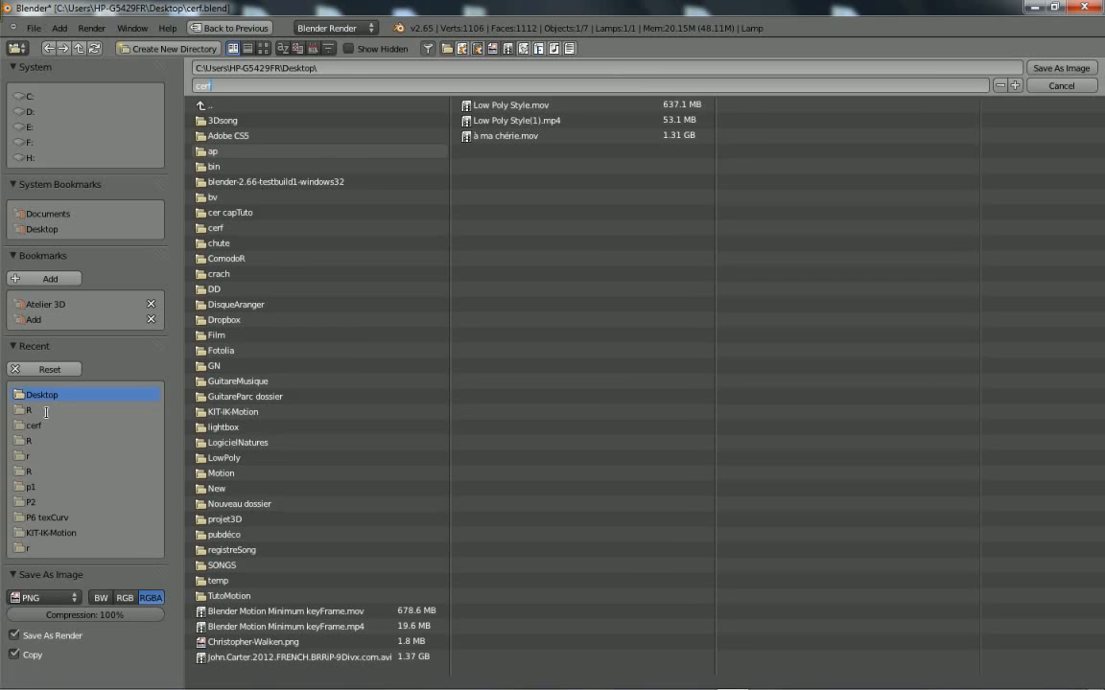
key(Return)
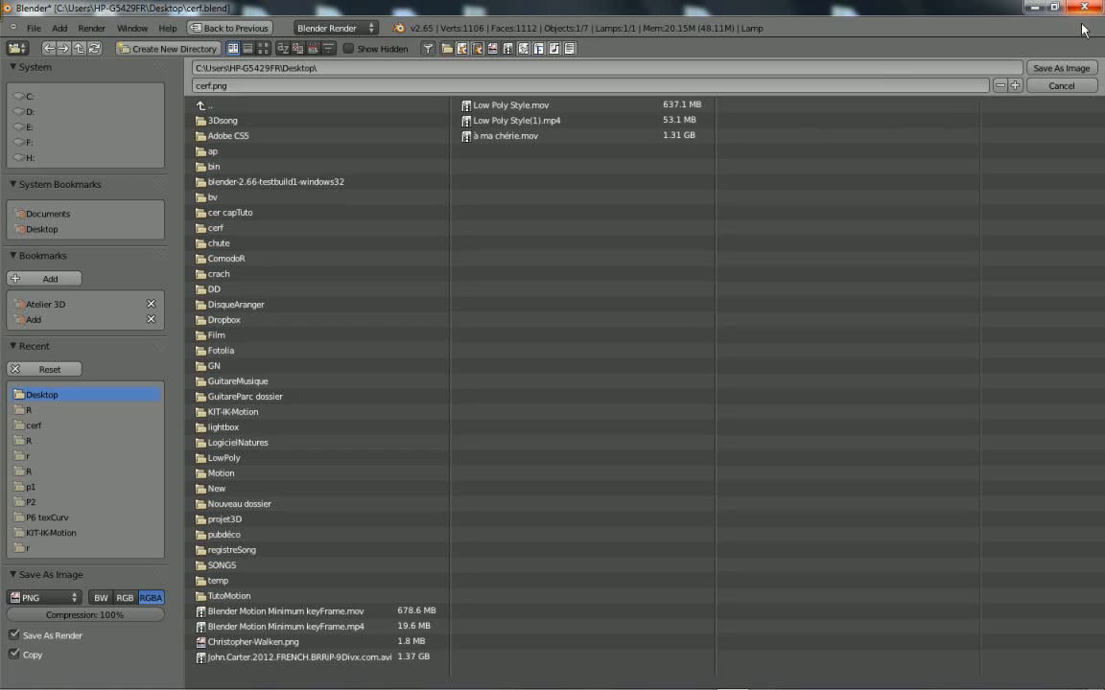
click(1053, 69)
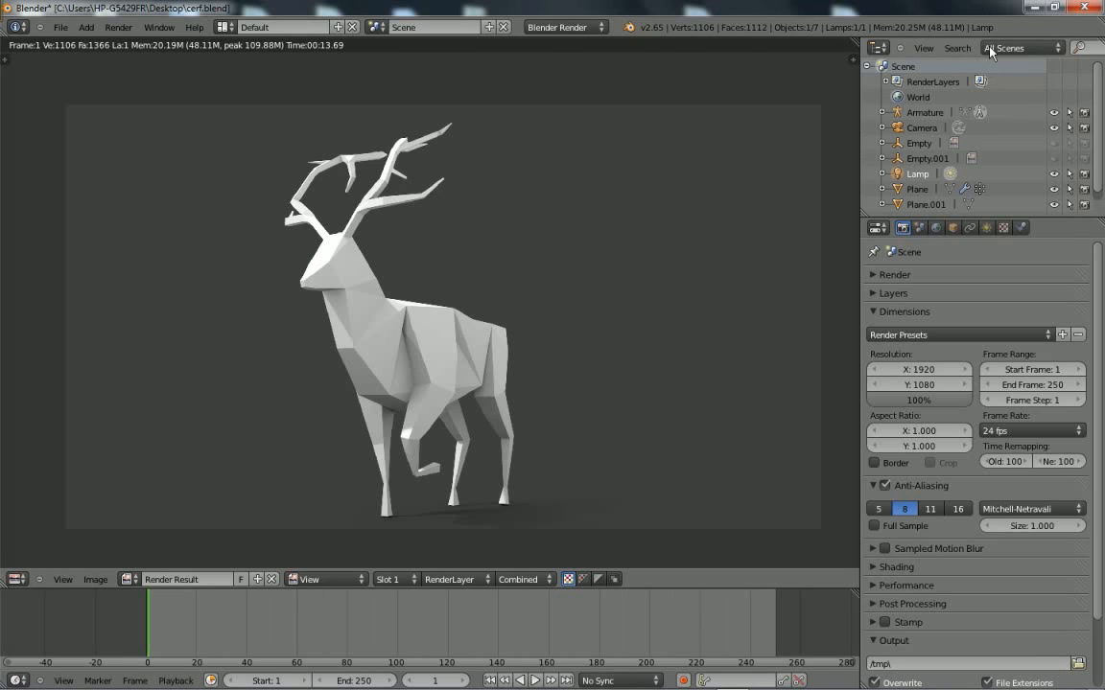